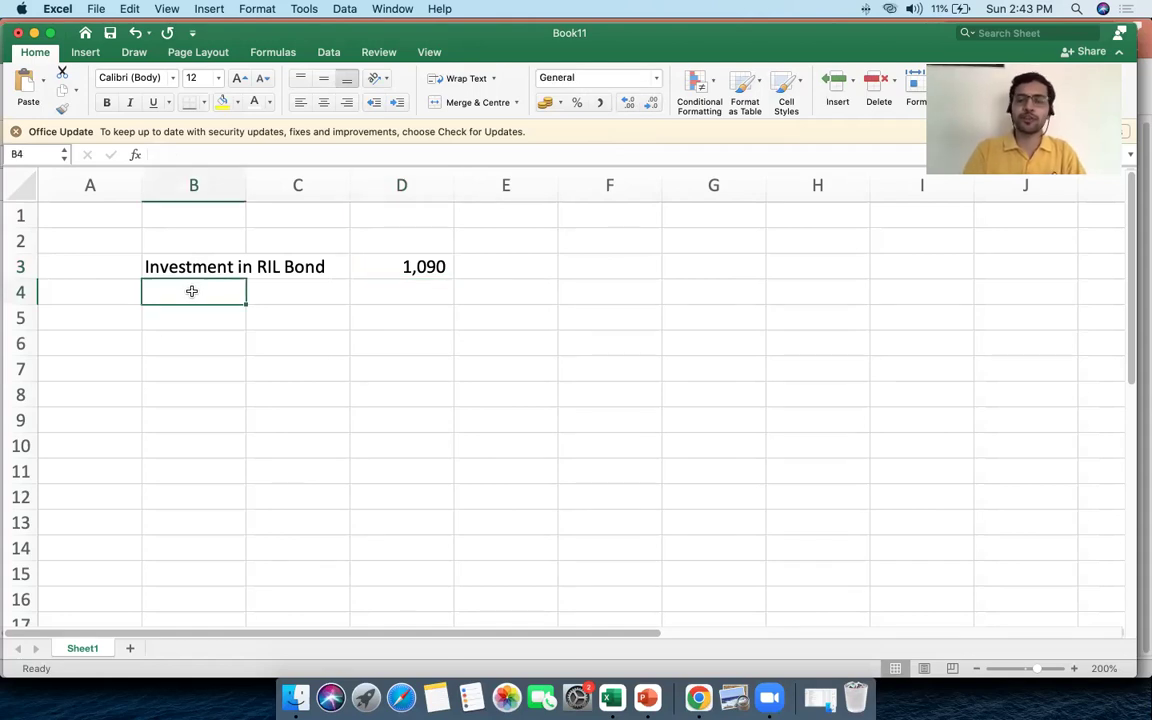
Add a Tenor row beneath the investment amount, with the label in B4 and 3 Yrs in D4.
type("R")
key("BackSpace")
type("Tenor")
key("Tab")
key("Tab")
key("Tab")
key("Left")
type("3 Y")
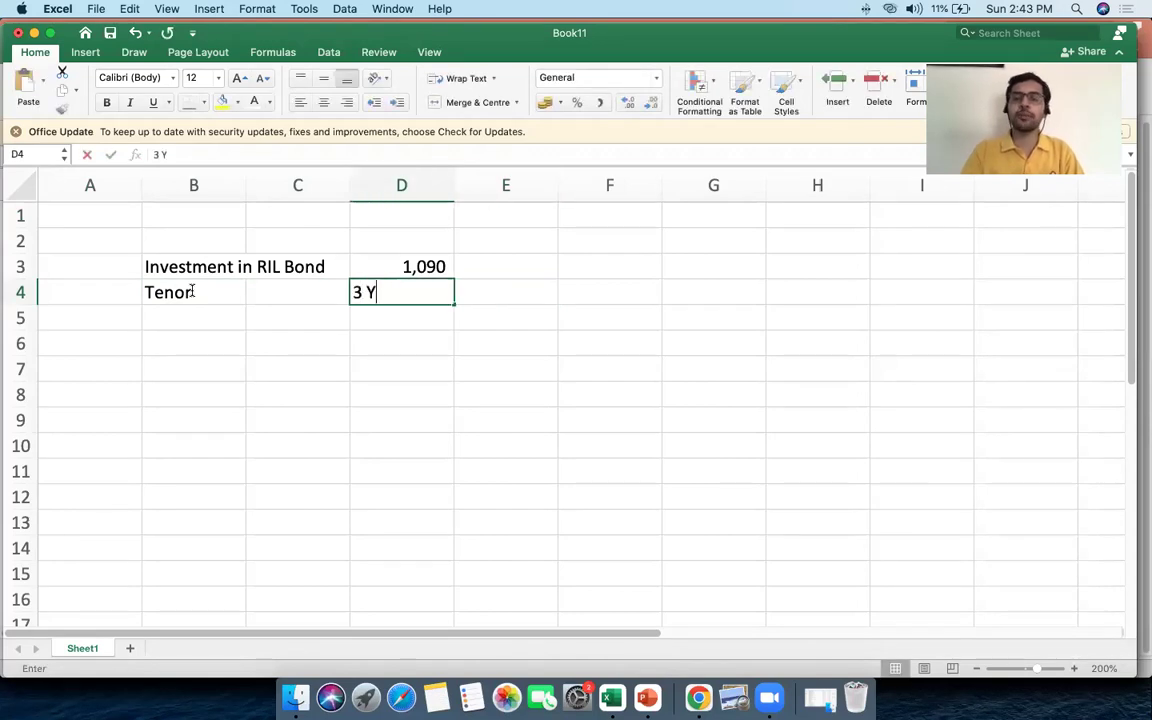
type("rs")
key("Tab")
left_click(357, 292)
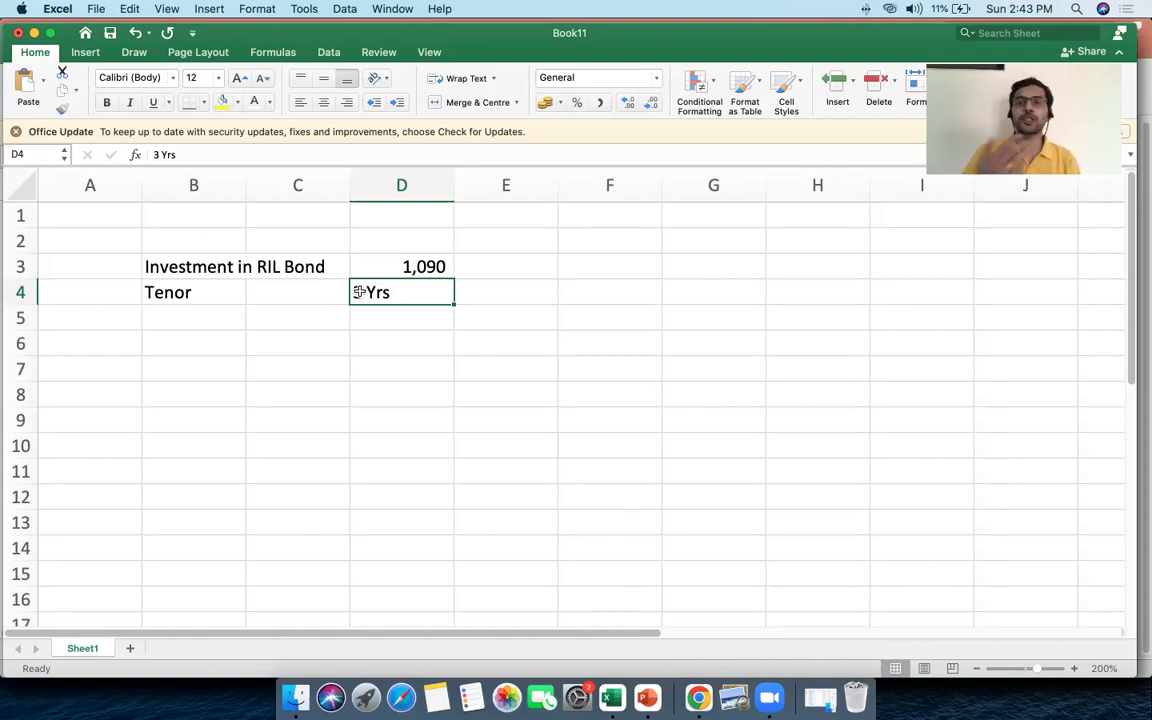
left_click_drag(357, 292, 427, 297)
Add a Date of purchase row above the investment, with the label in B2 and 01/04/2022 in D2.
left_click(198, 236)
type("Date of purchase")
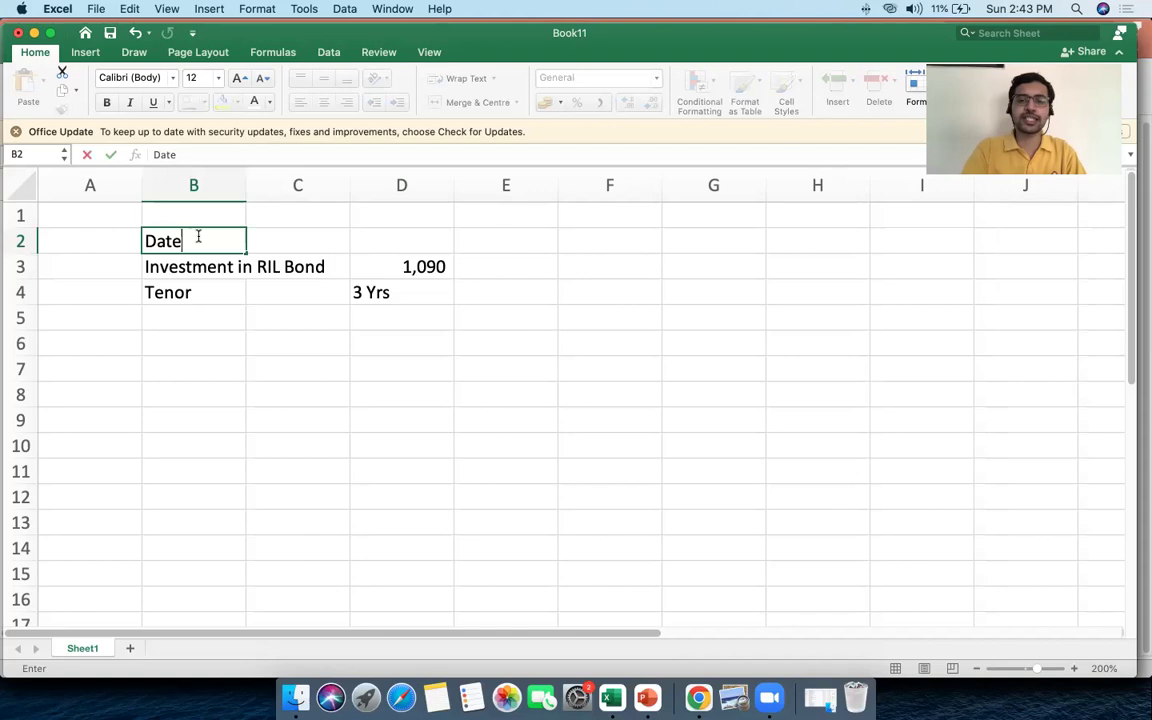
key("Tab")
key("Tab")
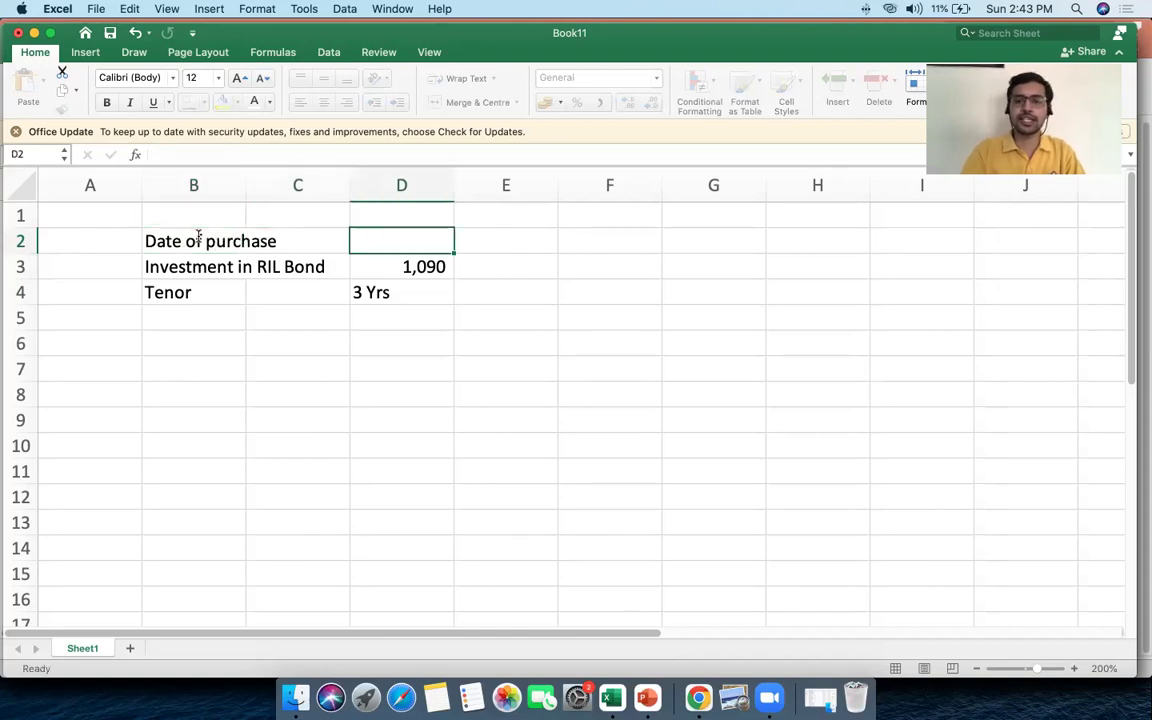
type("01/04/")
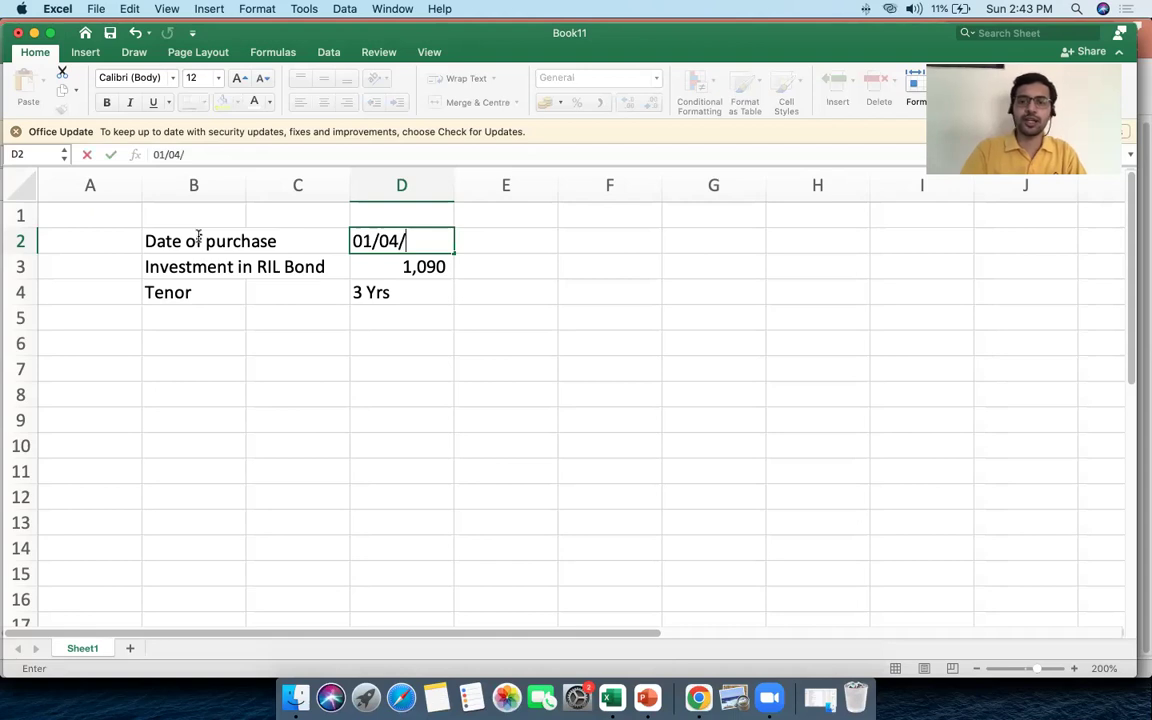
type("2022")
key("Tab")
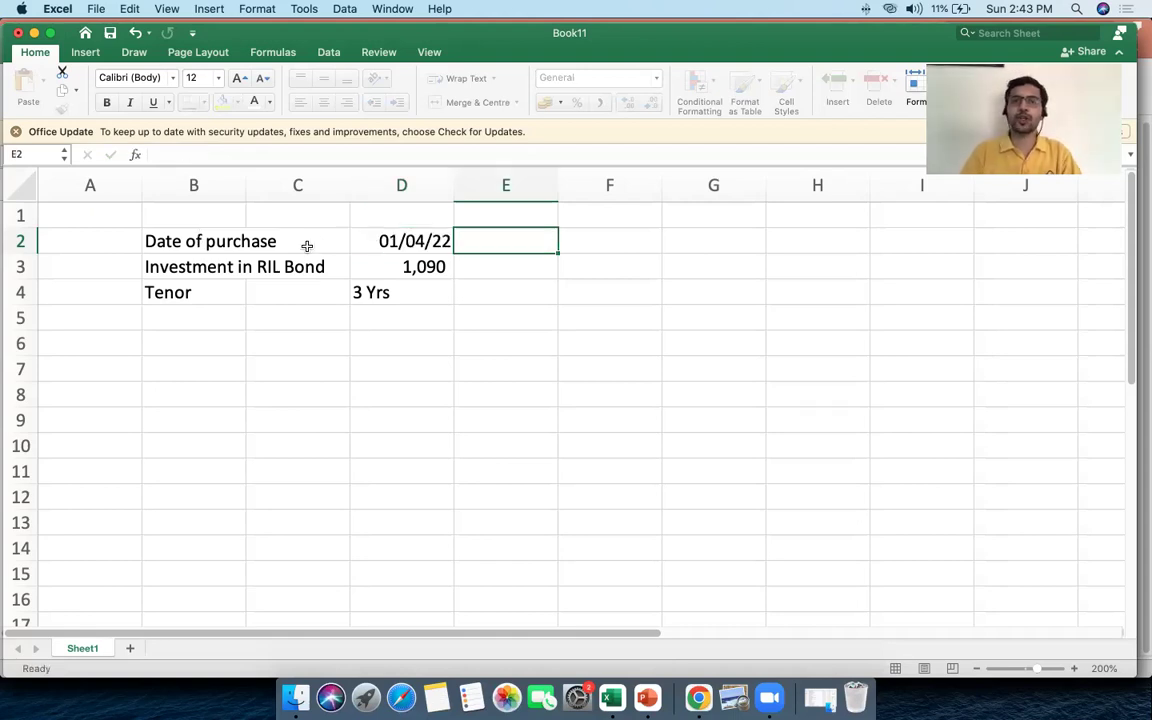
left_click(380, 237)
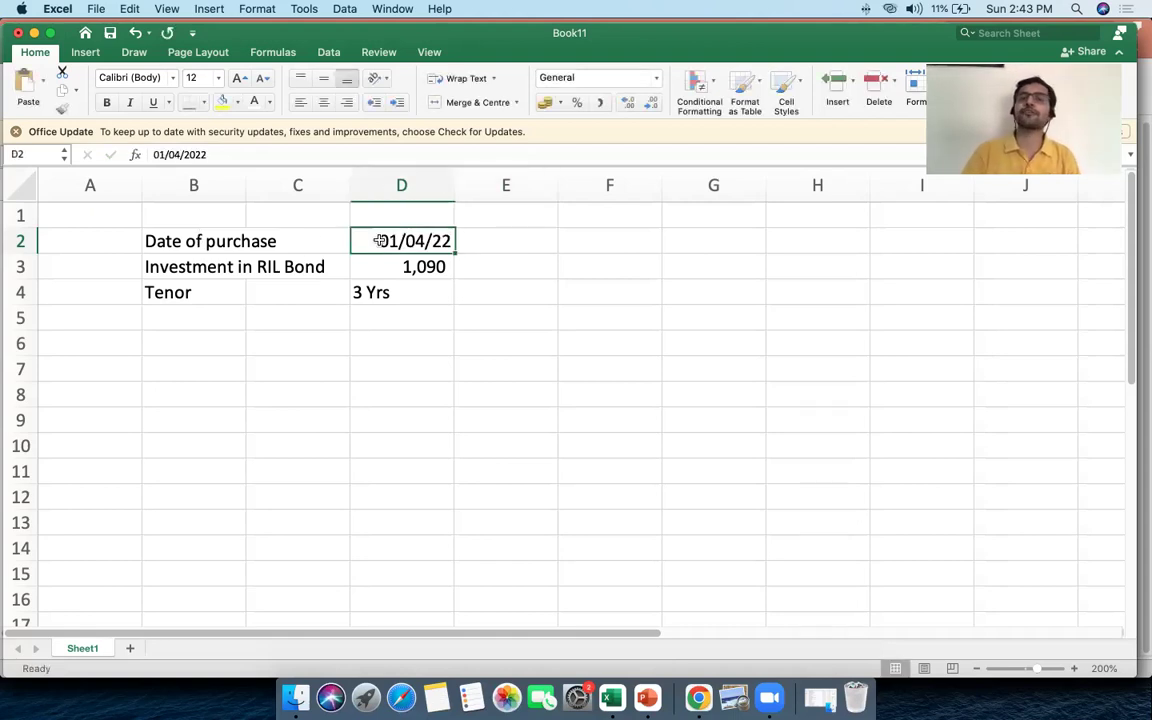
Add a Coupon row below the tenor, with the label in B5 and 8% in D5.
left_click(203, 316)
type("Coupon")
key("Tab")
key("Tab")
type("8%")
key("Return")
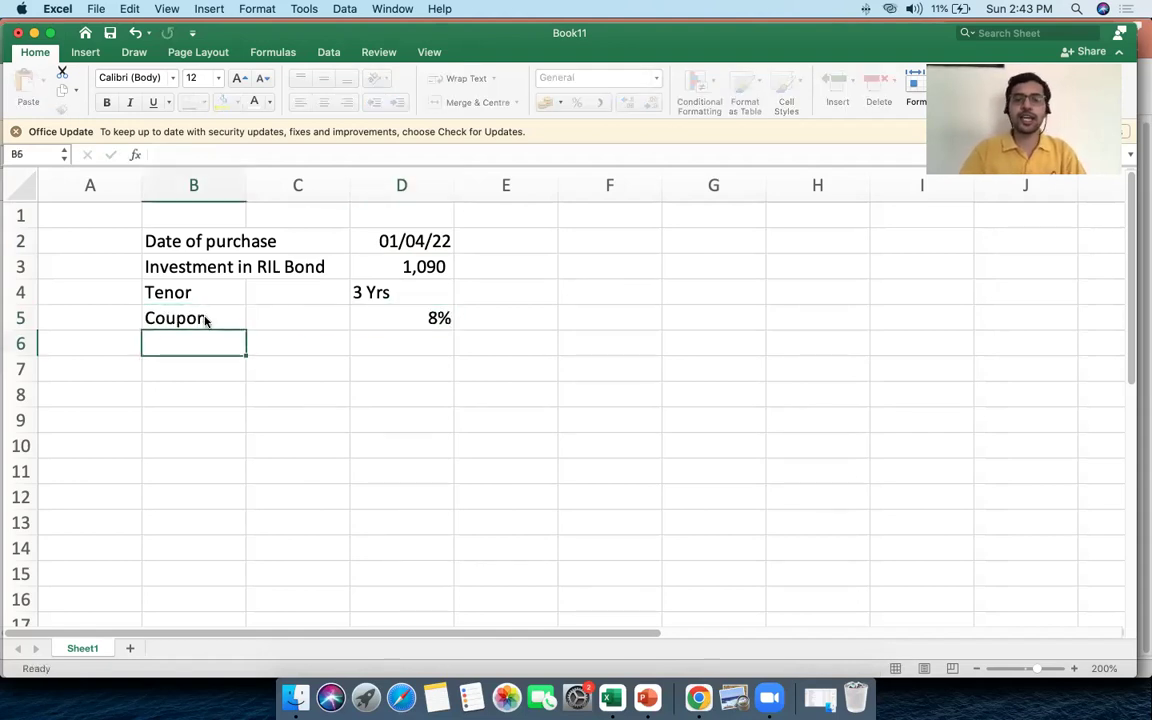
Add a Face Value row below the coupon, with the label in B6 and 1,000 in D6.
type("Face Value")
key("Tab")
key("Tab")
type("1,000")
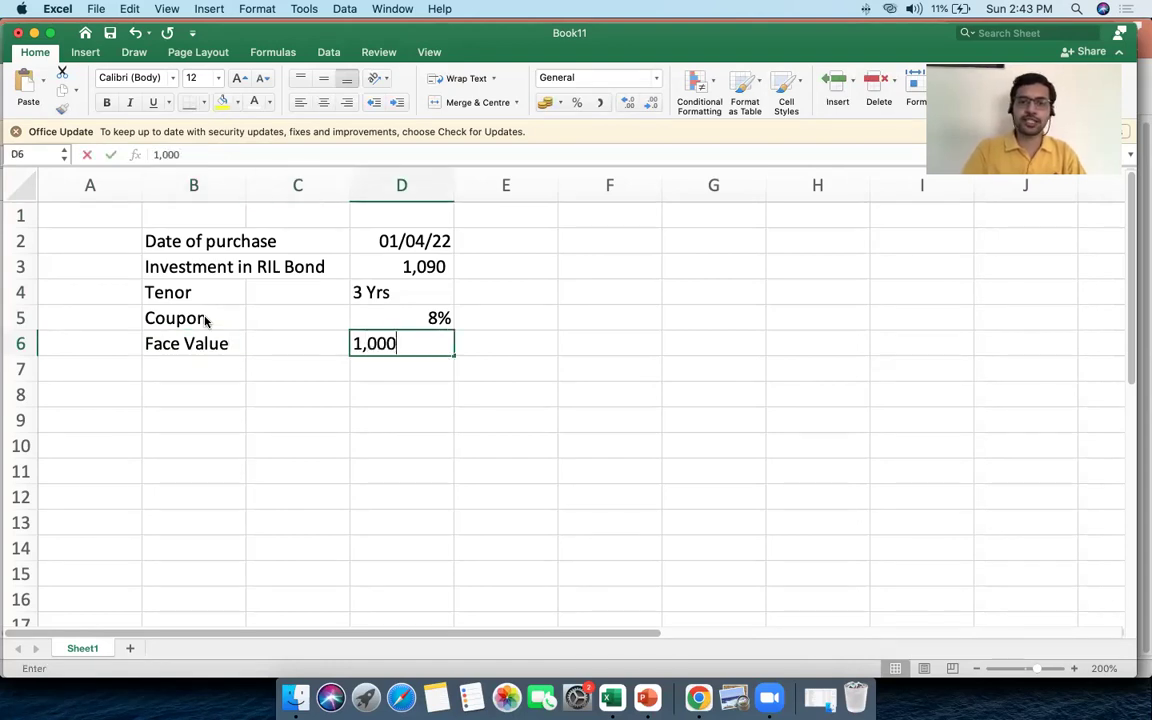
key("Tab")
left_click(424, 268)
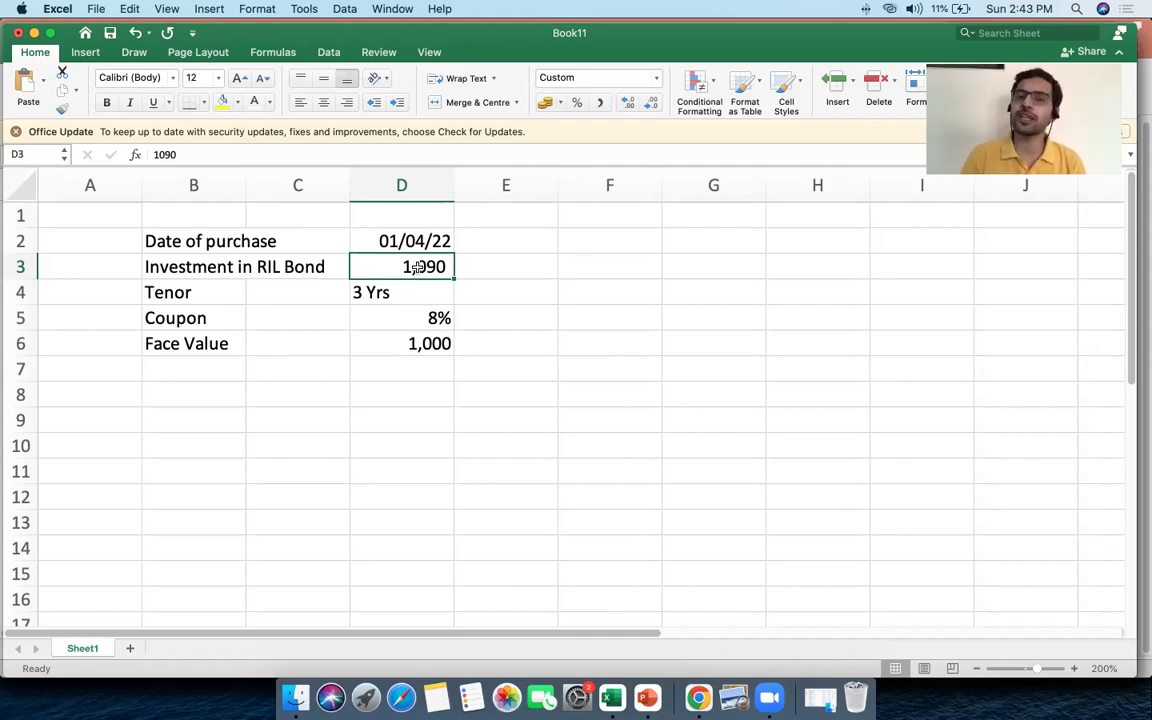
left_click(430, 343)
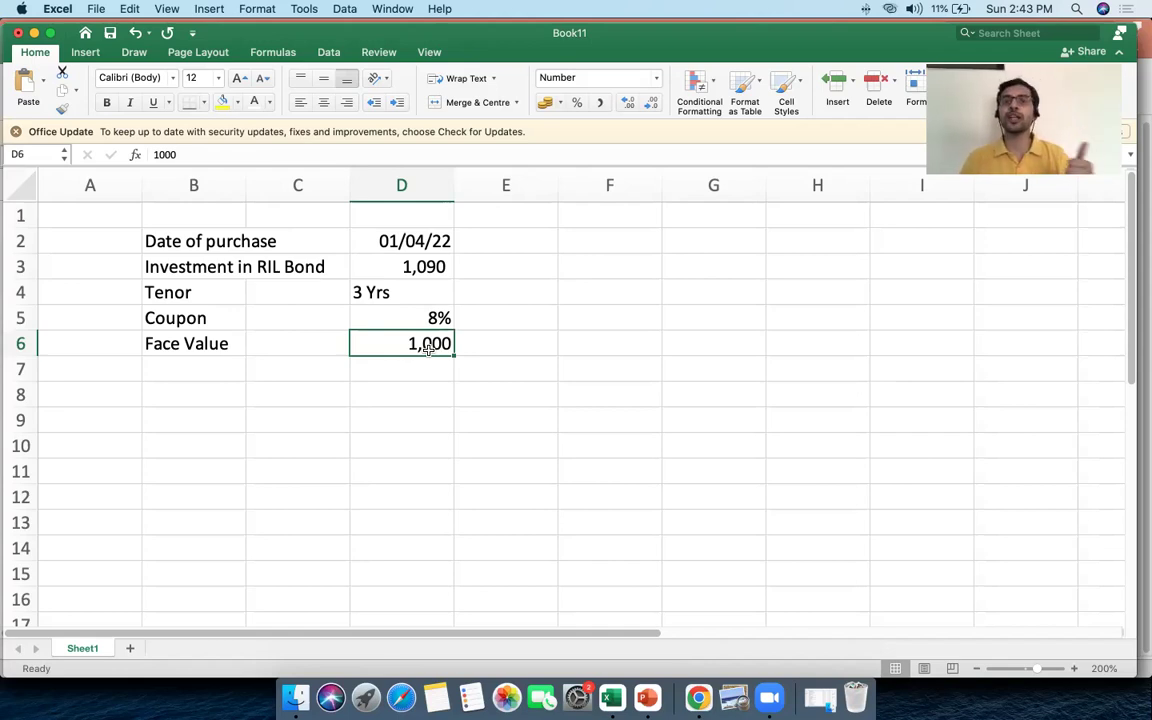
left_click(195, 267)
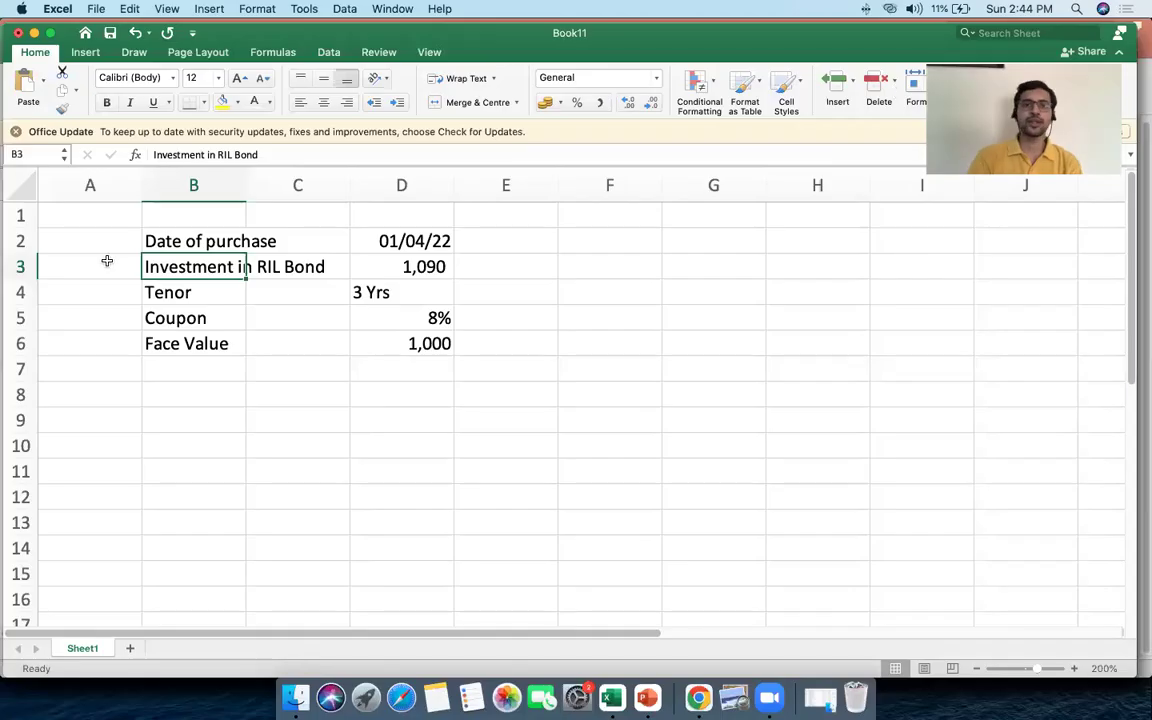
left_click(300, 267)
left_click(392, 274)
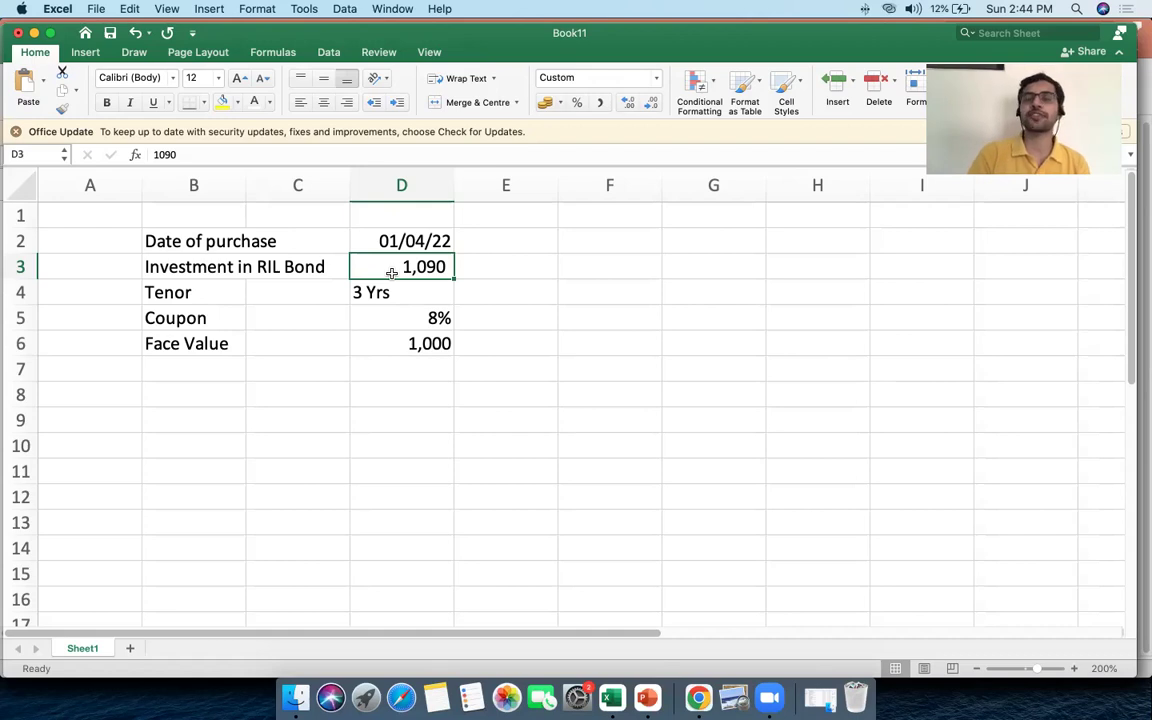
left_click_drag(120, 266, 425, 268)
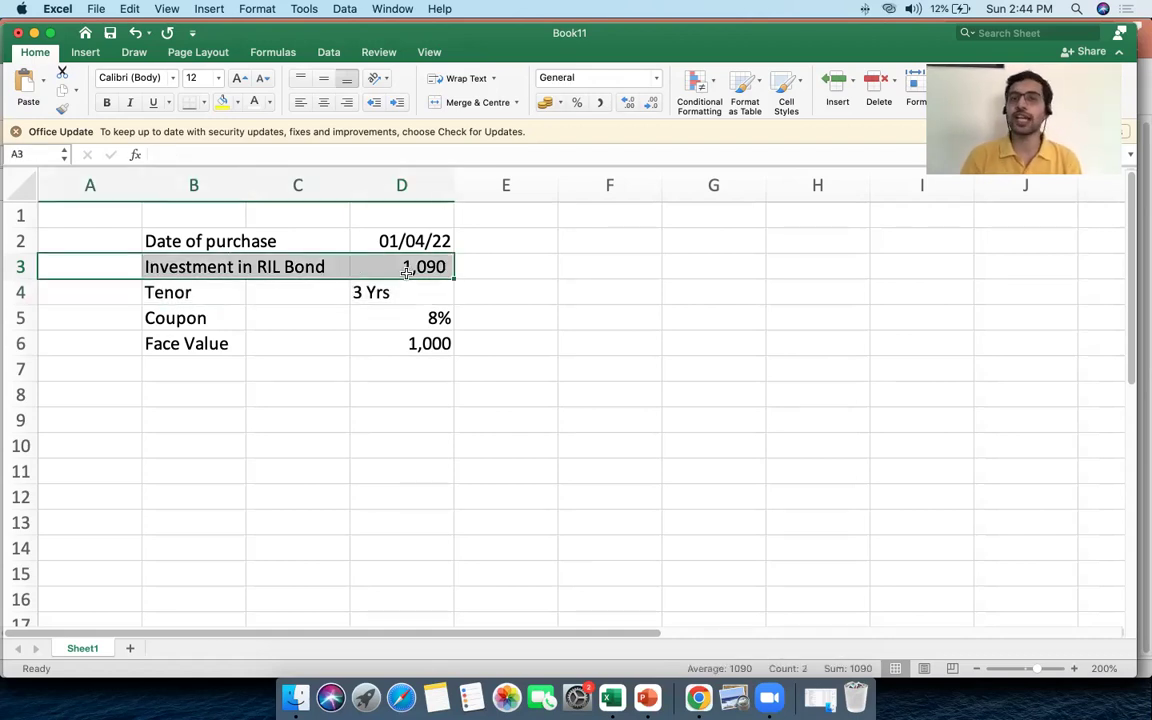
left_click(430, 318)
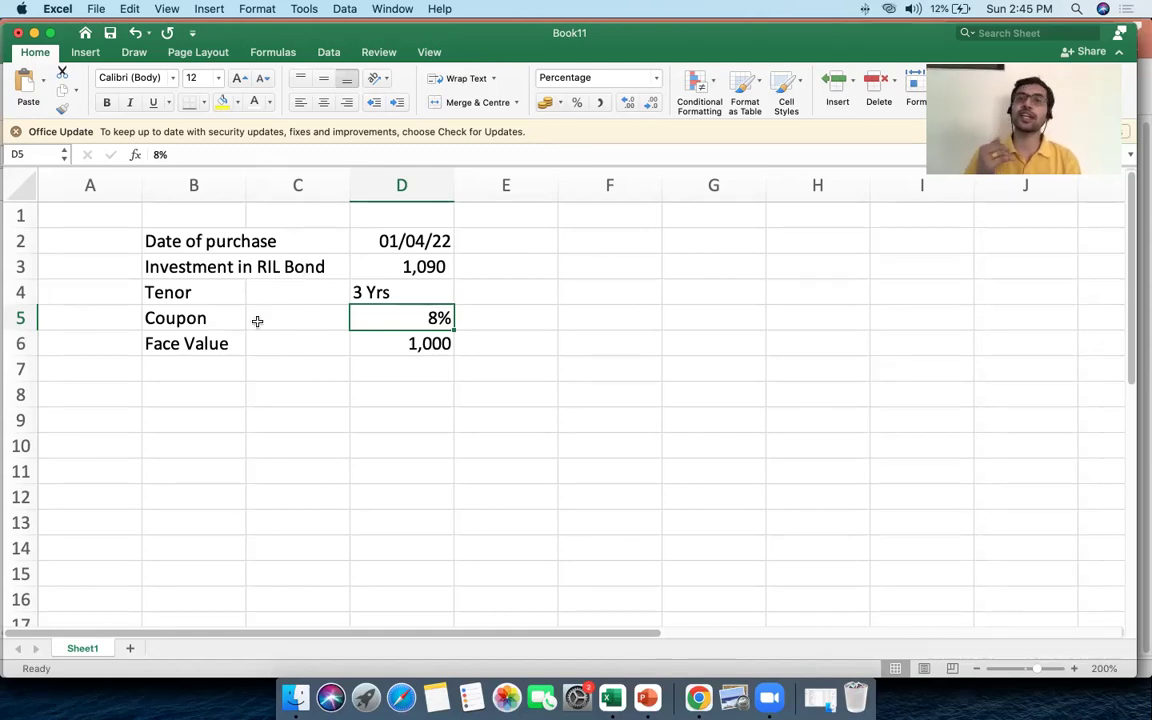
Write "Step 1: Whether it is a FA" in B9 and start the next line in B10 with "Step 2:".
left_click(190, 426)
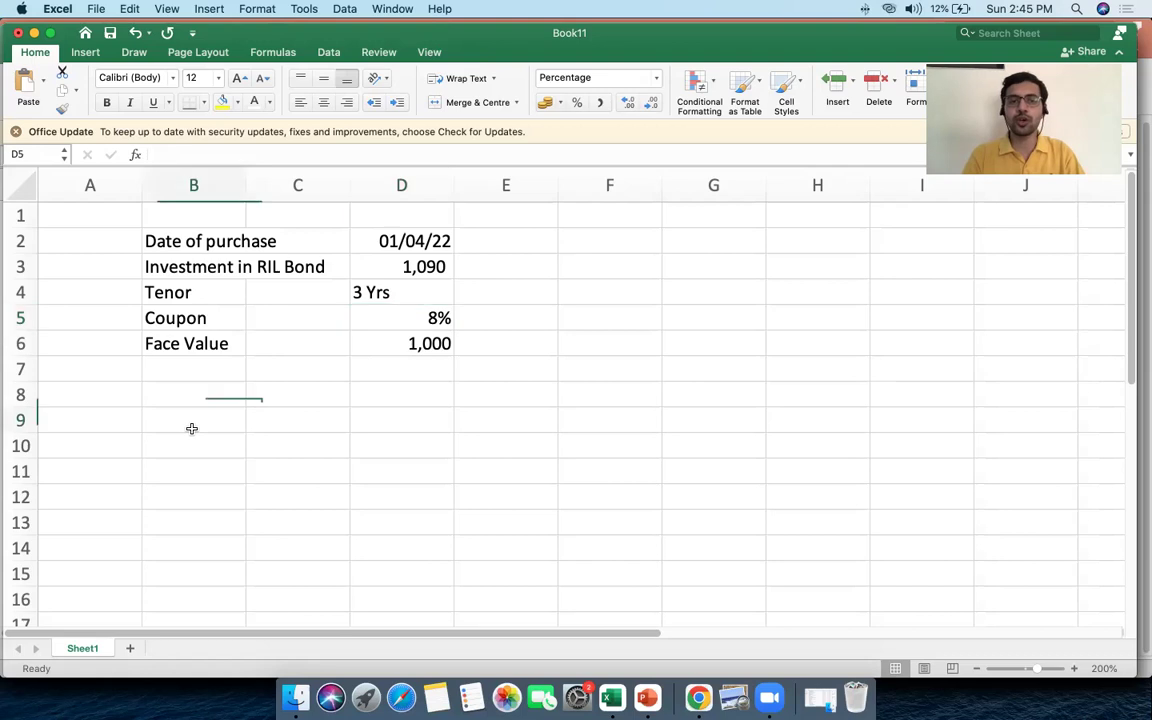
type("Step 1:")
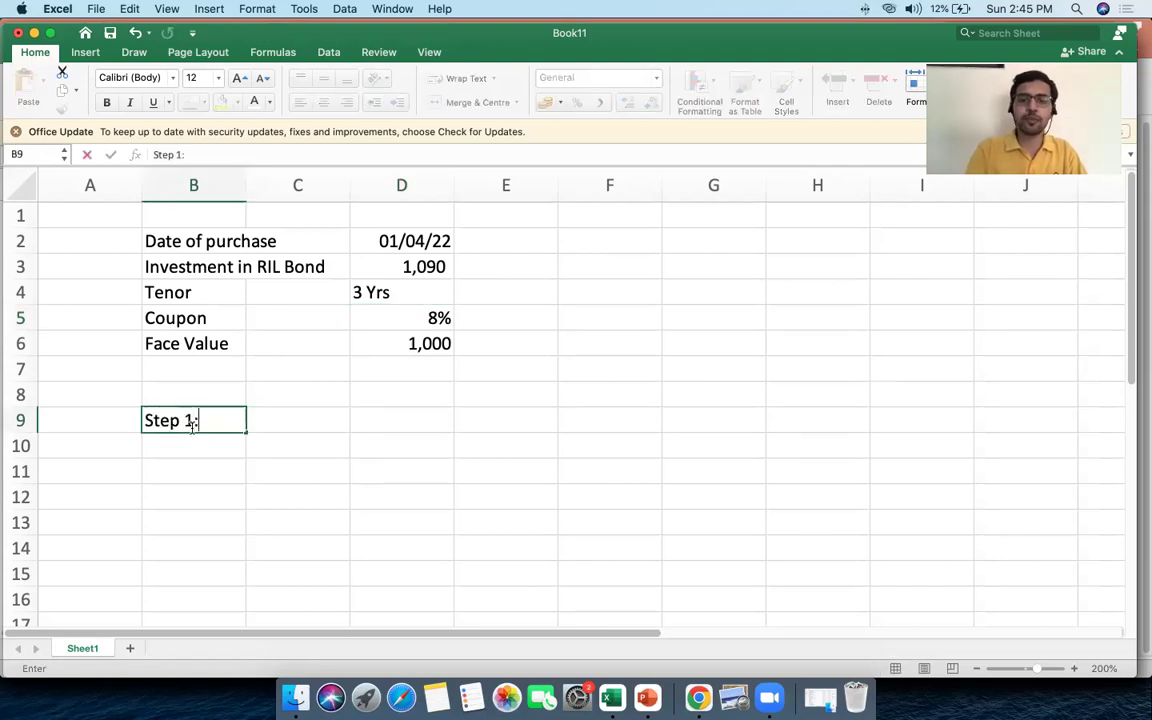
type(" Whether")
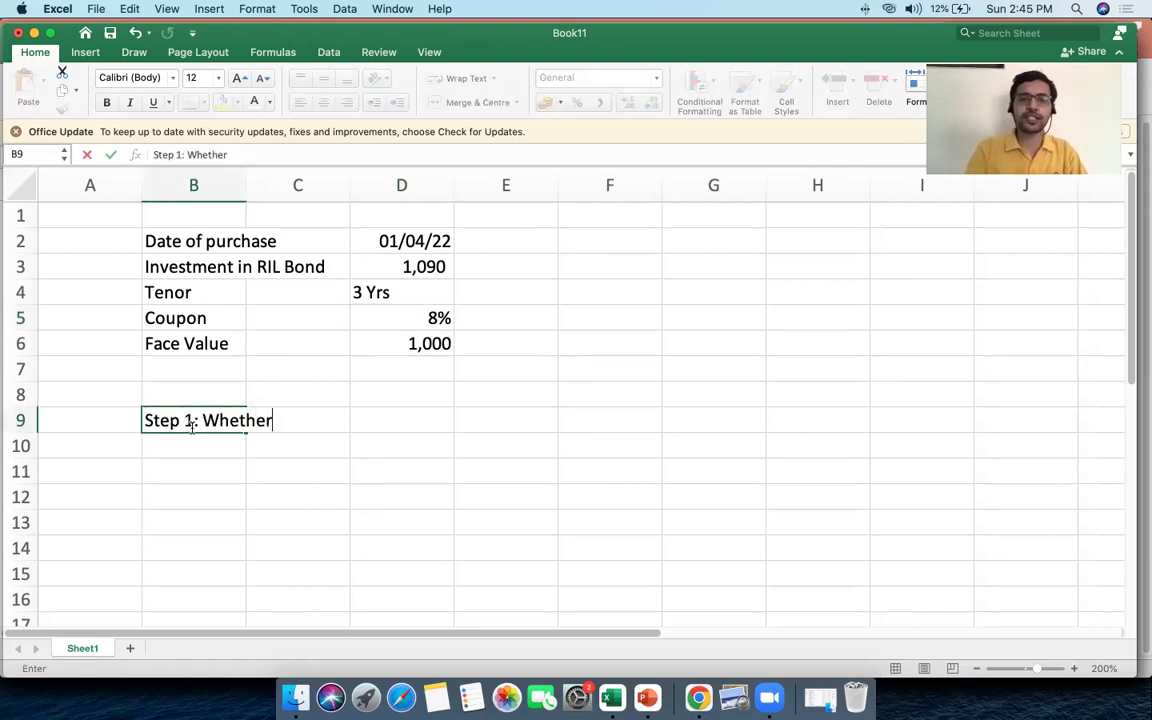
type(" it is a FA")
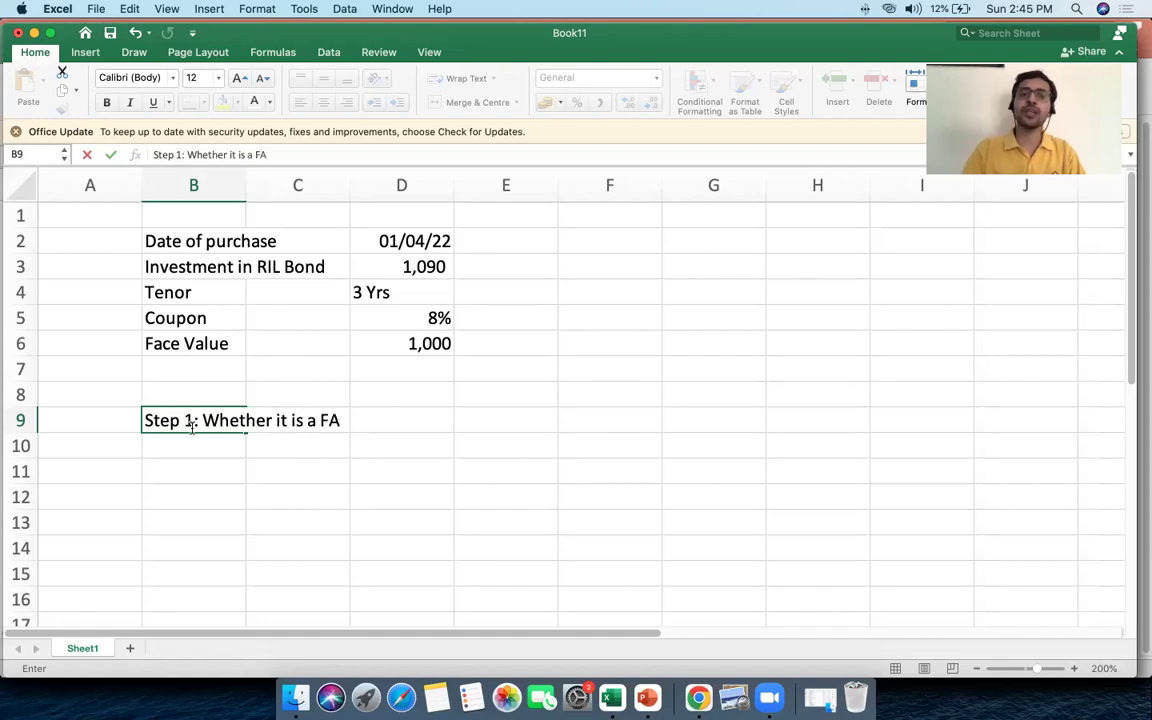
key("Return")
type("Step 2:")
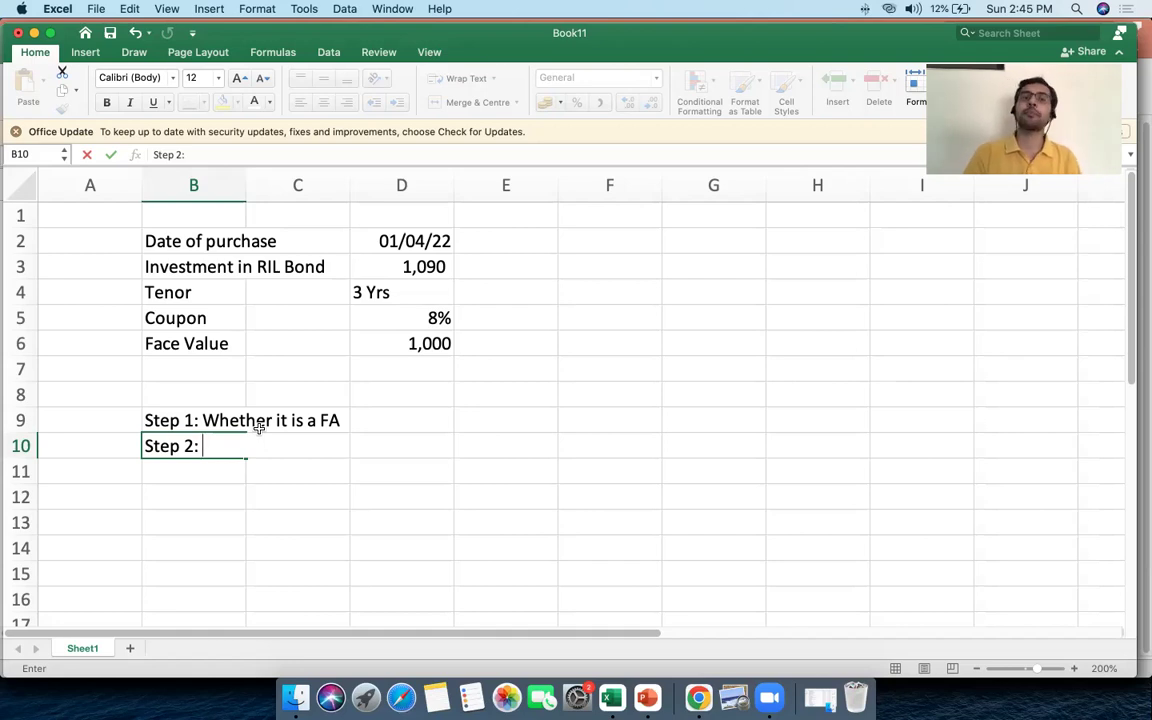
Complete the note in B10 so it reads "Step 2: CCF Test & BMT - 1 test - at AC".
left_click(185, 266)
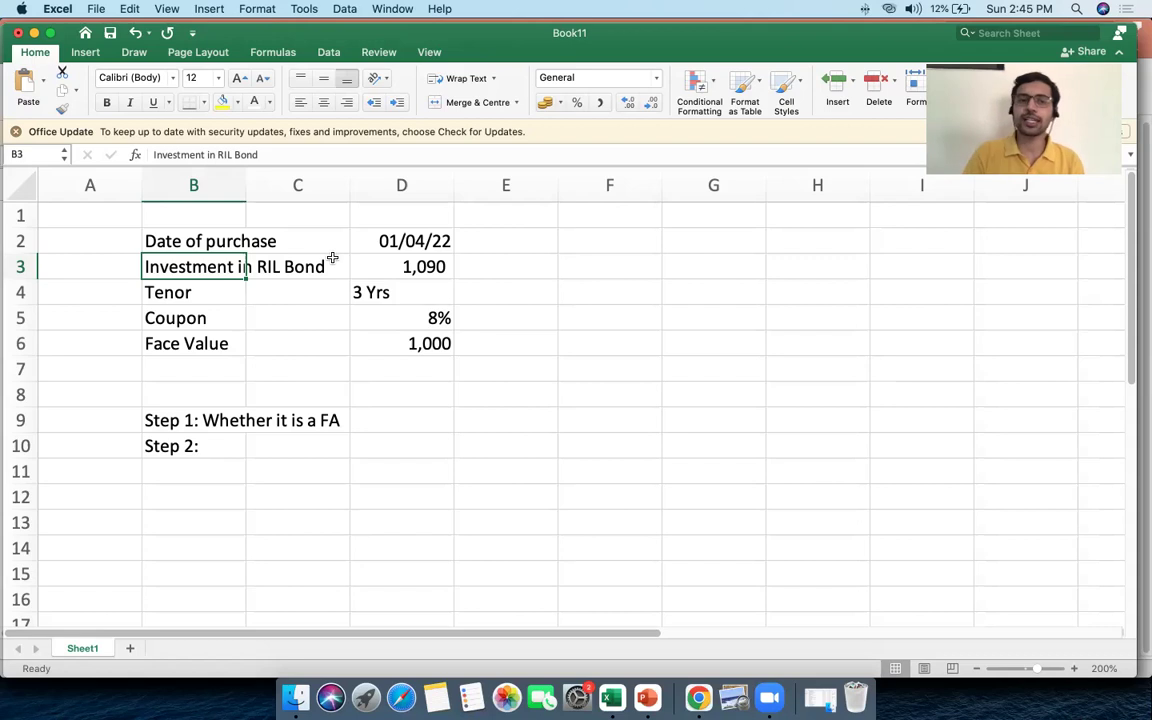
left_click(398, 263)
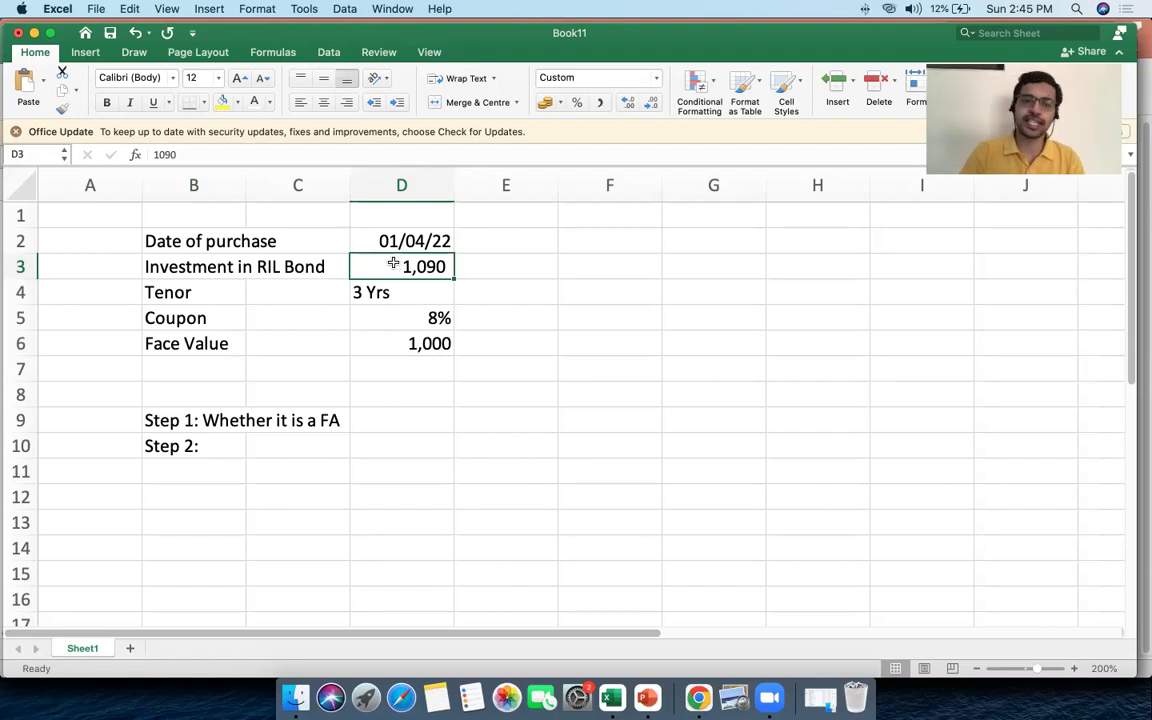
double_click(230, 450)
type("Both th")
key("BackSpace")
key("BackSpace")
key("BackSpace")
key("BackSpace")
key("BackSpace")
key("BackSpace")
key("BackSpace")
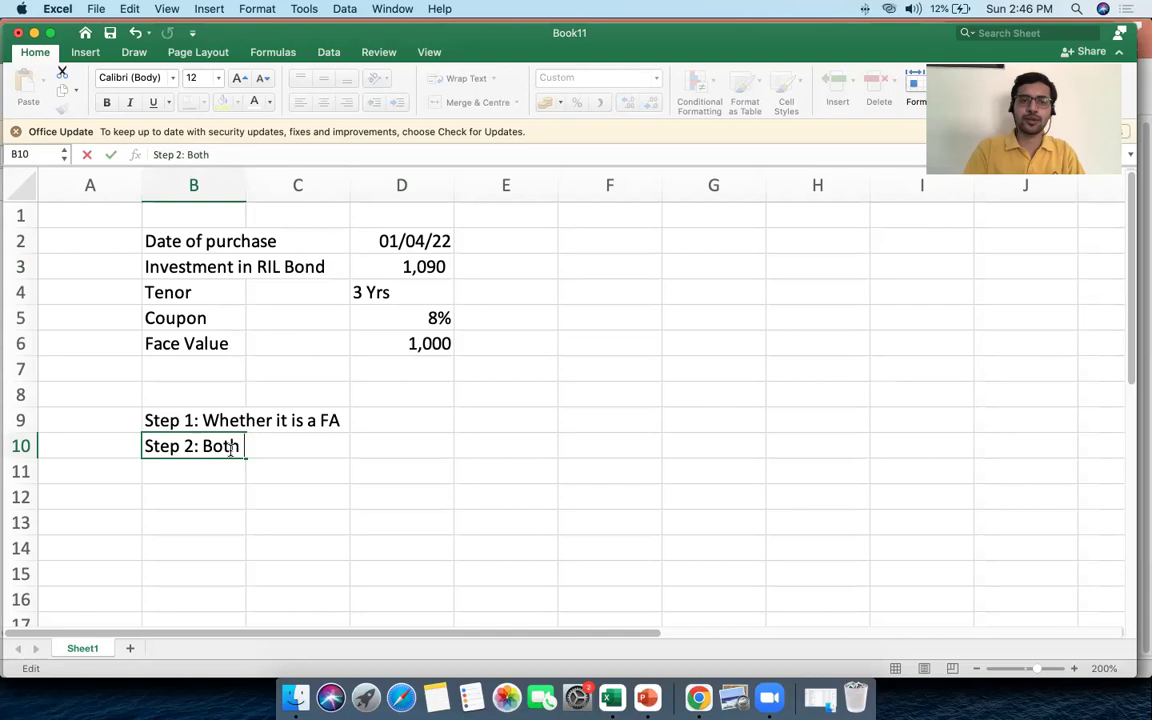
type("CCF T")
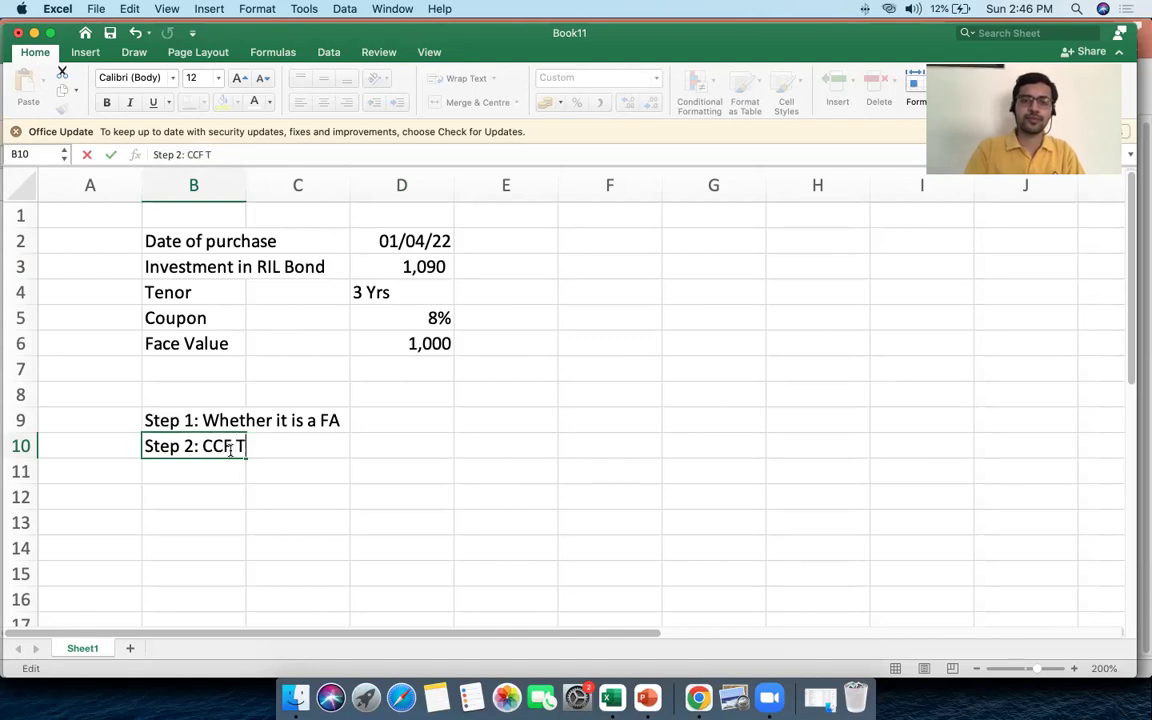
type("est & BMT - 1")
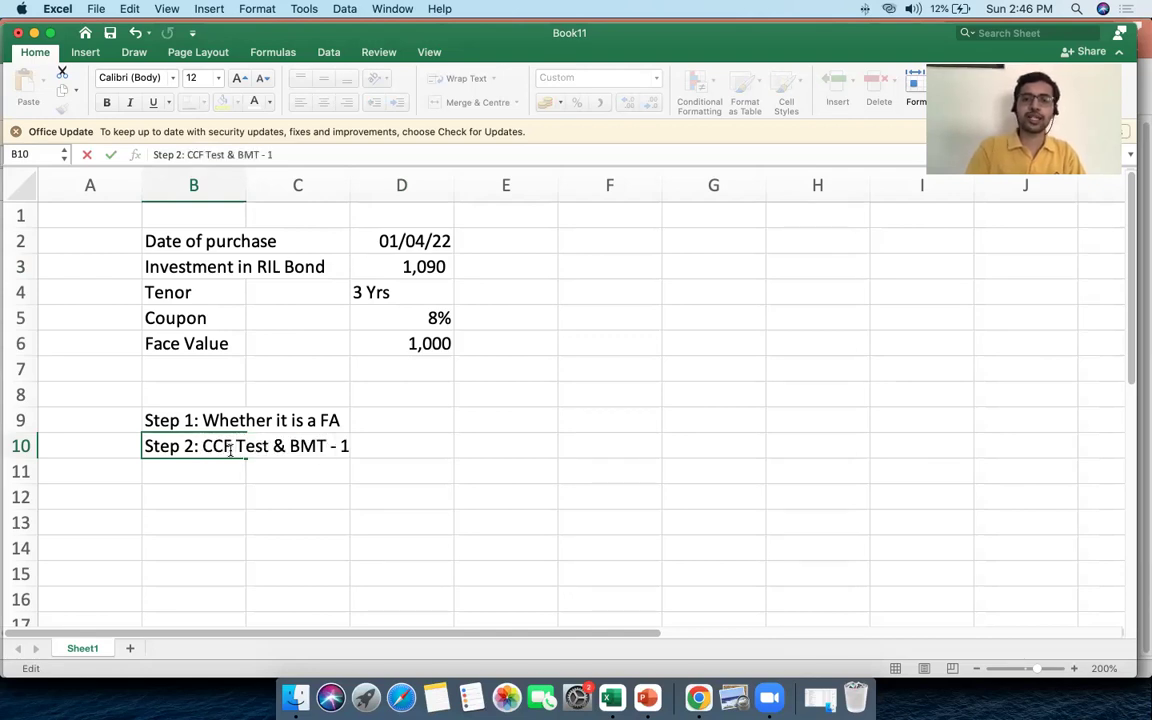
type(" test - ")
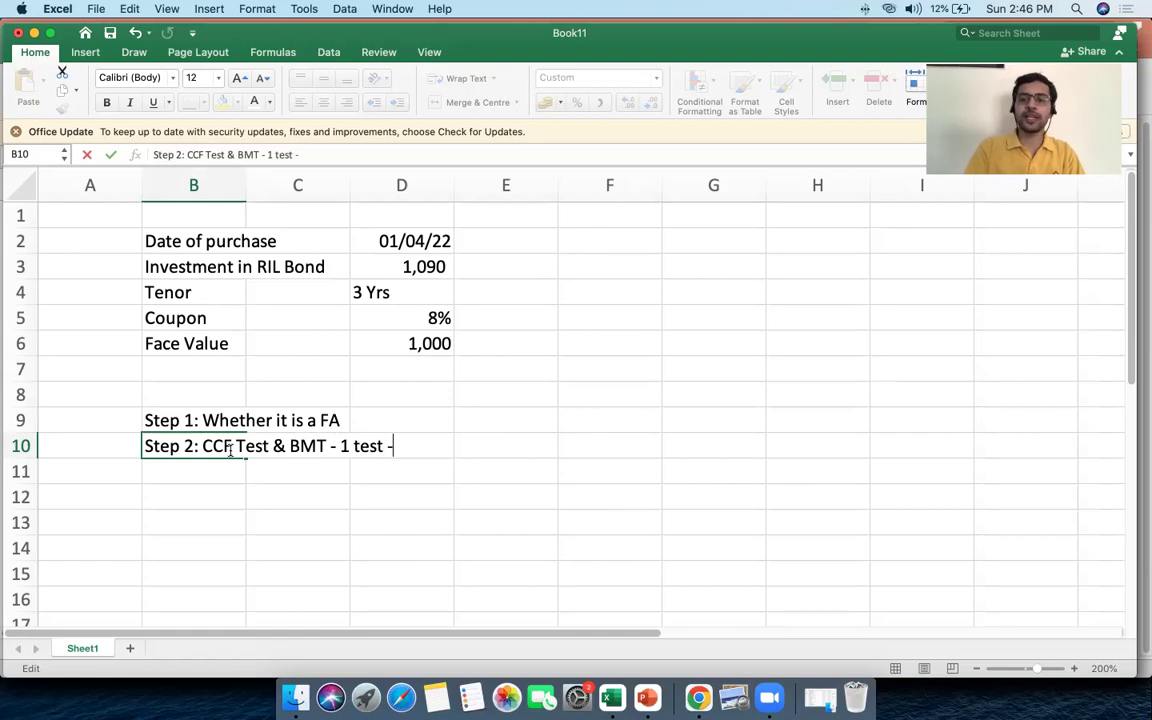
type("at AC")
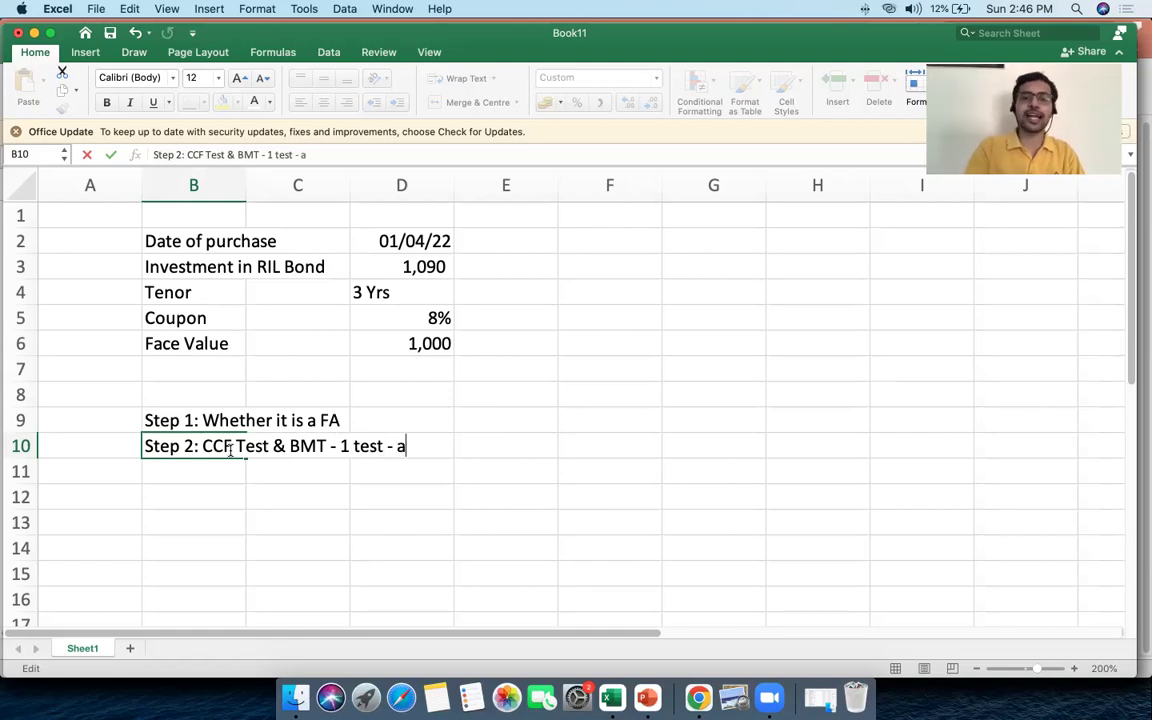
key("Tab")
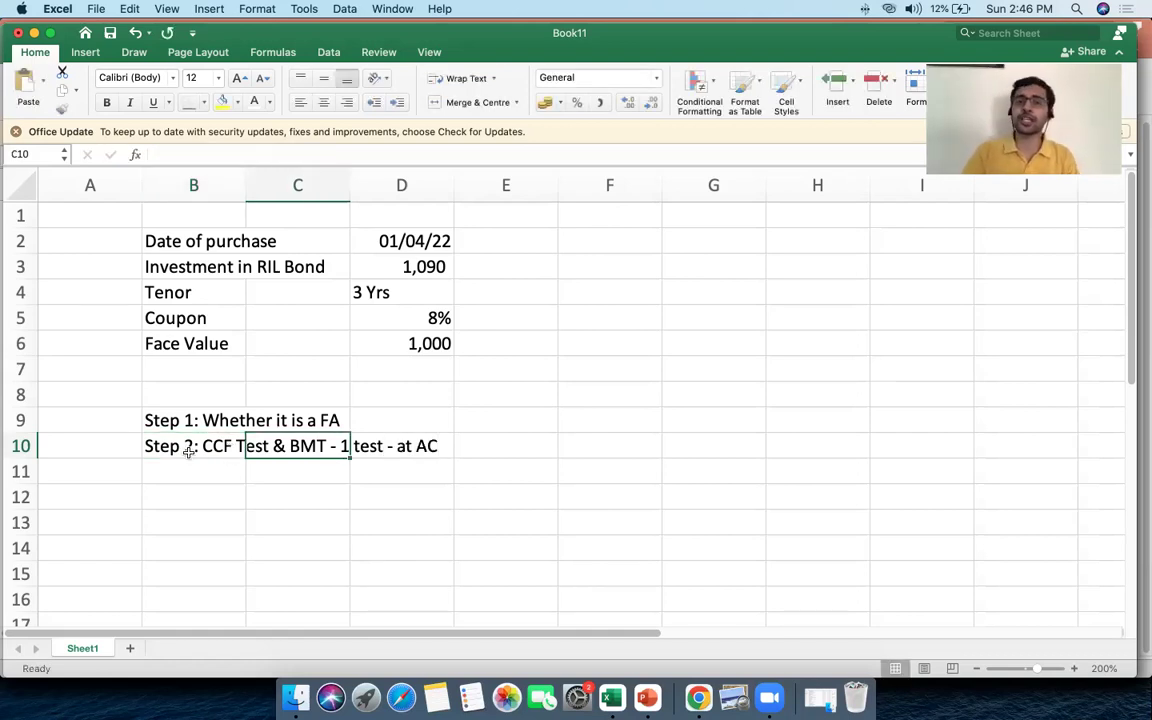
left_click(236, 449)
Enter the heading "Initial Recognition" in A13, below the two classification steps.
scroll(250, 477, "down", 2)
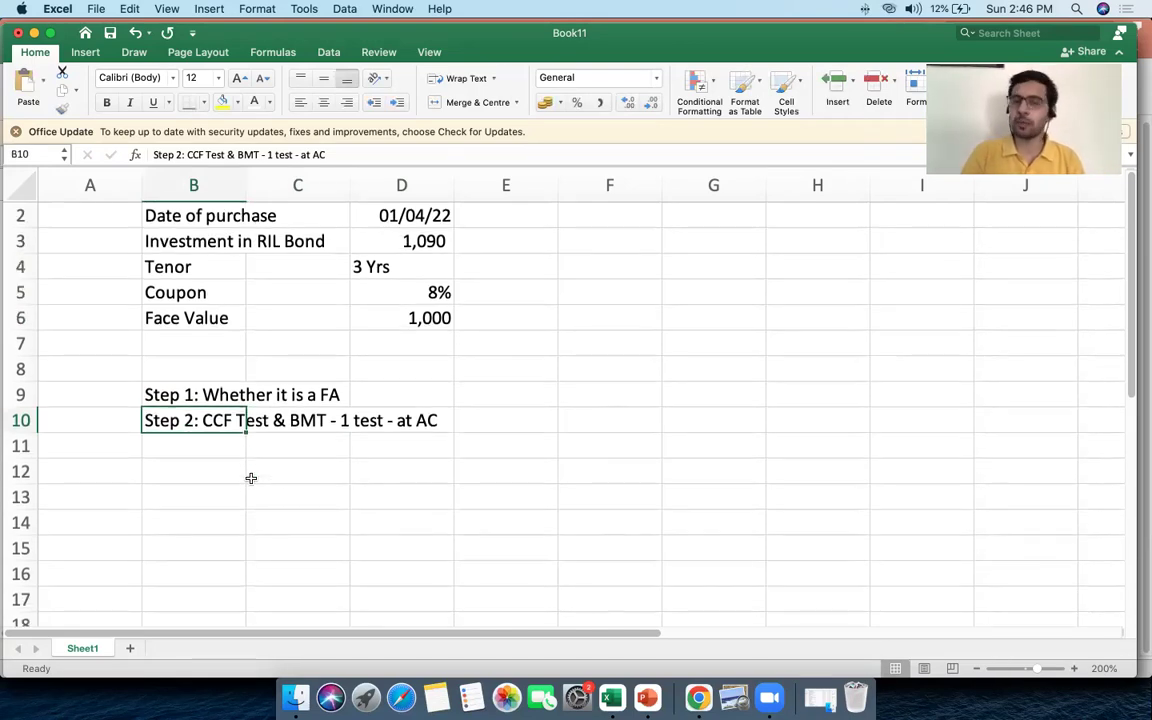
scroll(211, 443, "up", 1)
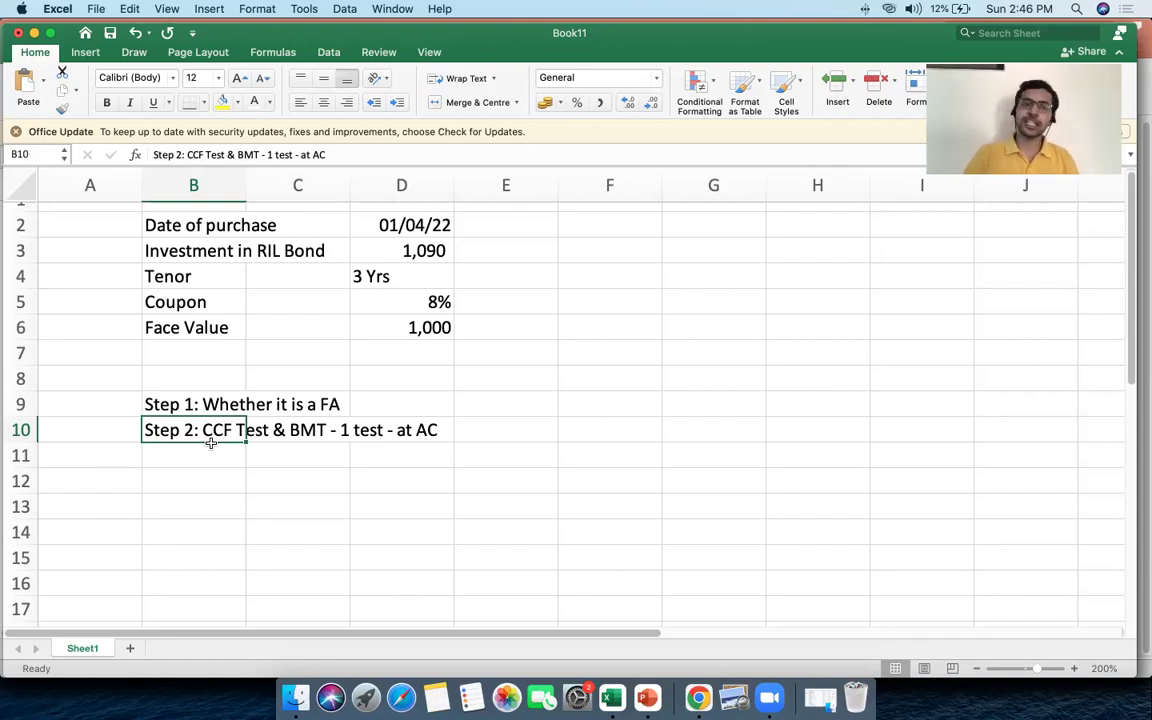
left_click(103, 500)
type("Initial Reco")
key("BackSpace")
type("al Recognition")
Enter the note "All FA will be @ FV" in B13, beside the Initial Recognition heading.
left_click(199, 506)
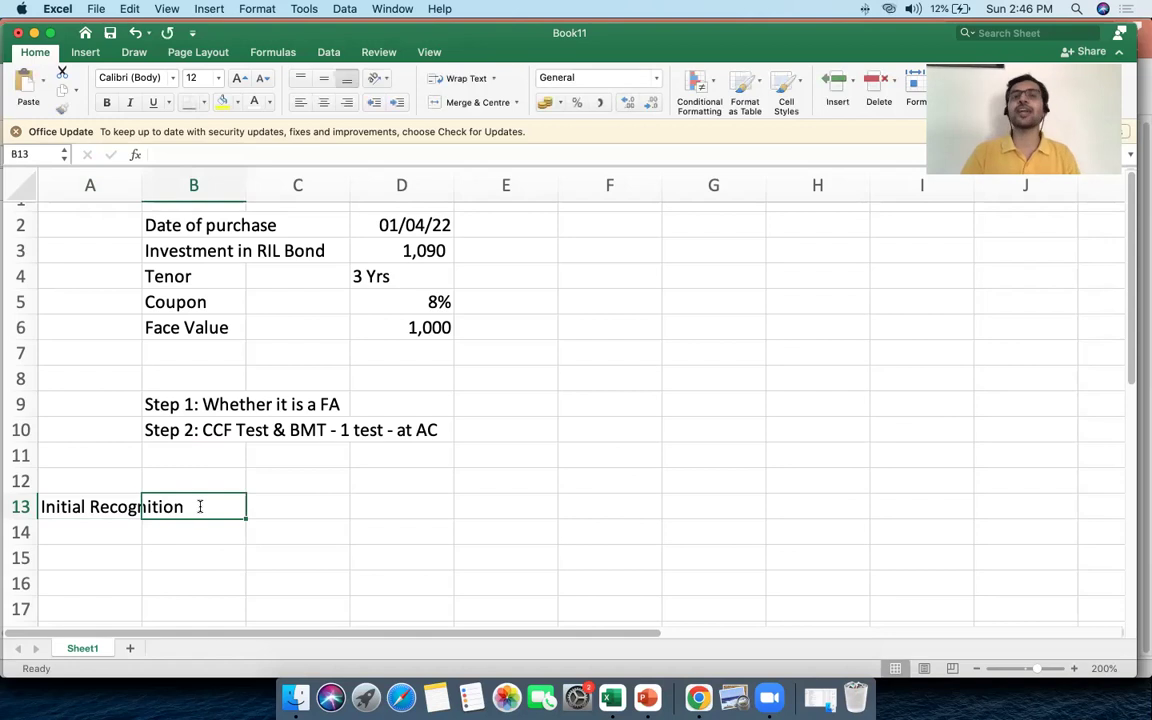
scroll(200, 506, "up", 1)
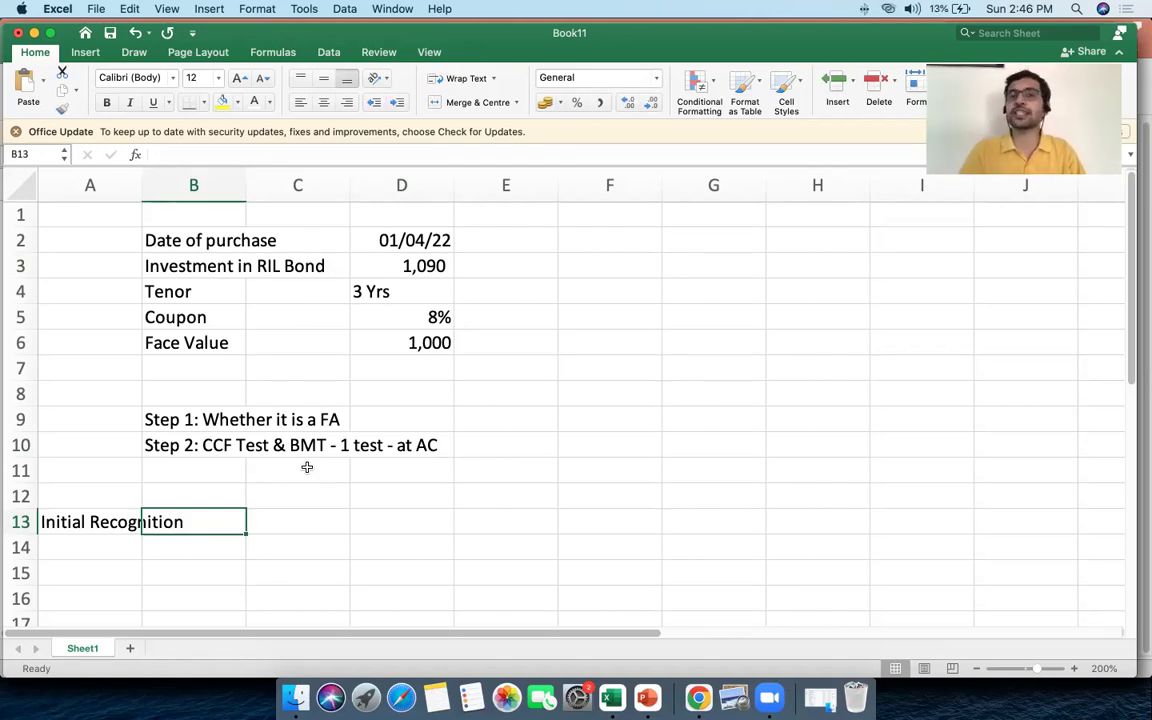
type("All F")
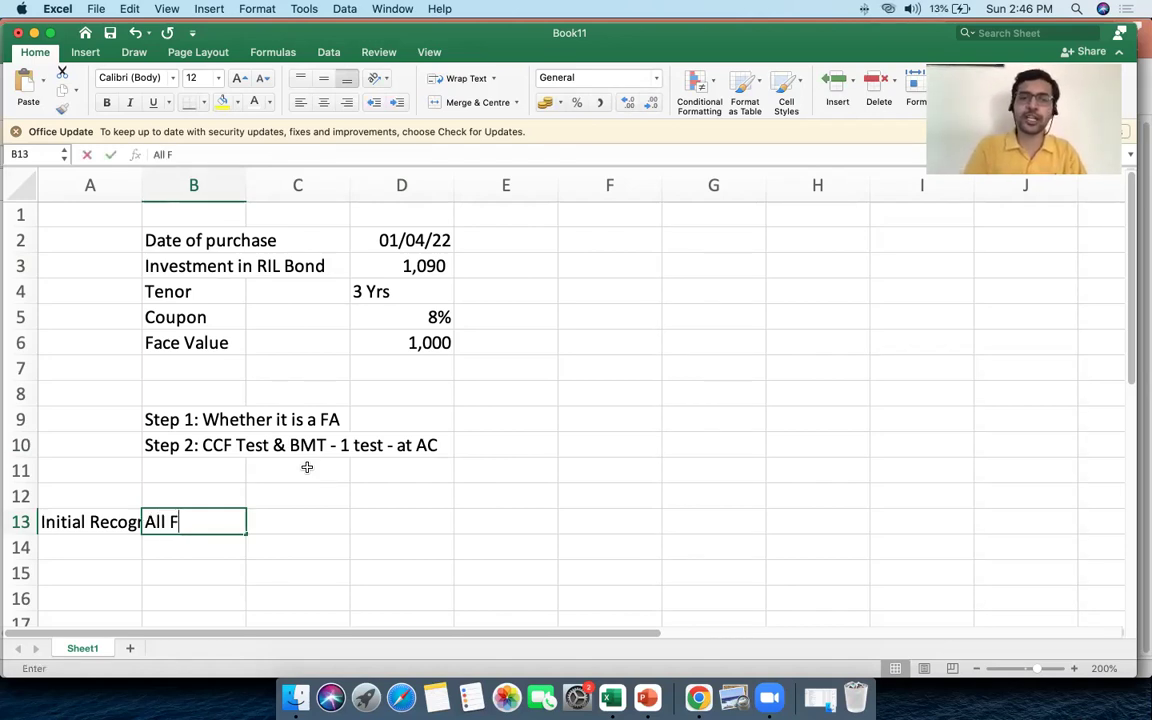
type("A wi")
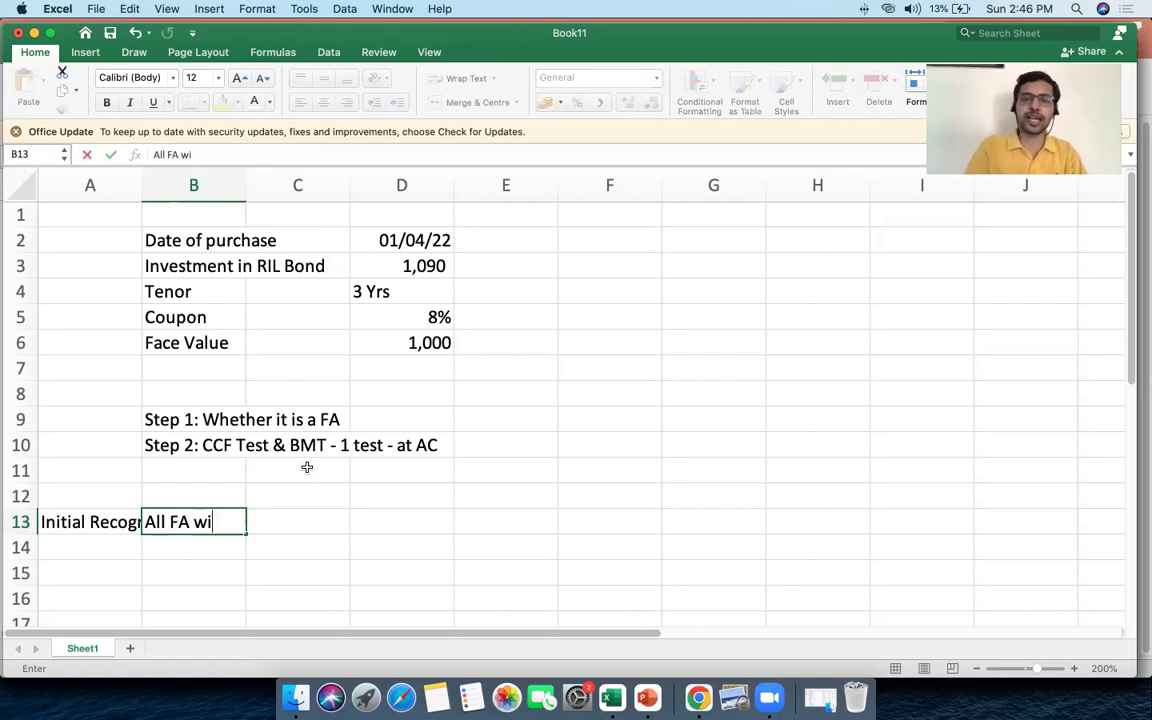
type("ll be @ FV")
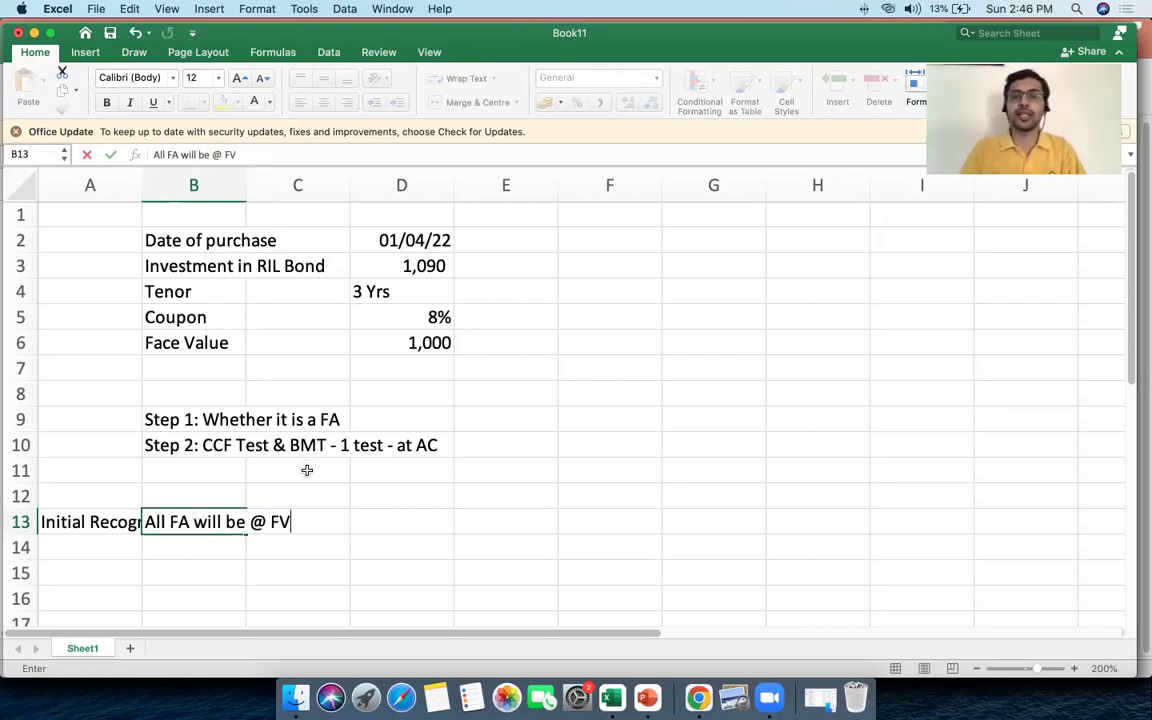
key("Tab")
left_click(198, 516)
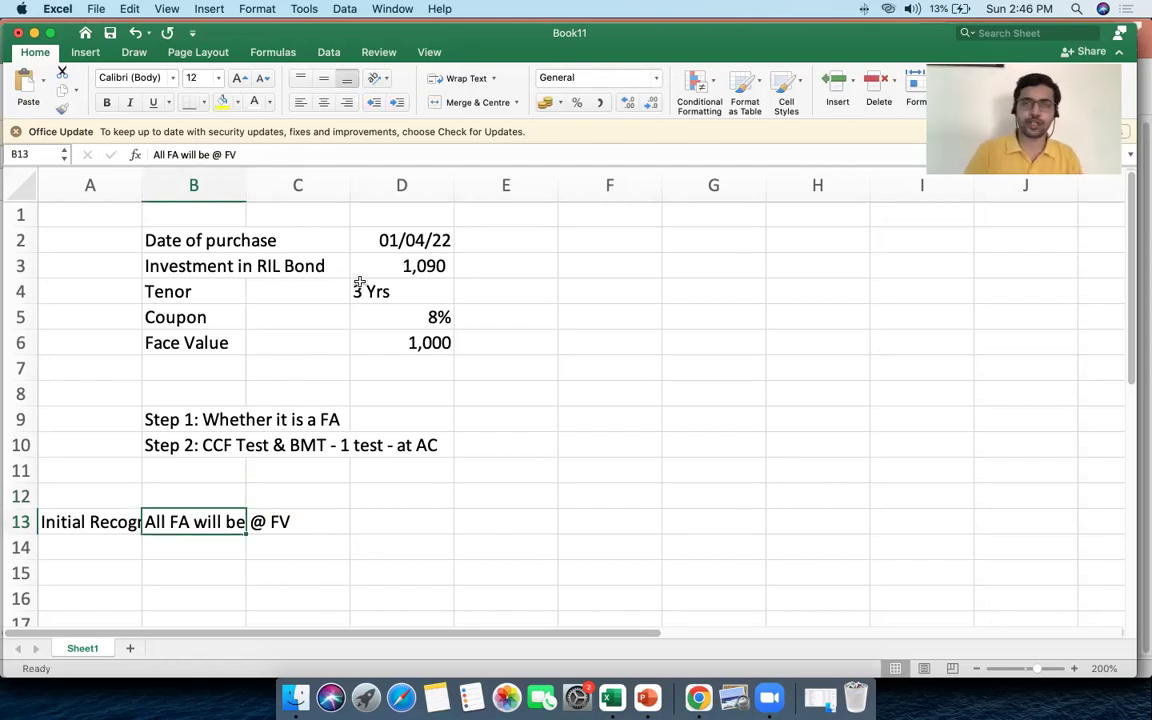
Extend the note in B13 so it reads "All FA will be @ FV + Transaction".
left_click(436, 264)
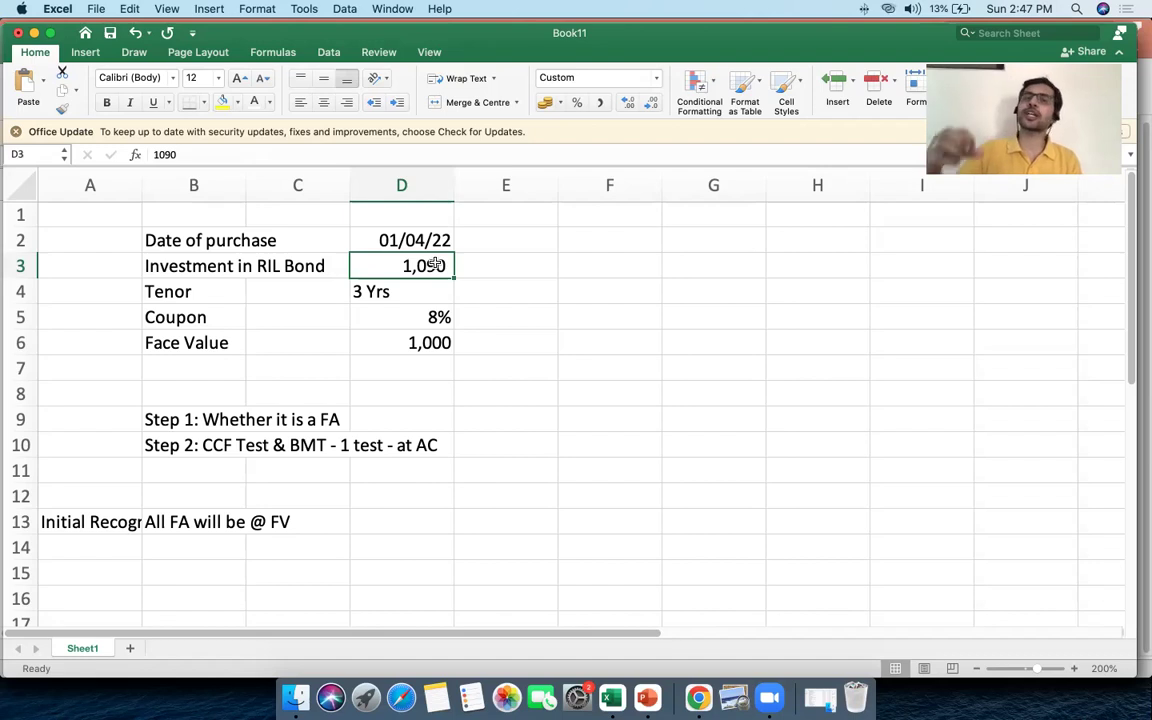
left_click(168, 522)
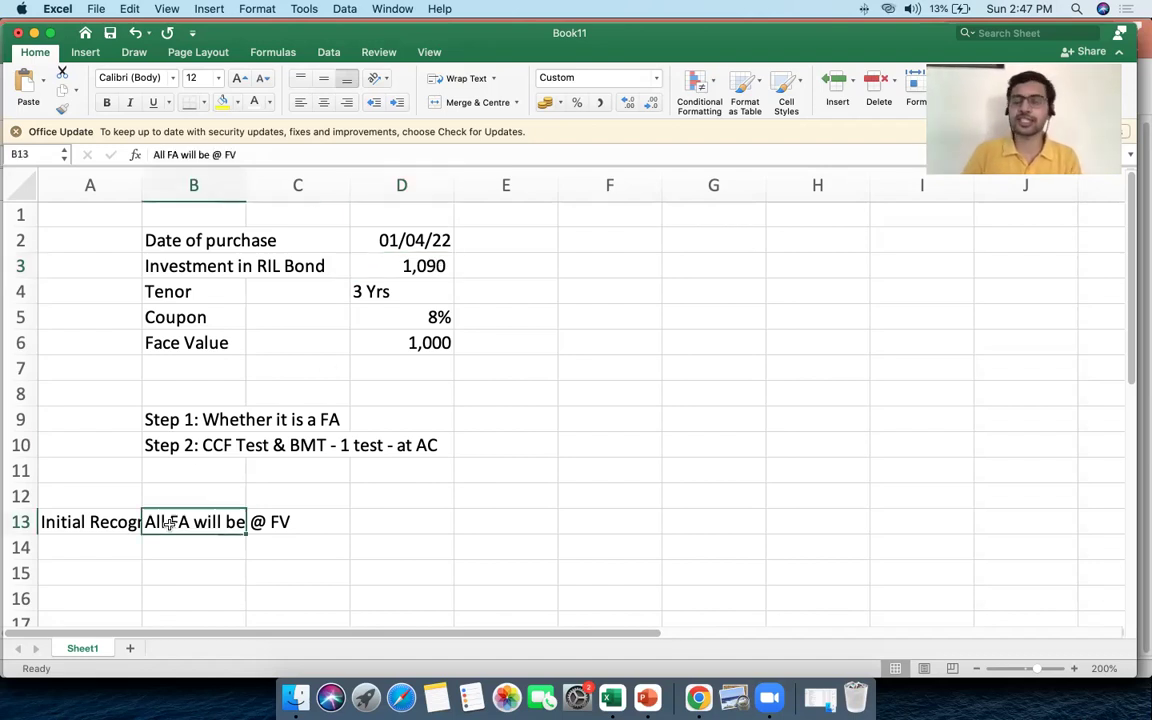
key("F2")
type("+ T")
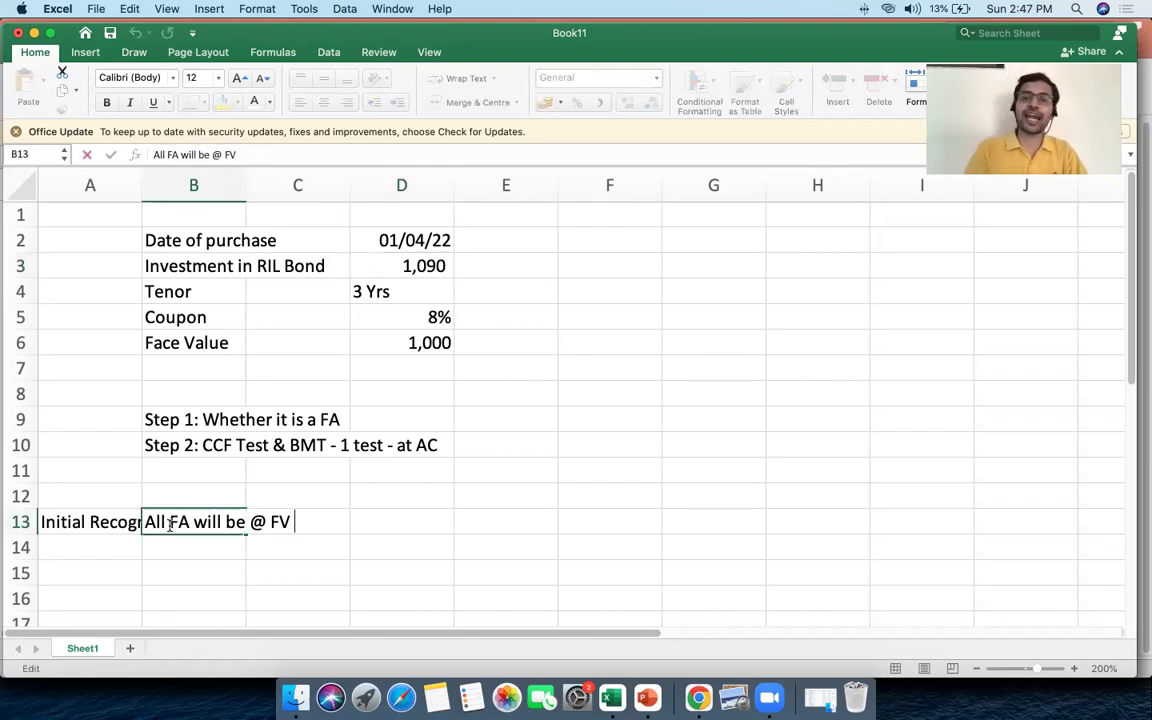
type("ransaction")
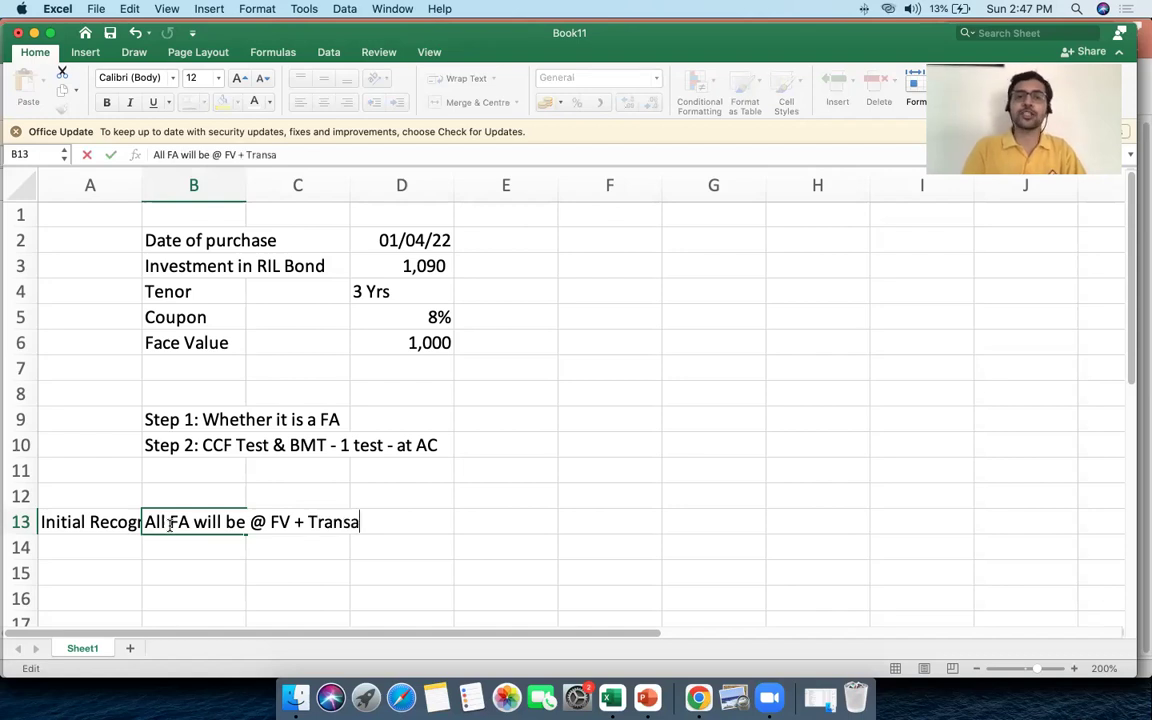
key("Tab")
left_click(170, 522)
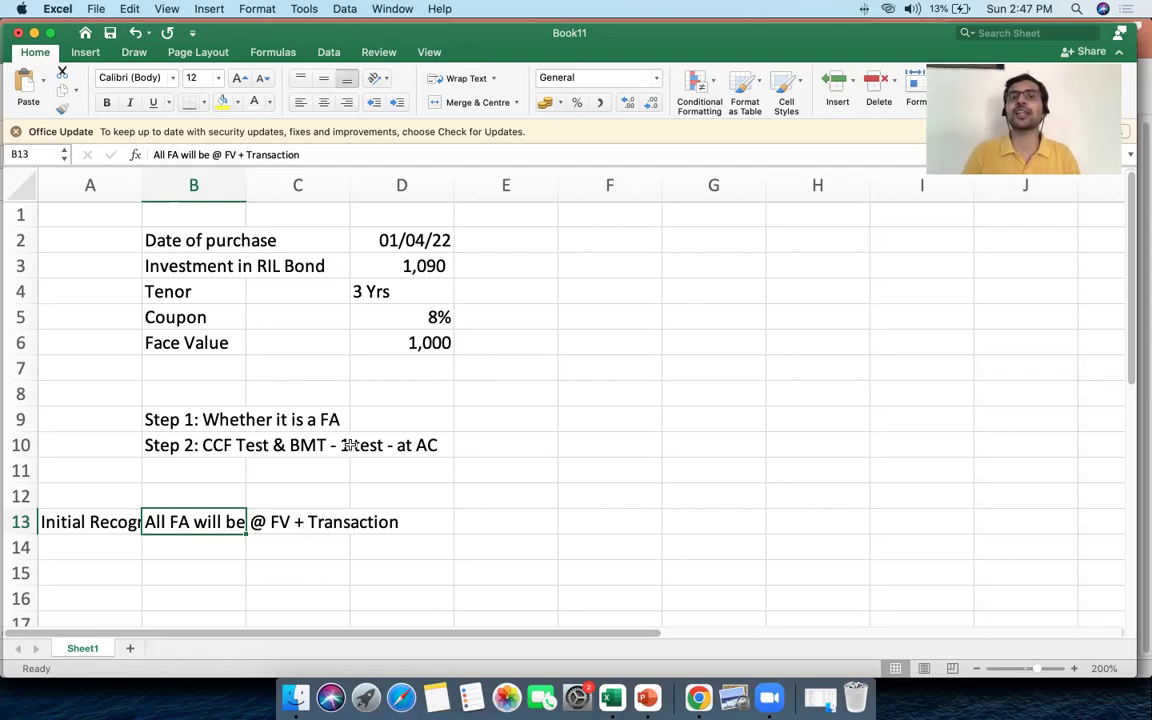
double_click(383, 267)
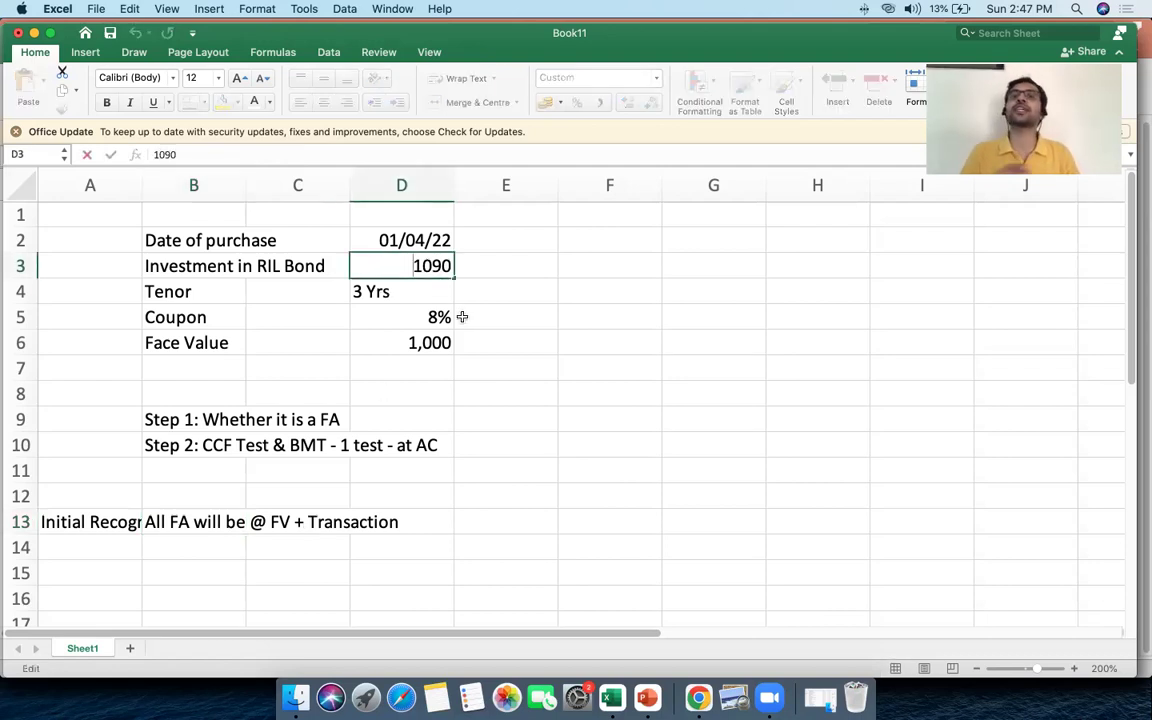
left_click(468, 244)
left_click(440, 266)
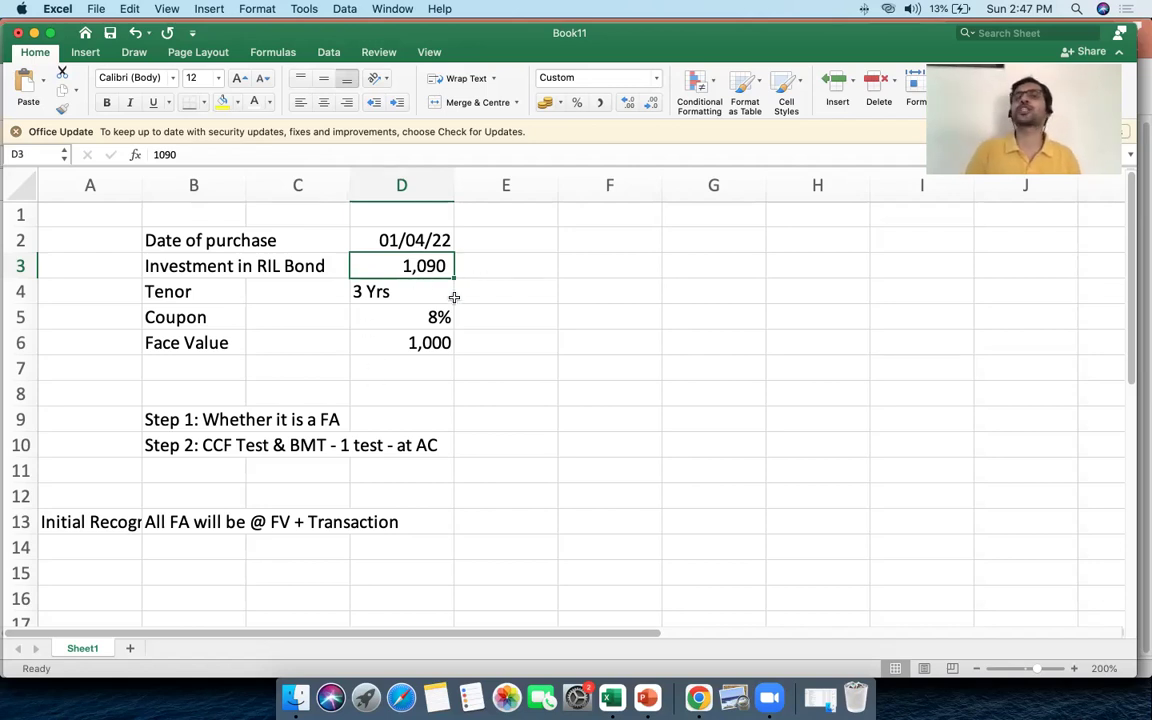
left_click(441, 526)
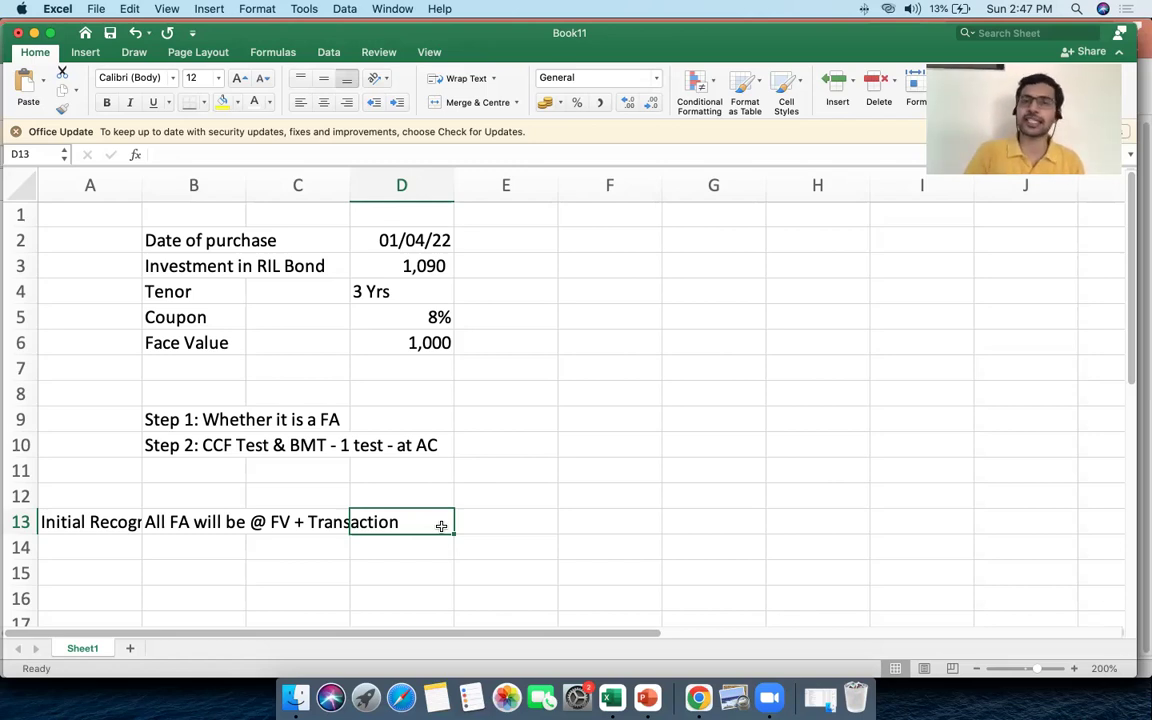
Start a cash flow schedule with the date 01/04/2022 in F14 and the purchase outflow of -1090 in G14.
scroll(441, 526, "down", 5)
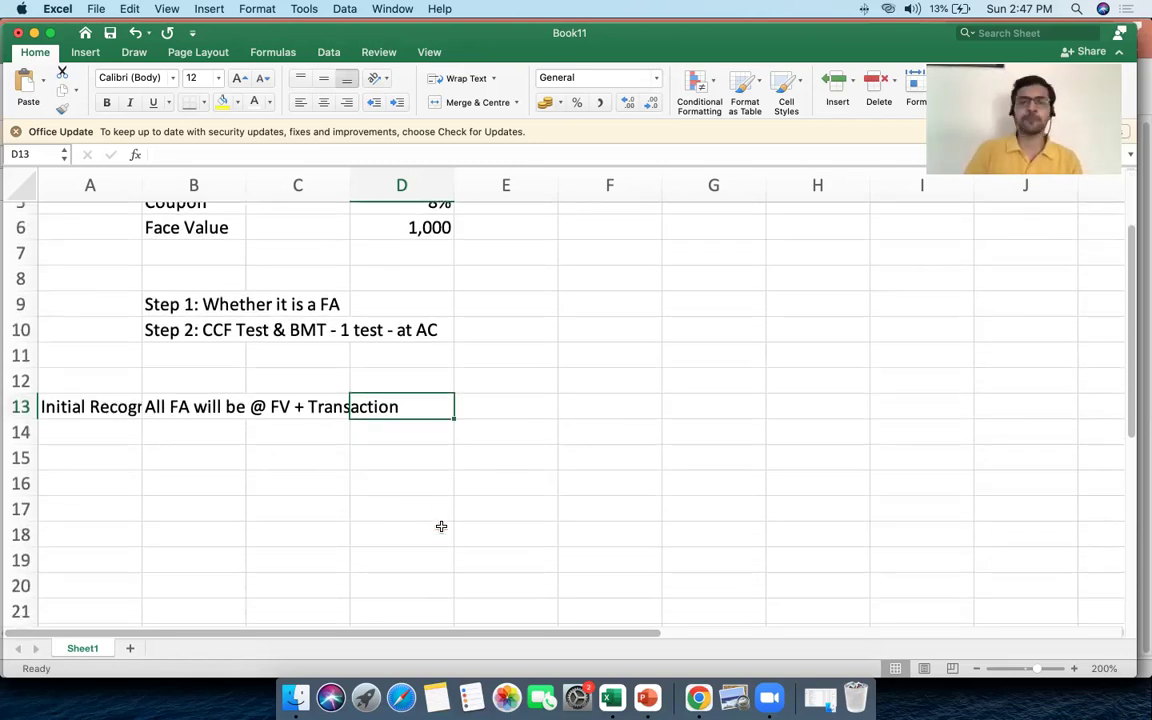
left_click(612, 396)
left_click(612, 425)
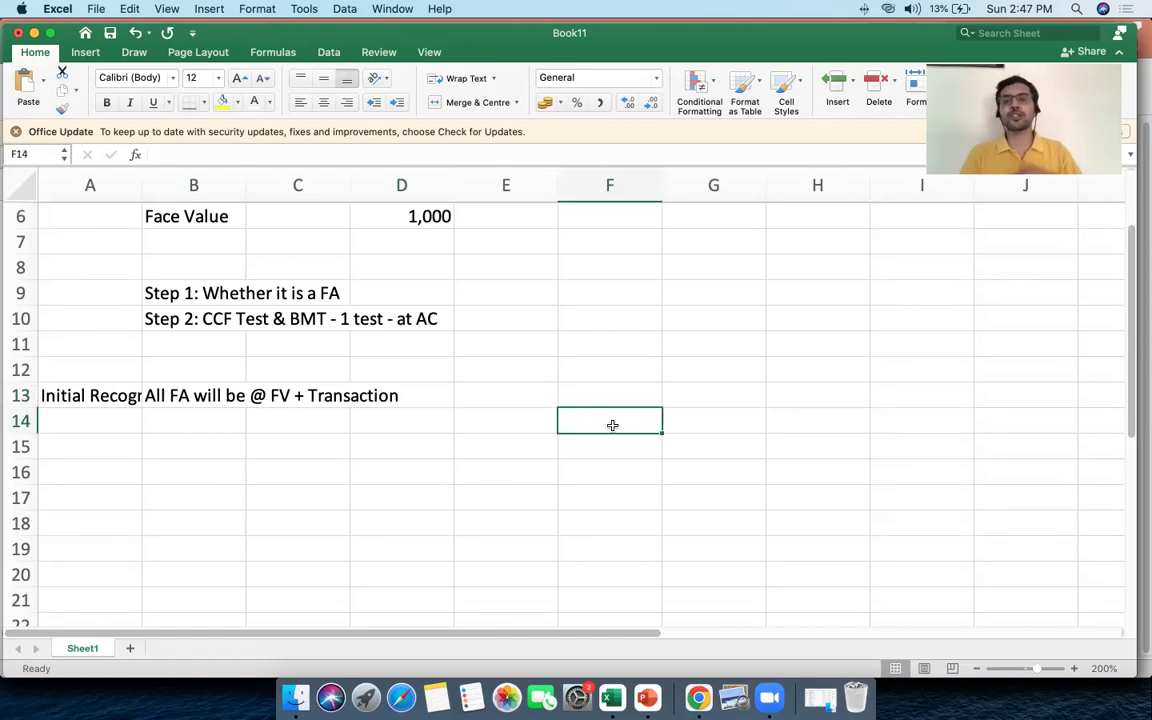
type("01/04/2022")
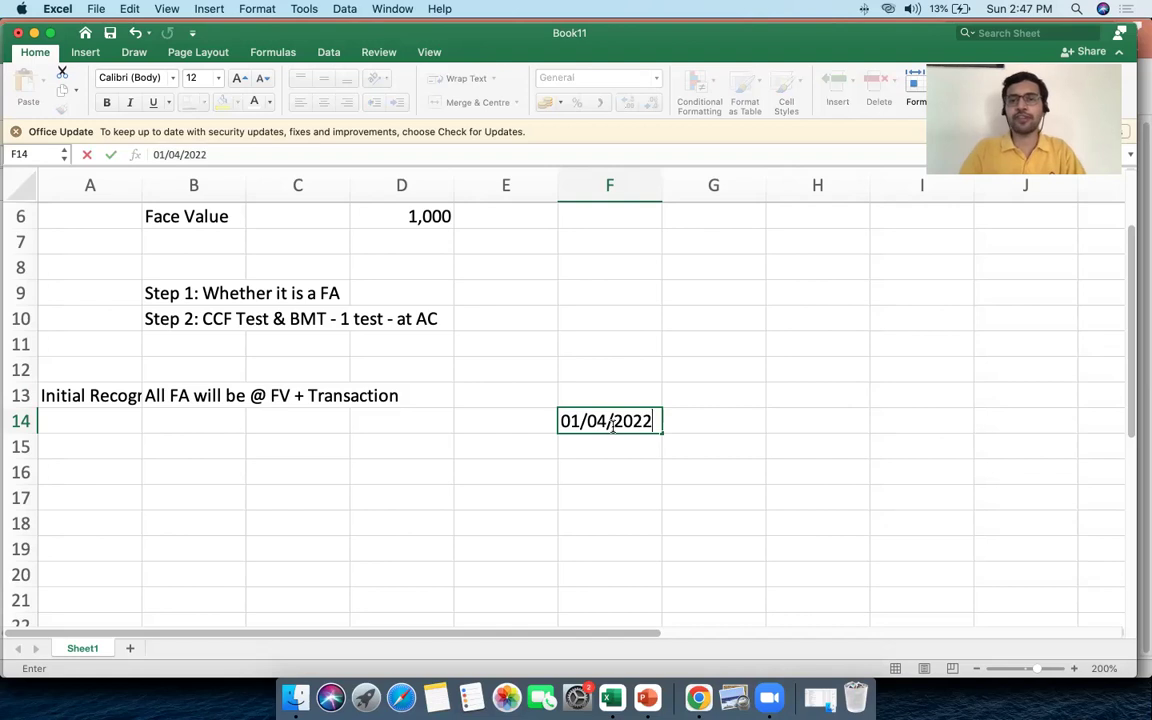
left_click(708, 424)
scroll(710, 424, "up", 3)
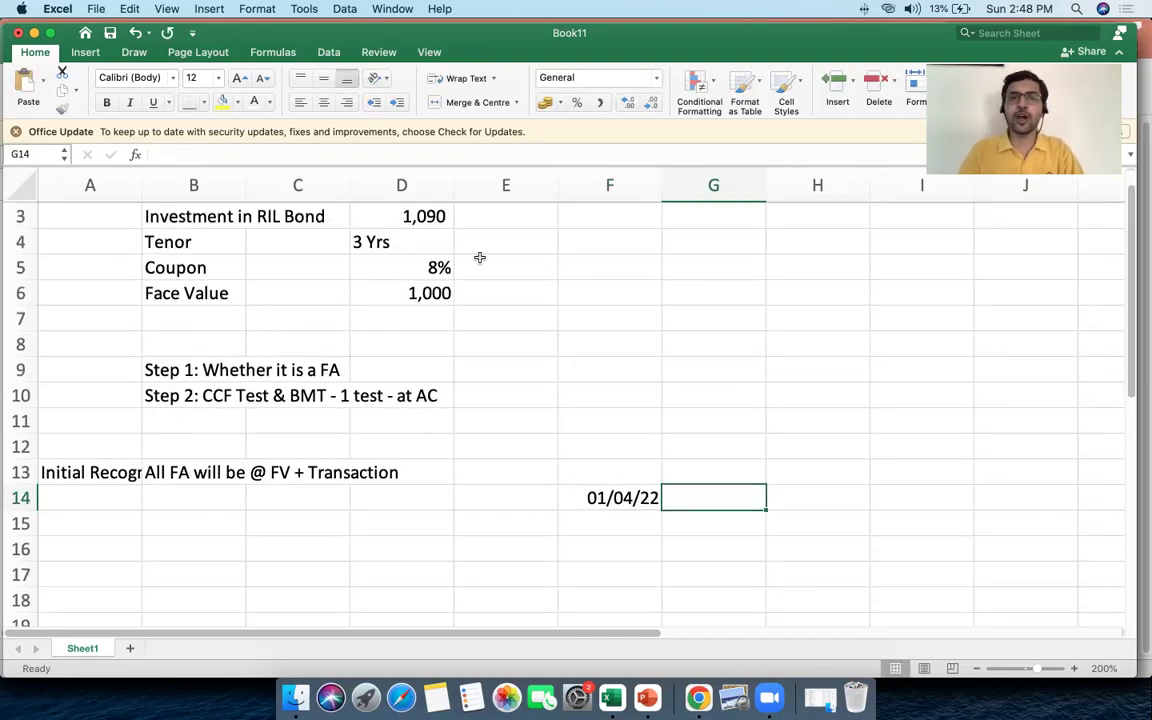
scroll(430, 252, "up", 2)
type("-1090")
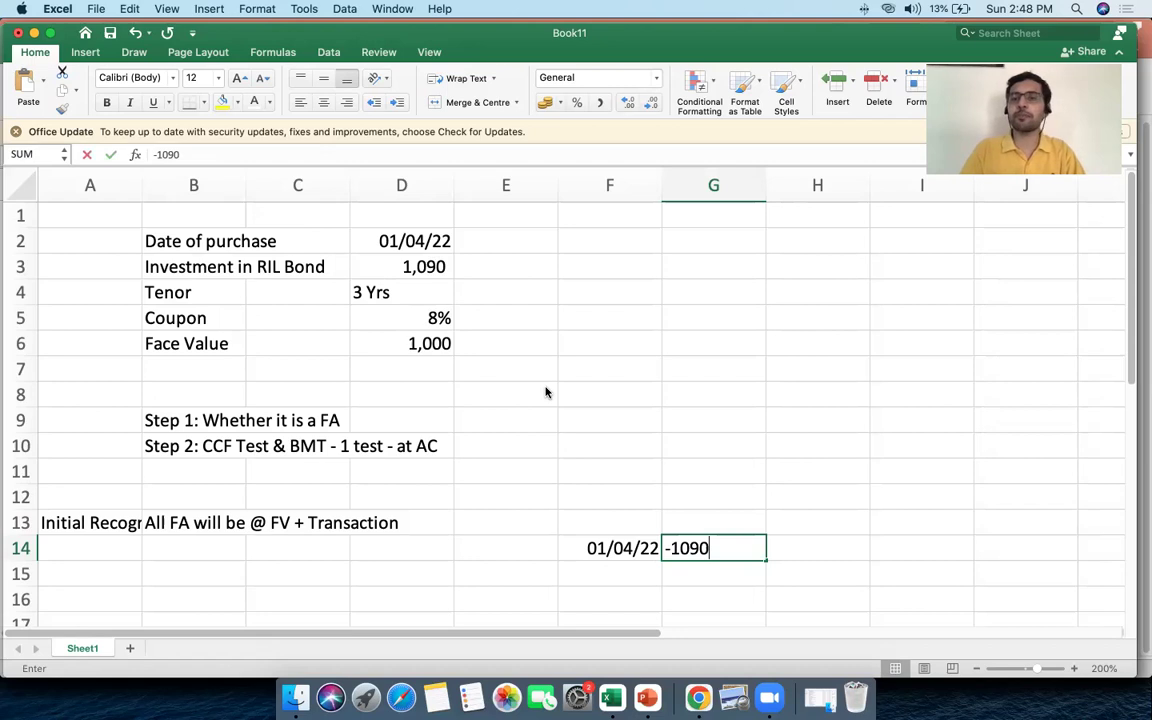
key("Return")
Apply the Accounting number format without a currency symbol to G14 and the empty cells below it.
left_click_drag(733, 546, 735, 615)
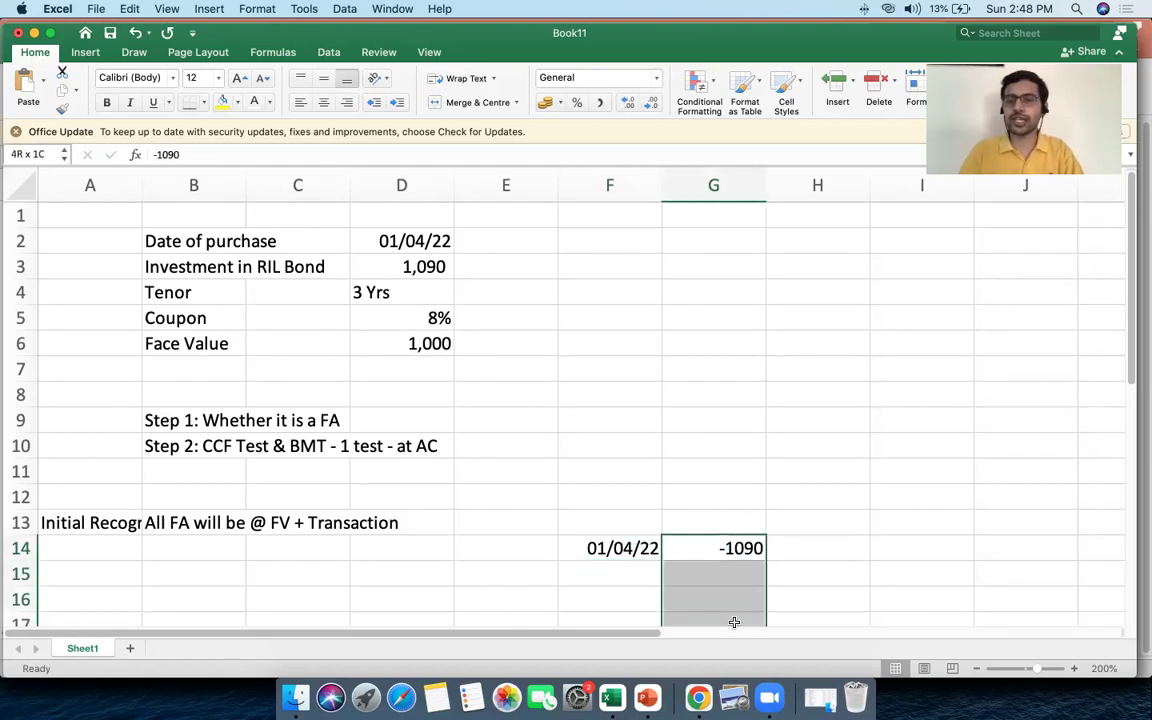
key("shift+Down")
left_click(545, 102)
Move the cash flow block F14:G18 up so that it starts in F8.
left_click_drag(615, 497, 722, 597)
key("super+c")
scroll(630, 345, "up", 2)
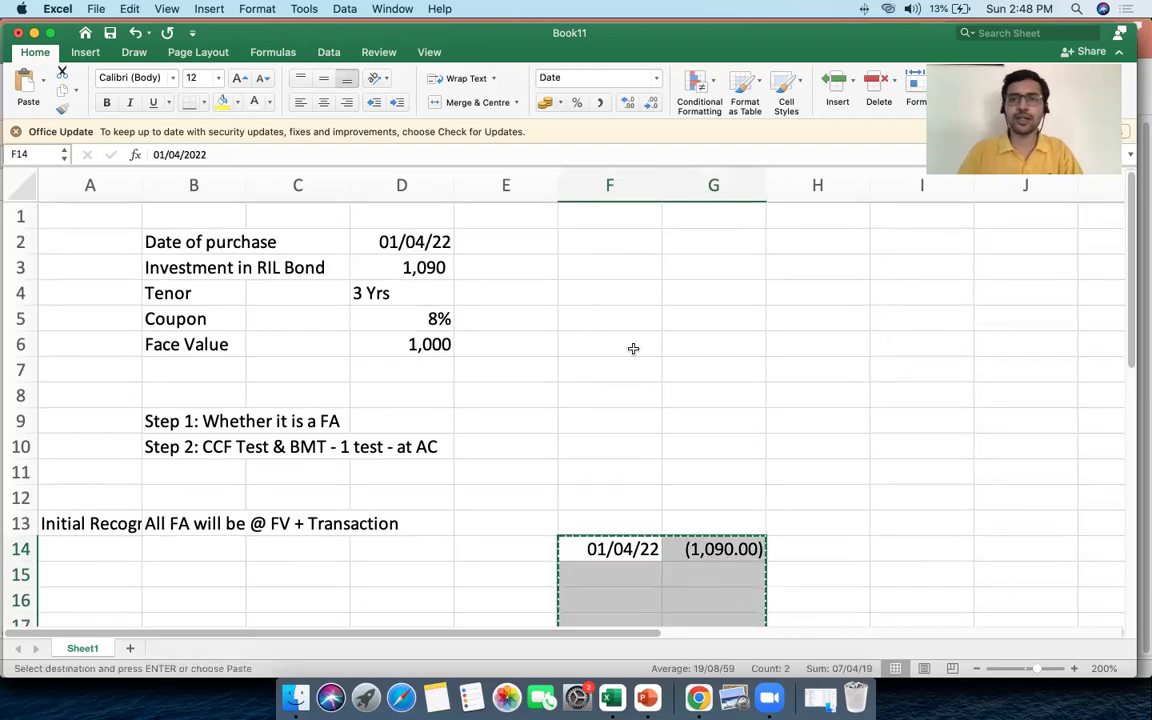
left_click(615, 395)
key("Return")
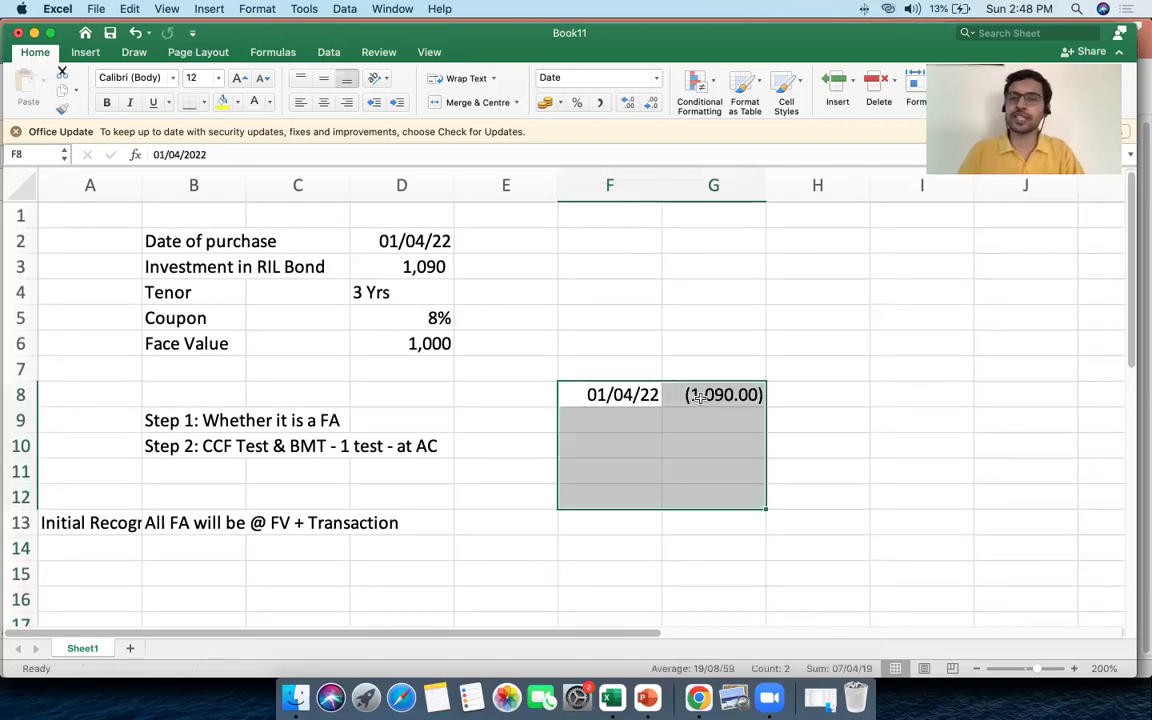
left_click(712, 398)
Add the first coupon row to the schedule, with the date 31/03/2023 in F9 and 80 in G9.
left_click(648, 421)
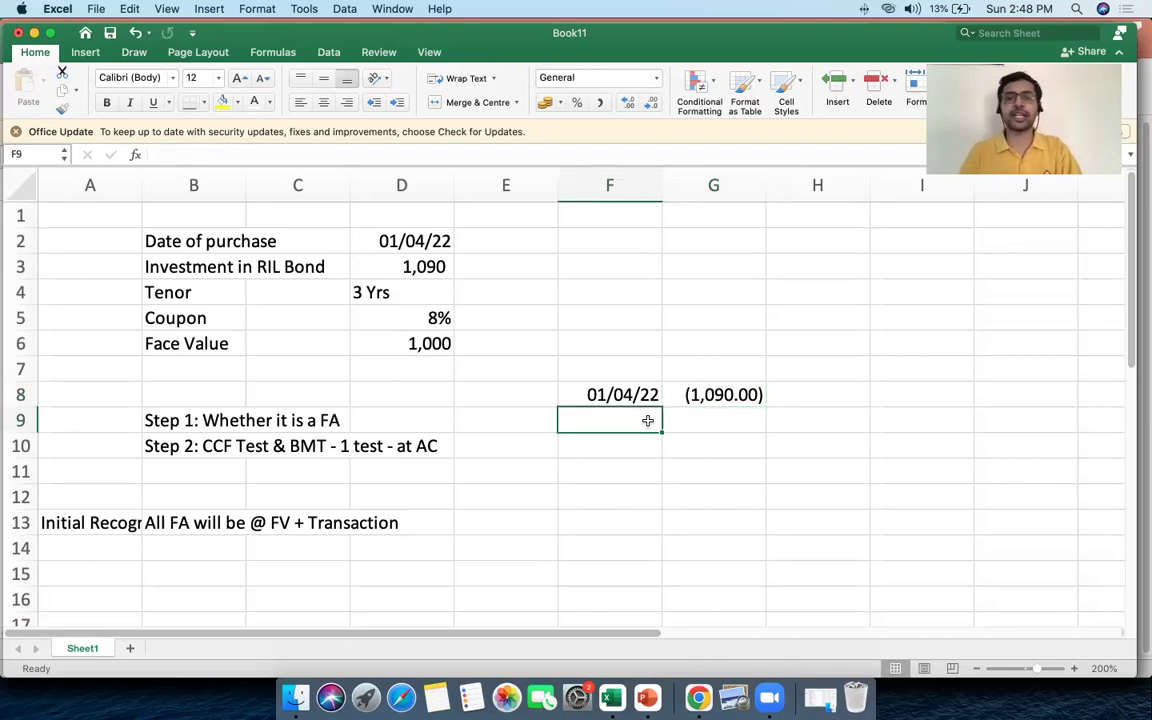
type("31/30/2")
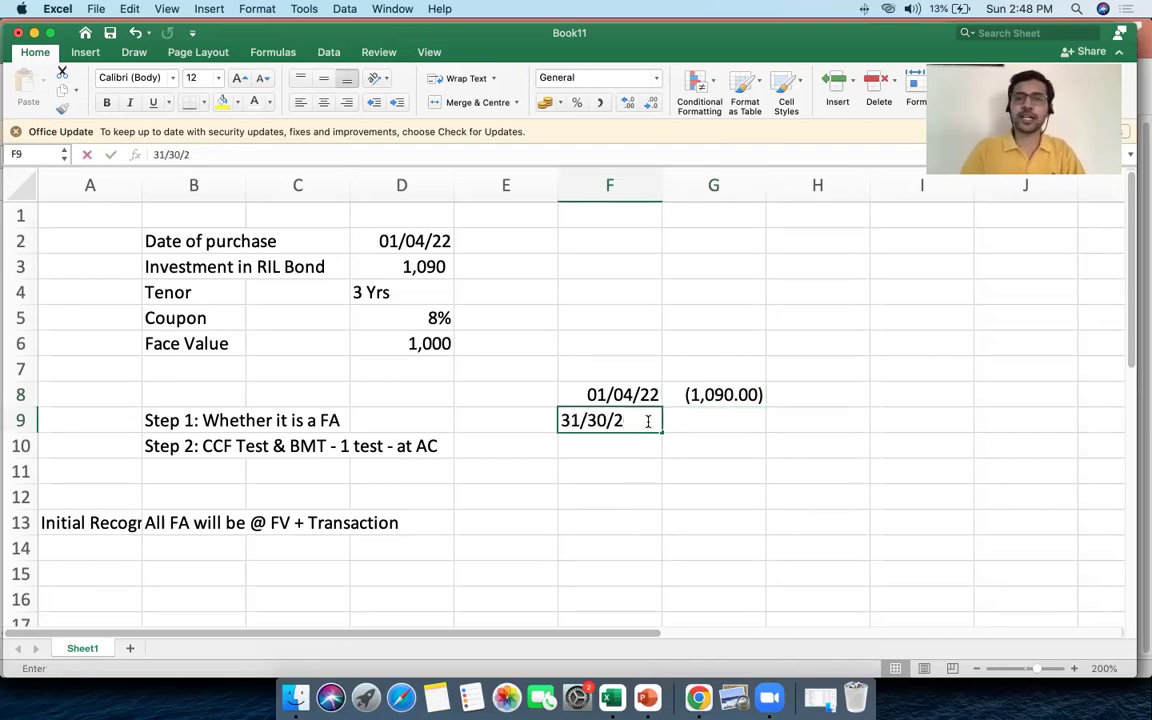
type("023")
key("Tab")
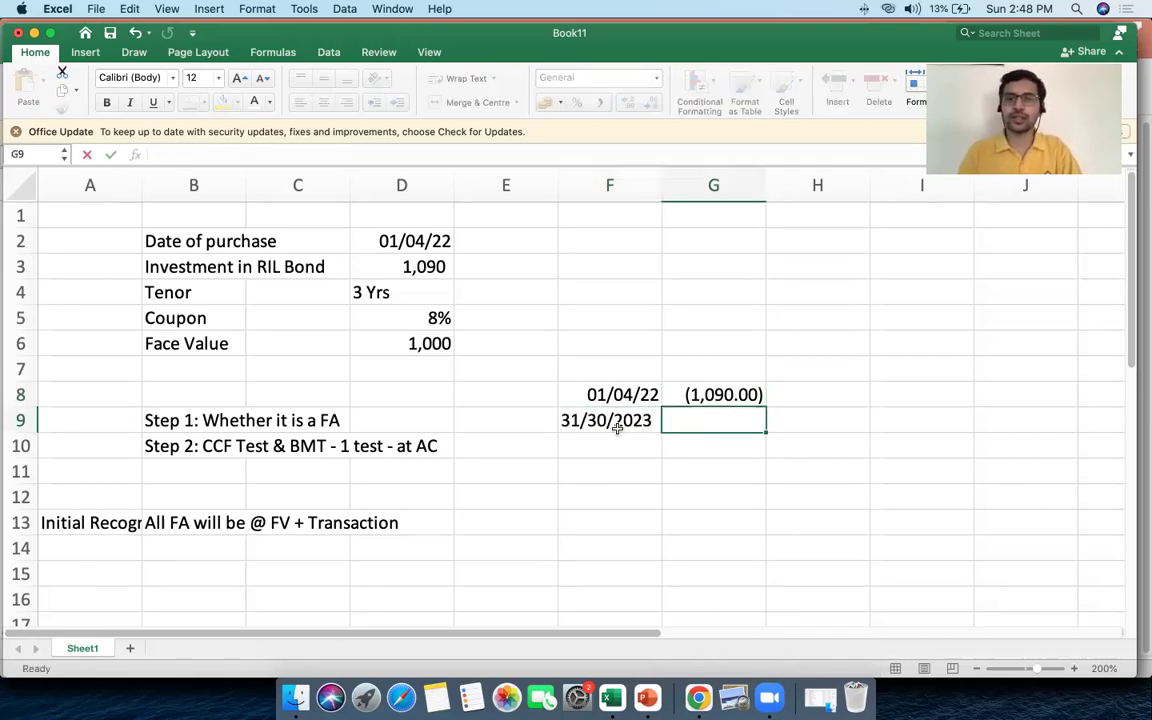
left_click(607, 421)
key("BackSpace")
key("Right")
type("3")
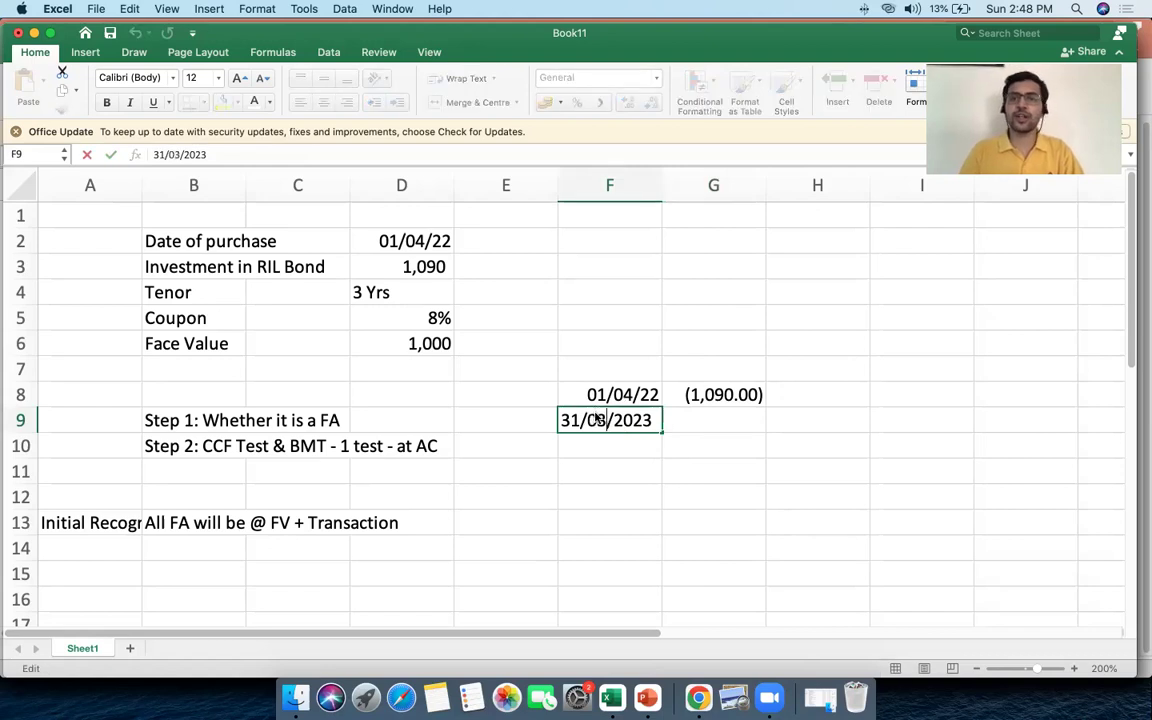
left_click(678, 425)
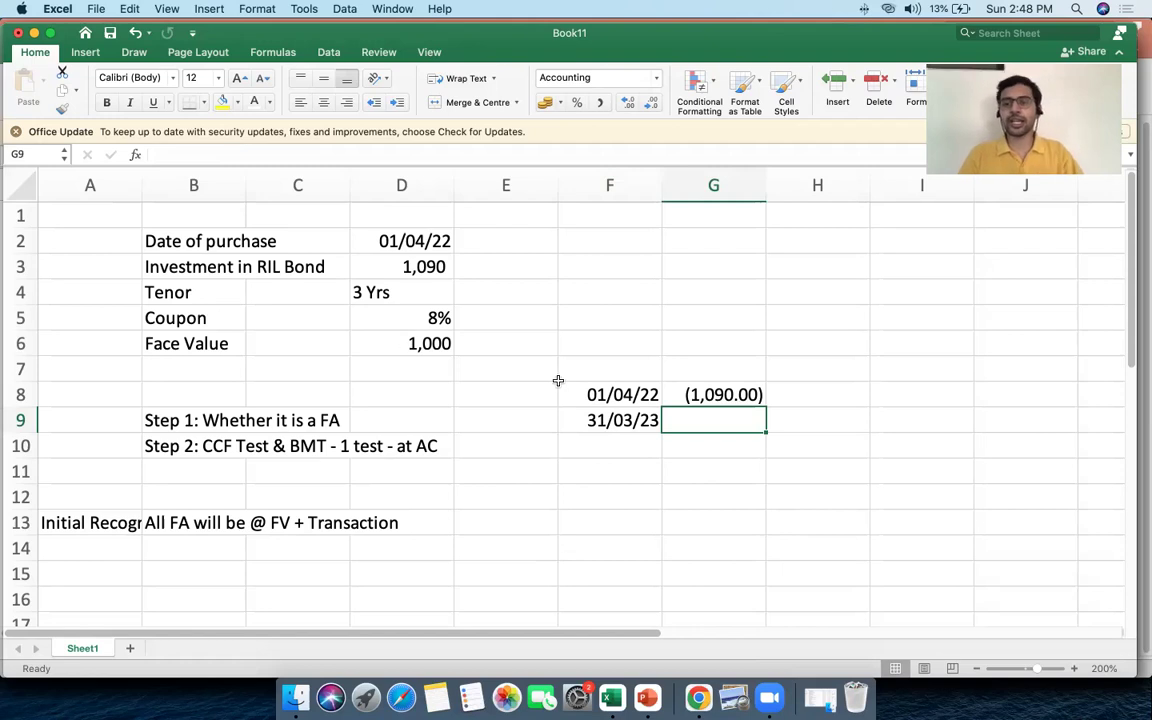
type("80")
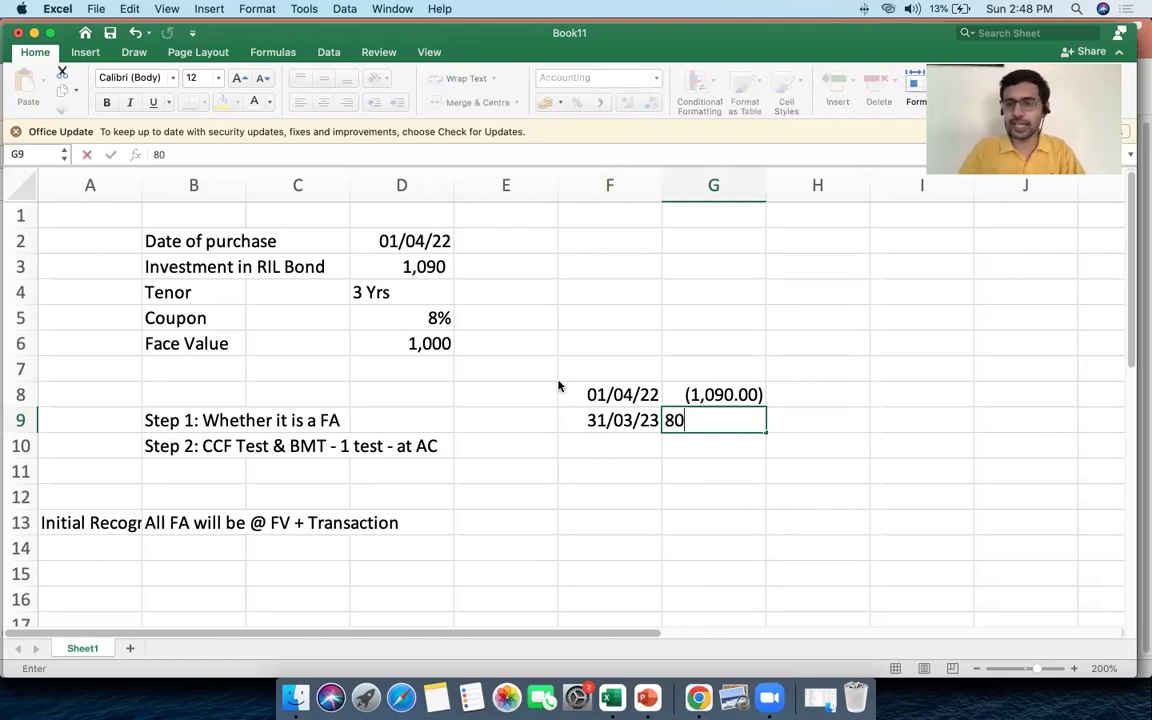
Add the second coupon row, with 31/03/2024 in F10 and the 80 from the cell above filled down into G10.
left_click(640, 443)
type("31/")
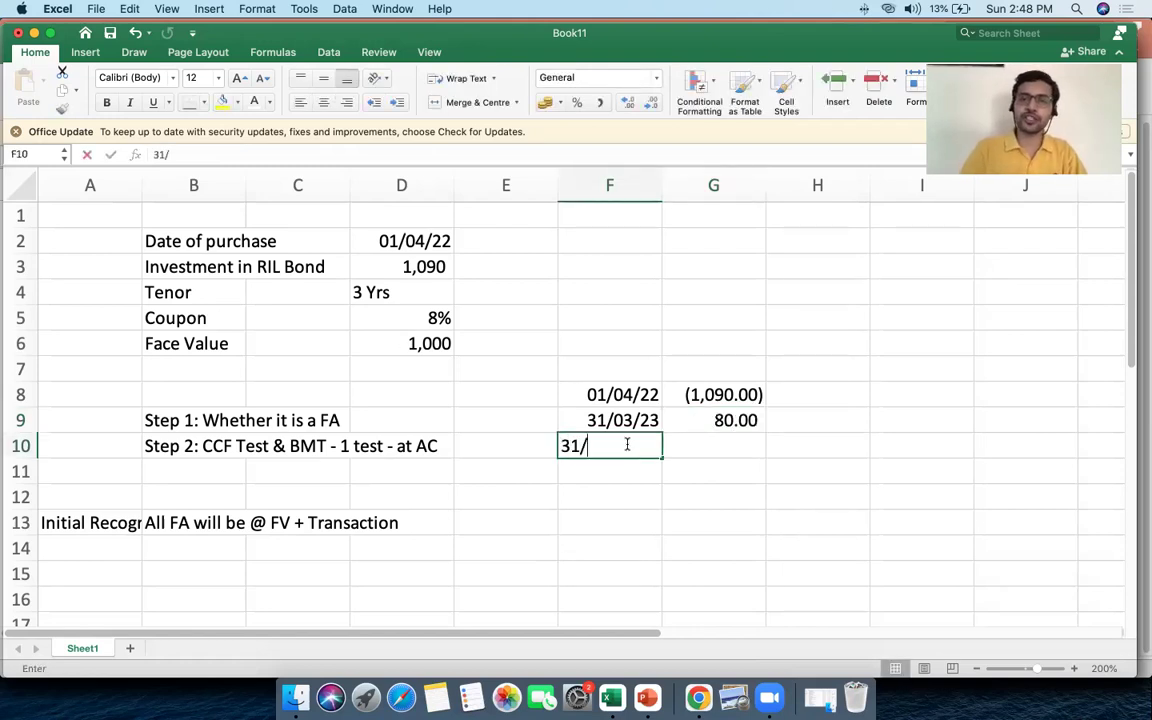
type("03/2024")
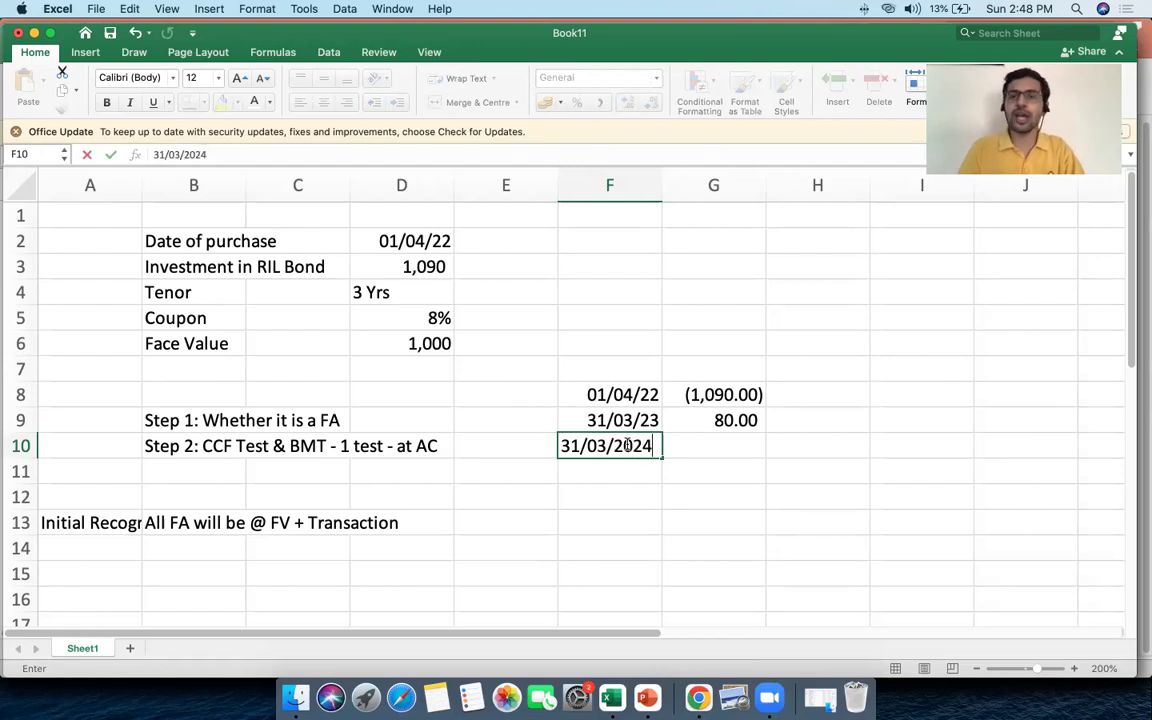
key("Tab")
key("ctrl+d")
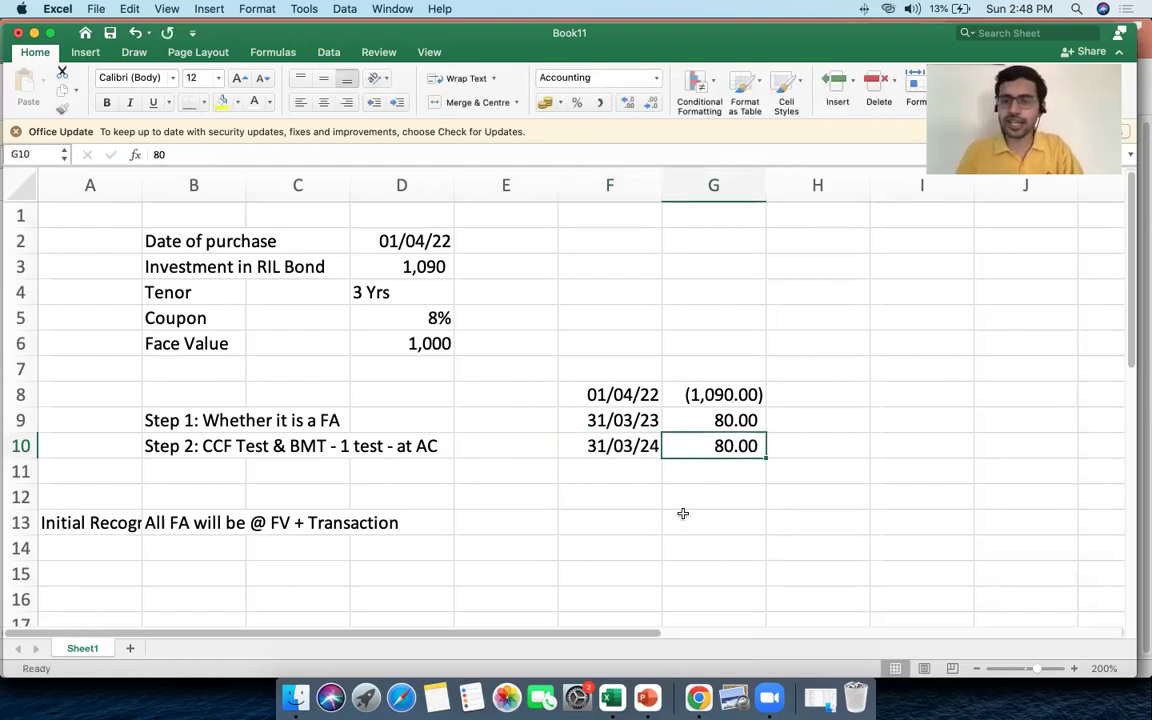
Enter the maturity date 31/03/2025 in F11 as the last date of the schedule.
left_click(617, 473)
type("31/")
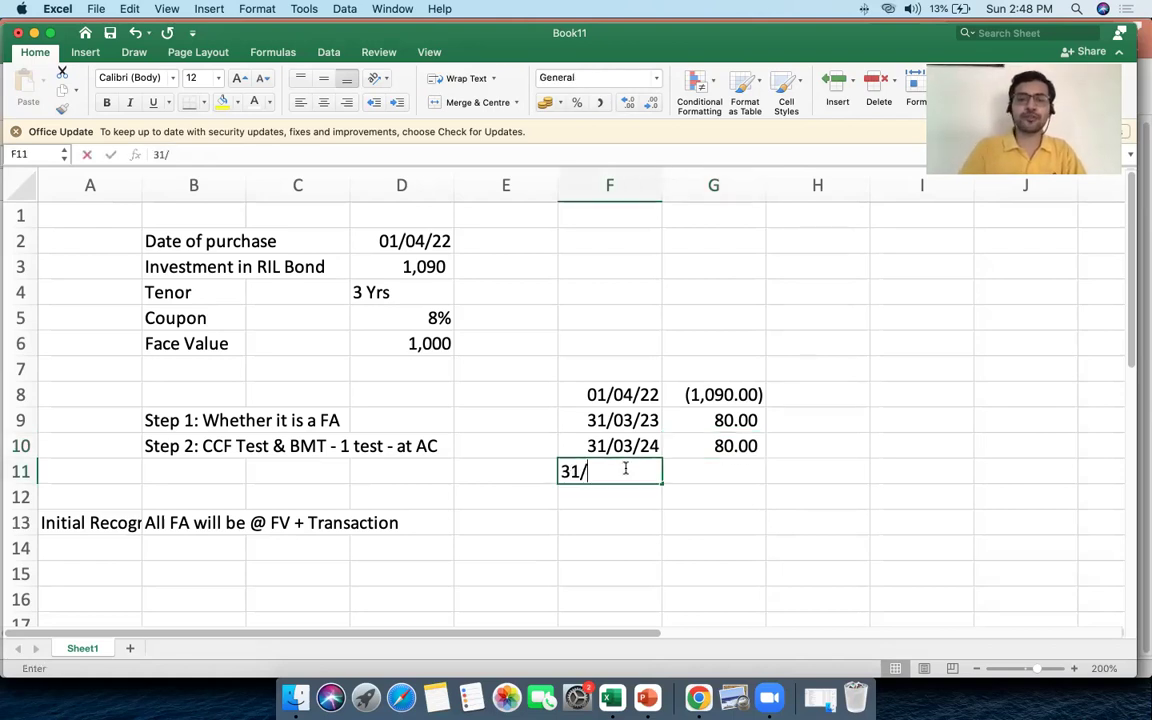
type("03/2025")
key("Tab")
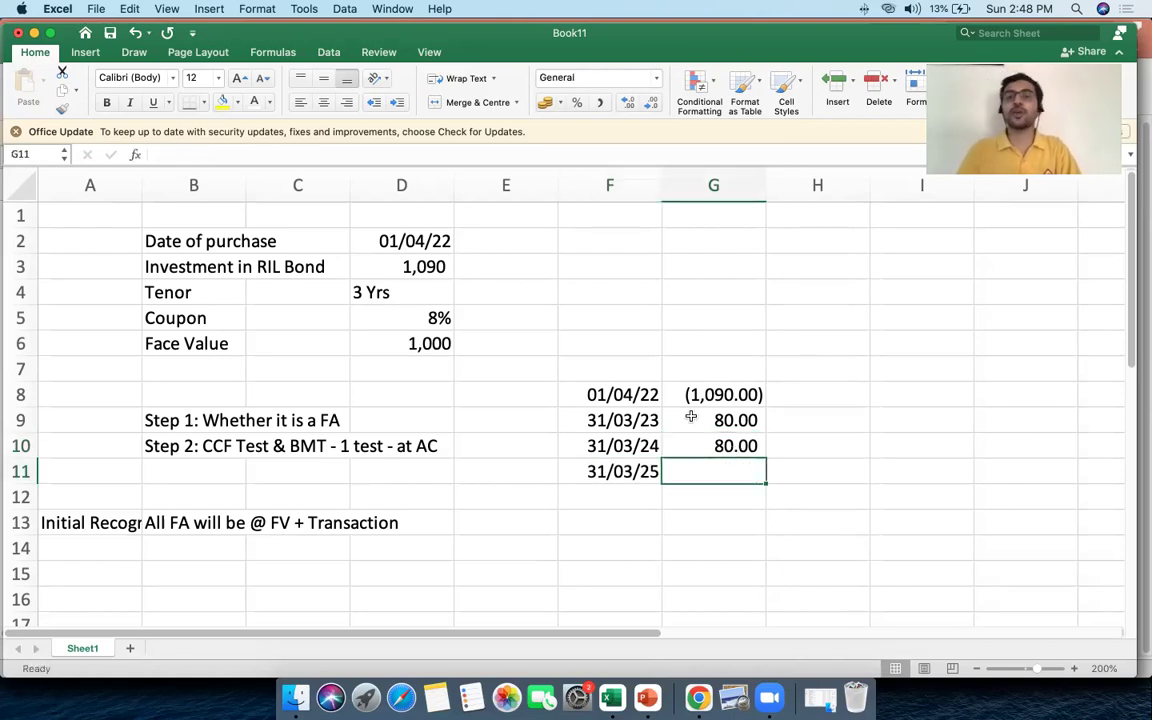
Right-align the tenor value "3 Yrs" in D4.
left_click(362, 296)
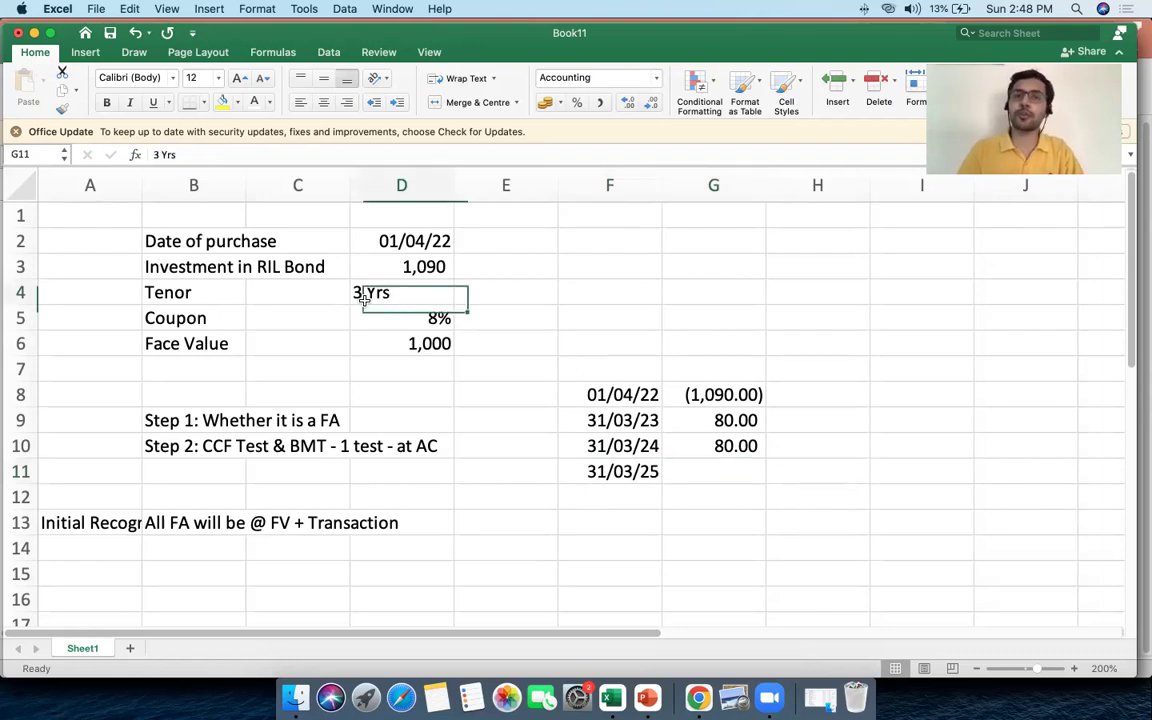
left_click(346, 102)
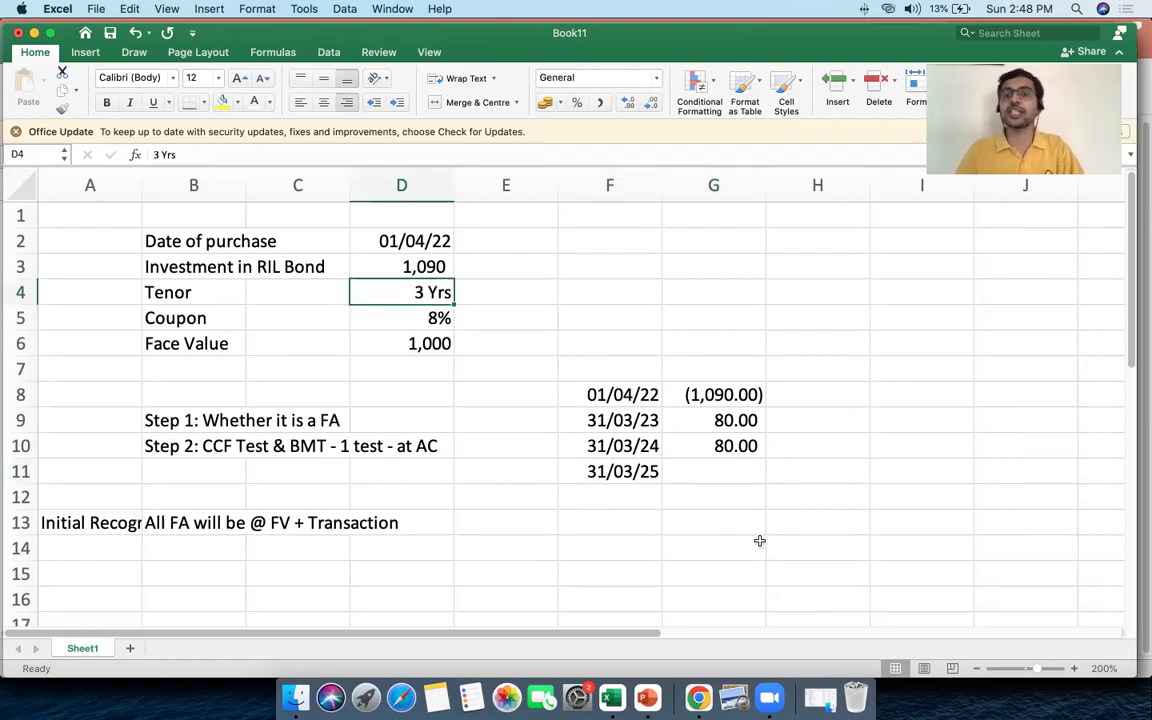
Enter the maturity cash flow of 1,080 in G11 beside the date 31/03/25.
left_click(705, 472)
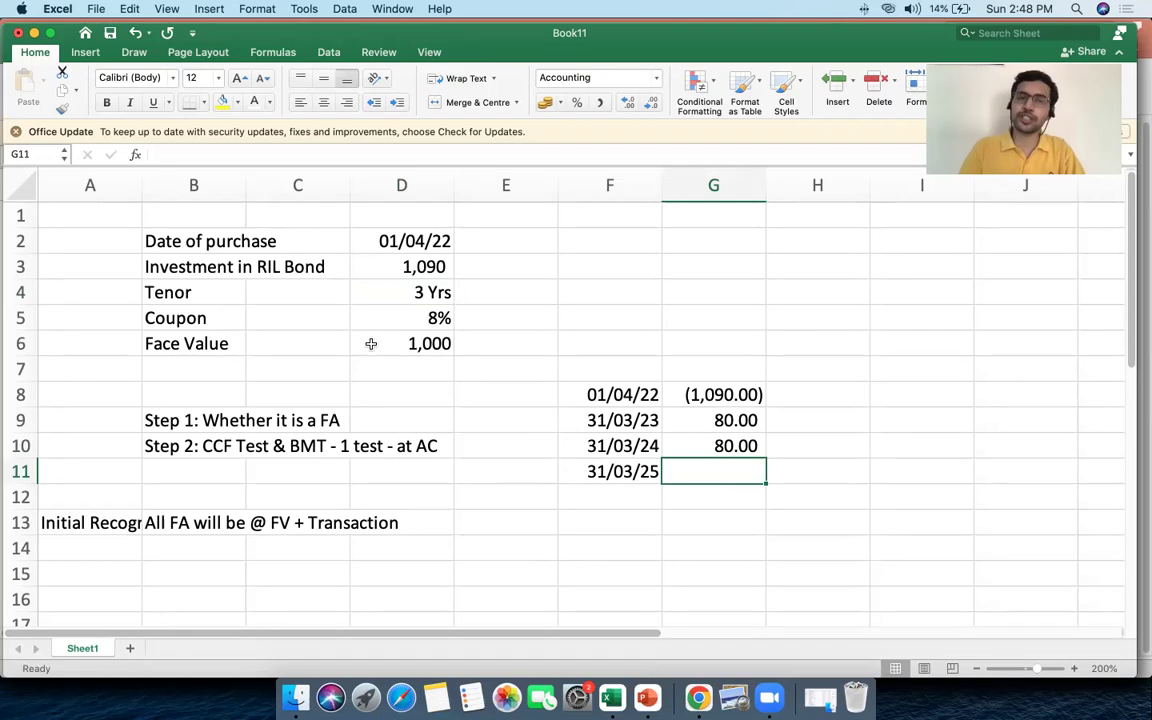
type("1,08")
type("08")
key("Tab")
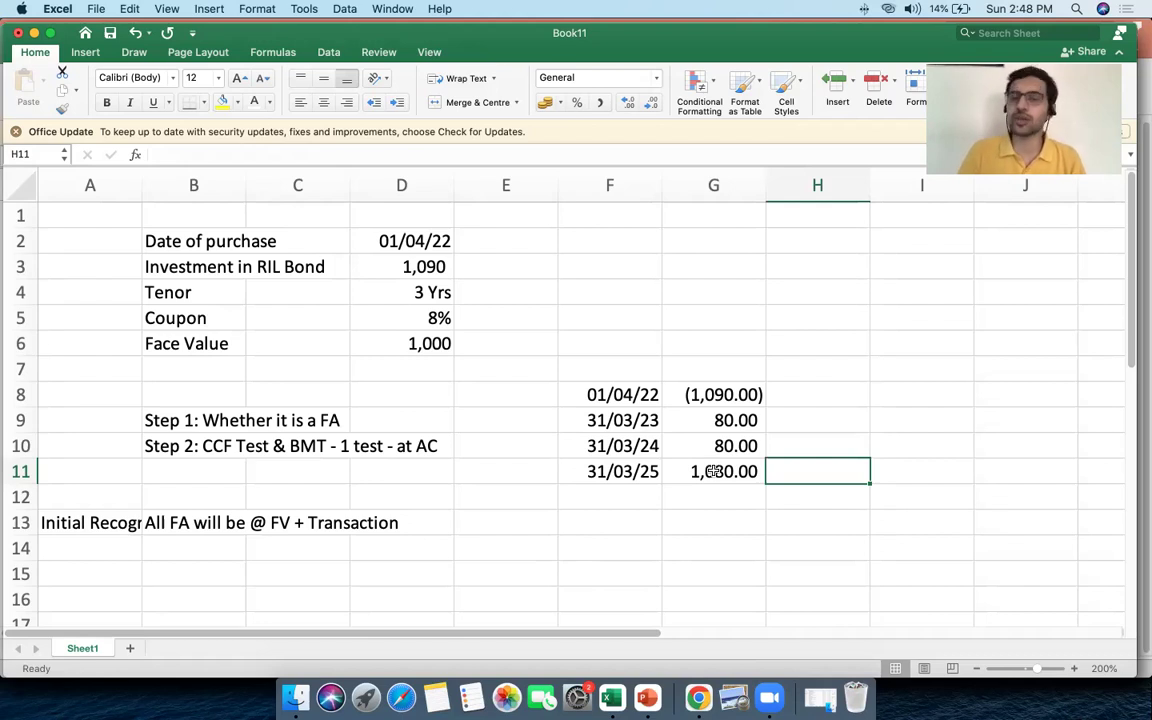
left_click(410, 318)
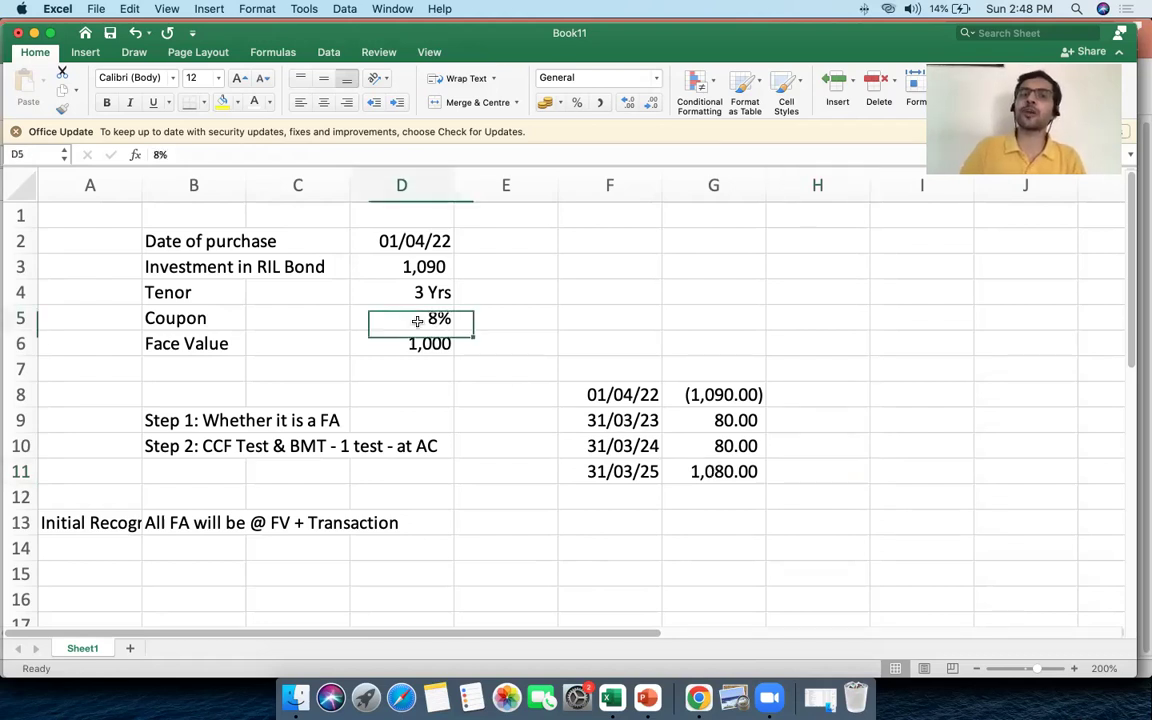
left_click(386, 267)
left_click(428, 316)
left_click(412, 343)
left_click(698, 427)
left_click(700, 470)
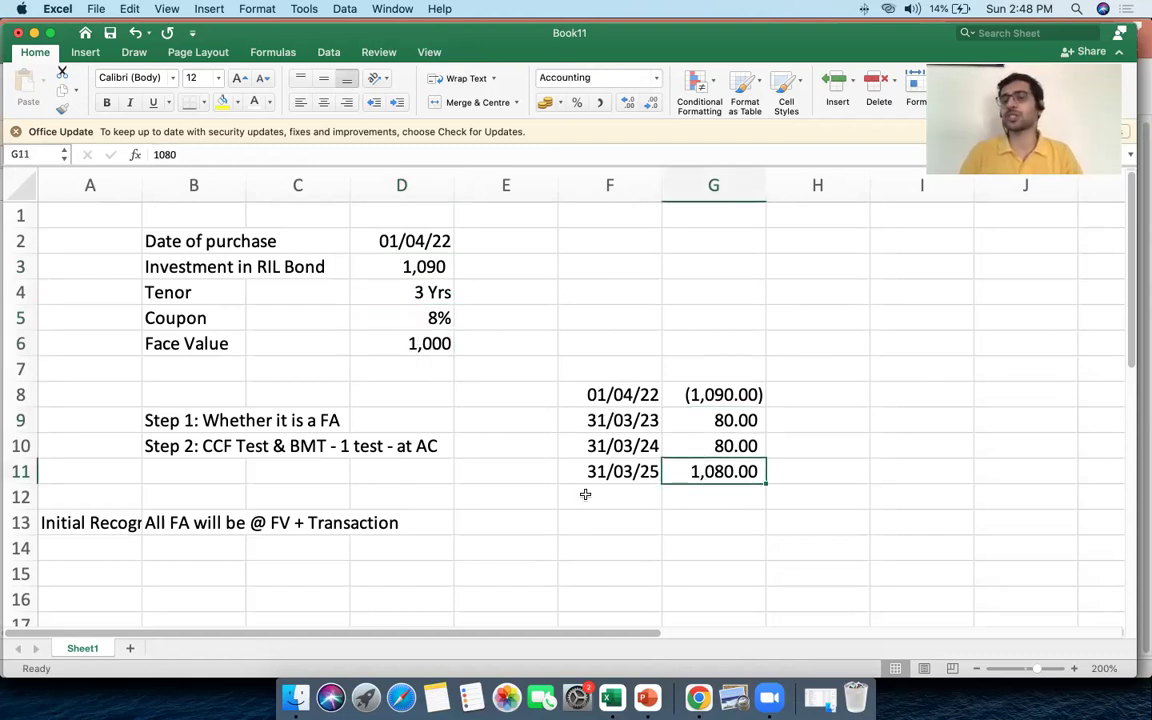
Calculate the bond's rate of return in G13 with XIRR, using cash flows G8:G11 and dates F8:F11.
left_click(672, 517)
type("=xirr")
key("Tab")
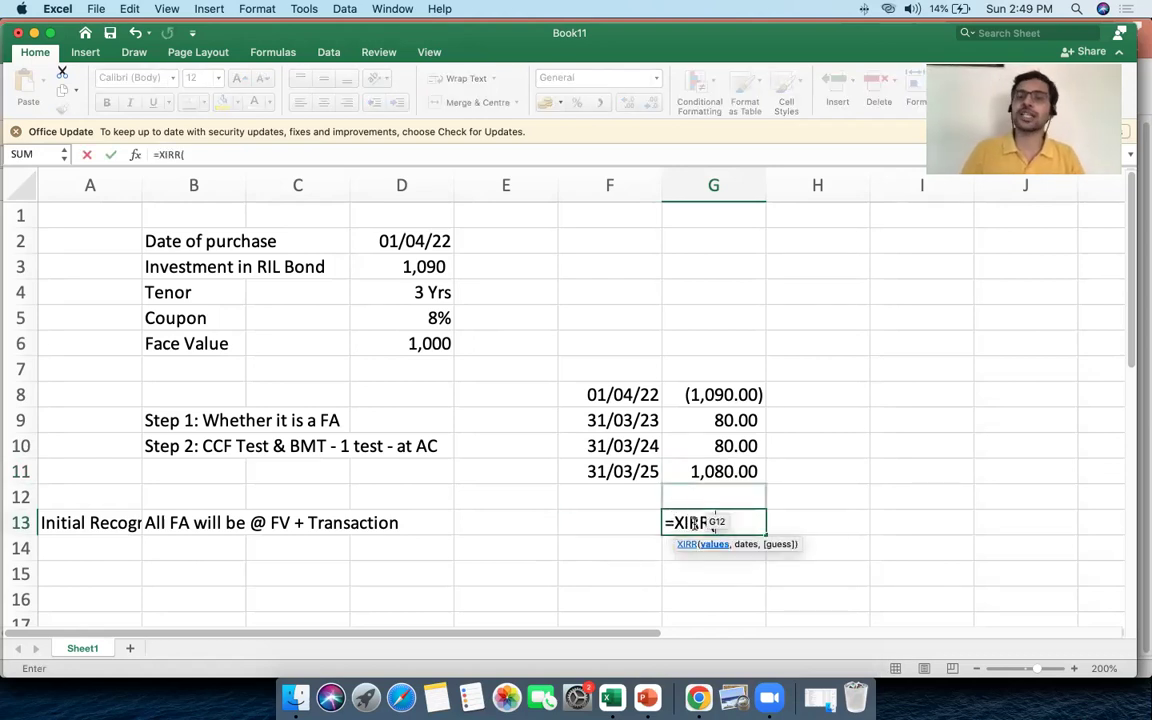
left_click(704, 395)
left_click_drag(704, 465, 704, 469)
type(",")
left_click_drag(607, 395, 619, 473)
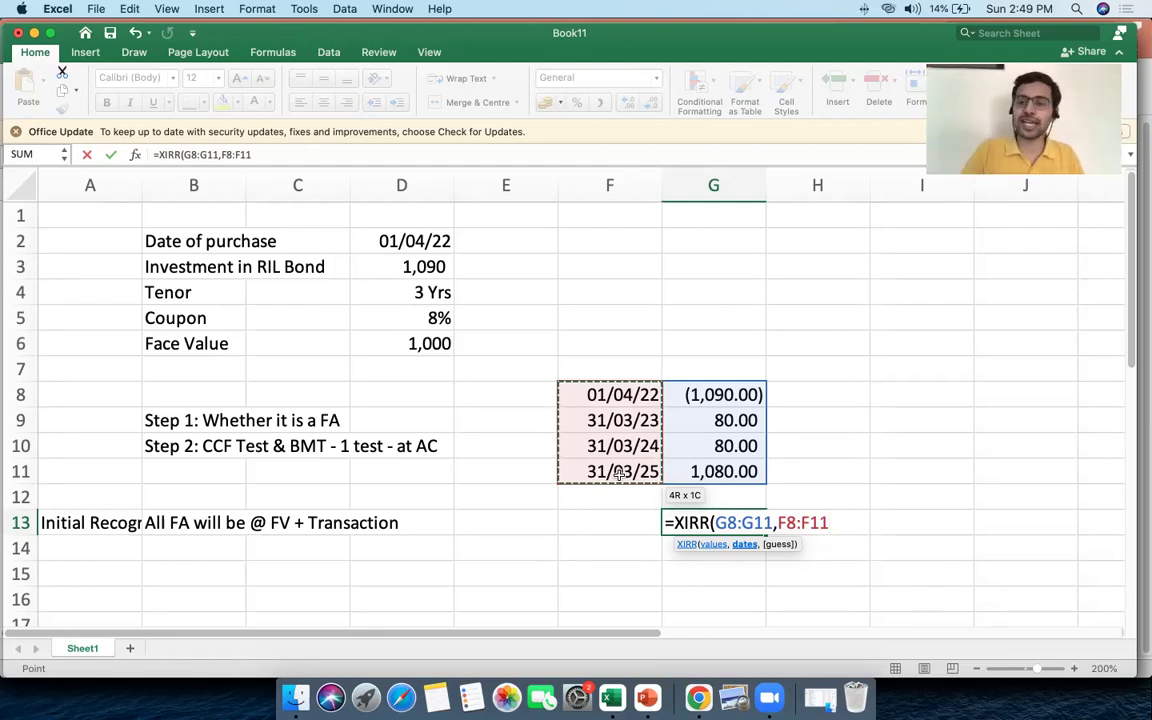
key("Return")
Format the XIRR result in G13 as a percentage with two decimal places.
left_click(674, 522)
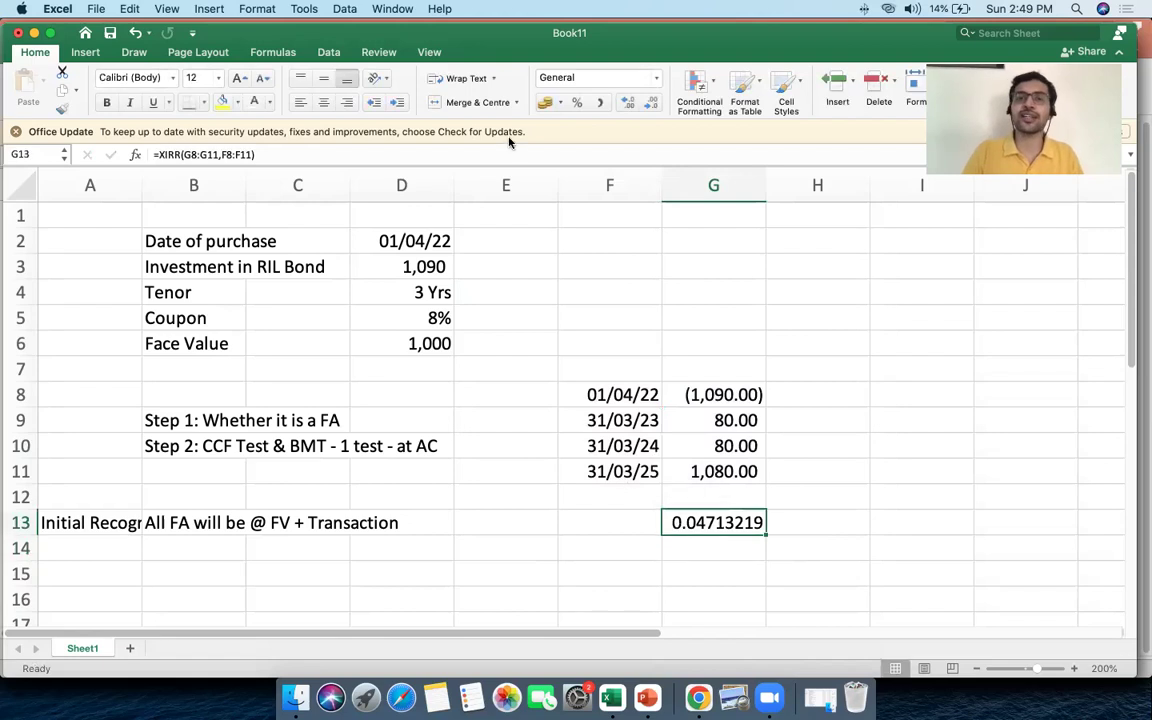
left_click(578, 103)
left_click(627, 103)
left_click(627, 103)
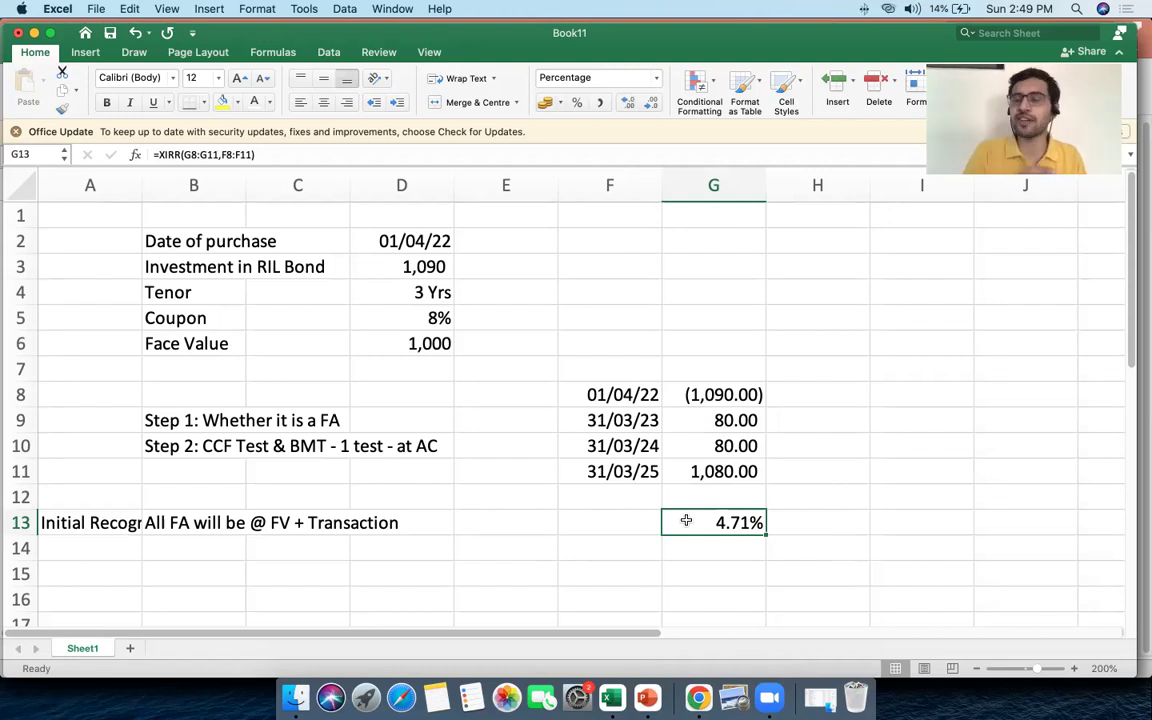
Compare the coupon rate and the amount invested with the XIRR result in G13.
left_click(367, 318)
left_click(412, 264)
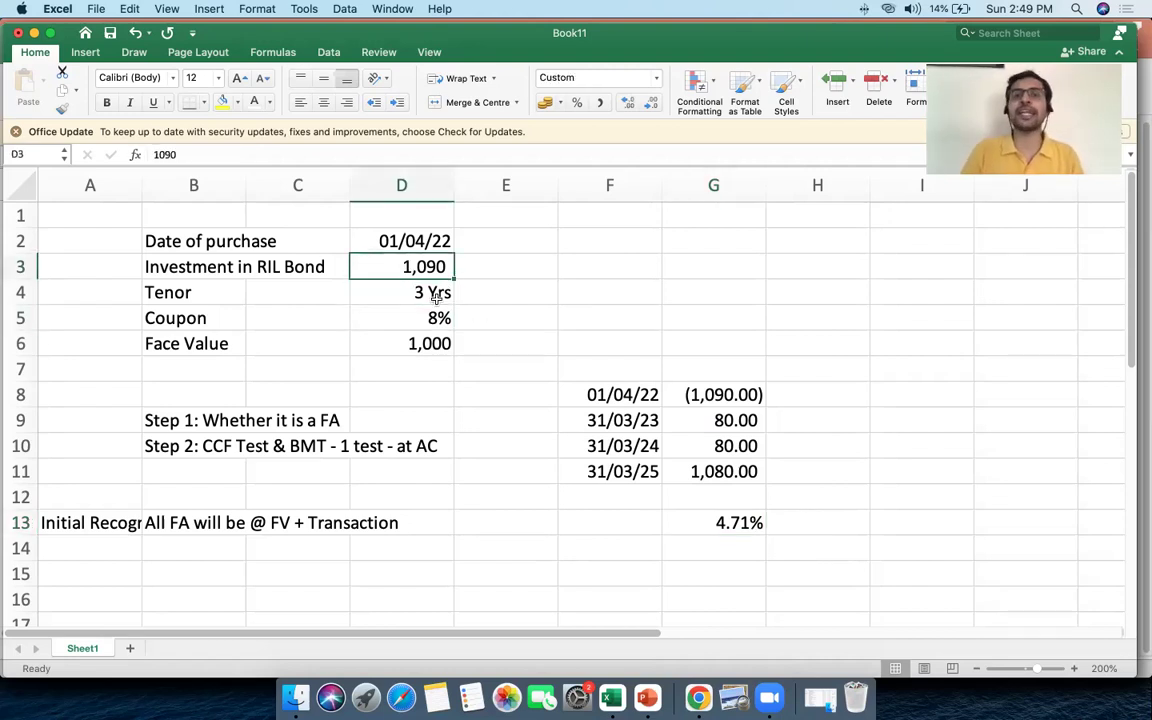
left_click(408, 317)
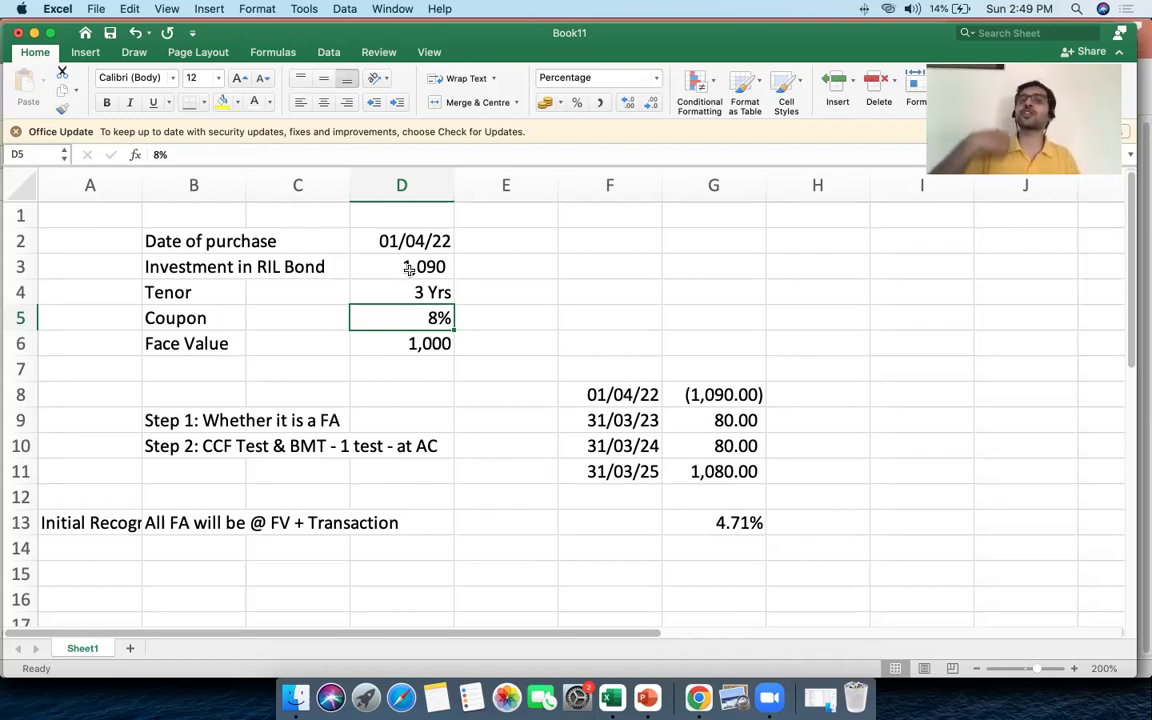
left_click(566, 470)
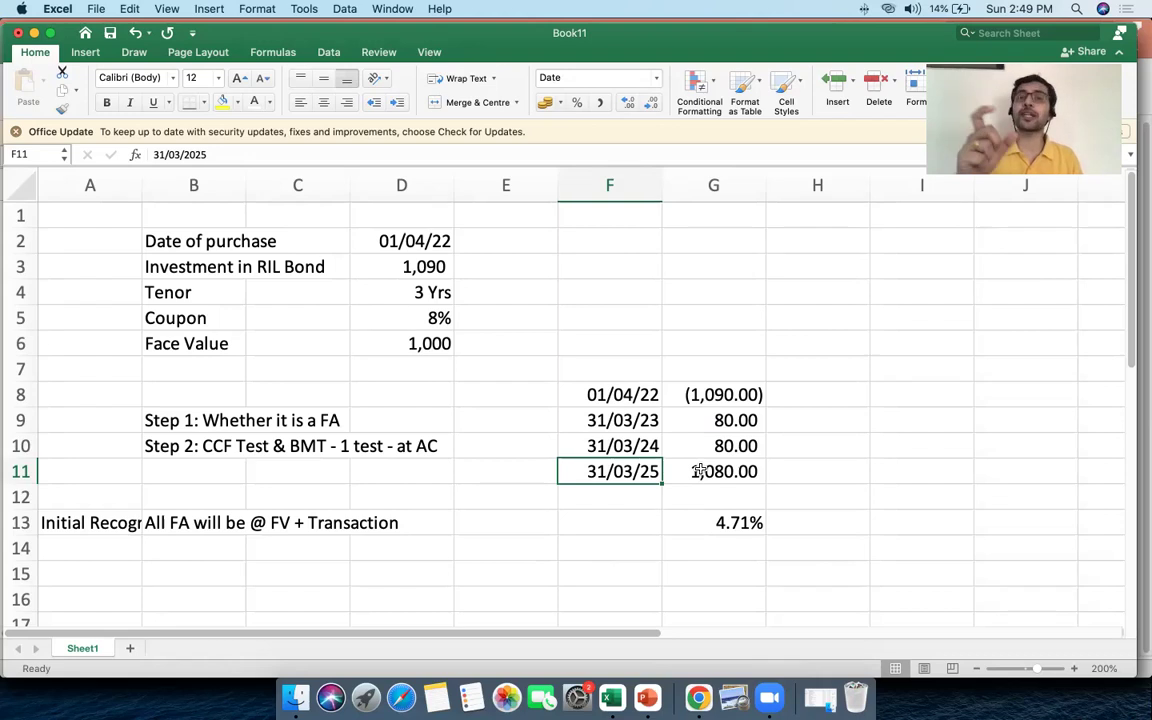
left_click_drag(386, 319, 519, 319)
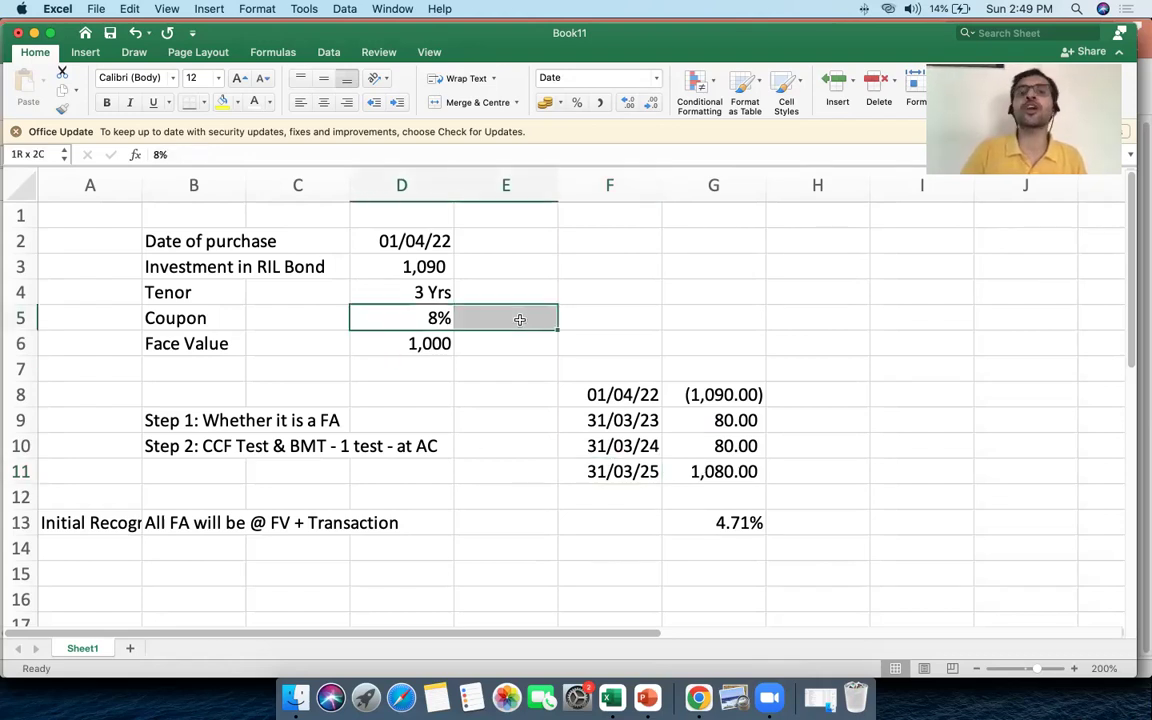
left_click(710, 522)
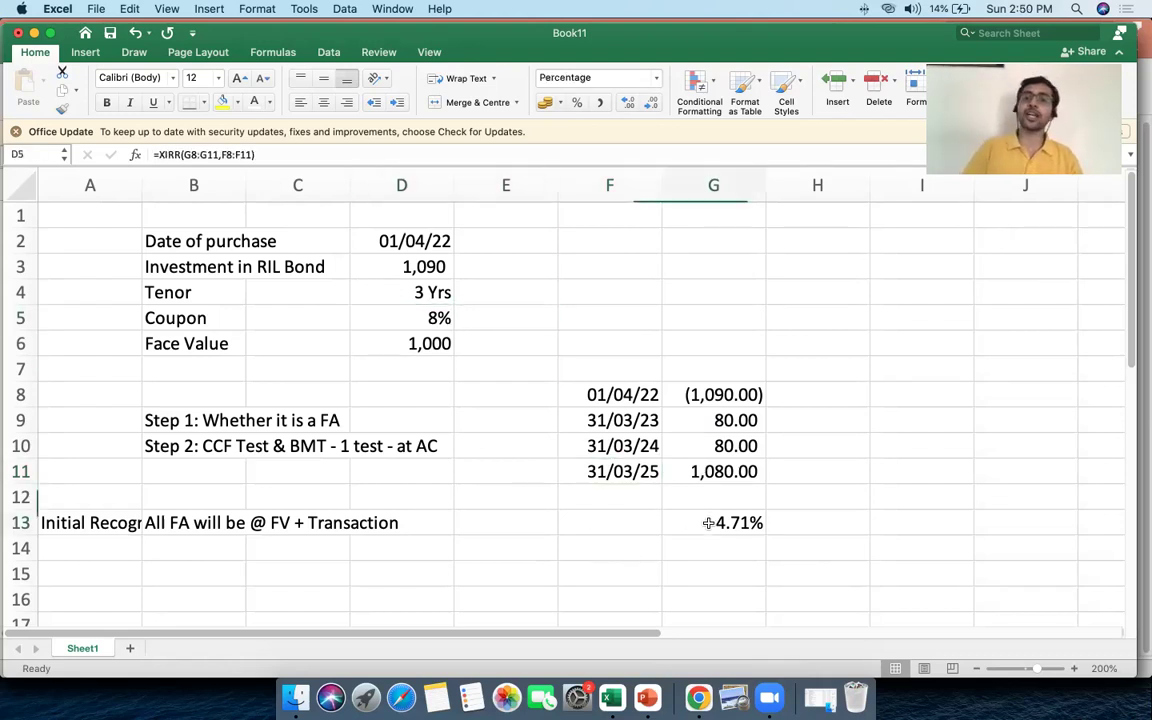
left_click(437, 317)
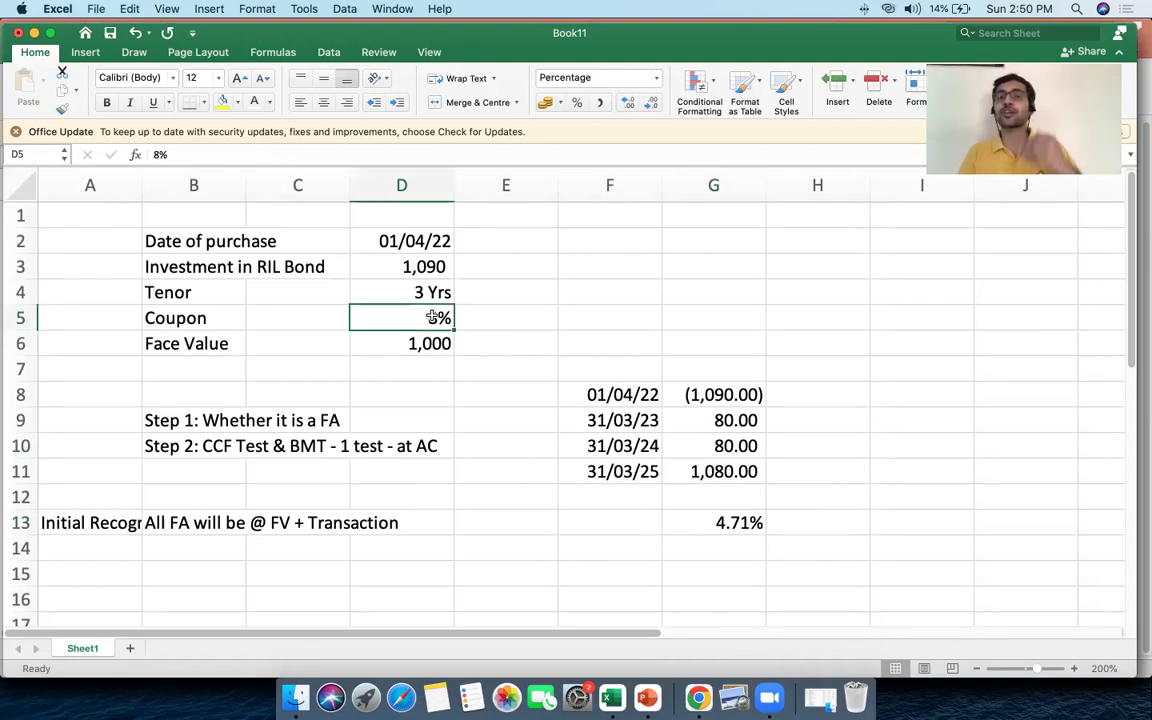
left_click(702, 517)
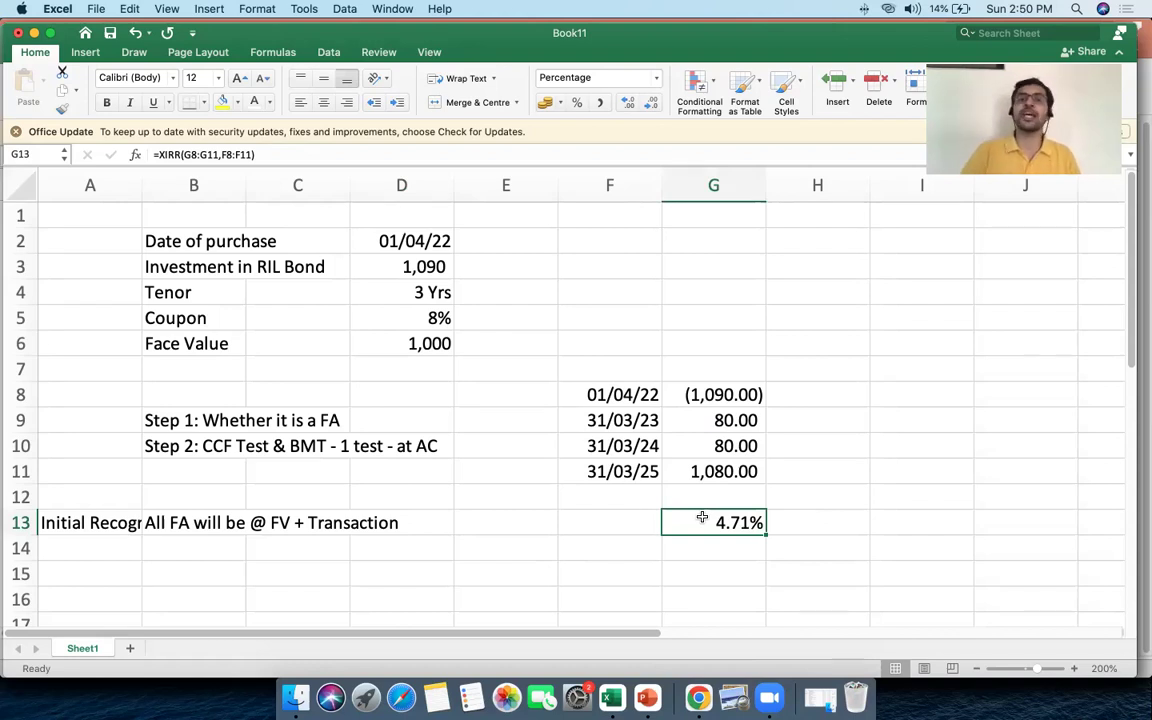
Label the XIRR result by entering "EIR = Effective Interest Rate" in H13.
left_click(796, 524)
type("EIR = Effective Interest Rate")
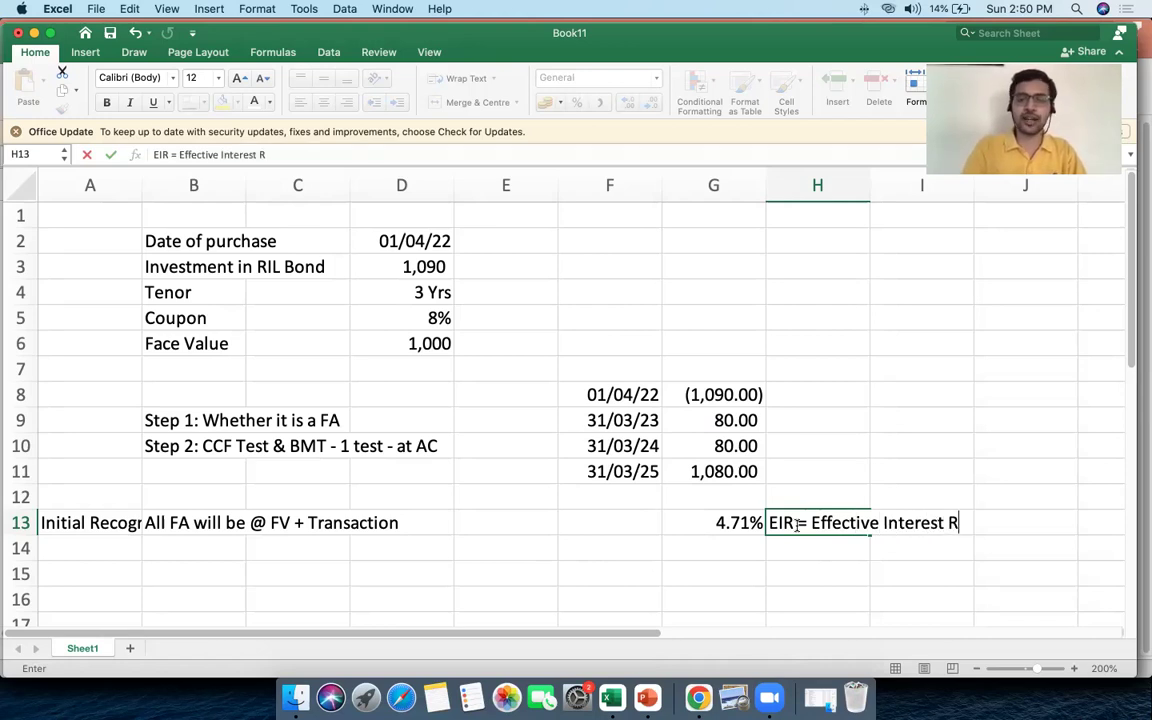
key("Tab")
left_click(783, 527)
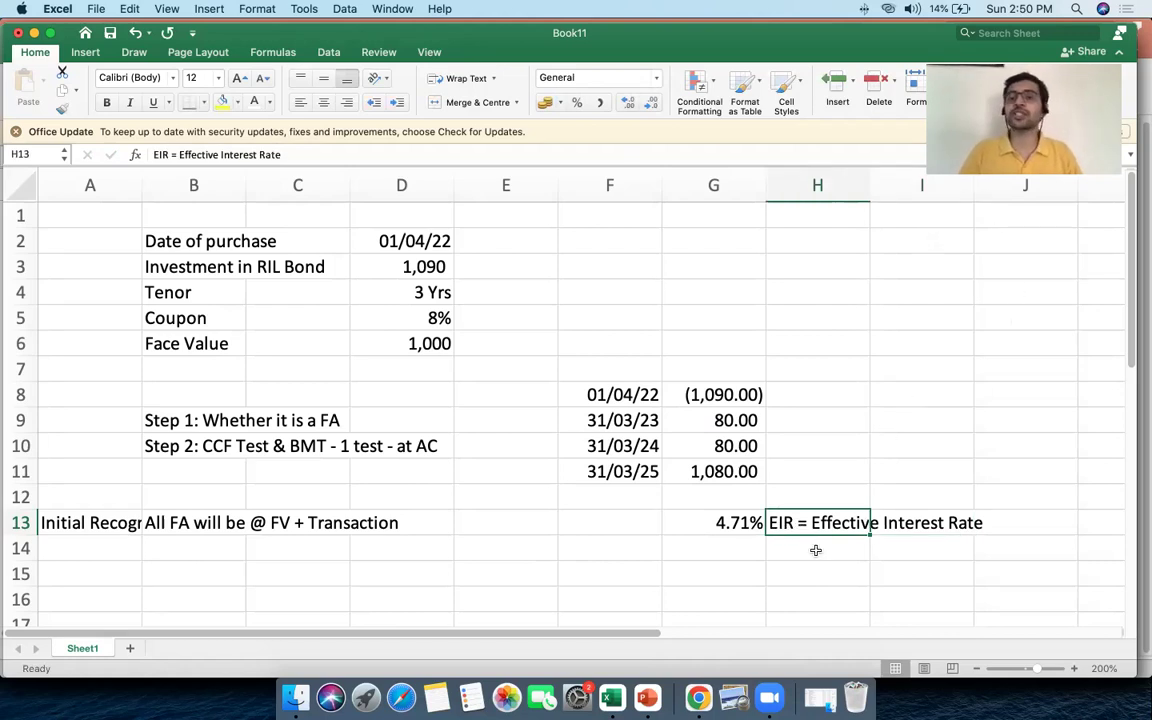
left_click(816, 548)
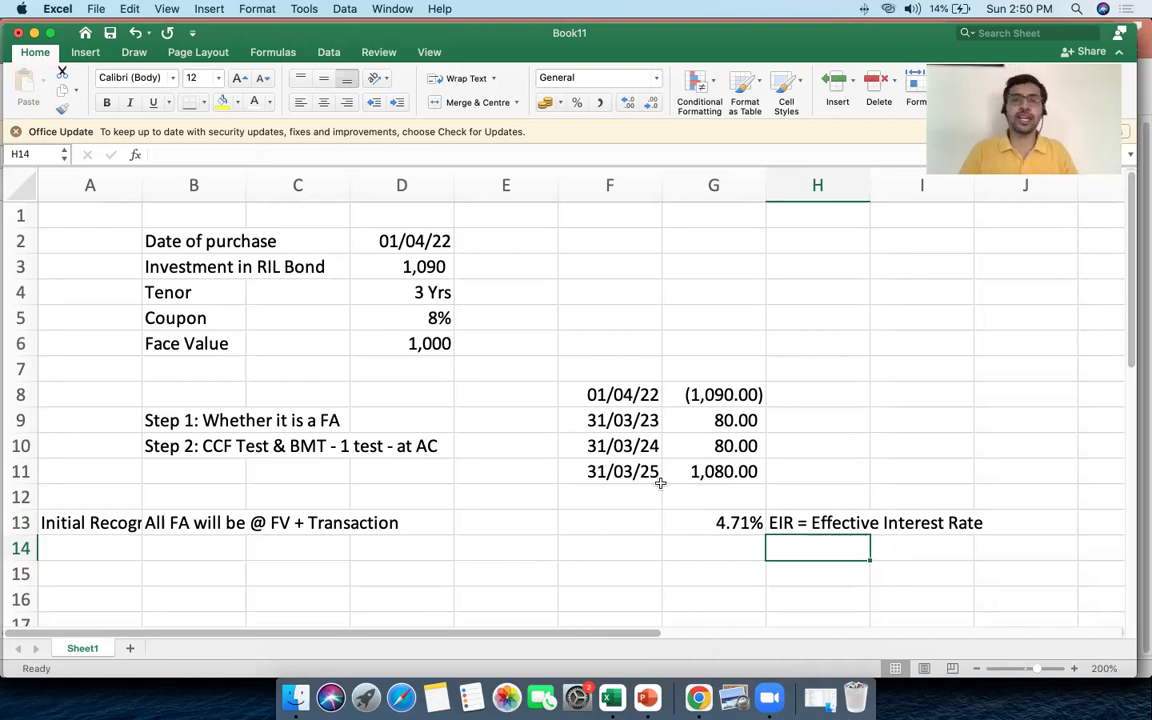
Examine the investment, face value, coupon rate and yearly coupon receipt against the effective interest rate in G13.
left_click(390, 316)
left_click(422, 265)
left_click(437, 318)
left_click(442, 340)
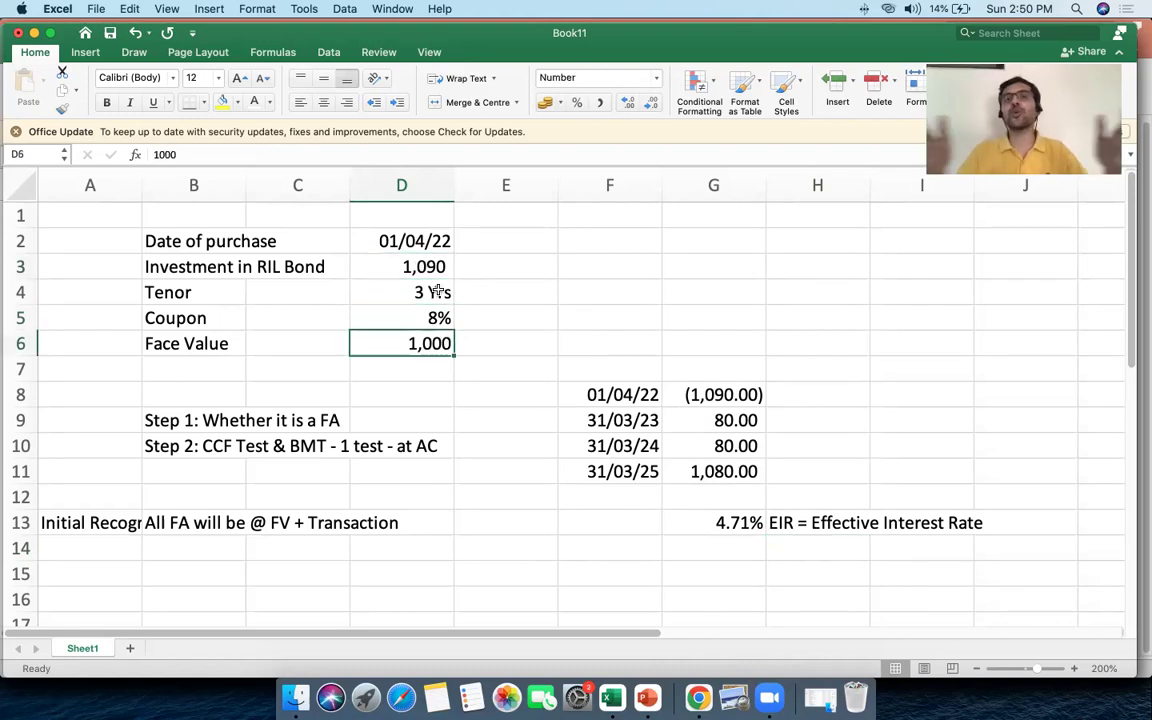
left_click(405, 263)
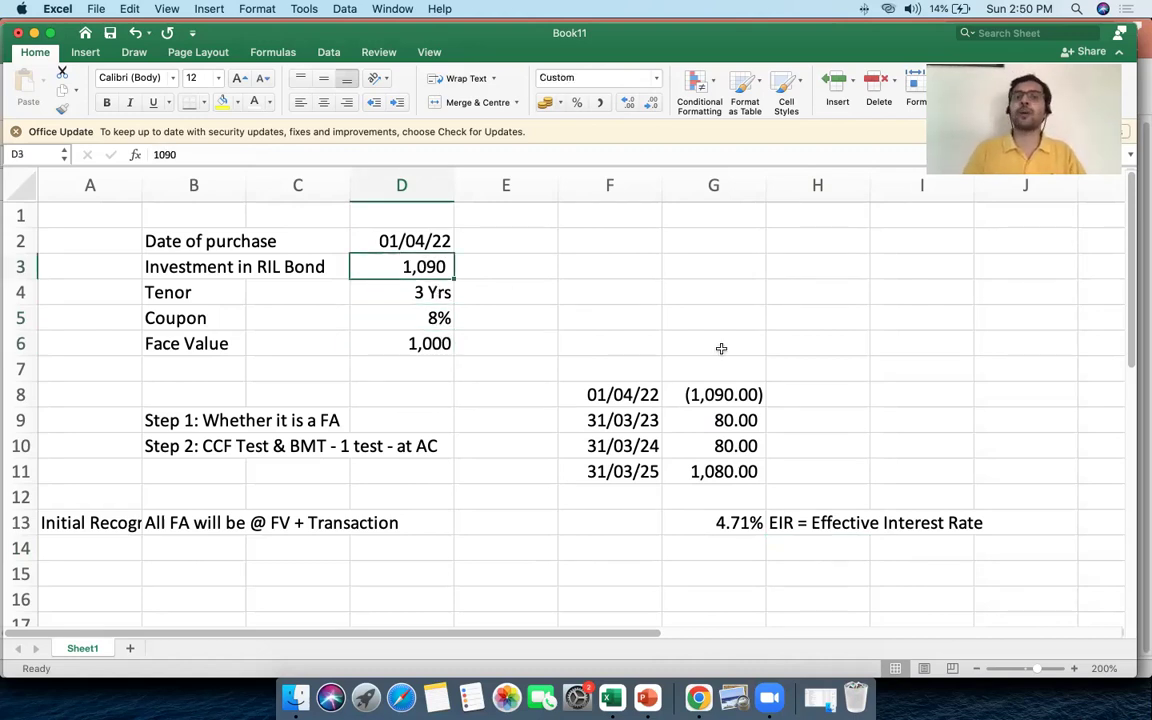
left_click(400, 343)
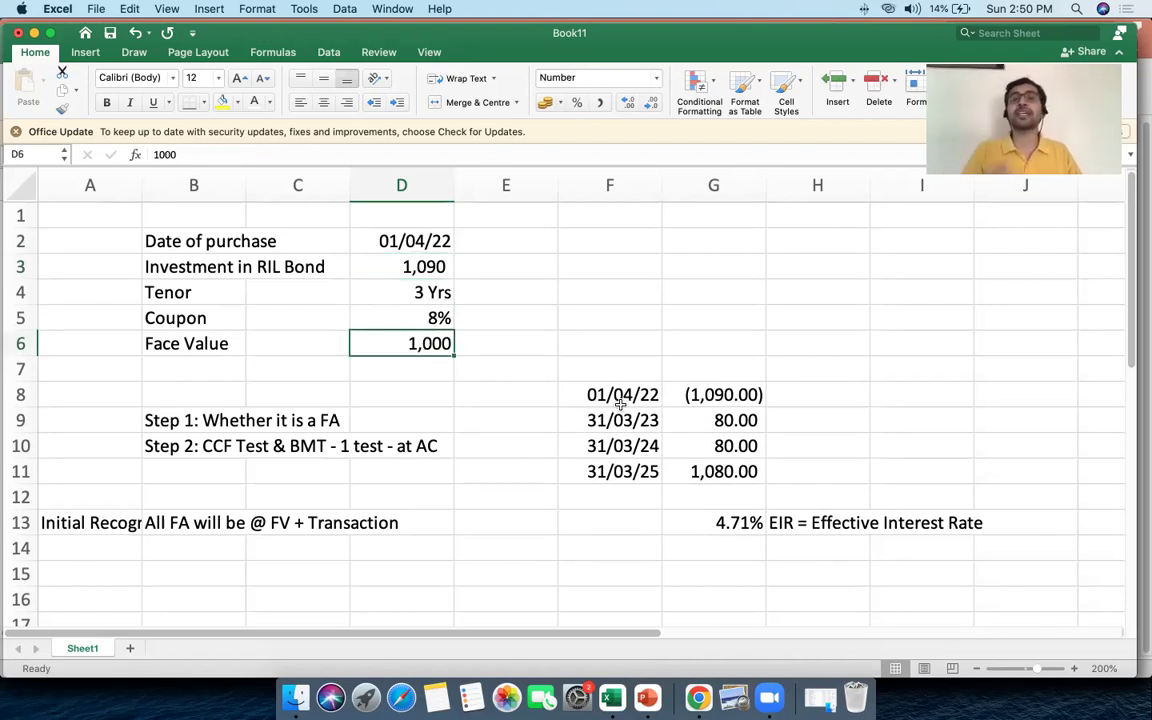
left_click(674, 517)
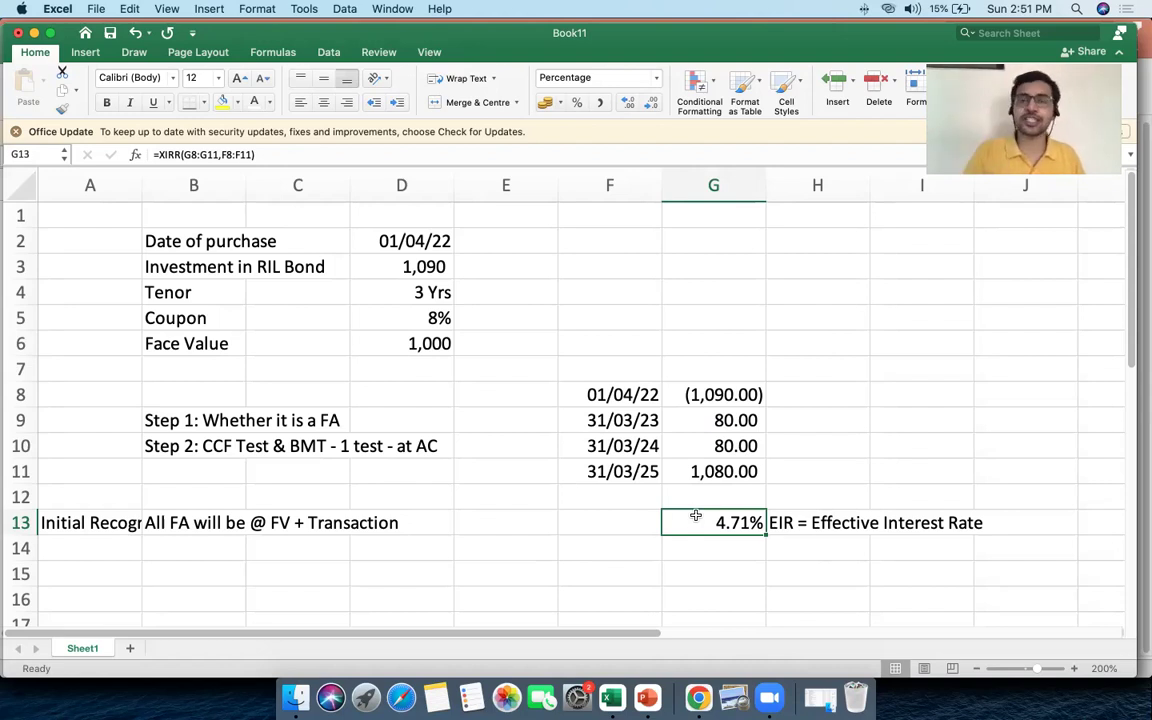
left_click_drag(345, 317, 455, 317)
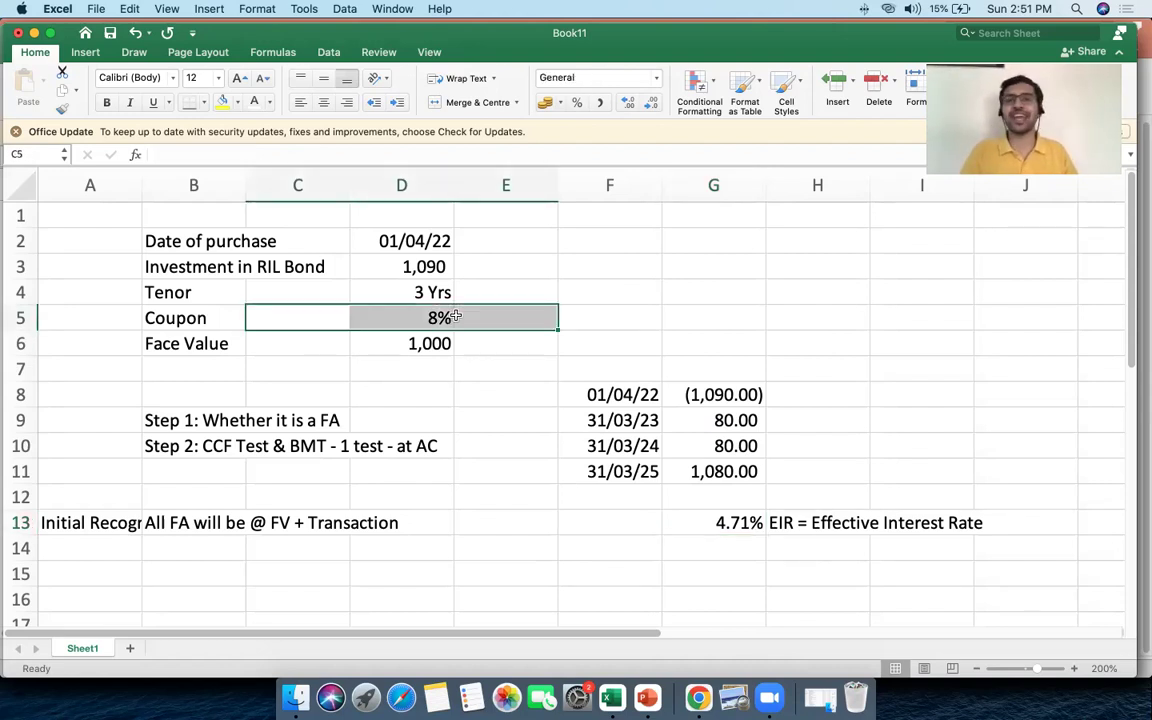
left_click(702, 516)
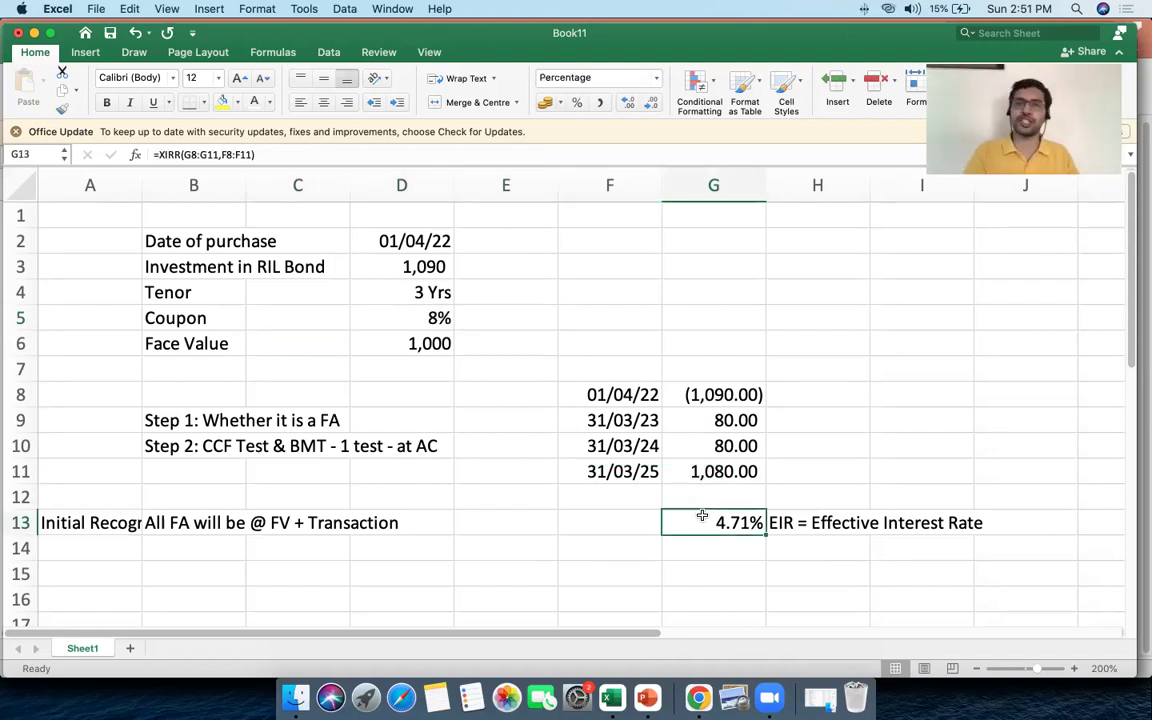
left_click_drag(324, 320, 490, 327)
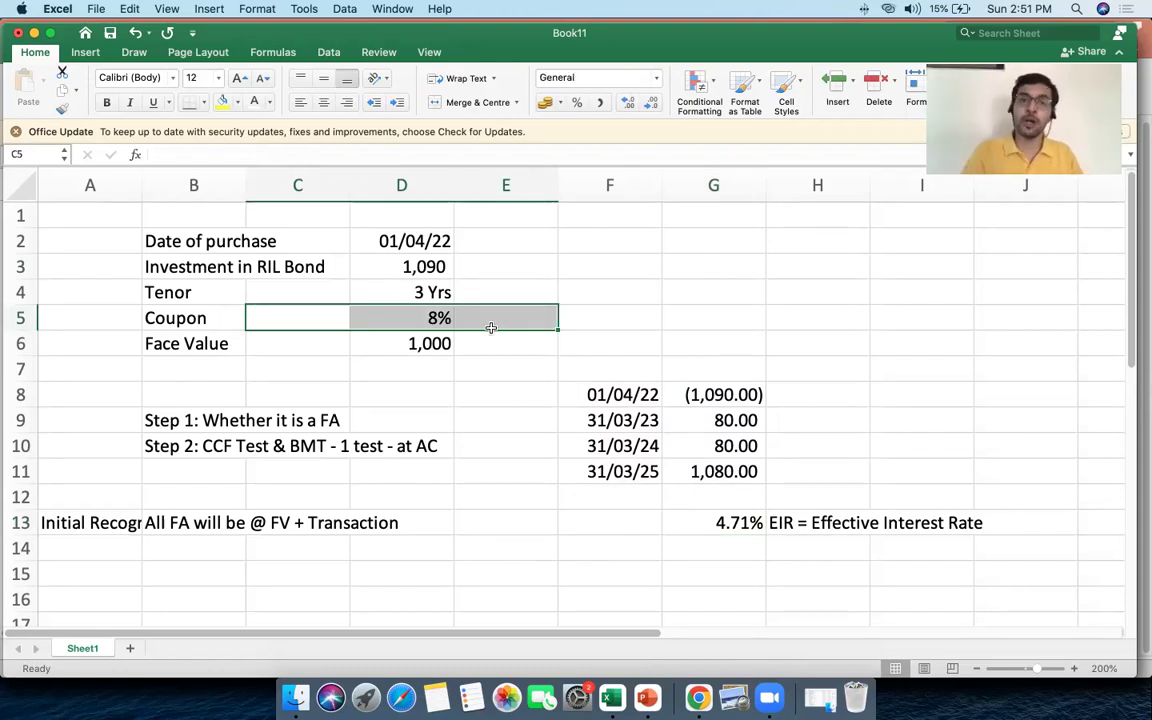
left_click(420, 318)
left_click(692, 416)
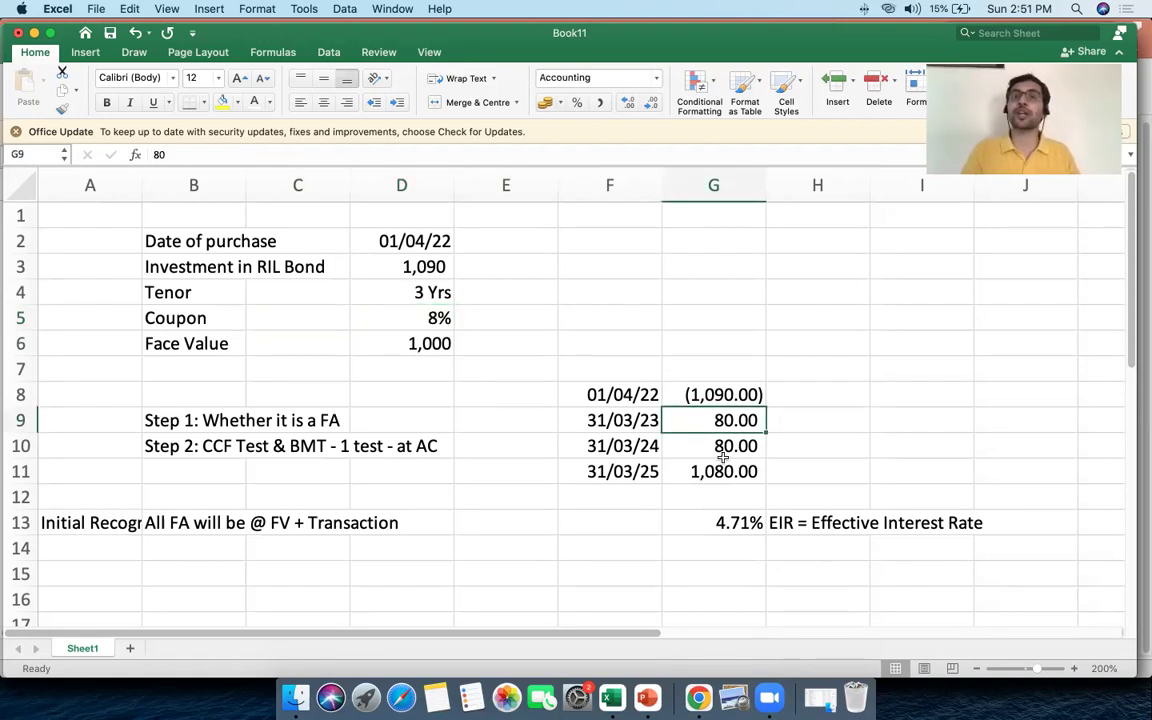
left_click(702, 521)
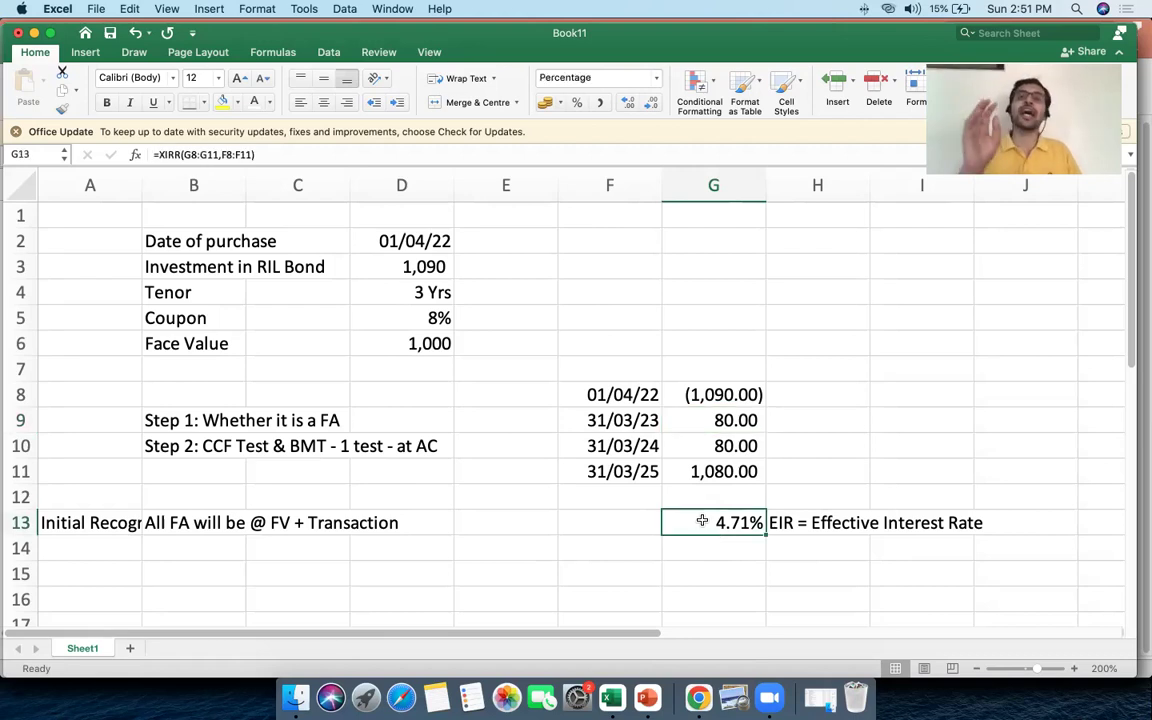
Enter the heading "Amortisation Table" in A15 below the initial recognition note.
scroll(473, 455, "down", 3)
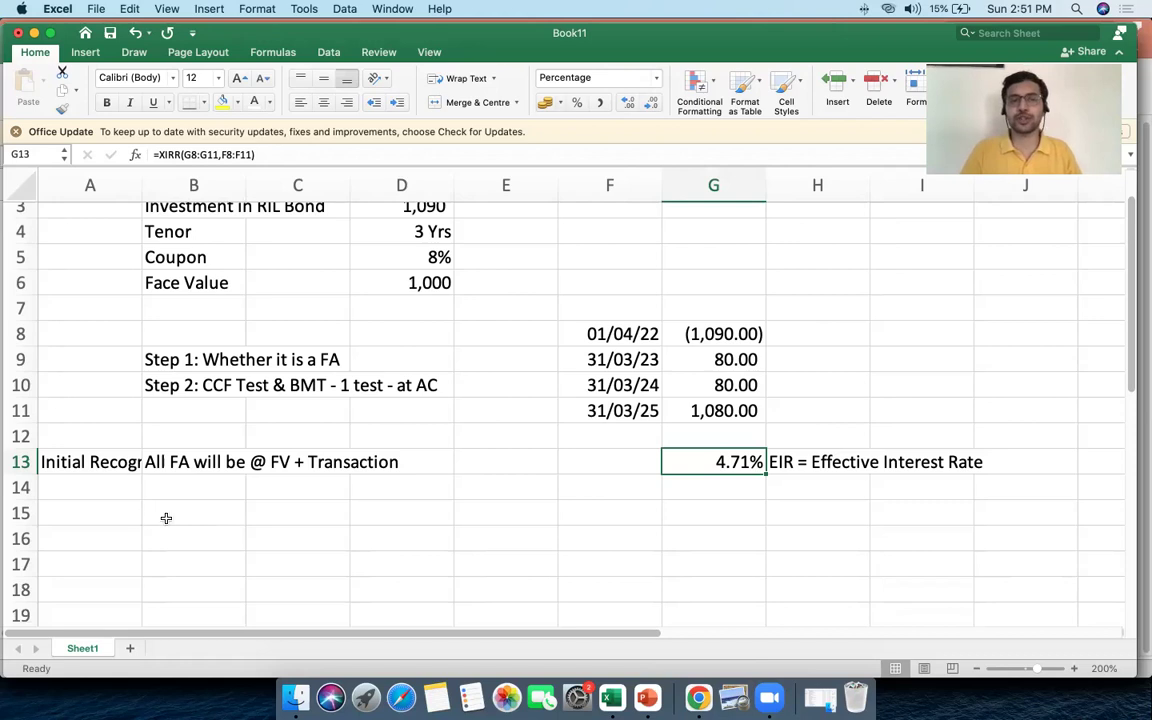
left_click(127, 502)
left_click(164, 465)
left_click(81, 517)
type("Am")
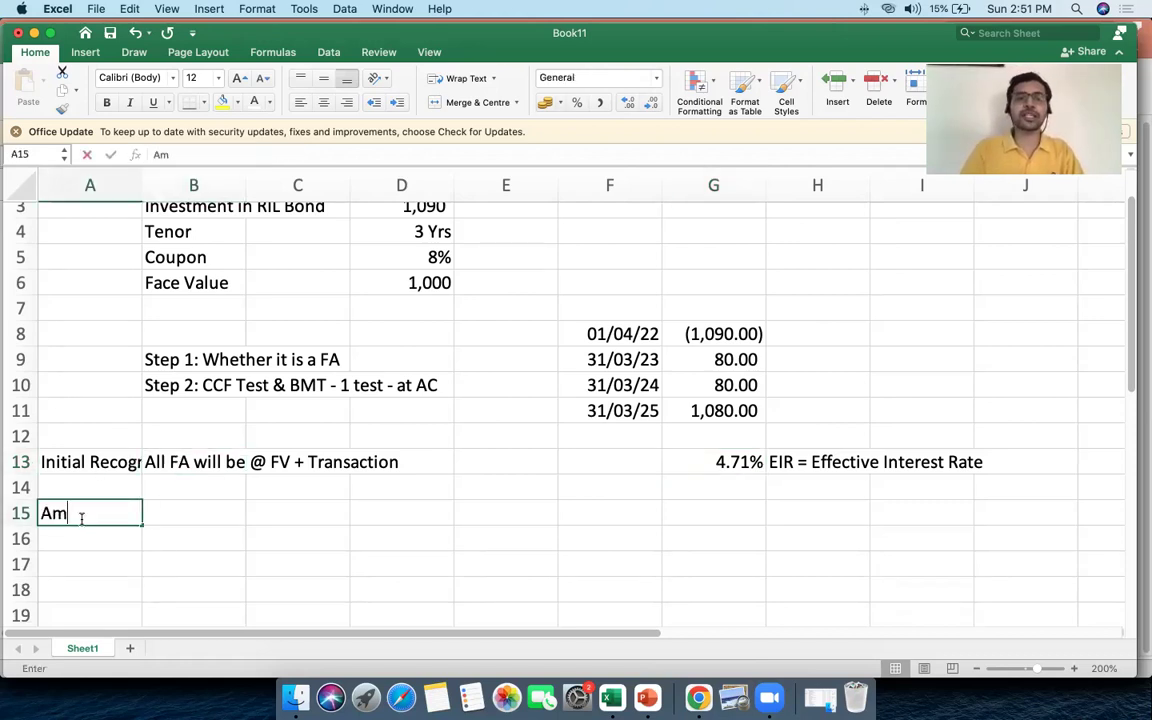
type("ortisation Table")
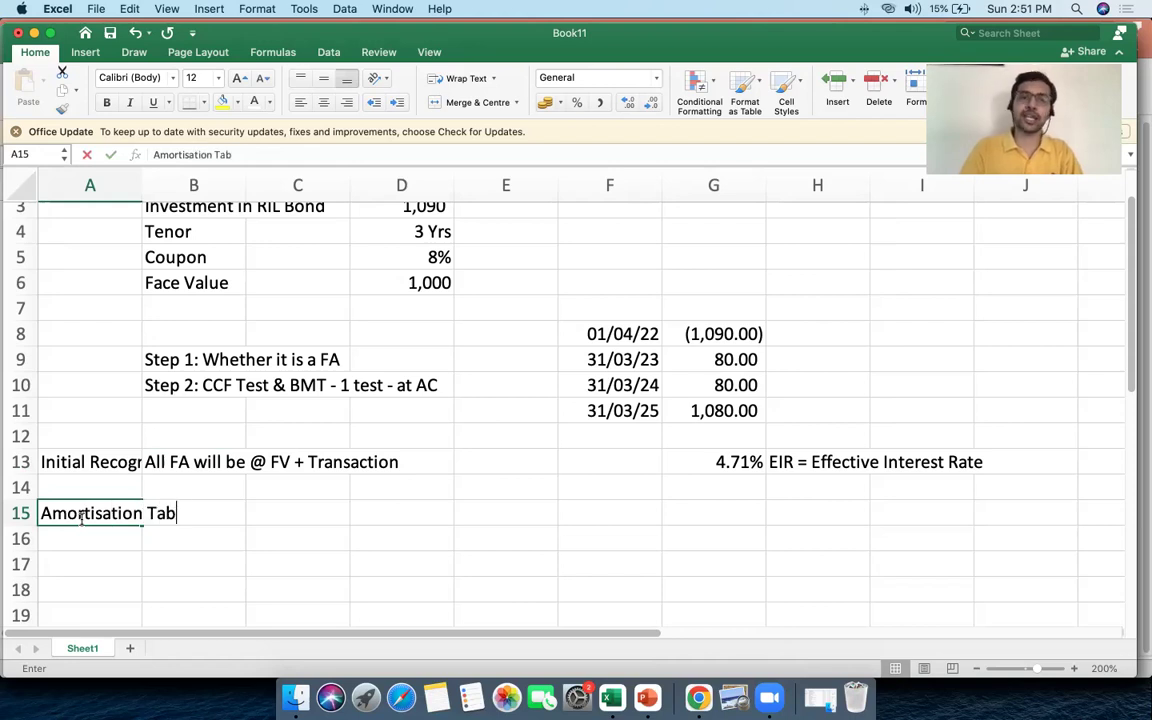
left_click(192, 513)
key("Left")
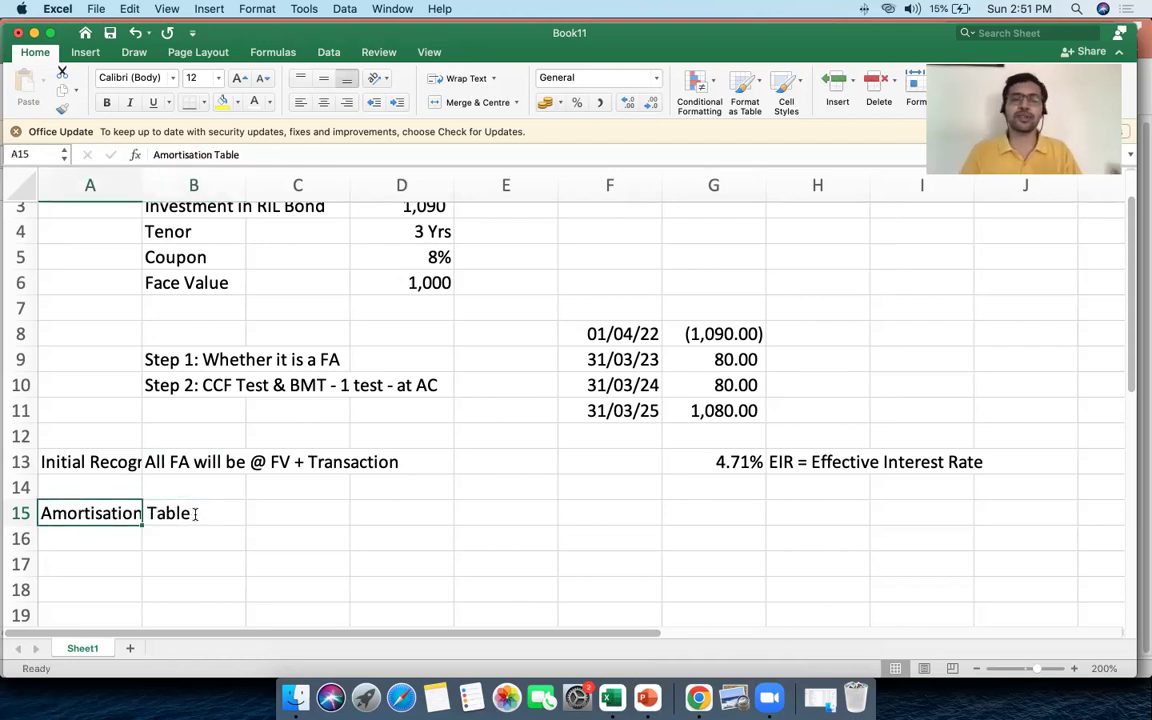
Enter "Year" in C15 as the first column header of the amortisation table.
left_click(284, 512)
scroll(284, 512, "down", 3)
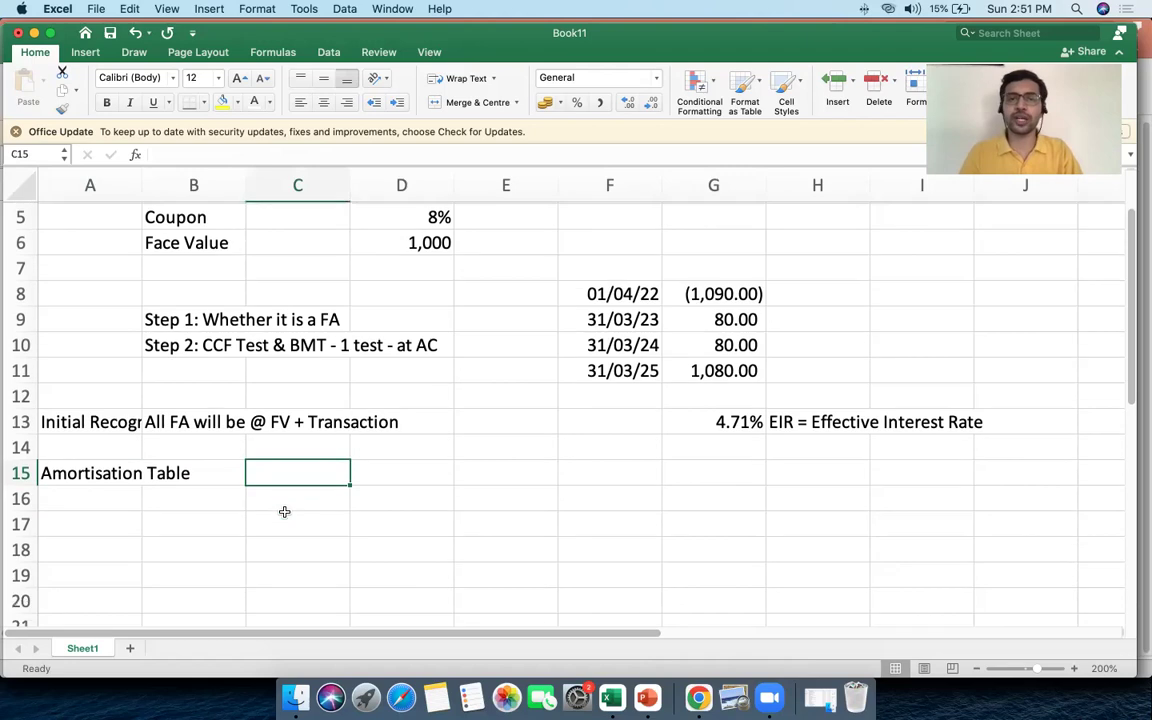
type("Yea")
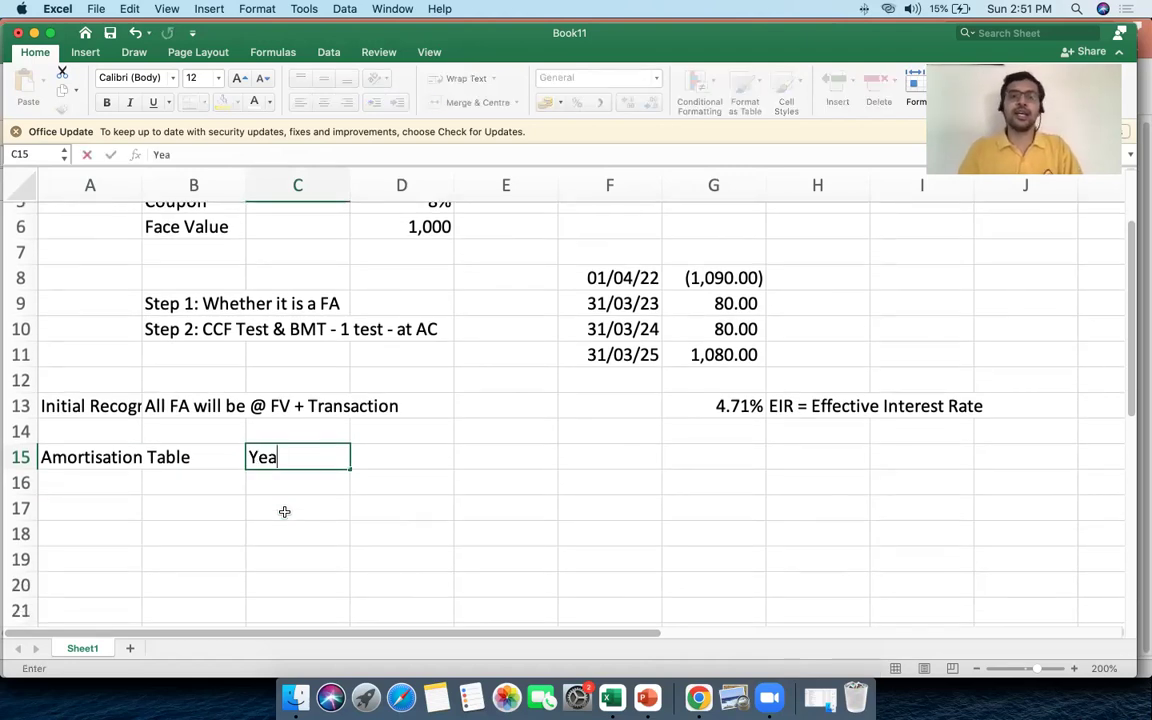
type("r")
left_click(375, 452)
Centre the contents of C15:G15, the header cells of the amortisation table.
left_click(324, 452)
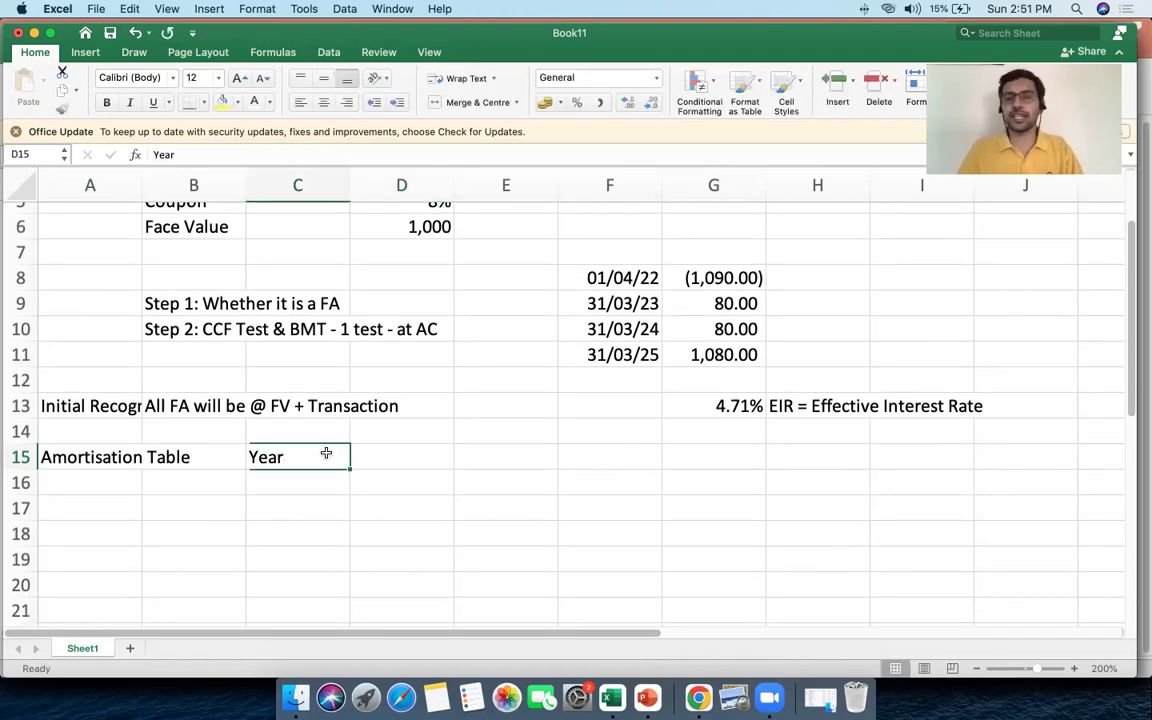
left_click_drag(342, 452, 672, 458)
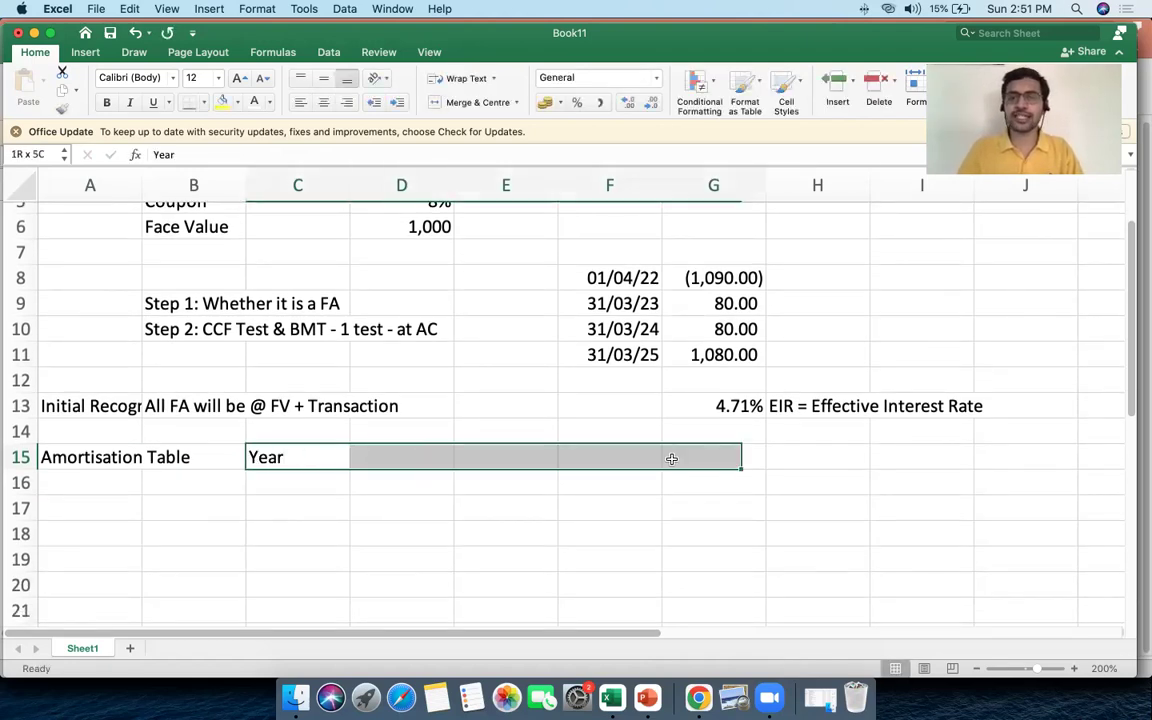
left_click(323, 102)
Enter the headers "Opening Bal", "Interest", "Repayments" and "Closing Balance" in D15:G15, and widen column G to fit.
left_click(415, 455)
type("Opening Bal")
key("Tab")
type("Interest")
key("Tab")
type("Repayments")
key("Tab")
type("Closing Bl")
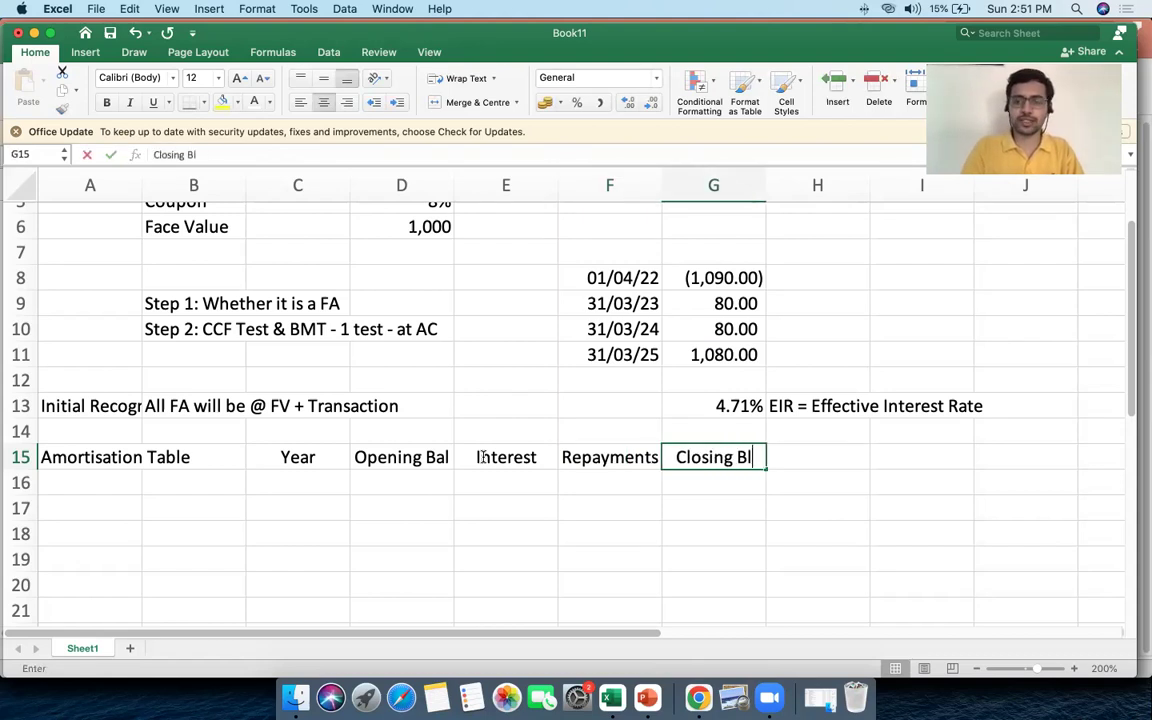
key("BackSpace")
type("alance")
key("Return")
left_click_drag(769, 176, 793, 176)
Enter the date 31/03/2023 in C16 as the first year of the amortisation table.
left_click(319, 484)
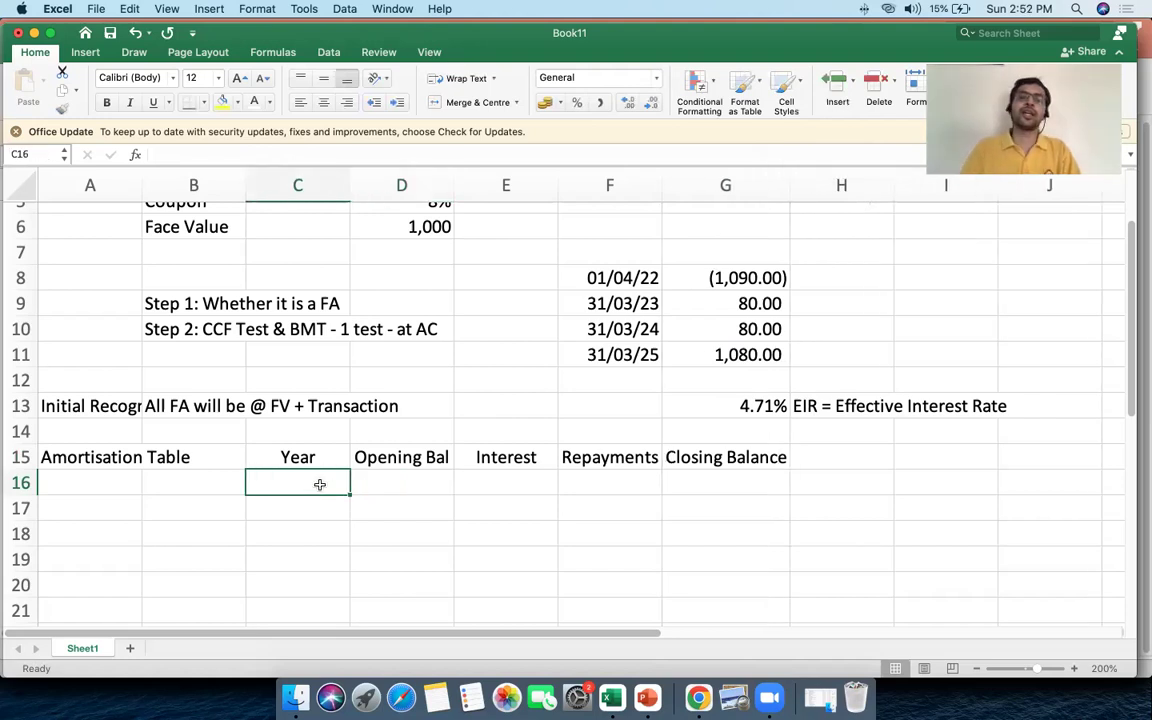
type("31/30/2")
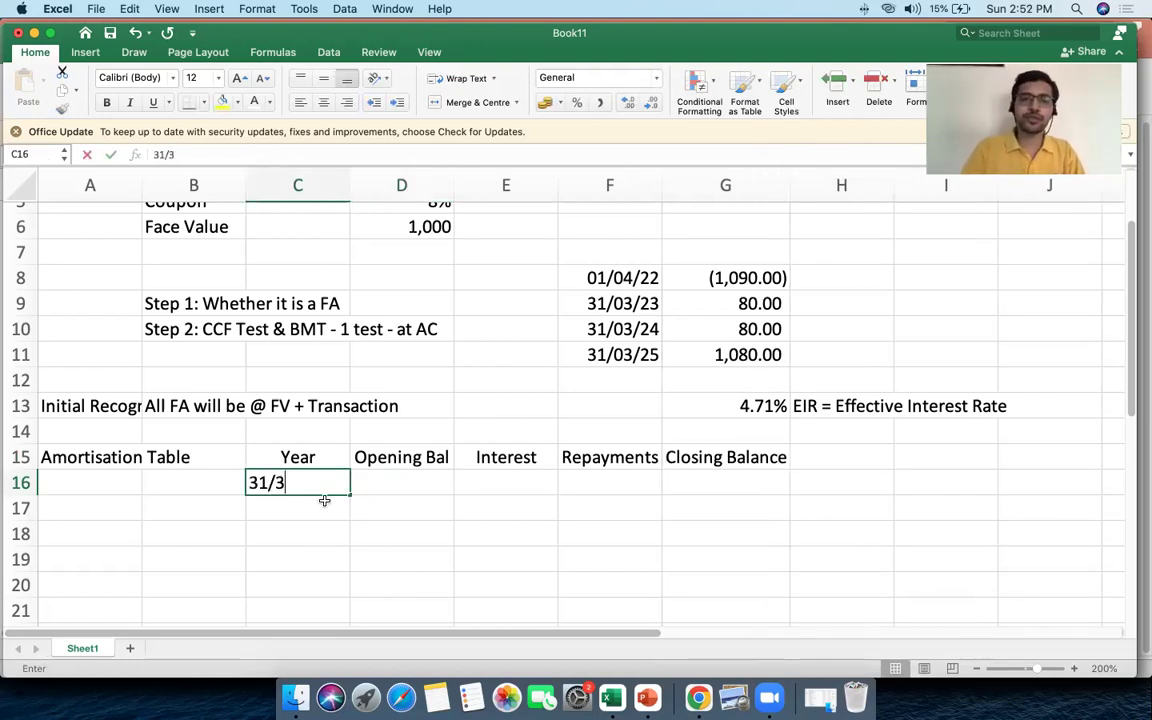
key("BackSpace")
key("BackSpace")
key("BackSpace")
key("BackSpace")
type("0")
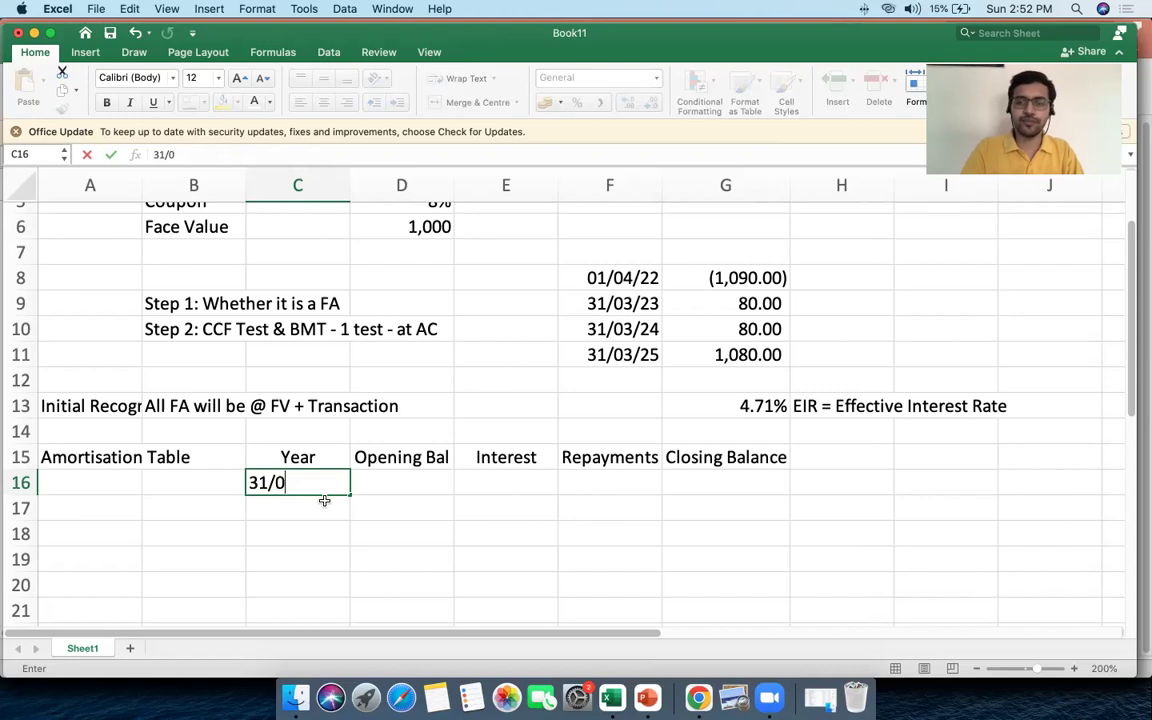
type("3/2023")
key("Tab")
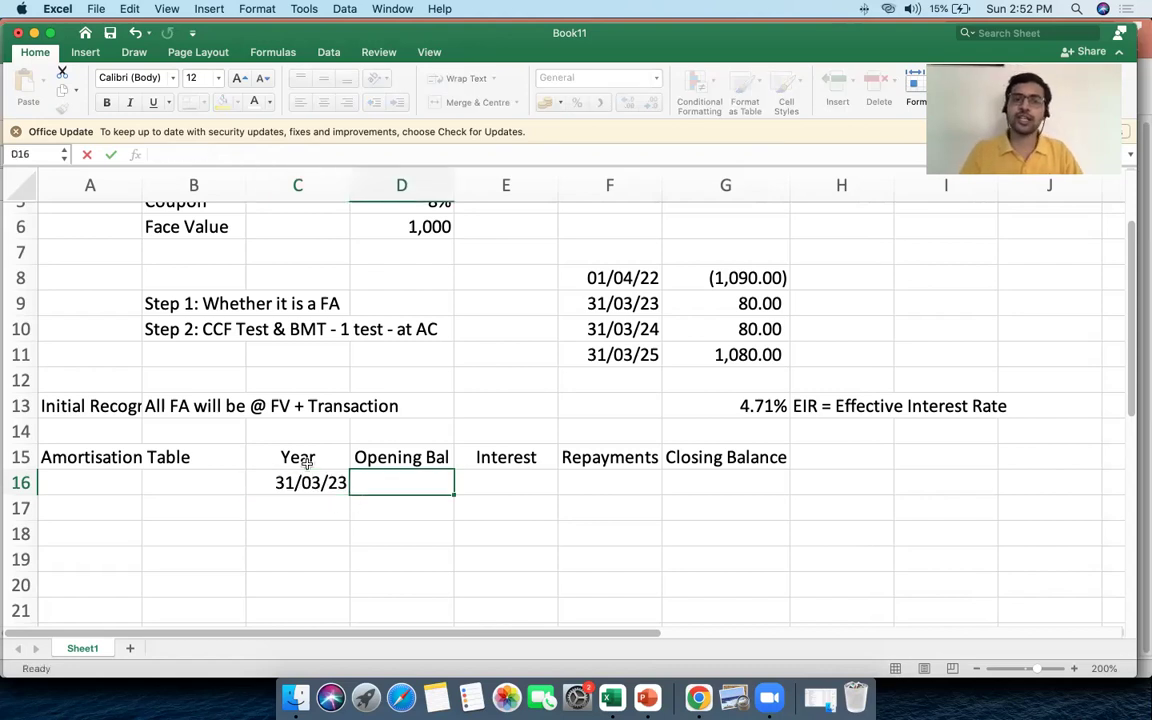
key("Left")
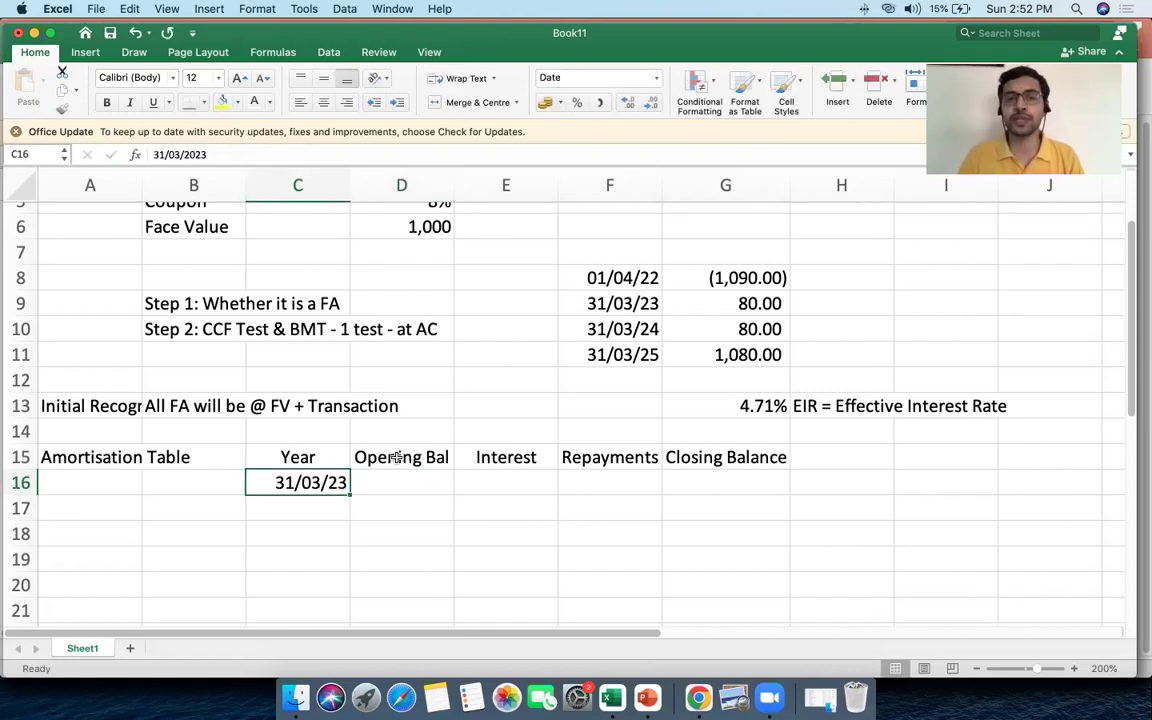
Format D16:G20 in the amortisation table as numbers with thousands separators and no decimals.
left_click(398, 478)
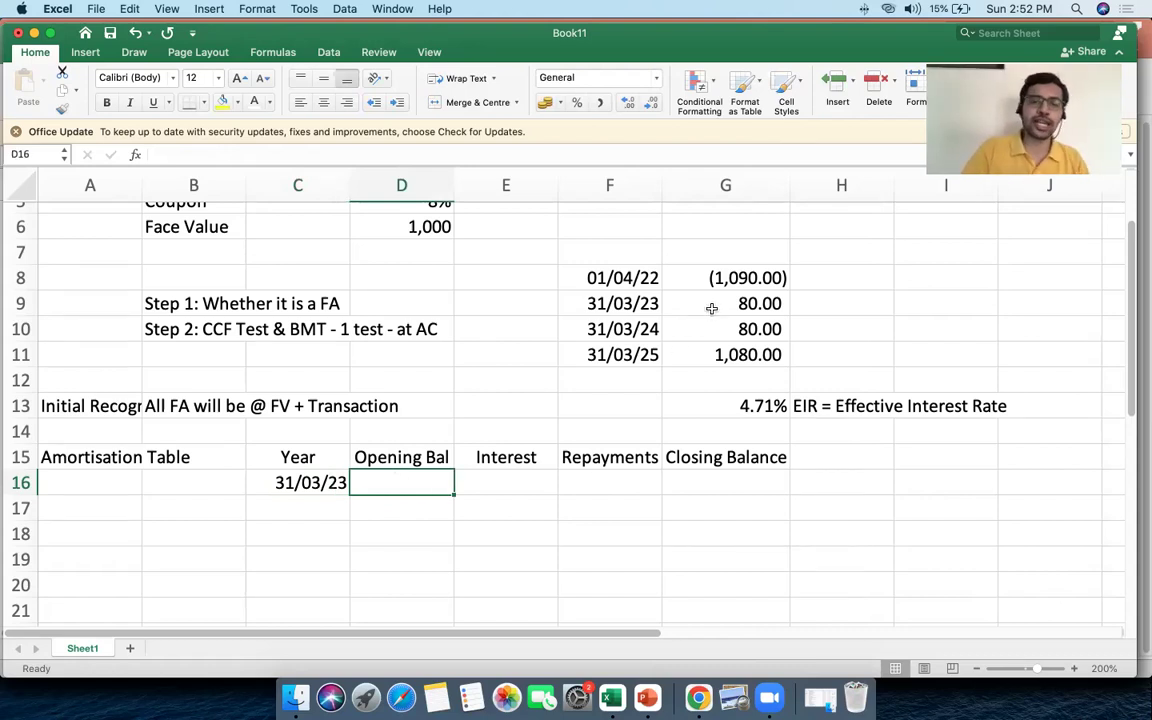
left_click_drag(386, 481, 725, 585)
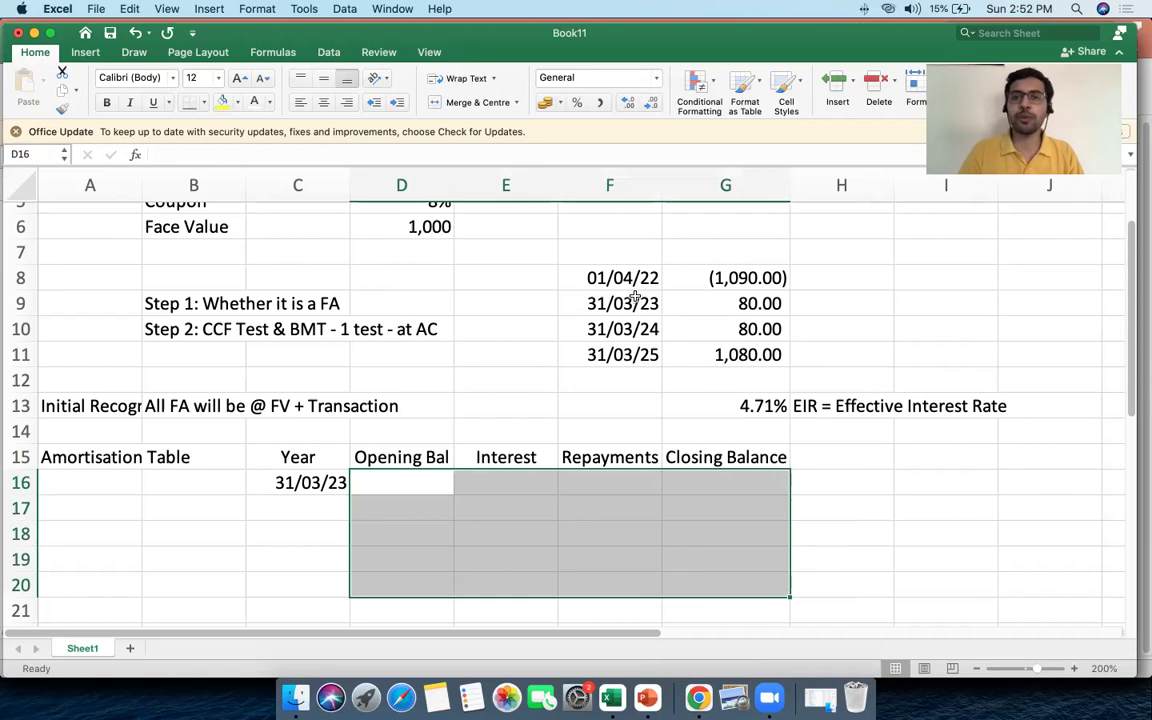
left_click(545, 102)
left_click(599, 102)
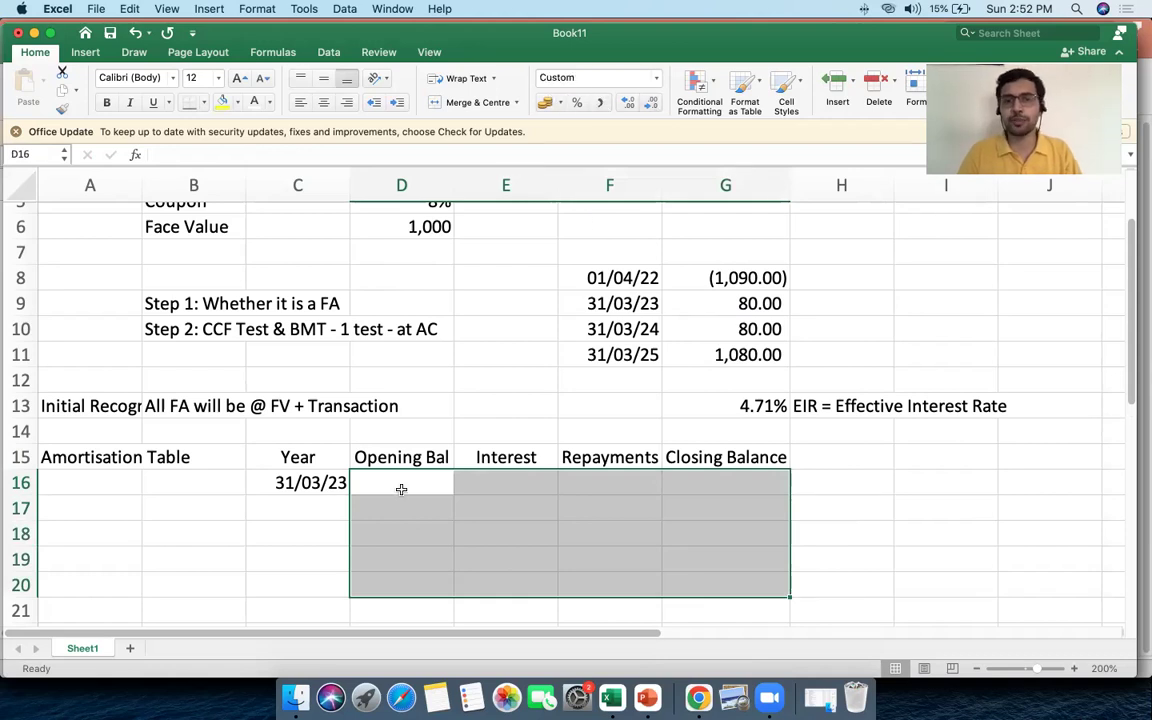
Enter 1090 in D16 as the first year's opening balance.
left_click(401, 486)
type("1090")
key("Tab")
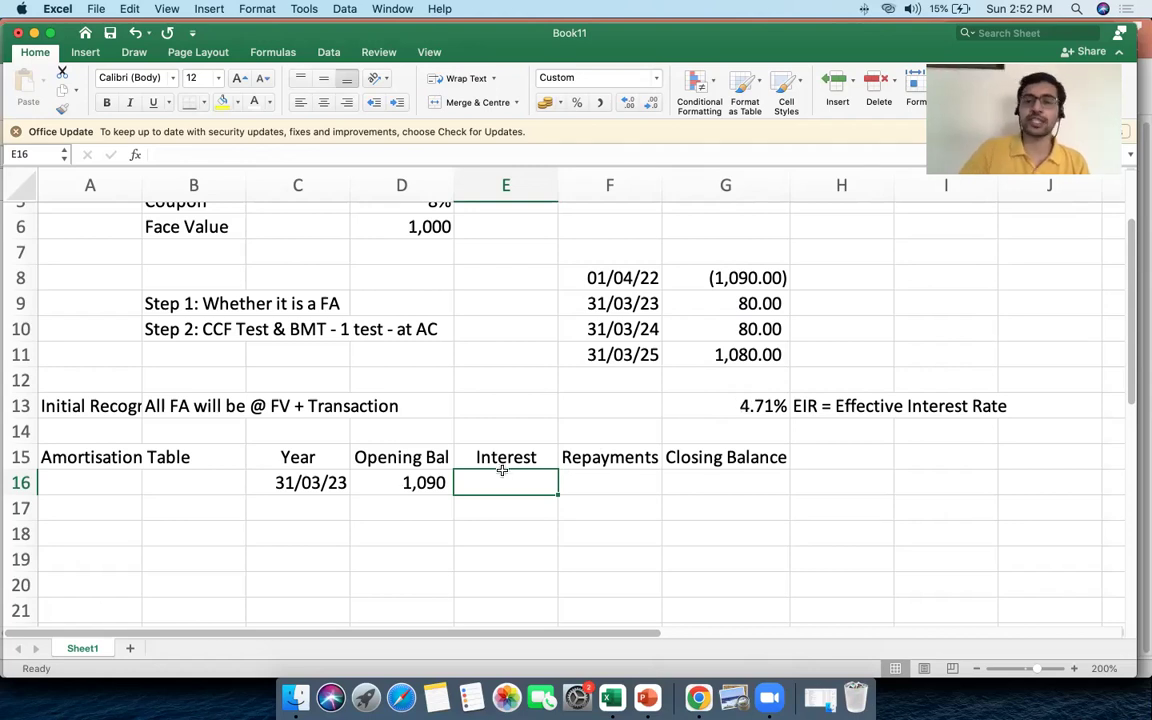
Calculate the first year's interest in E16 with =D16*G13, the opening balance times the effective interest rate.
type("=")
key("Left")
type("*")
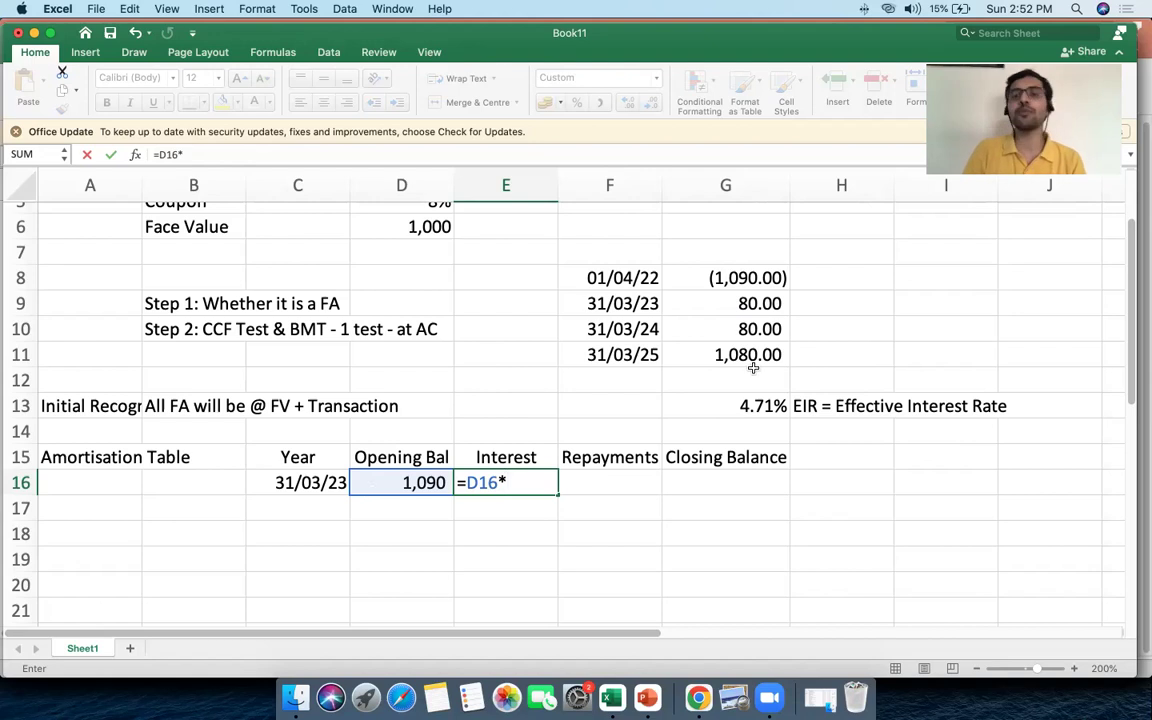
left_click(770, 405)
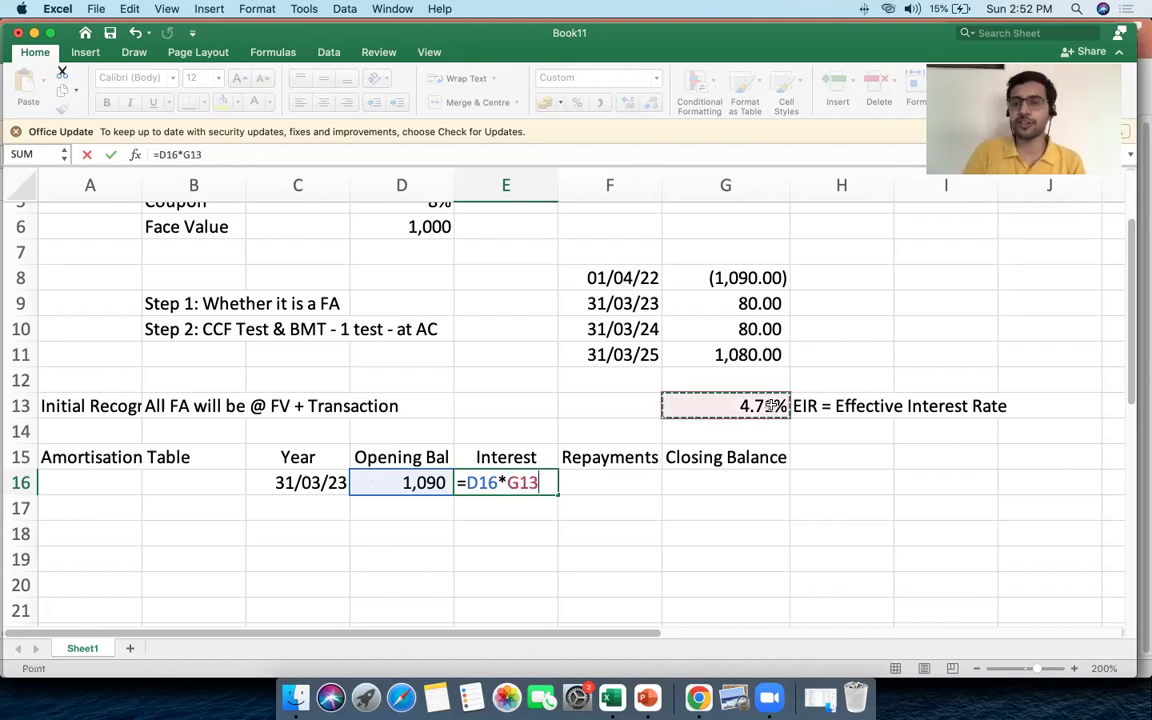
key("Return")
left_click(538, 482)
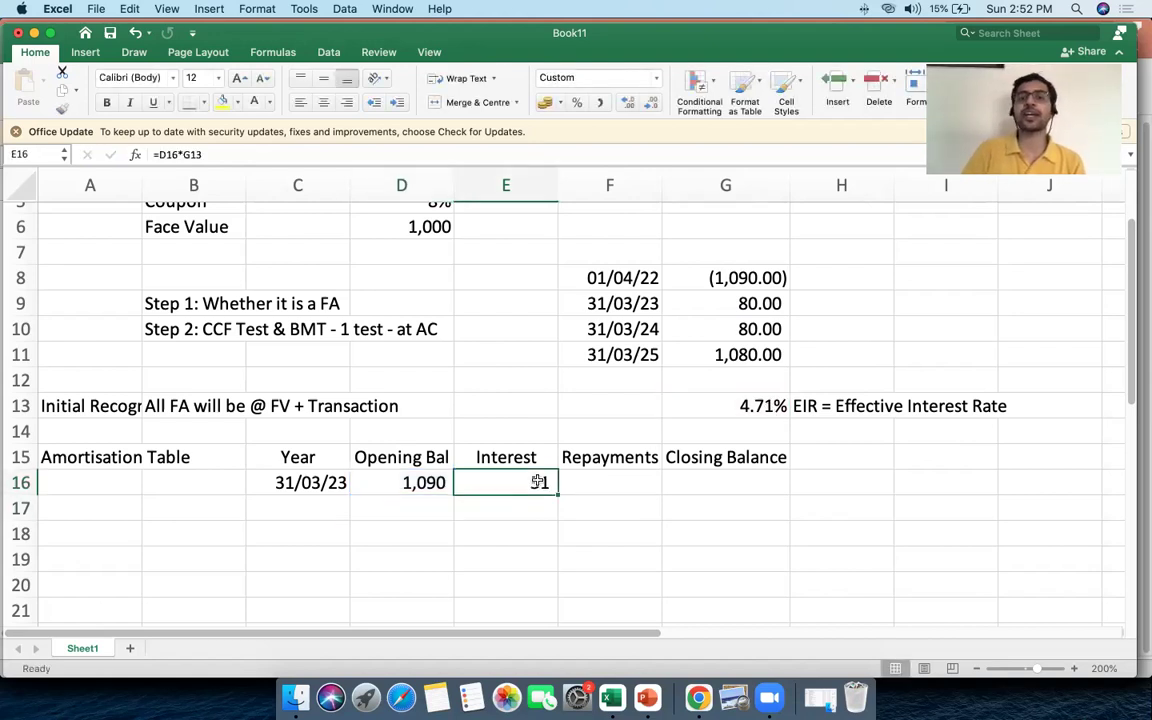
Examine the first year's opening balance and interest against the effective interest rate in G13 and the first coupon receipt in G9.
scroll(538, 480, "down", 3)
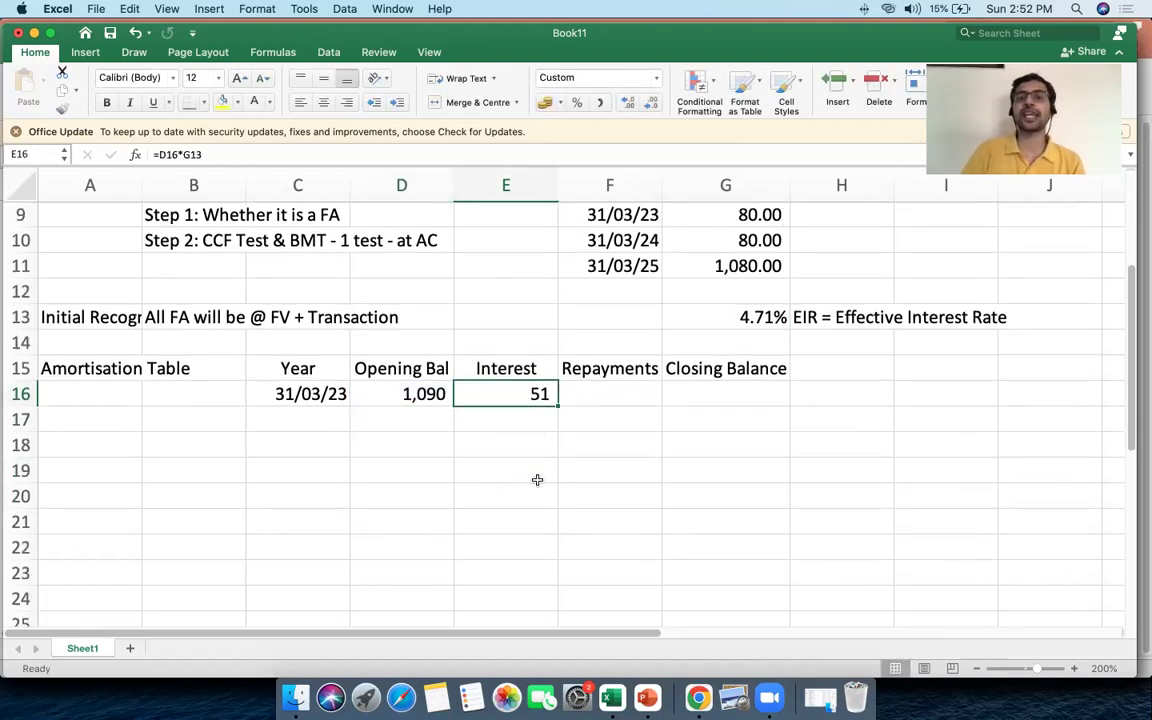
left_click(617, 390)
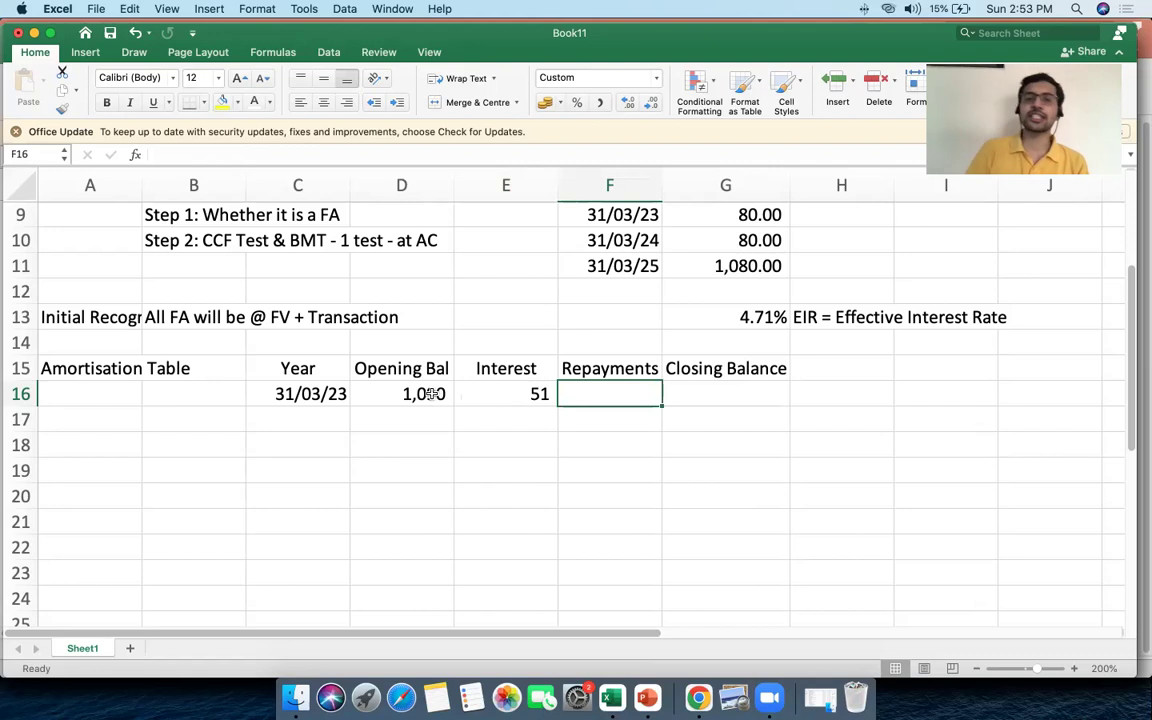
left_click_drag(430, 394, 537, 394)
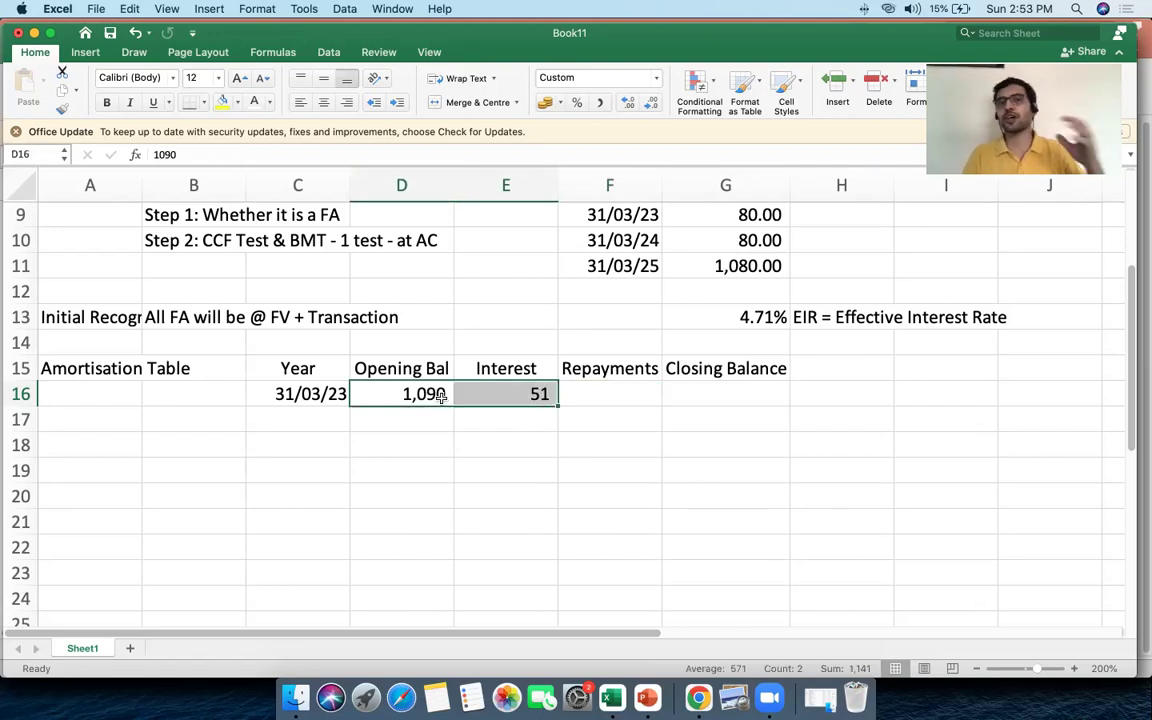
left_click_drag(468, 393, 485, 378)
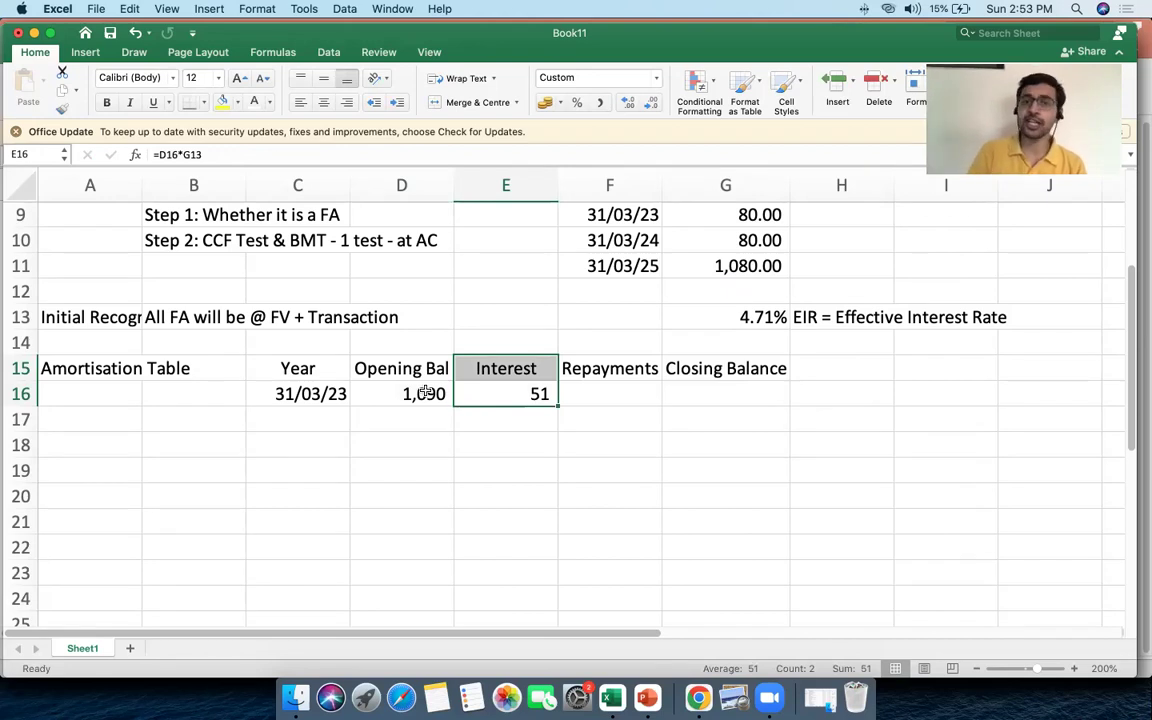
left_click_drag(415, 394, 496, 393)
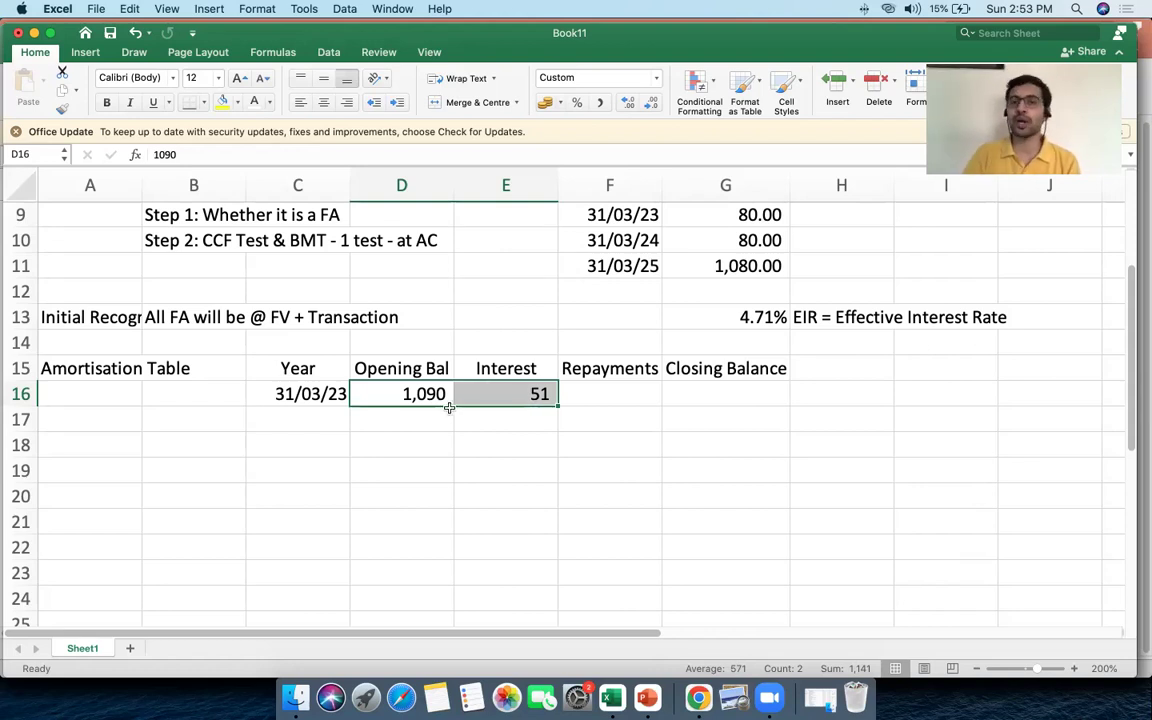
left_click(665, 213)
left_click(615, 392)
scroll(615, 390, "up", 1)
left_click(670, 244)
left_click_drag(735, 347, 815, 347)
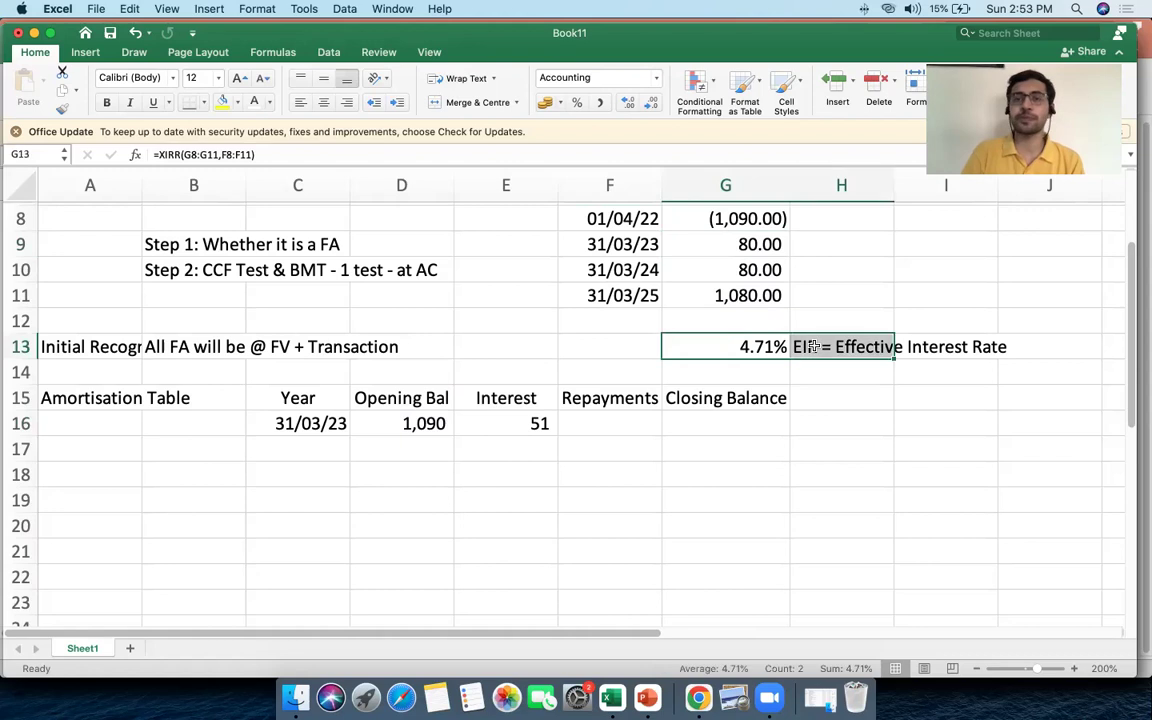
left_click(742, 245)
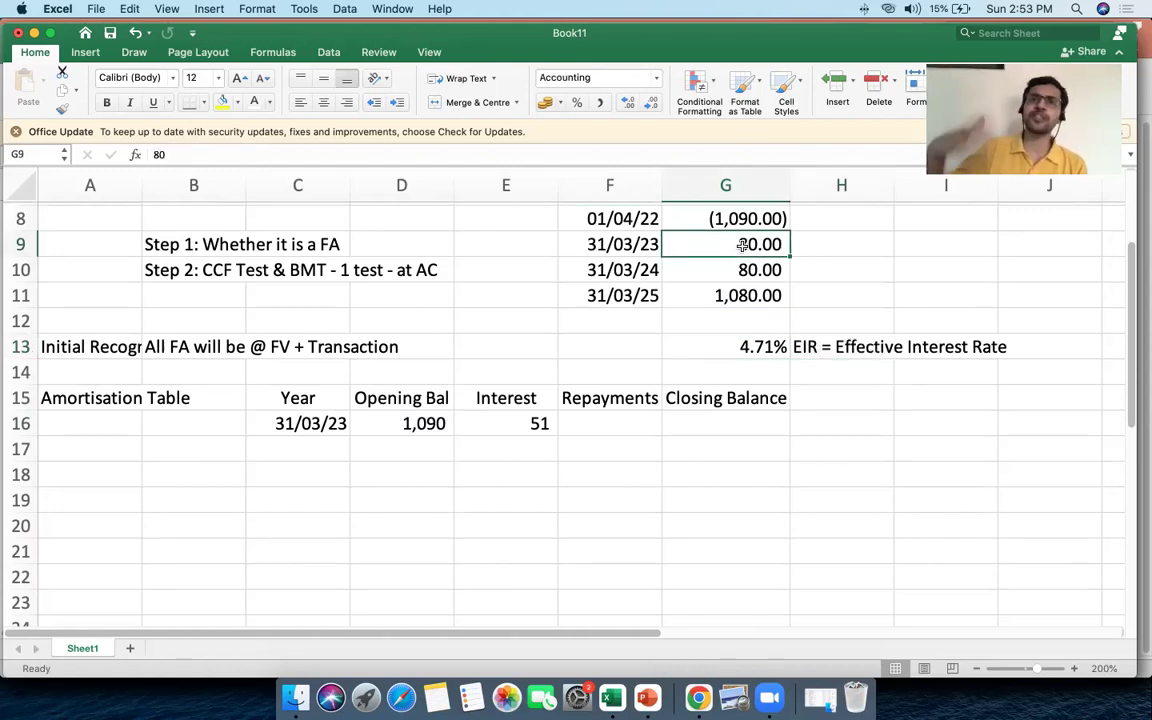
left_click(600, 426)
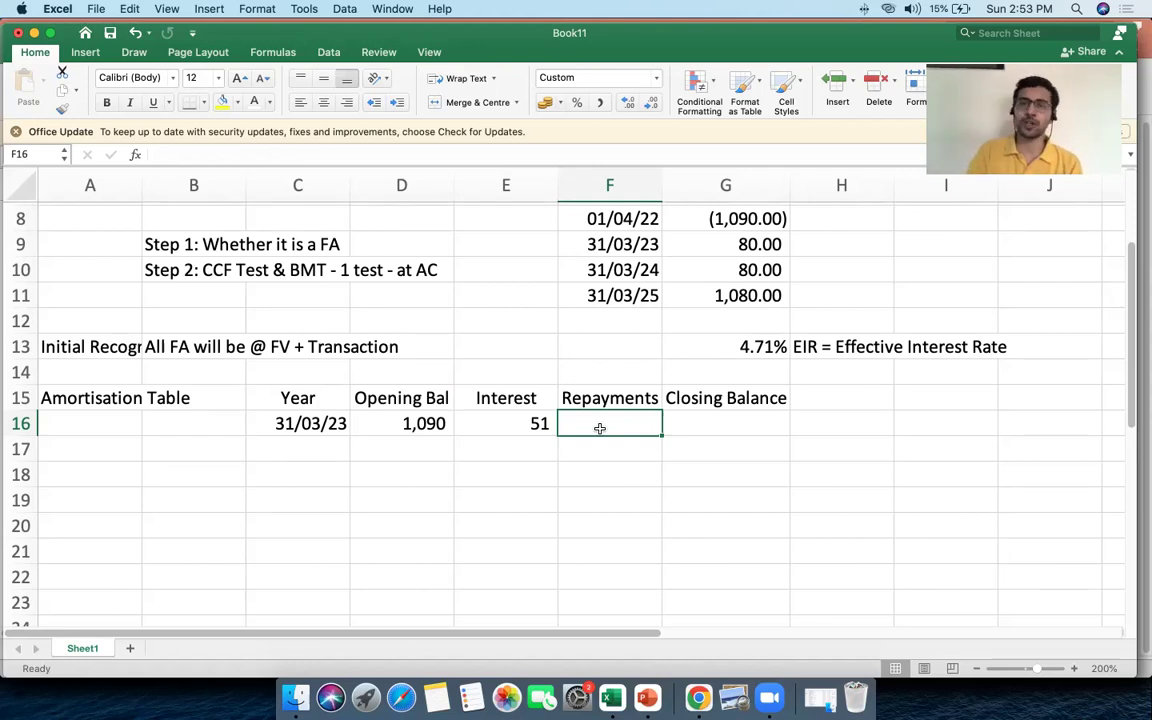
left_click_drag(420, 420, 480, 418)
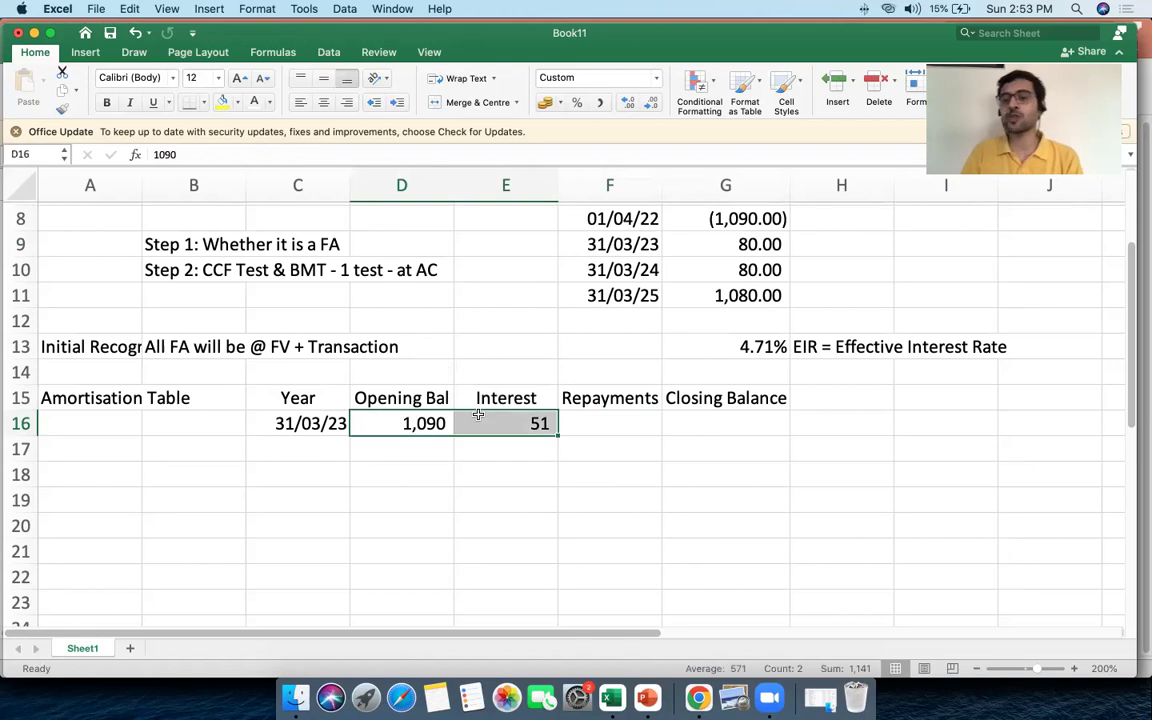
Enter =-G9 in F16 to show the first coupon receipt as a negative repayment.
left_click(600, 430)
type("=-")
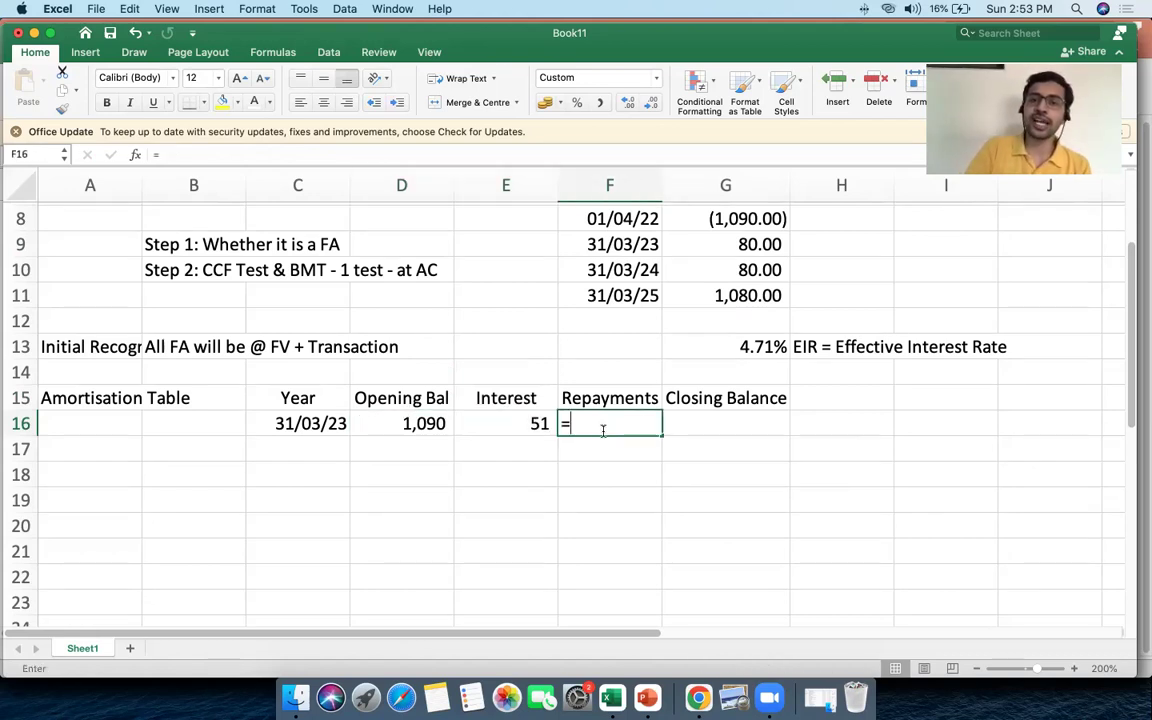
left_click(745, 250)
key("Return")
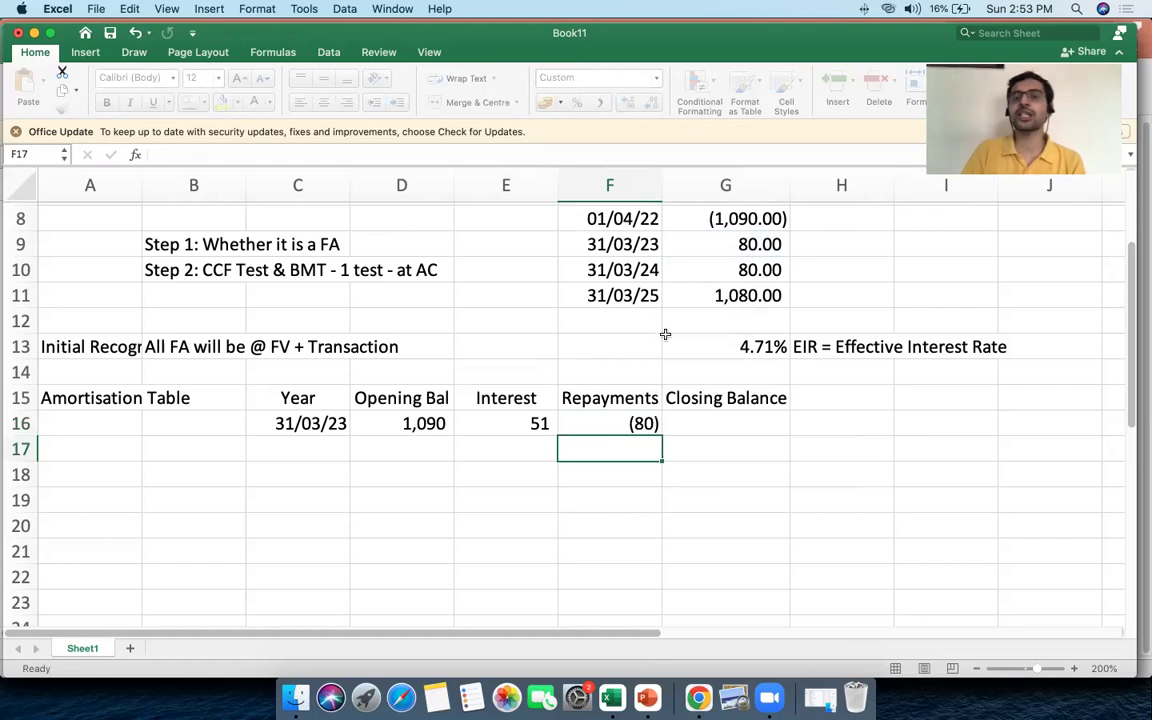
left_click(593, 422)
Calculate the first year's closing balance in G16 with =SUM(D16:F16).
left_click(701, 430)
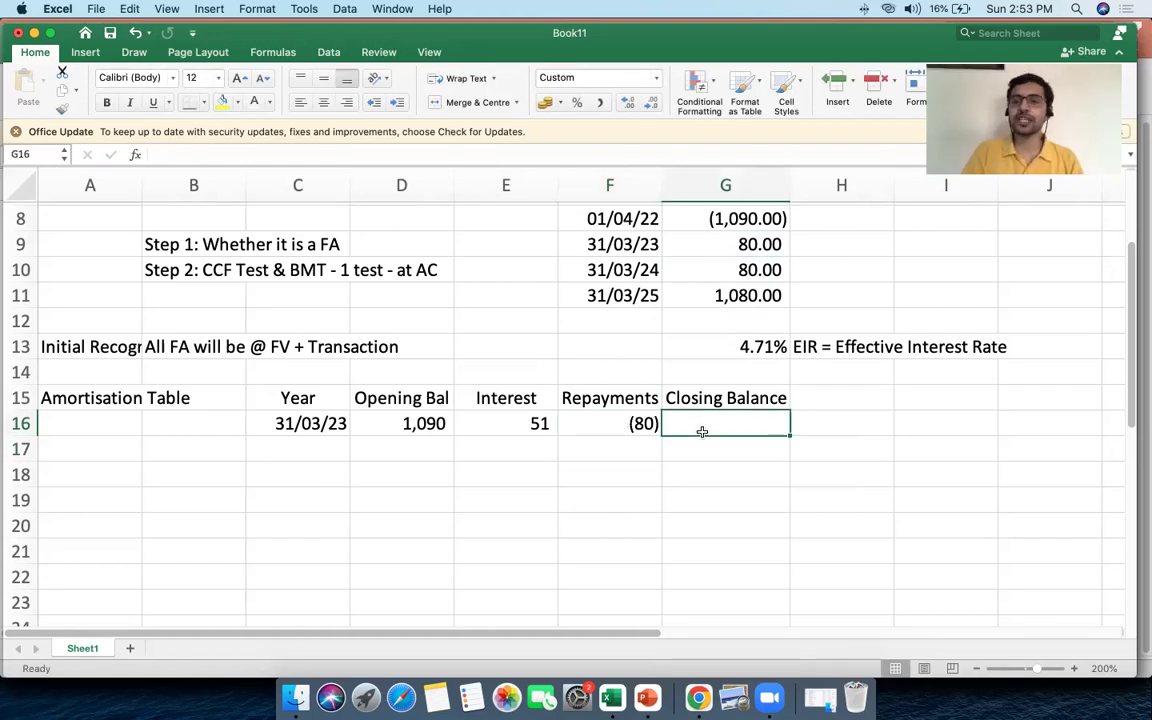
type("=sum(")
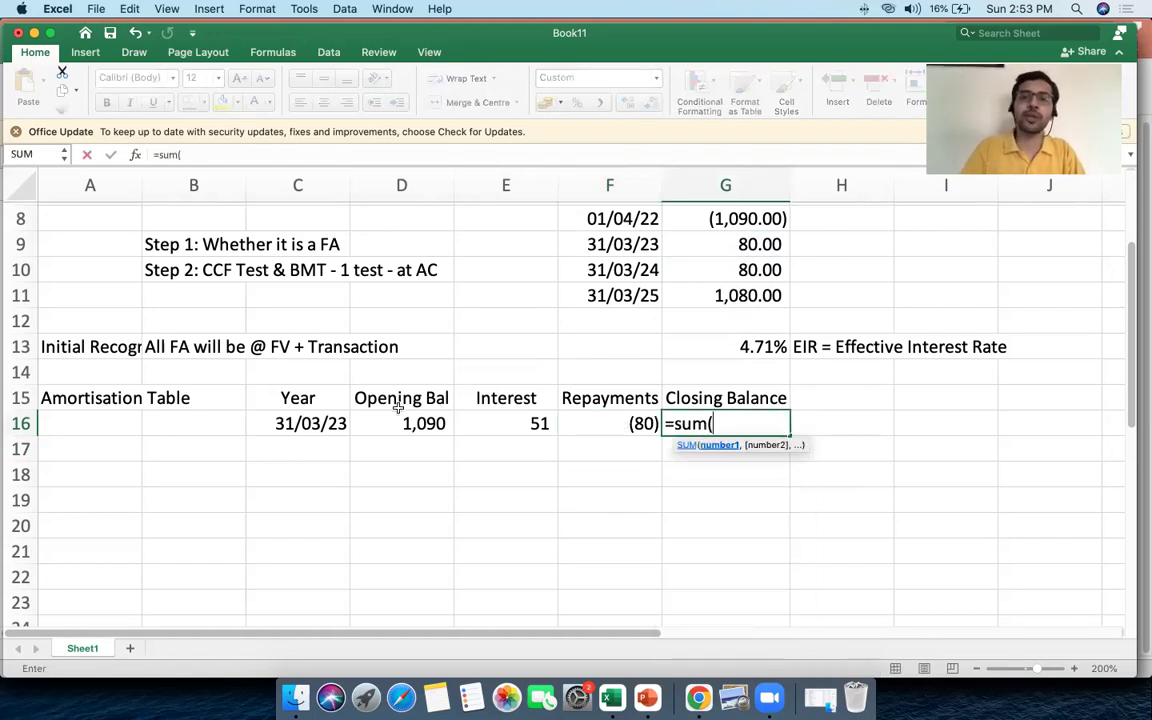
left_click(424, 424)
left_click_drag(424, 424, 620, 429)
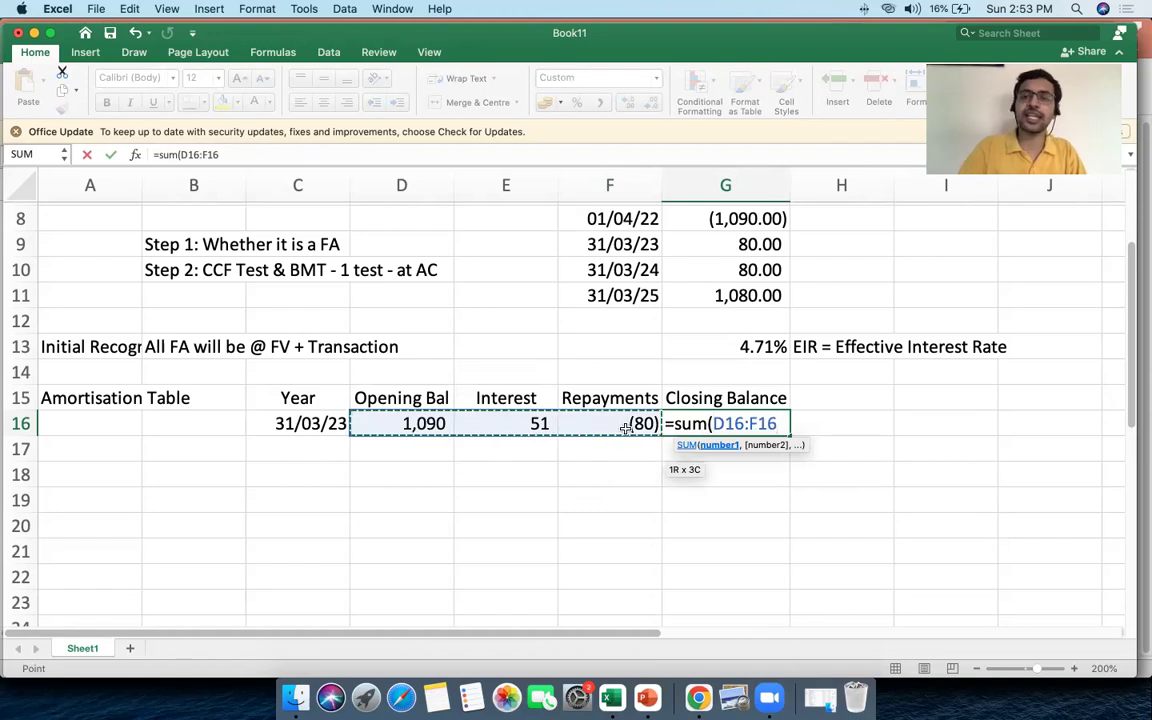
type(")")
key("Return")
left_click(712, 432)
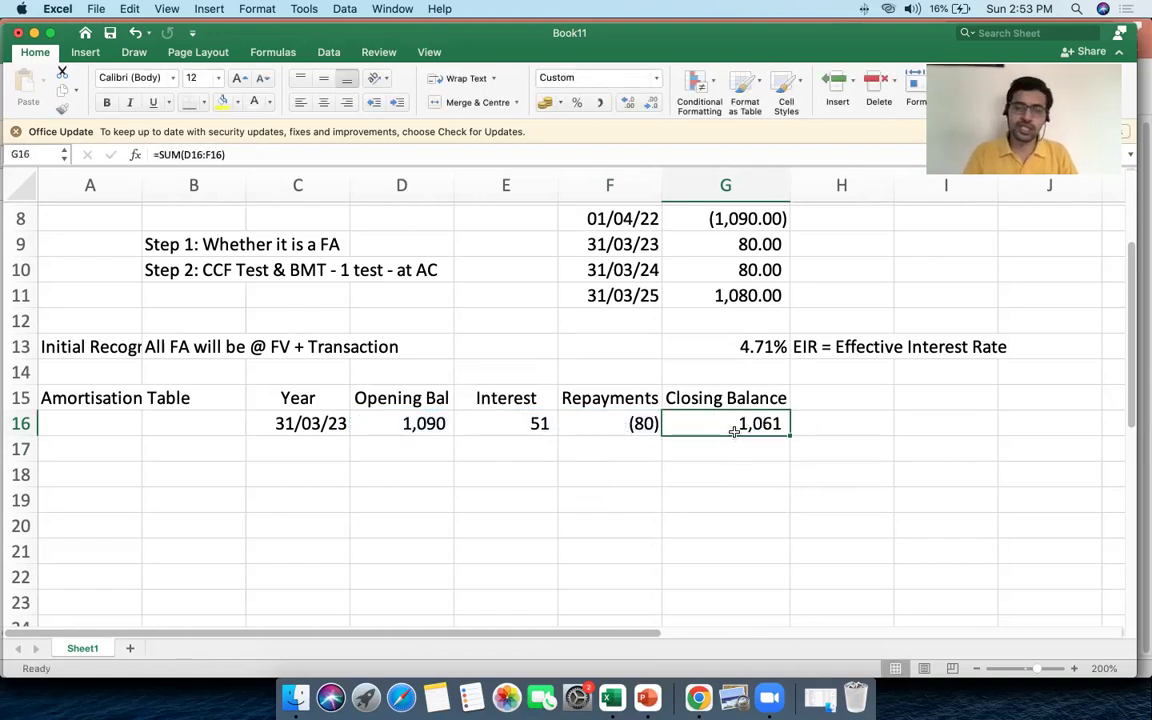
Review the first row of the amortisation table and the cells referenced by the interest formula in E16.
left_click_drag(90, 400, 745, 497)
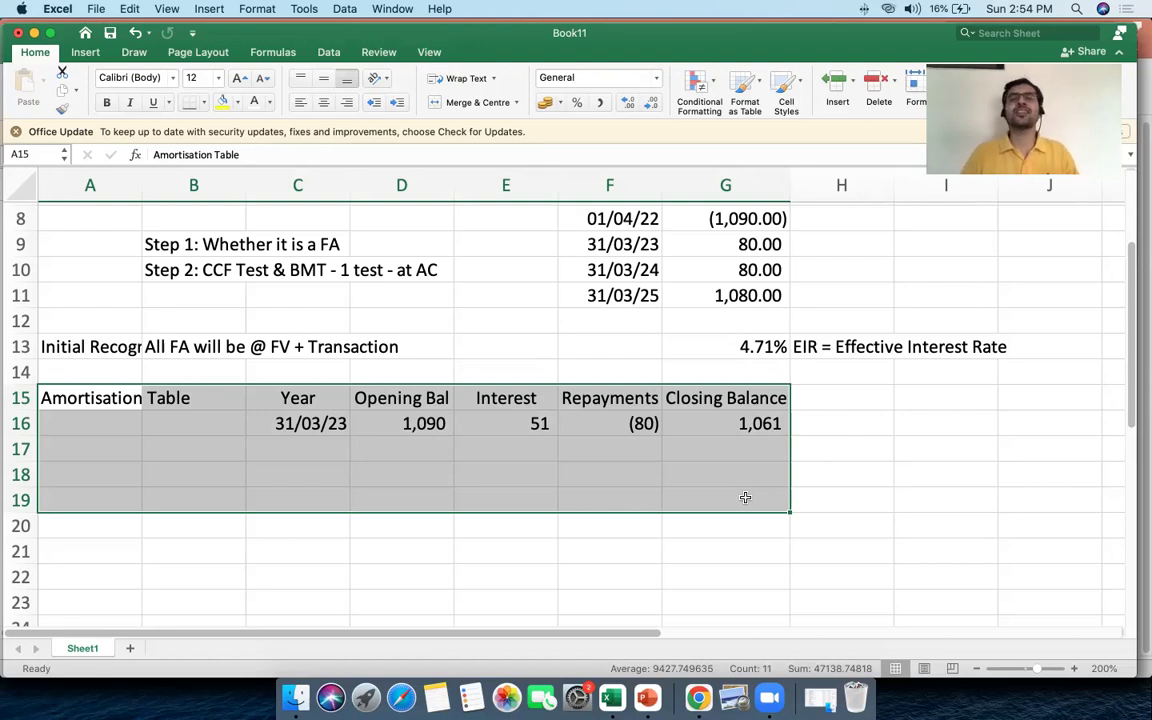
left_click(393, 426)
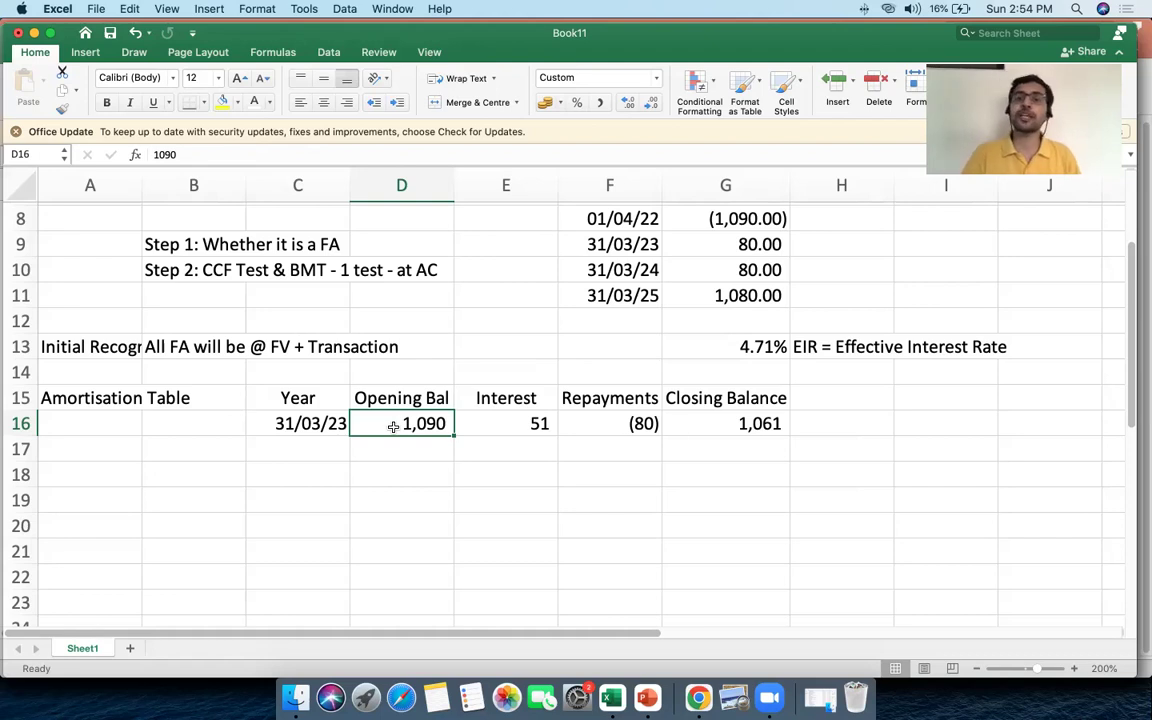
left_click(563, 402)
left_click(499, 442)
left_click(495, 430)
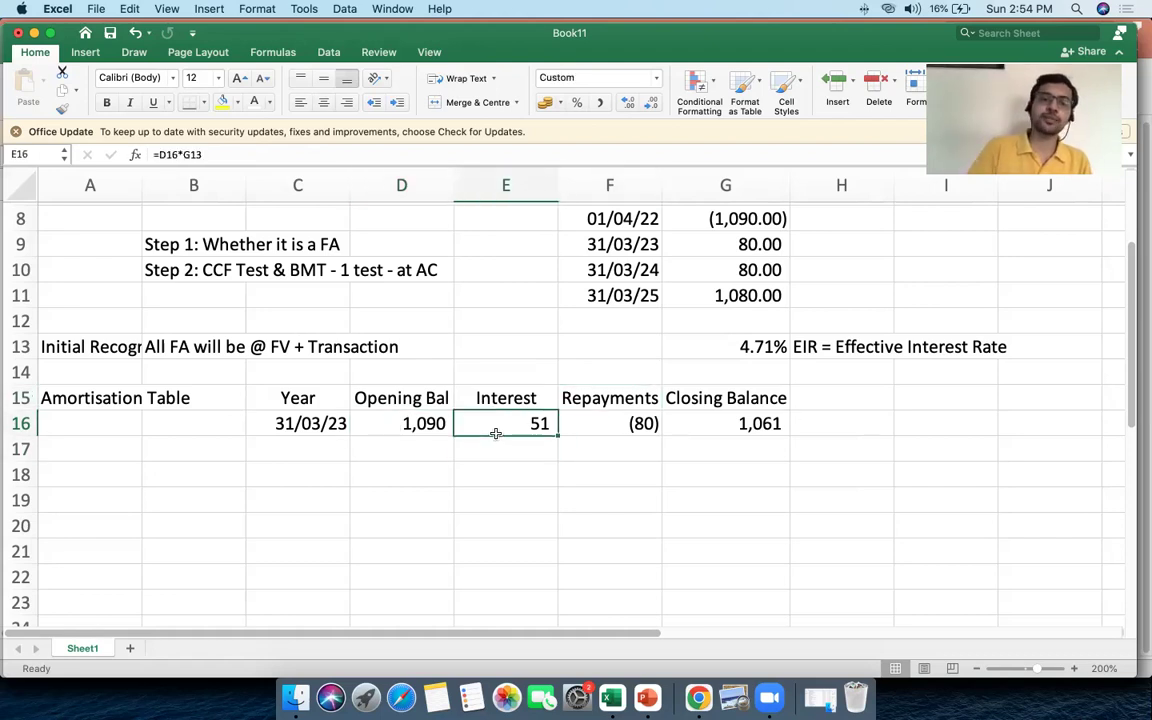
double_click(495, 432)
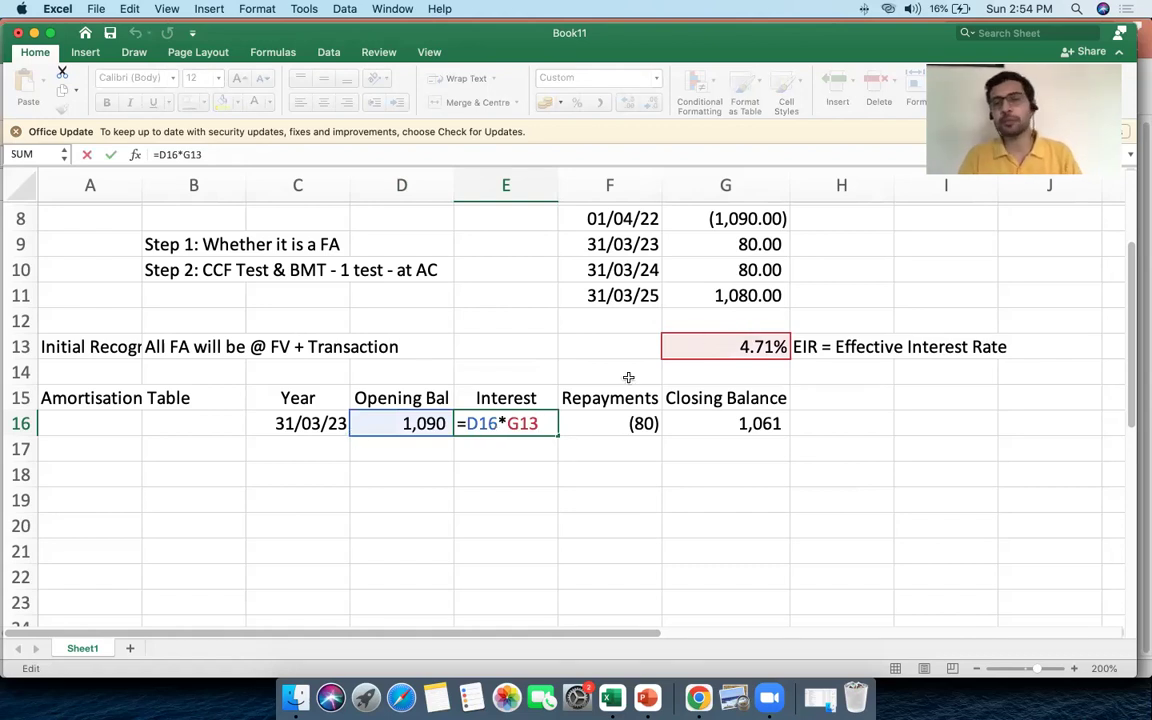
left_click(488, 398)
left_click(515, 425)
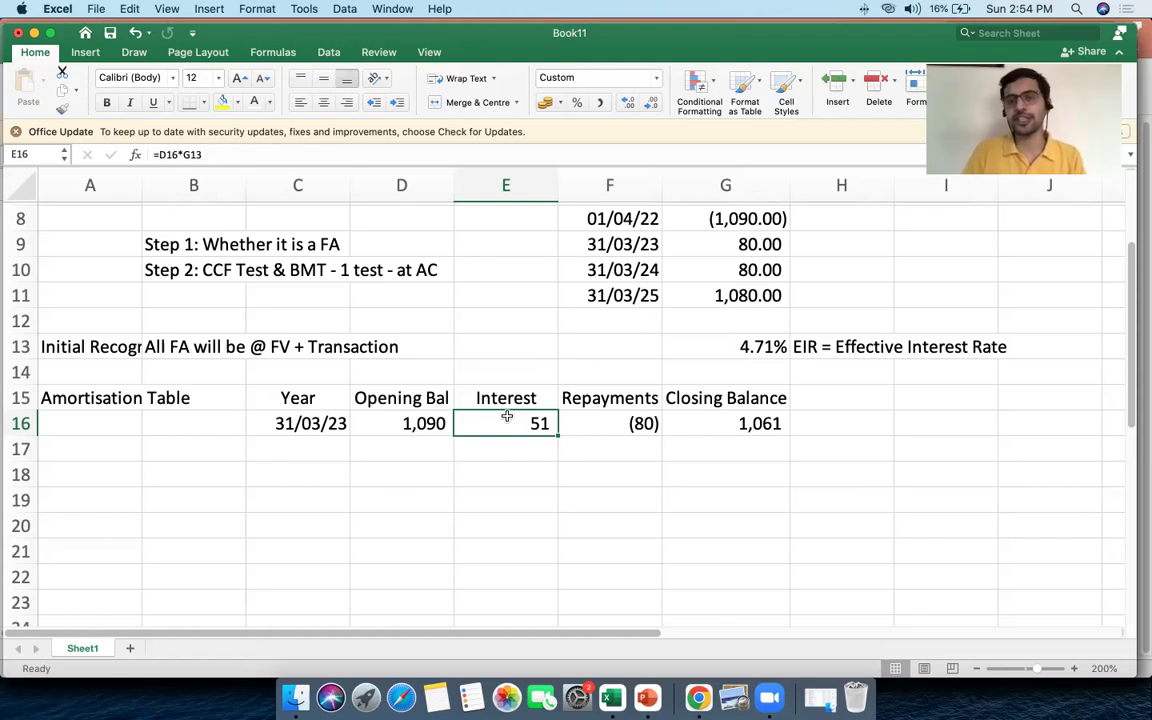
Enter the date 31/03/2024 in C17 as the second year of the amortisation table.
left_click(609, 415)
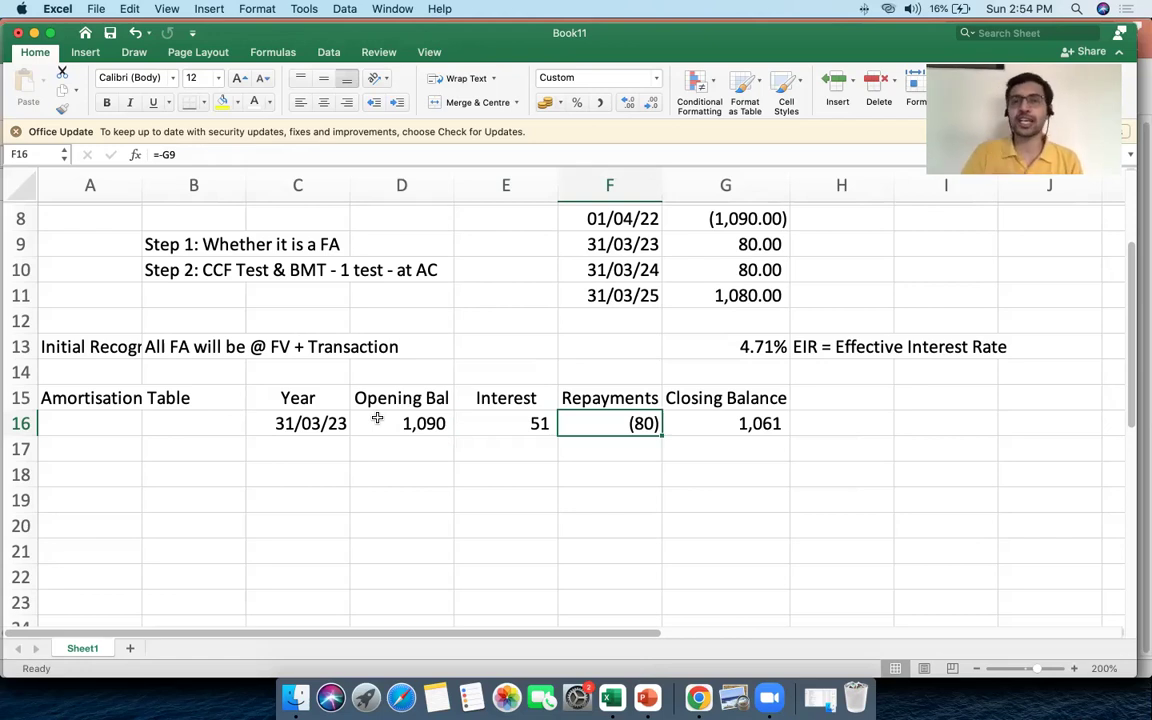
left_click(690, 416)
left_click(314, 448)
type("31/30/")
key("BackSpace")
key("BackSpace")
key("BackSpace")
type("03/202")
type("4")
left_click(378, 447)
left_click(332, 447)
Link the second year's opening balance in D17 to the first year's closing balance with =G16.
left_click(381, 450)
type("=")
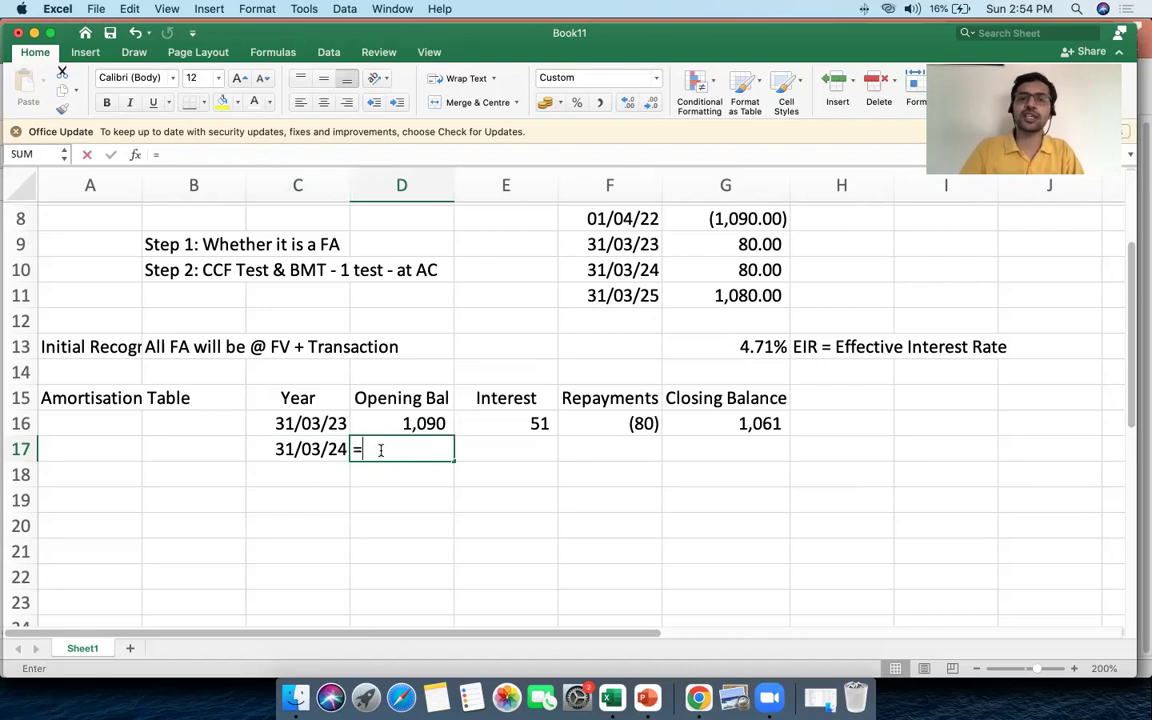
left_click(727, 423)
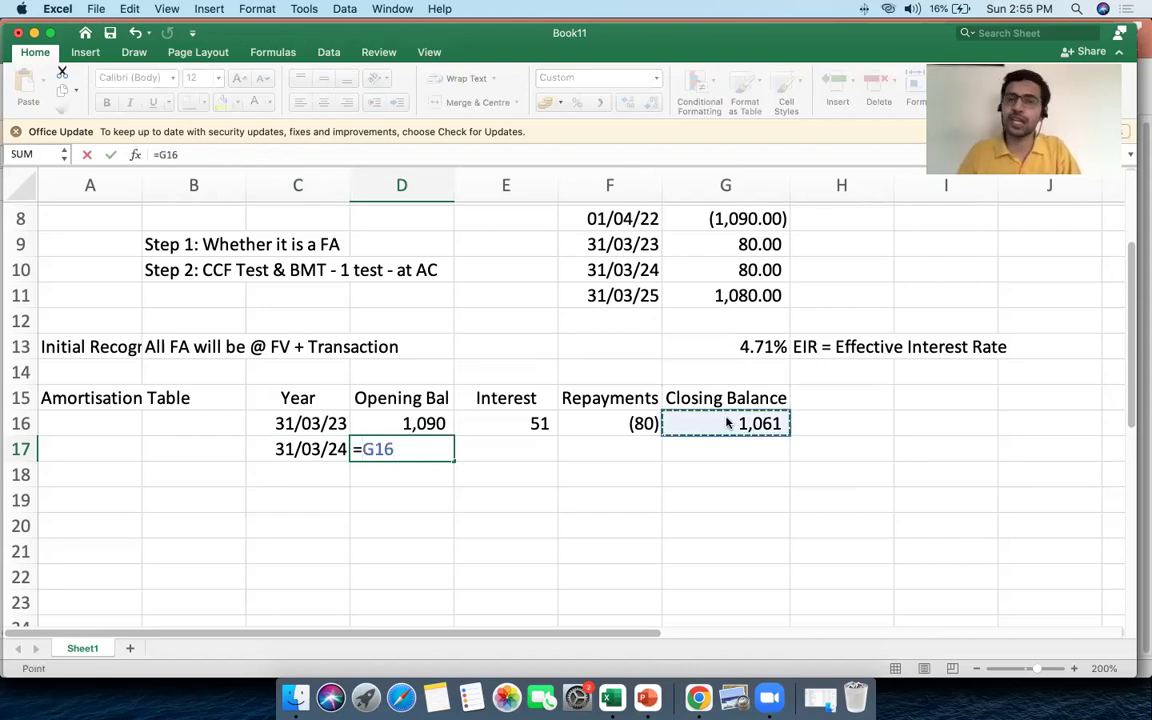
key("Tab")
left_click(387, 450)
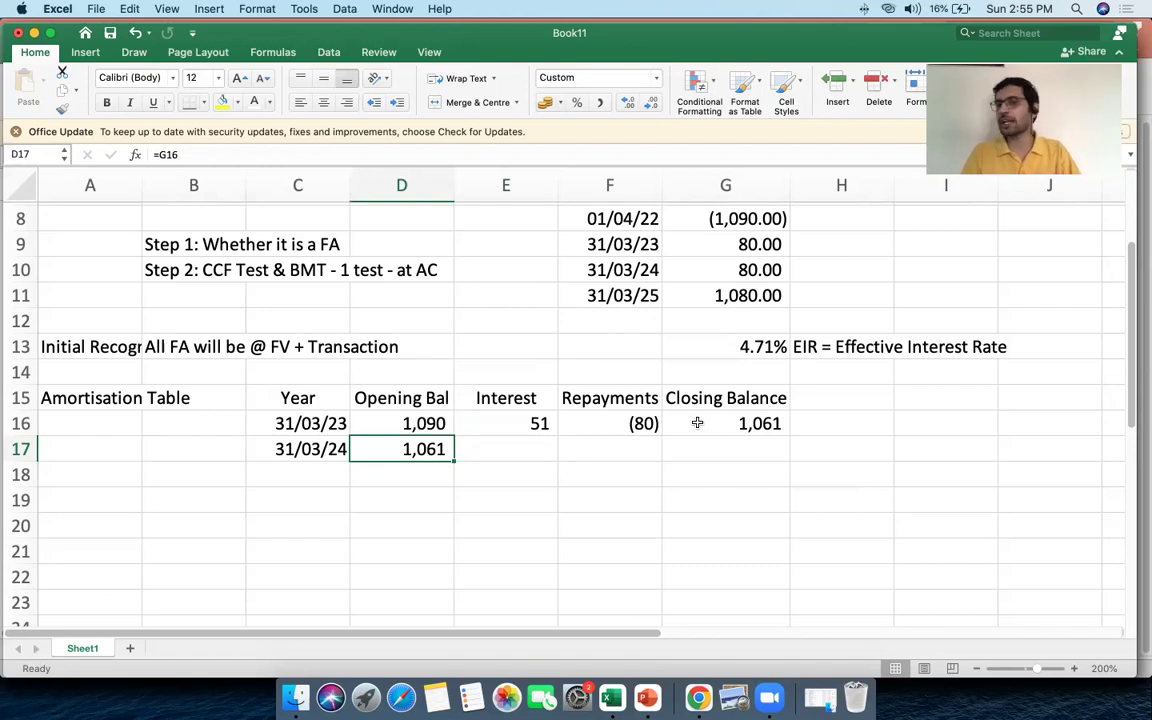
Calculate the second year's interest in E17 from the opening balance and effective interest rate with =D17*G13.
left_click(537, 451)
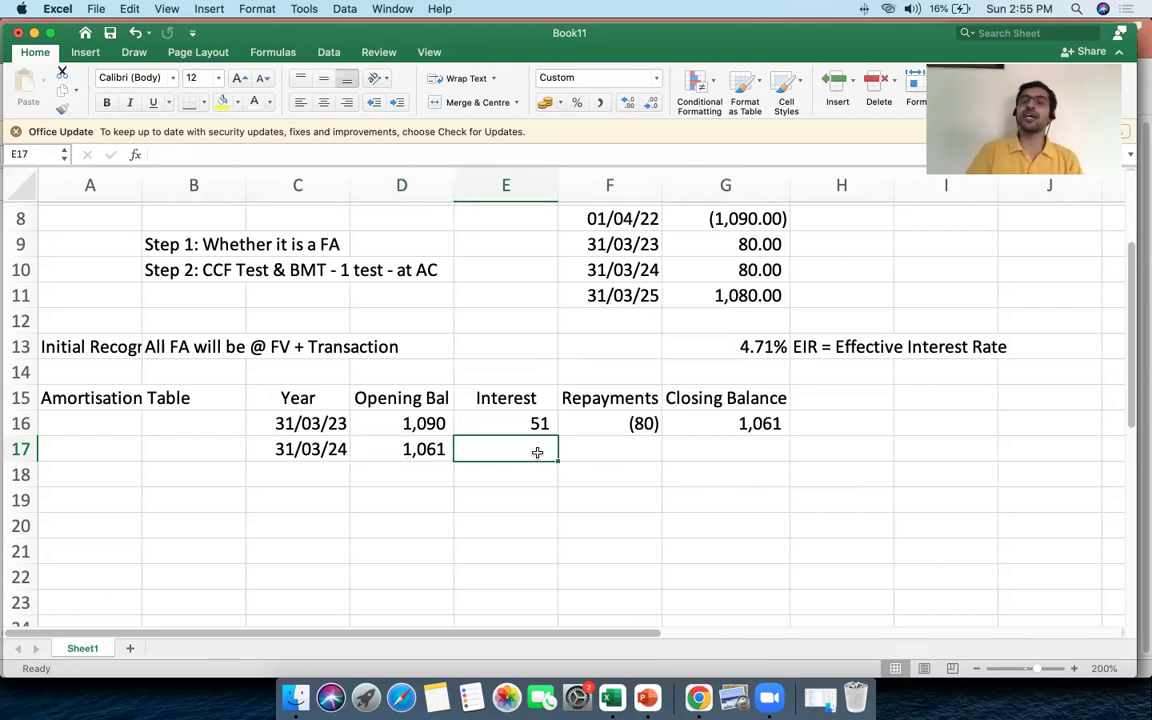
type("=")
key("Left")
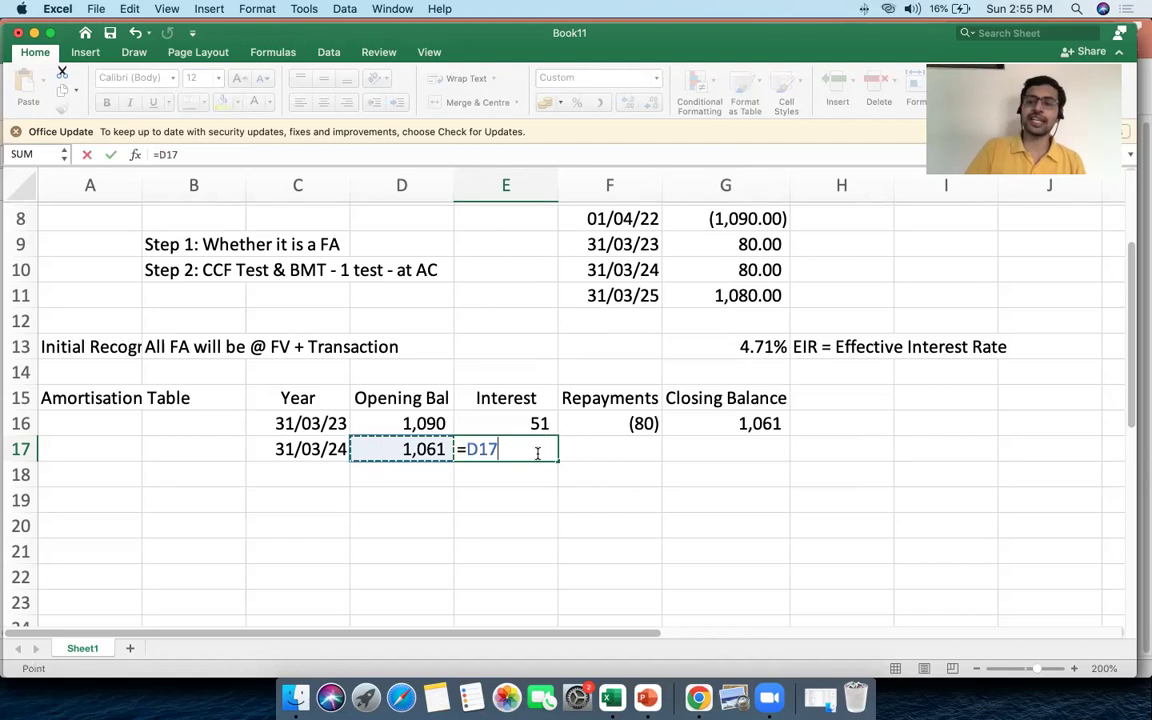
type("*")
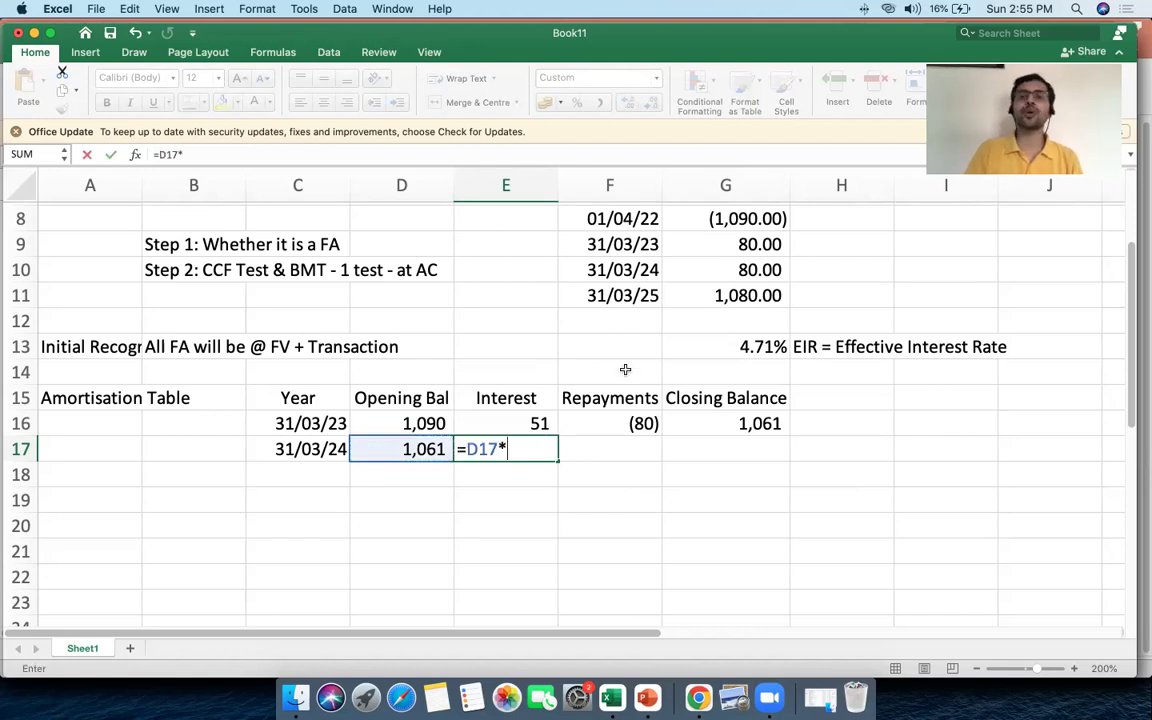
left_click(705, 351)
key("Return")
left_click(488, 447)
left_click(396, 449)
left_click(513, 449)
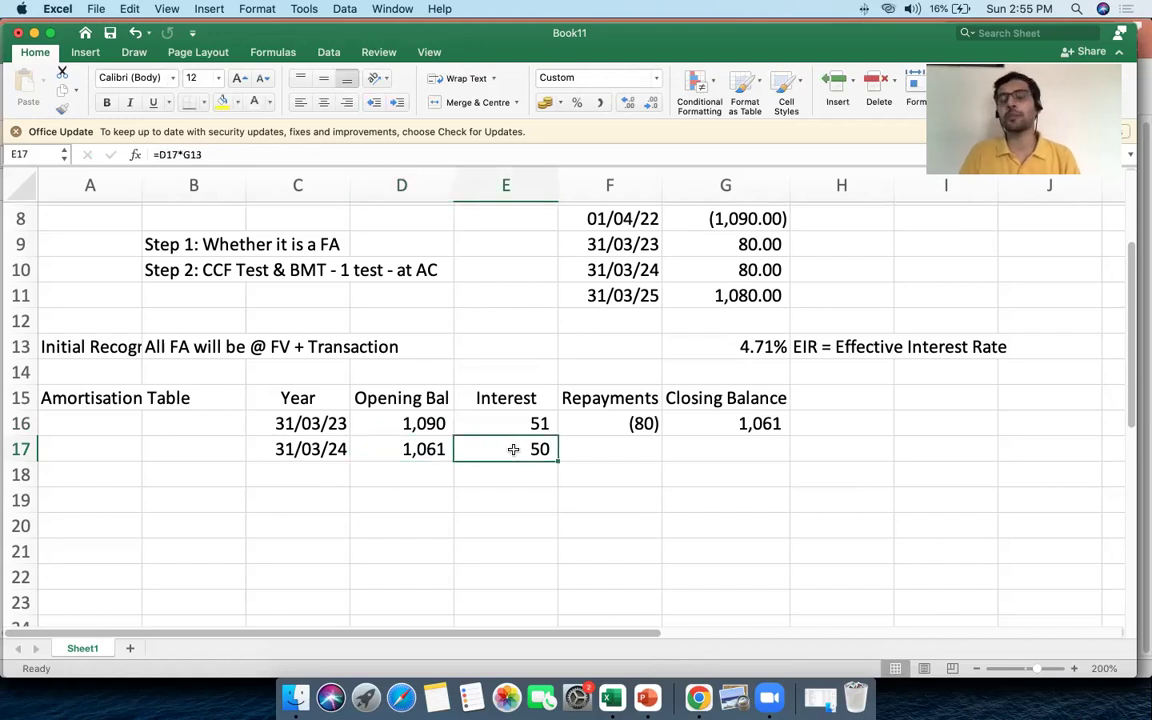
Enter =-G10 in F17 as the second year's repayment and check the sum of D17:E17 against it.
left_click(603, 450)
type("=-")
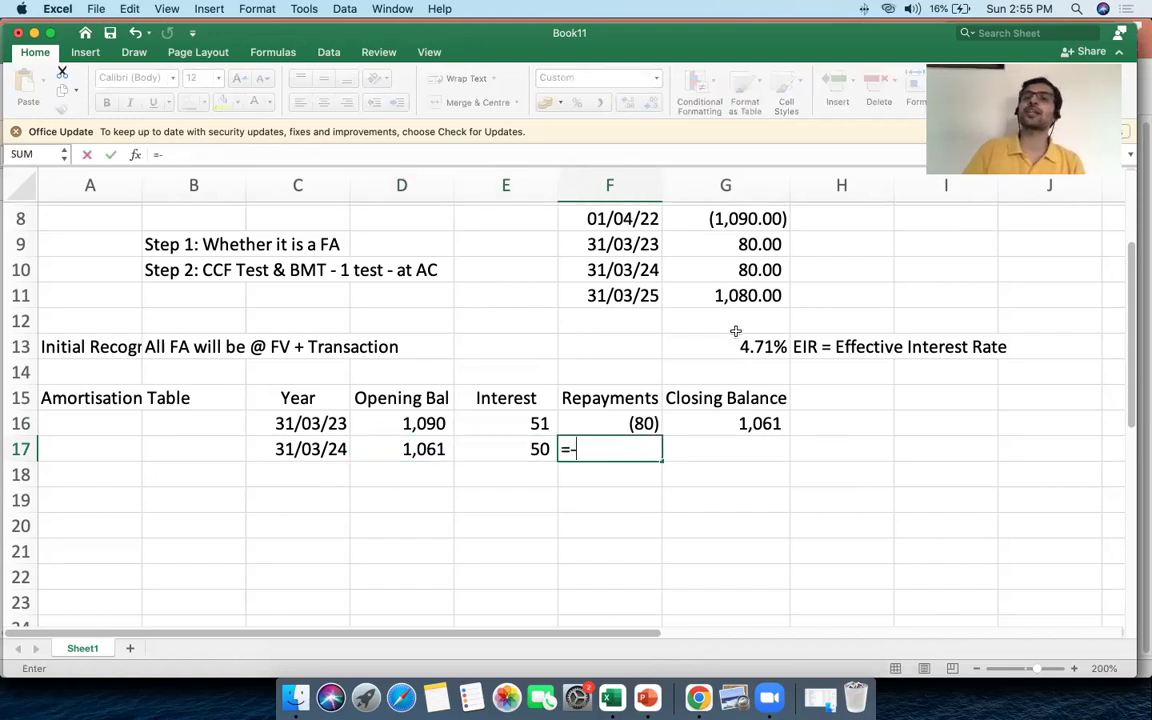
left_click(737, 275)
key("Return")
left_click(614, 443)
left_click_drag(406, 452, 512, 452)
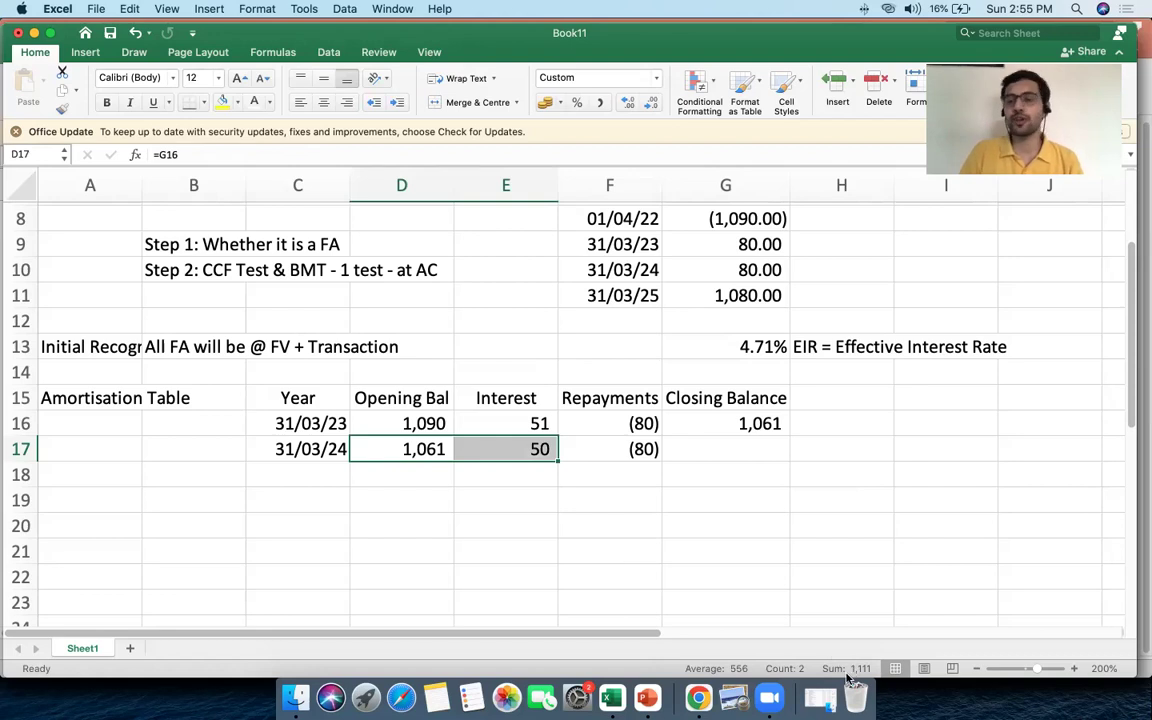
left_click(610, 450)
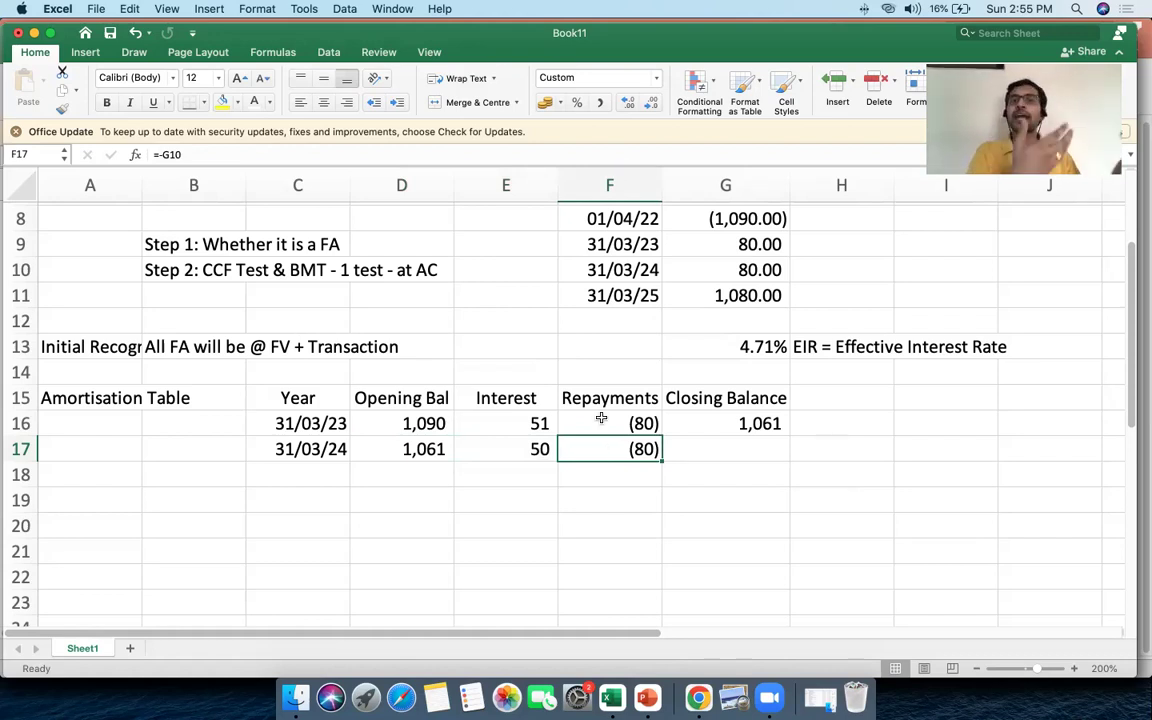
Copy the closing balance formula from G16 down to G17 and check it against the second year's figures.
left_click(720, 449)
key("ctrl+d")
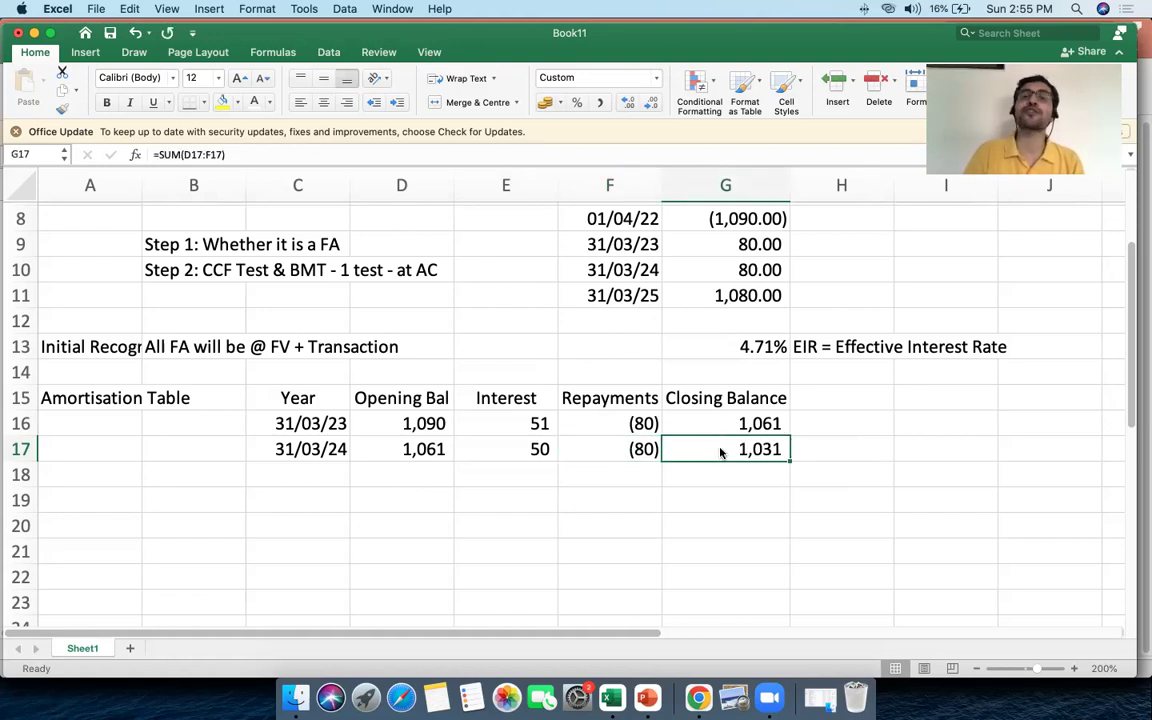
double_click(720, 452)
key("Escape")
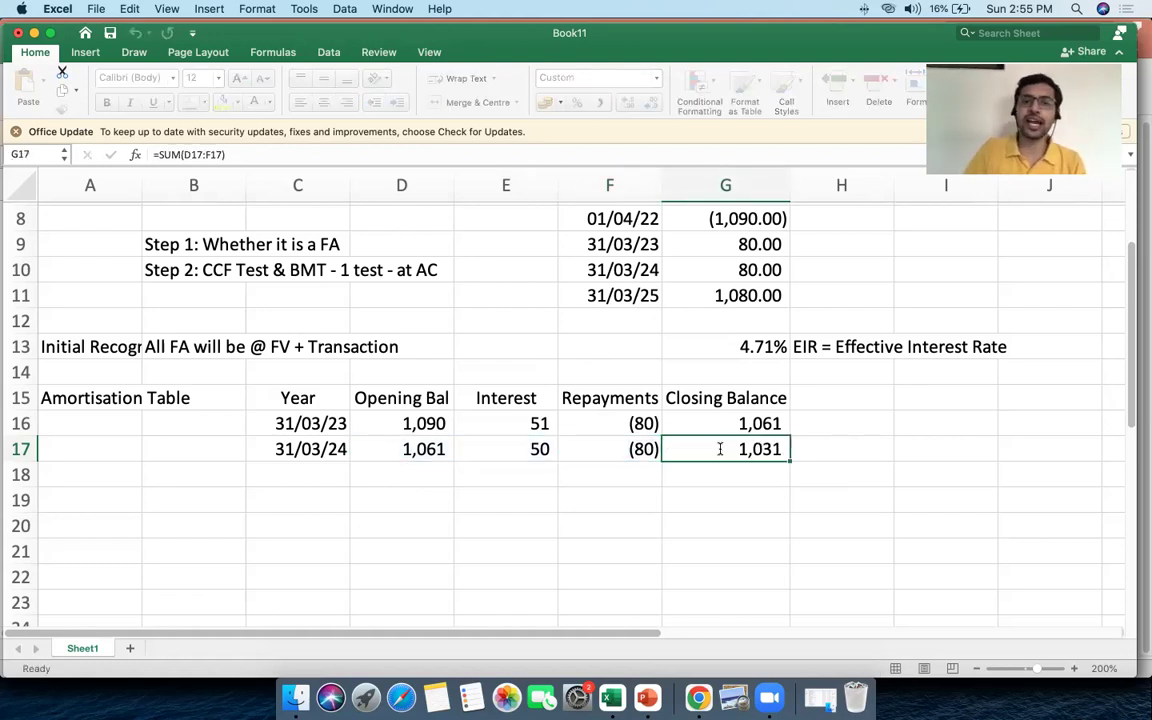
left_click_drag(404, 443, 518, 440)
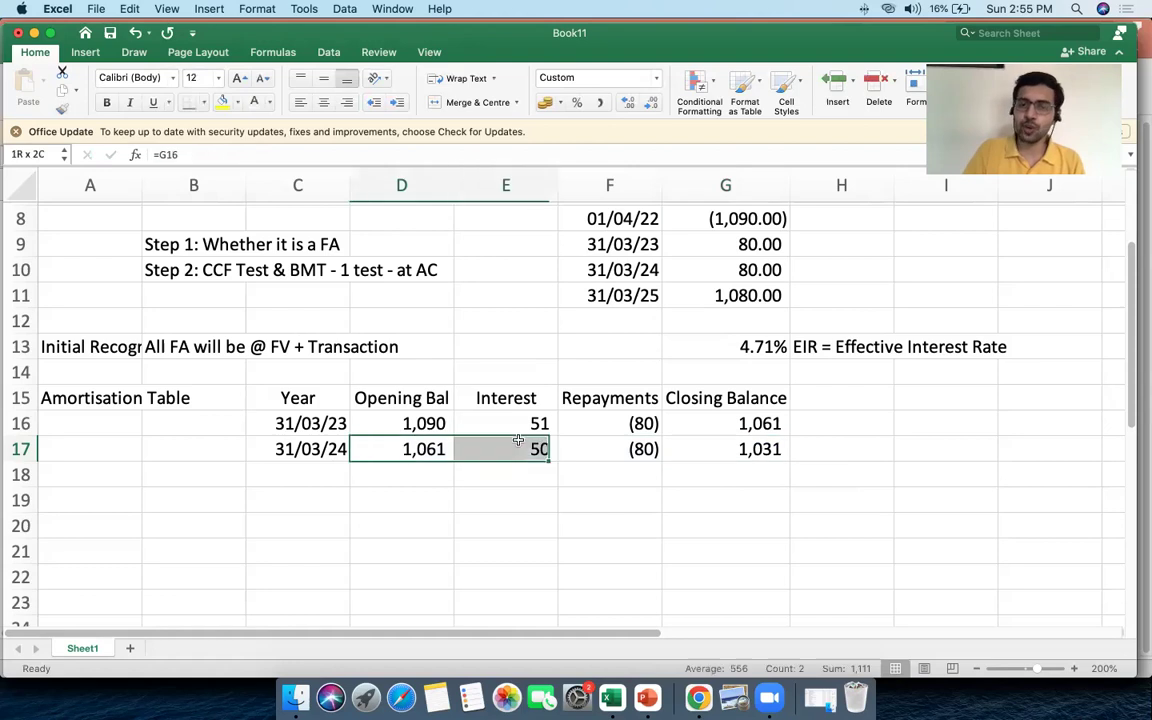
left_click(579, 450)
left_click(700, 451)
Enter the date 31/03/2025 in C18 as the third year of the amortisation table.
left_click(334, 473)
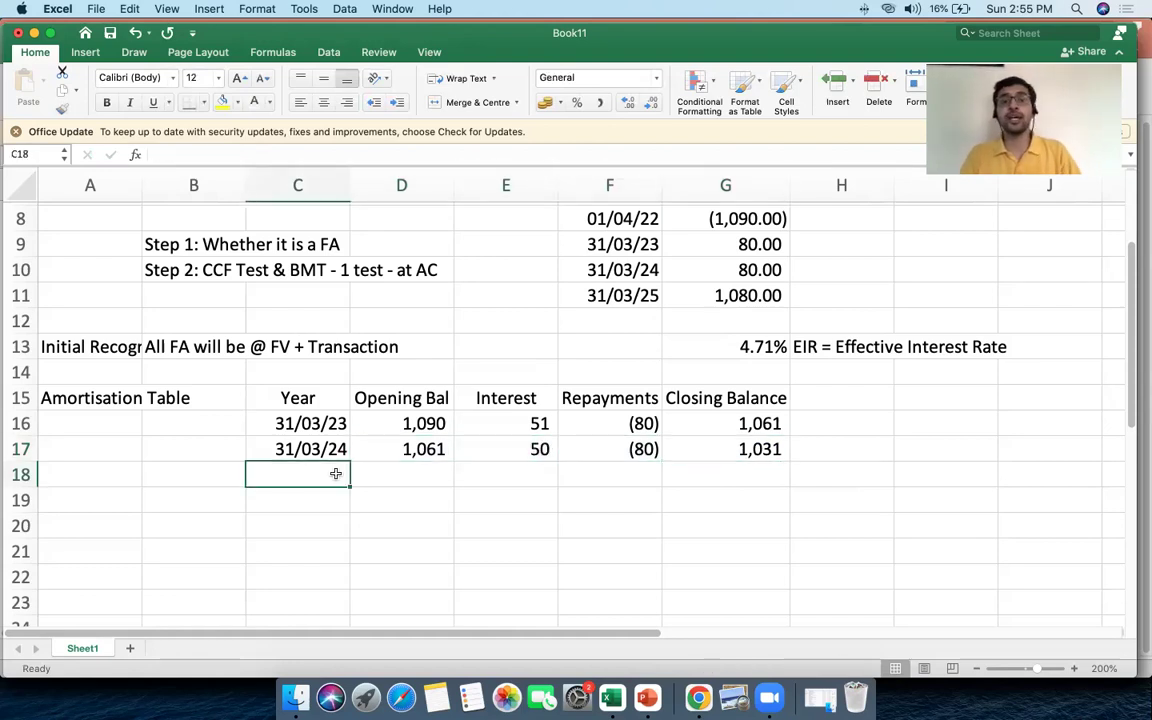
type("31/30/")
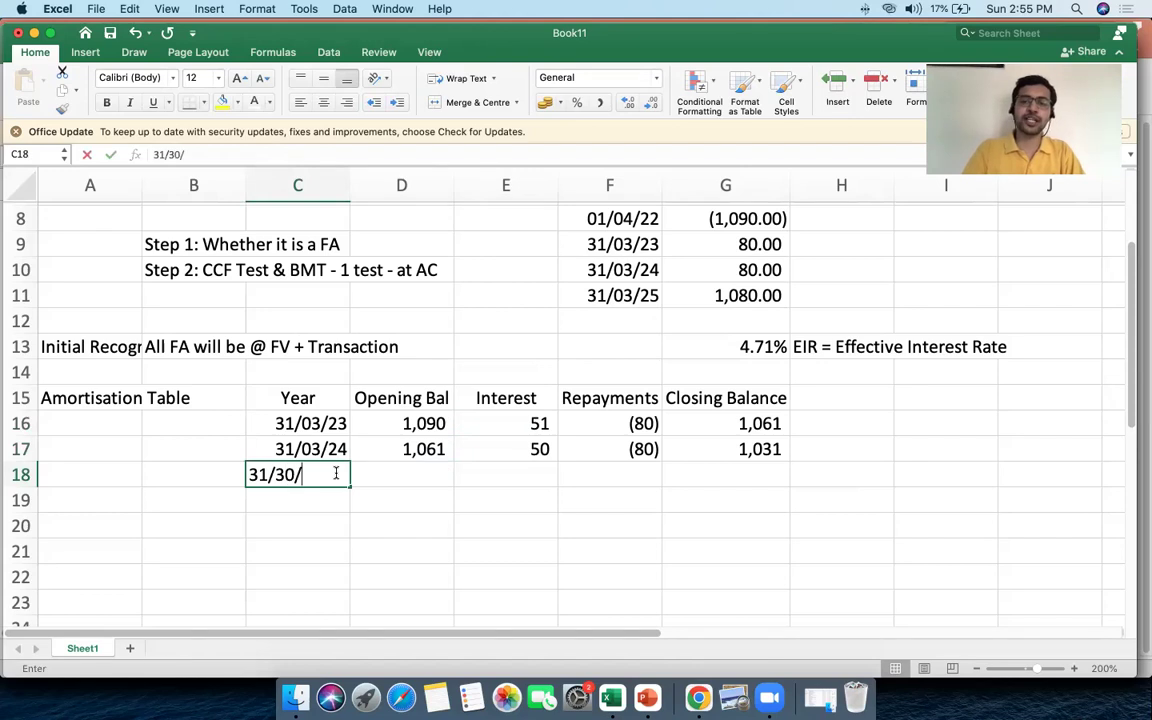
type("2025")
key("Tab")
left_click(280, 474)
double_click(281, 474)
key("BackSpace")
key("Right")
type("3")
Link the third year's opening balance in D18 to the second year's closing balance with =G17.
left_click(409, 487)
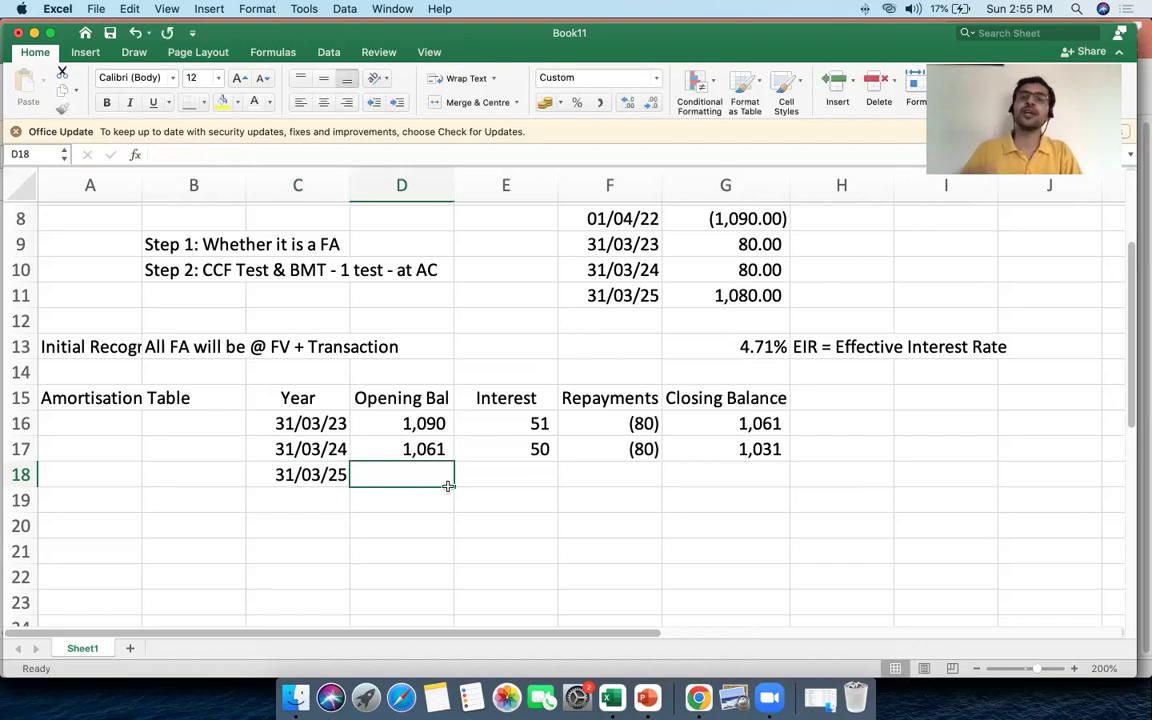
type("=")
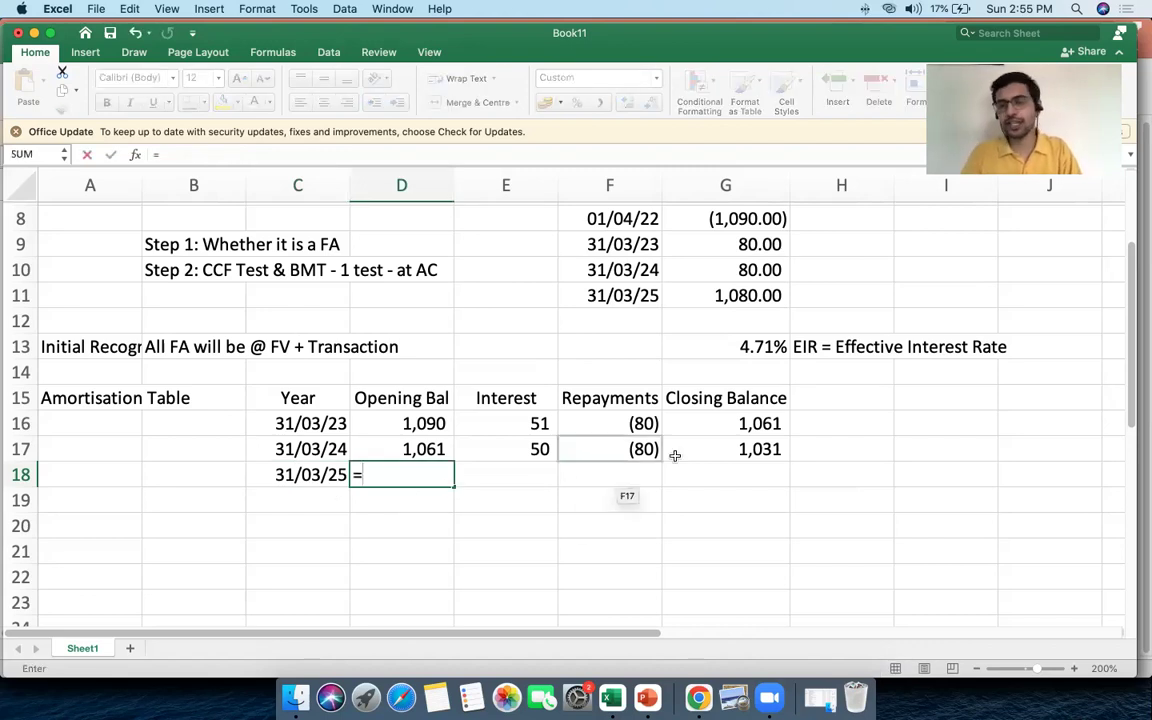
left_click(708, 455)
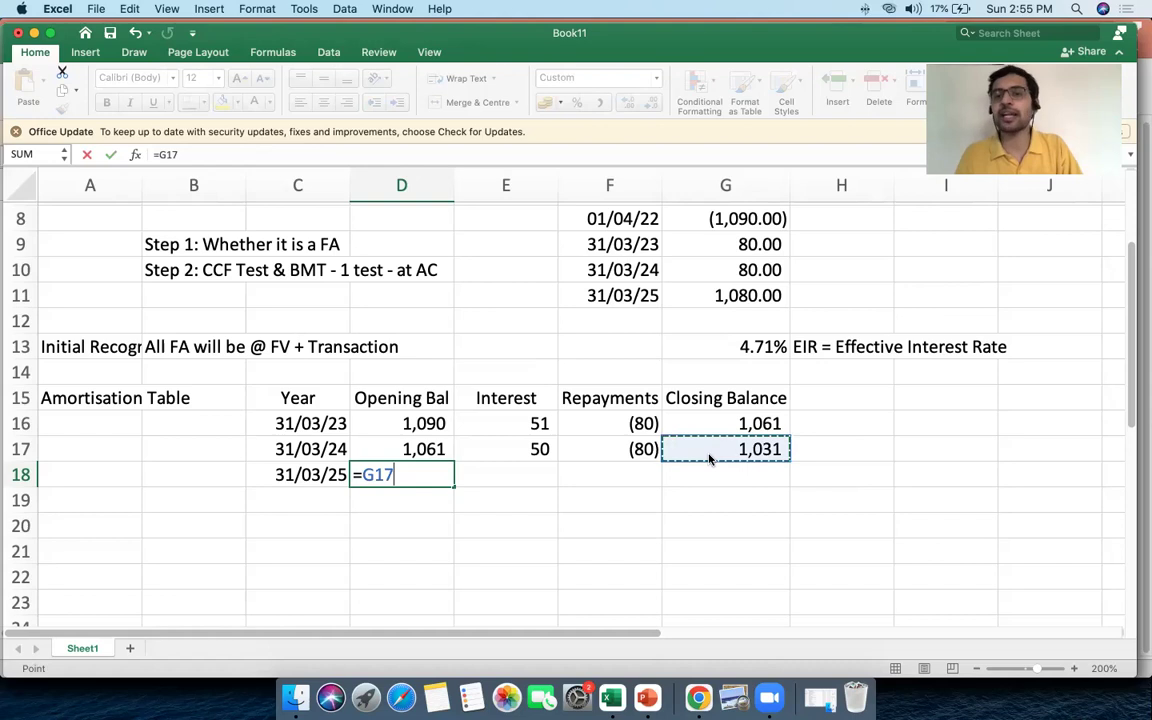
key("Tab")
left_click(425, 478)
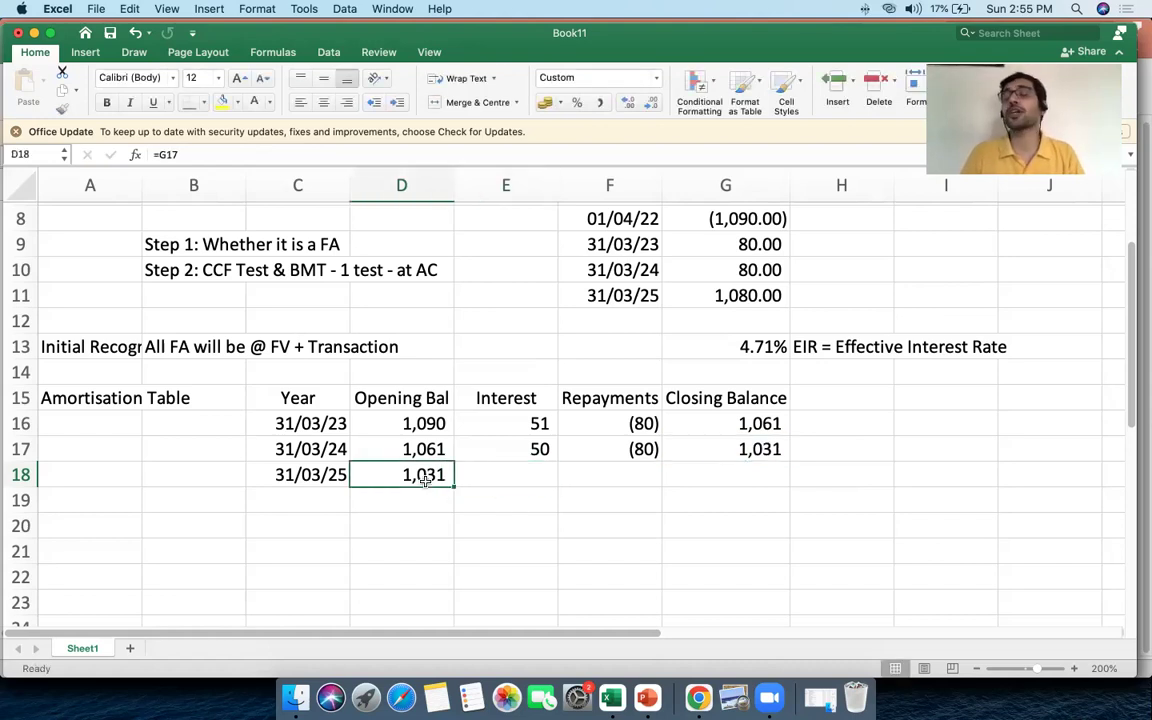
Calculate the third year's interest in E18 from the opening balance and effective interest rate with =D18*G13.
left_click(460, 473)
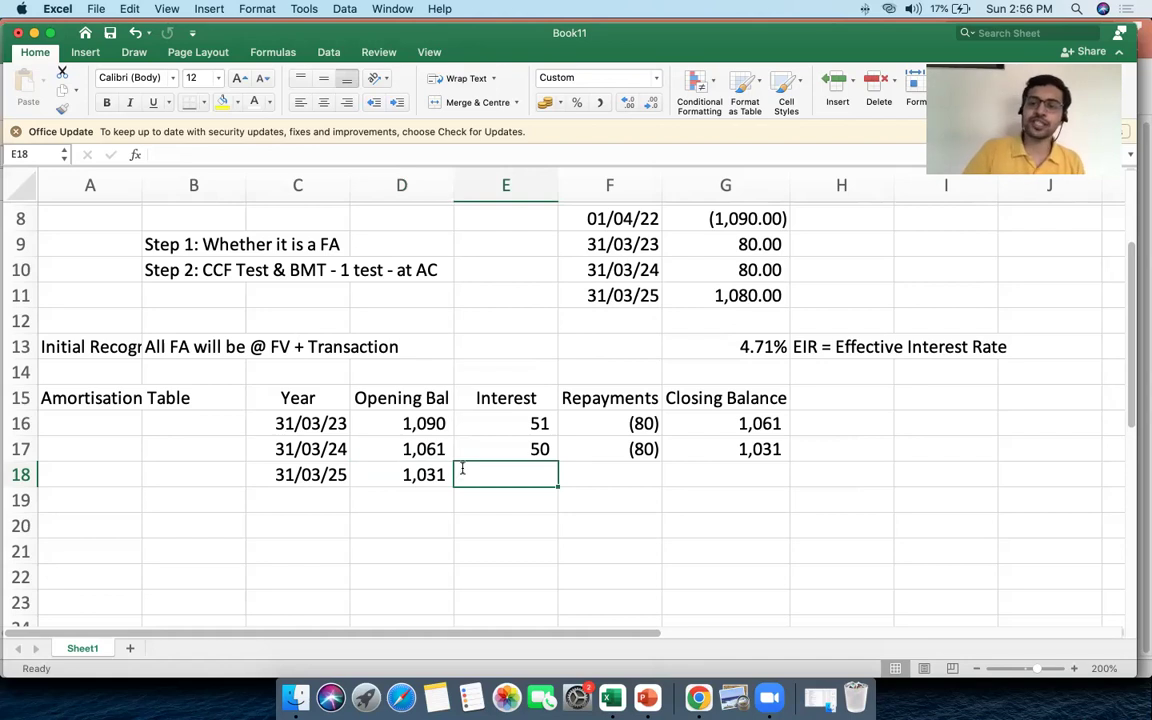
type("=")
key("Left")
type("*")
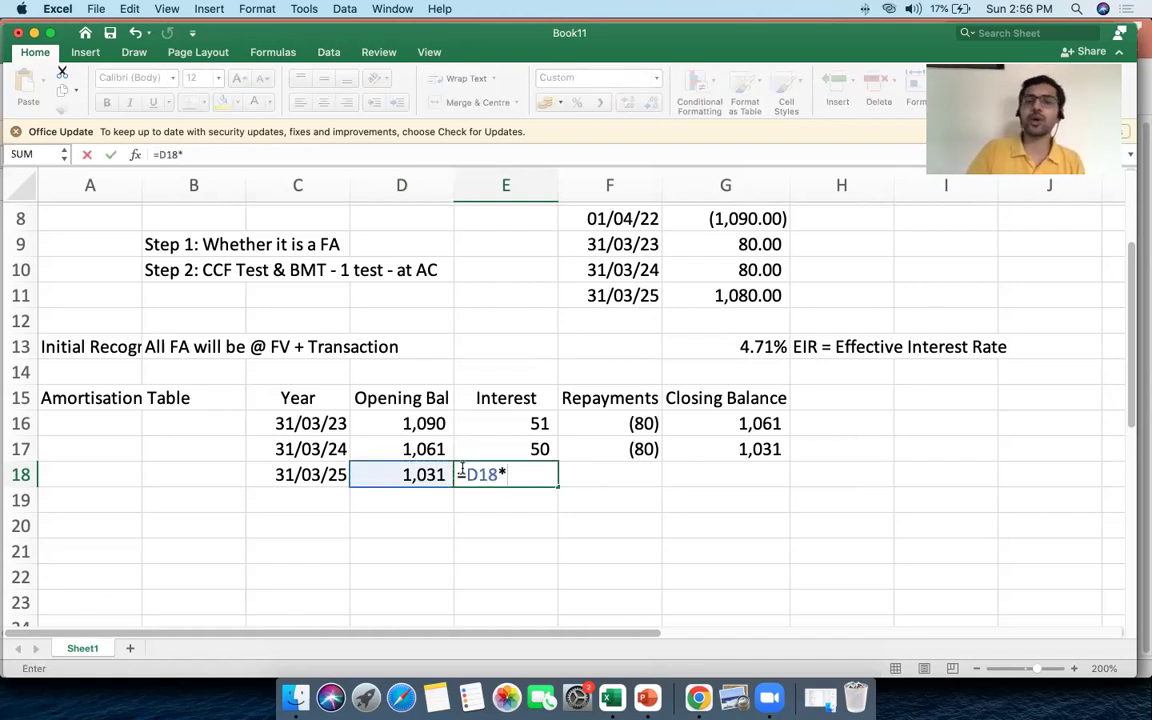
left_click(760, 347)
key("Return")
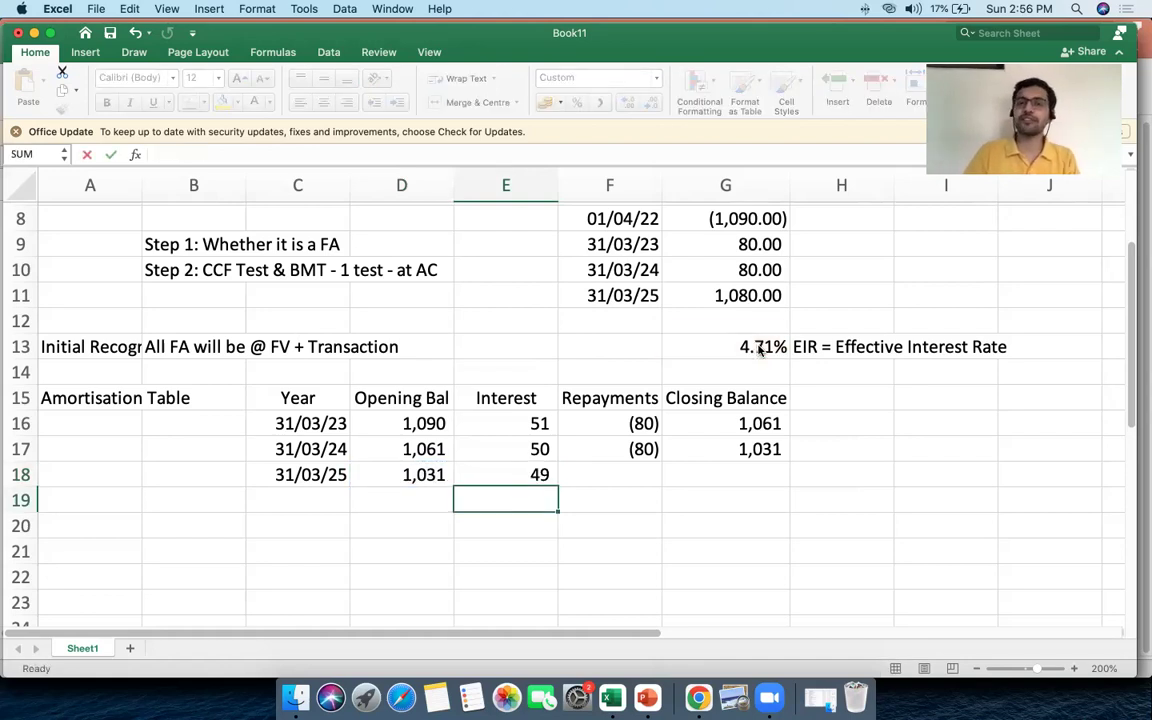
double_click(466, 476)
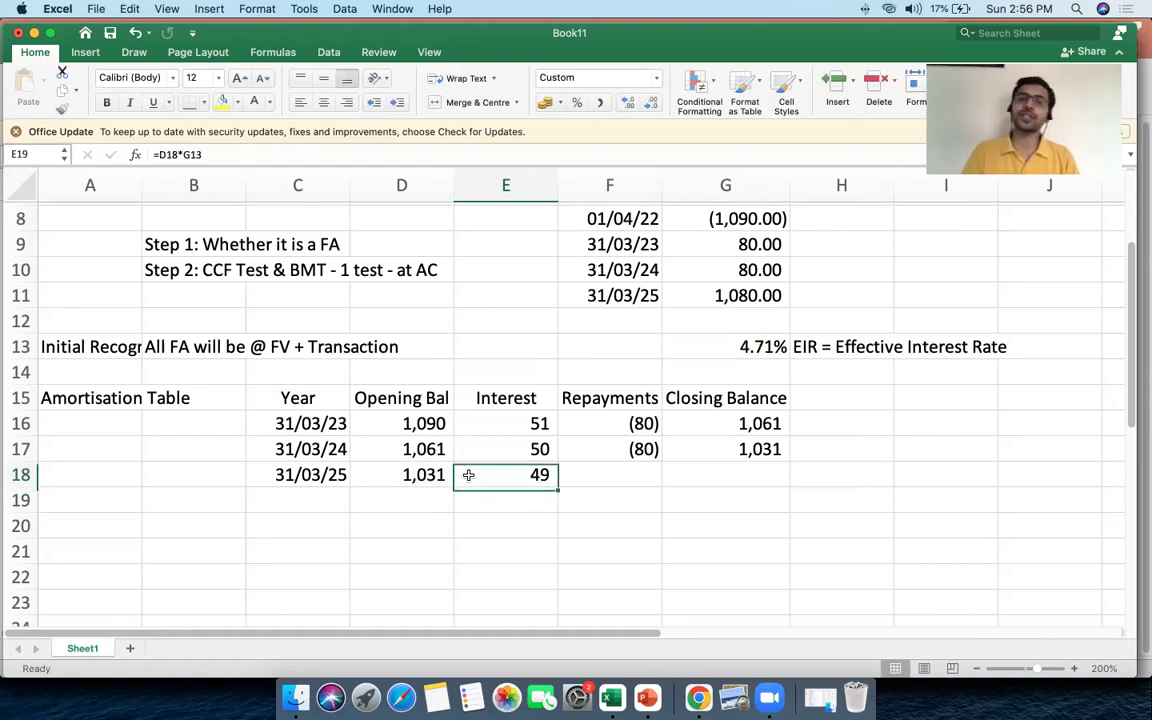
key("Escape")
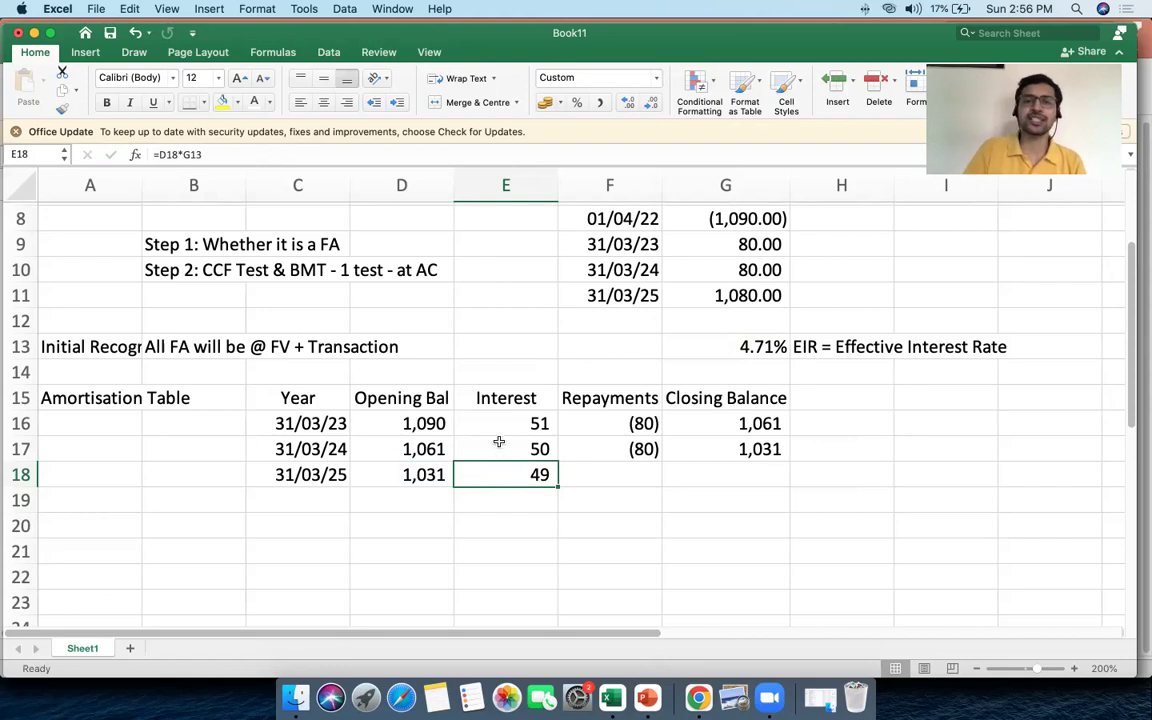
Show the interest amounts in E16:E18 with two decimal places and compare them from year to year.
left_click_drag(499, 432, 500, 477)
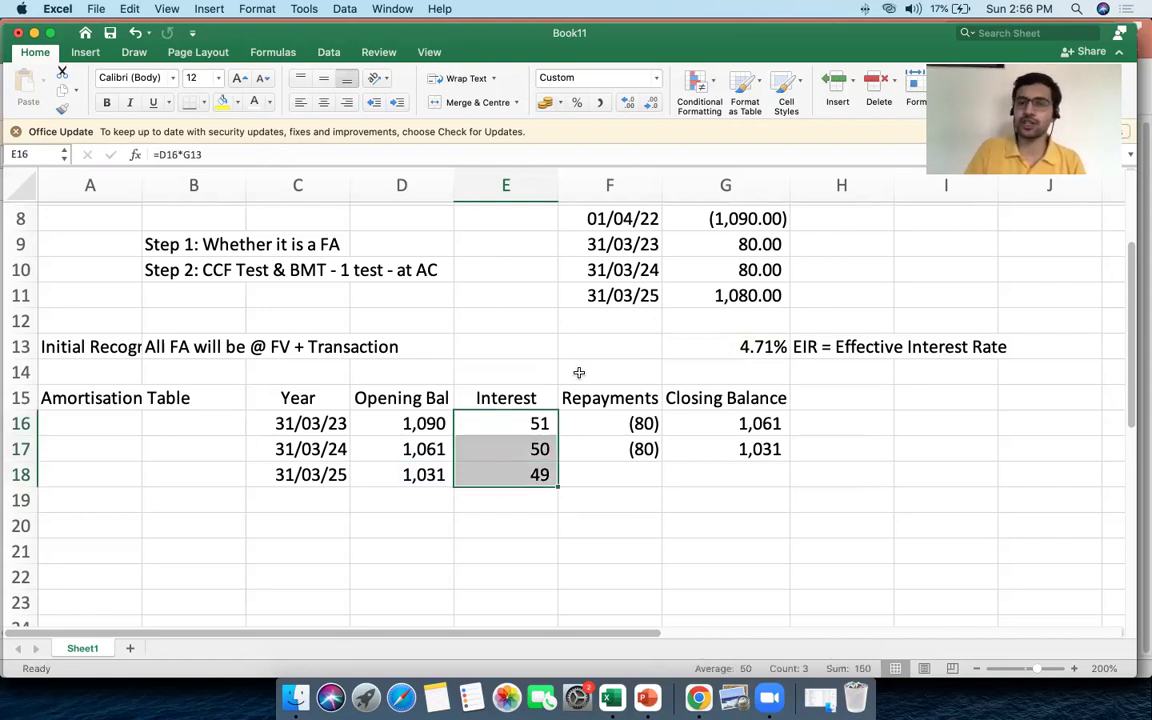
left_click(628, 104)
left_click(628, 104)
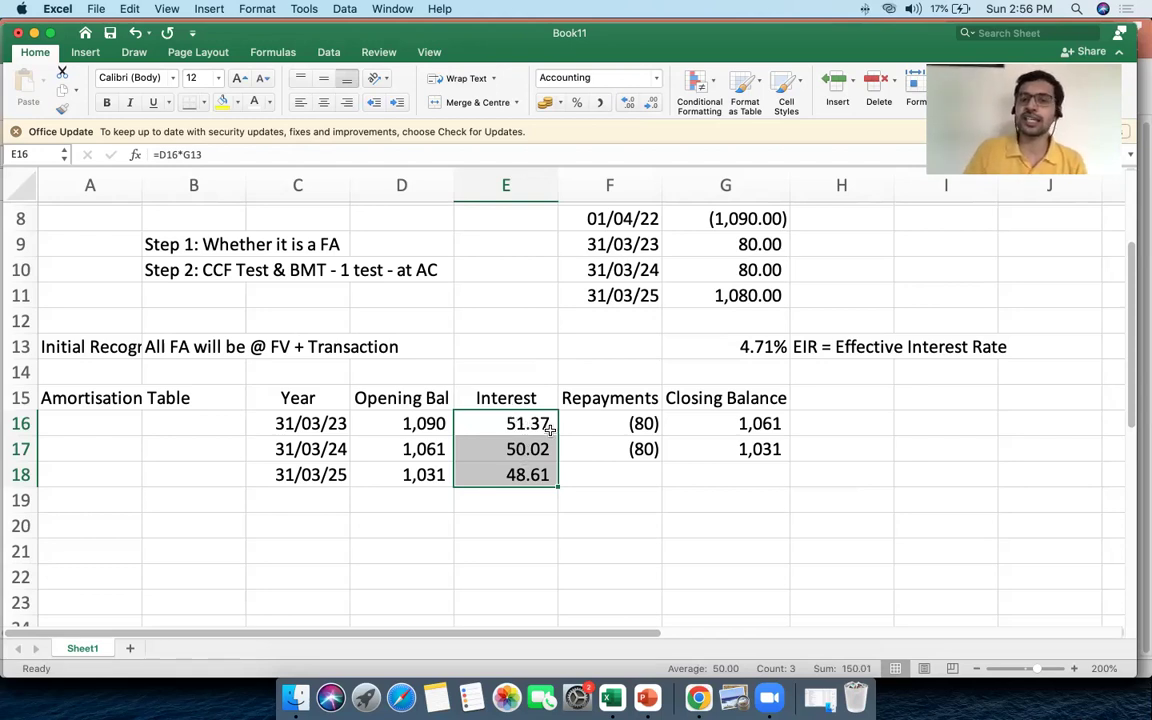
left_click_drag(540, 424, 530, 449)
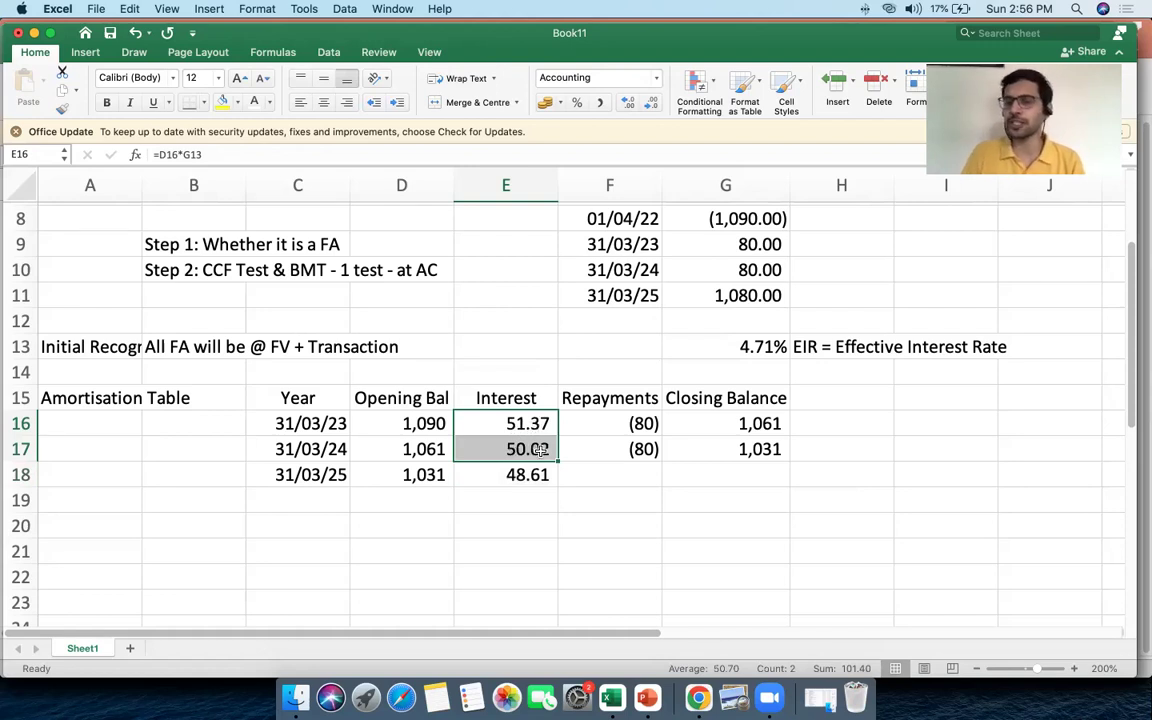
left_click_drag(530, 449, 539, 474)
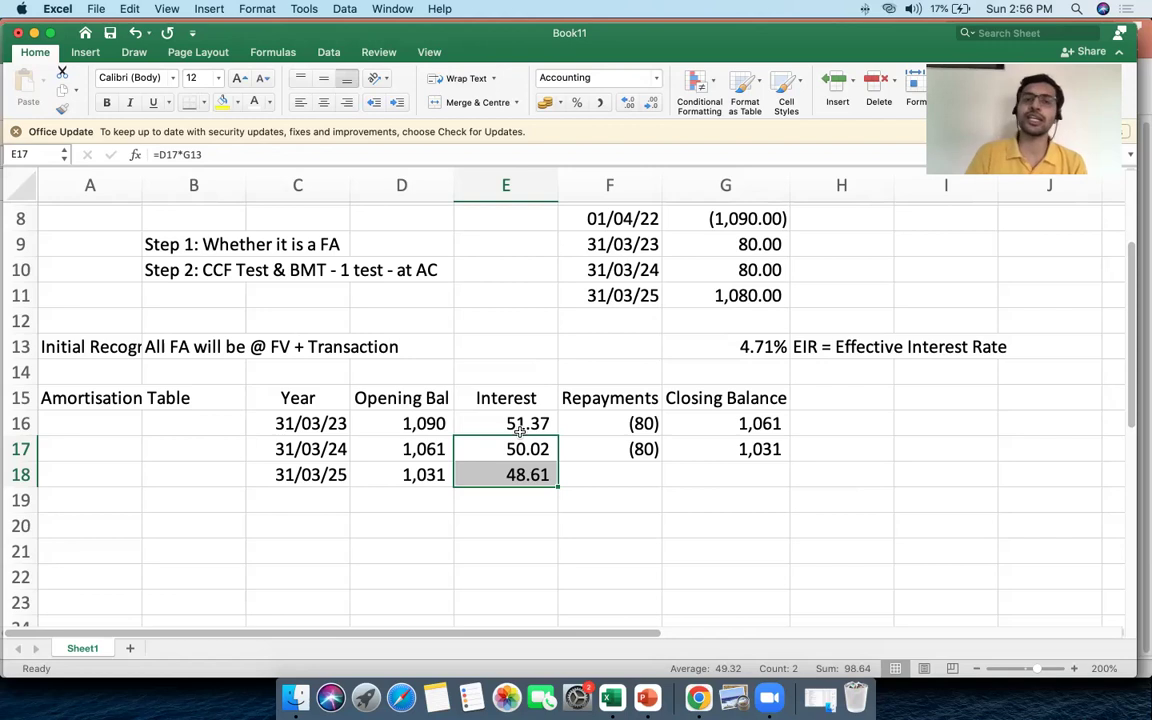
Enter =-G11 in F18 to show the final coupon and principal receipt as a negative repayment.
left_click(600, 470)
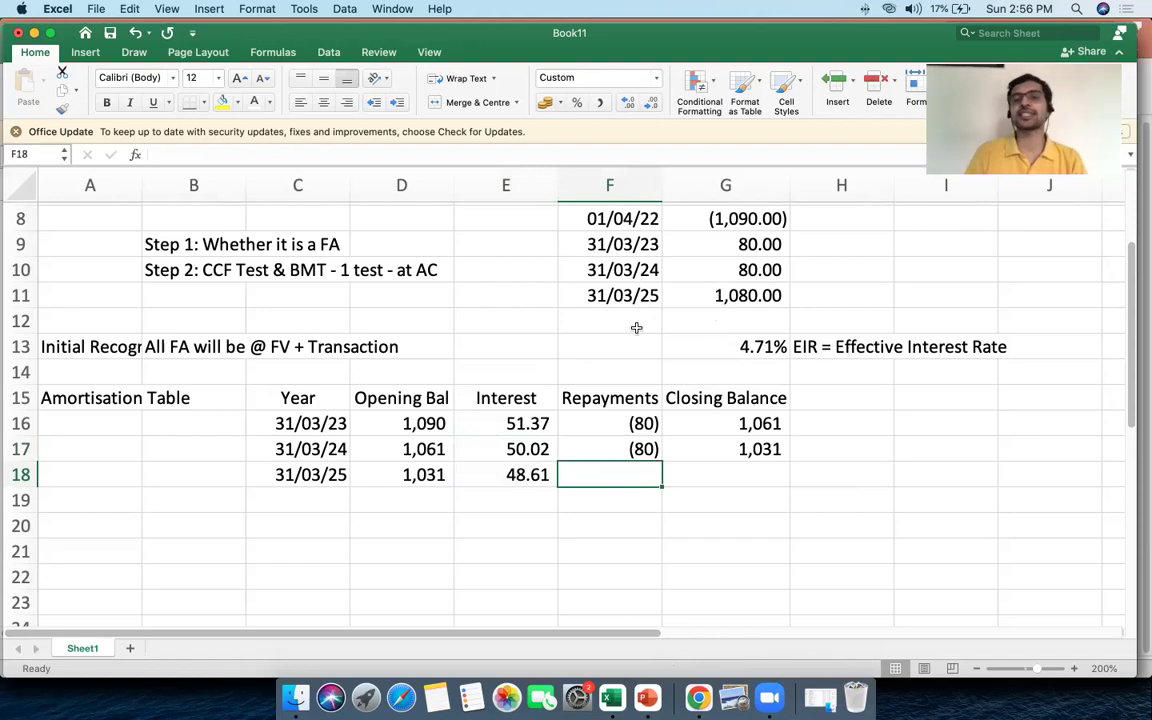
type("=-")
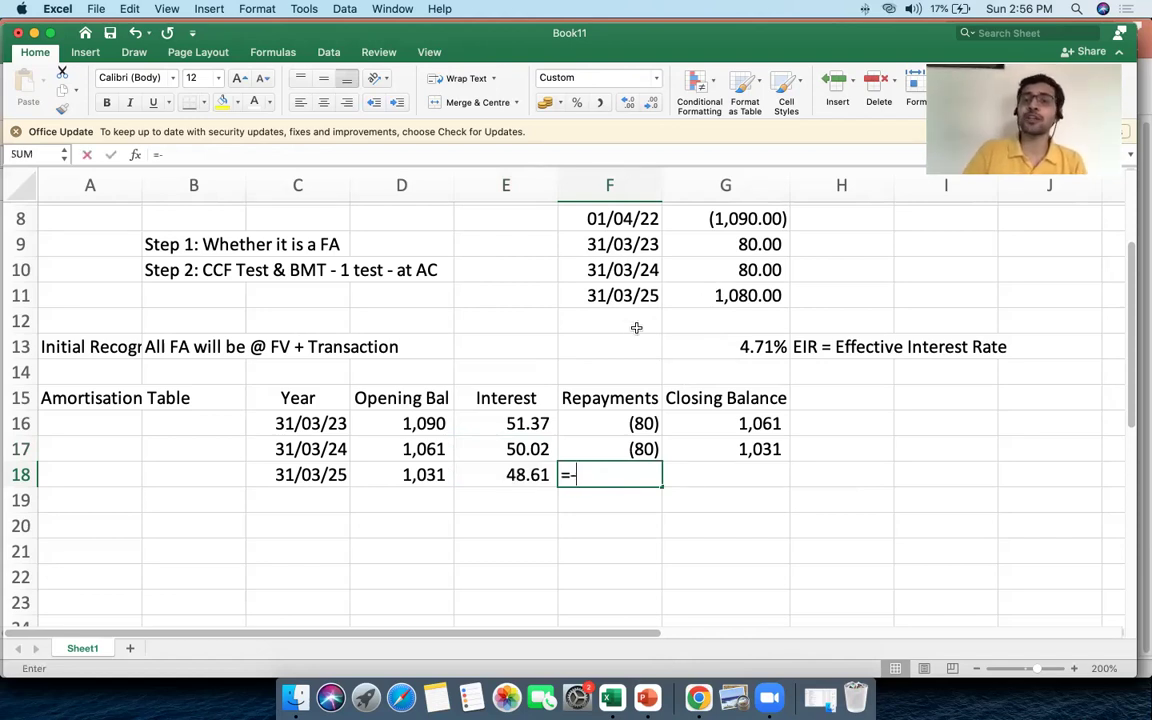
left_click(735, 296)
key("Return")
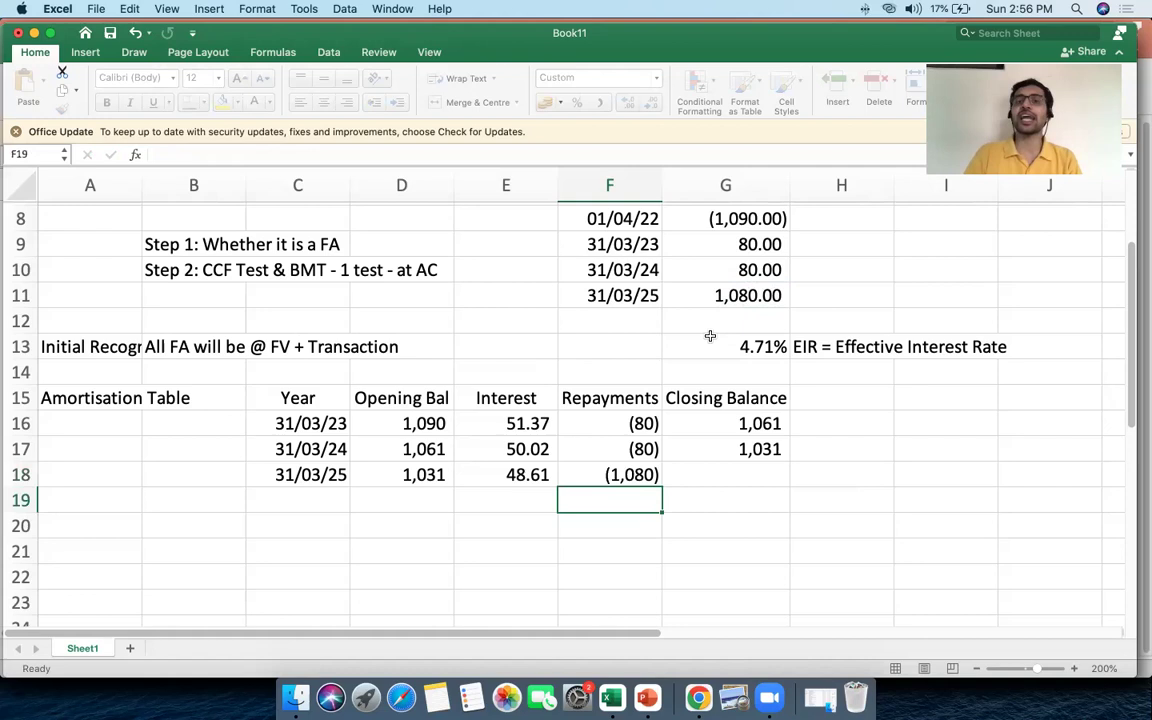
left_click(640, 470)
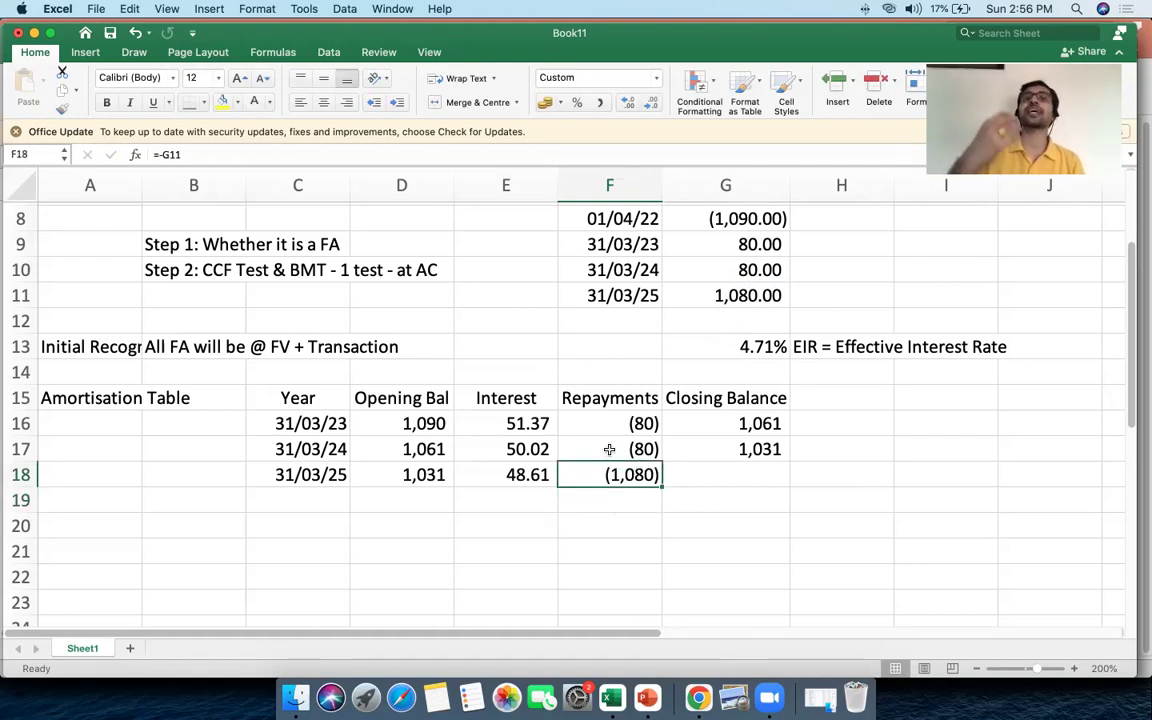
Calculate the third year's closing balance in G18 as the sum of D18:F18.
left_click(700, 472)
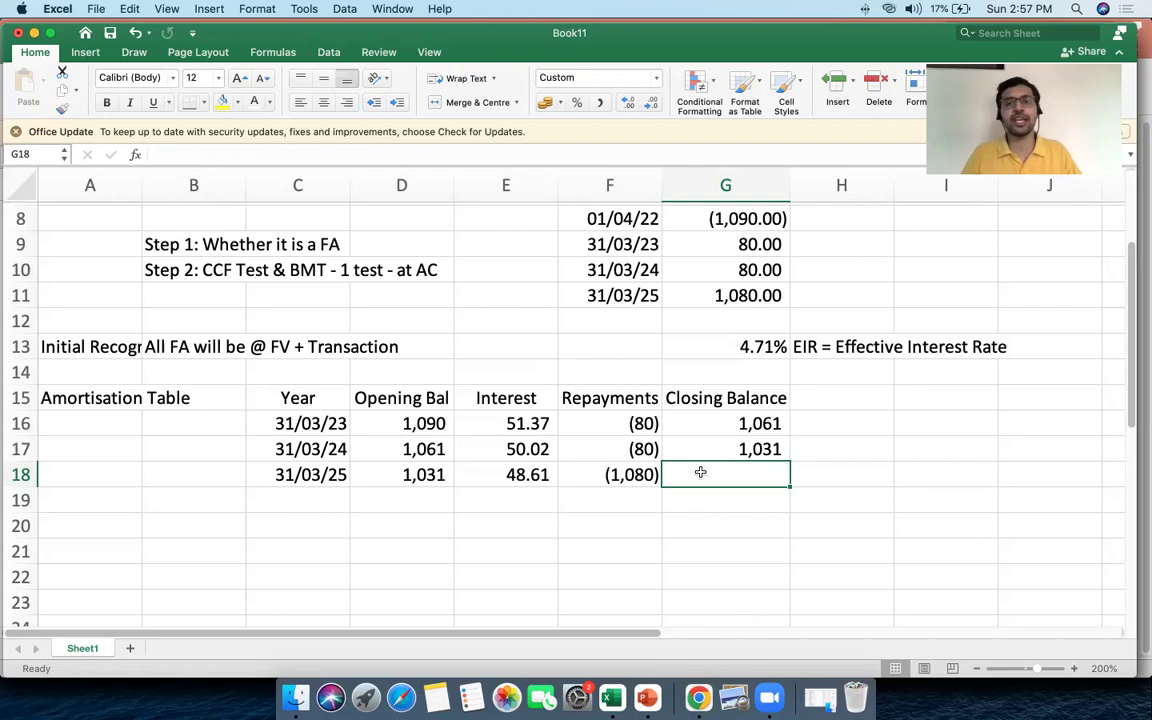
type("=sum(")
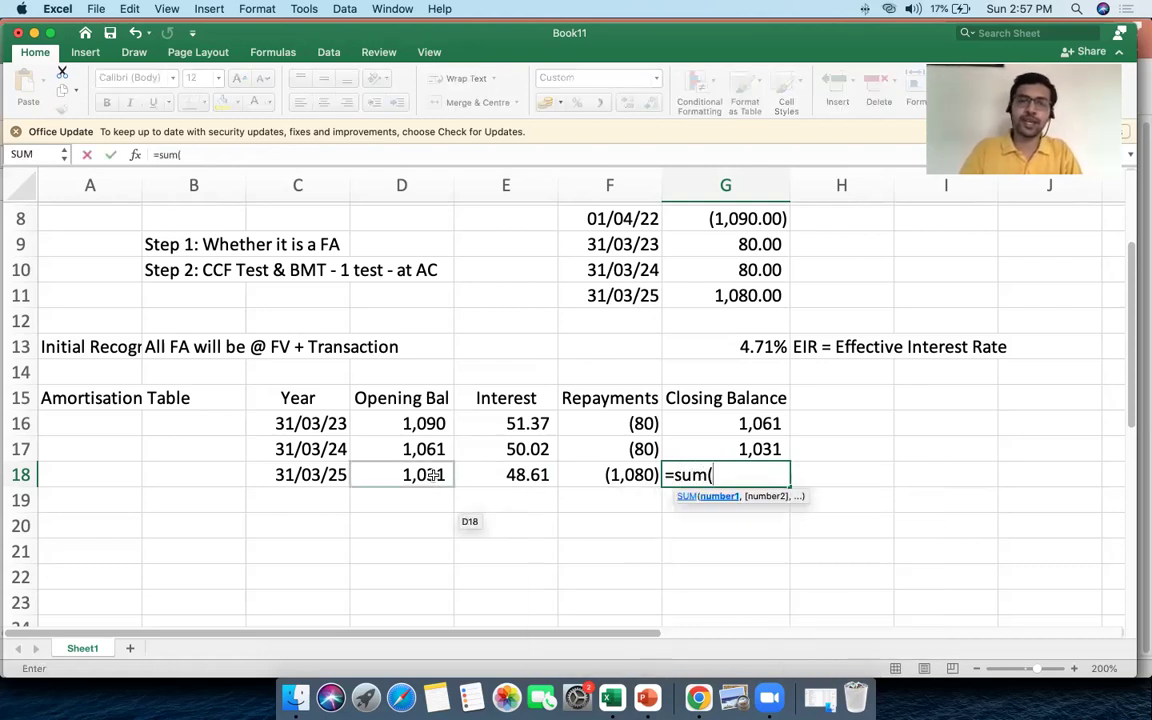
left_click_drag(422, 474, 601, 476)
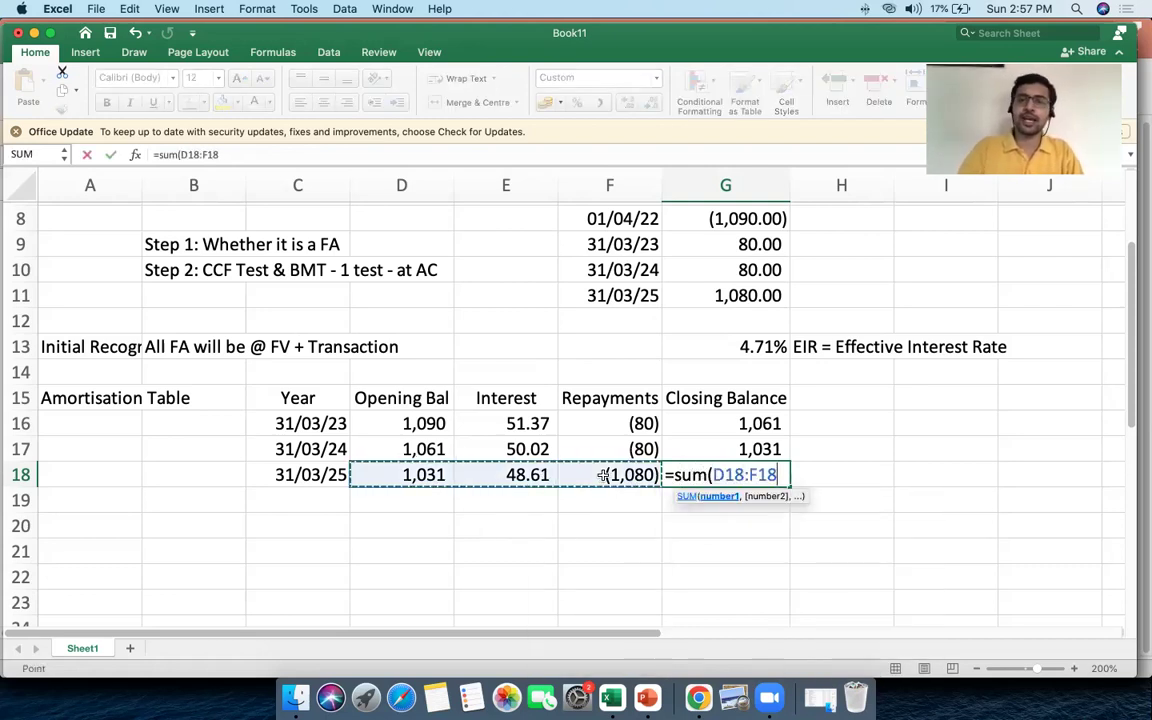
key("Return")
Check the third year's closing balance in G18 at two decimal places and return it to whole numbers.
left_click(735, 474)
left_click(624, 104)
left_click(624, 104)
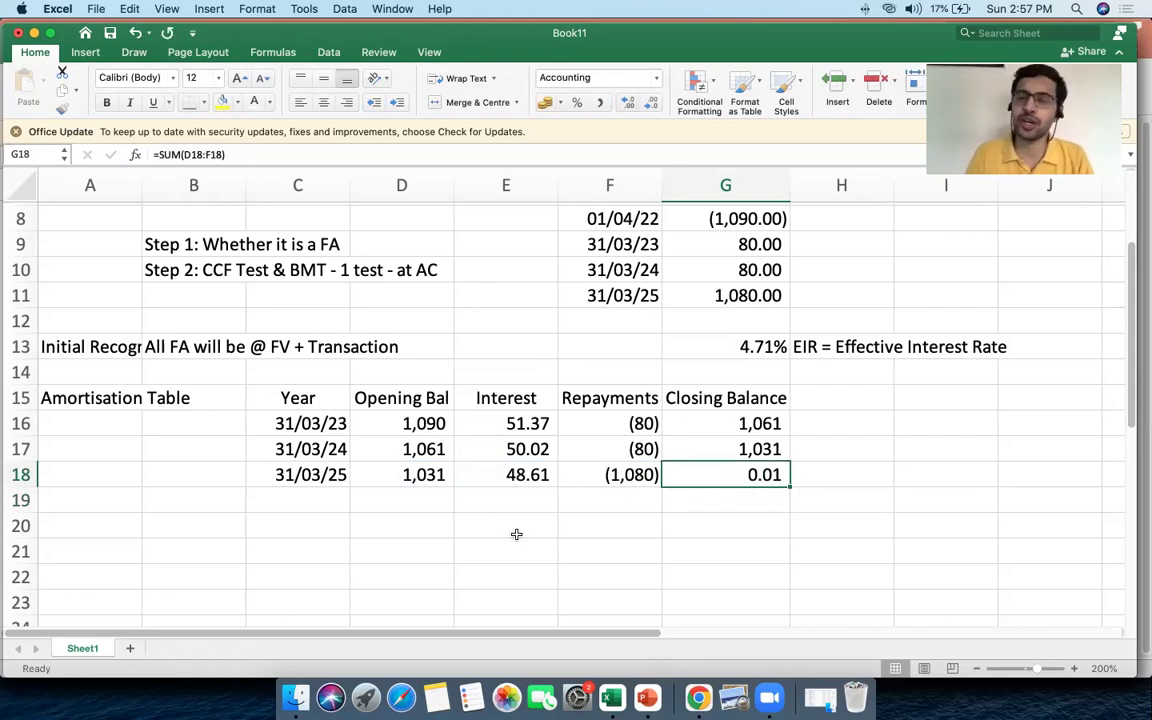
left_click(652, 100)
left_click(652, 100)
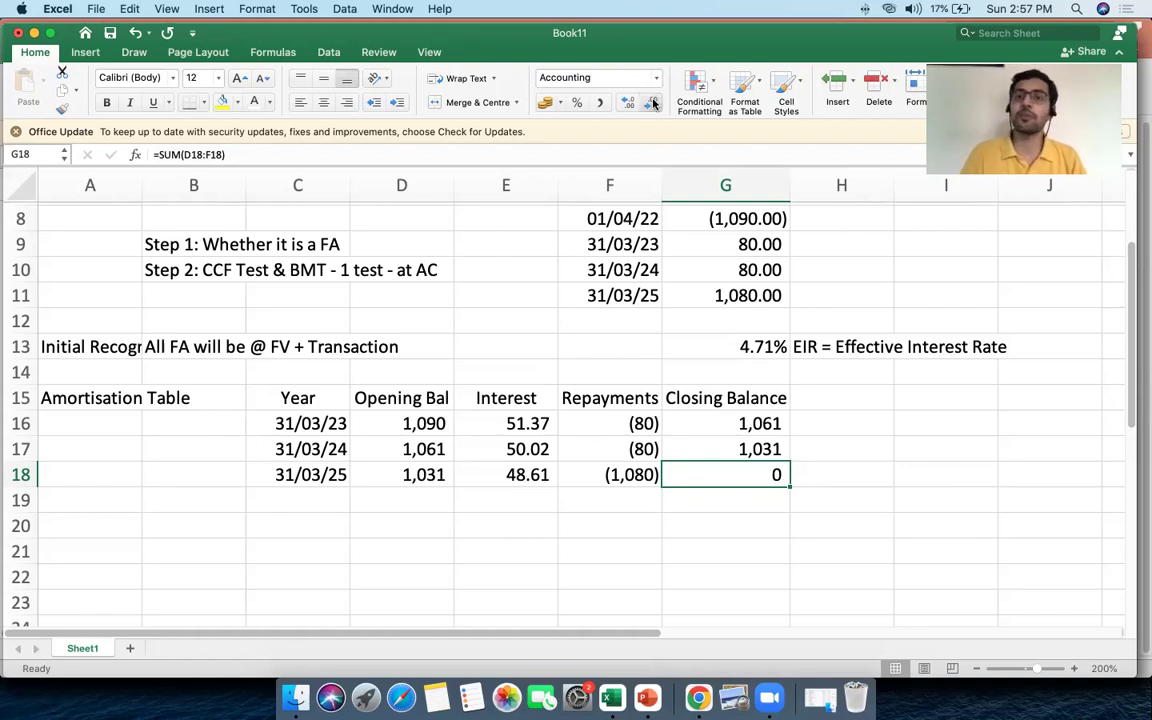
left_click(431, 502)
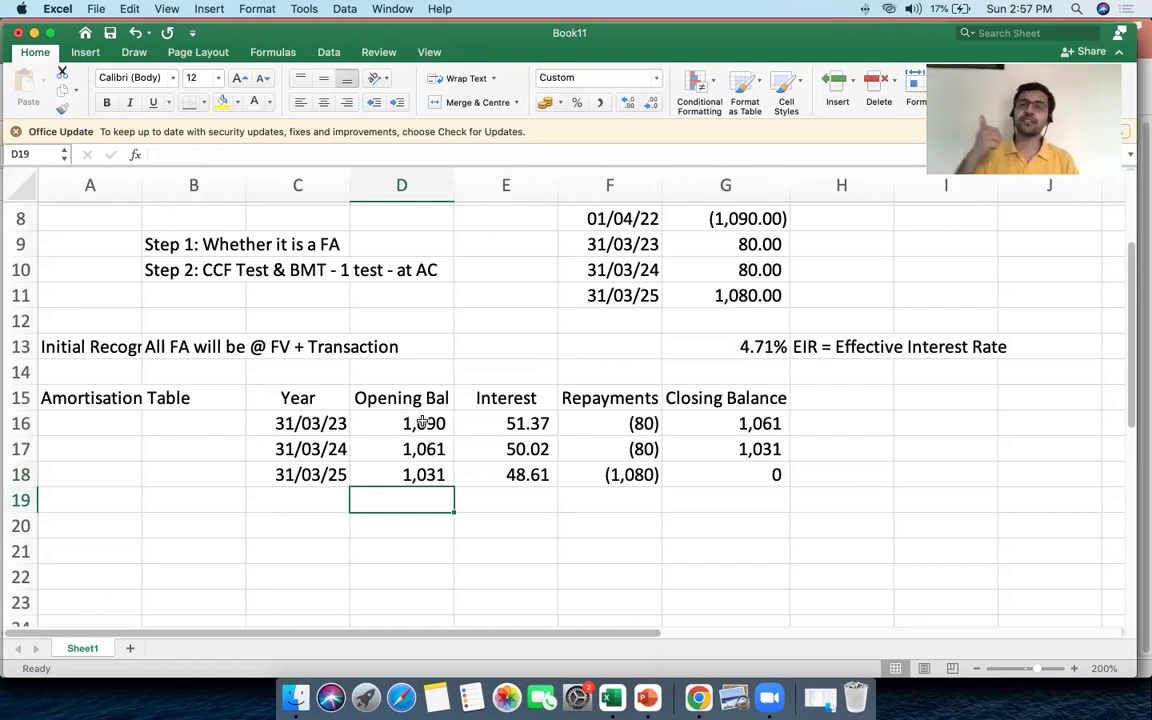
Examine the initial recognition rule, the first opening balance, the purchase outflow in G8 and the XIRR formula in G13.
left_click(158, 340)
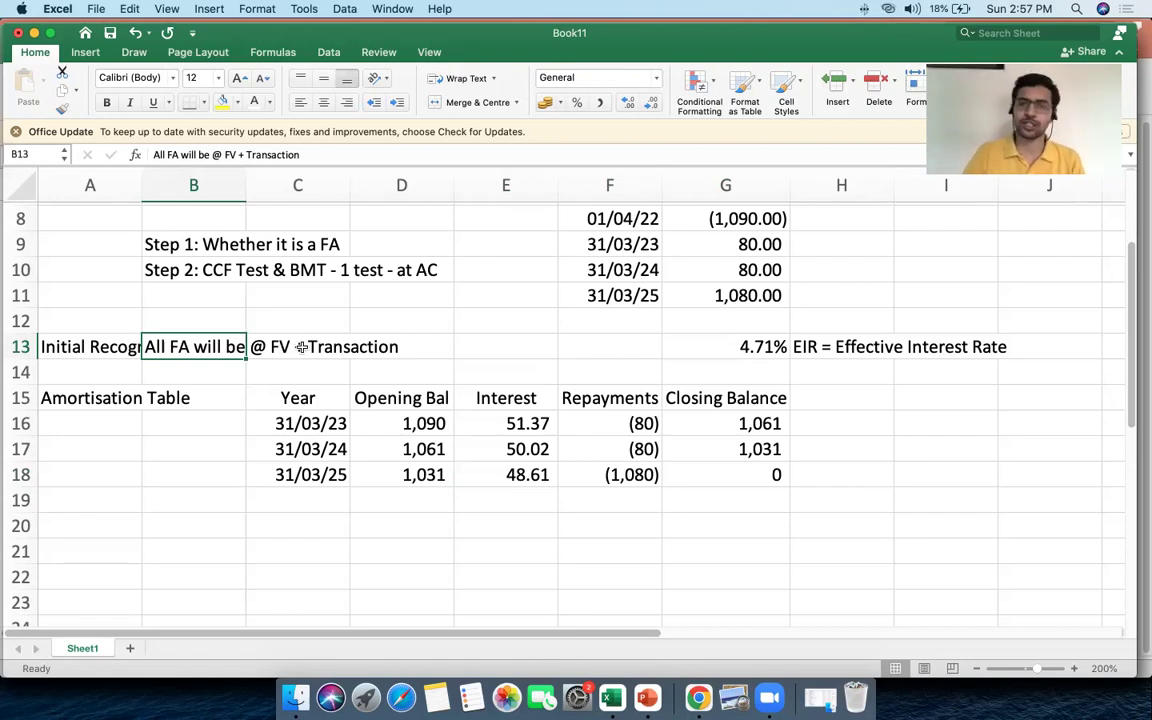
left_click(404, 423)
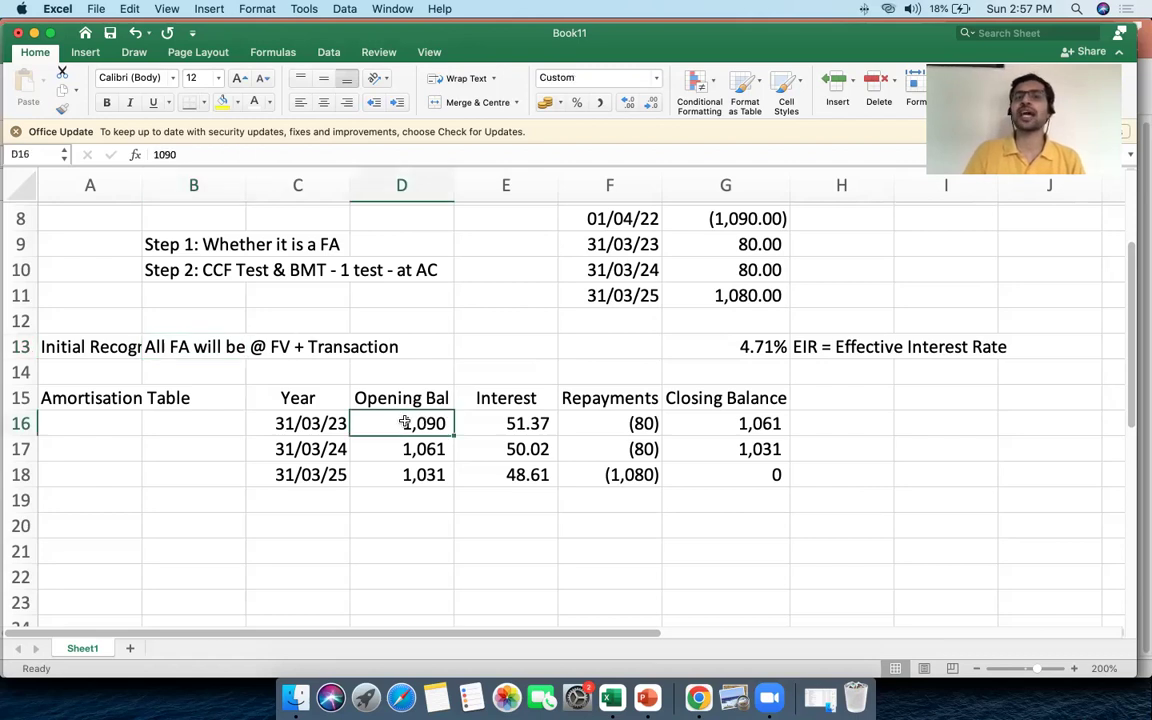
scroll(404, 423, "up", 1)
left_click(724, 253)
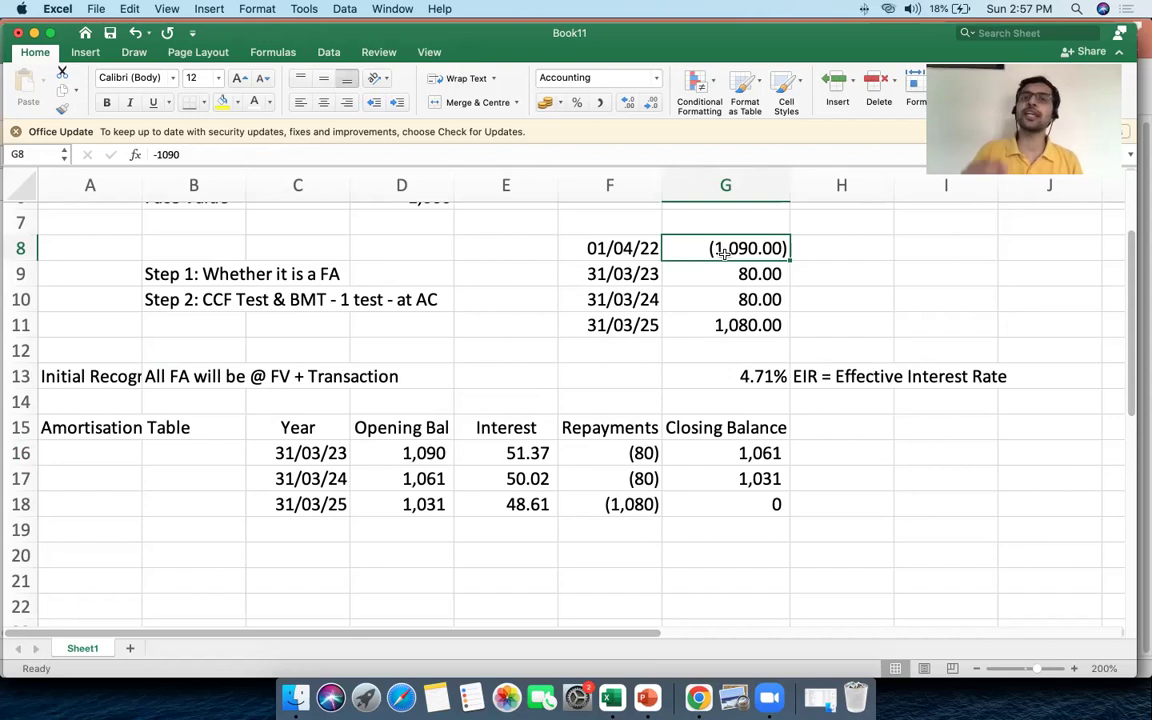
left_click(729, 375)
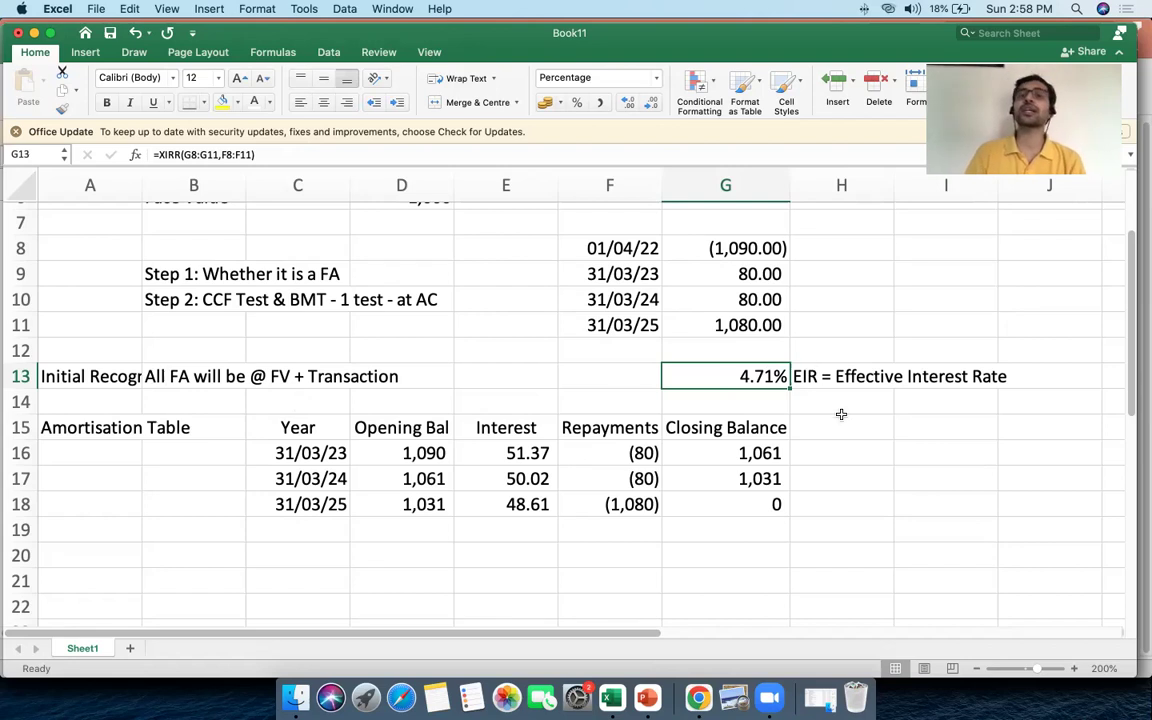
double_click(739, 372)
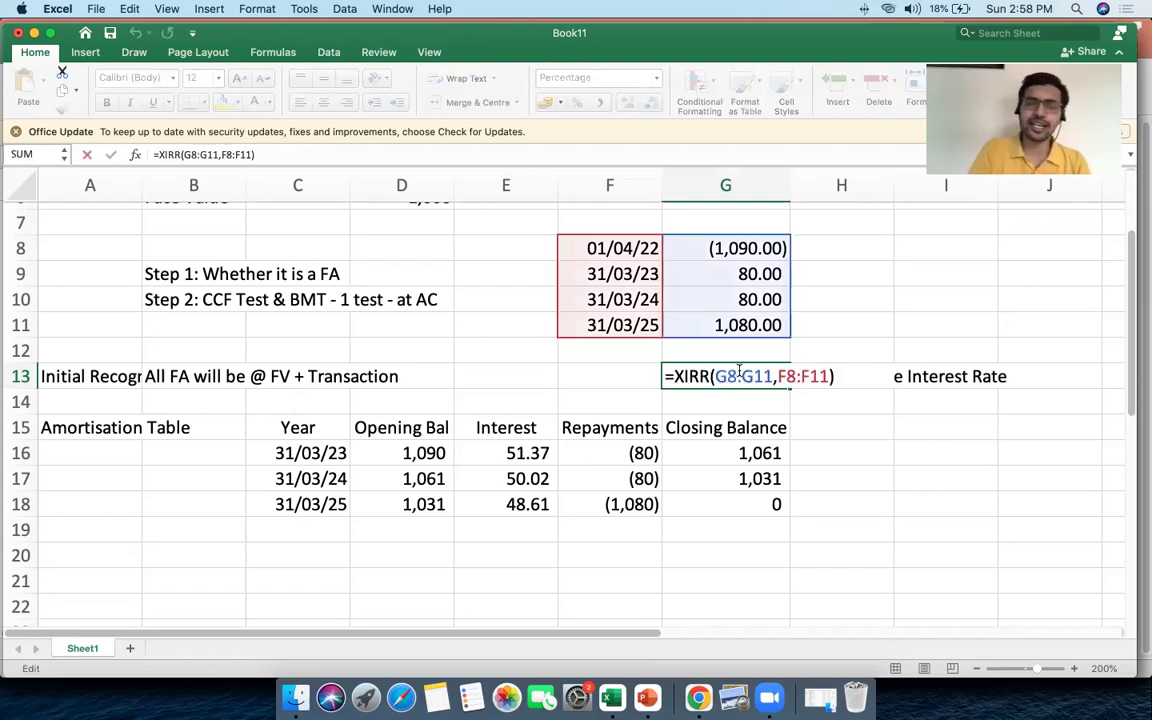
key("Escape")
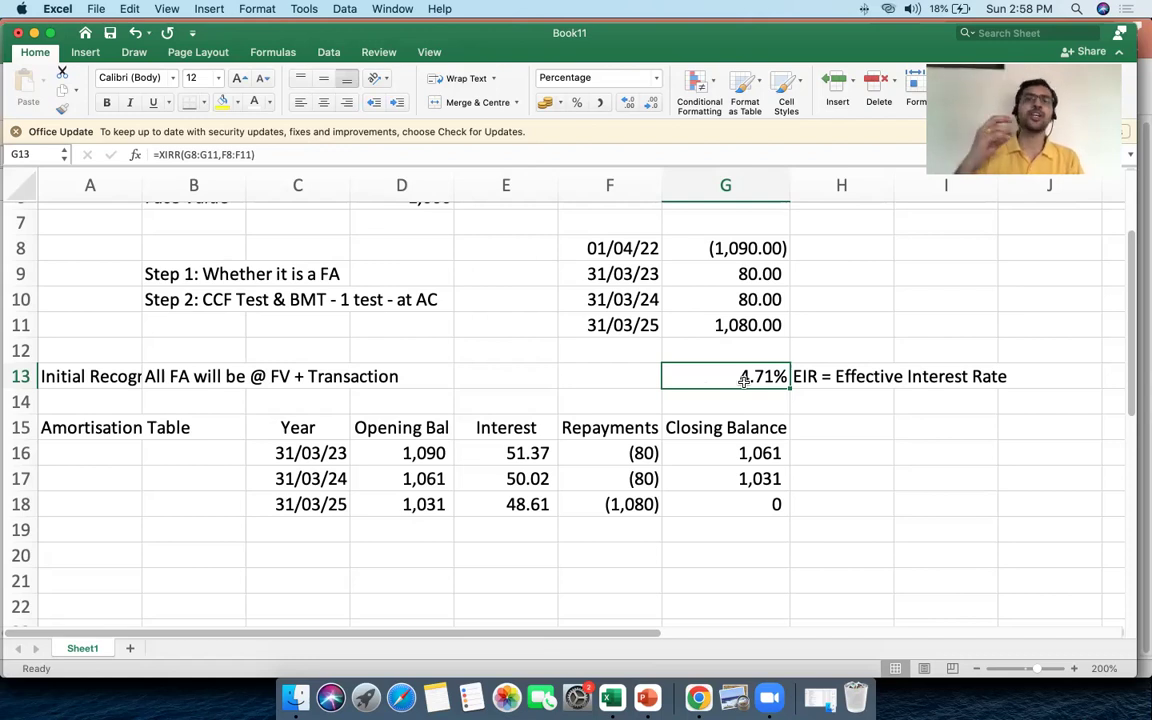
Compare the coupon rate in D5 with the effective interest rate in G13 and examine the future receipts in G9:G11.
scroll(745, 379, "up", 4)
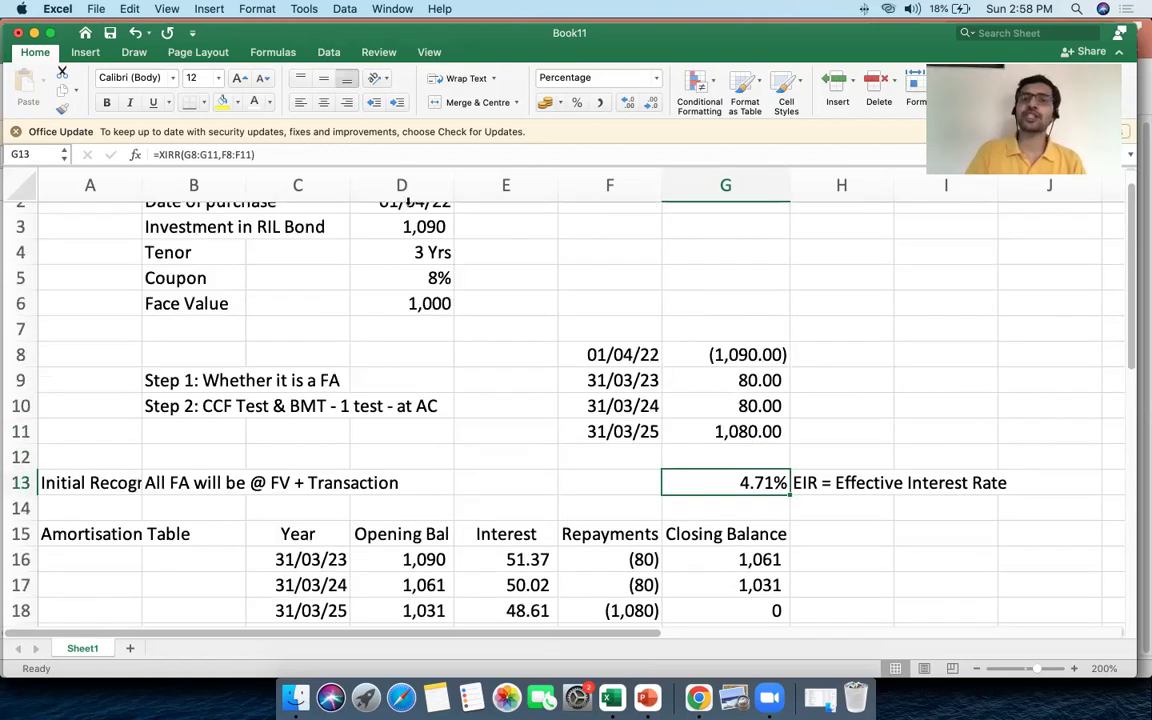
left_click_drag(360, 278, 513, 275)
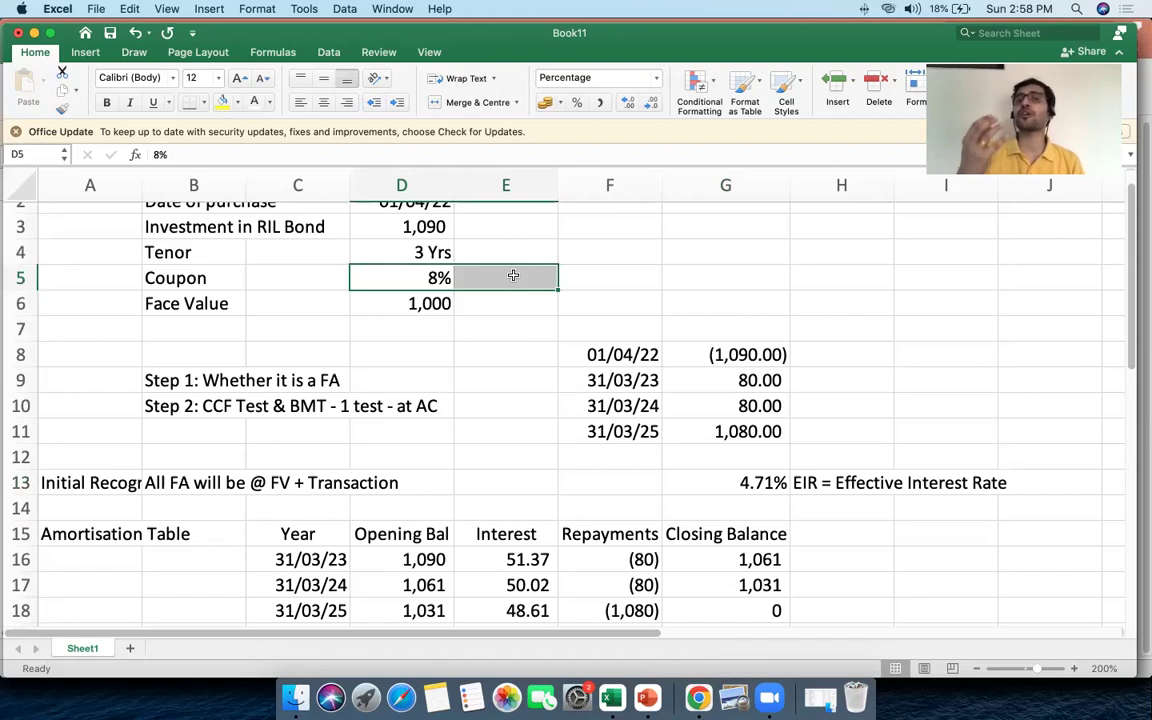
left_click(757, 487)
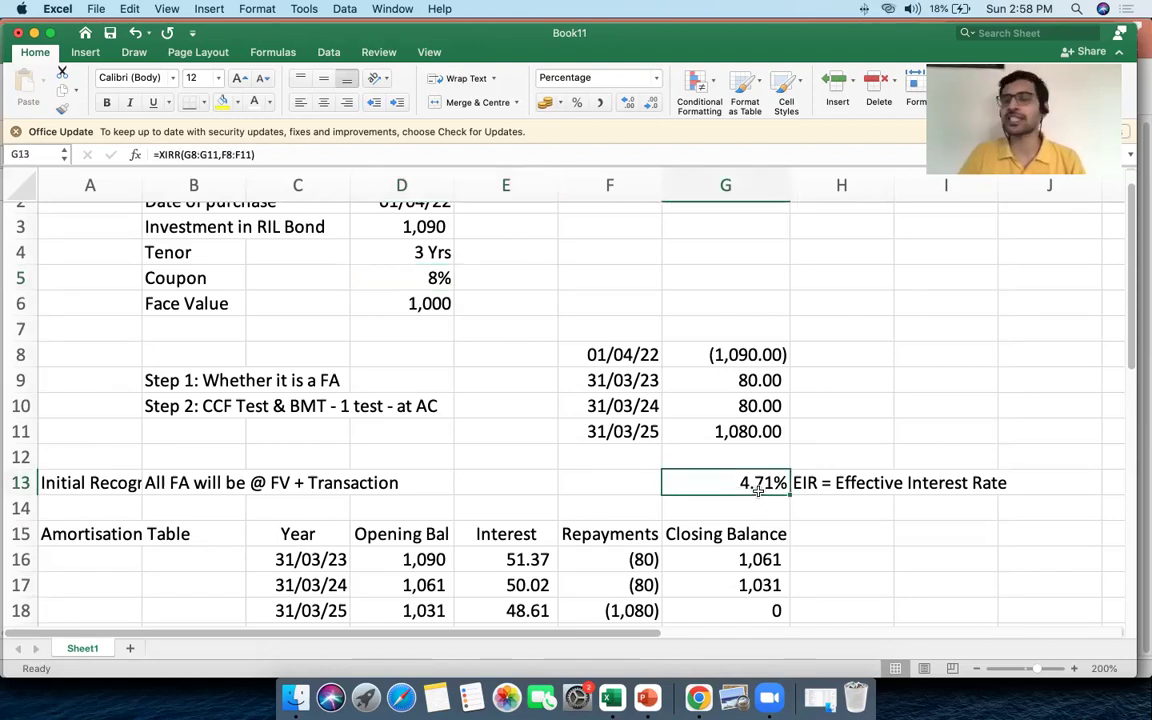
scroll(757, 487, "down", 3)
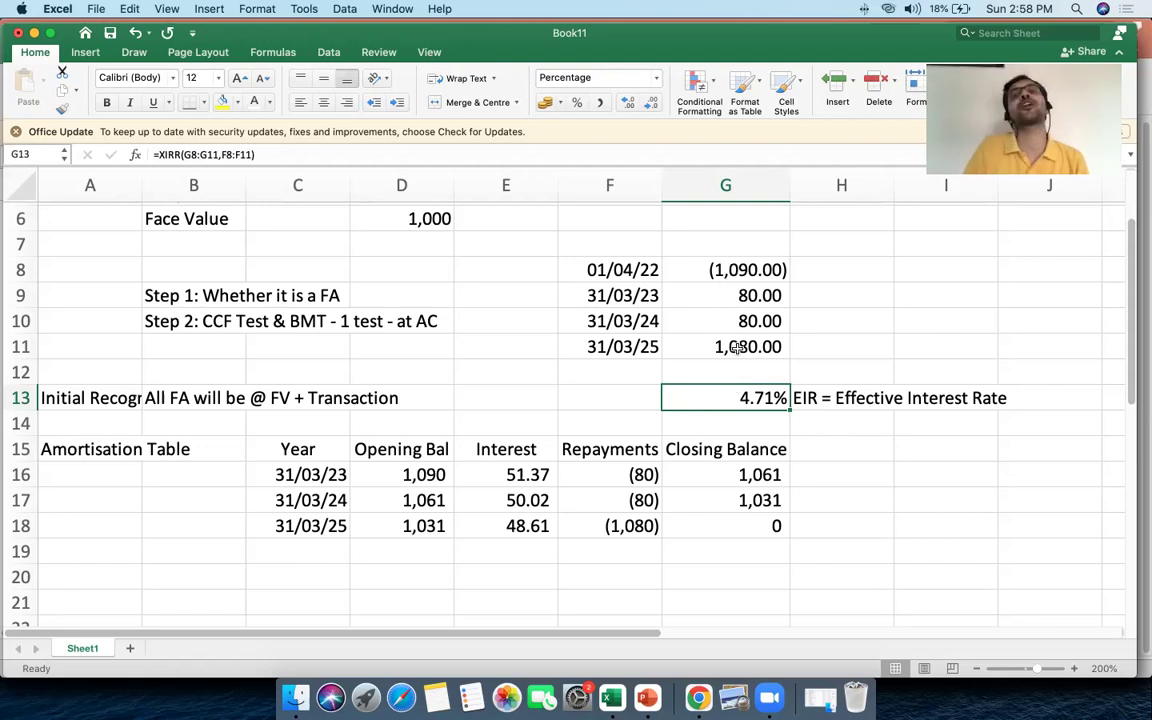
scroll(733, 413, "up", 1)
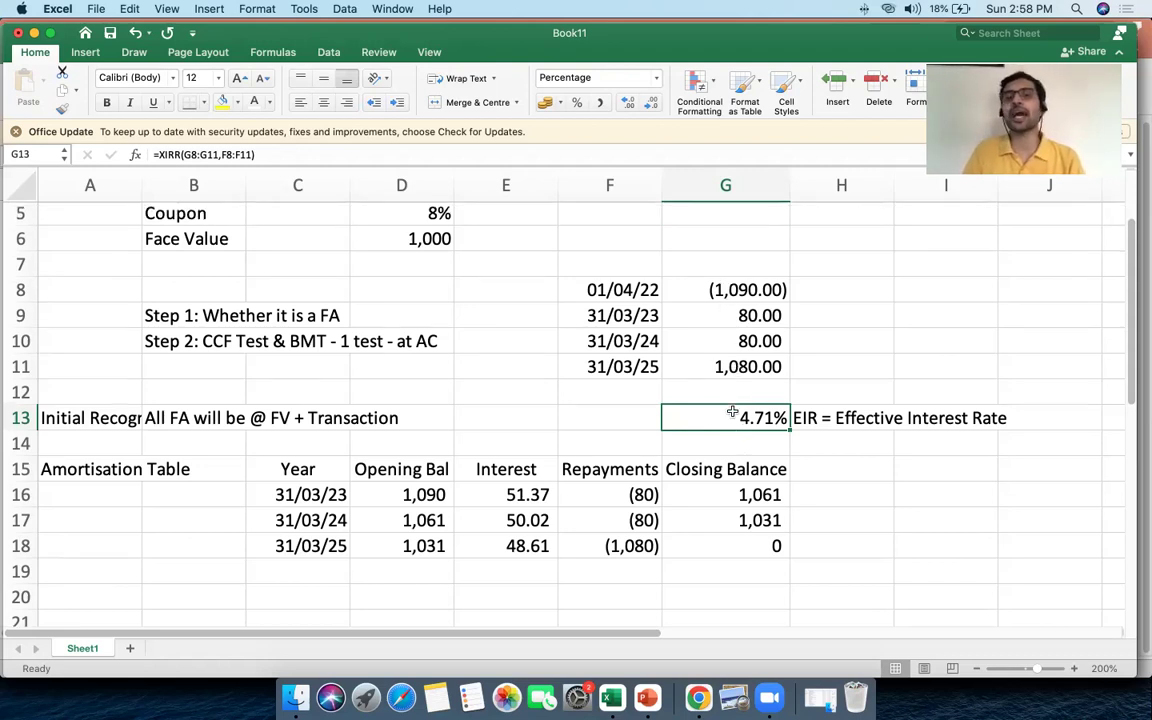
scroll(733, 411, "up", 3)
scroll(733, 406, "down", 1)
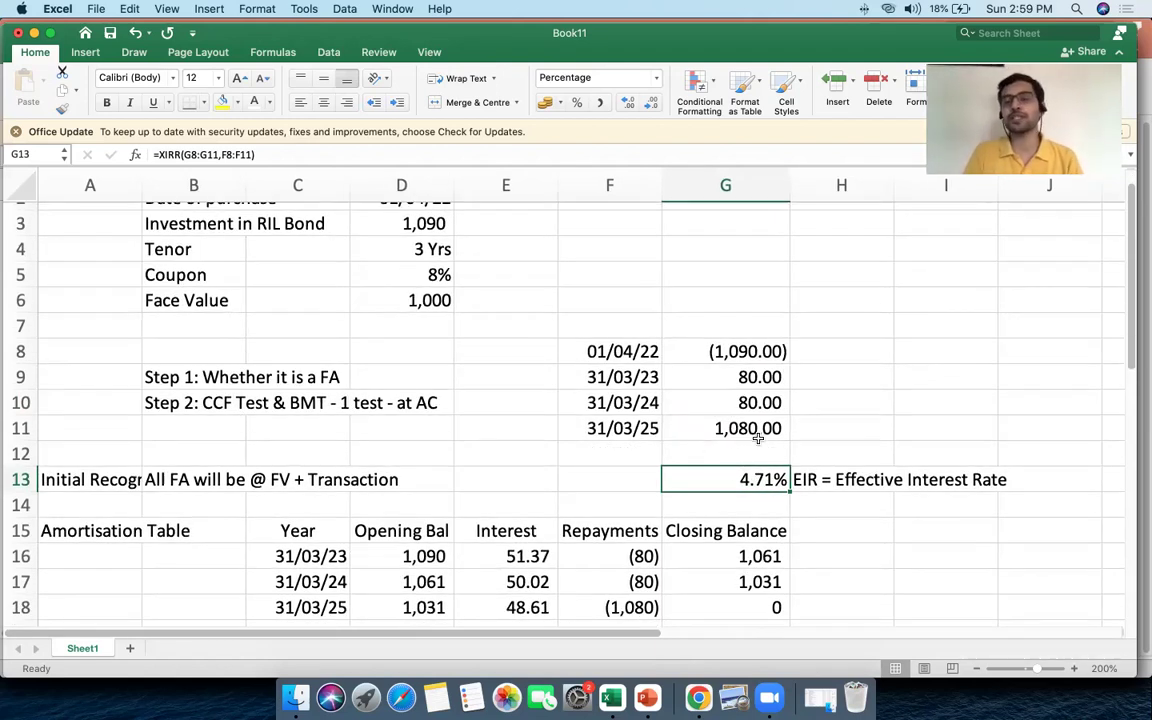
scroll(747, 453, "down", 2)
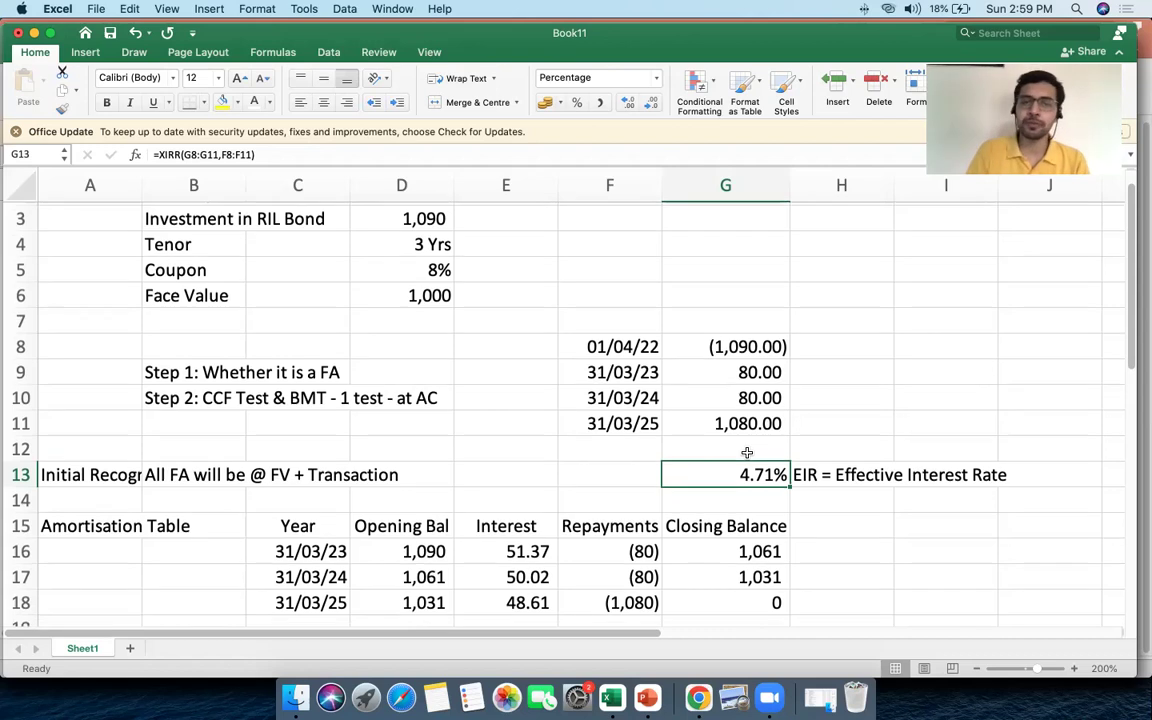
left_click_drag(704, 420, 870, 421)
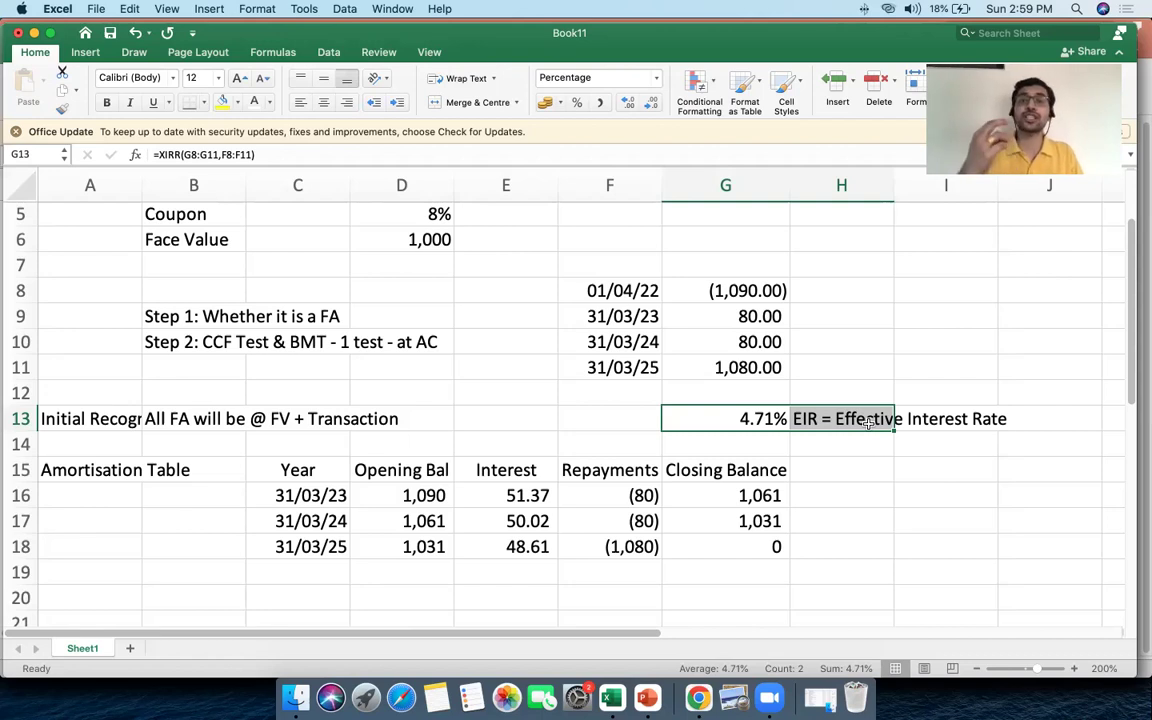
scroll(870, 421, "down", 1)
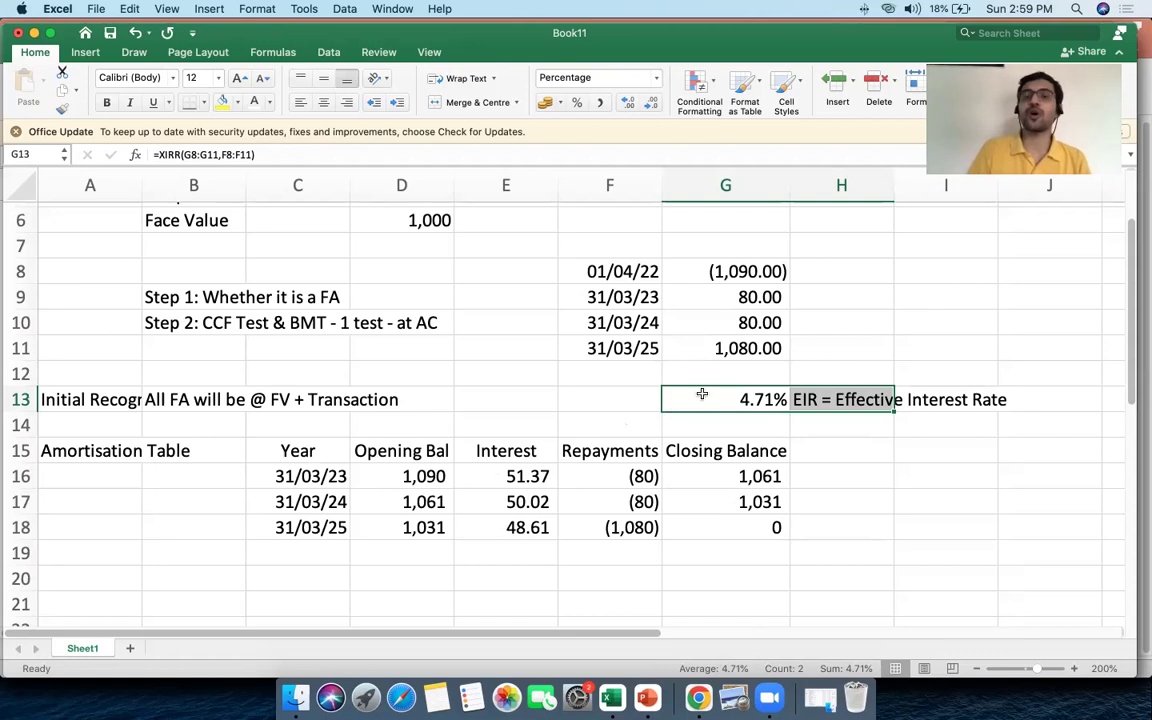
left_click_drag(728, 290, 729, 341)
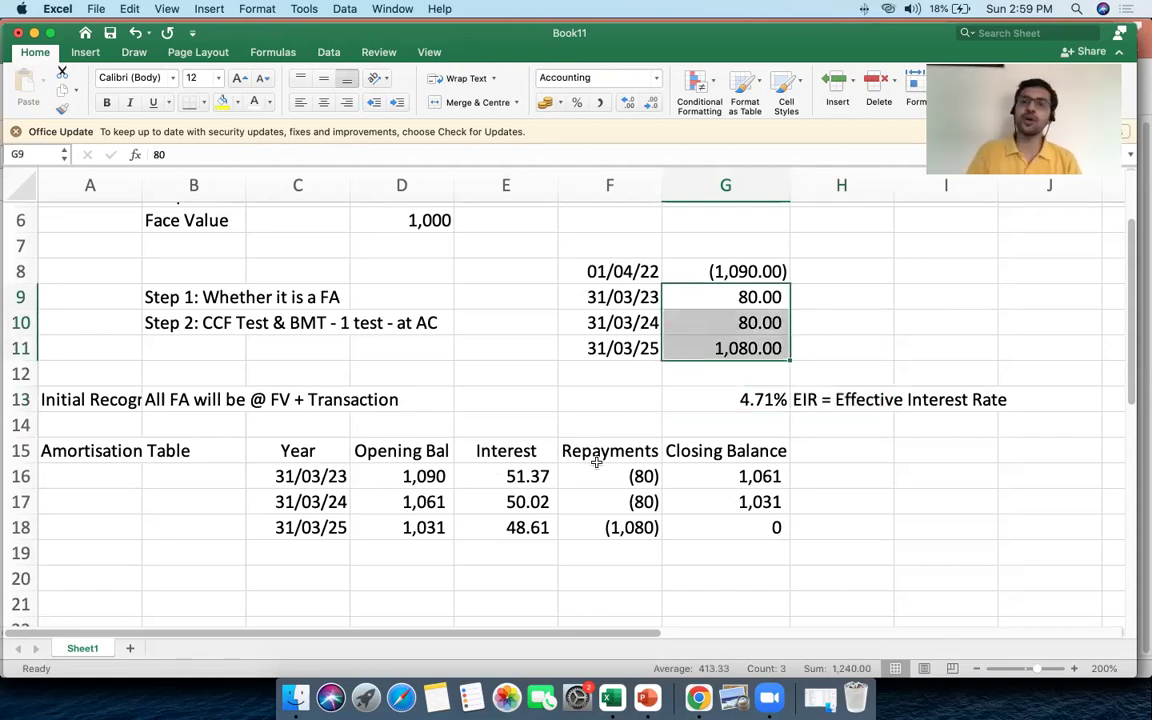
left_click(684, 404)
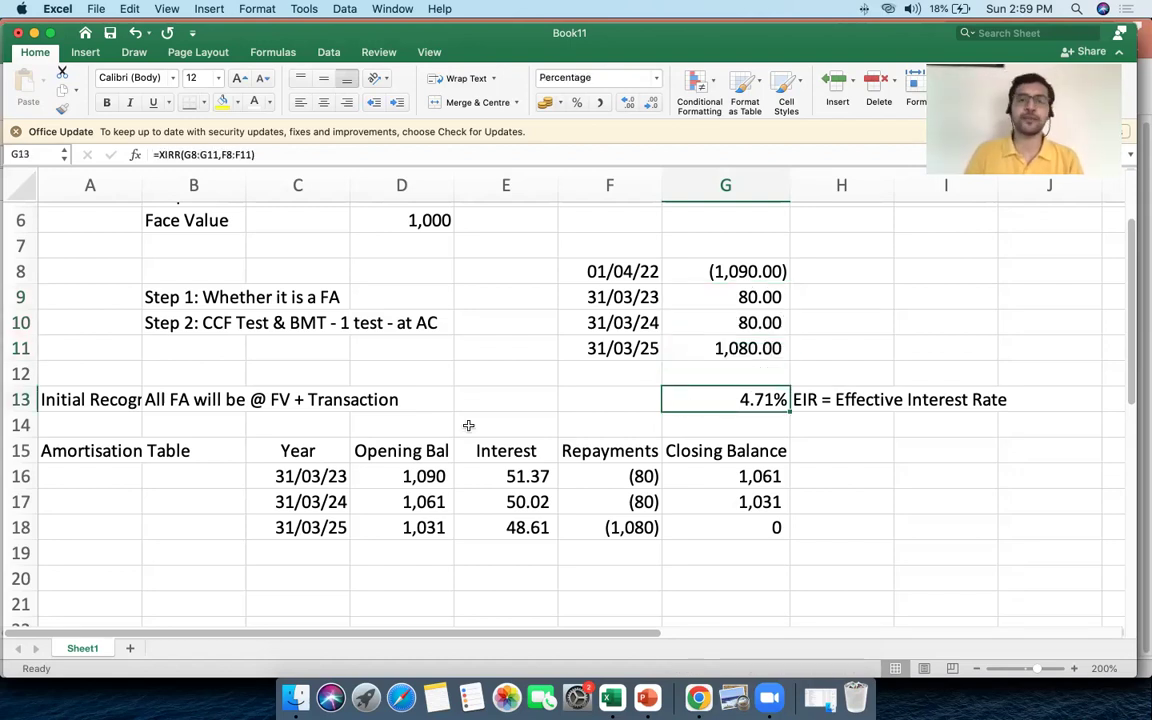
Review the amortisation table's opening balances, the first year's interest formula in E16 and the repayments in F16:F18.
scroll(465, 421, "down", 1)
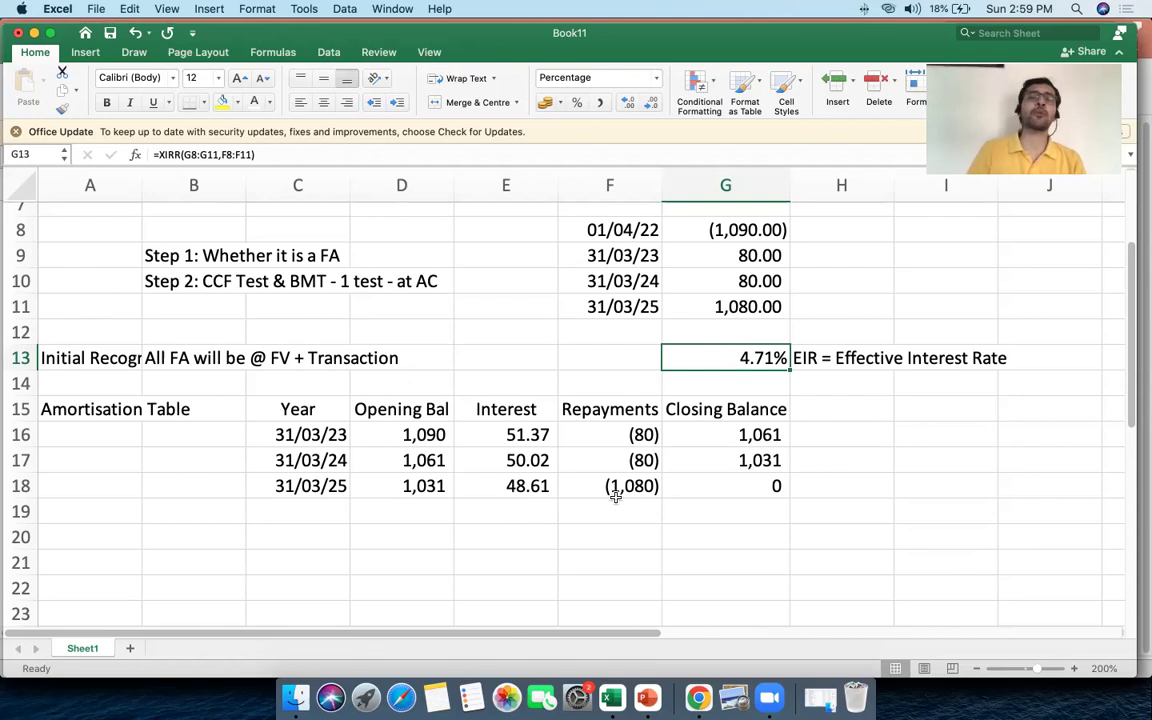
left_click(262, 405)
left_click_drag(658, 460, 767, 507)
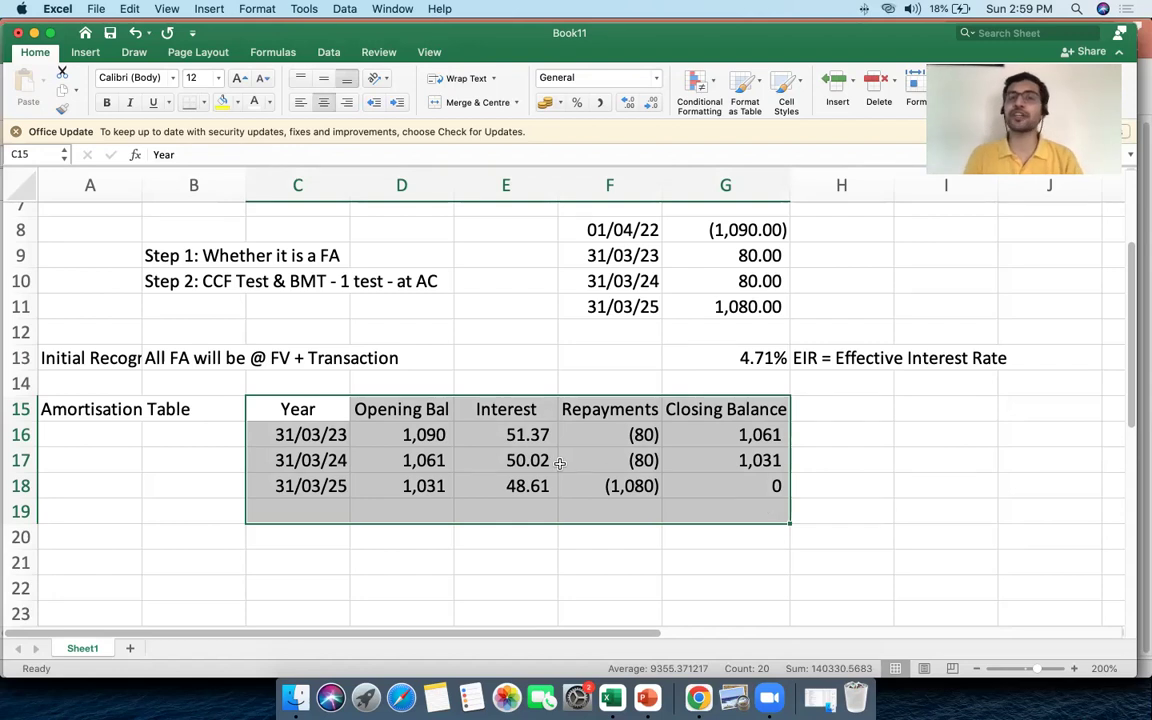
left_click_drag(385, 405, 405, 460)
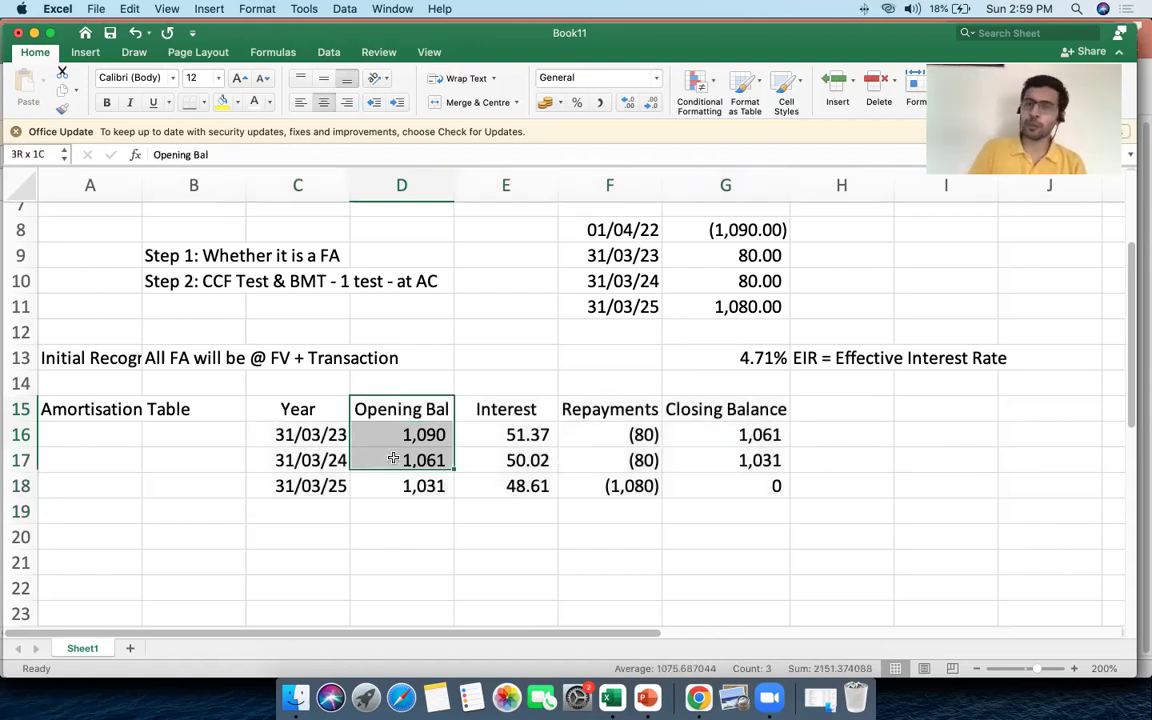
left_click(491, 434)
double_click(491, 434)
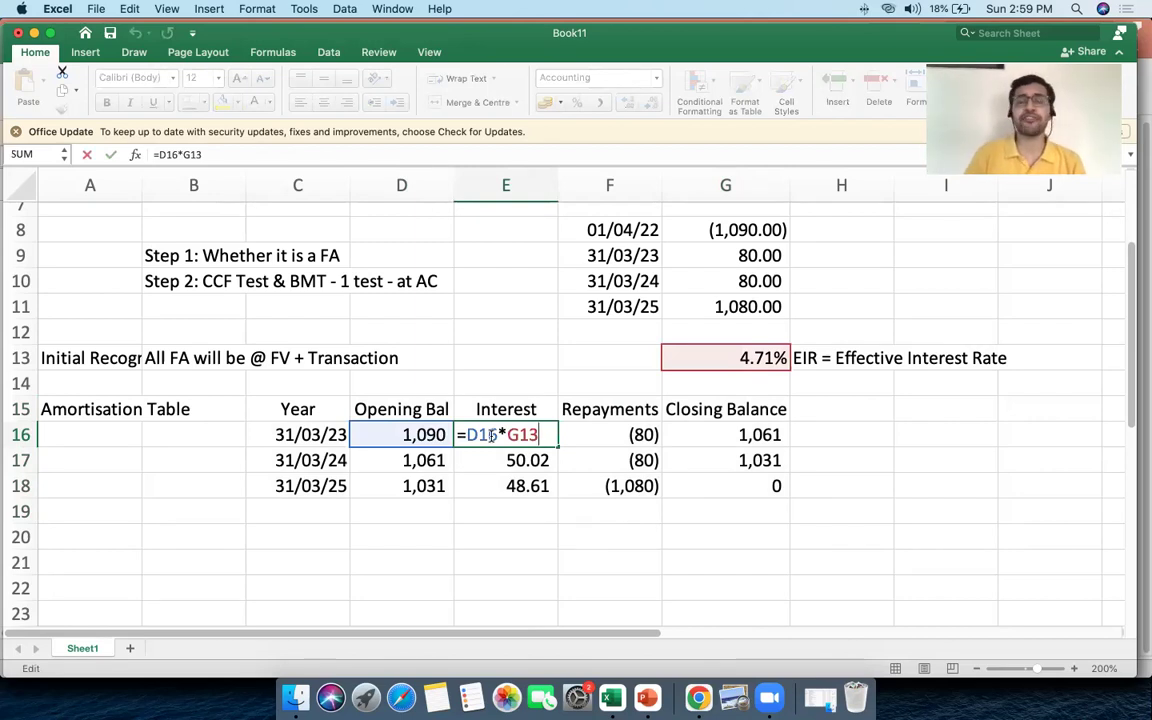
key("Escape")
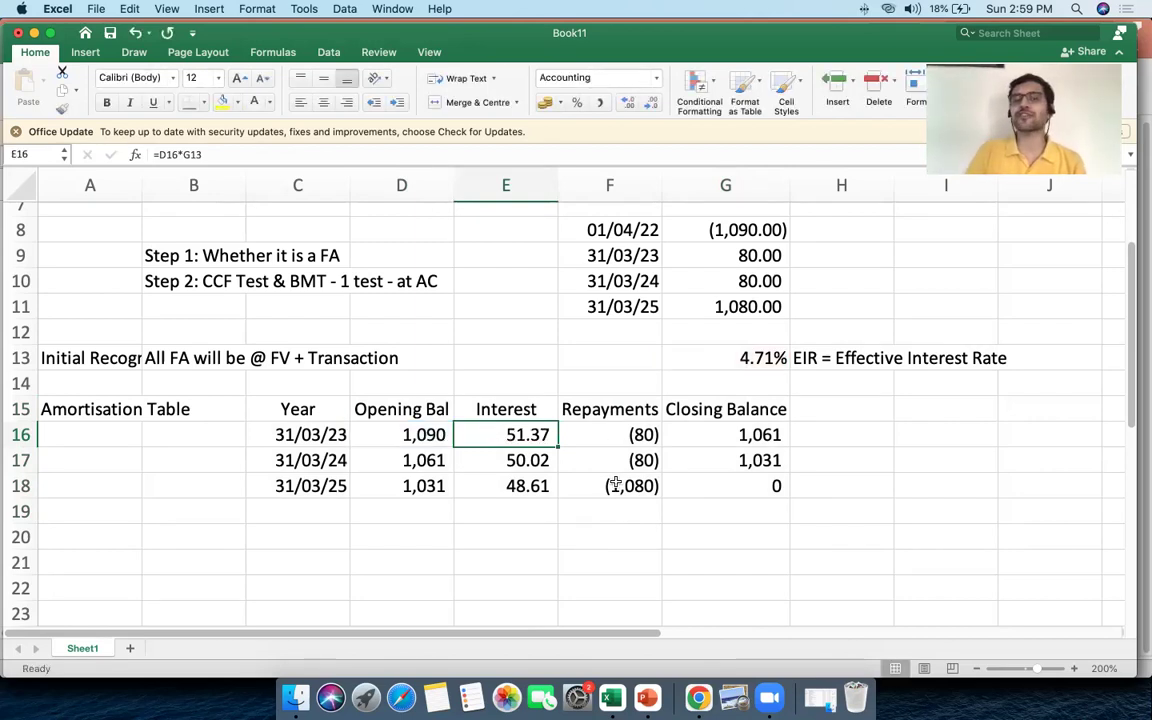
left_click_drag(600, 434, 615, 485)
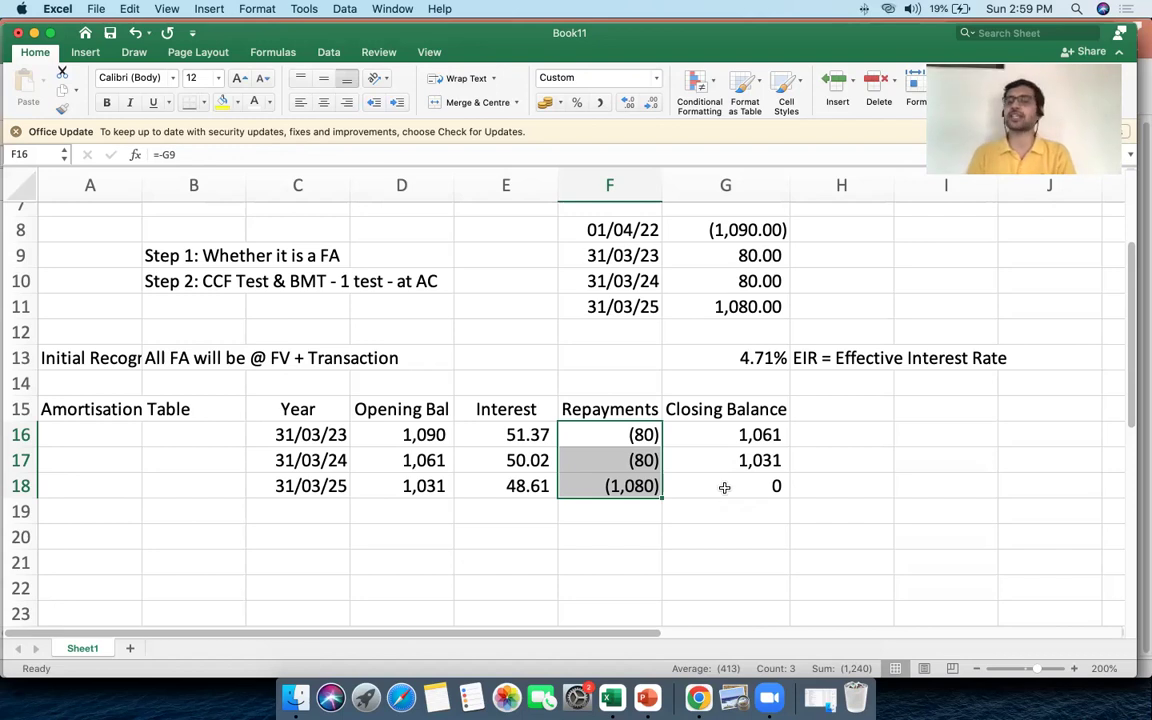
Compare the closing balances in G16:G18 with the first opening balance in D16, and review the yearly interest amounts.
left_click(725, 434)
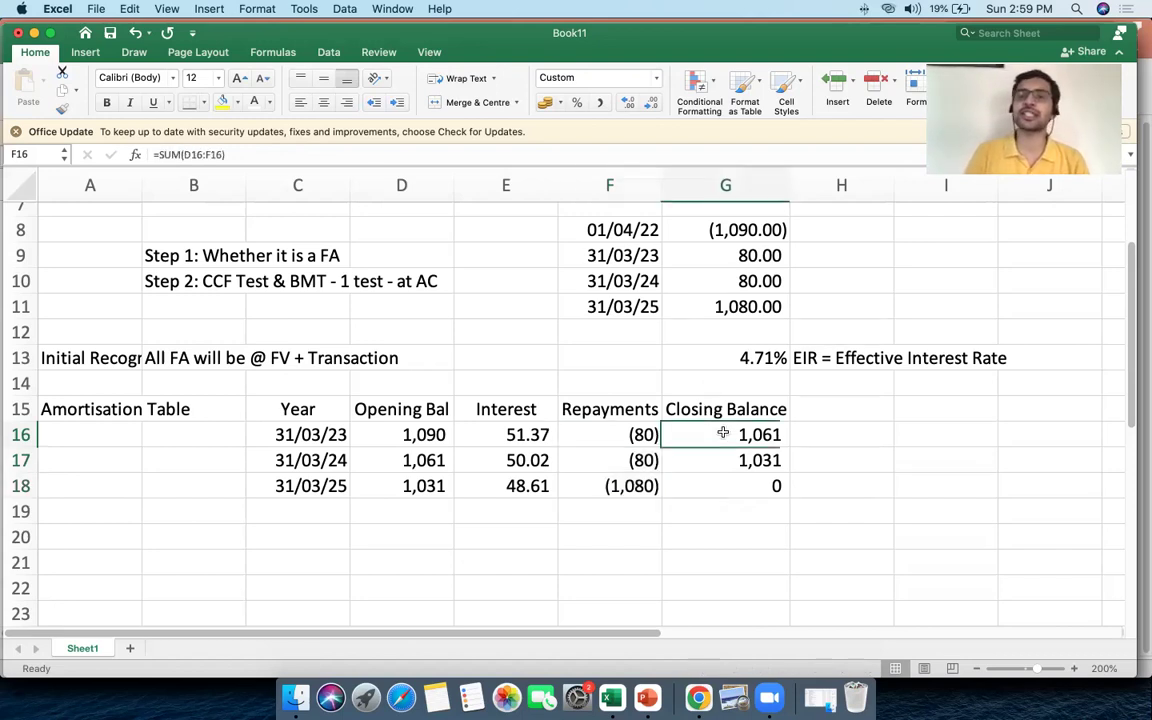
left_click_drag(725, 434, 733, 478)
left_click(734, 480)
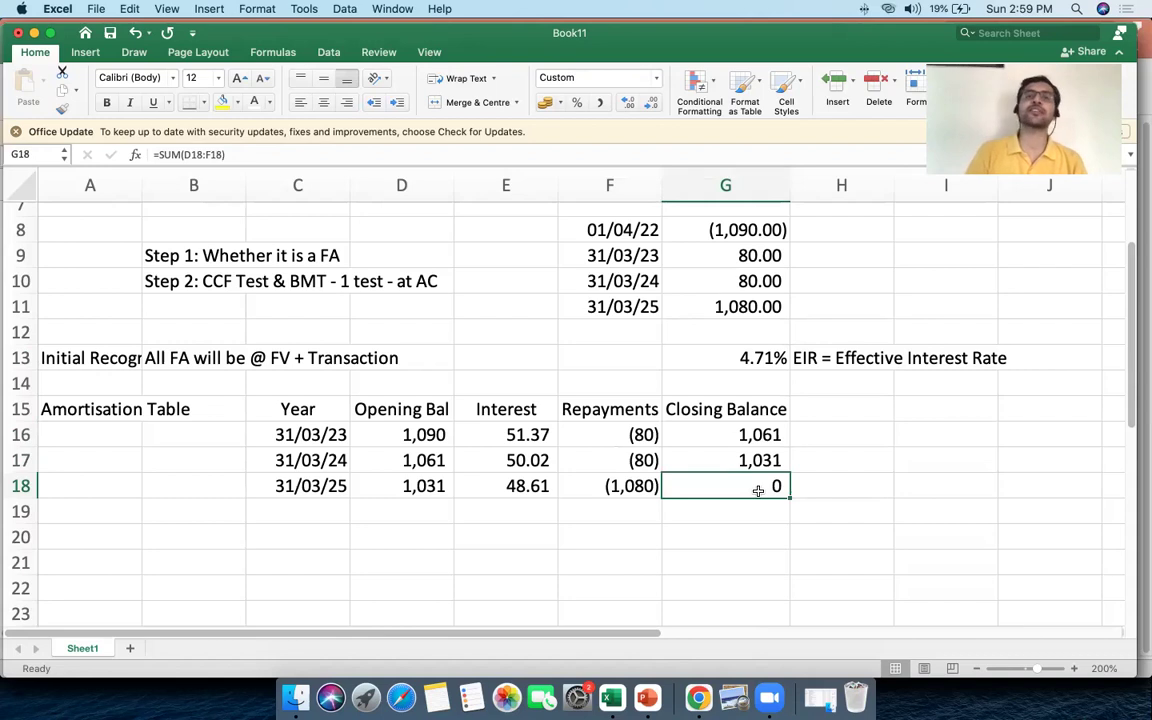
left_click(423, 434)
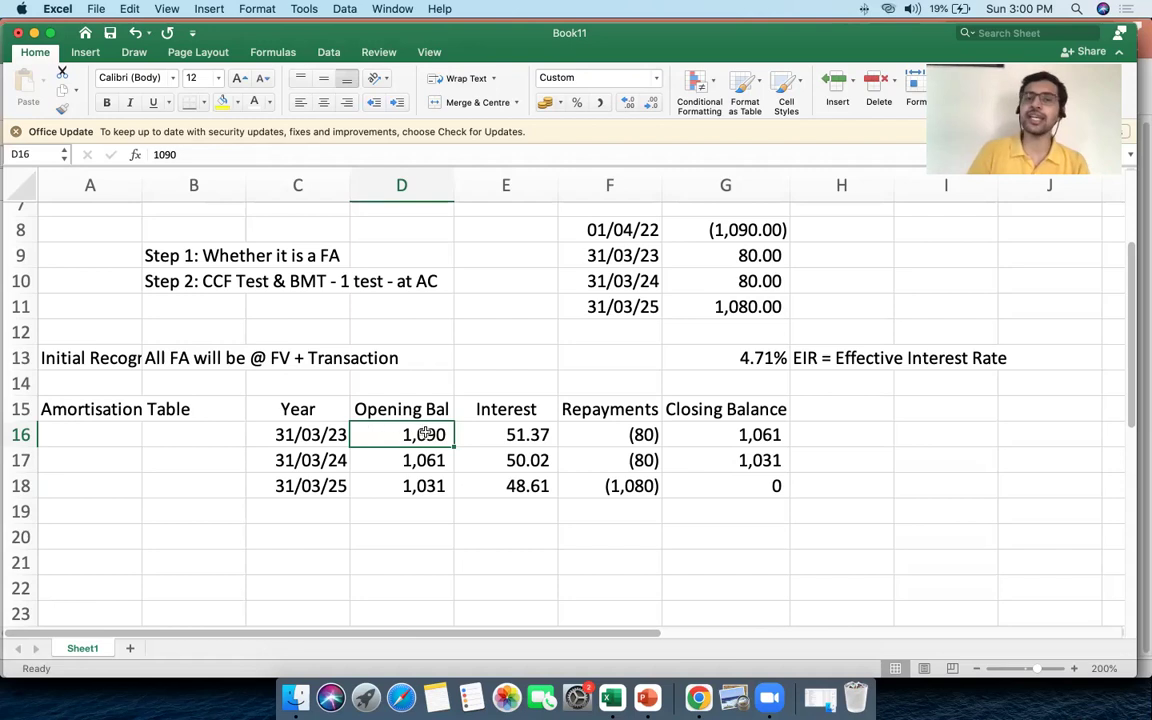
left_click(745, 440)
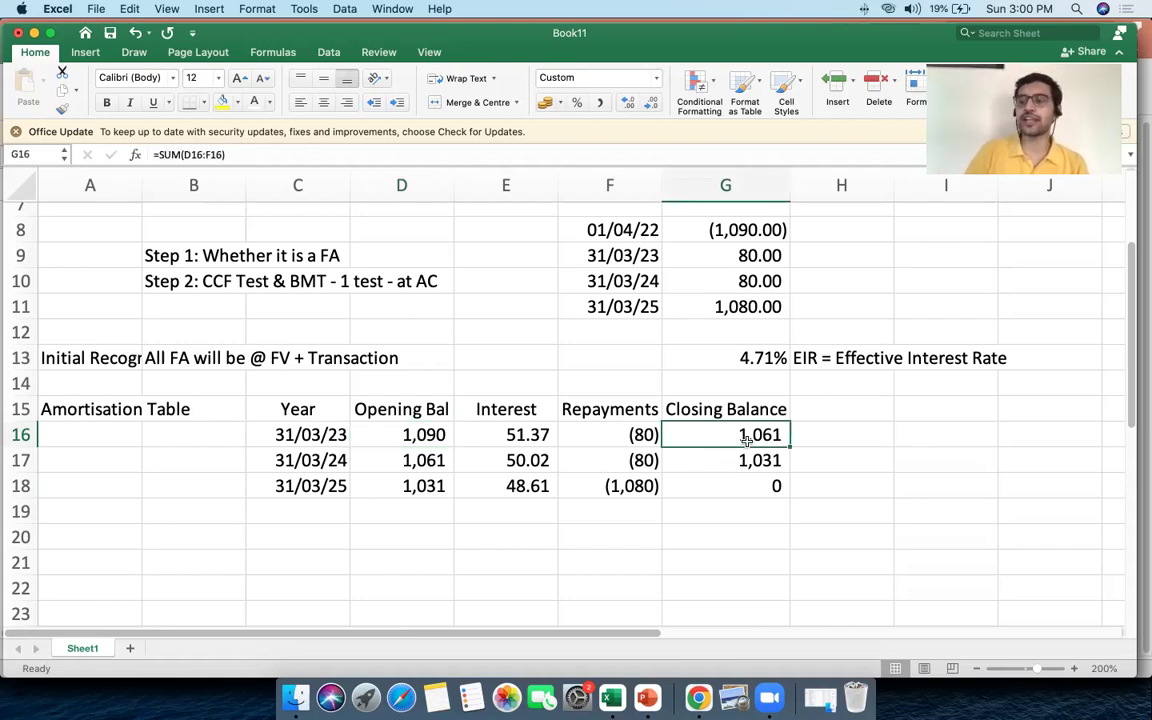
left_click(719, 459)
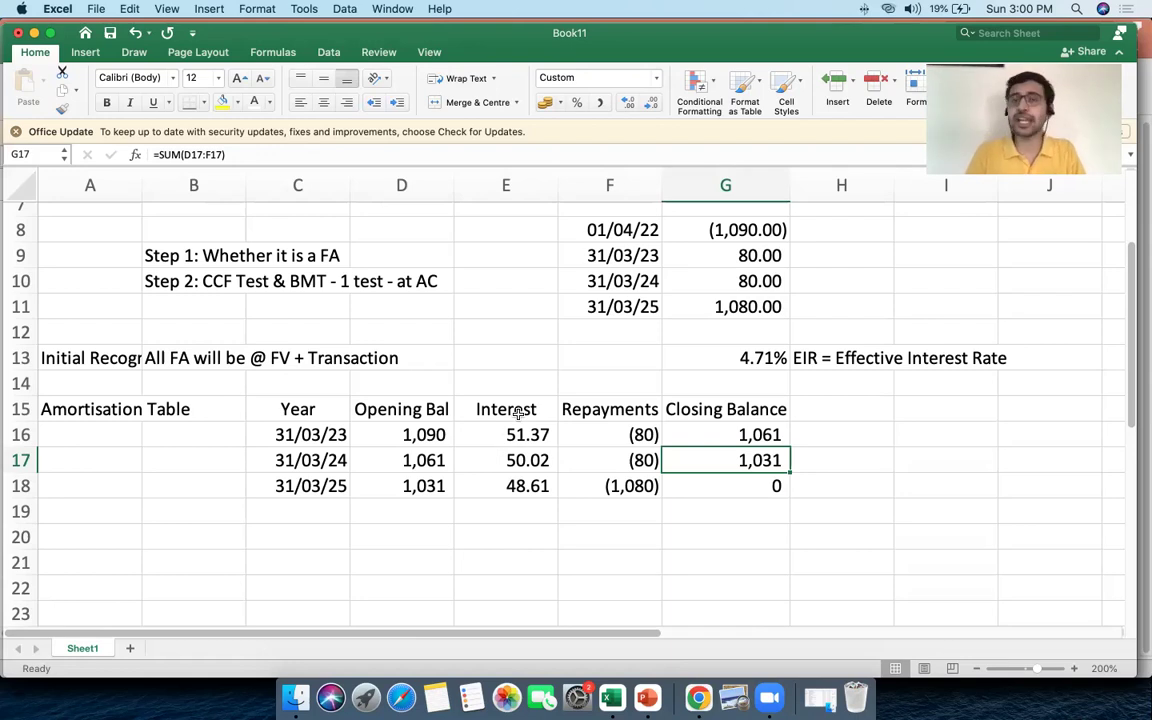
left_click_drag(522, 413, 527, 488)
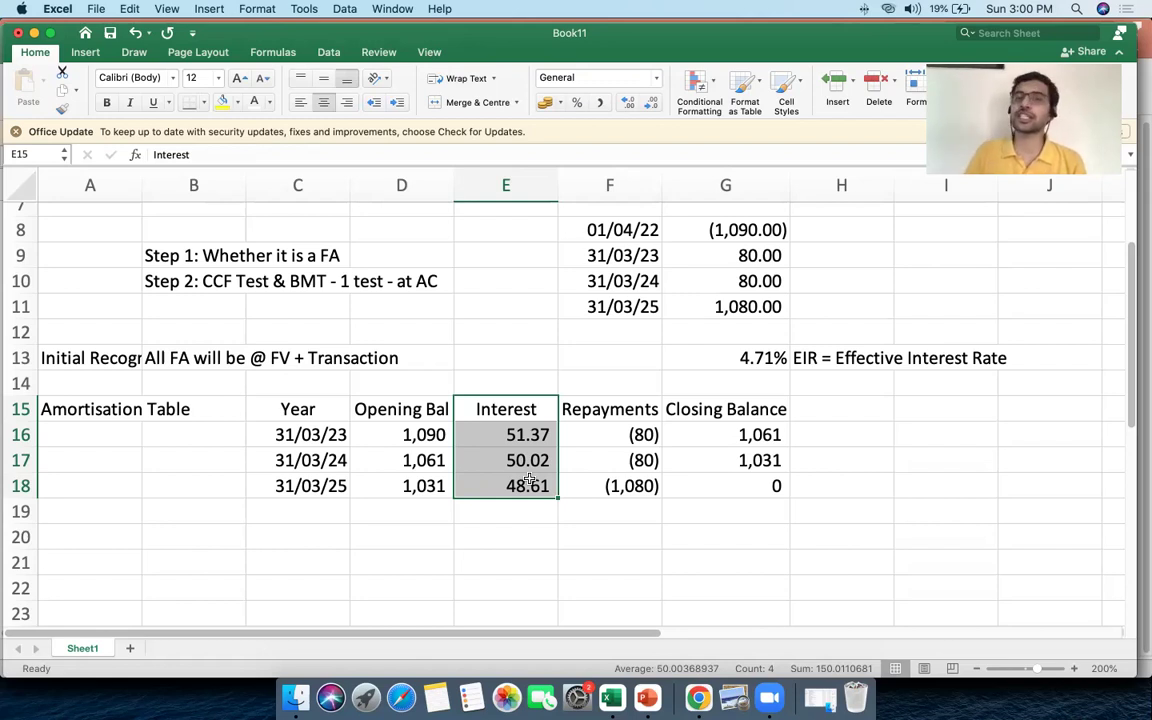
Total the yearly interest amounts E16:E18 with a SUM formula in E20, displayed without decimals.
scroll(529, 480, "down", 2)
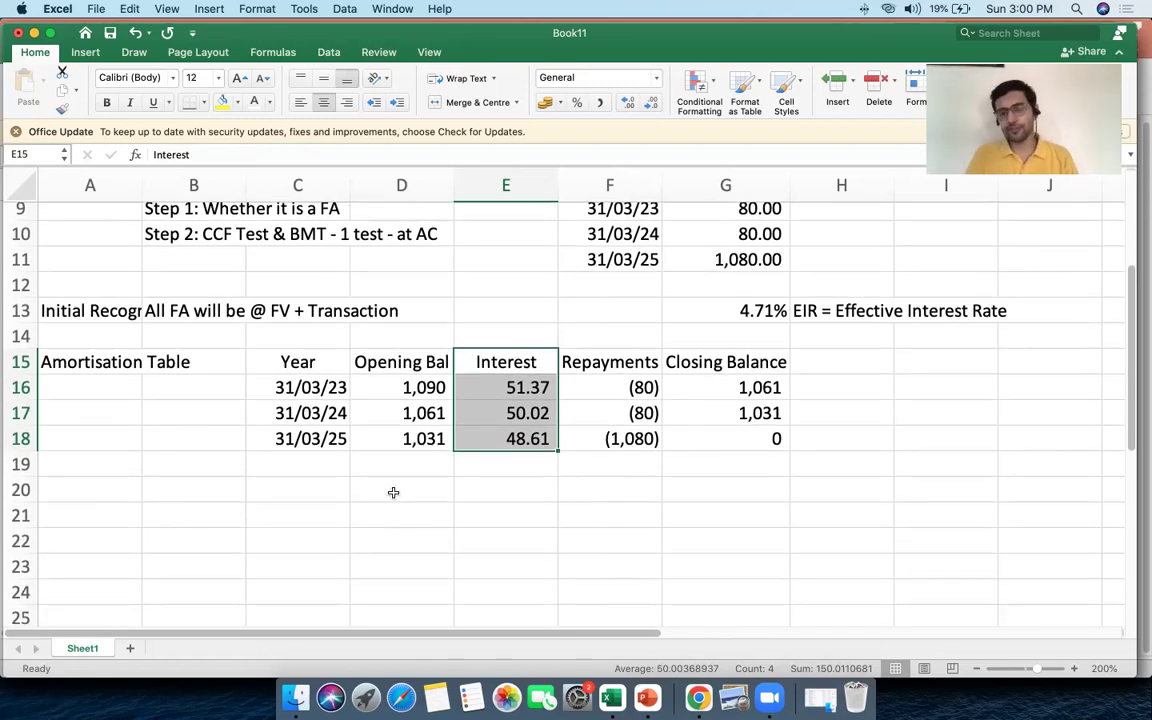
left_click(467, 483)
type("=sum(")
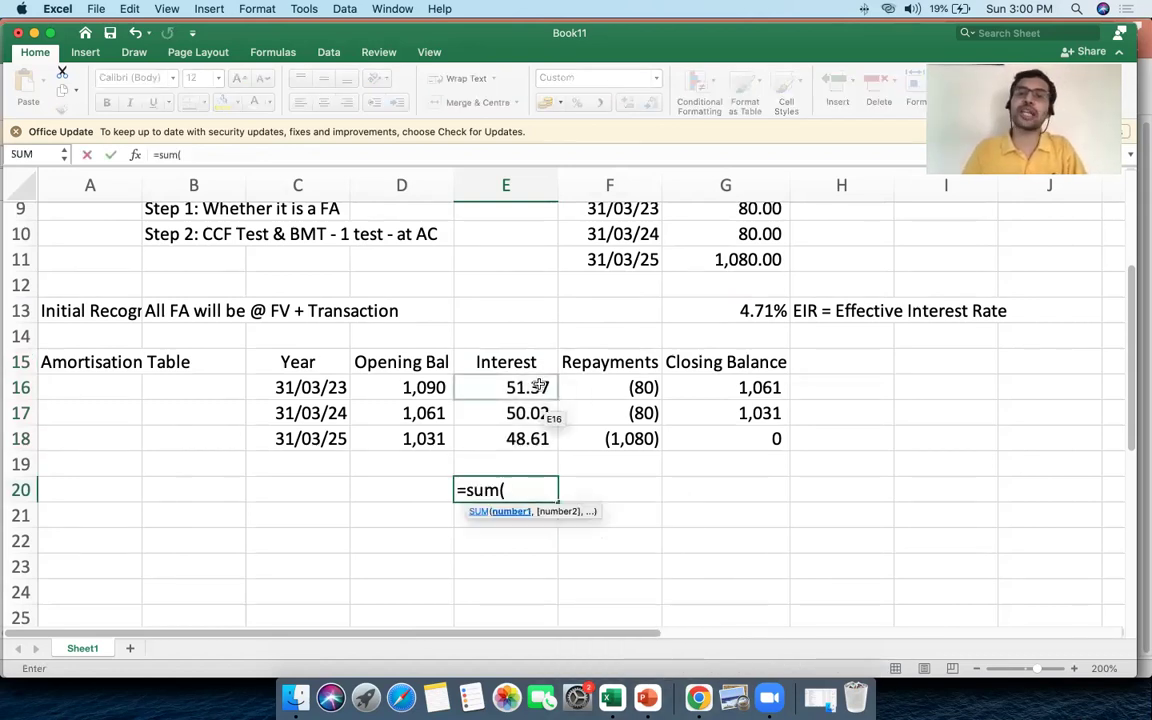
left_click_drag(530, 388, 540, 458)
key("Return")
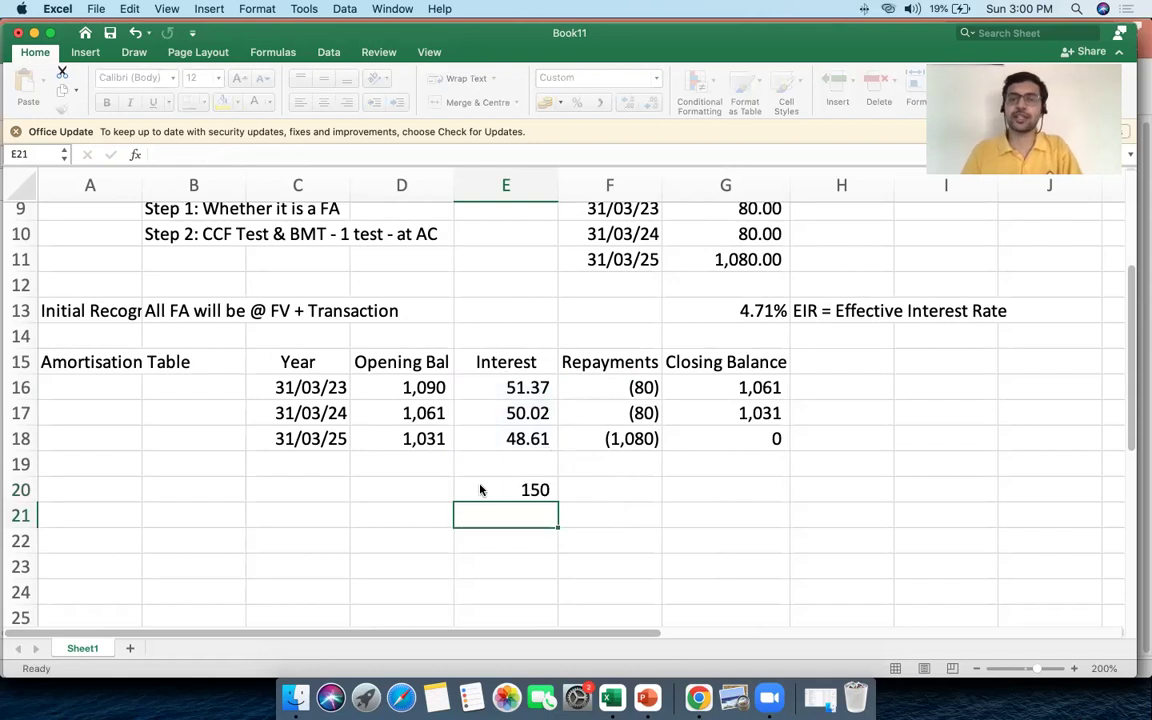
left_click(480, 484)
left_click(628, 103)
left_click(628, 103)
left_click(651, 103)
left_click(651, 103)
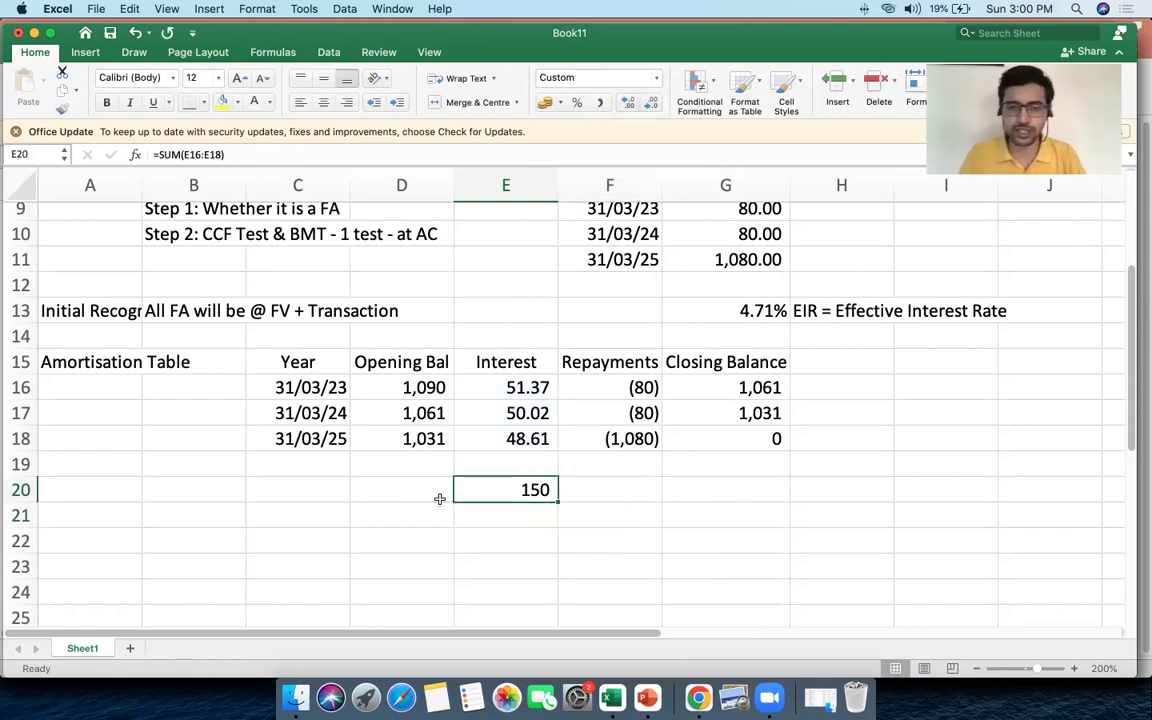
Label the interest total by entering "Recognised in P&L" in F20.
scroll(442, 496, "down", 1)
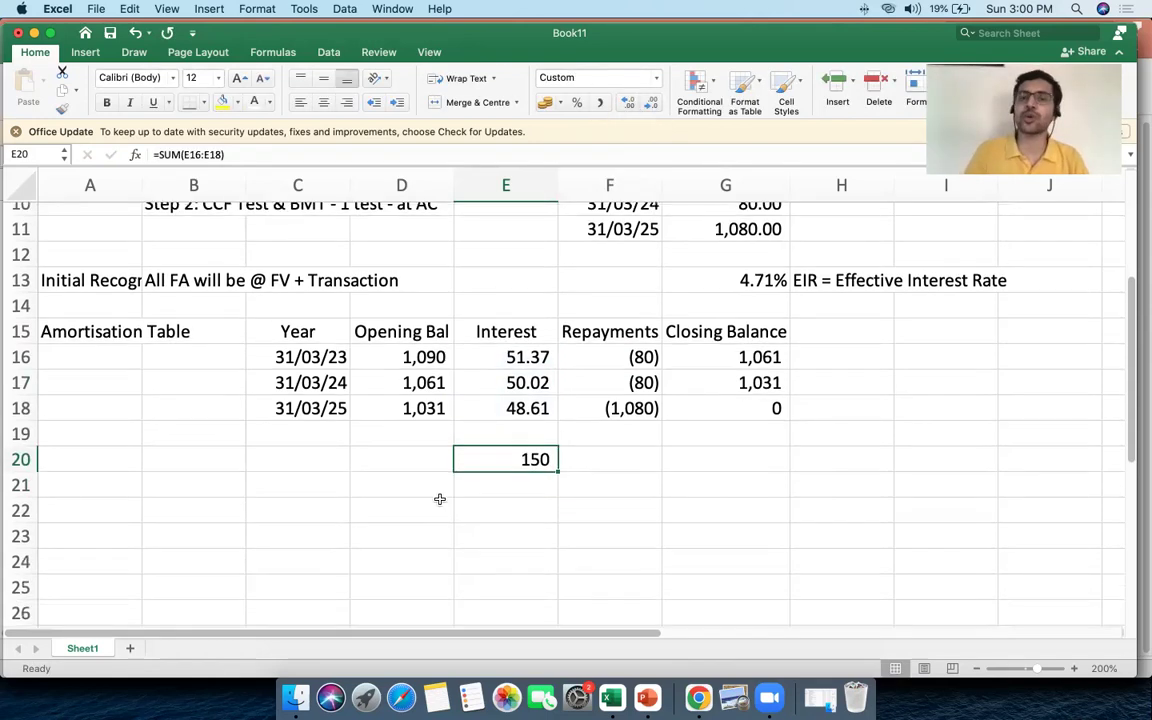
left_click(573, 462)
type("Recognised in P&L")
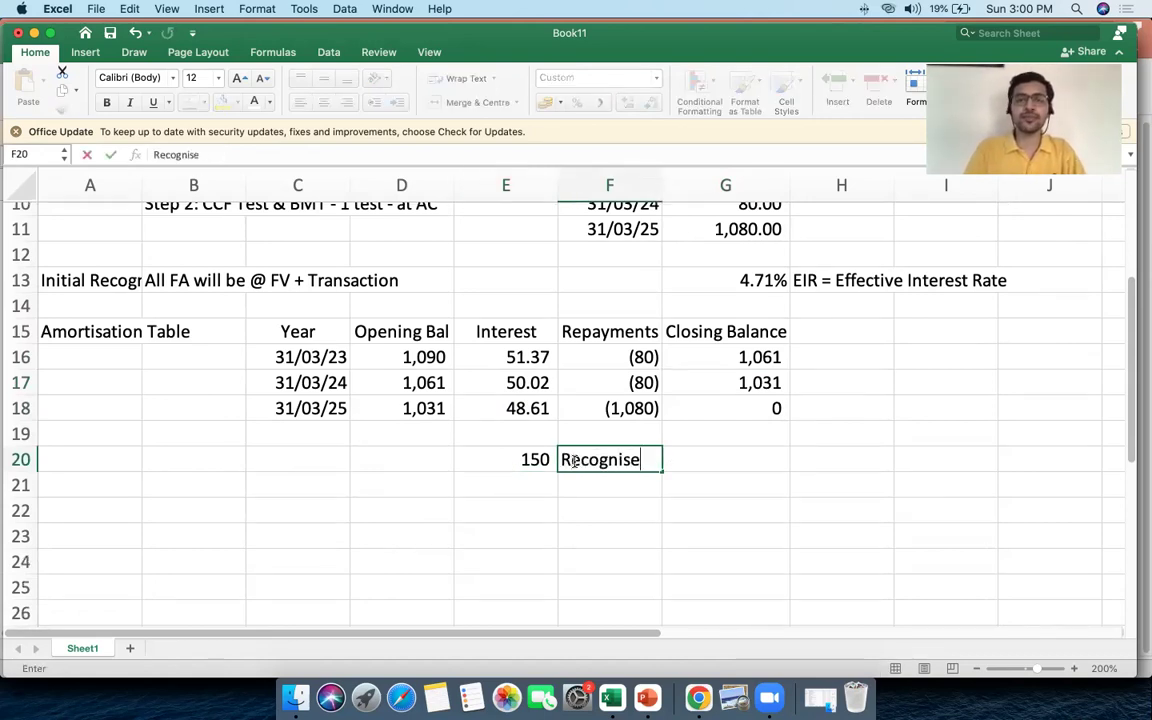
key("Tab")
left_click(571, 460)
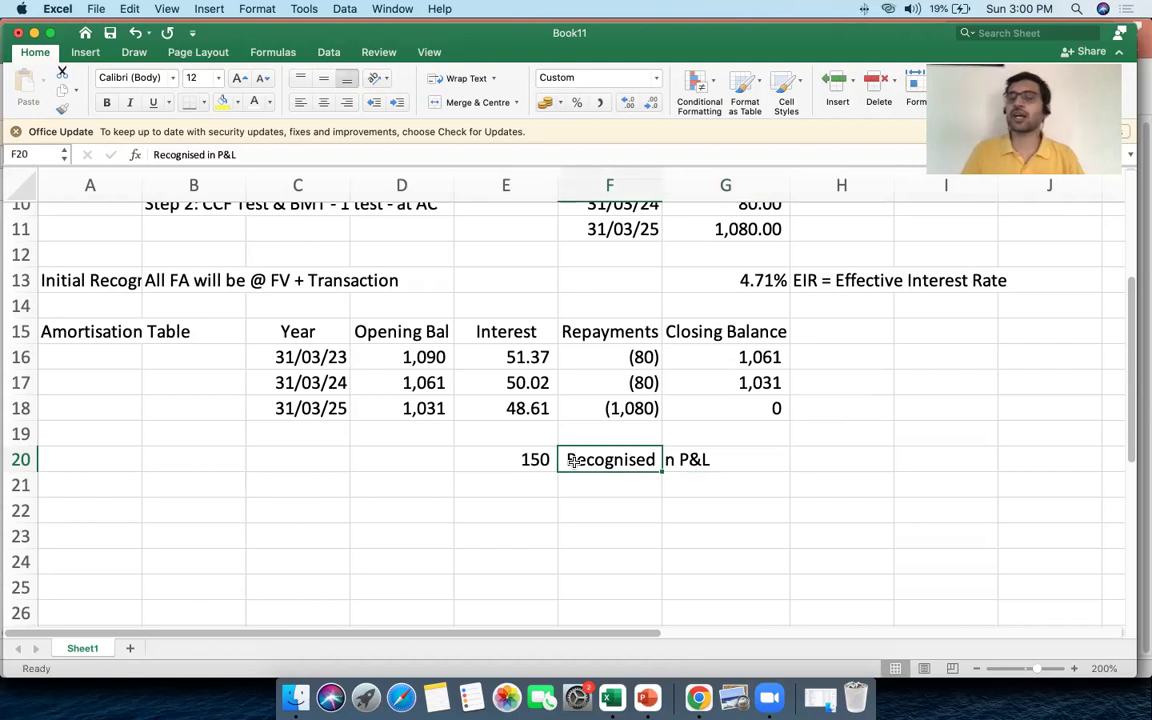
Review the coupon receipts in G9:G10, the whole amortisation table and the interest total with its P&L label.
scroll(483, 513, "up", 1)
scroll(483, 513, "up", 1)
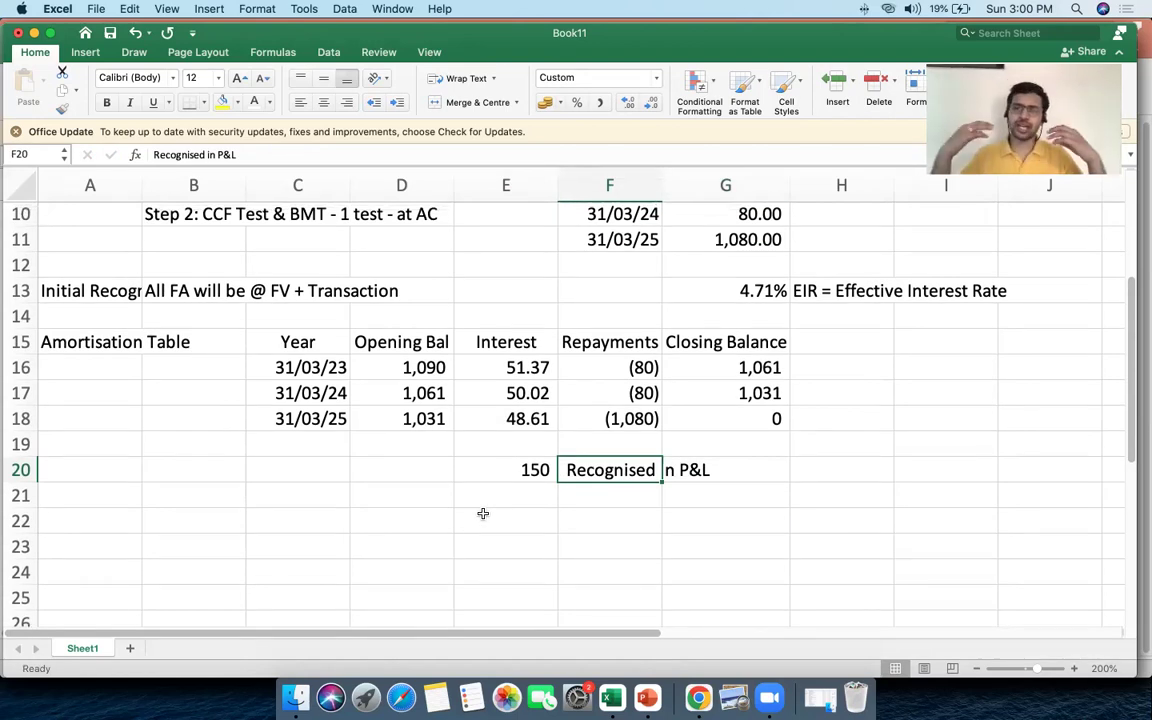
scroll(483, 513, "up", 5)
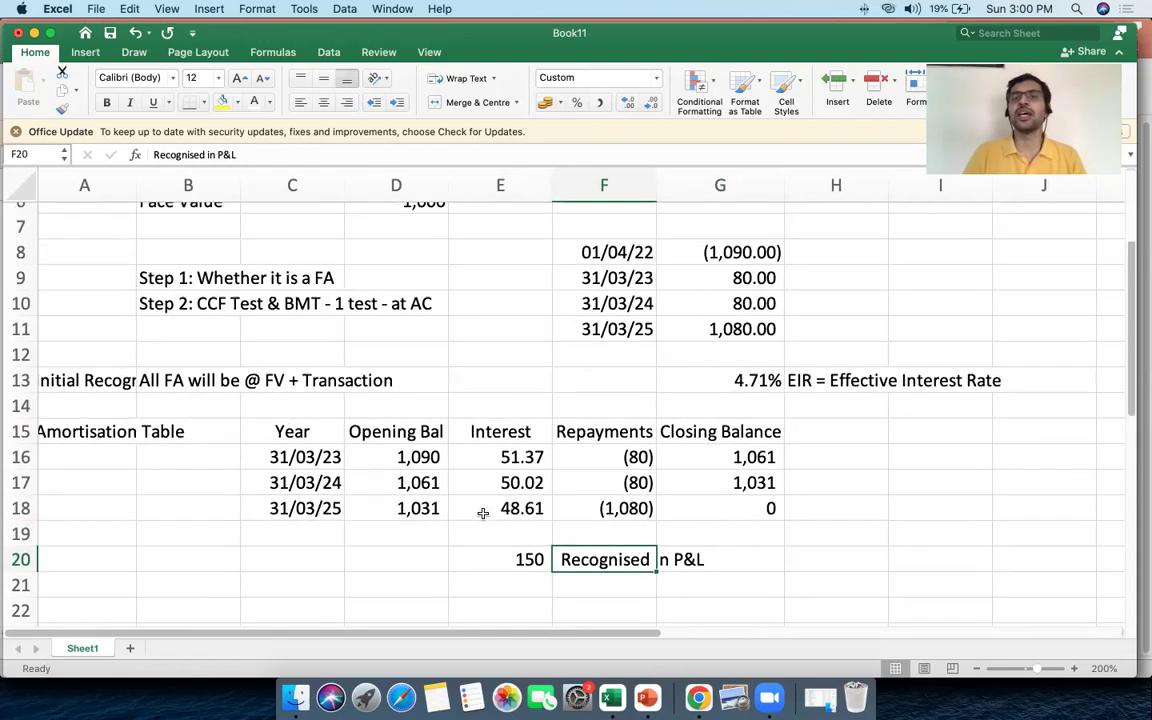
left_click(709, 322)
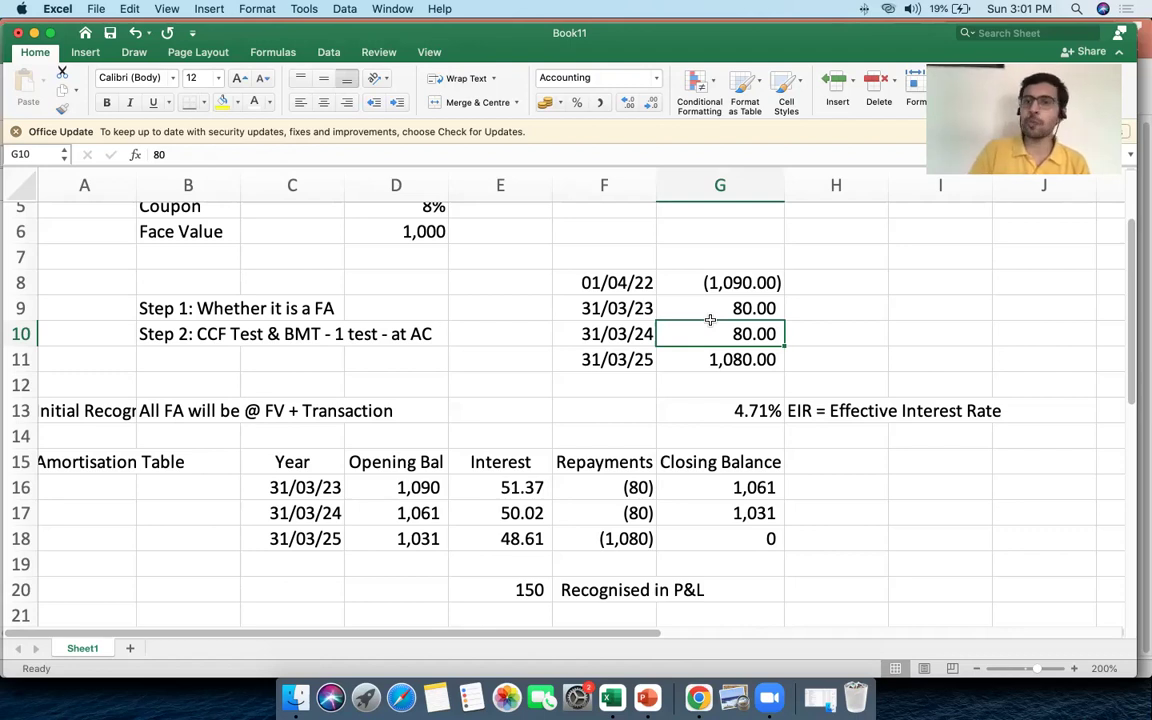
left_click_drag(710, 319, 711, 335)
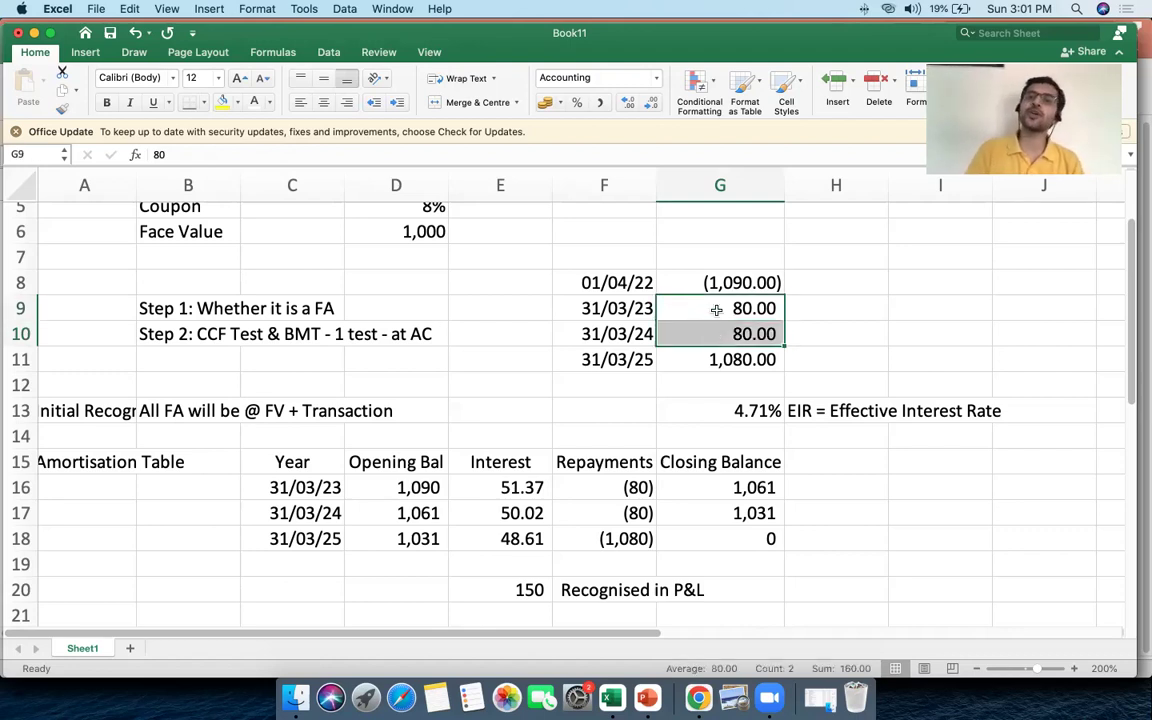
scroll(703, 283, "down", 2)
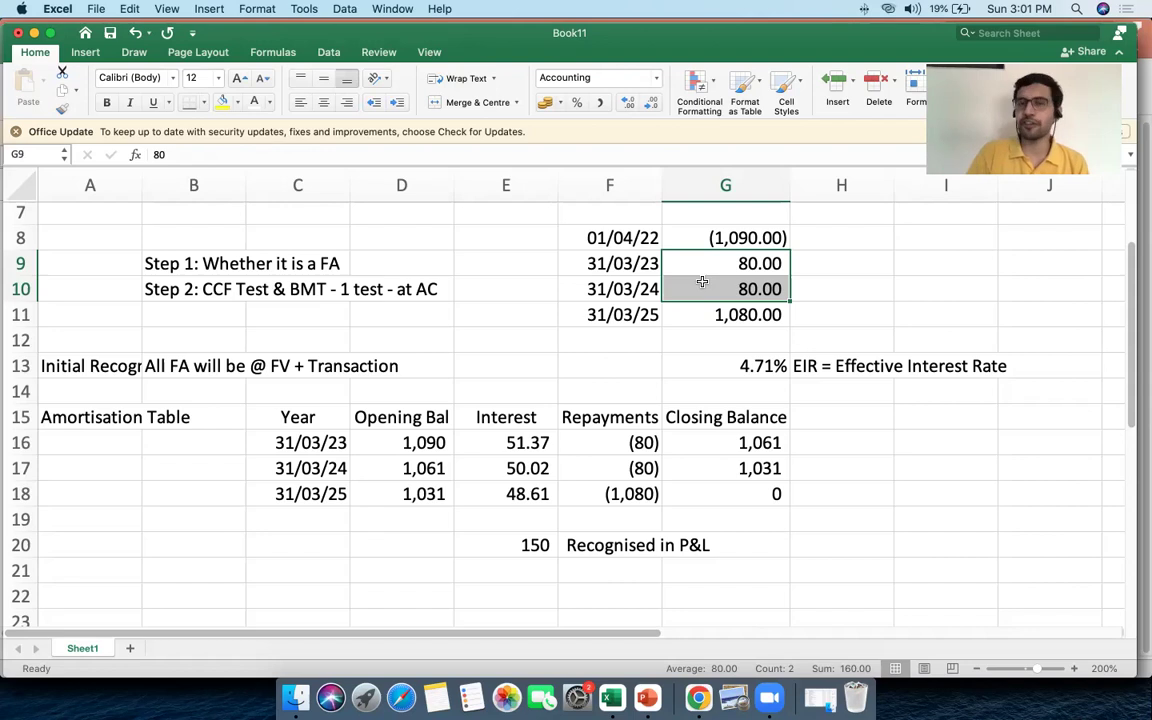
left_click_drag(226, 410, 866, 512)
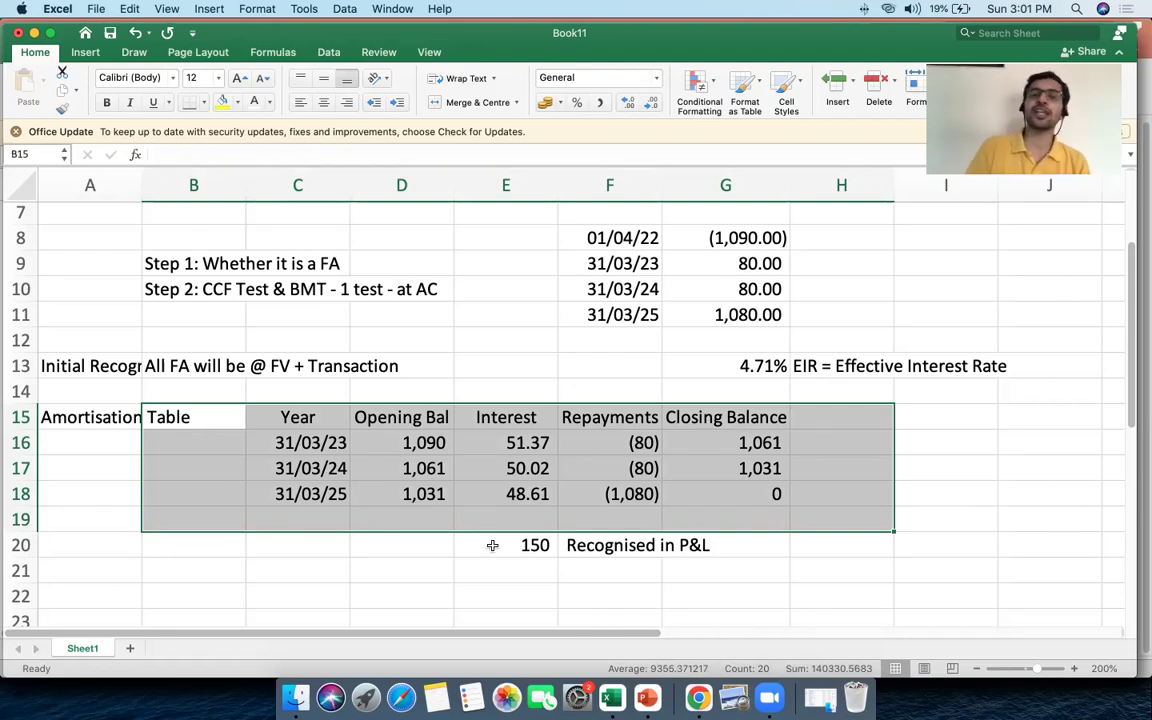
left_click_drag(503, 551, 612, 553)
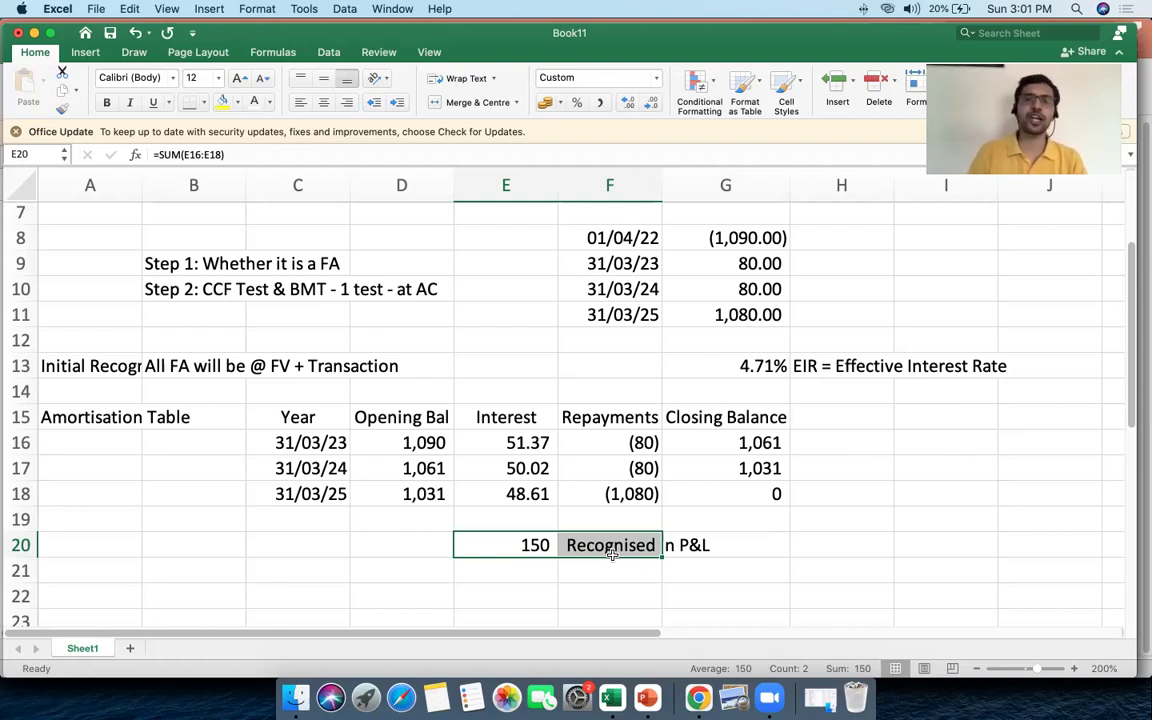
Examine the investment amount in D3 and the XIRR formula in G13 against the amortisation table.
scroll(612, 553, "up", 5)
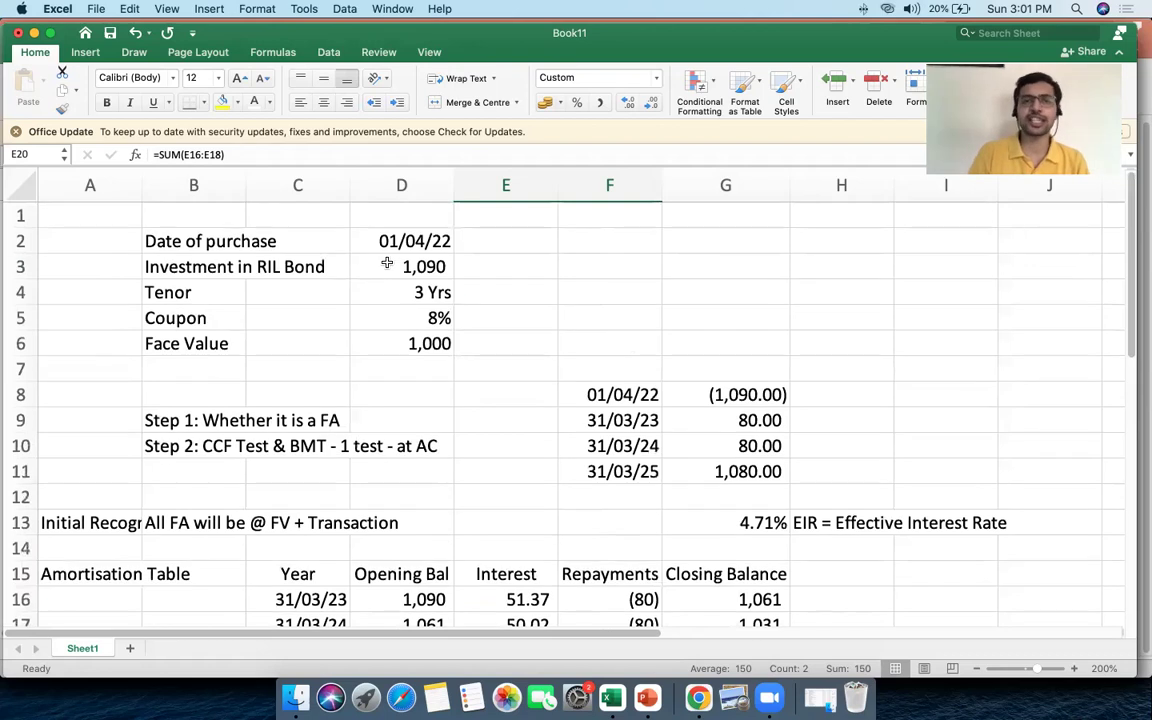
left_click(387, 263)
scroll(700, 435, "down", 2)
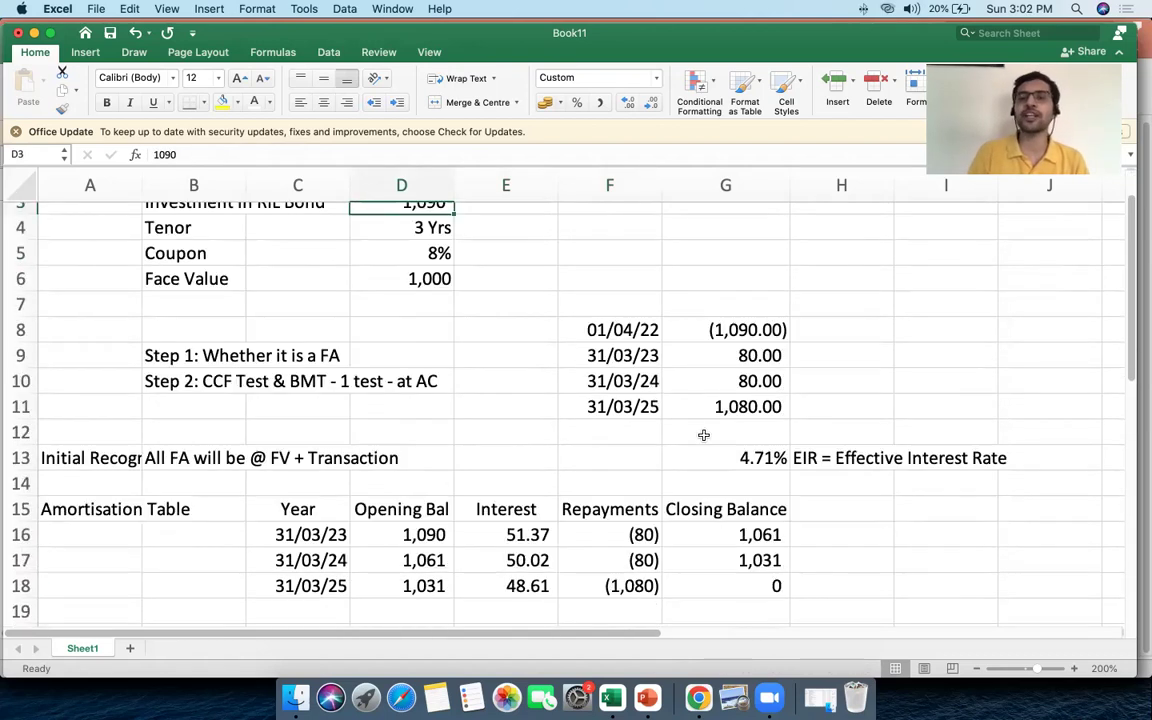
left_click(706, 437)
left_click(718, 450)
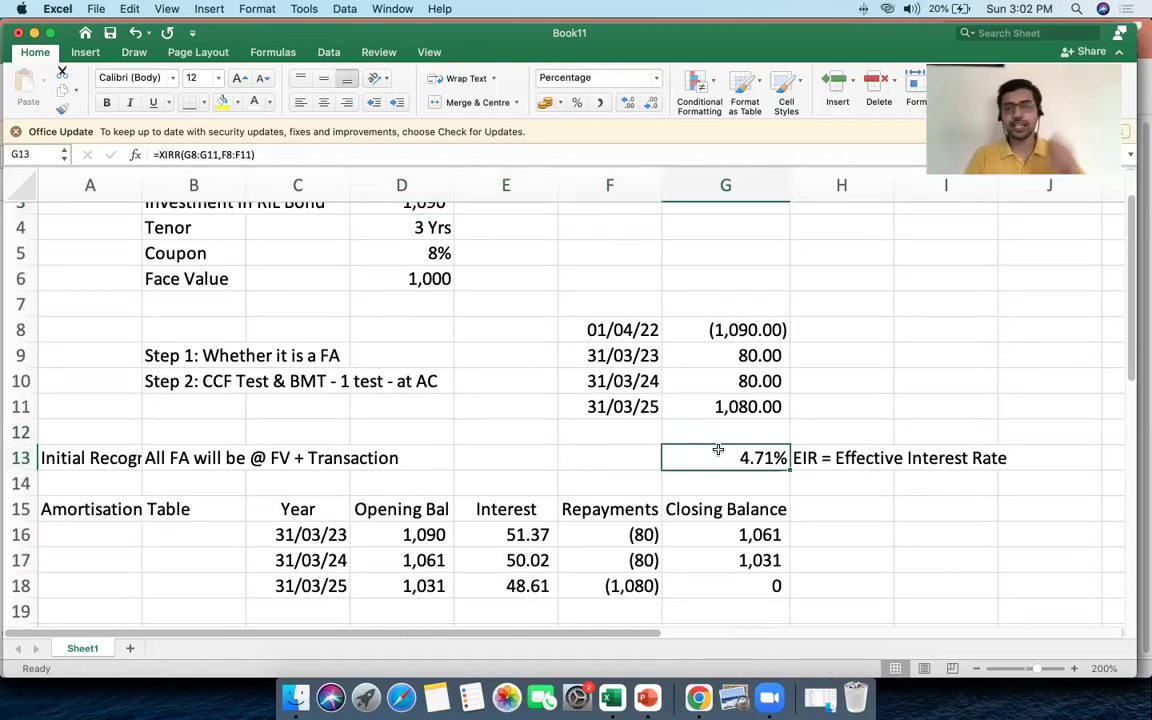
scroll(718, 450, "down", 3)
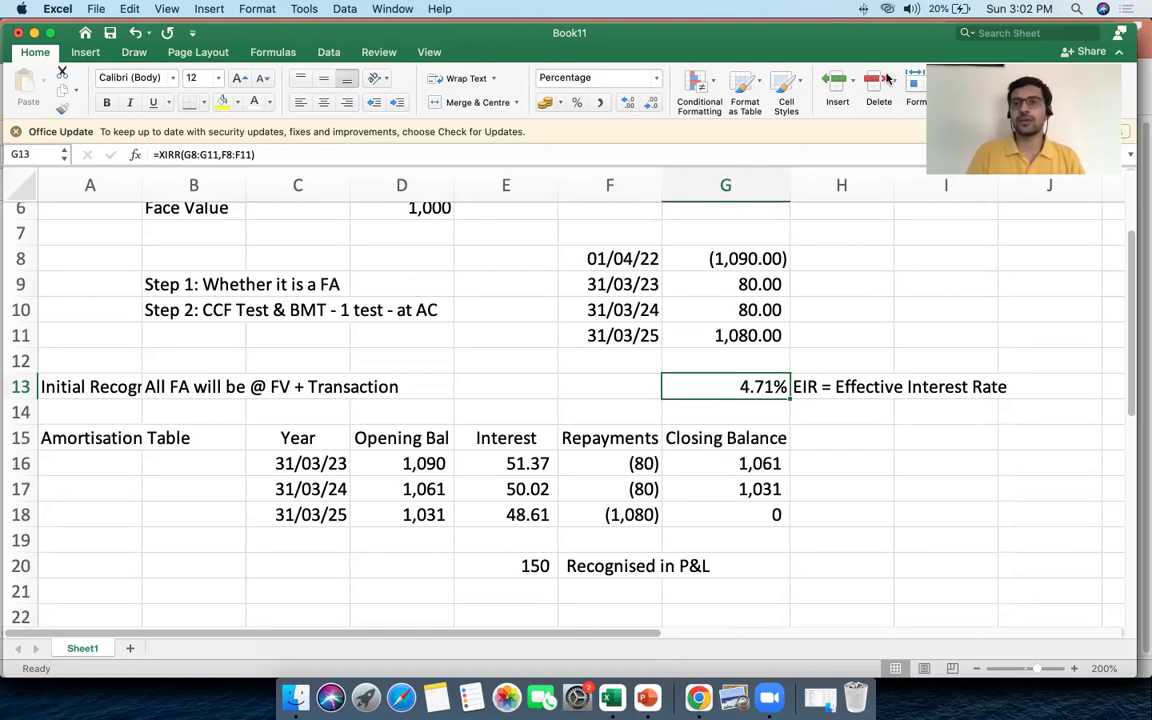
Revisit the bond inputs, the effective interest rate in G13 and its label in H13 alongside the cash flows and amortisation table.
key("Up")
scroll(516, 351, "up", 5)
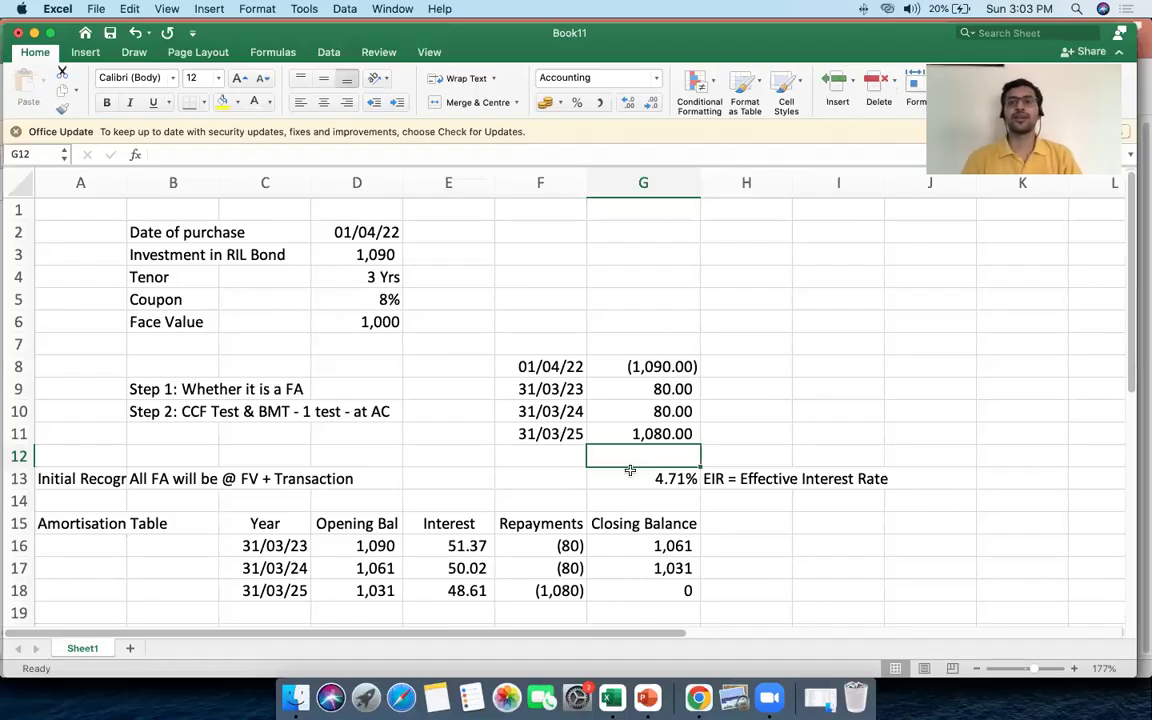
left_click(630, 470)
scroll(630, 470, "down", 3)
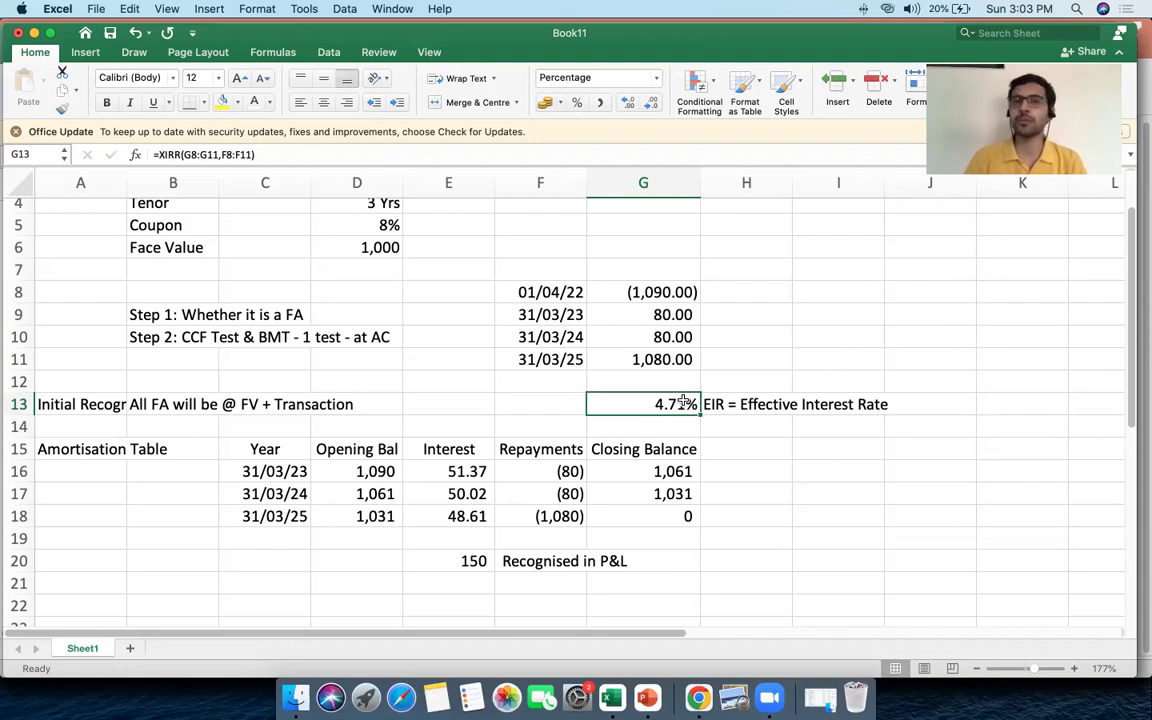
left_click(735, 401)
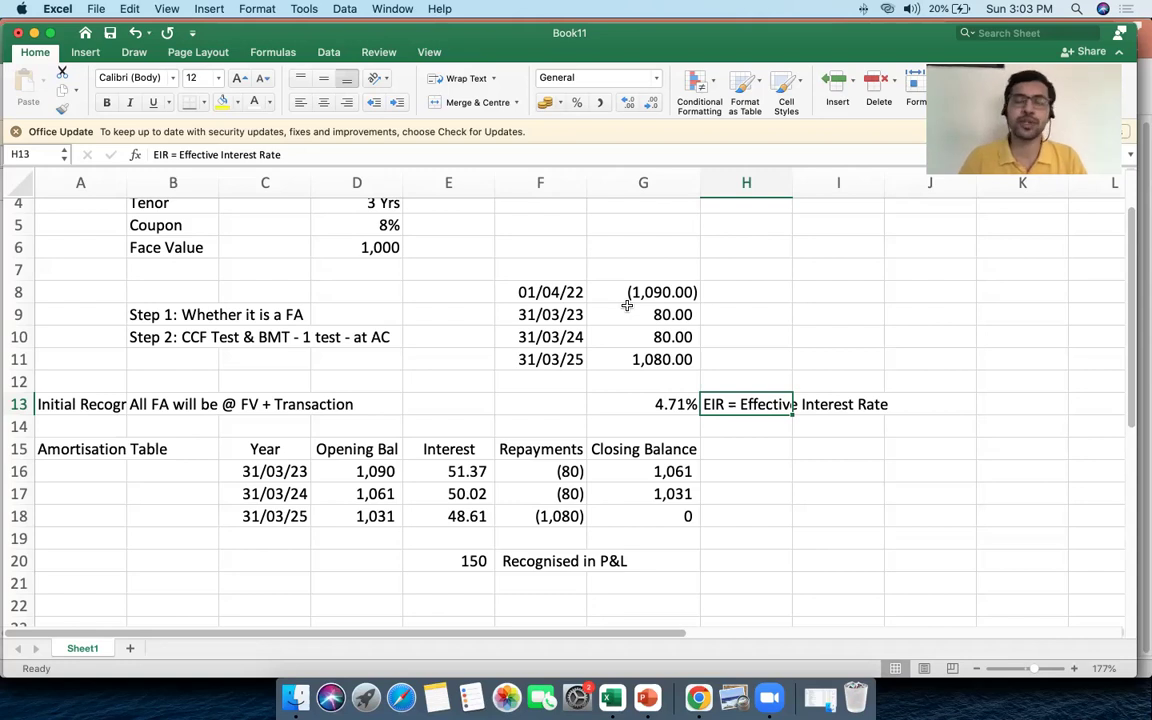
left_click(657, 402)
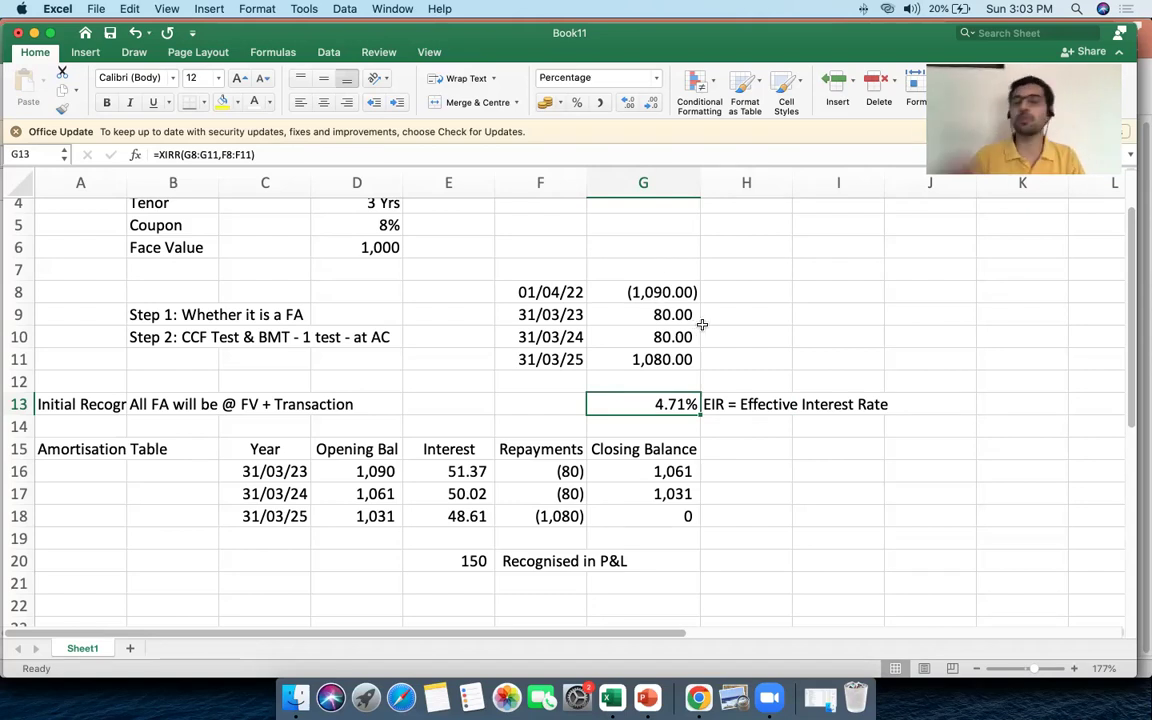
scroll(702, 324, "down", 3)
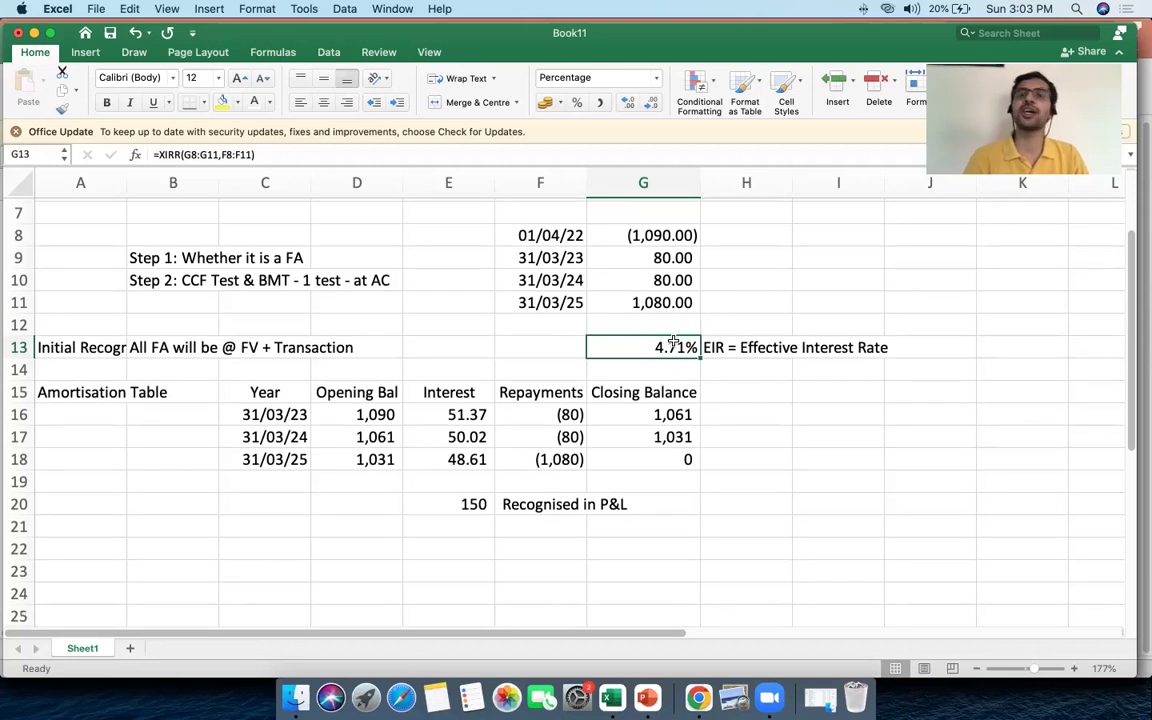
left_click(712, 344)
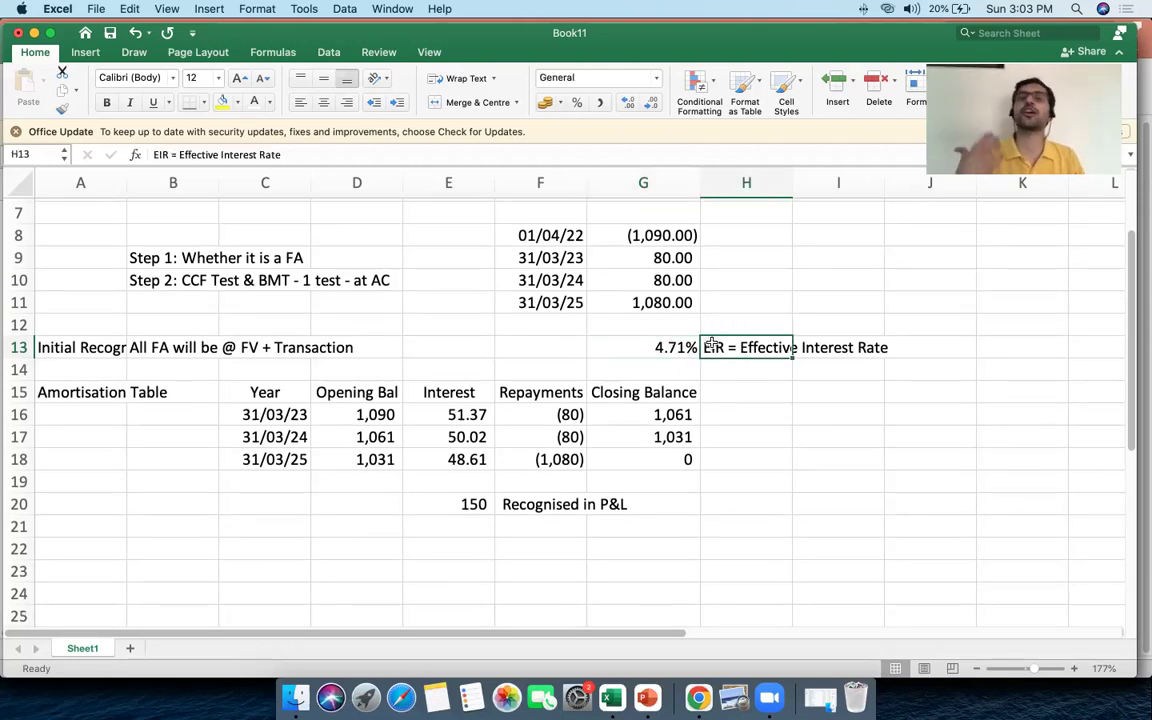
scroll(712, 344, "down", 3)
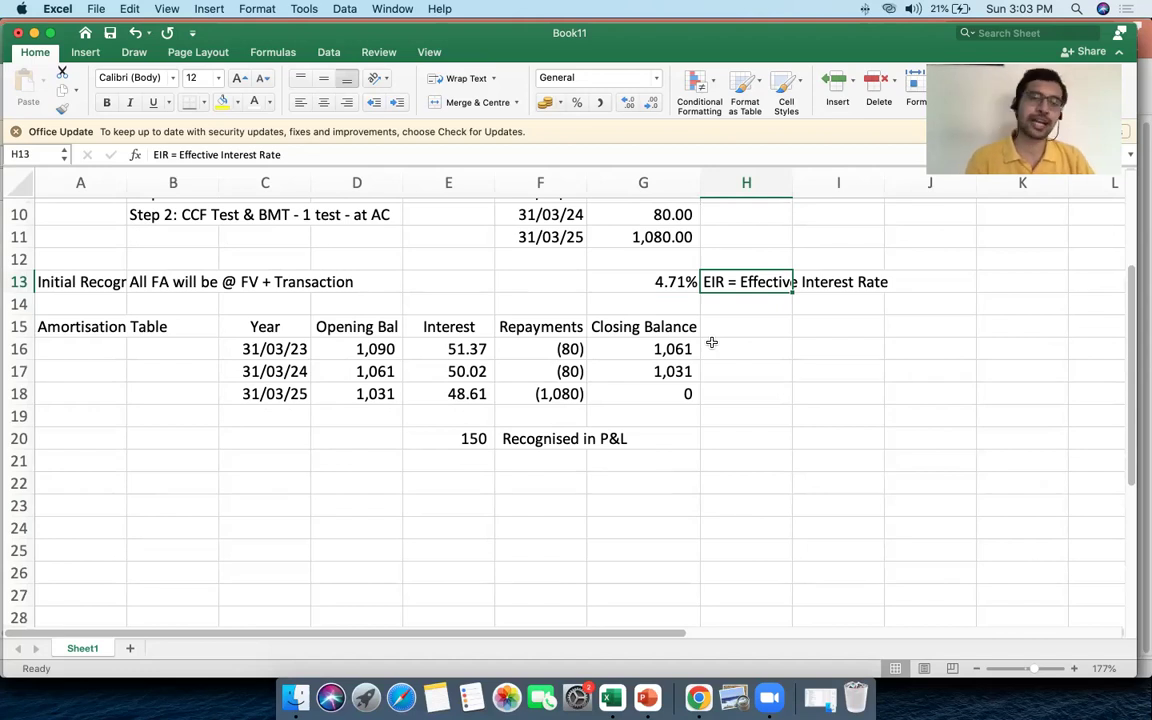
Start a second example below the bond table with the label "Loan" in B24 and 100000 in C24.
scroll(712, 344, "down", 7)
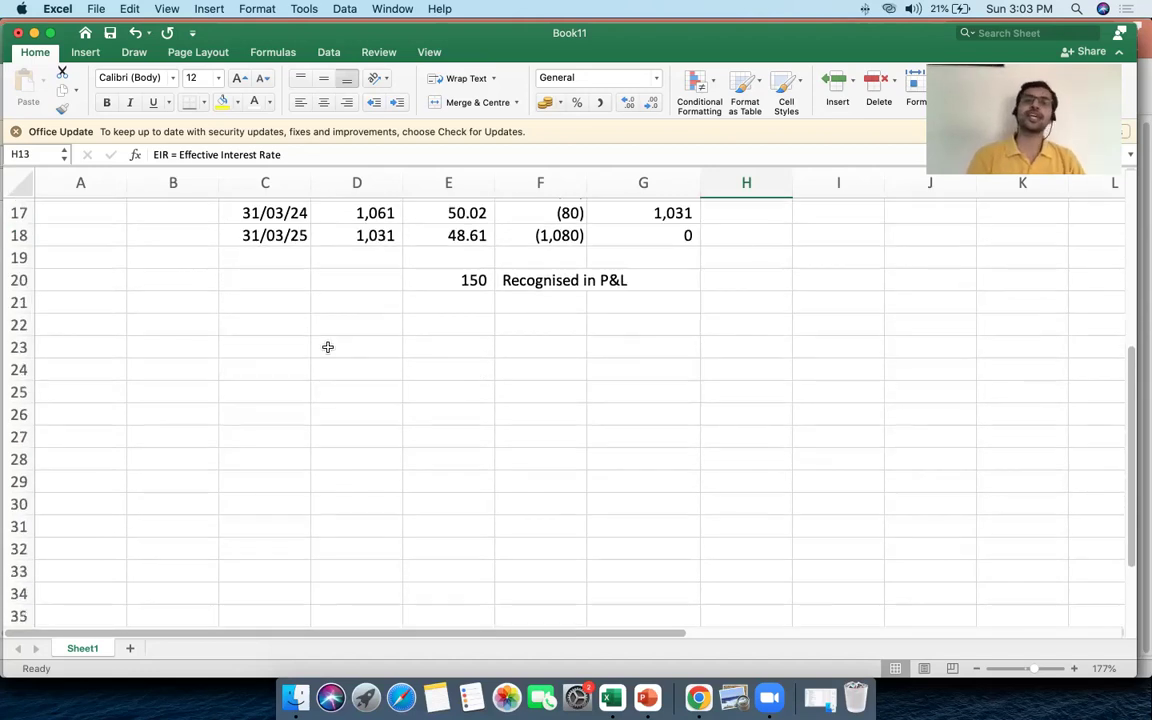
left_click(130, 363)
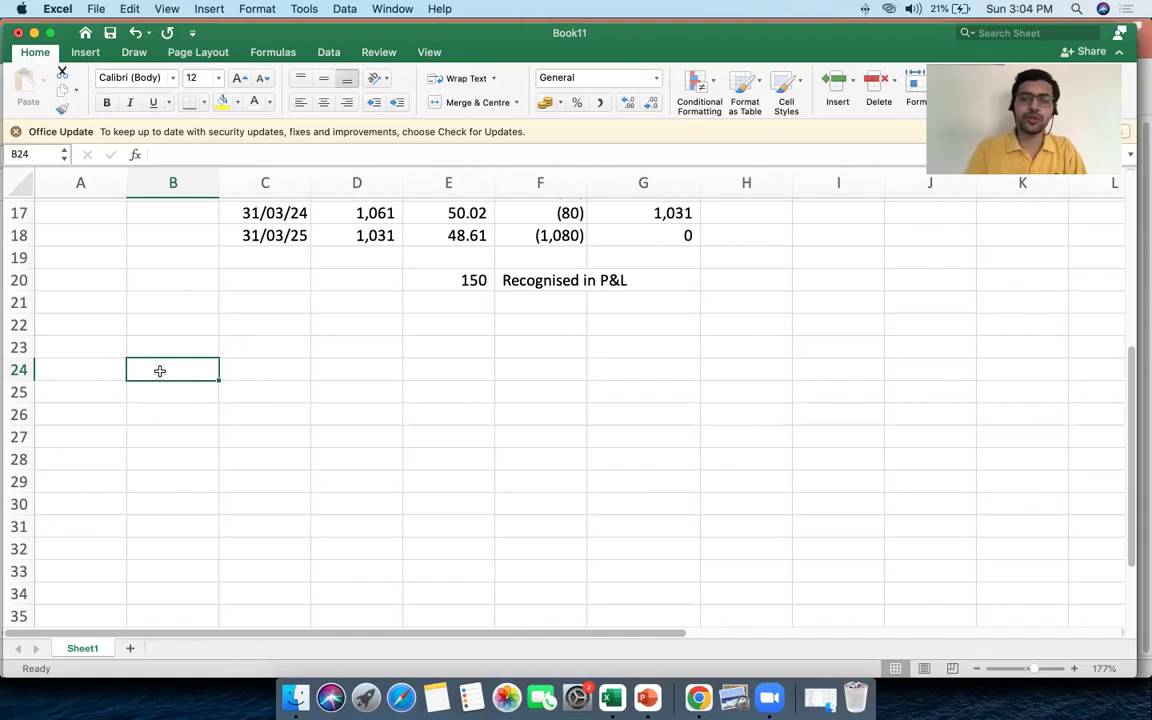
type("Loan")
key("Tab")
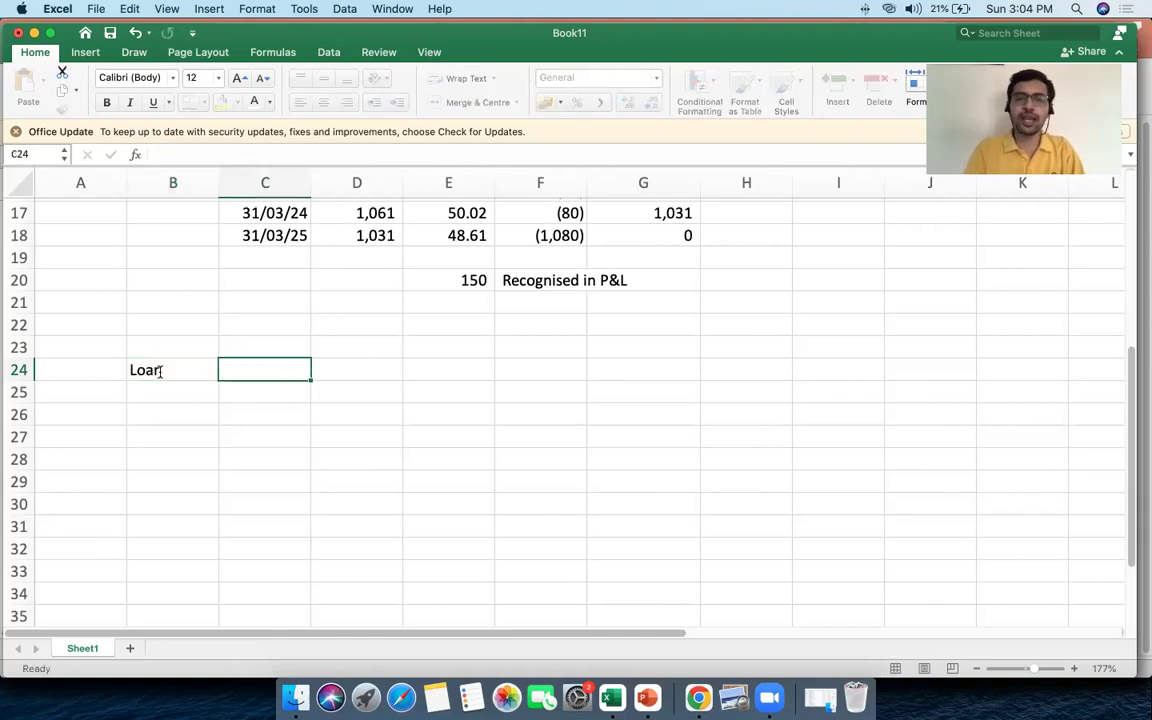
type("100000")
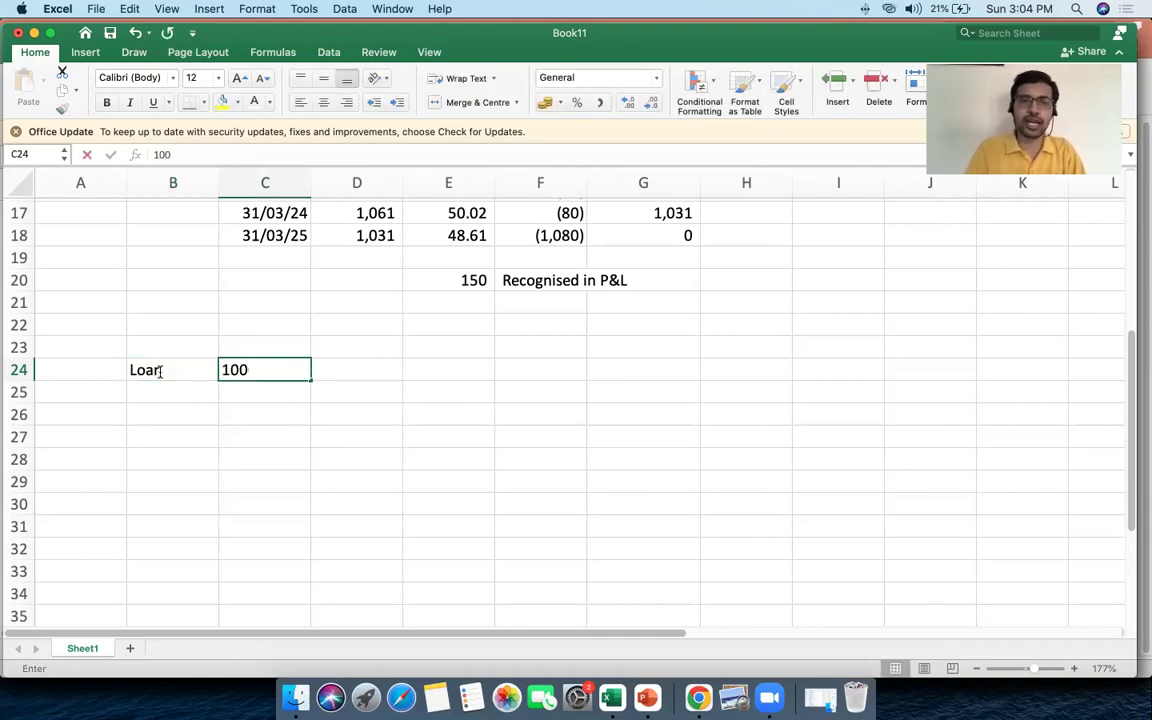
Add a bottom border across row 22 to separate the loan example from the bond example.
left_click(237, 324)
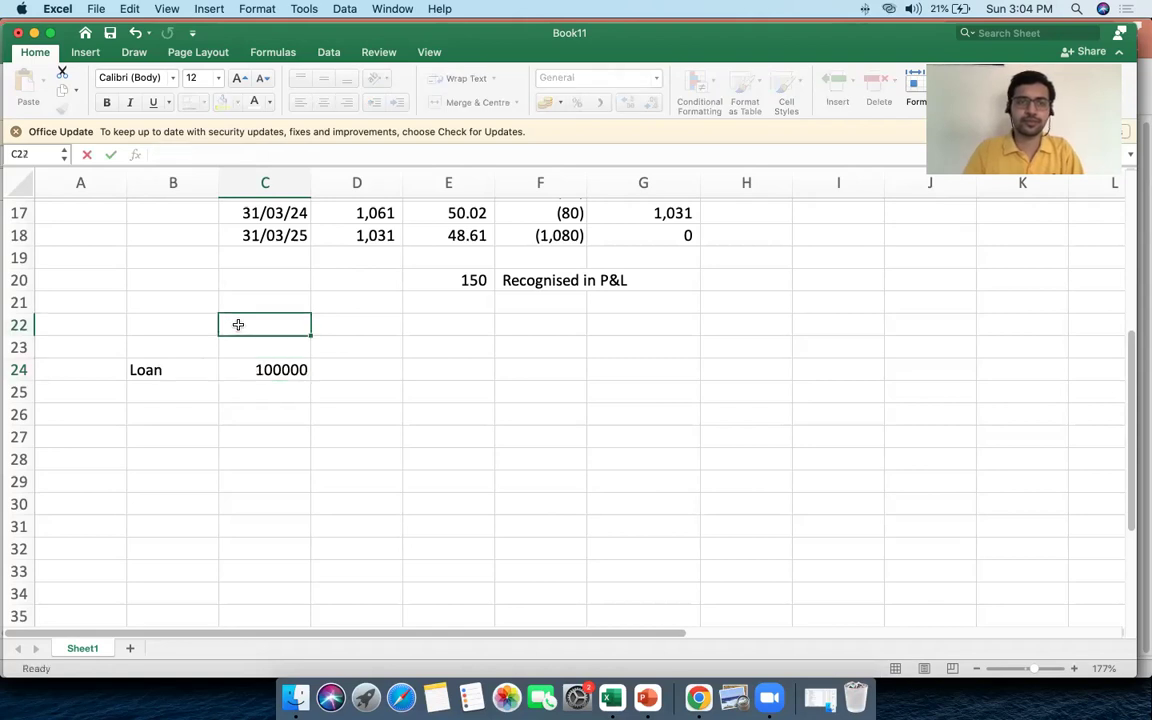
key("shift+space")
left_click(190, 102)
Format the loan amount in C24 with thousands separators and no decimals.
left_click(270, 370)
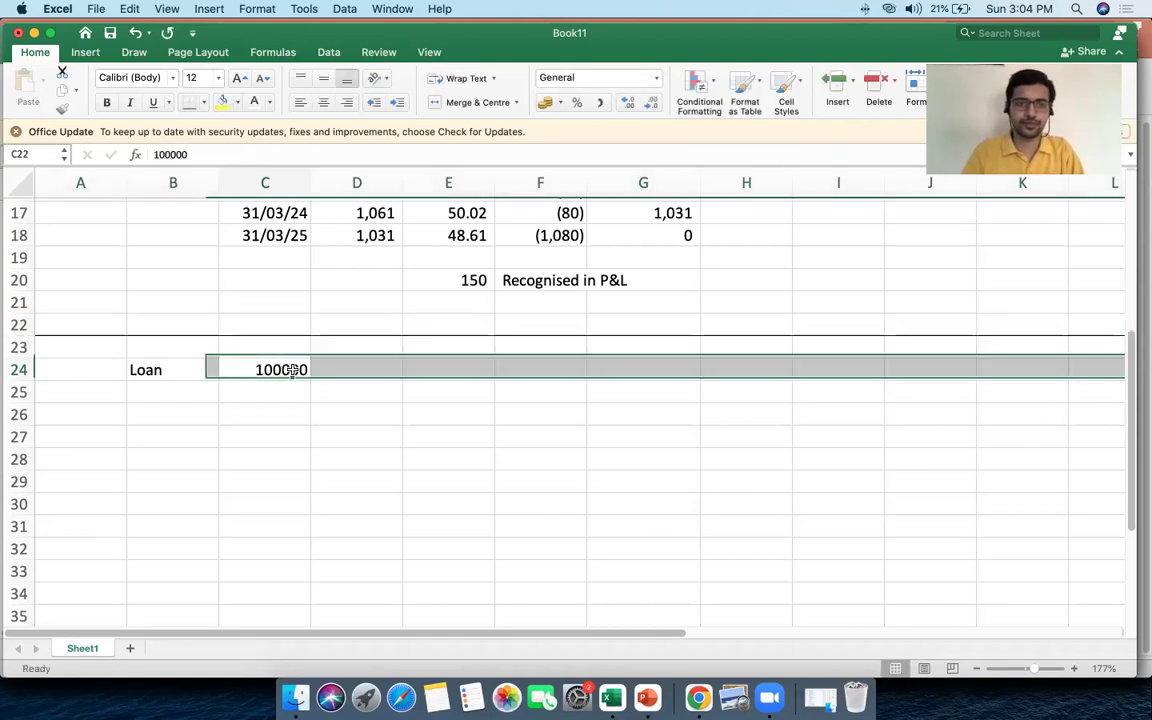
left_click(600, 102)
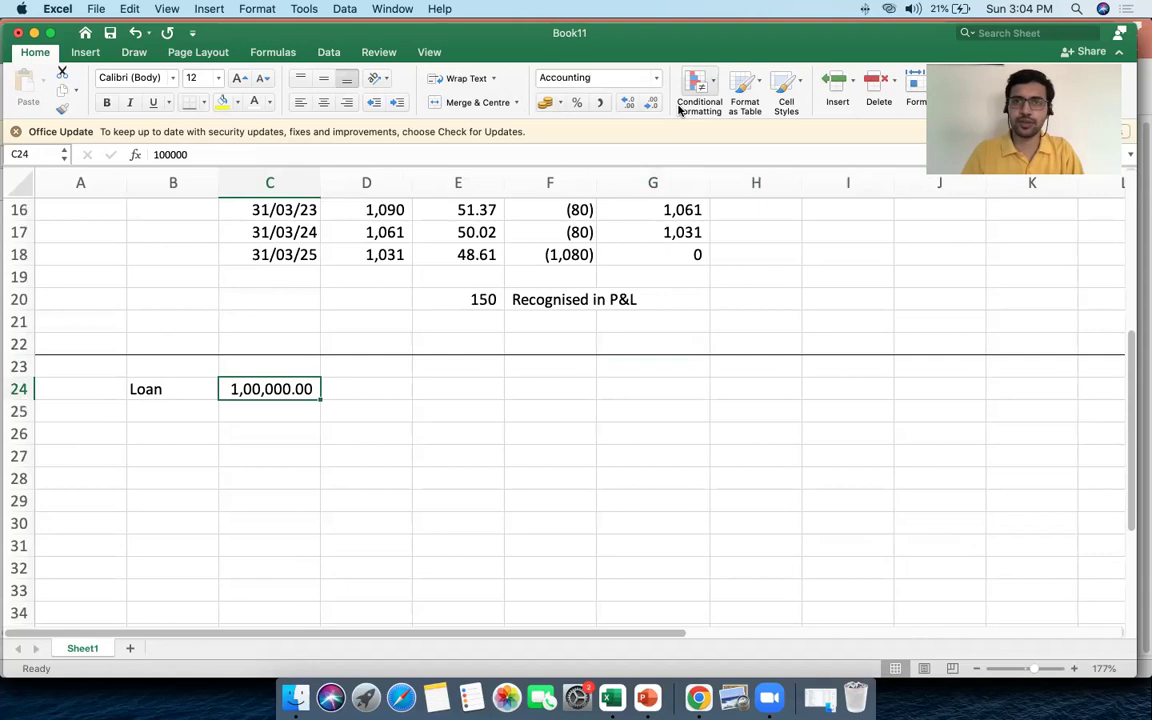
left_click(651, 102)
left_click(651, 102)
Enter "Legal Documentation" in B25 with 5000 in C25, and widen column B to fit the label.
scroll(458, 470, "down", 3)
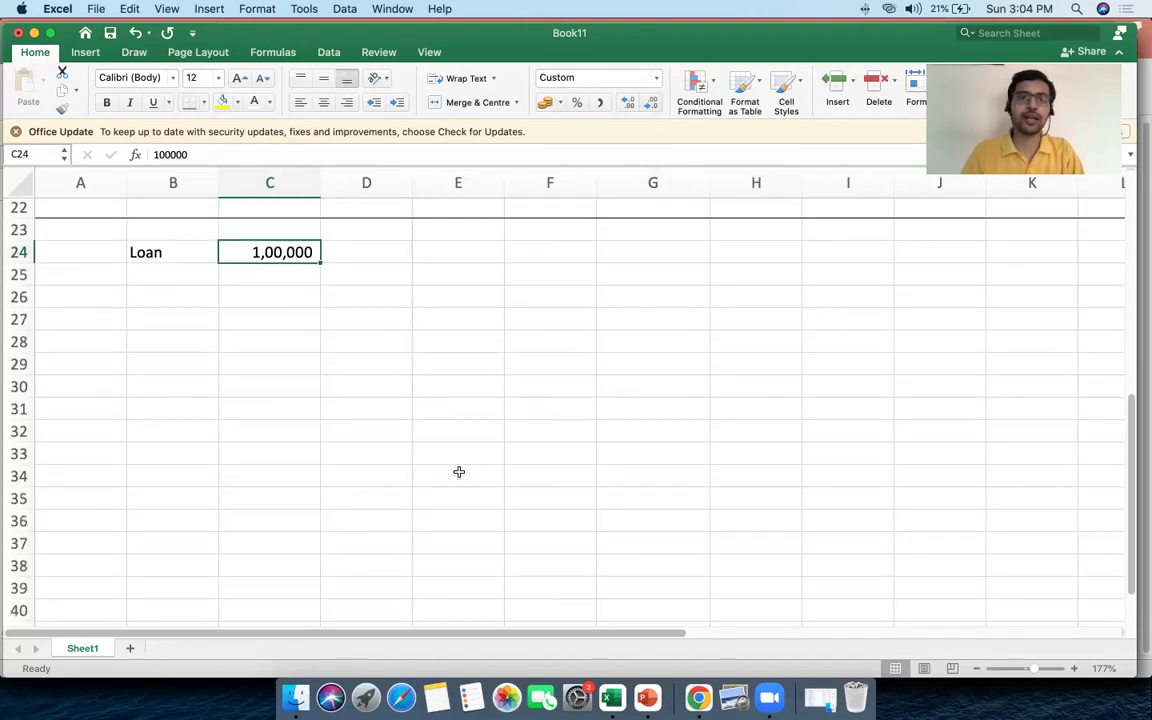
left_click(190, 270)
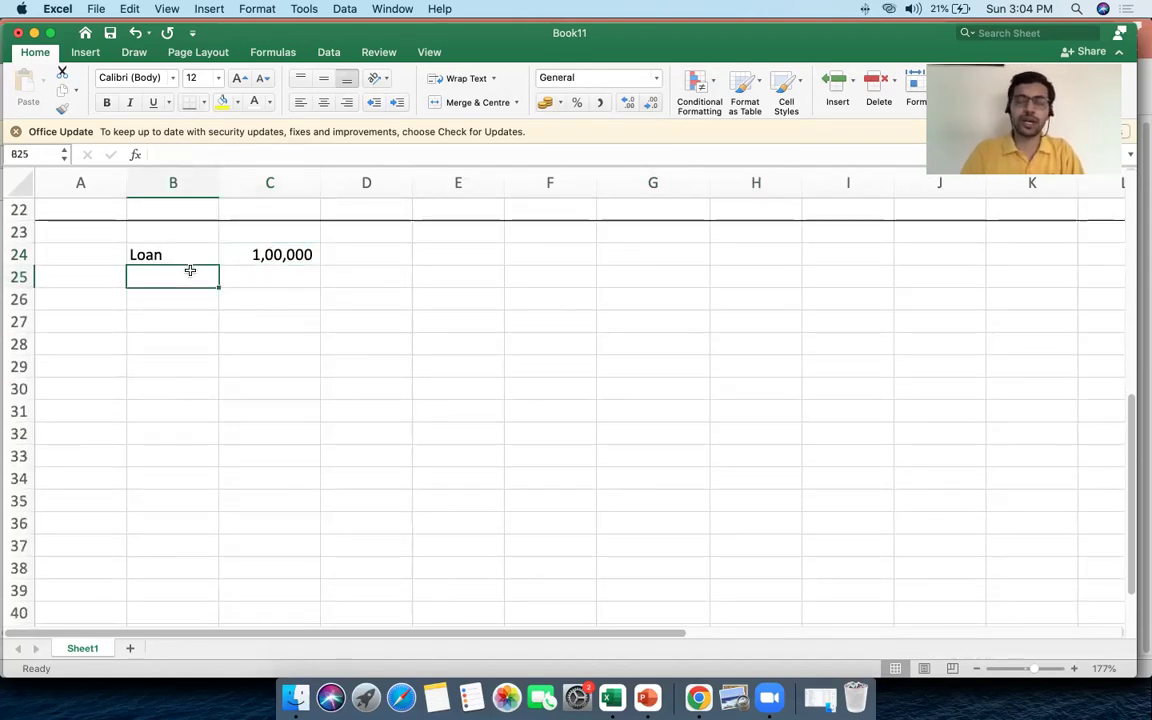
type("Leg")
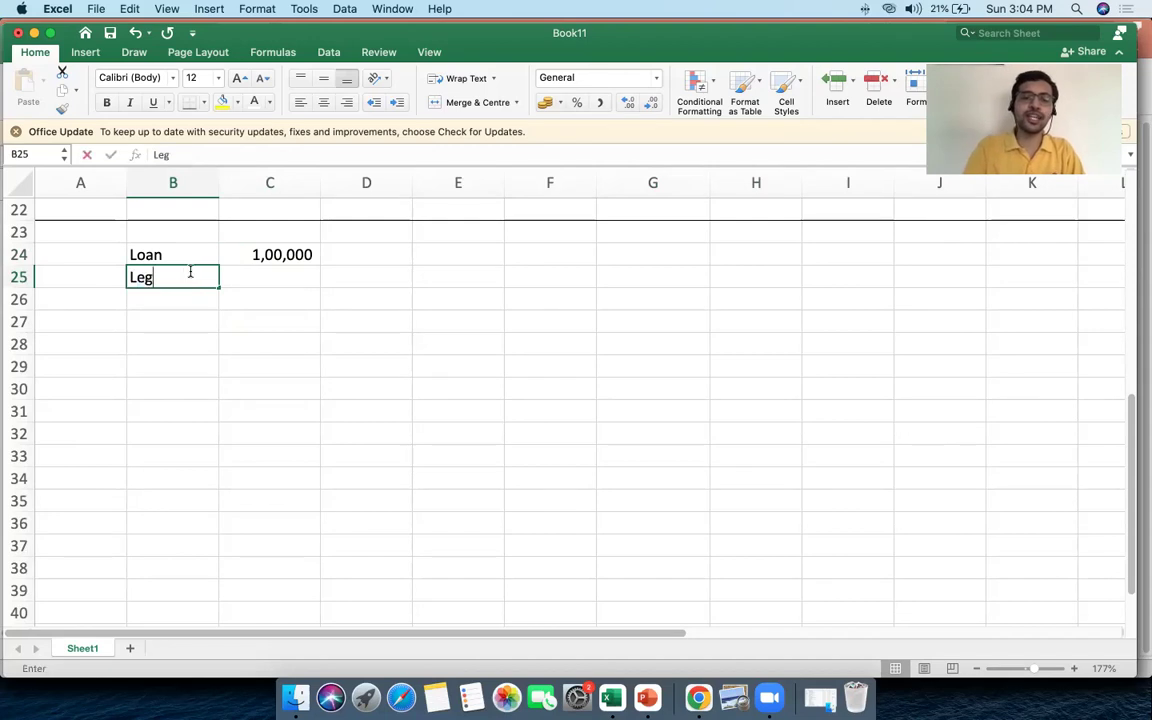
type("al Documentation")
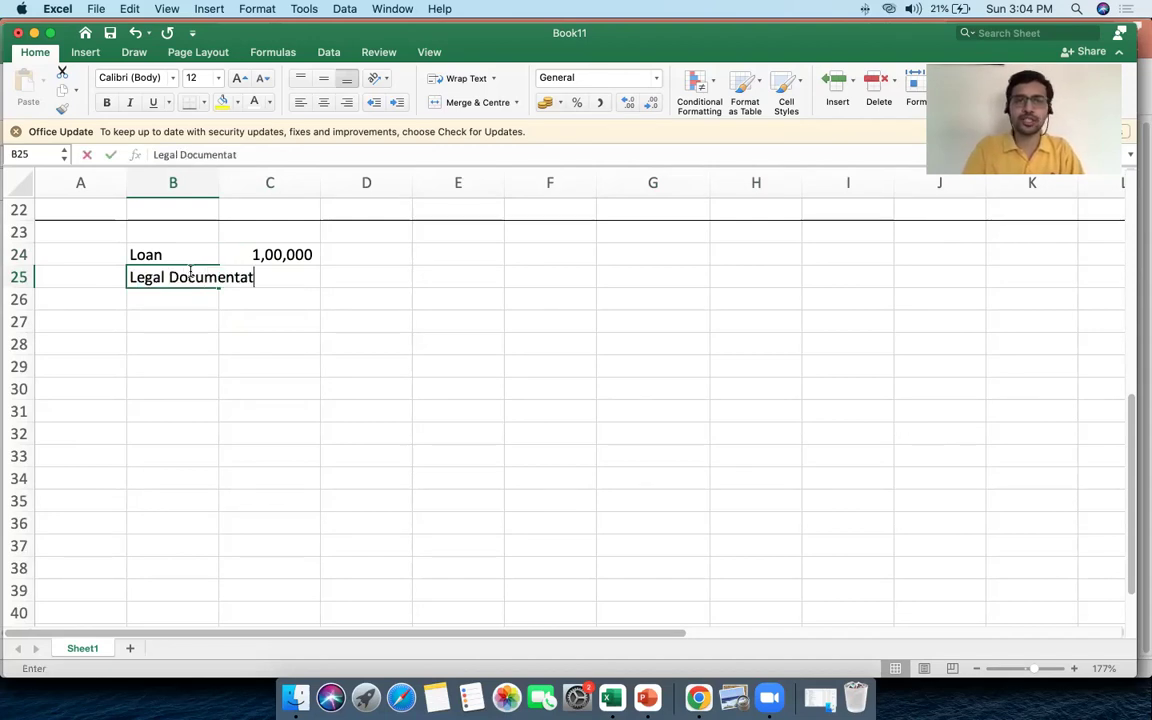
left_click(282, 270)
left_click_drag(219, 190, 285, 193)
type("5000")
key("Tab")
Format the amounts in C24:C25 with thousands separators and no decimals.
left_click_drag(336, 258, 342, 278)
left_click(606, 112)
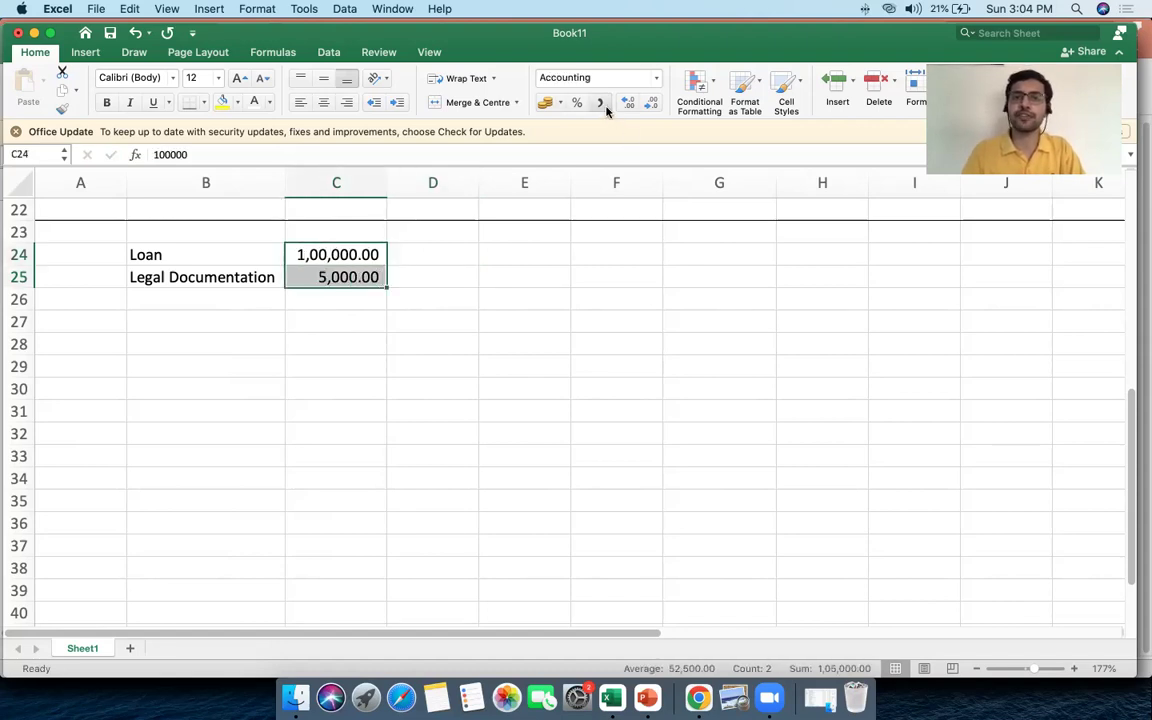
left_click(648, 104)
left_click(648, 104)
Mark the legal documentation amount as "Transaction cost" in D25.
left_click(213, 293)
left_click(411, 282)
type("Transac")
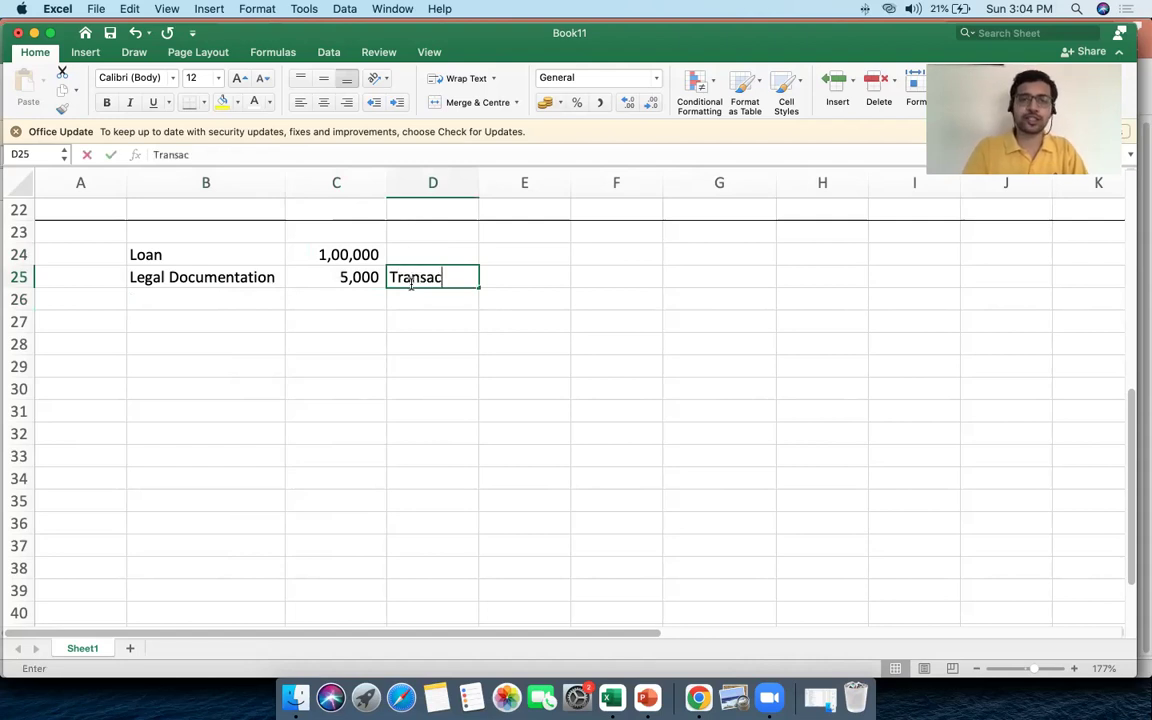
type("tion cost")
key("Return")
Enter the label "Interest" in B26 below Legal Documentation.
left_click(180, 308)
type("Interest")
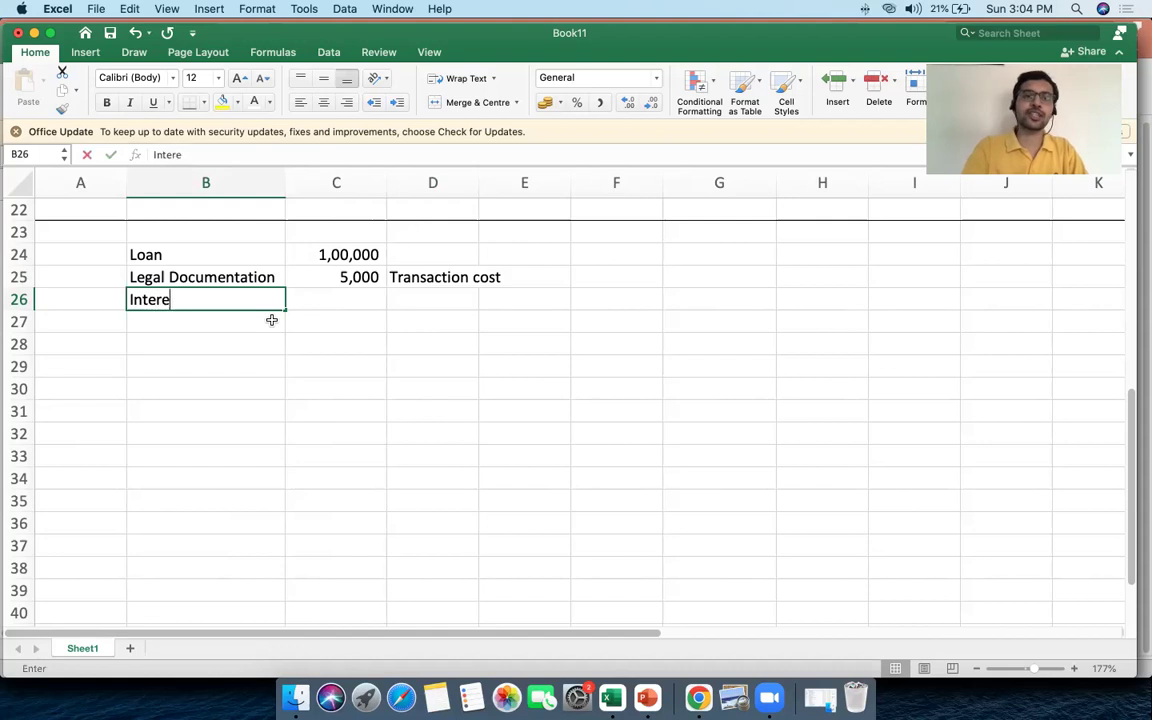
Complete the Interest label in B26 and enter 10% beside it in C26.
key("BackSpace")
type("%")
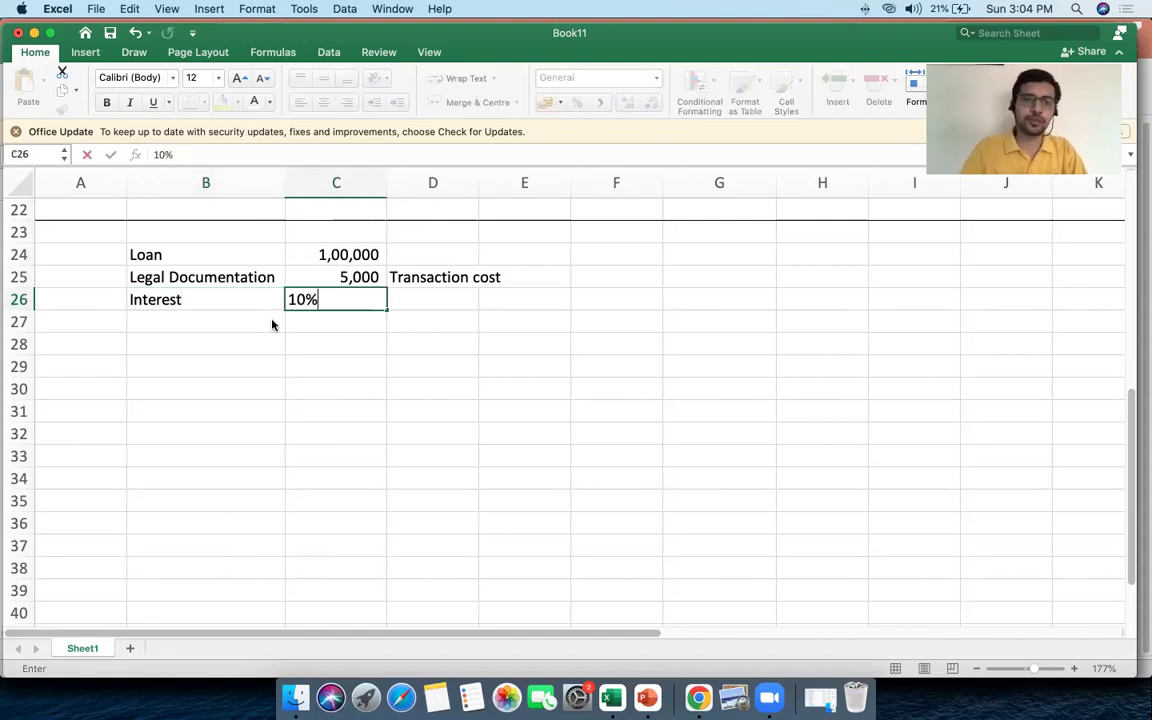
key("Tab")
Add a Tenure entry in row 27 with the value 5 Years in C27, aligned right.
left_click(246, 320)
type("Tenure")
key("Tab")
type("5 Years")
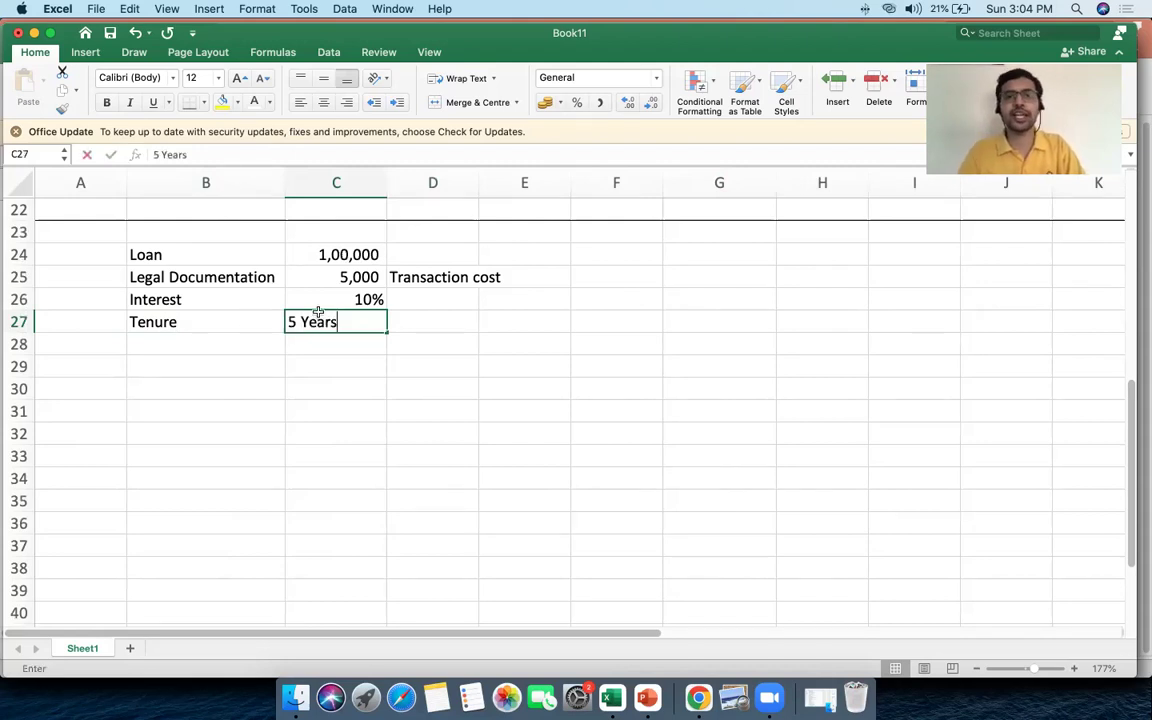
key("Tab")
left_click(345, 321)
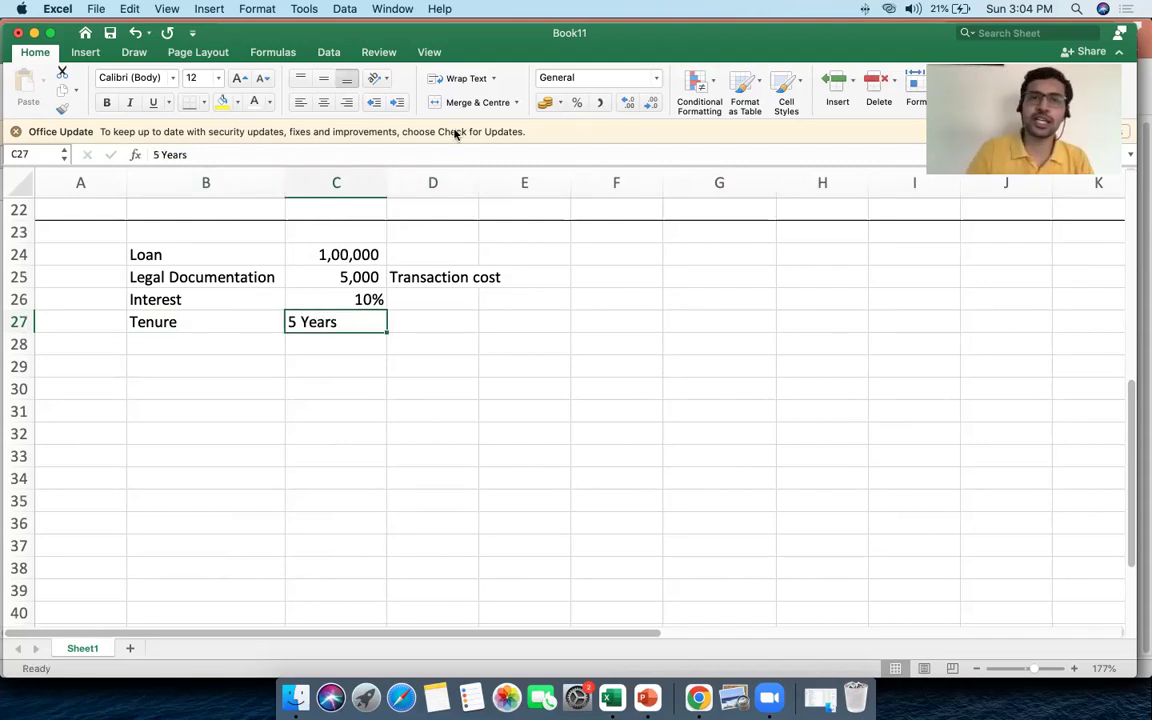
left_click(346, 102)
Go over the loan amount, legal documentation cost, interest rate and tenure in C24:C27.
left_click(324, 255)
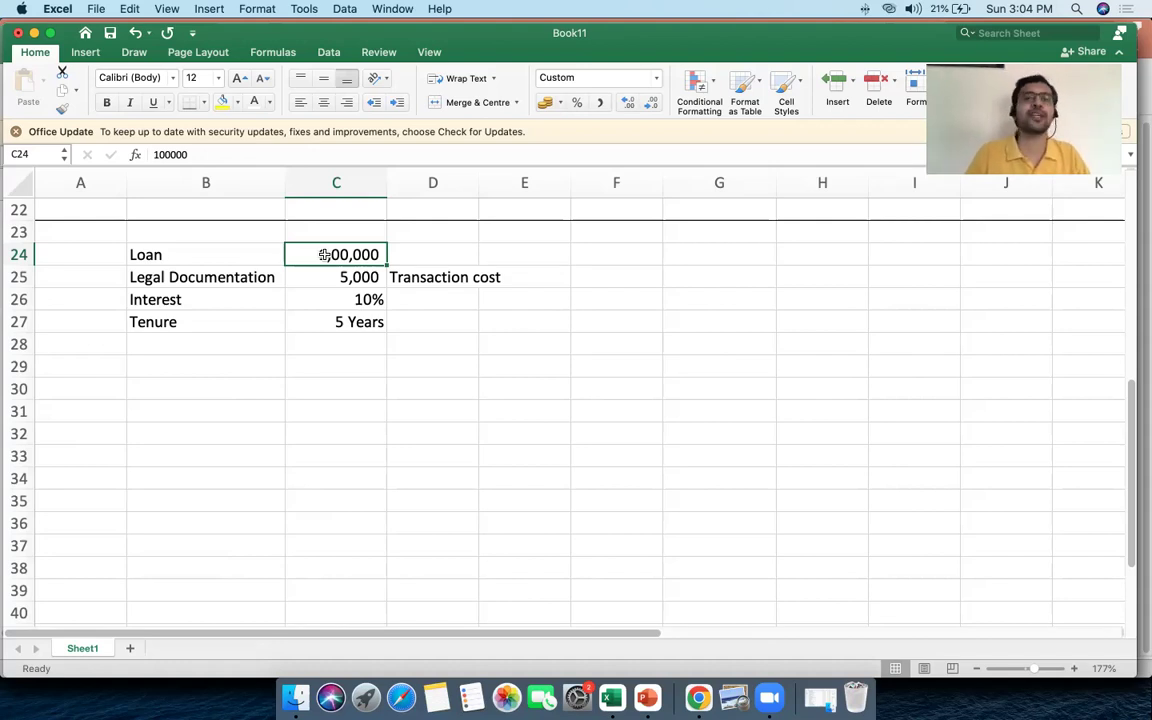
key("Down")
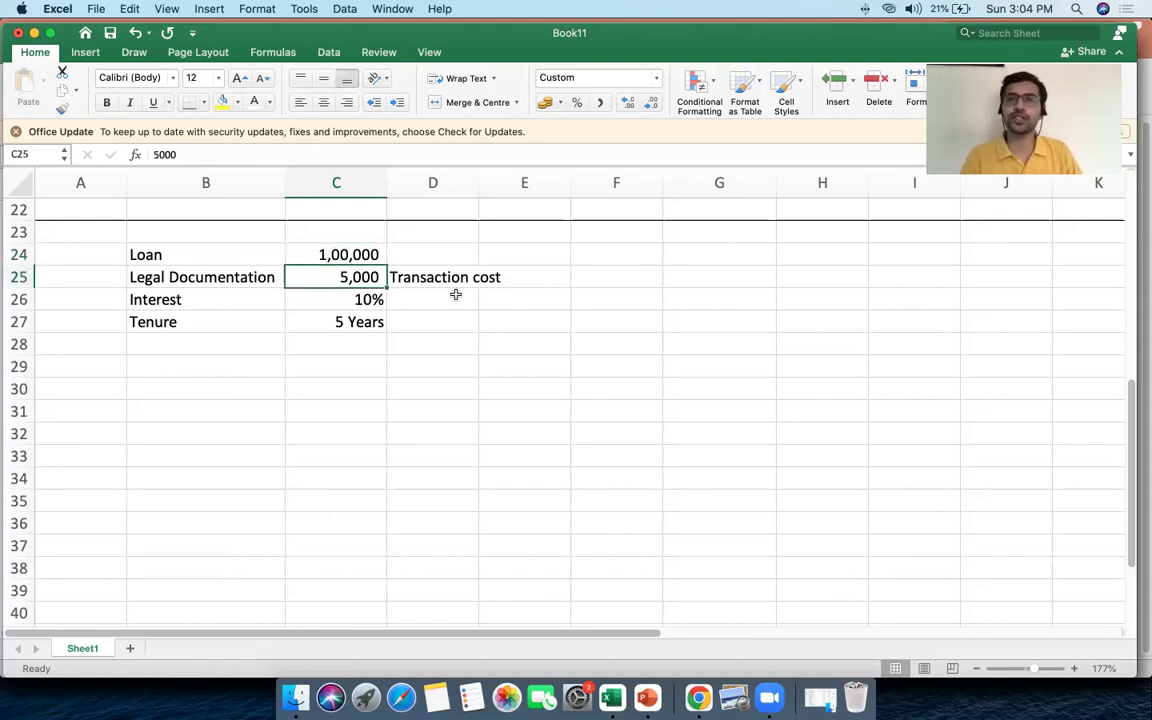
left_click(352, 302)
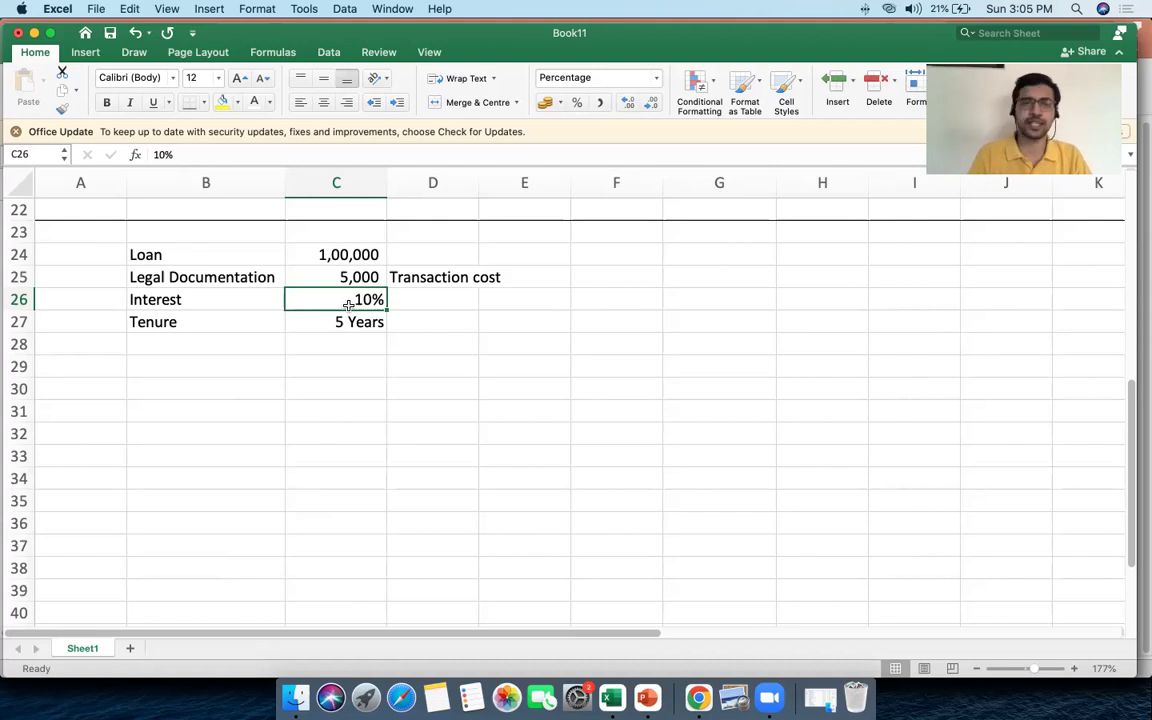
left_click(284, 248)
left_click(320, 250)
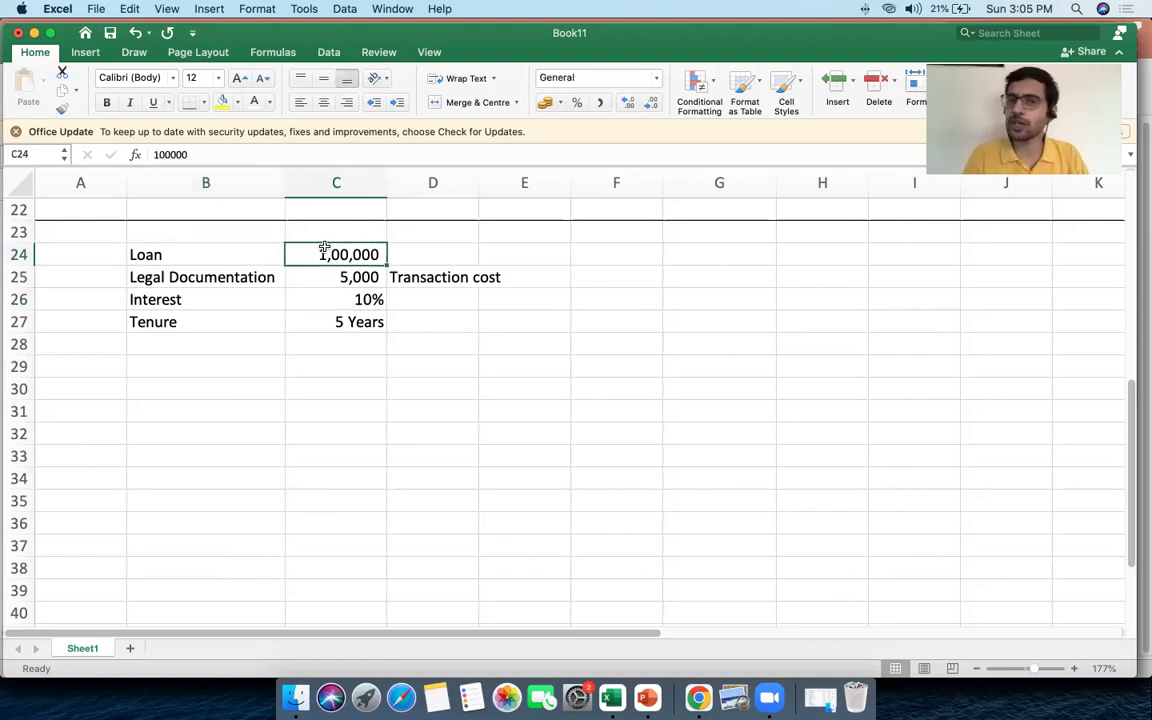
left_click(251, 318)
left_click(338, 324)
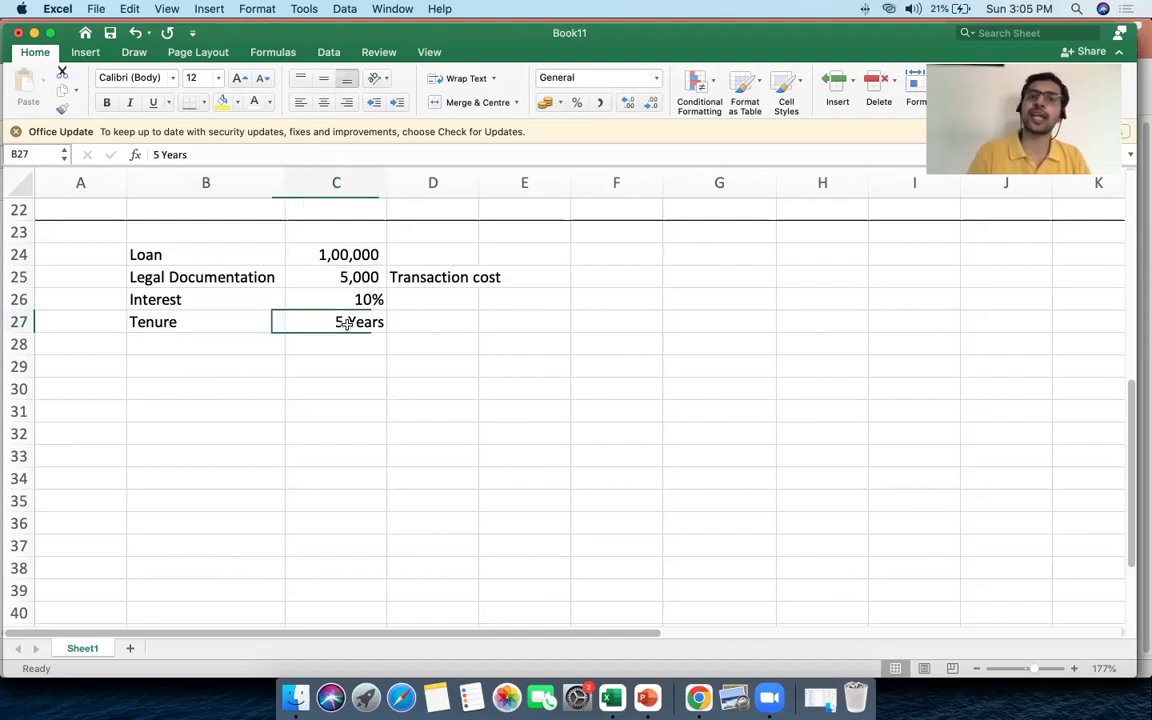
Add a Principal entry in row 28 with the text "Paid at the end of 5 years" in C28.
left_click(278, 343)
type("Principal")
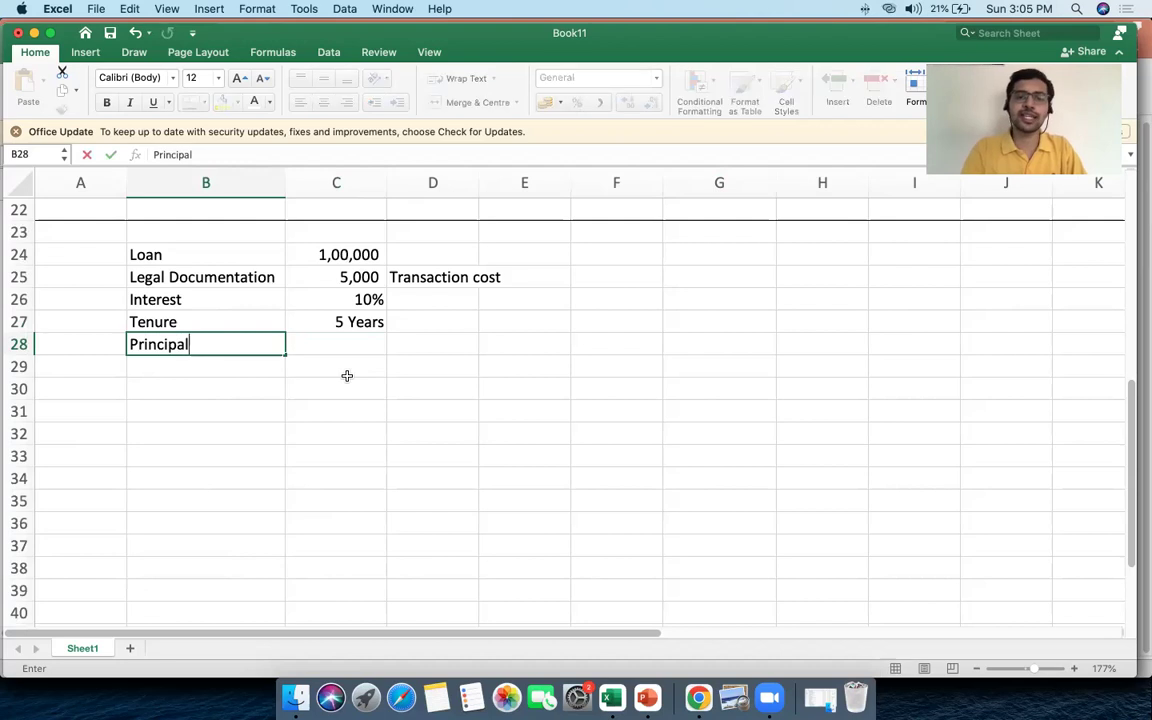
key("Tab")
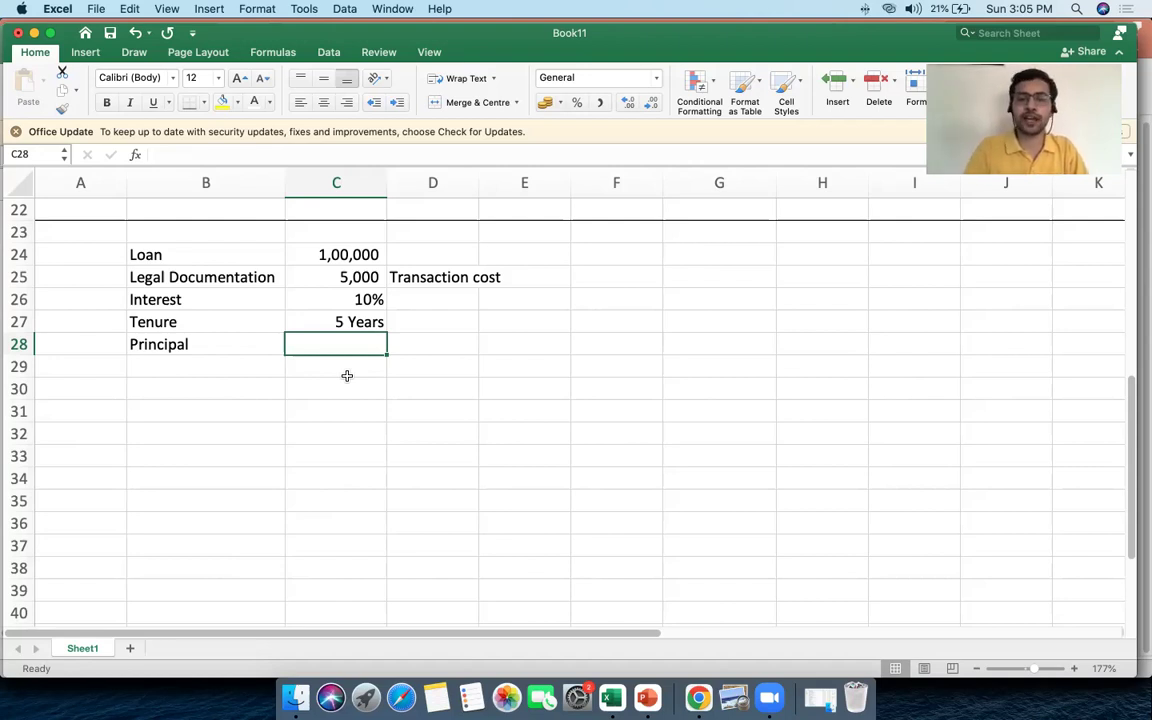
type("Paid at the end of 5 years")
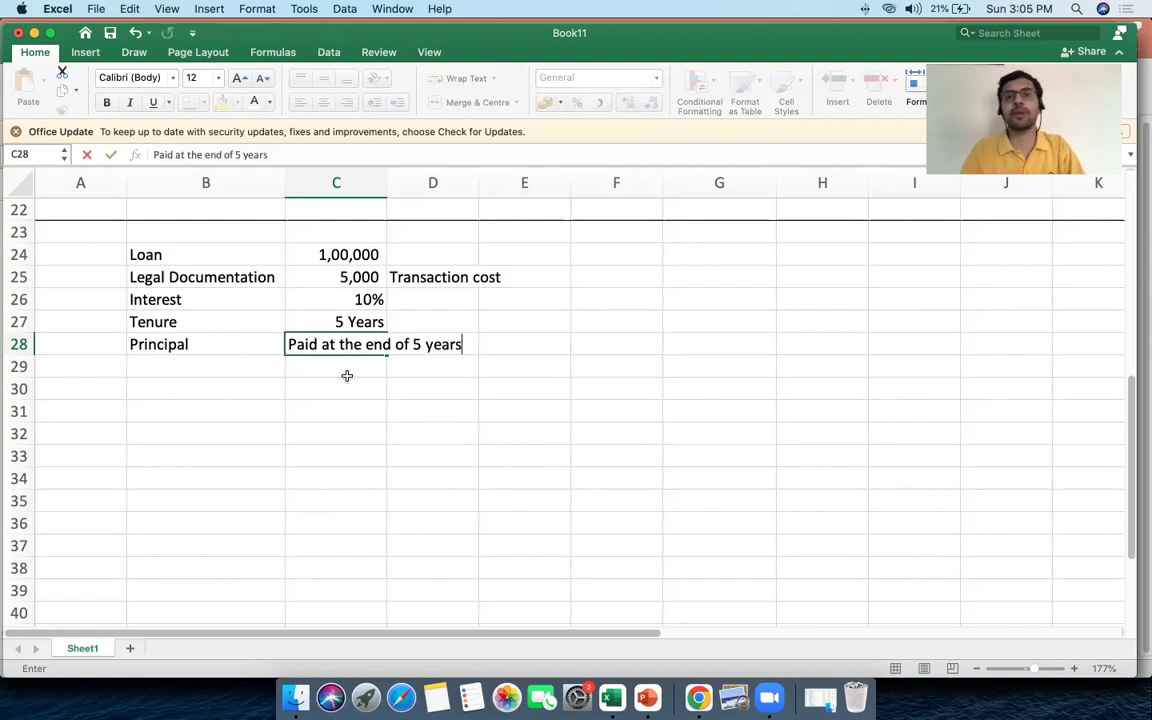
key("Right")
key("Left")
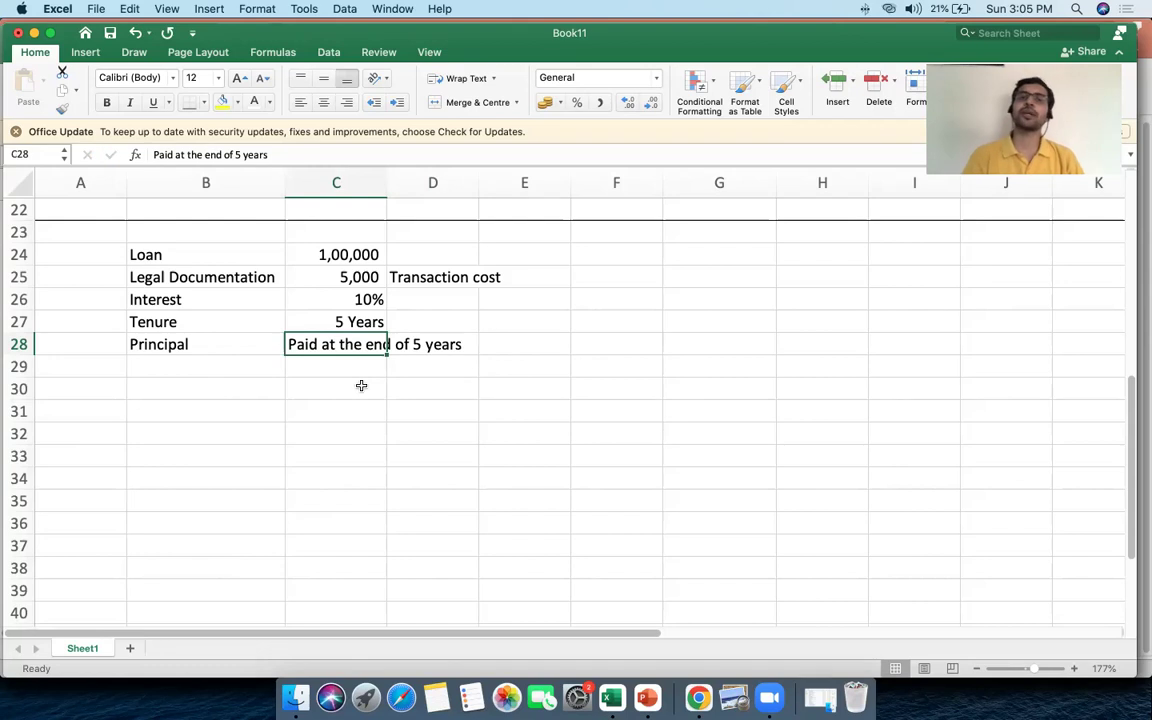
left_click_drag(234, 342, 348, 344)
left_click(373, 344)
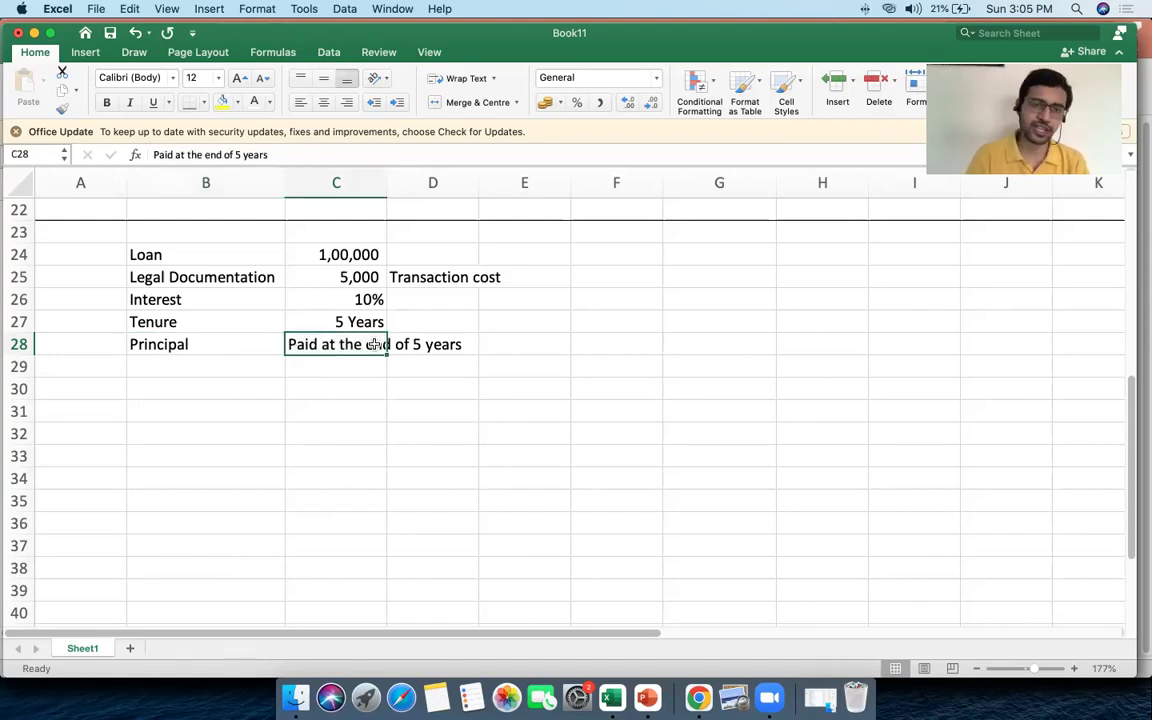
Enter "Step 1:" in A31 and "Whether it is a FA" beside it in B31.
left_click(105, 410)
type("Step 1:")
key("Tab")
type("Whetheer it")
key("BackSpace")
key("BackSpace")
key("BackSpace")
key("BackSpace")
key("BackSpace")
type("r it")
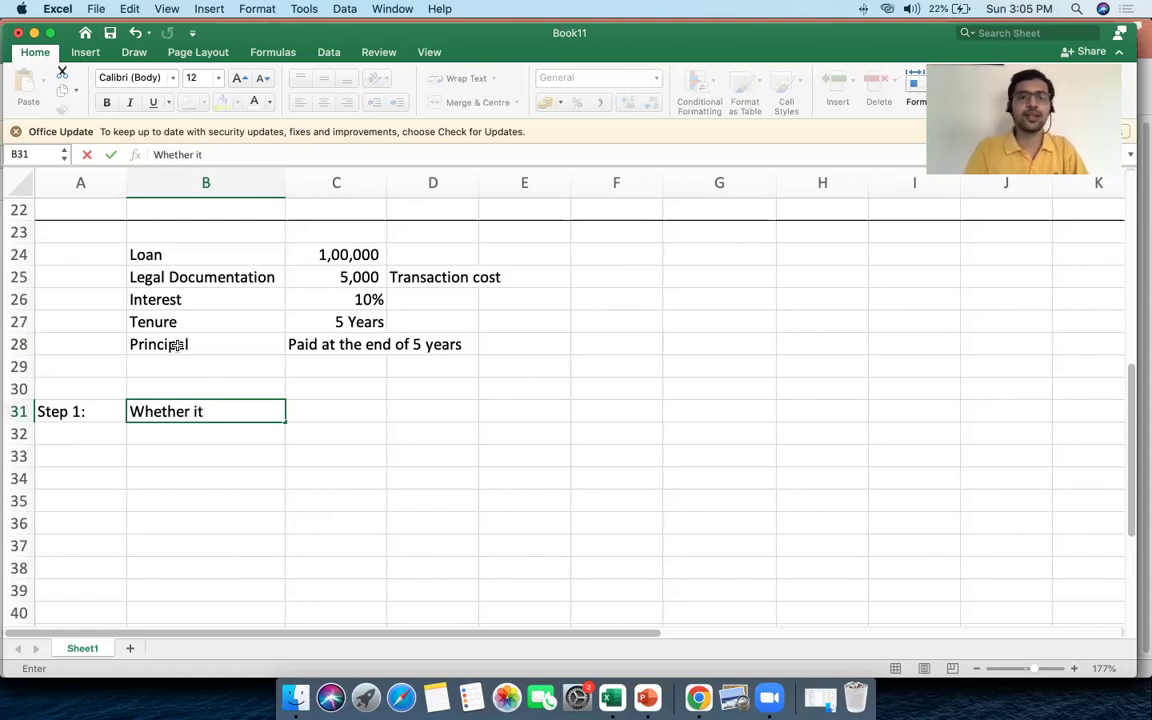
type(" is a FA")
key("Return")
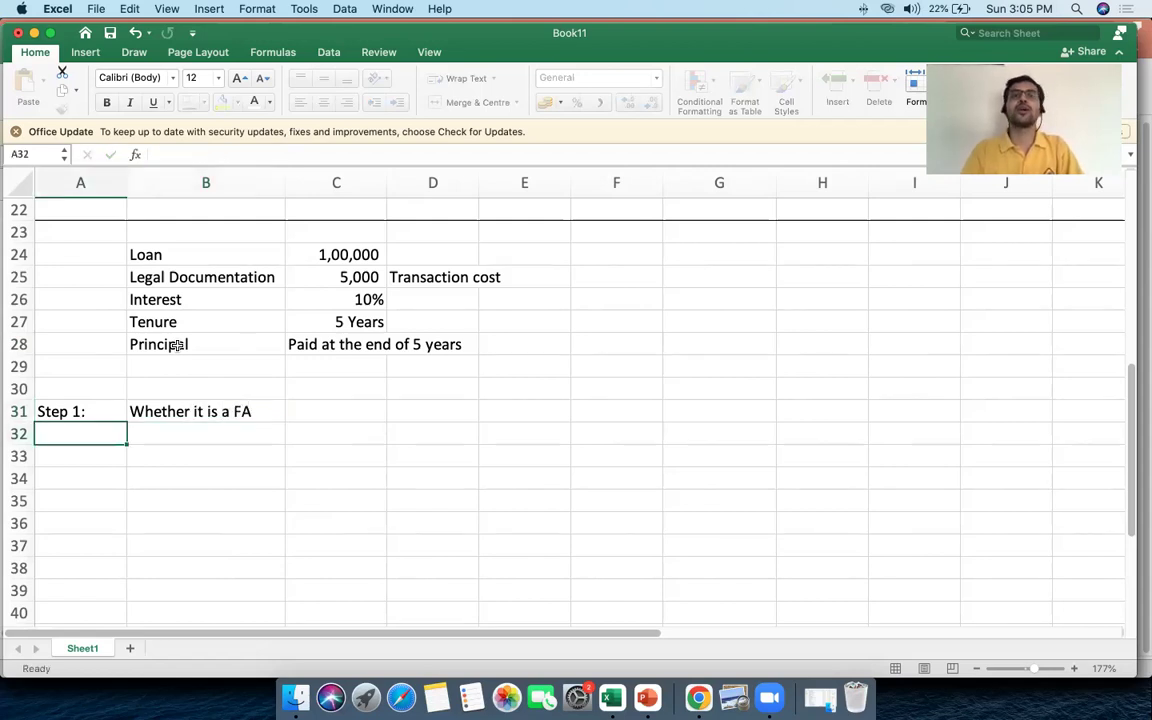
left_click(257, 398)
left_click(260, 402)
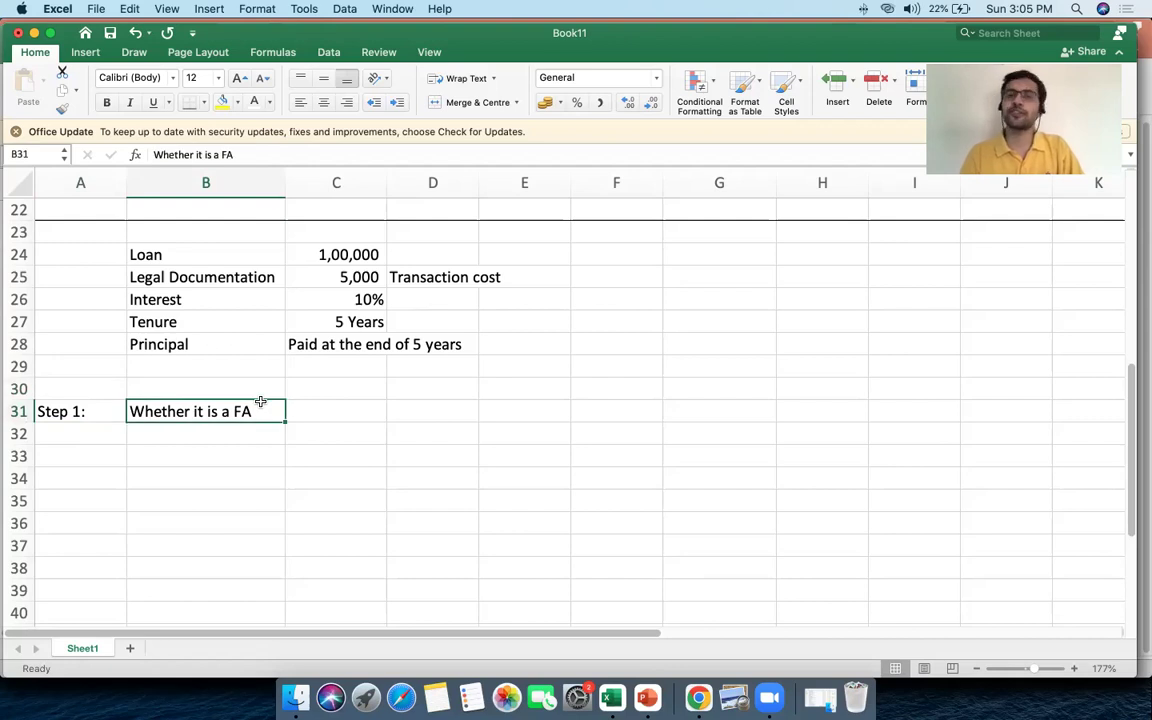
left_click(336, 257)
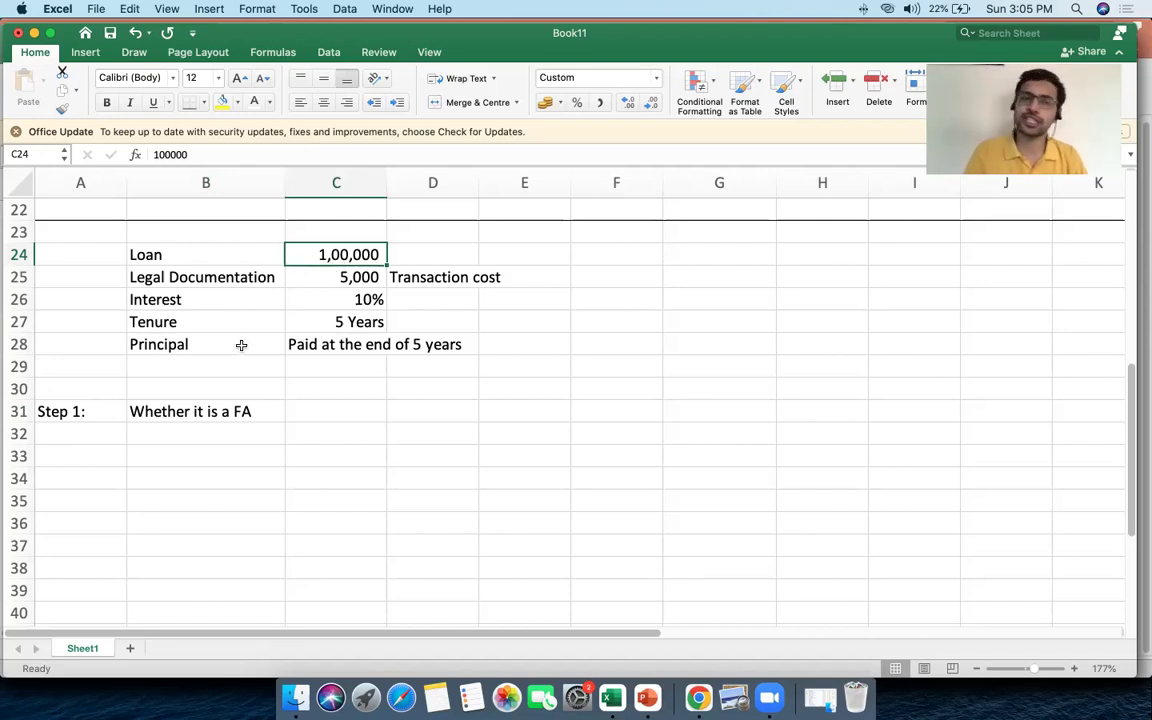
Enter "Step 2:" in A33 and "BMT - 1 & CCF Test" beside it in B33.
left_click(107, 438)
left_click(113, 450)
type("Step2")
key("BackSpace")
type("2:")
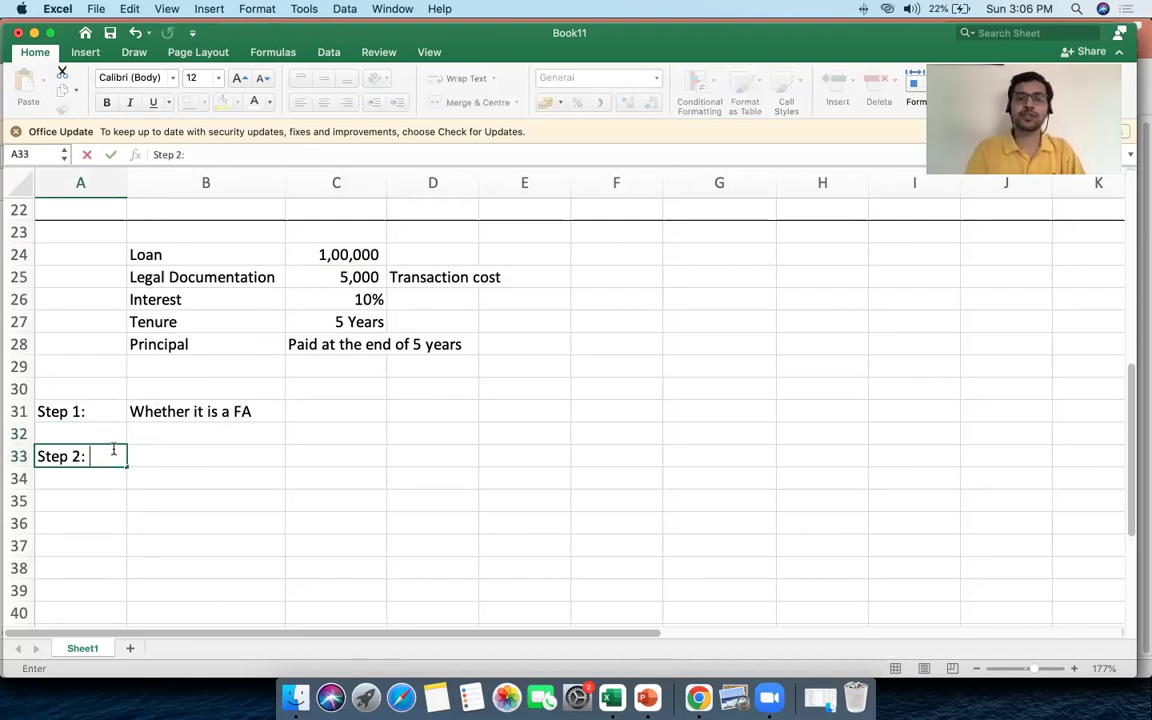
key("Tab")
type("BMT - 1 &C")
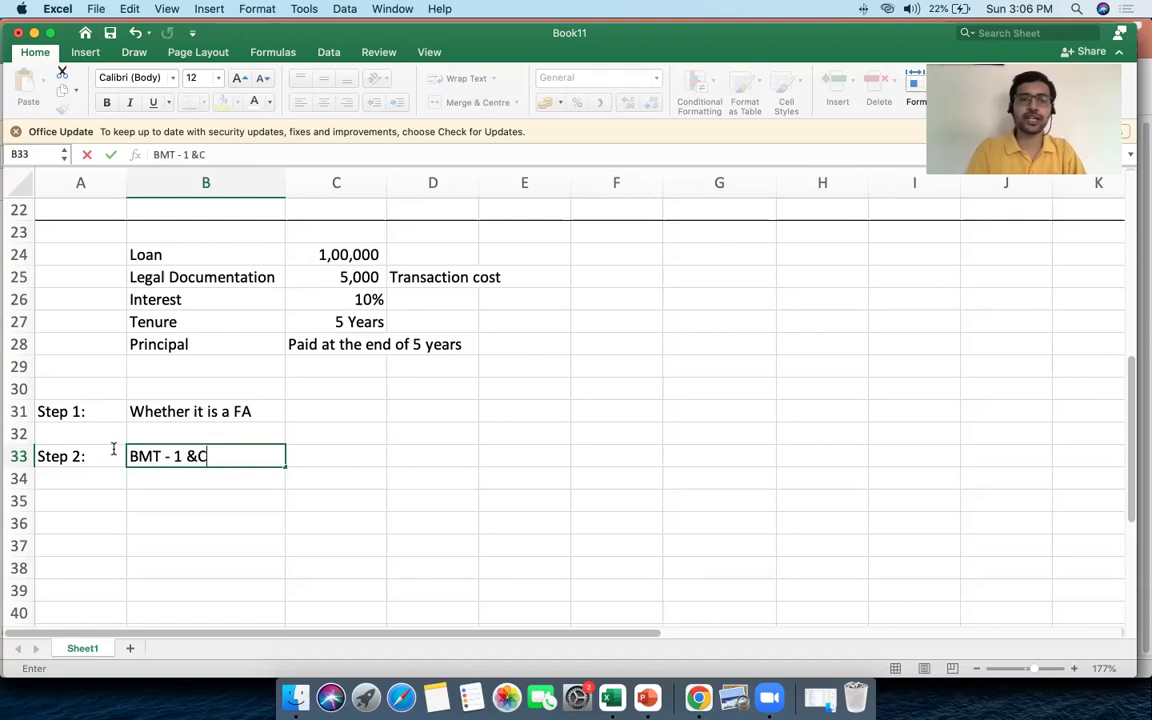
key("BackSpace")
type("CCT")
key("BackSpace")
type("F Test")
key("Tab")
left_click(222, 456)
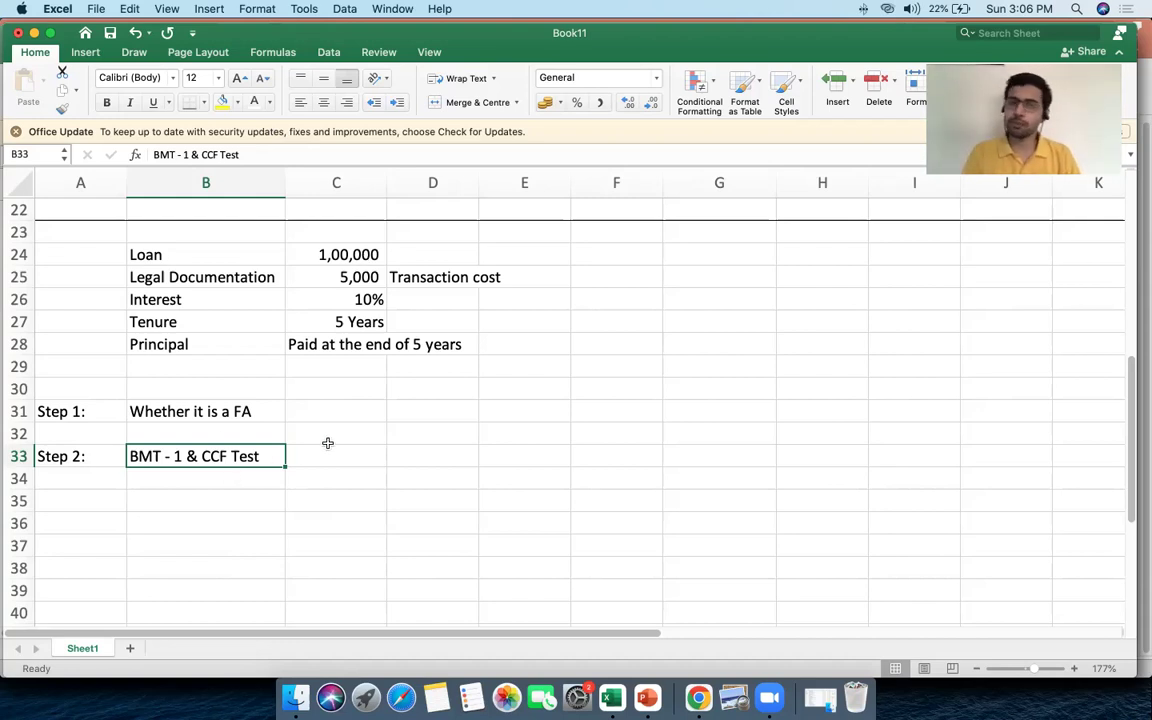
Enter "Step 3:" in A35 and "Initiation Recognition" beside it in B35.
left_click(114, 497)
type("Step 3")
key("BackSpace")
type("3:")
key("Tab")
type("Initiation Recognitions")
key("Tab")
double_click(272, 506)
key("BackSpace")
key("Tab")
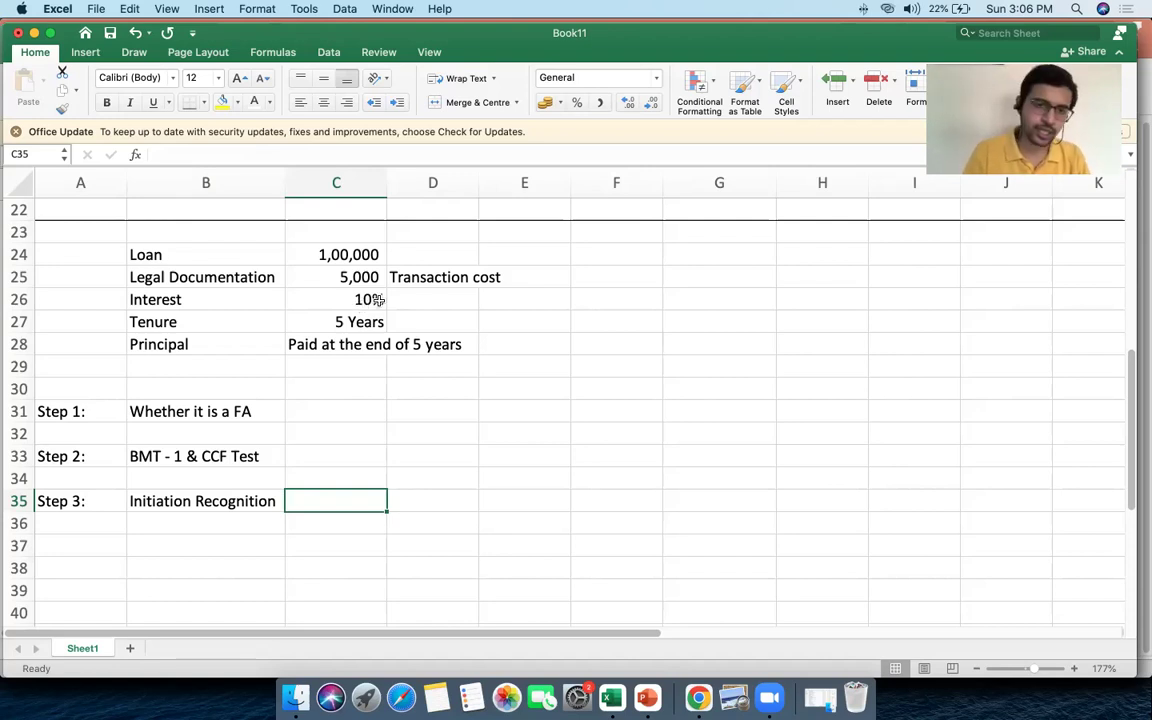
Examine how the loan amount, interest rate and tenure in C24:C27 bear on the recognition step in row 35.
left_click(324, 256)
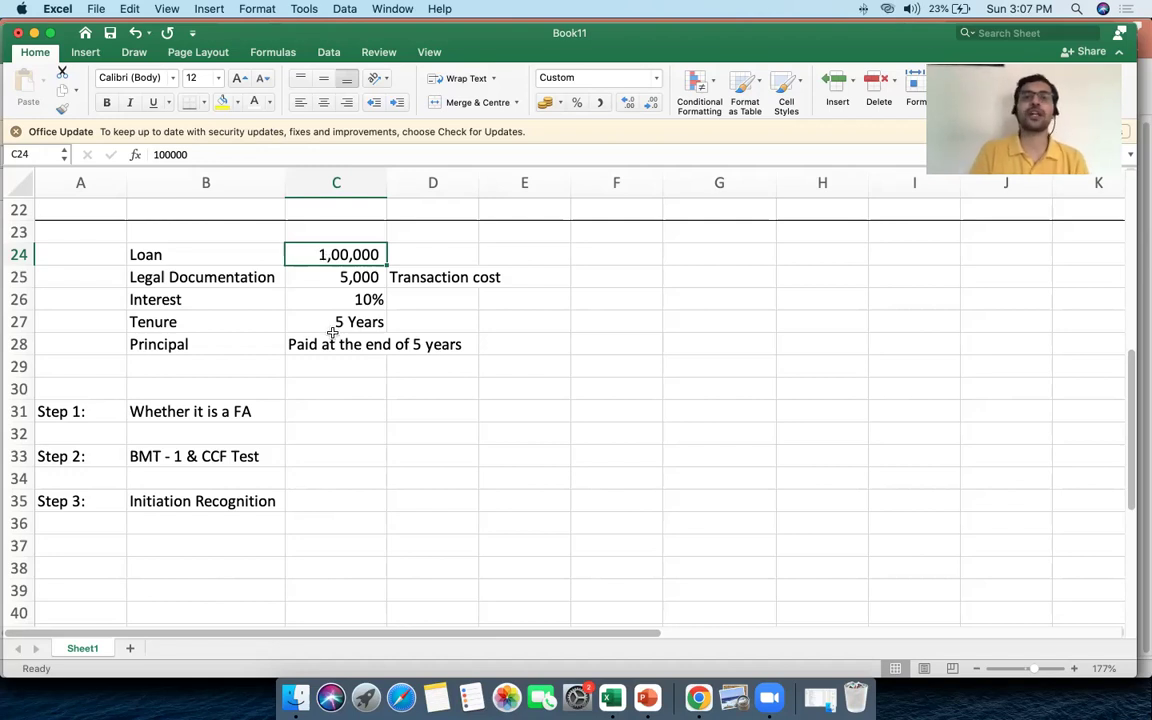
left_click(283, 299)
left_click(329, 299)
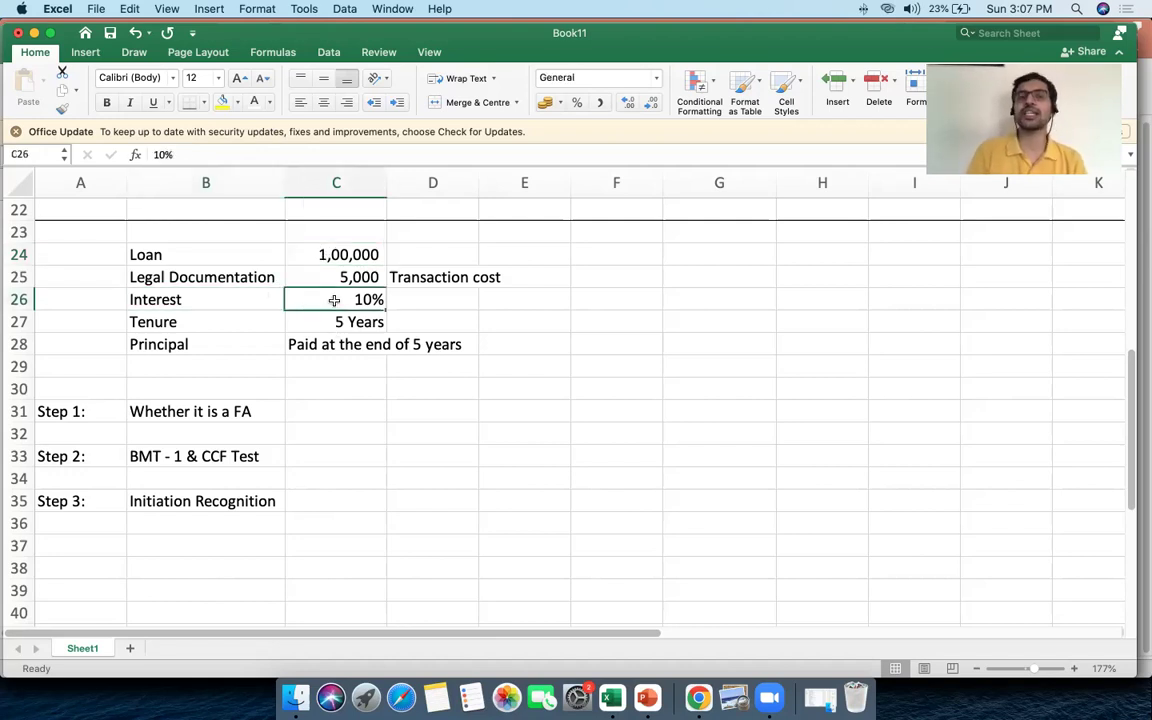
left_click_drag(200, 297, 388, 297)
left_click(342, 299)
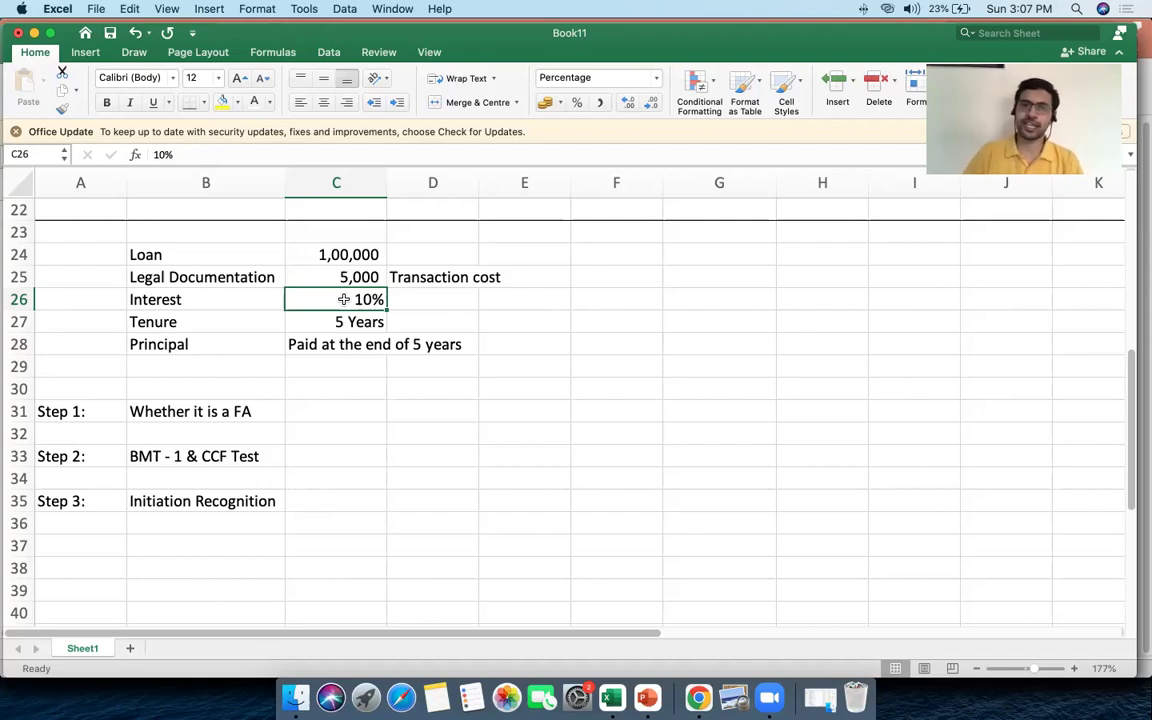
left_click(425, 299, "shift")
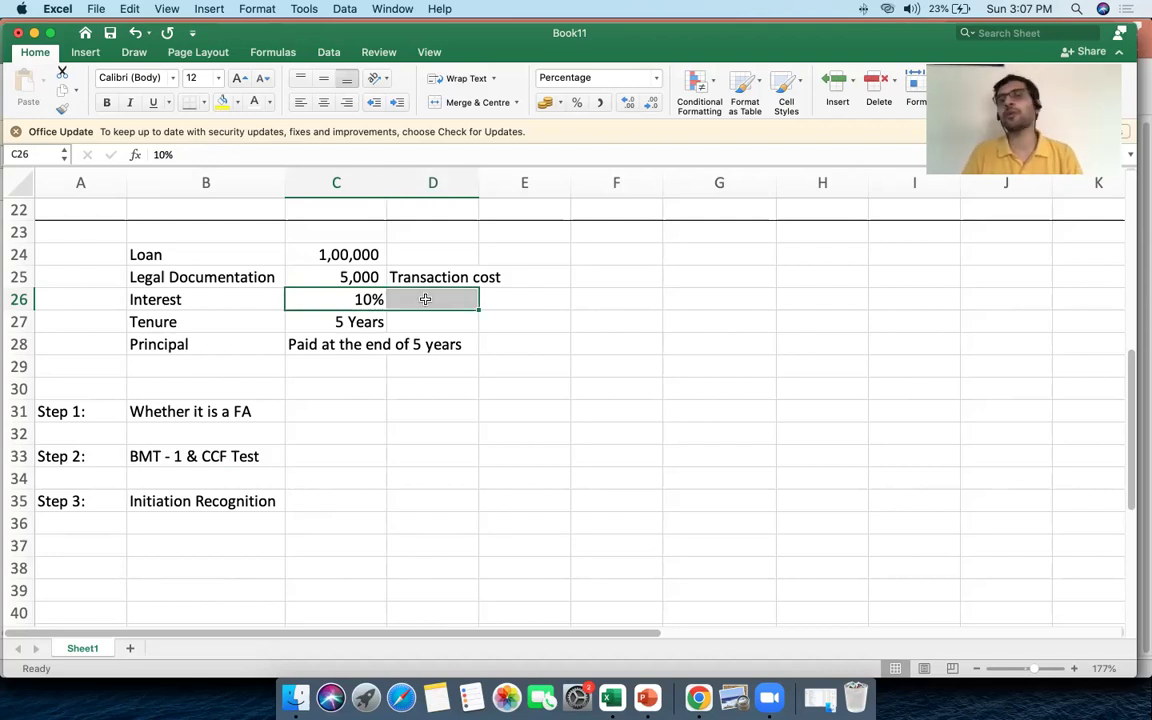
key("Down")
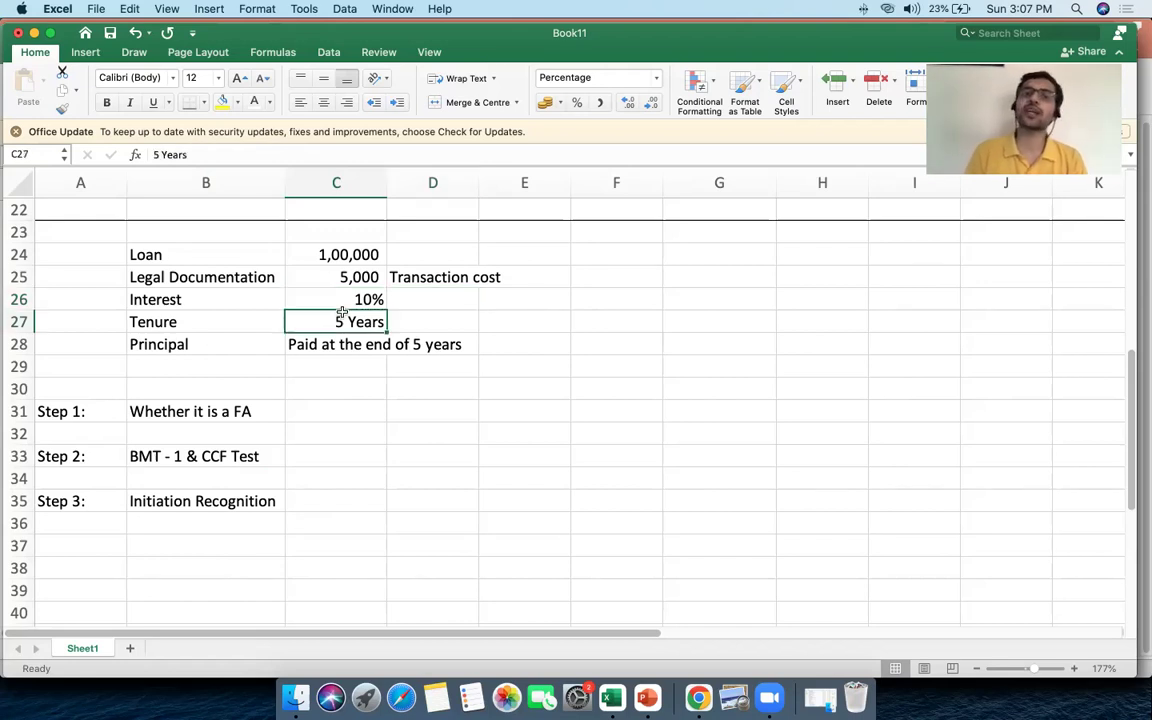
left_click(331, 258)
left_click(338, 318)
left_click(339, 303)
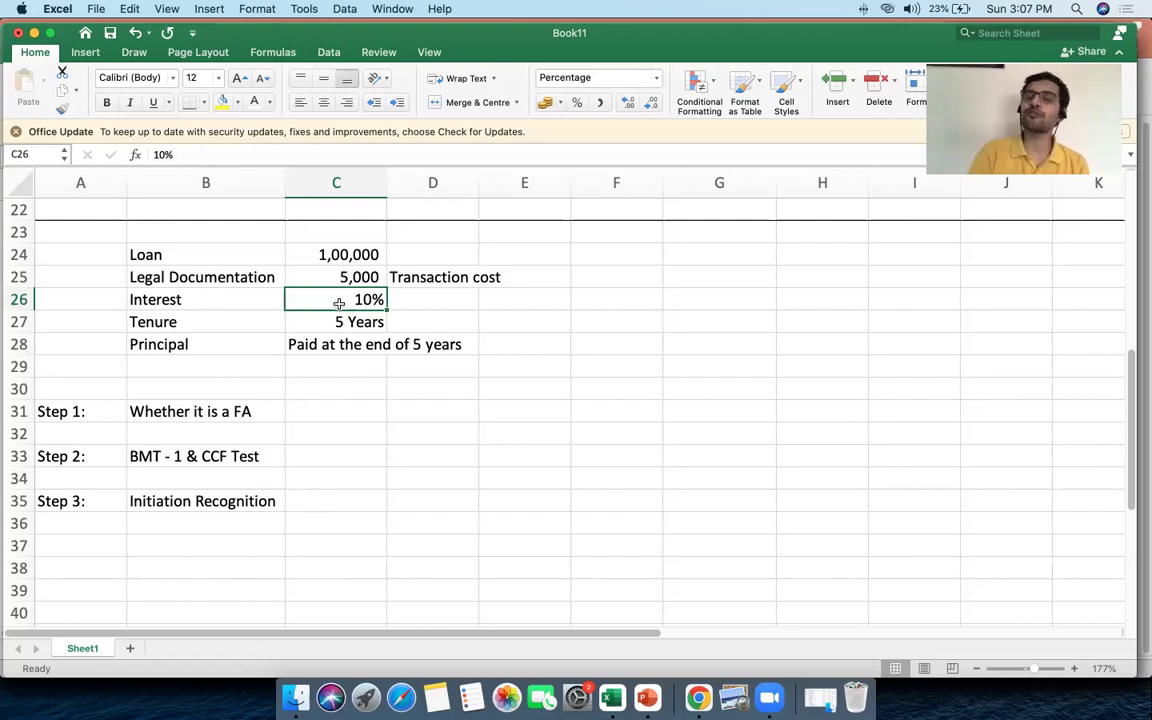
left_click_drag(336, 252, 429, 257)
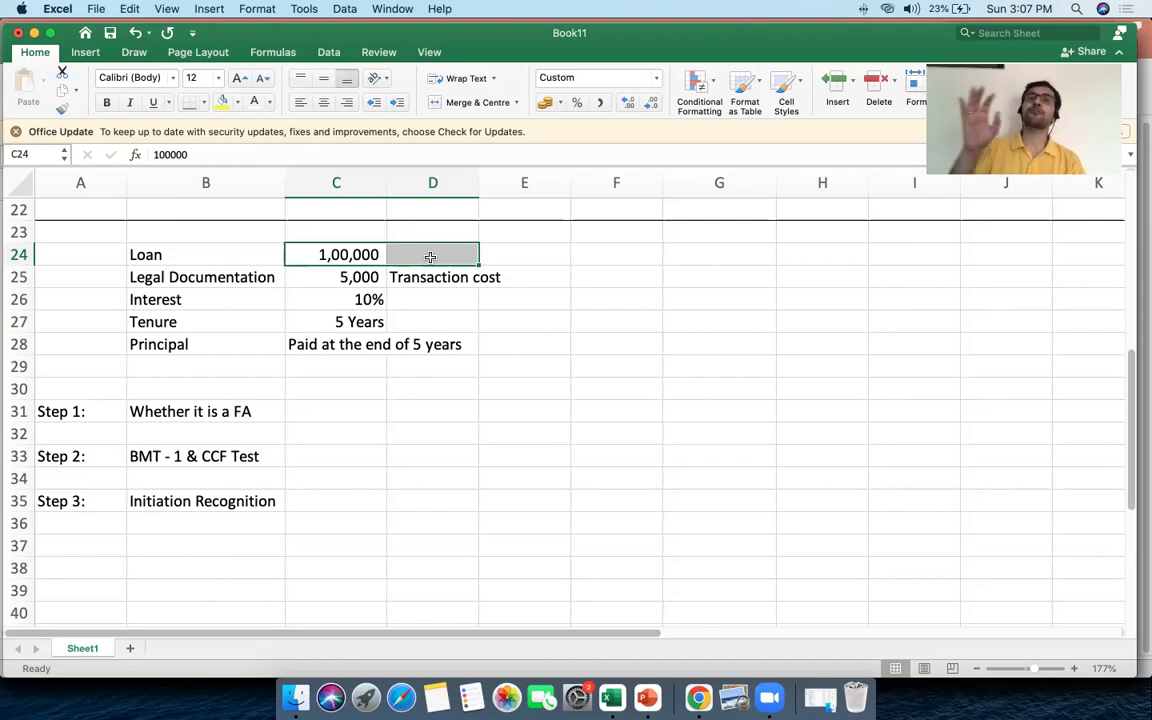
left_click(370, 300)
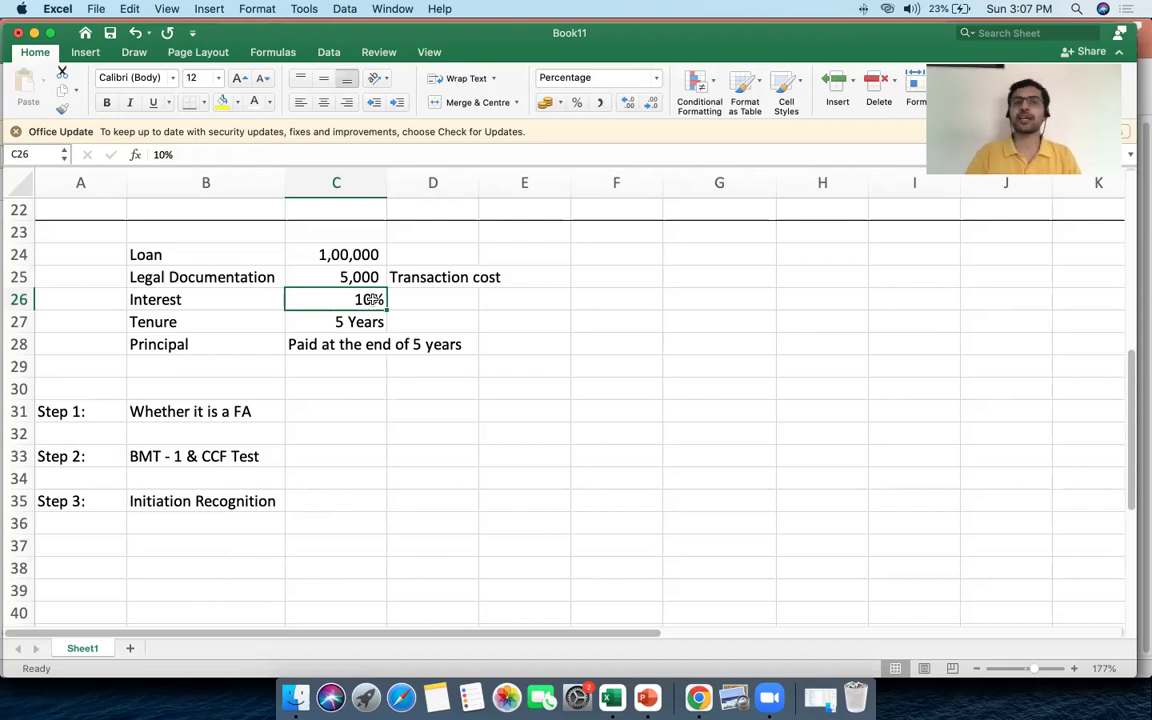
left_click_drag(242, 301, 404, 301)
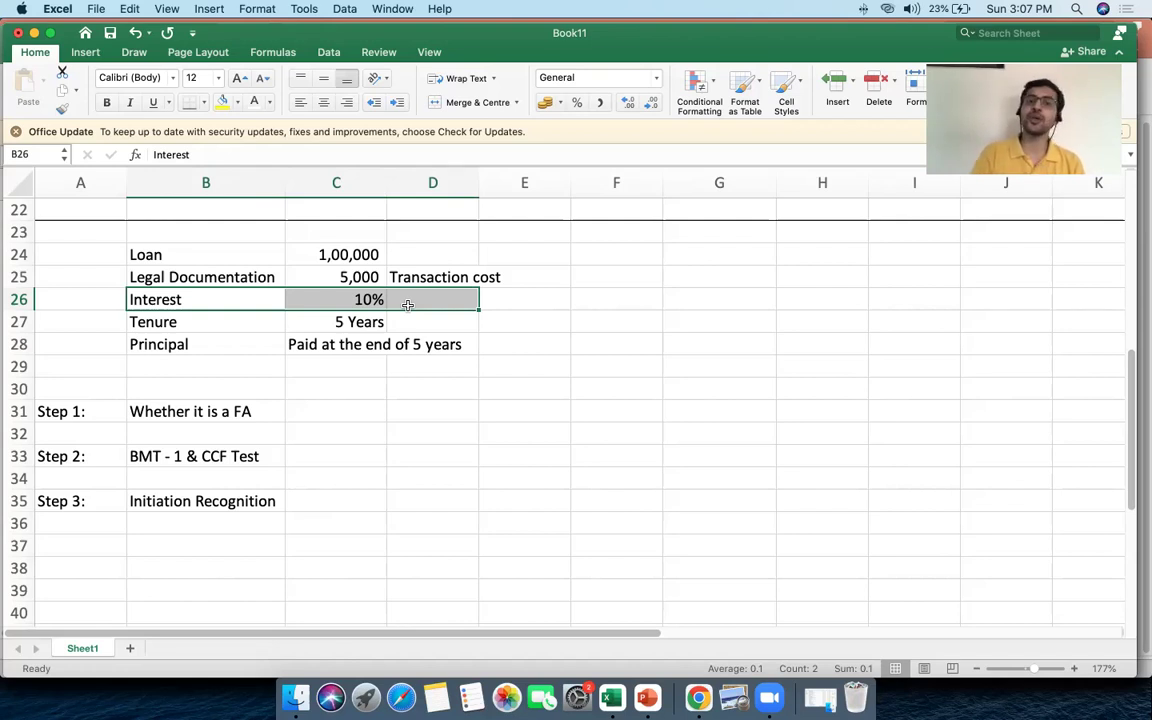
left_click(340, 257)
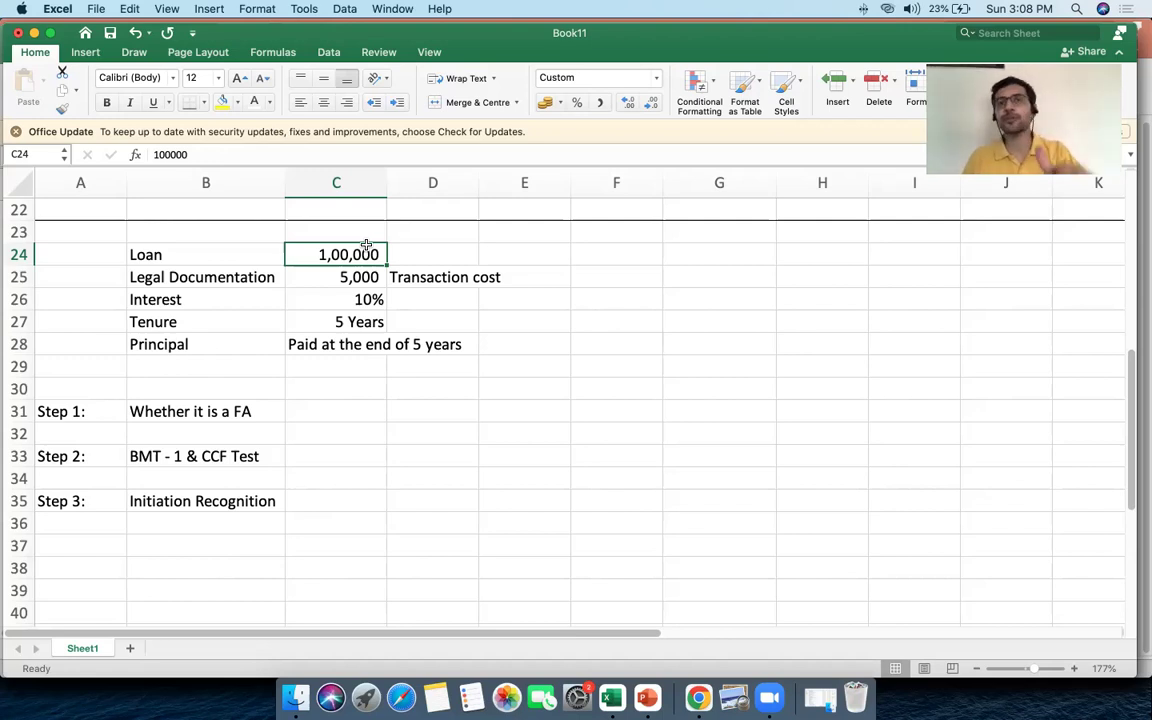
left_click(372, 299)
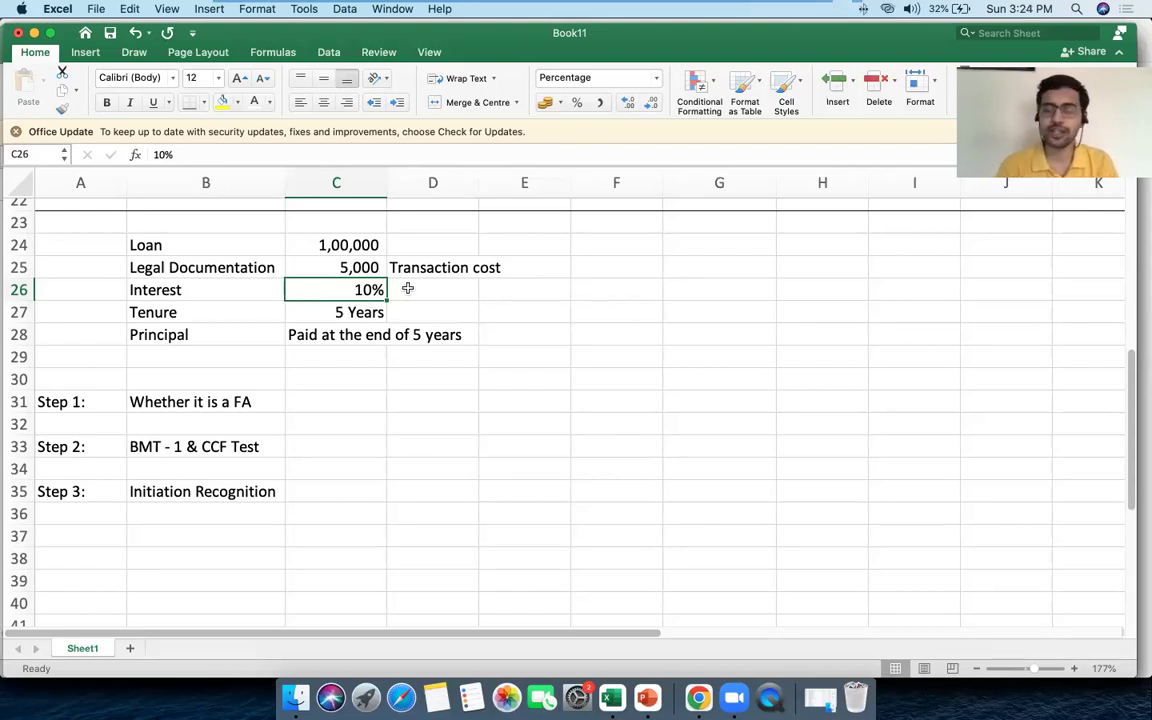
left_click(296, 245)
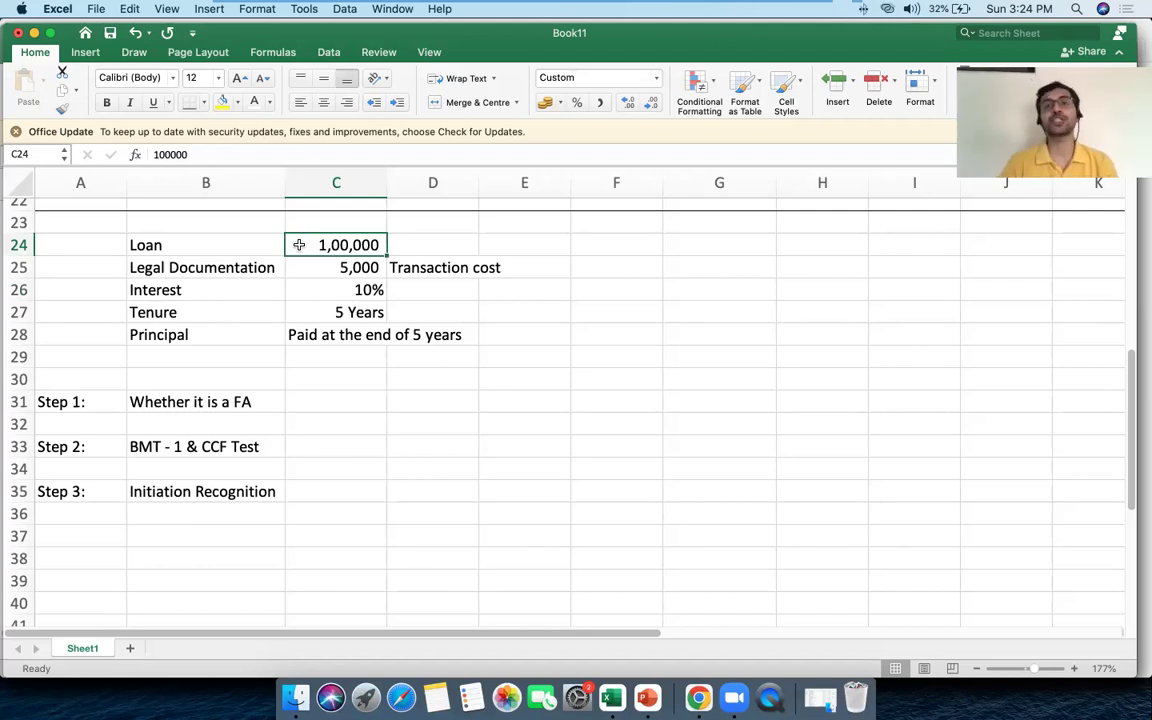
left_click(322, 494)
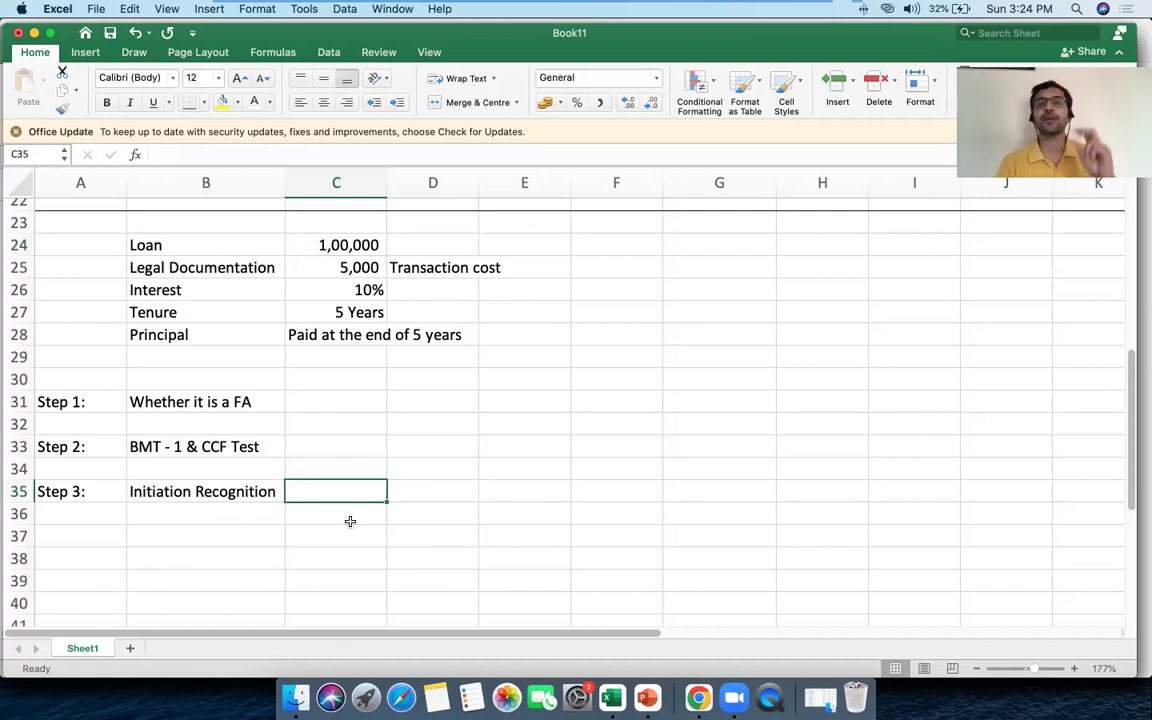
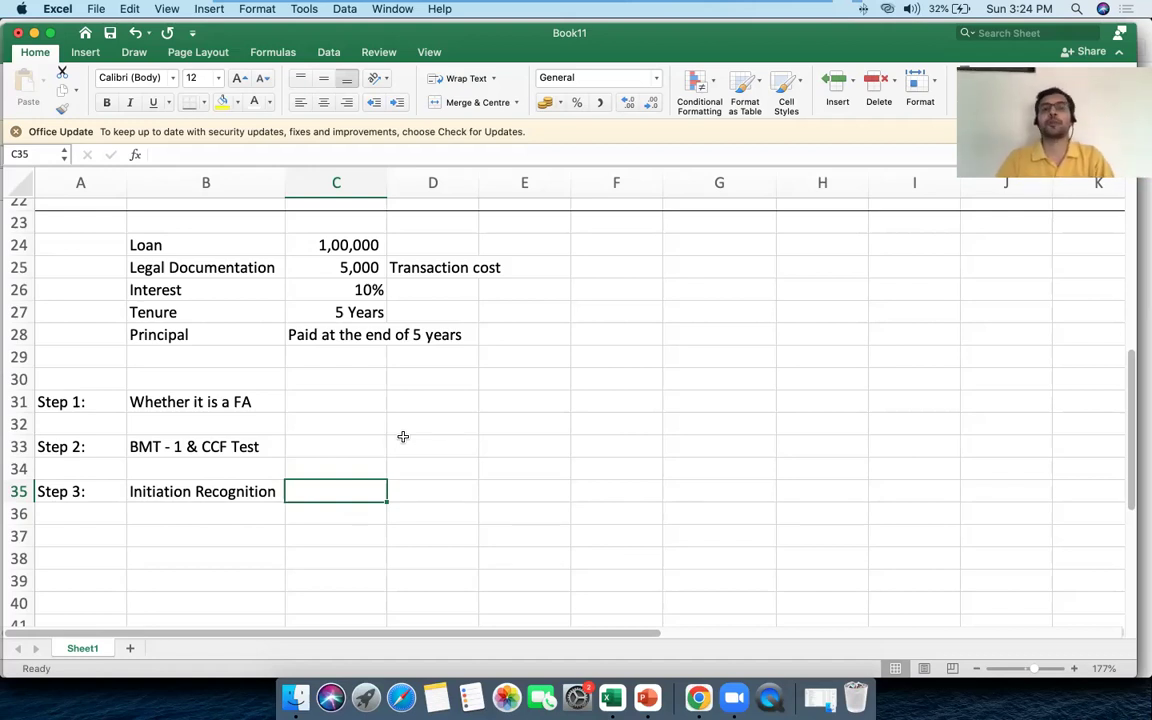
Enter "Loan at Rupees 1,05,000" in C35 as the initial recognition for Step 3.
type("L")
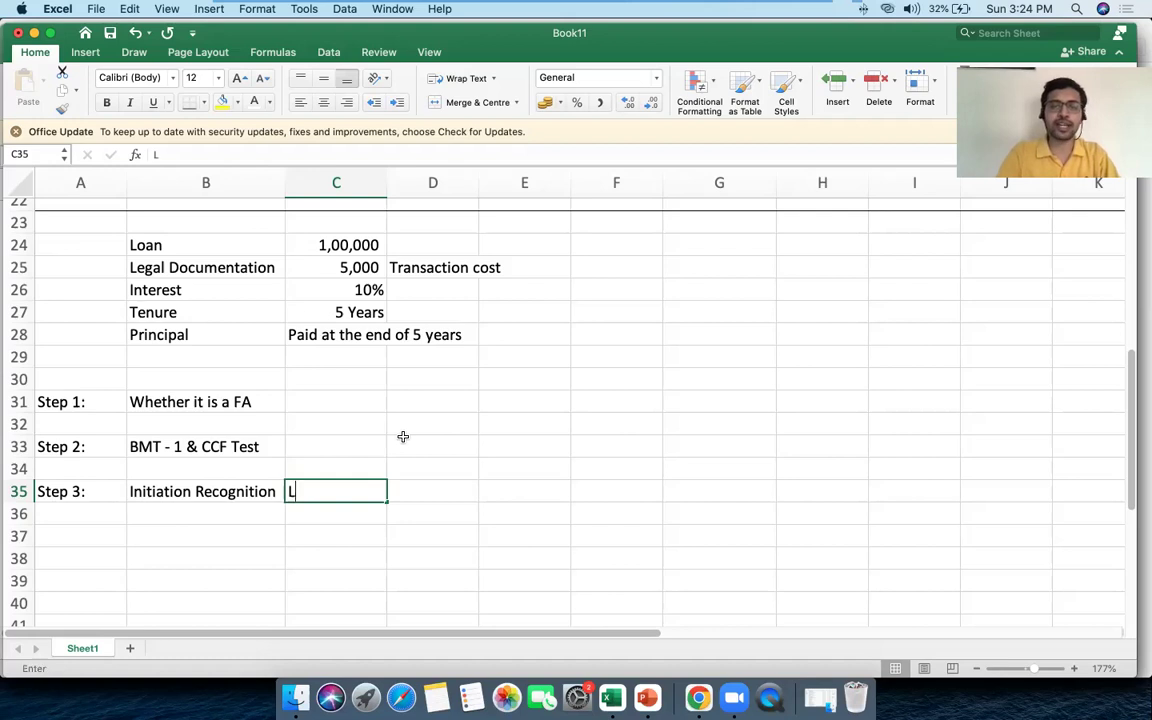
type("oan at Rupees 1,06")
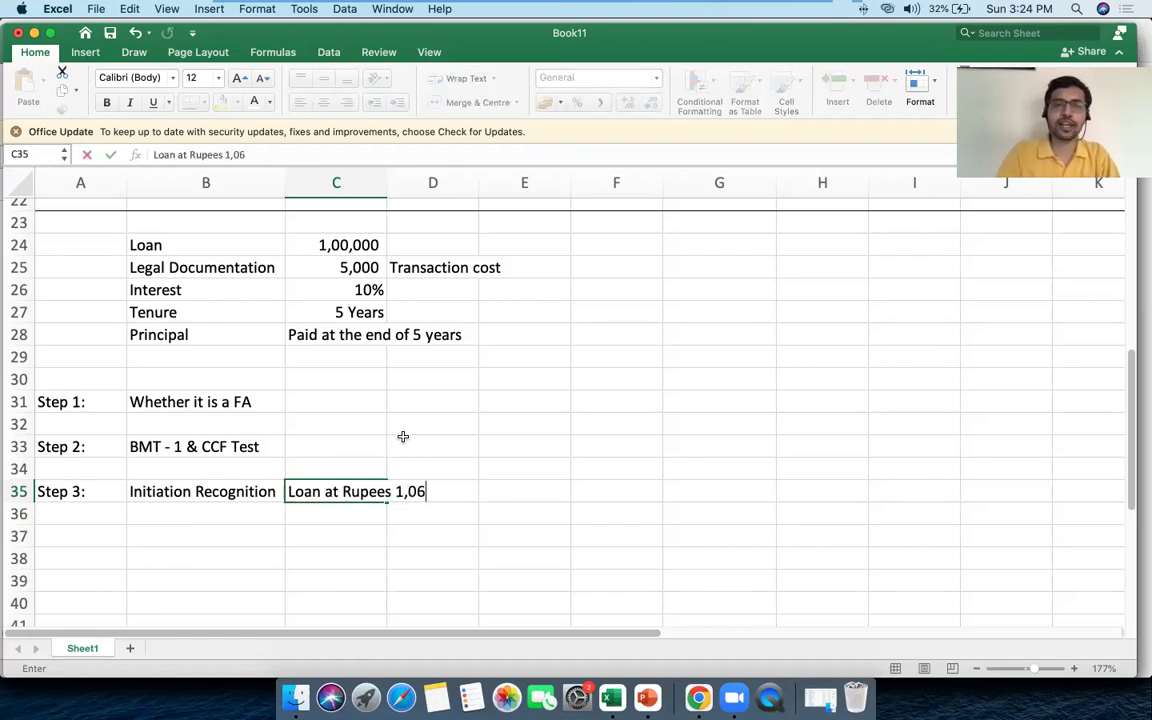
key("BackSpace")
type("5,000")
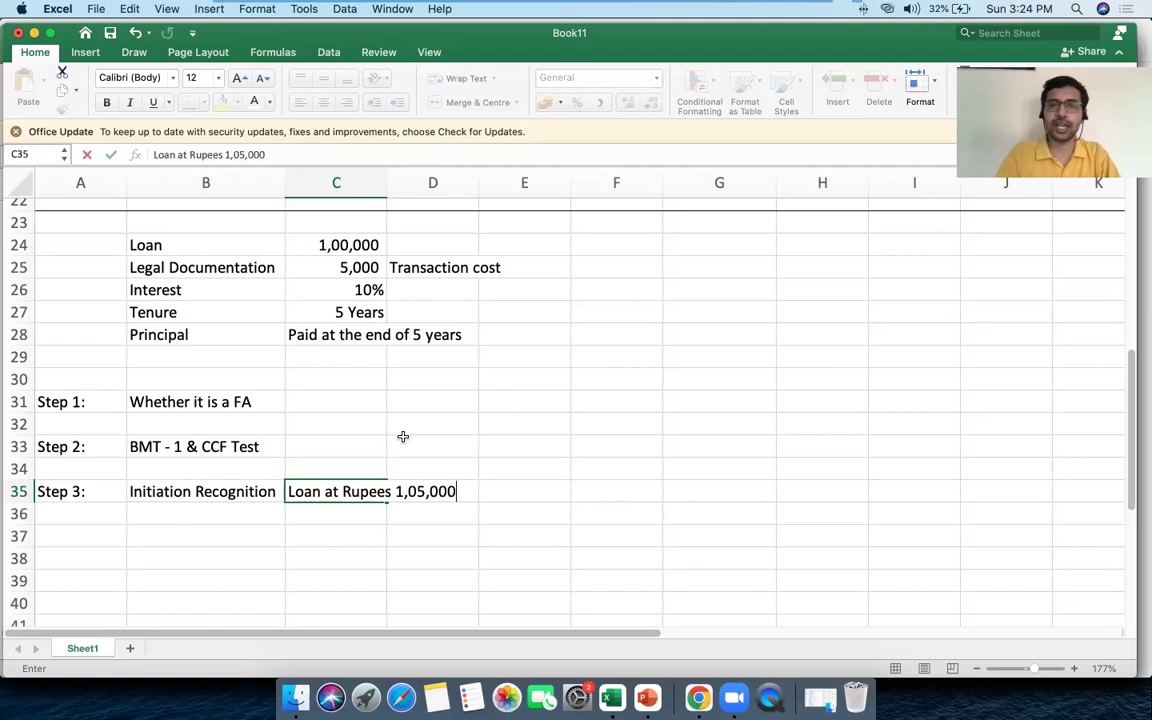
key("Return")
Enter "Step 4:" in A37 and "Calculate EIR" beside it in B37.
scroll(403, 437, "down", 3)
scroll(403, 437, "up", 2)
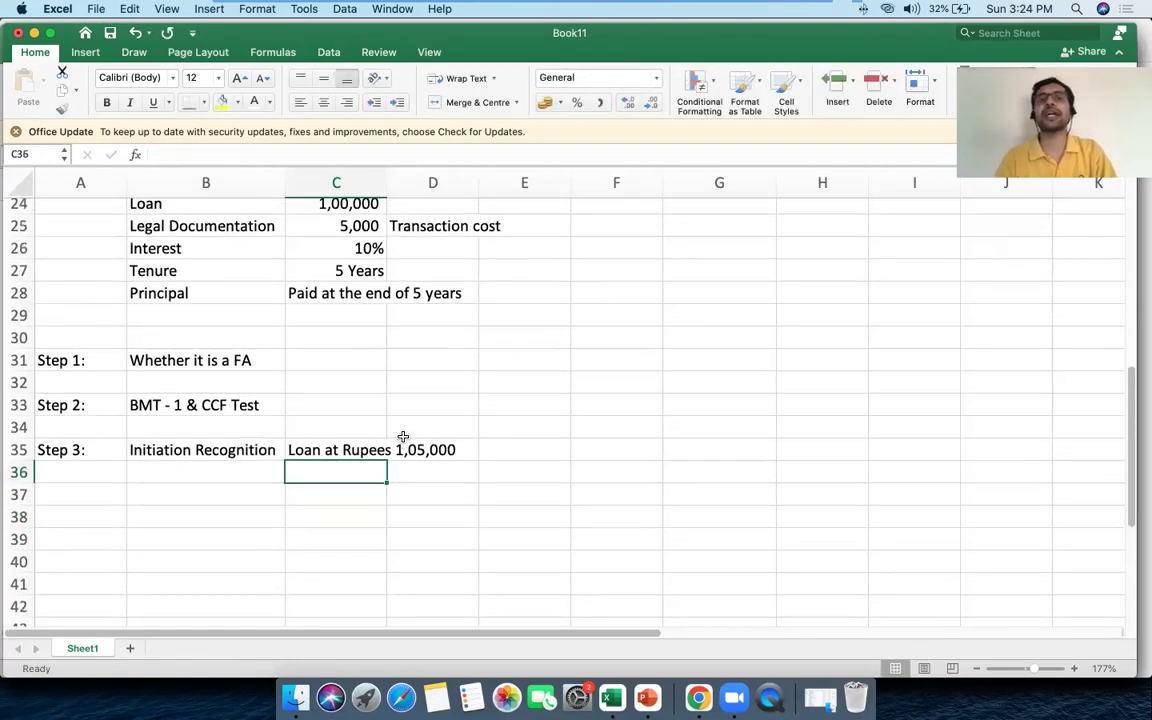
left_click(79, 491)
type("Step 4:")
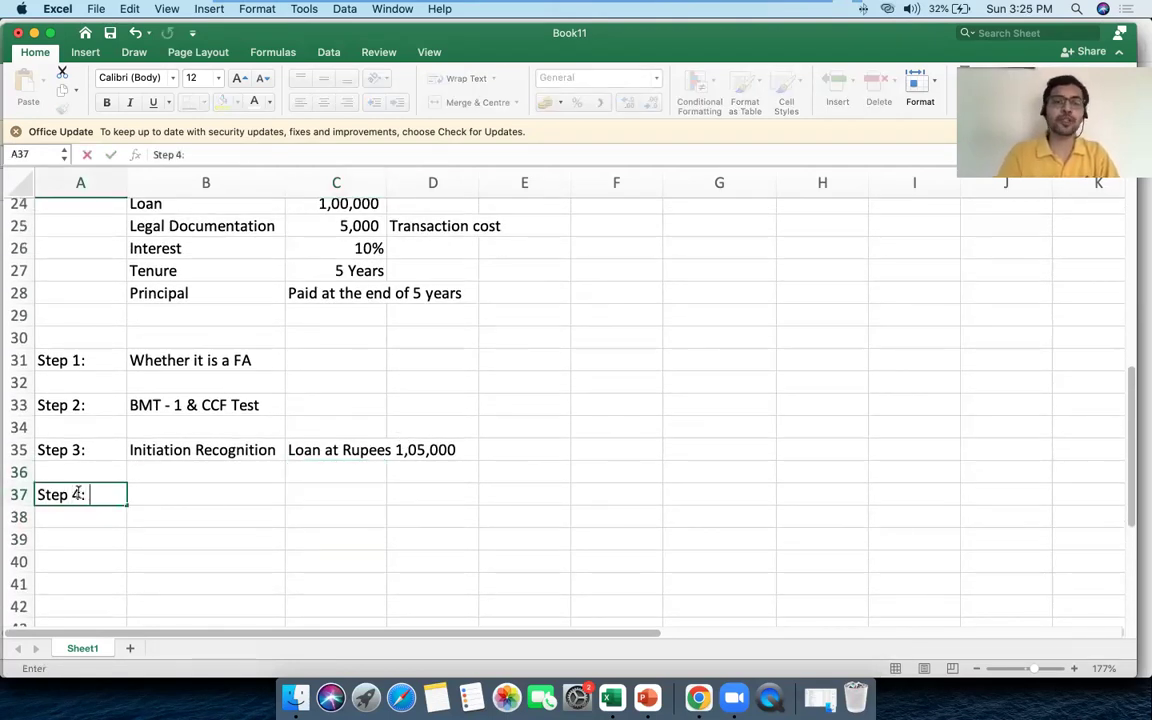
key("Tab")
type("Ca")
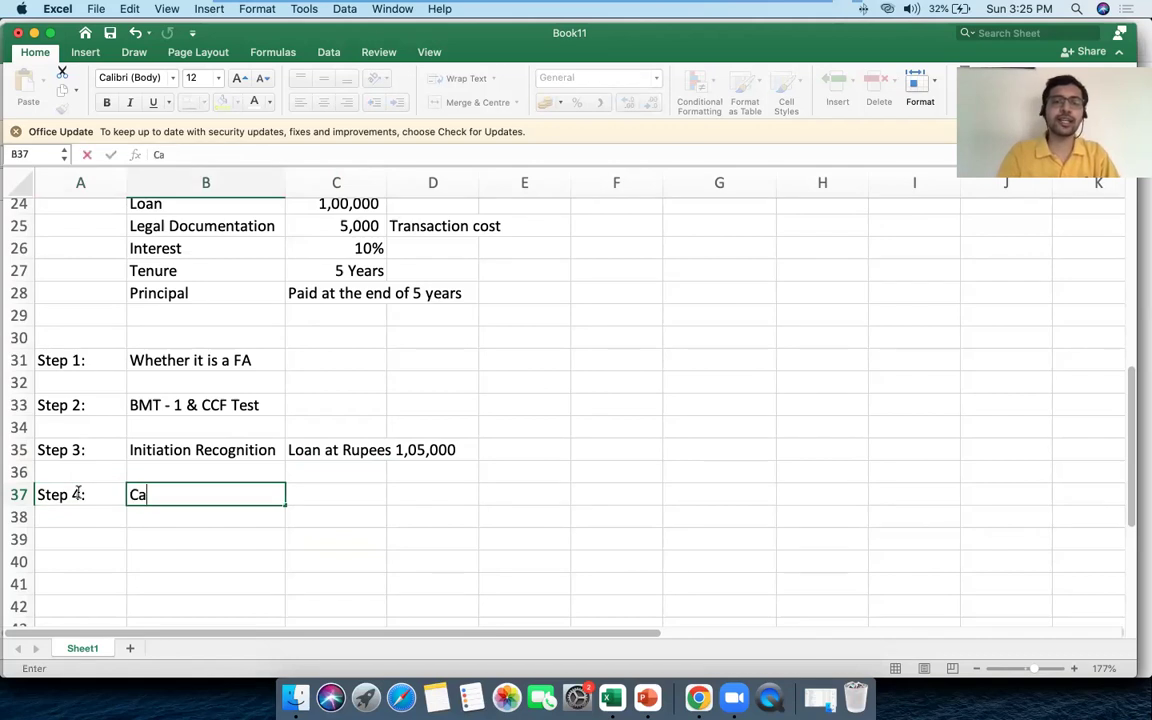
type("lculate EIF")
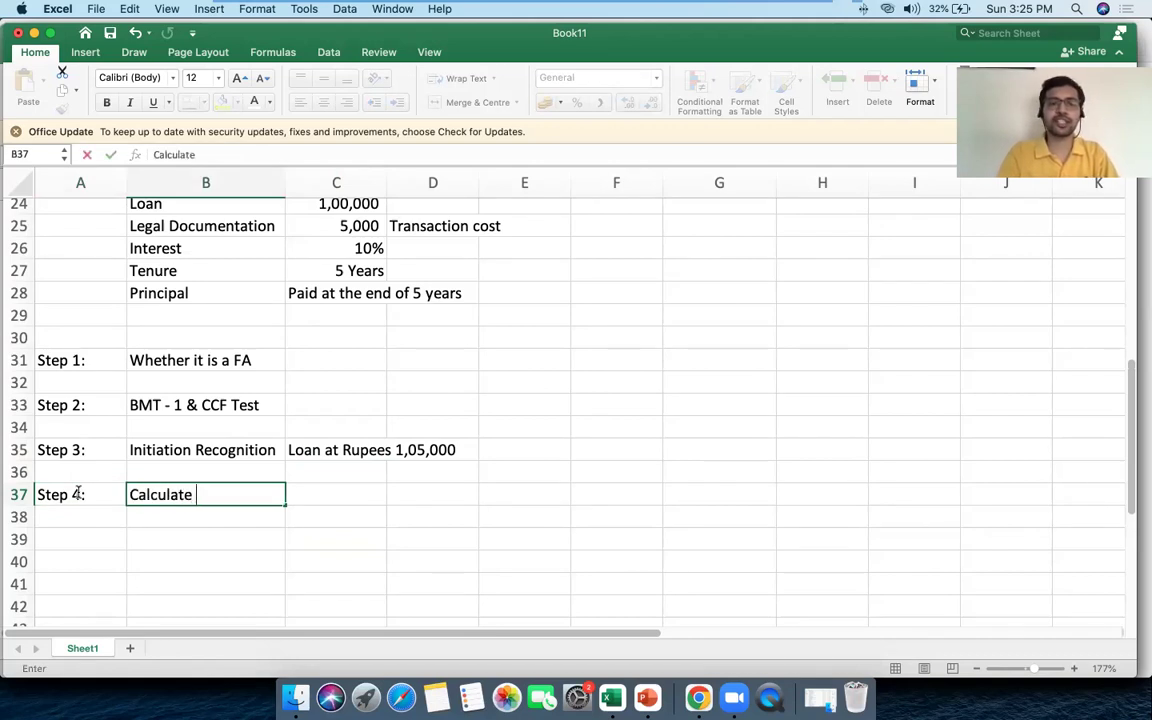
key("Tab")
key("Left")
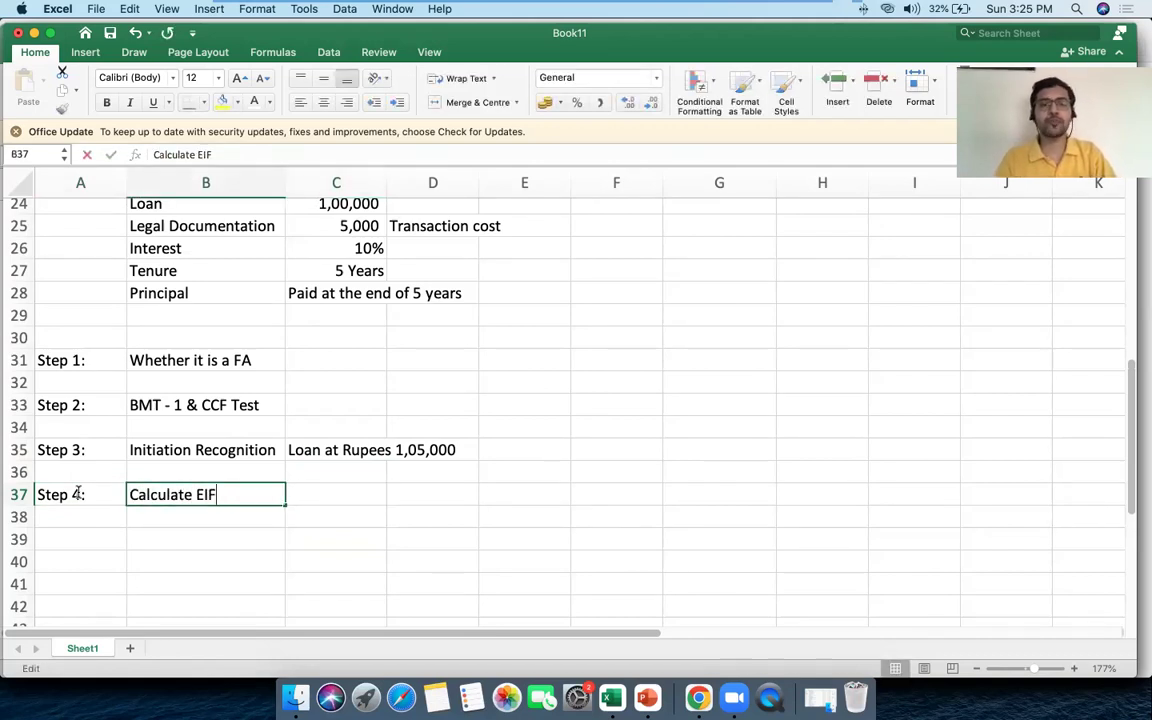
key("BackSpace")
type("R")
key("Tab")
Examine the interest rate in C26 and the transaction cost in C25:D25 as inputs for the EIR calculation.
scroll(415, 433, "up", 3)
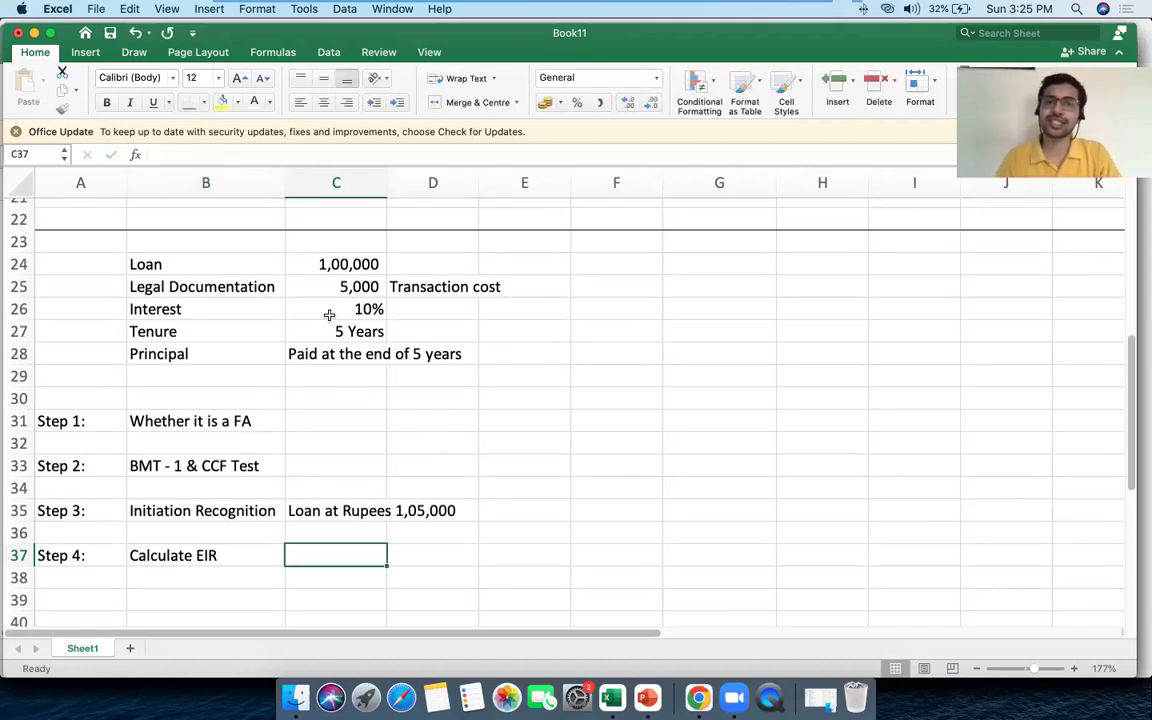
left_click(368, 312)
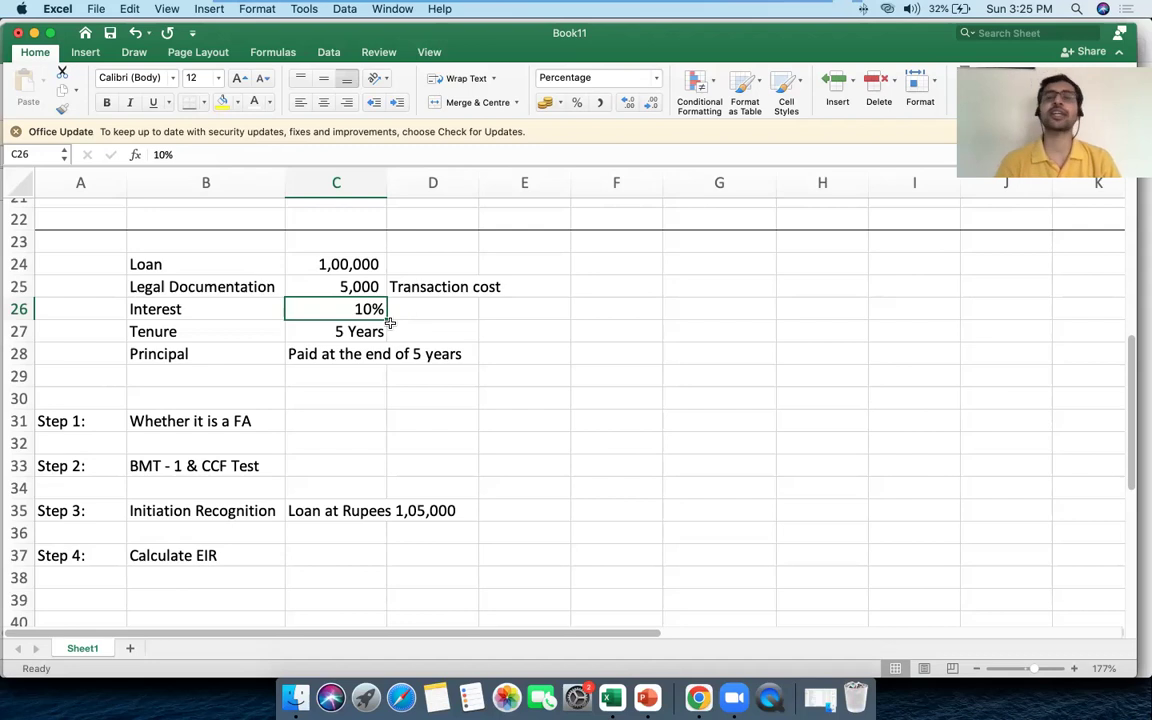
left_click_drag(340, 287, 430, 287)
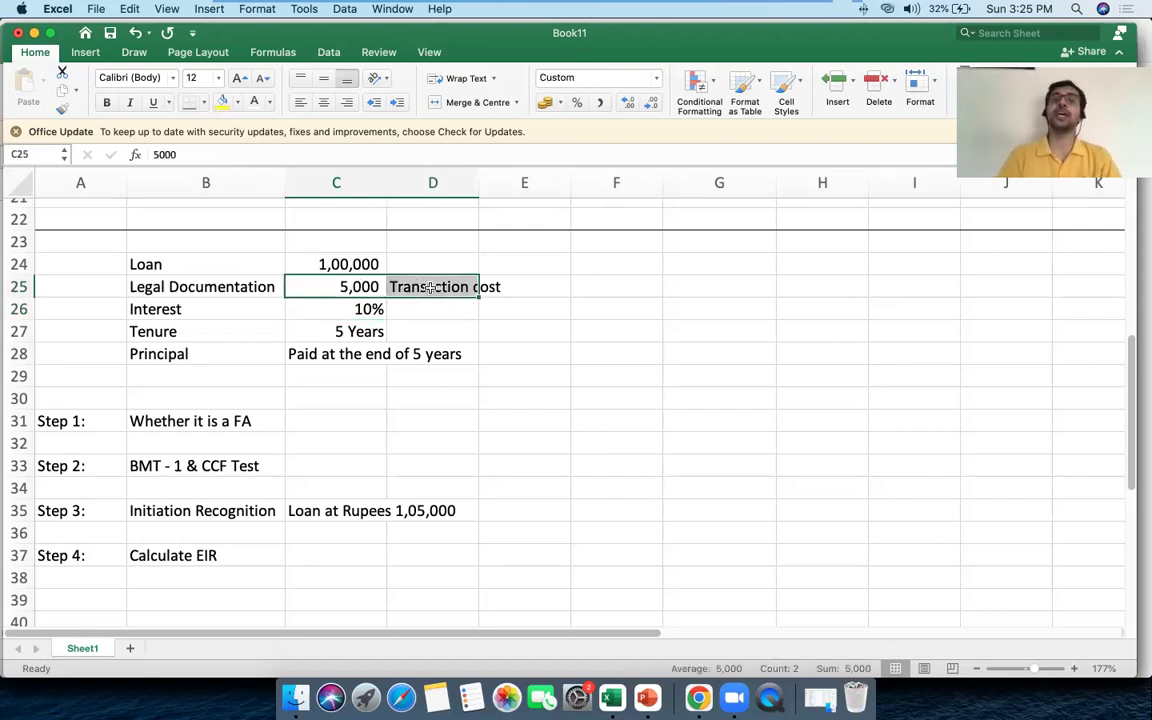
scroll(430, 287, "up", 5)
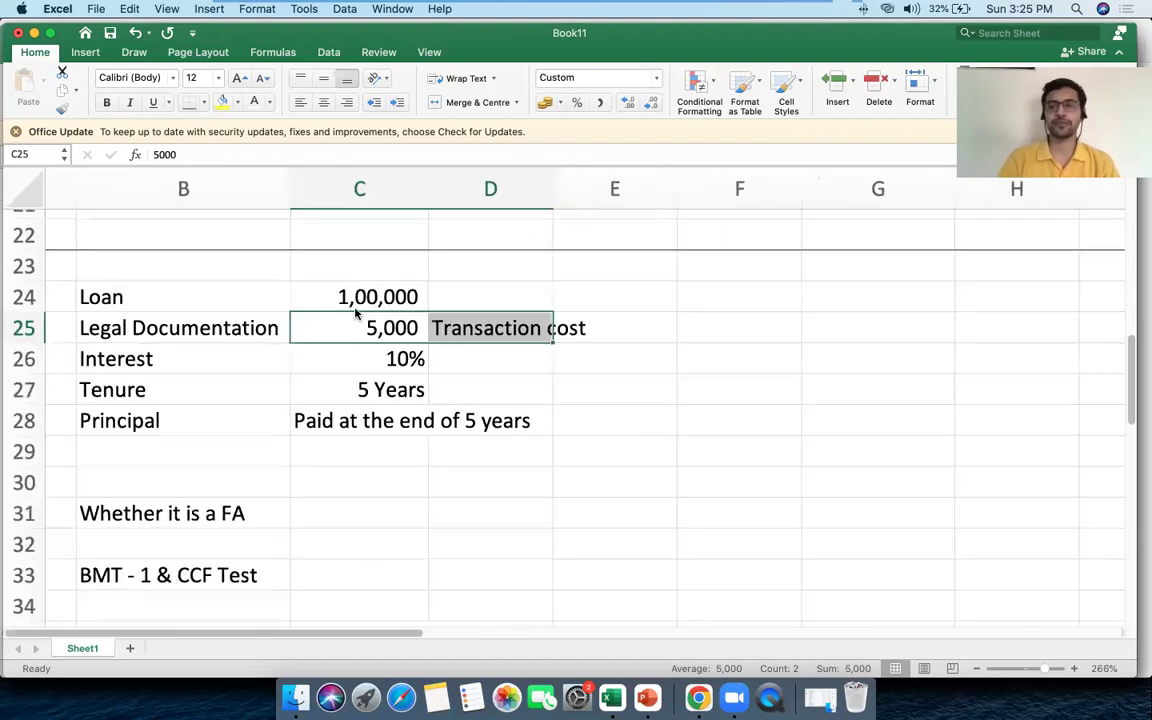
scroll(358, 315, "down", 4)
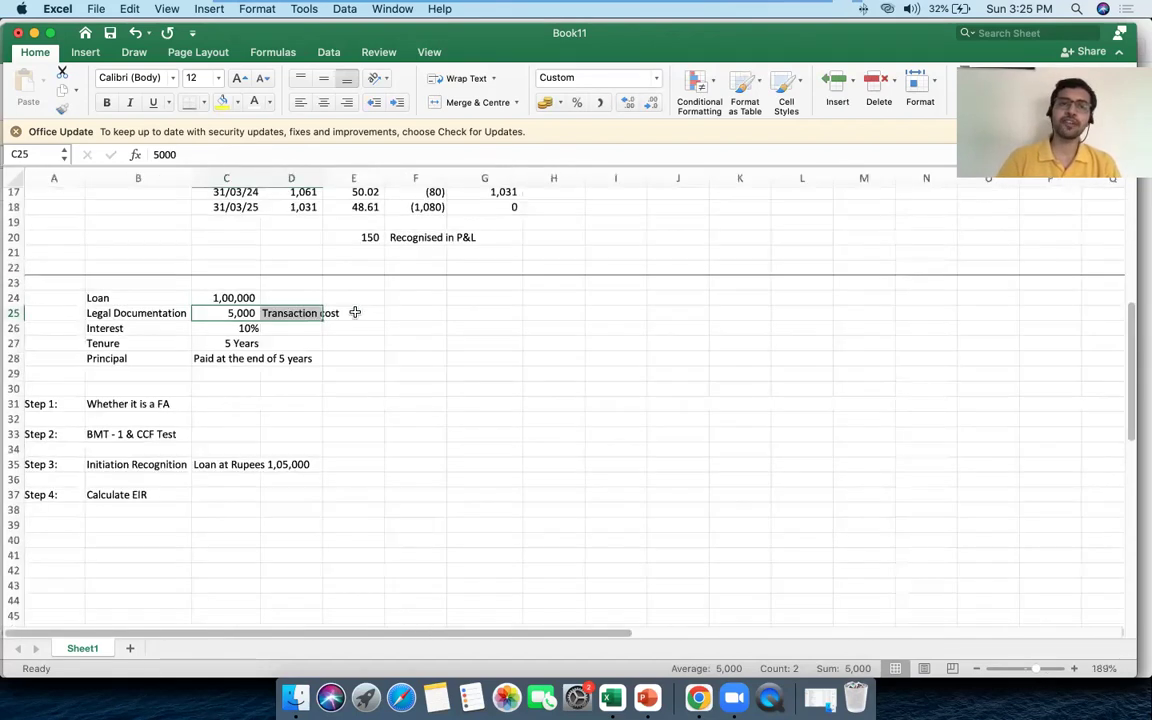
scroll(357, 312, "up", 4)
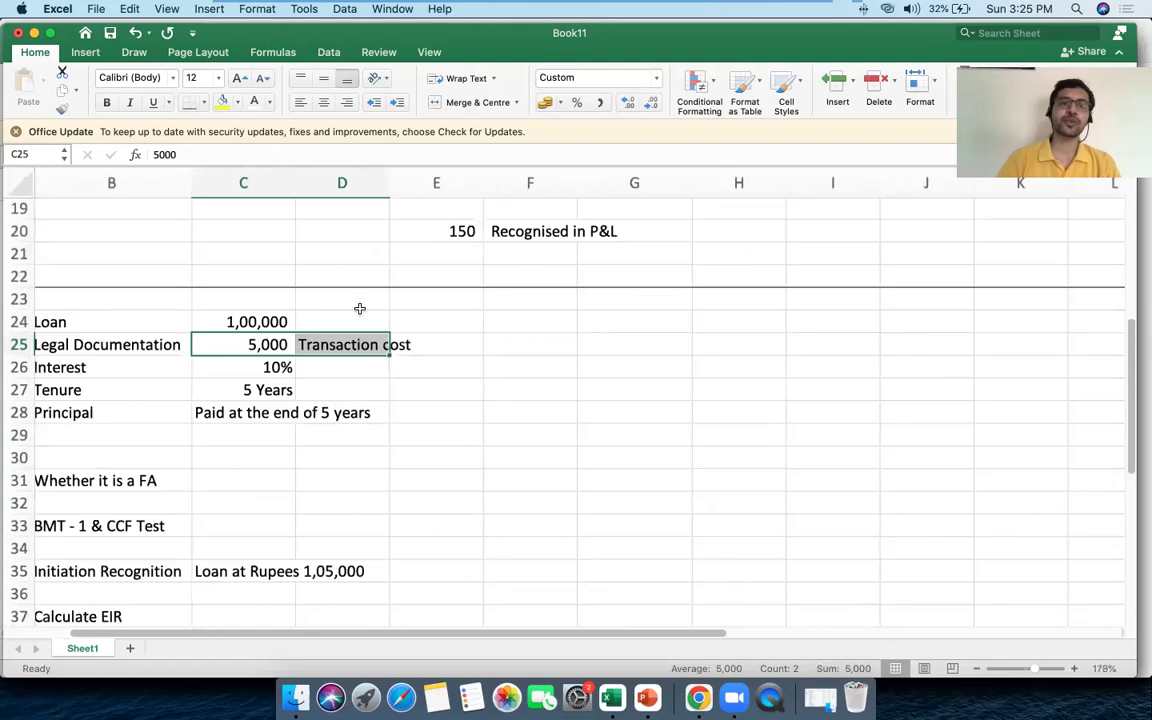
scroll(359, 310, "down", 3)
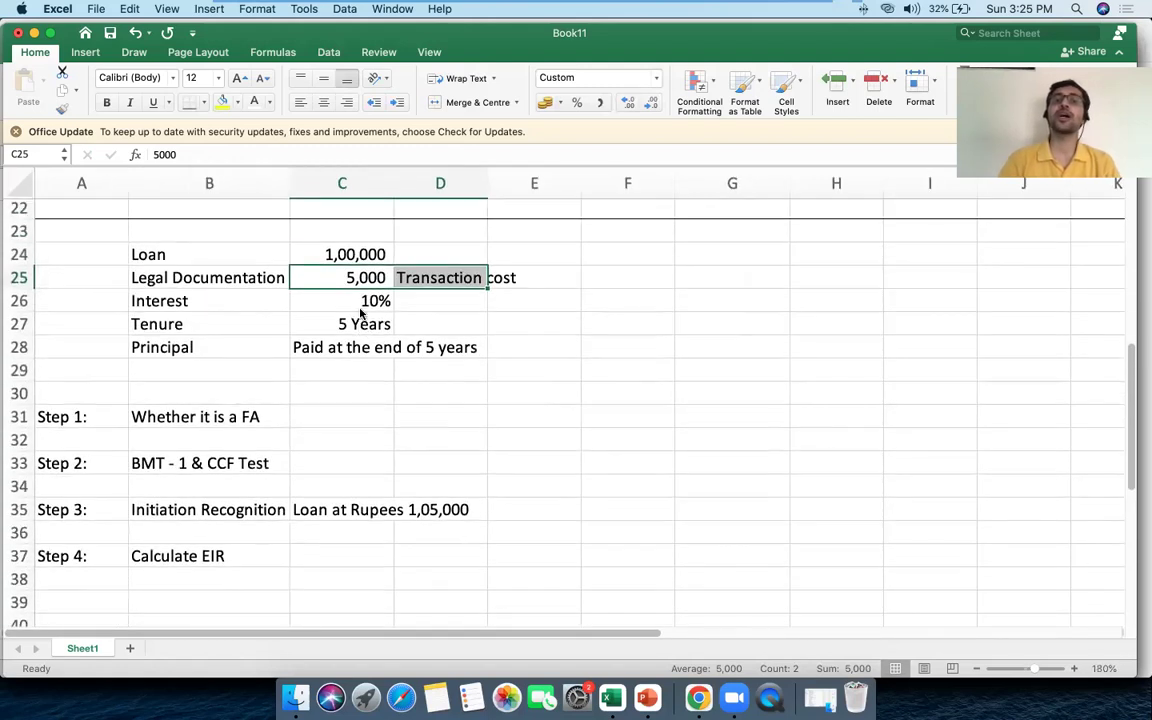
left_click(555, 352)
left_click(622, 365)
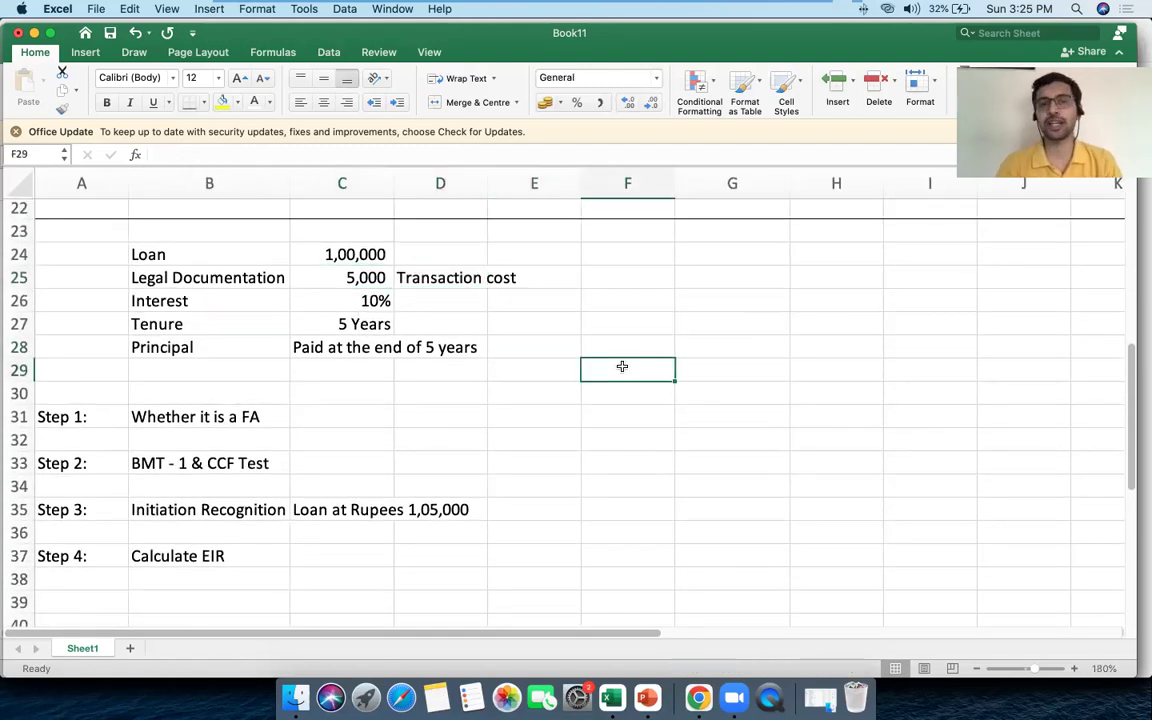
left_click(368, 280)
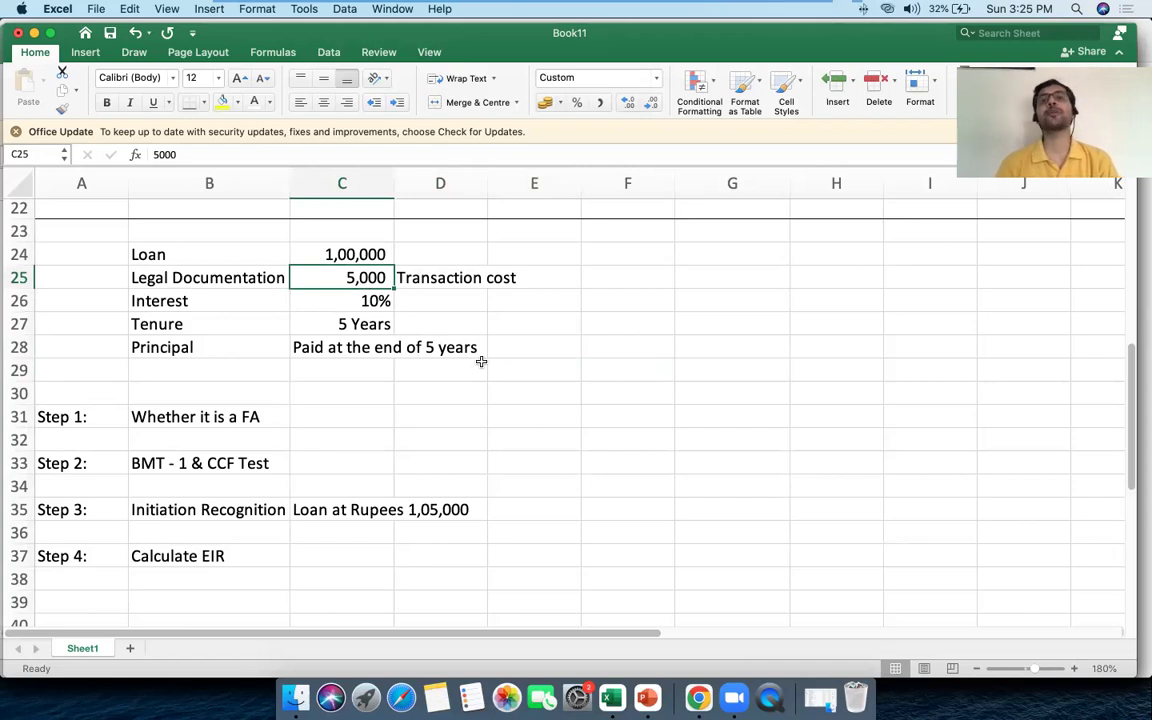
Enter the column headers "Year" in F31 and "Cash Flow" in G31.
left_click(637, 345)
left_click(633, 413)
type("Year")
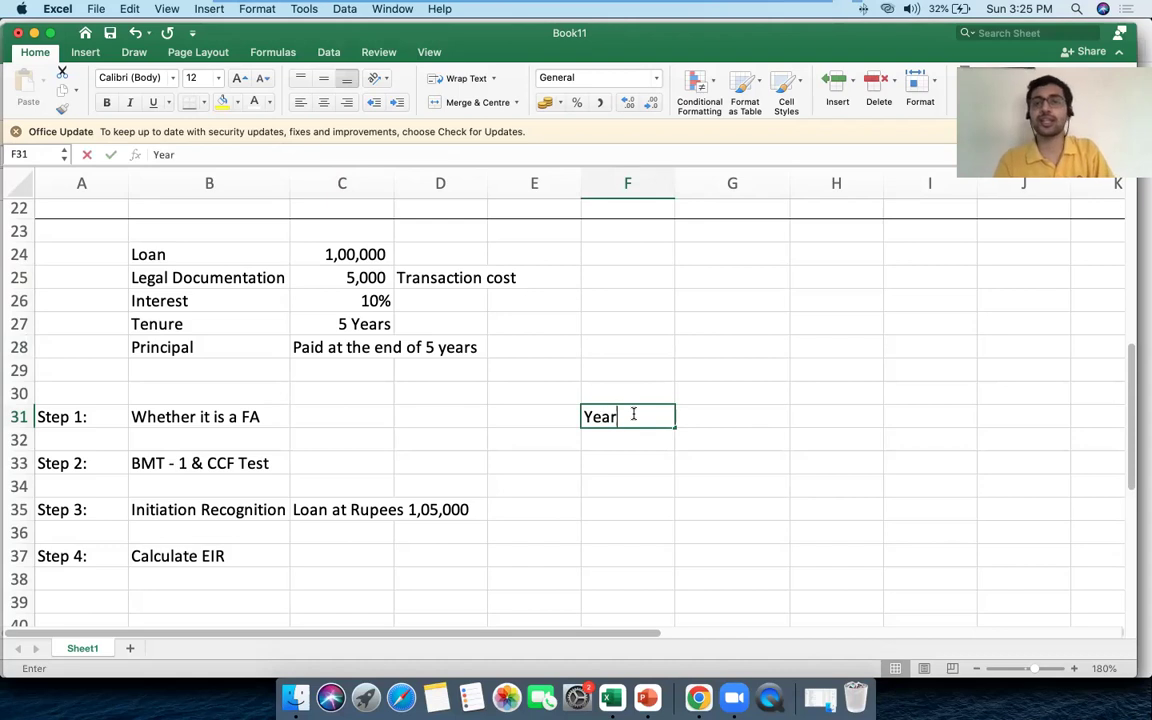
key("Tab")
type("Cash F")
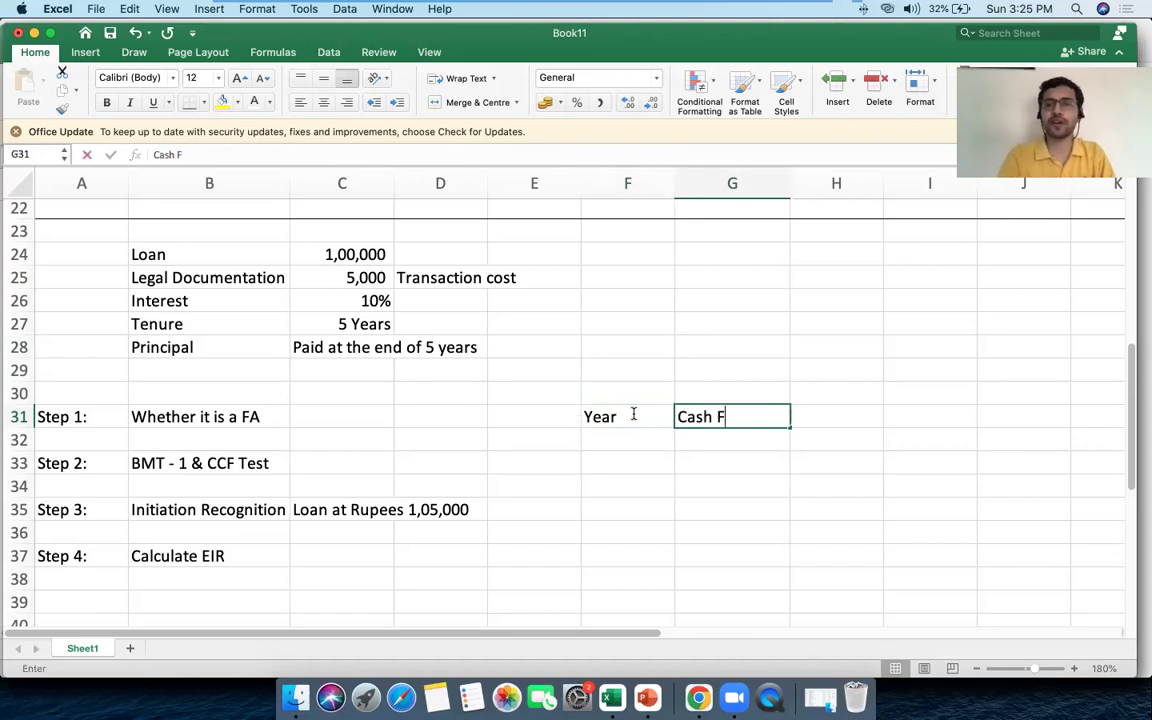
type("lows")
key("BackSpace")
key("Return")
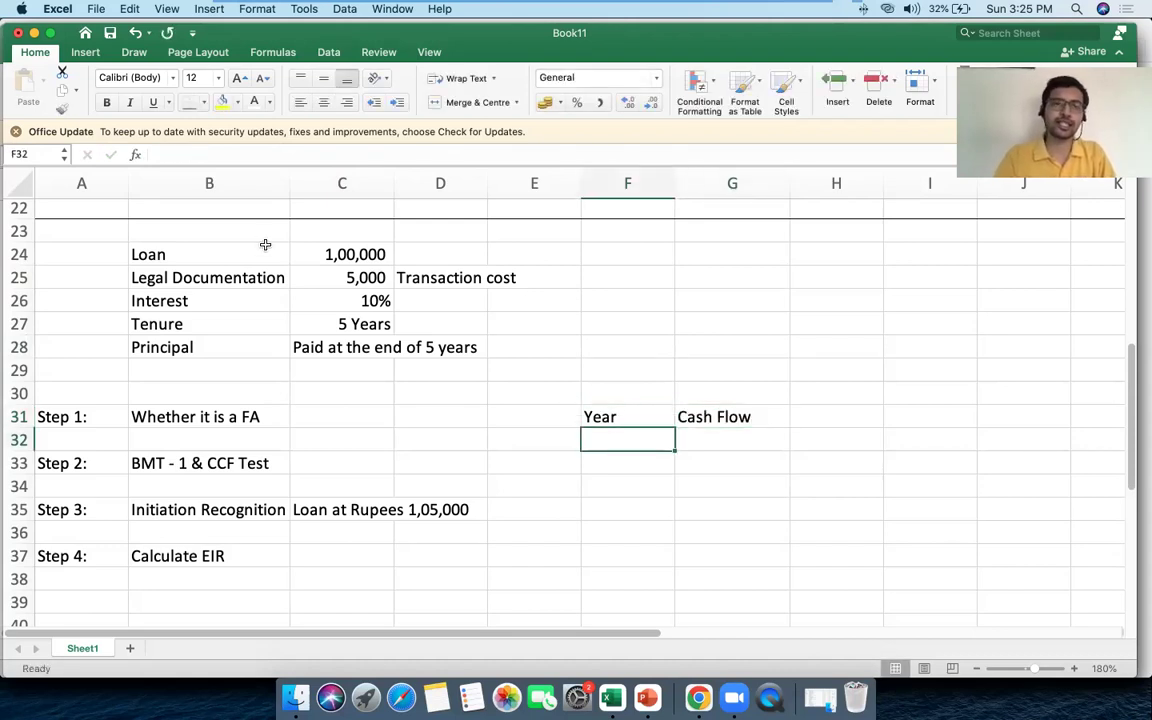
Enter the loan date note "on 01/04/2021" in D24 beside the loan amount.
left_click(437, 255)
type("on ")
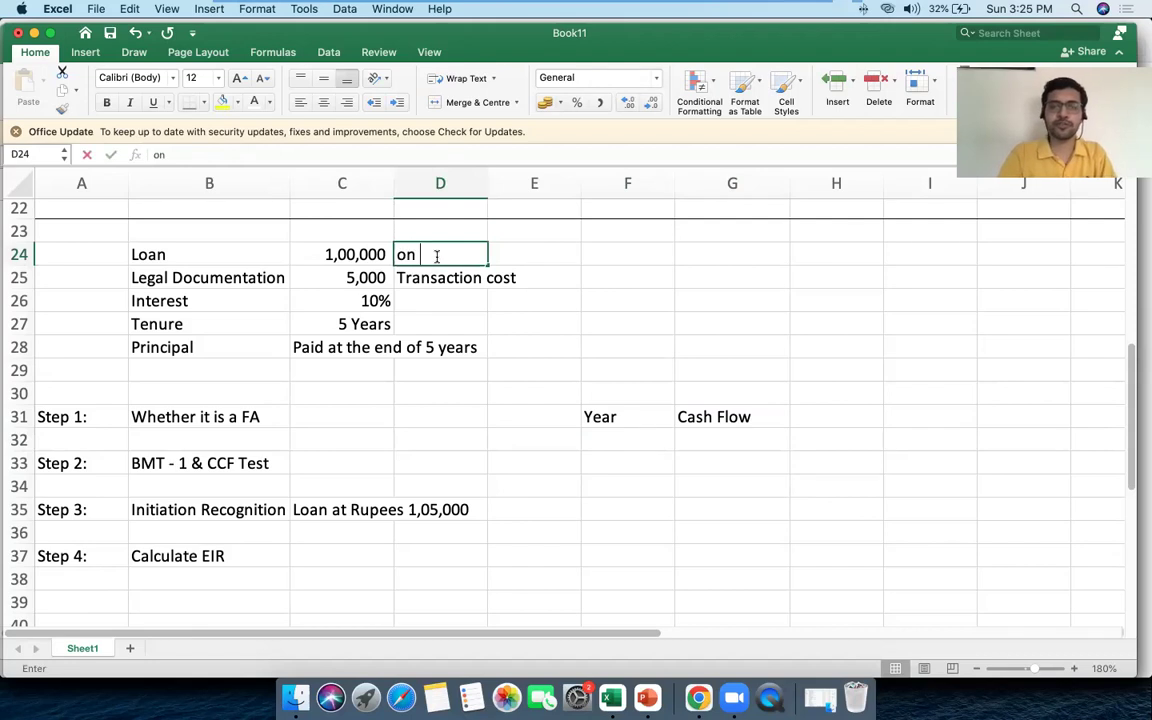
type("01/40/20")
key("BackSpace")
key("BackSpace")
key("BackSpace")
key("BackSpace")
key("BackSpace")
type("04/22")
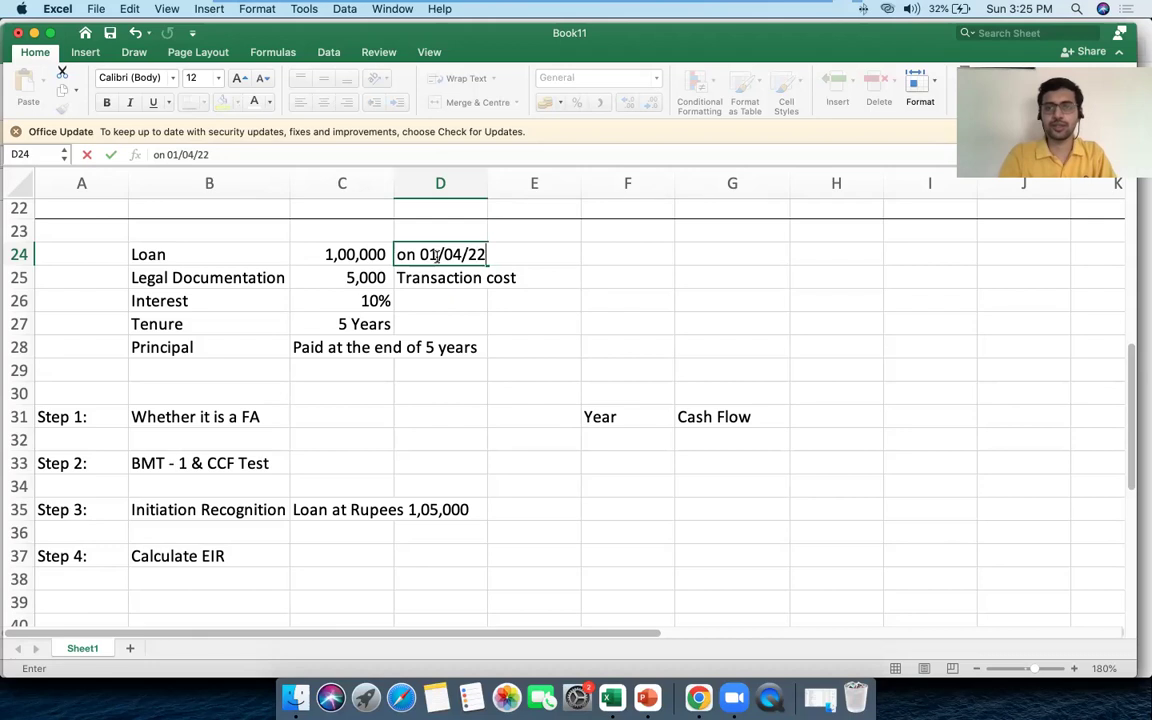
key("BackSpace")
type("021")
key("Tab")
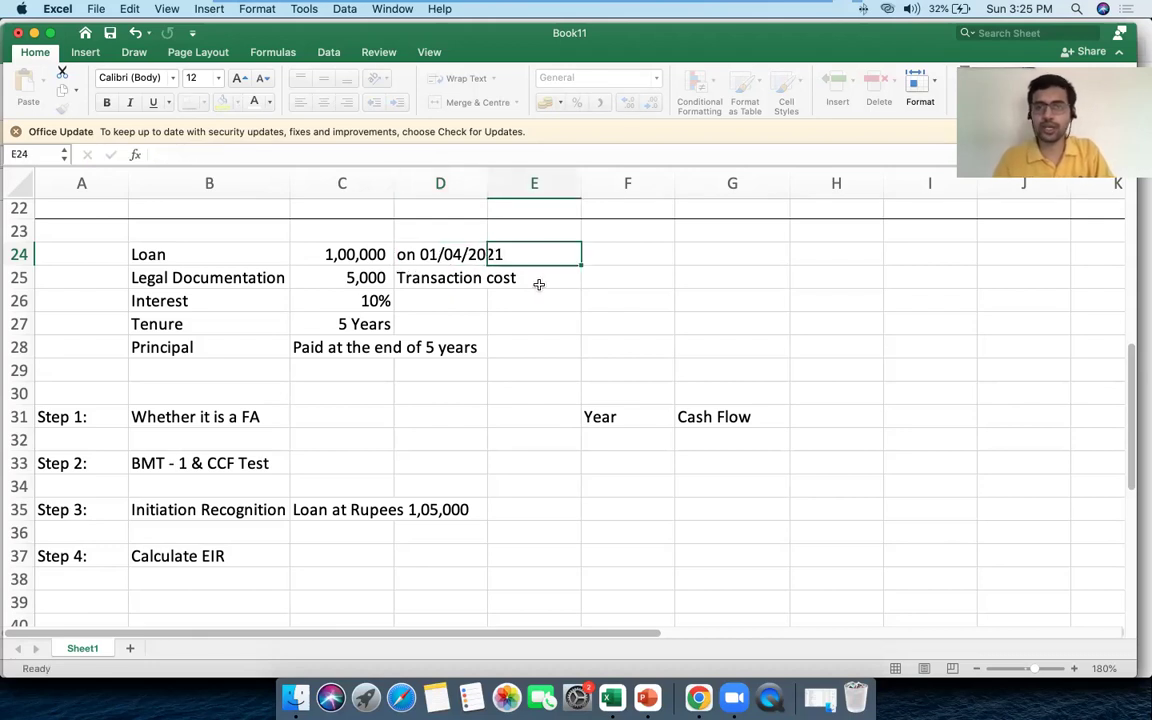
Enter the date 01/04/21 in F32 and the initial cash flow of -105000 in G32.
left_click(609, 437)
type("01/0")
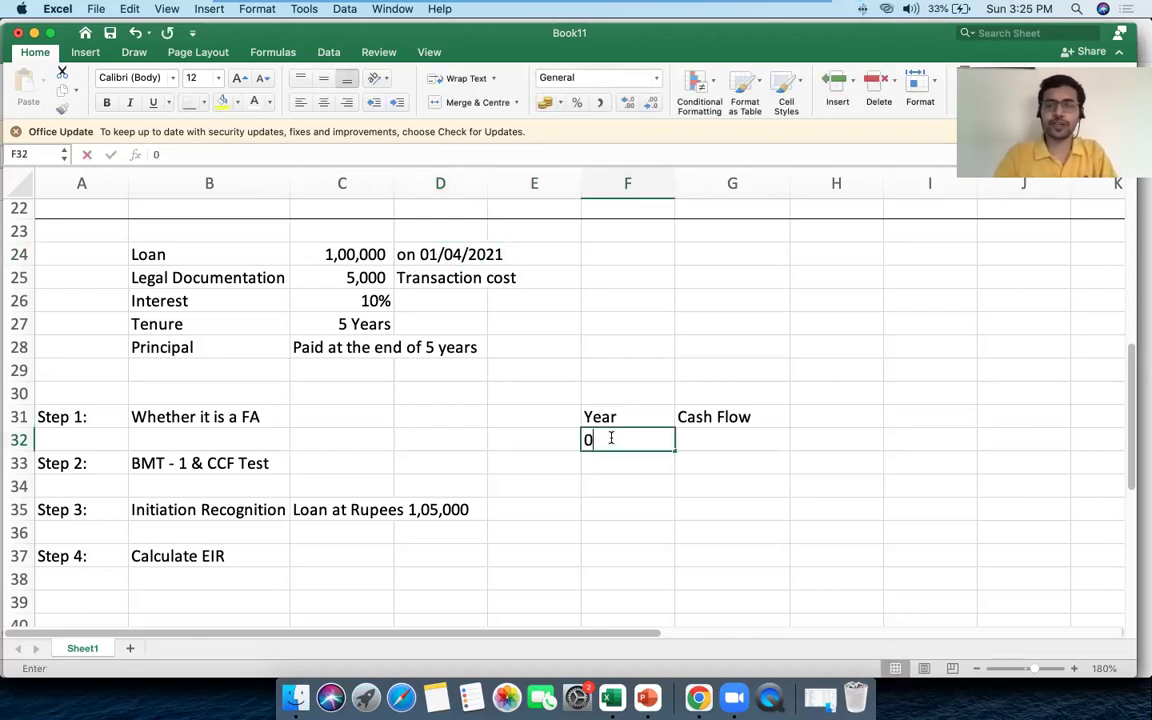
type("4/21")
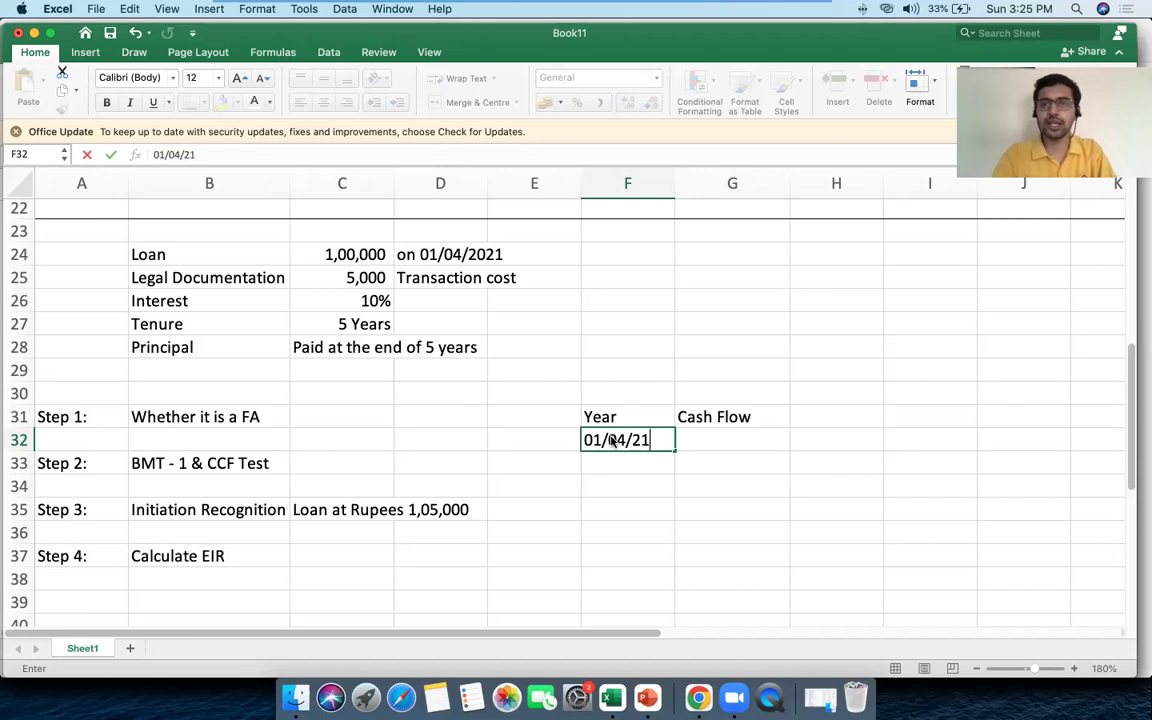
key("Tab")
type("-105000")
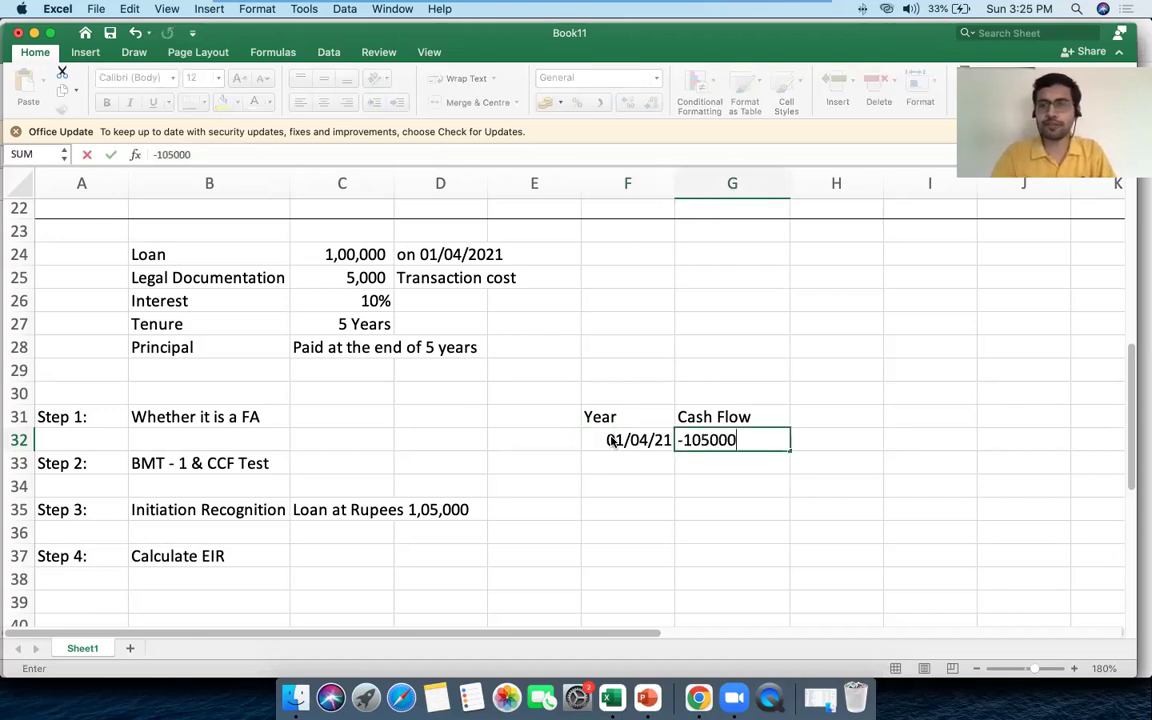
key("Return")
Format the cash flow cells G32:G38 in comma style with no decimal places.
left_click_drag(700, 445, 704, 587)
left_click(600, 102)
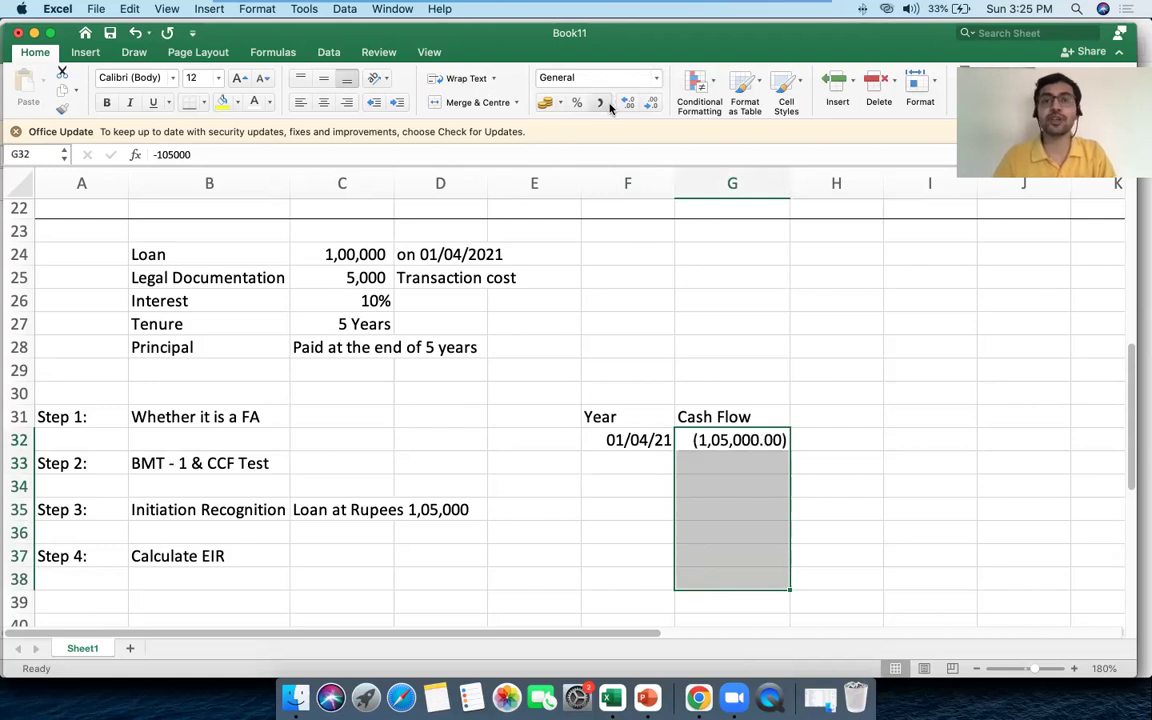
left_click(650, 103)
left_click(650, 103)
left_click(710, 431)
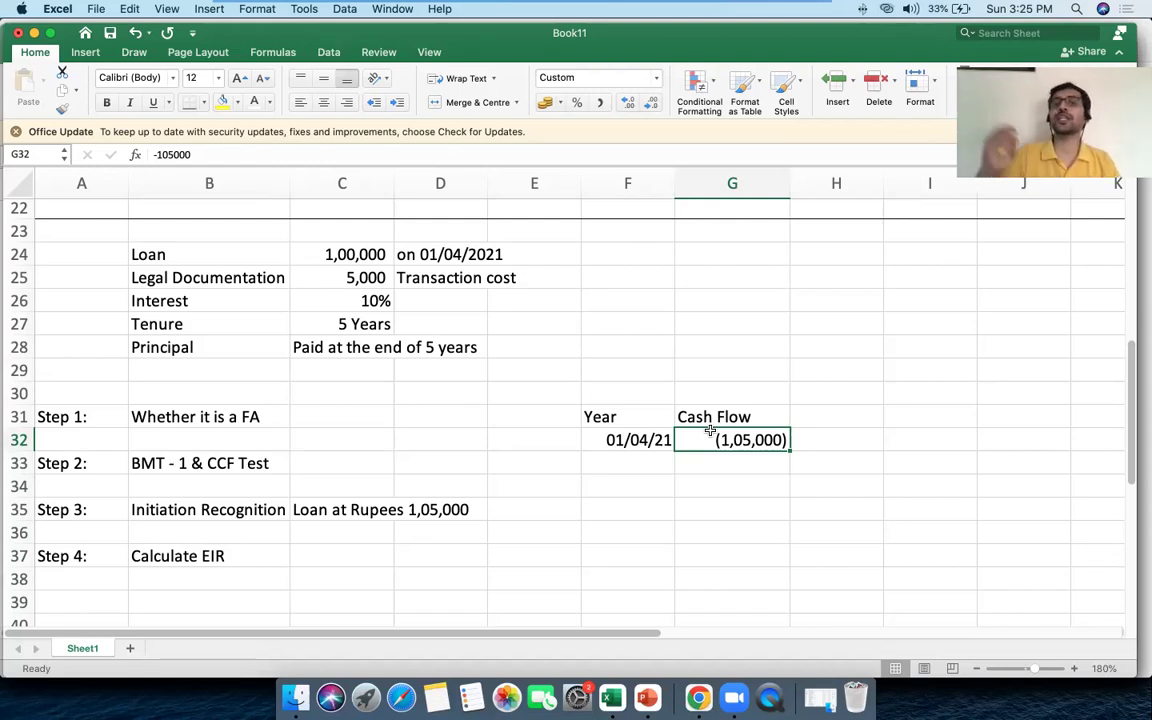
Enter the date 31/03/22 in F33 and its cash flow of 10000 in G33.
scroll(710, 431, "down", 2)
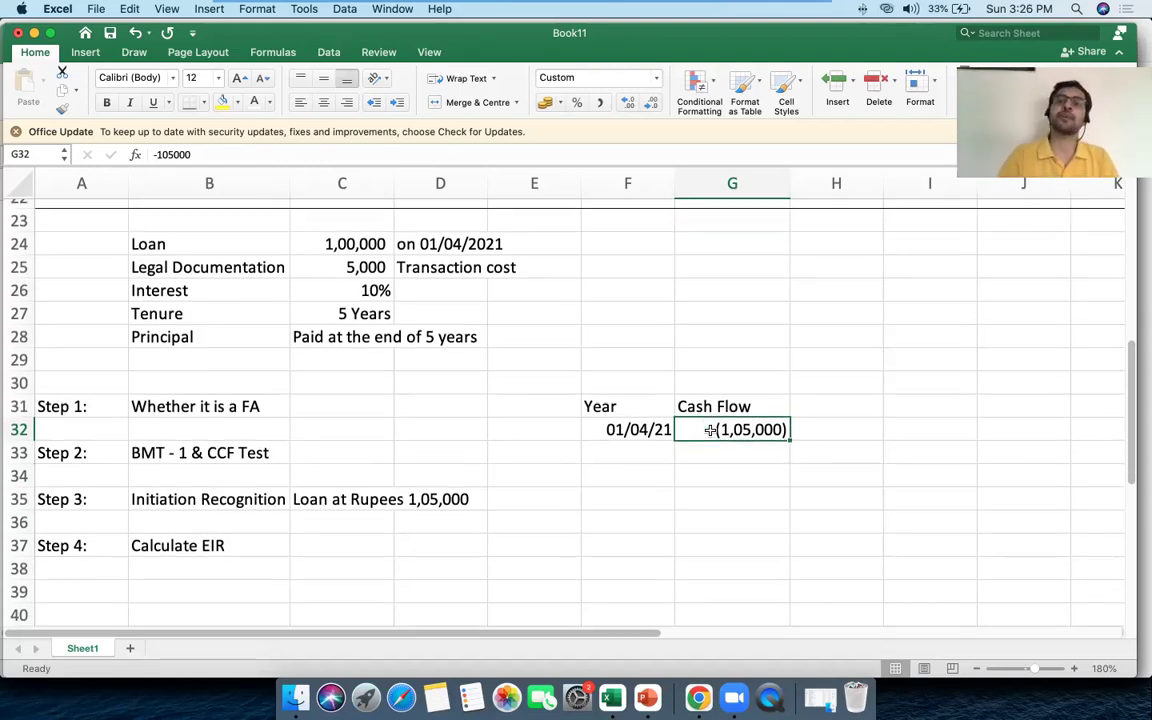
left_click(662, 422)
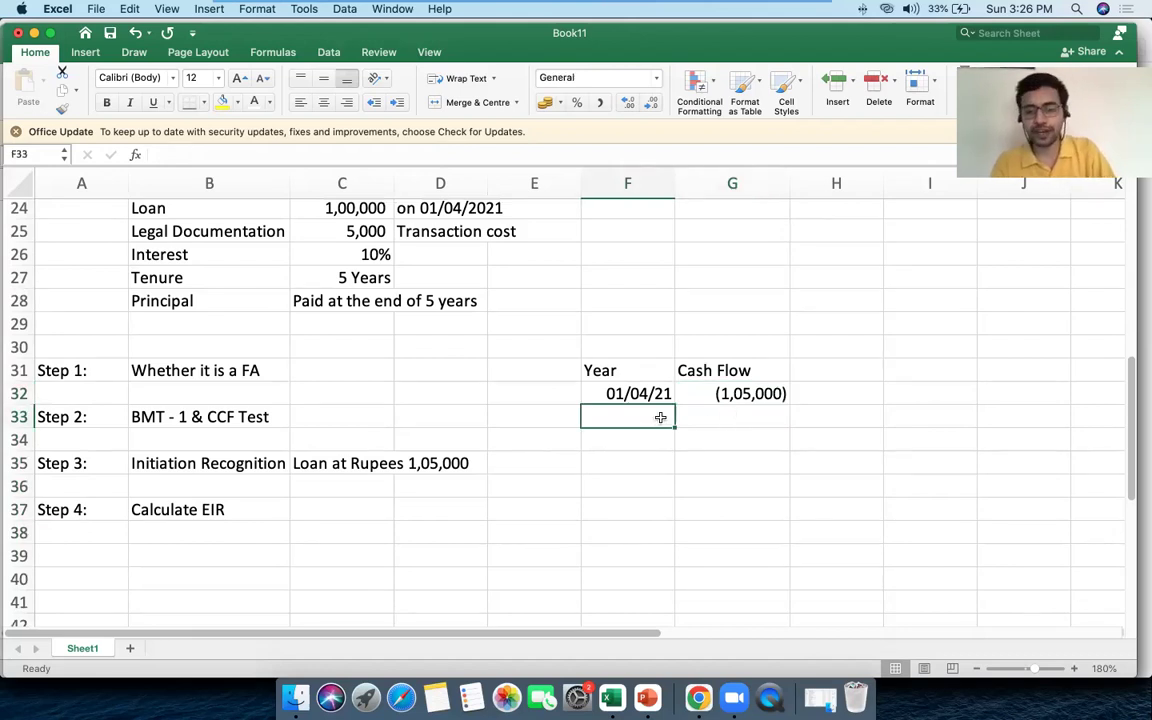
type("31/03/2")
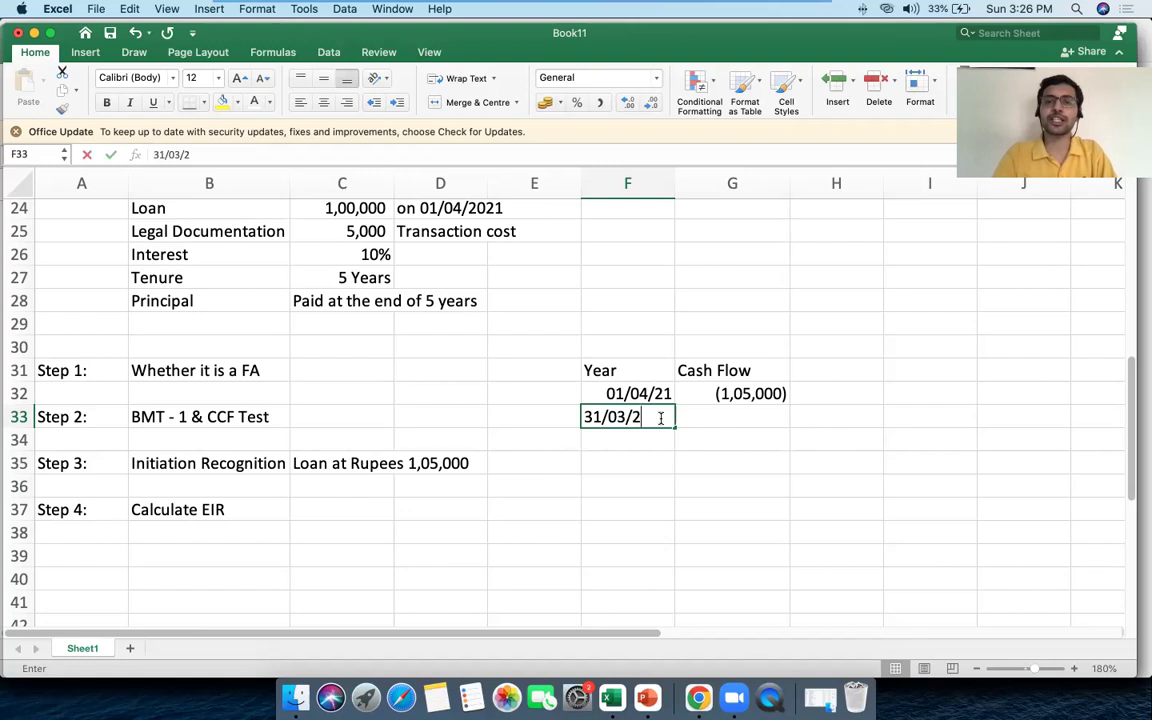
type("022")
key("Tab")
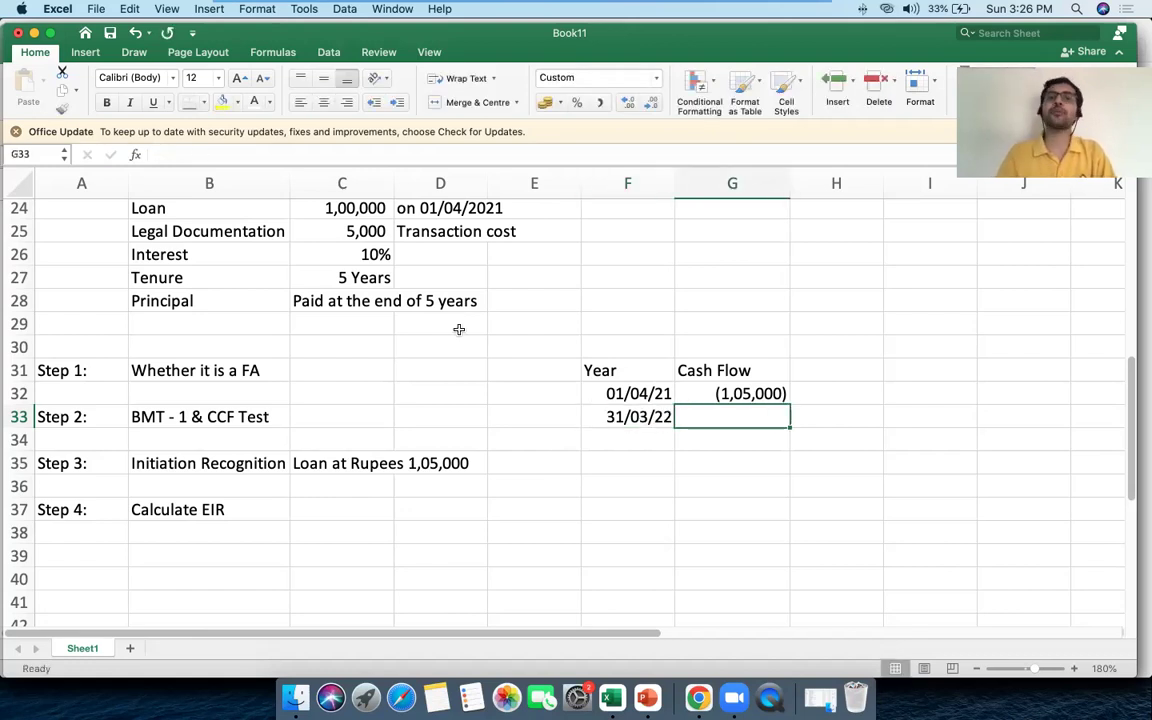
scroll(458, 329, "up", 1)
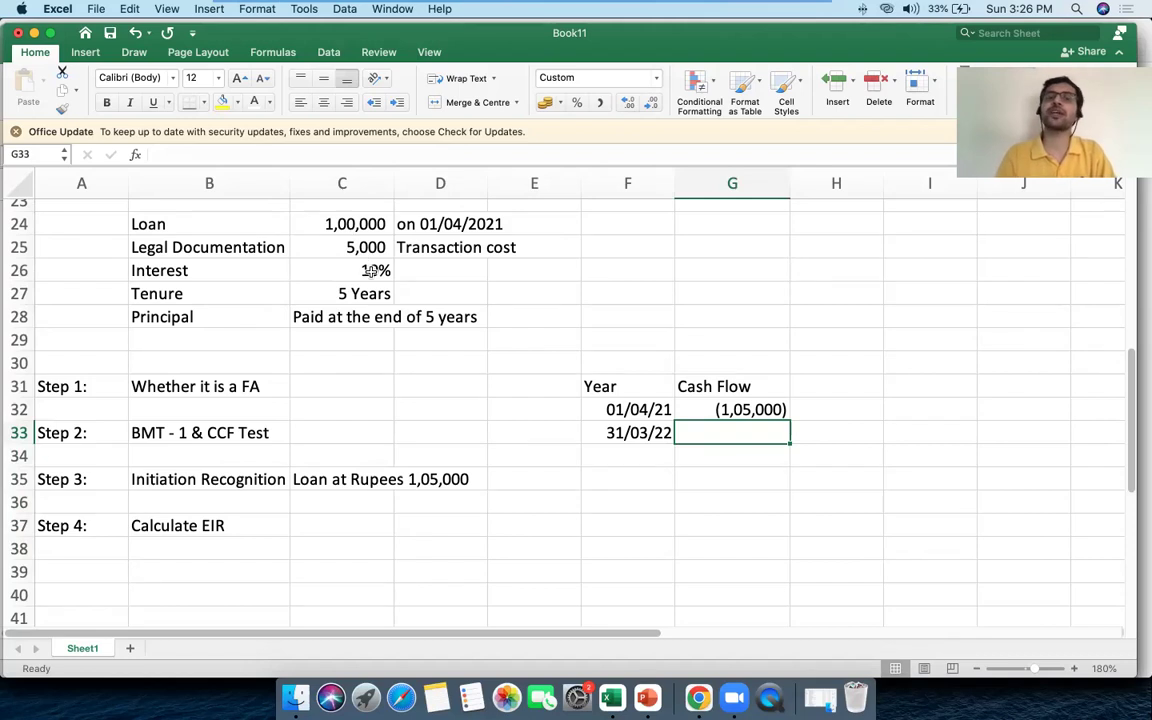
scroll(683, 430, "down", 1)
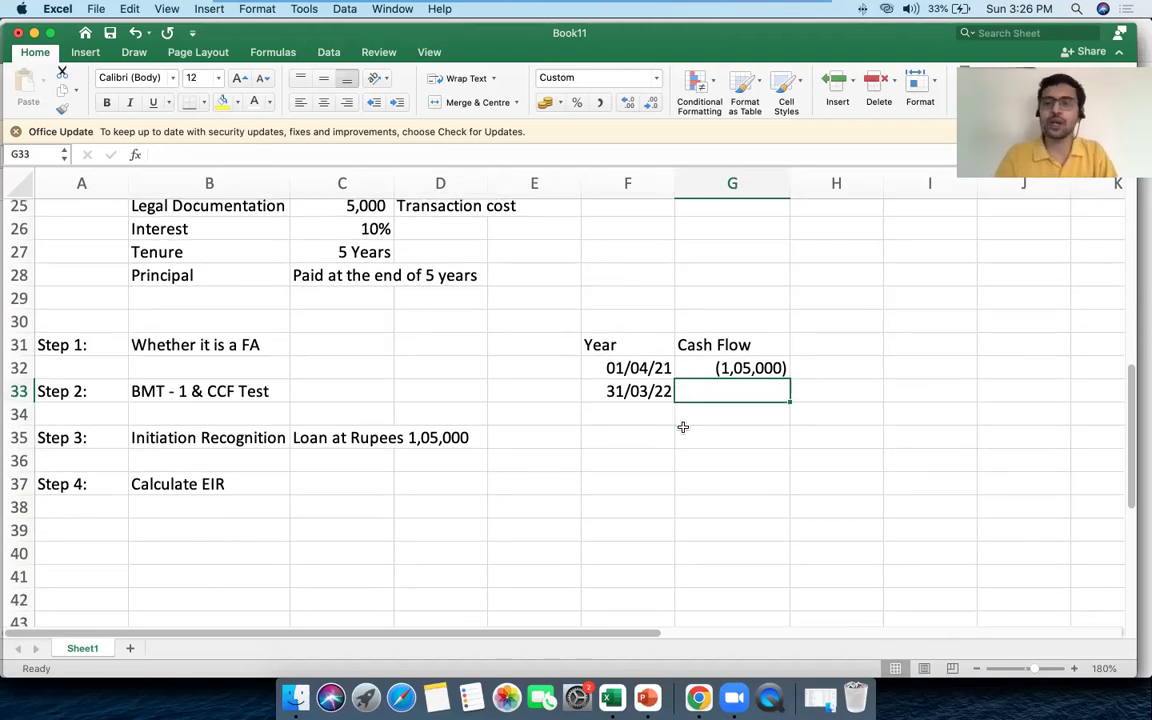
type("10000")
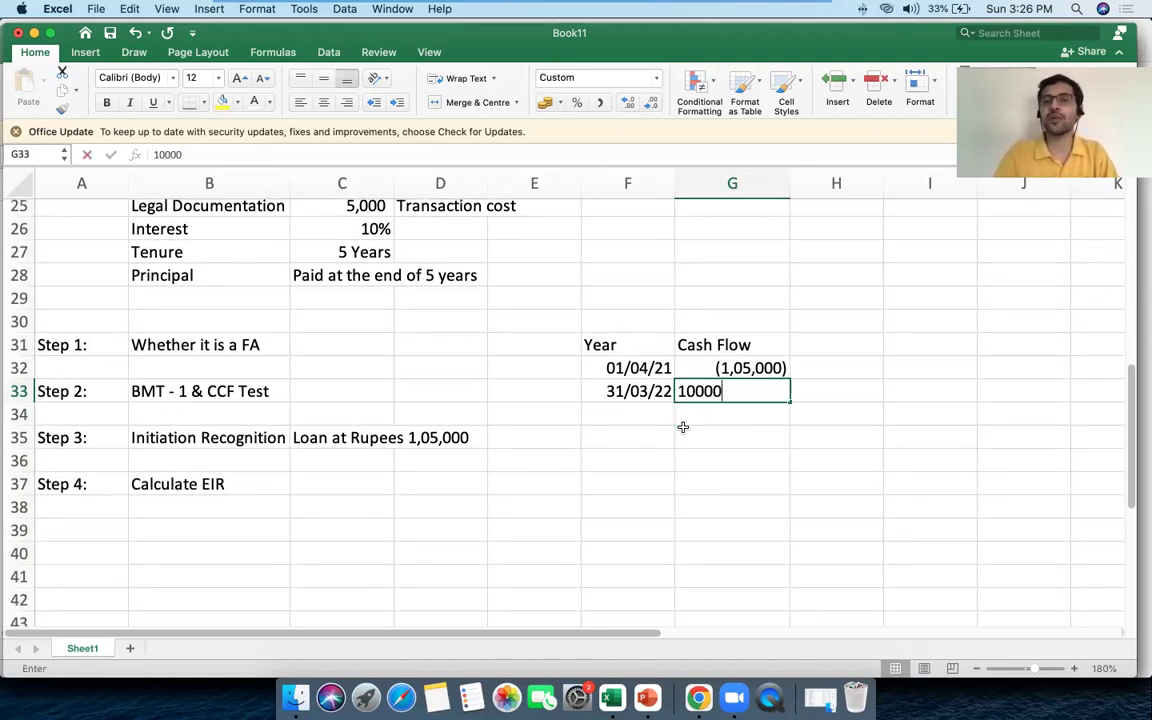
key("Tab")
left_click(688, 393)
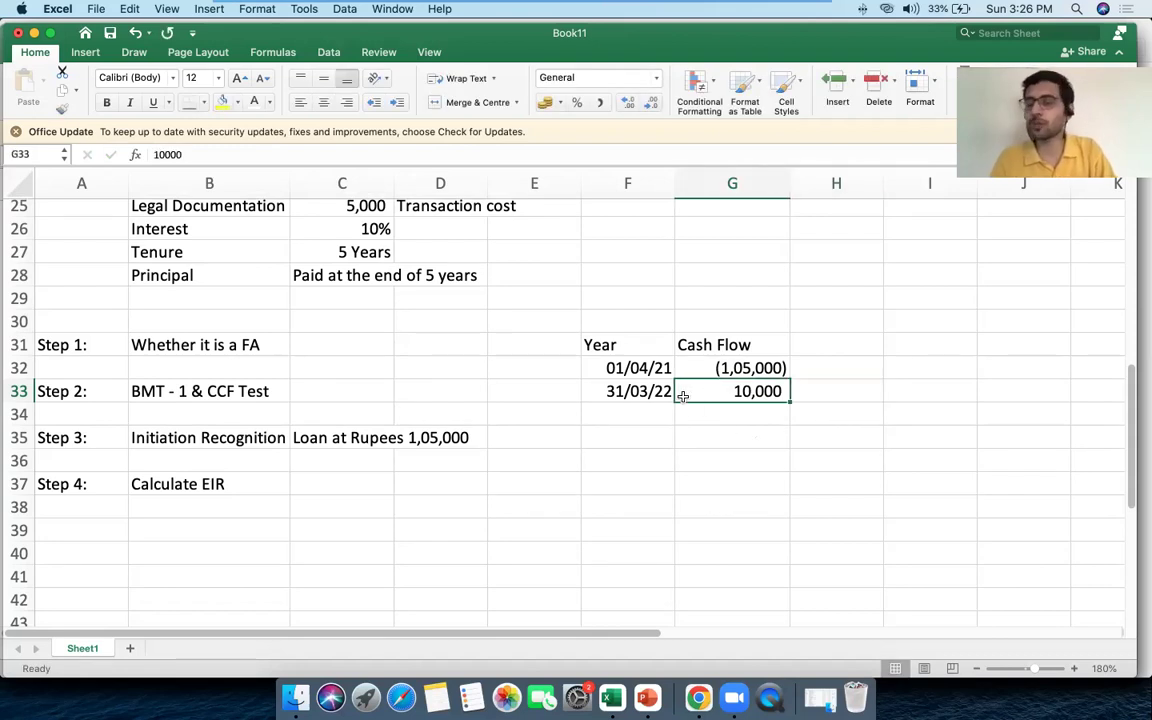
Enter the date 31/03/23 in F34 and link its cash flow in G34 to G33.
left_click(616, 413)
type("31/")
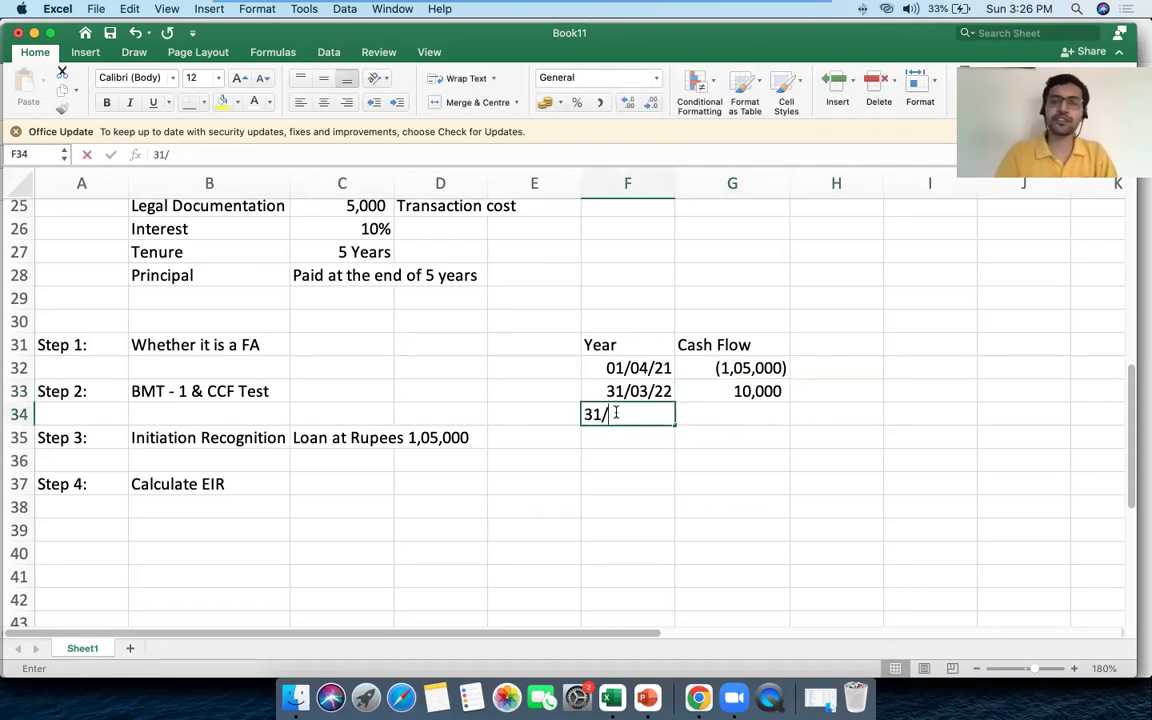
type("03/23")
key("Tab")
type("=")
left_click(708, 390)
key("Return")
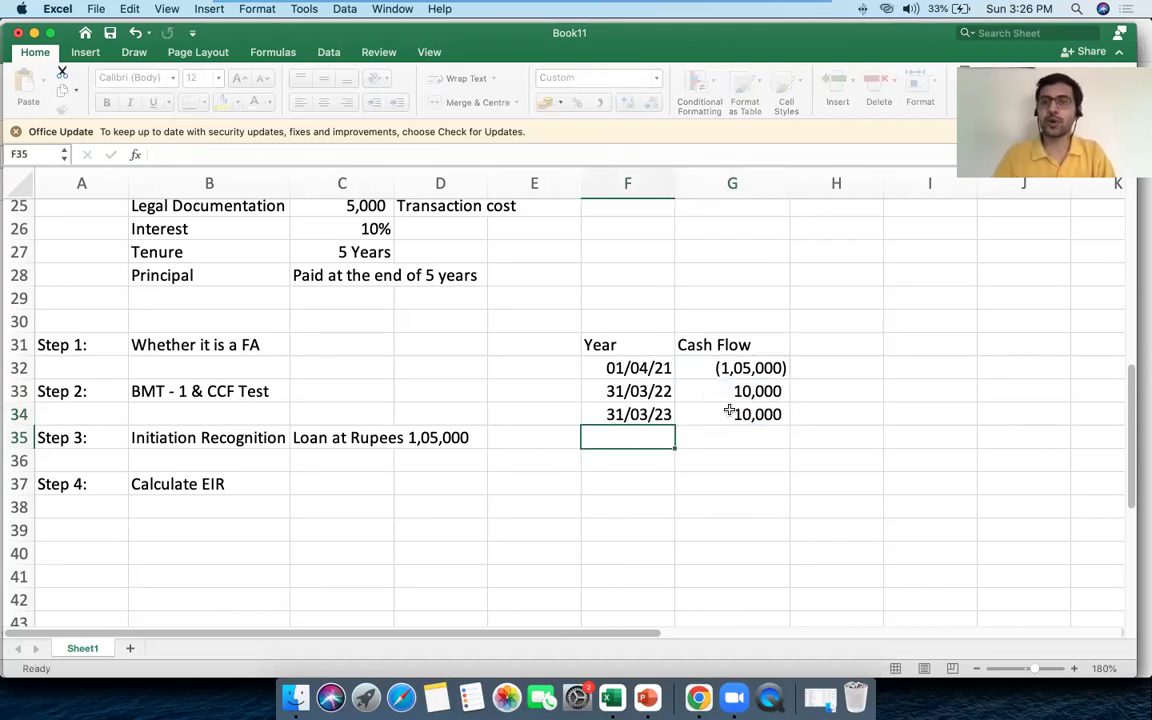
Fill the linked cash flow formula from G34 down through G36.
key("ctrl+d")
left_click(747, 462)
key("ctrl+d")
Fill the date down into F35 and F36, changing the years to make them 31/03/24 and 31/03/25.
left_click(653, 434)
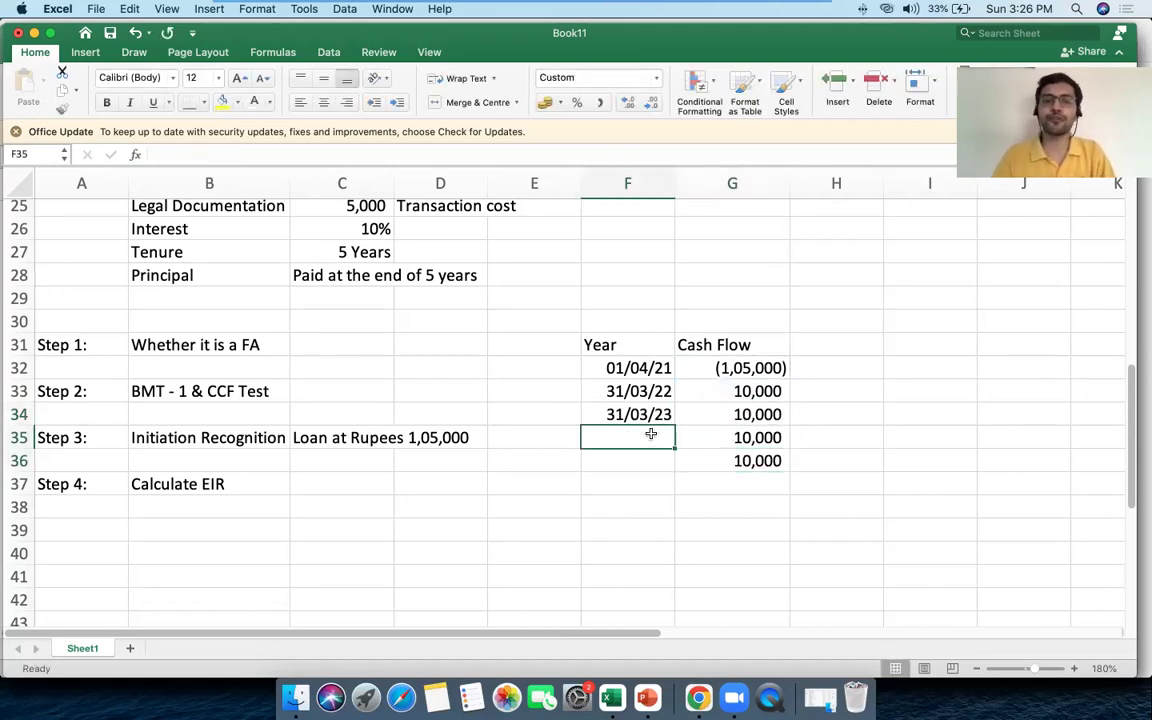
key("ctrl+d")
double_click(651, 437)
key("BackSpace")
type("4")
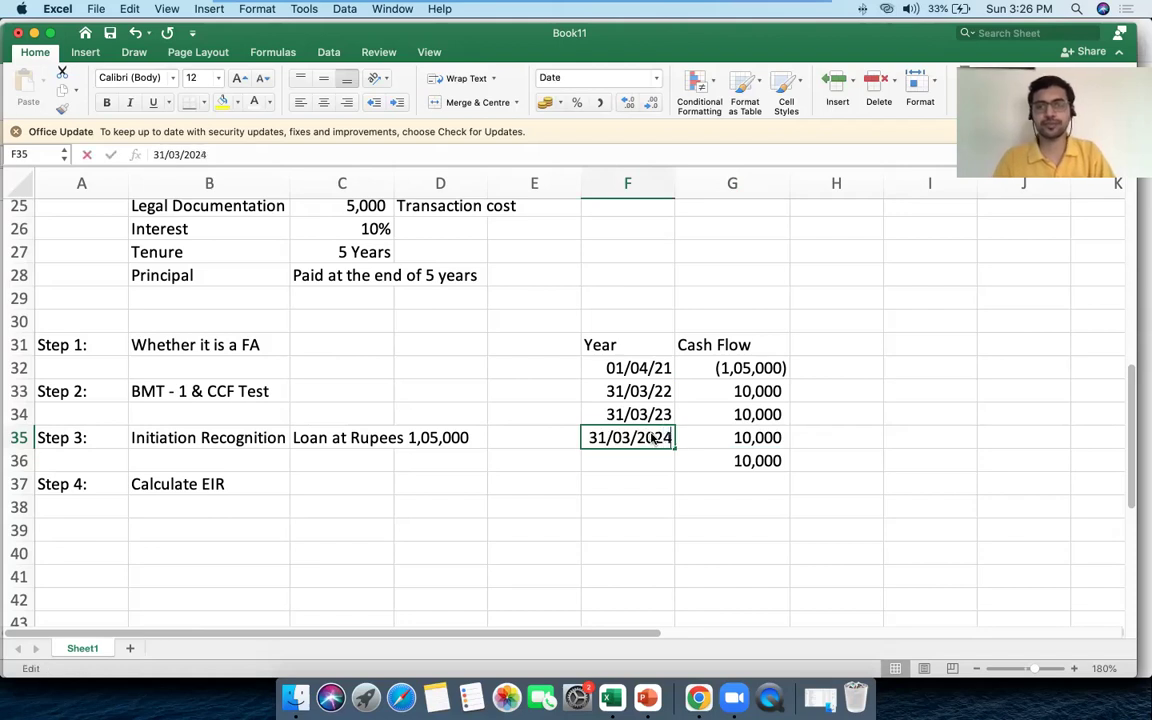
key("Return")
key("ctrl+d")
key("F2")
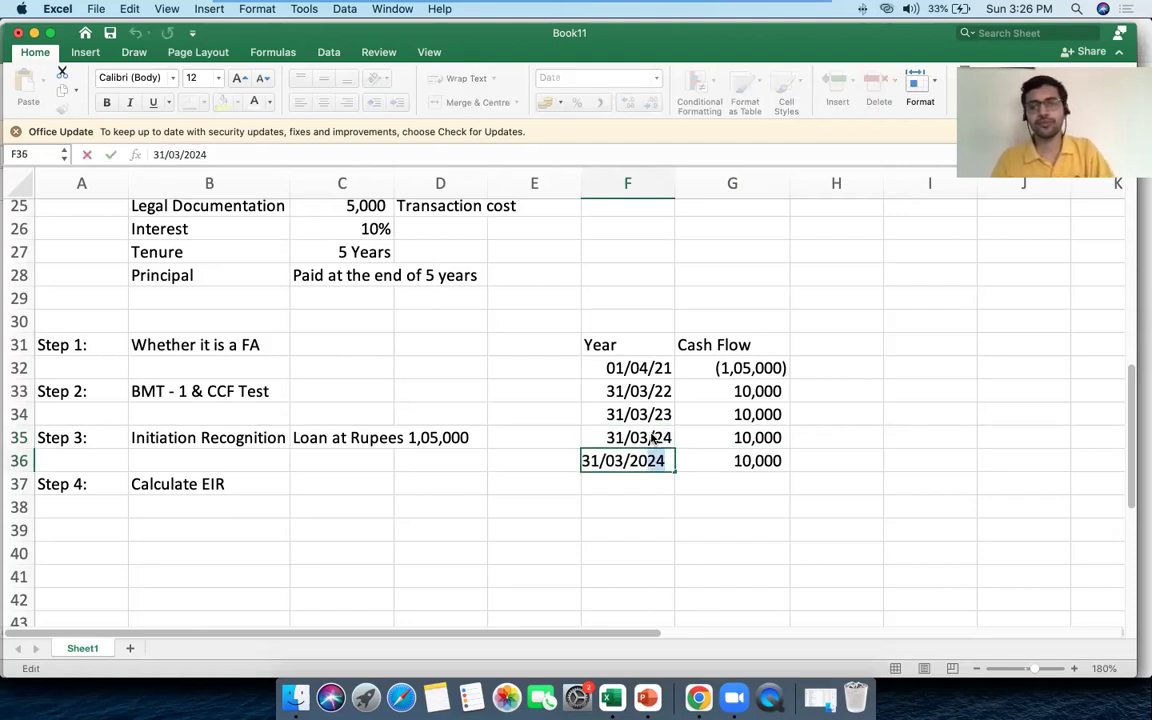
key("BackSpace")
type("5")
key("Return")
Enter the final date 31/03/26 in F37 and its cash flow of 110000 in G37.
left_click(740, 392)
left_click_drag(736, 441, 740, 458)
scroll(740, 458, "up", 1)
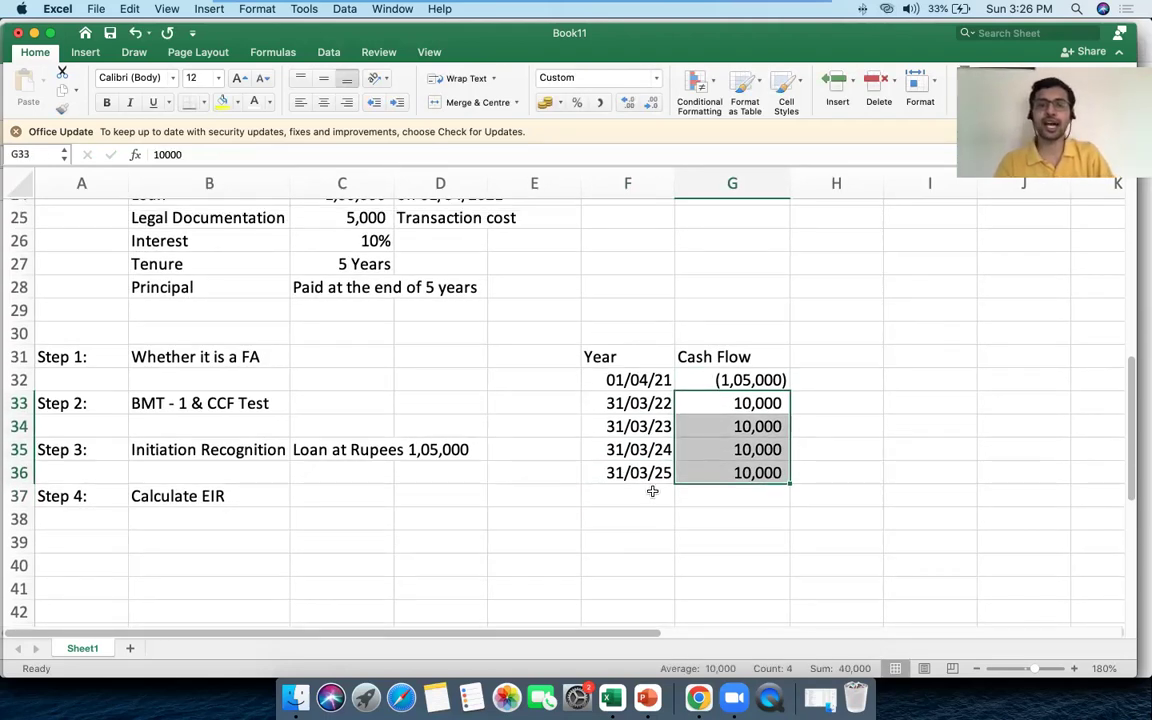
left_click(652, 491)
type("31/03/202")
type("6")
key("Tab")
type("110000")
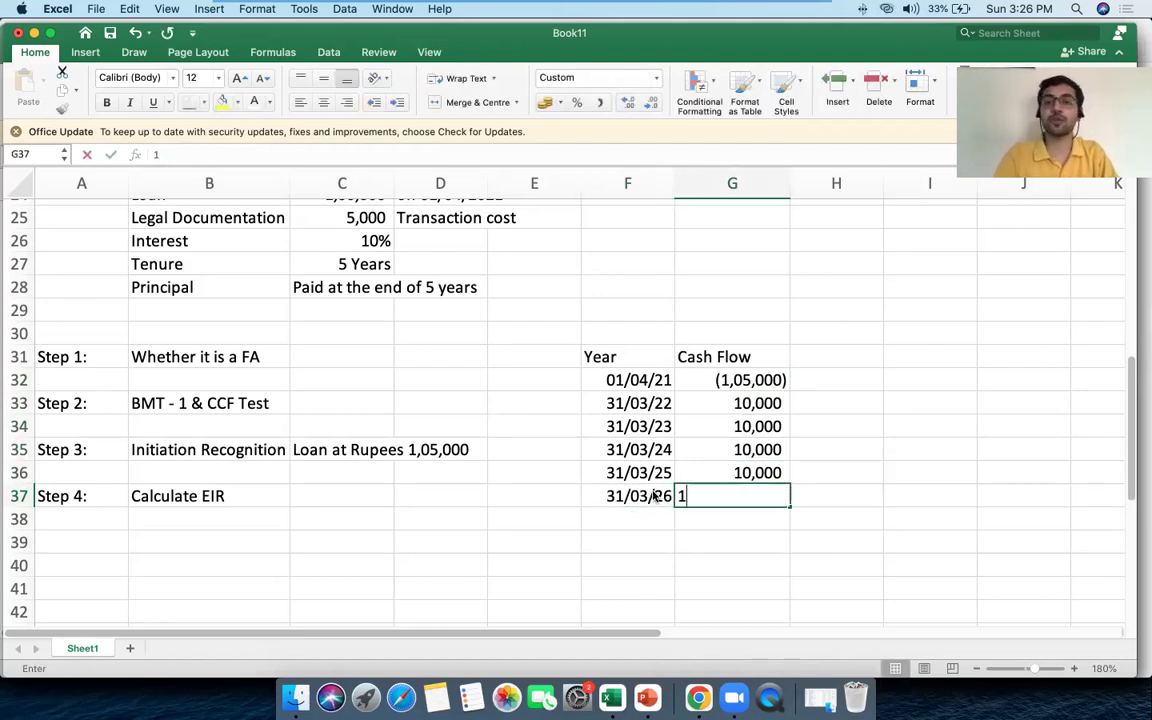
key("Tab")
left_click(726, 497)
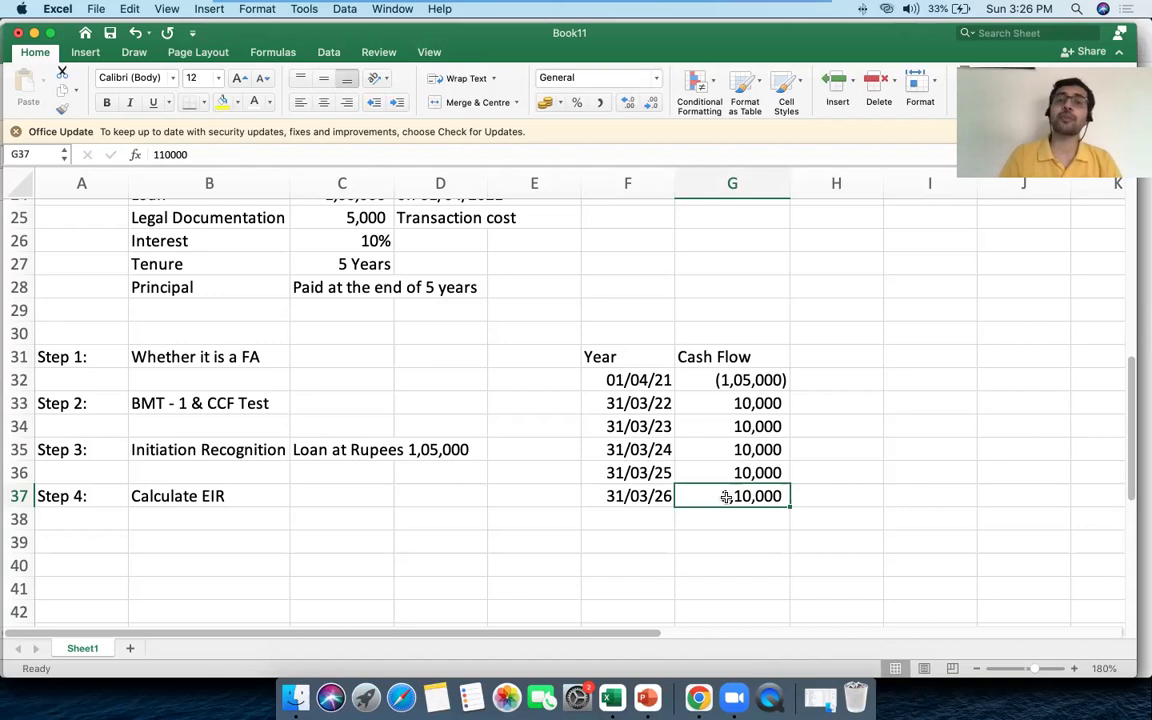
Calculate the rate of return in G39 with XIRR, using cash flows G32:G37 and dates F32:F37.
scroll(726, 497, "up", 1)
left_click(995, 668)
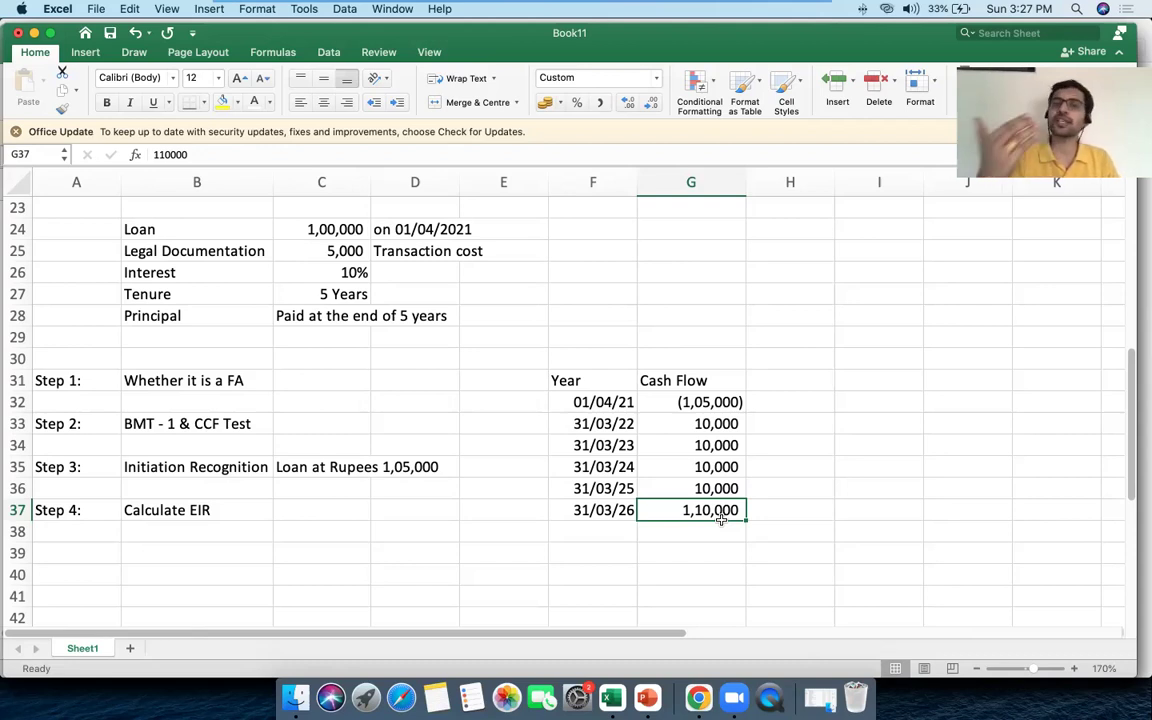
left_click(627, 551)
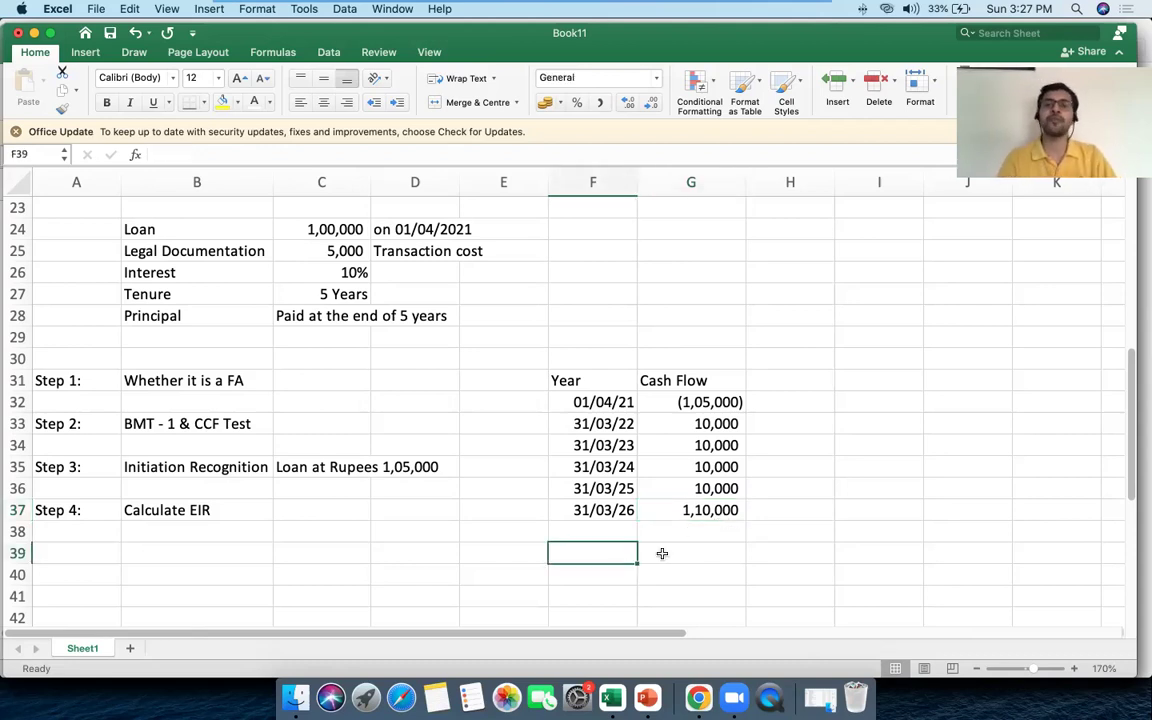
left_click(670, 555)
type("=xirr(")
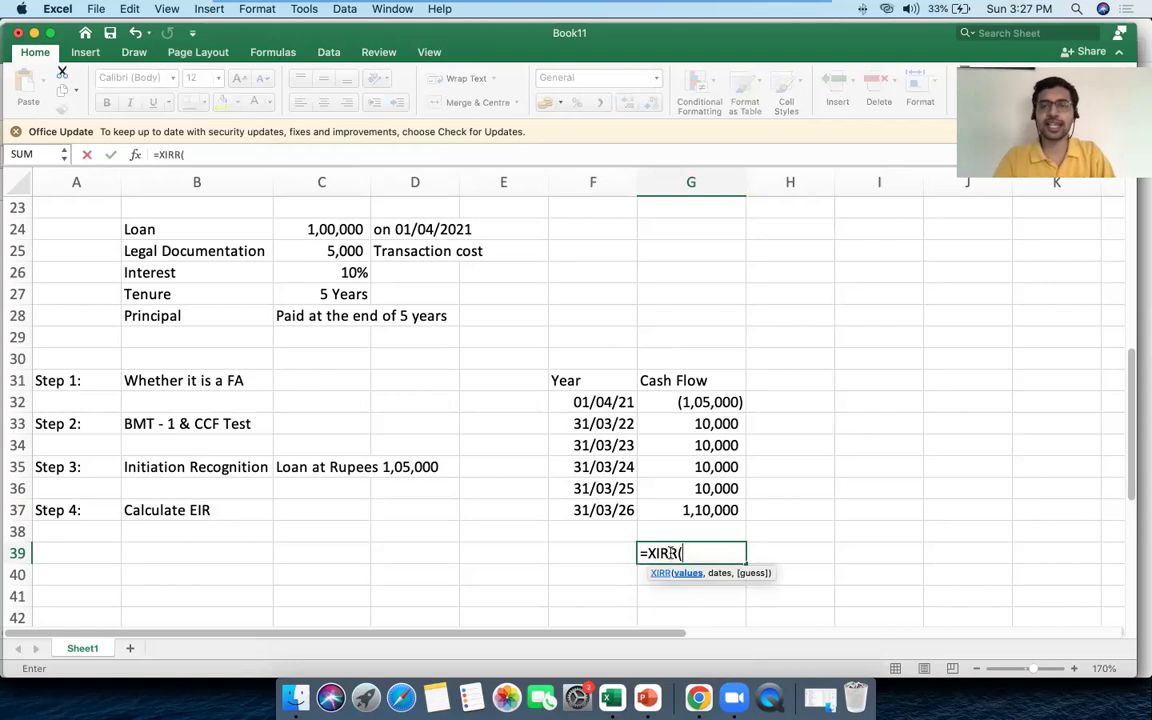
left_click_drag(695, 405, 702, 507)
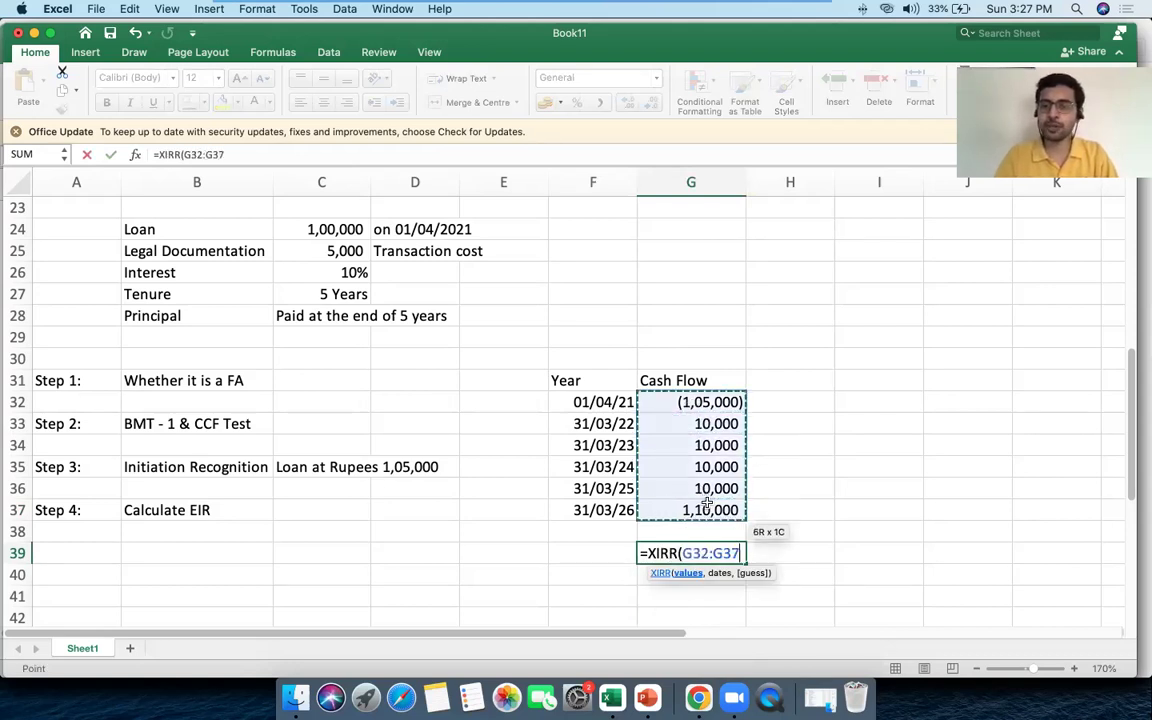
type(",")
left_click_drag(600, 401, 631, 507)
type(")")
key("Tab")
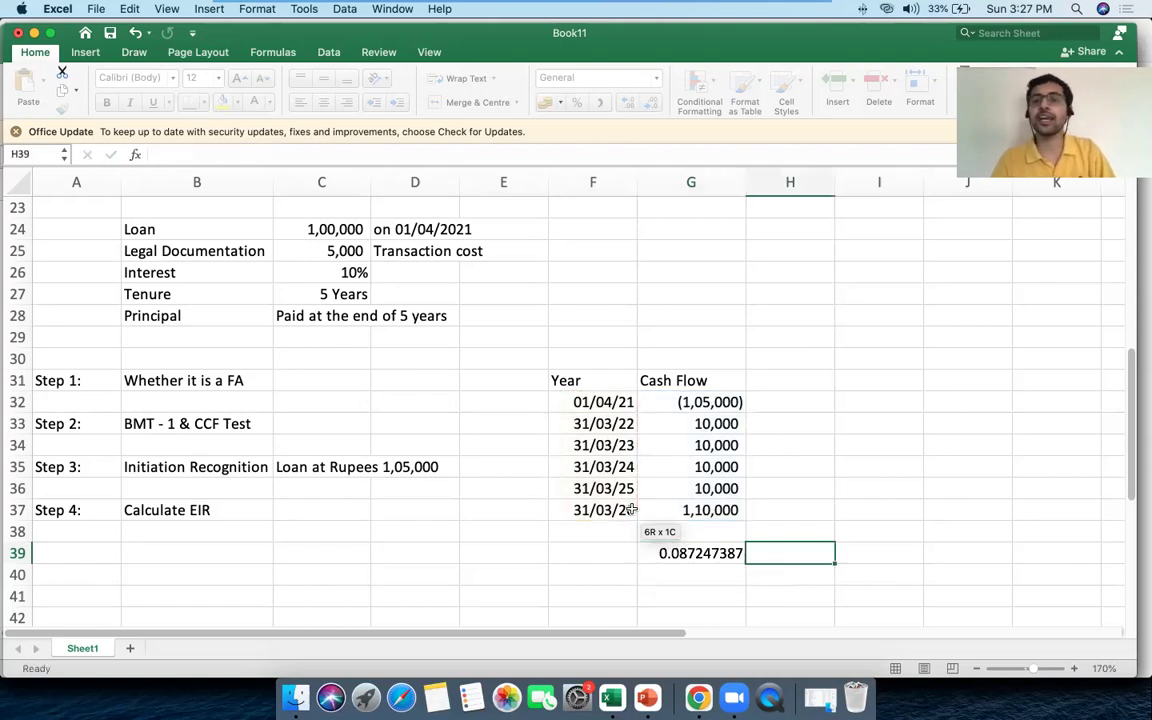
Format the XIRR result in G39 as a percentage with two decimal places.
left_click(670, 555)
left_click(577, 102)
left_click(628, 102)
left_click(628, 102)
Label the calculated rate by entering "EIR" in H39.
left_click(776, 548)
type("EIR")
key("Tab")
left_click(778, 548)
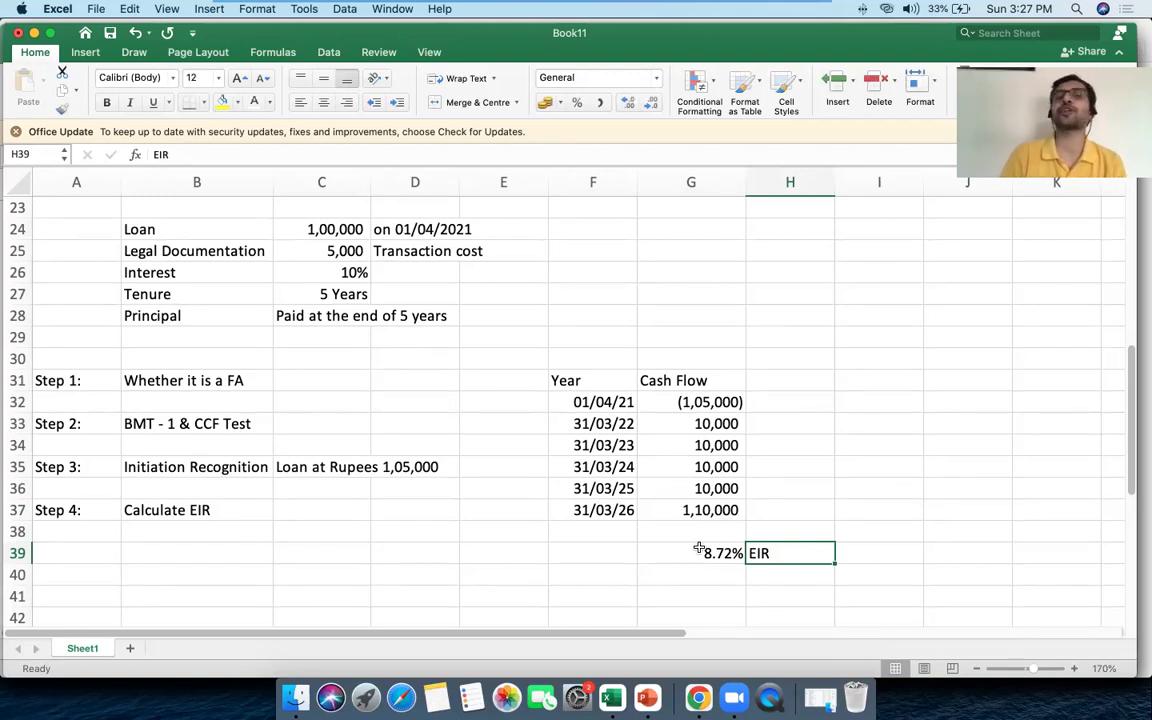
left_click(326, 270)
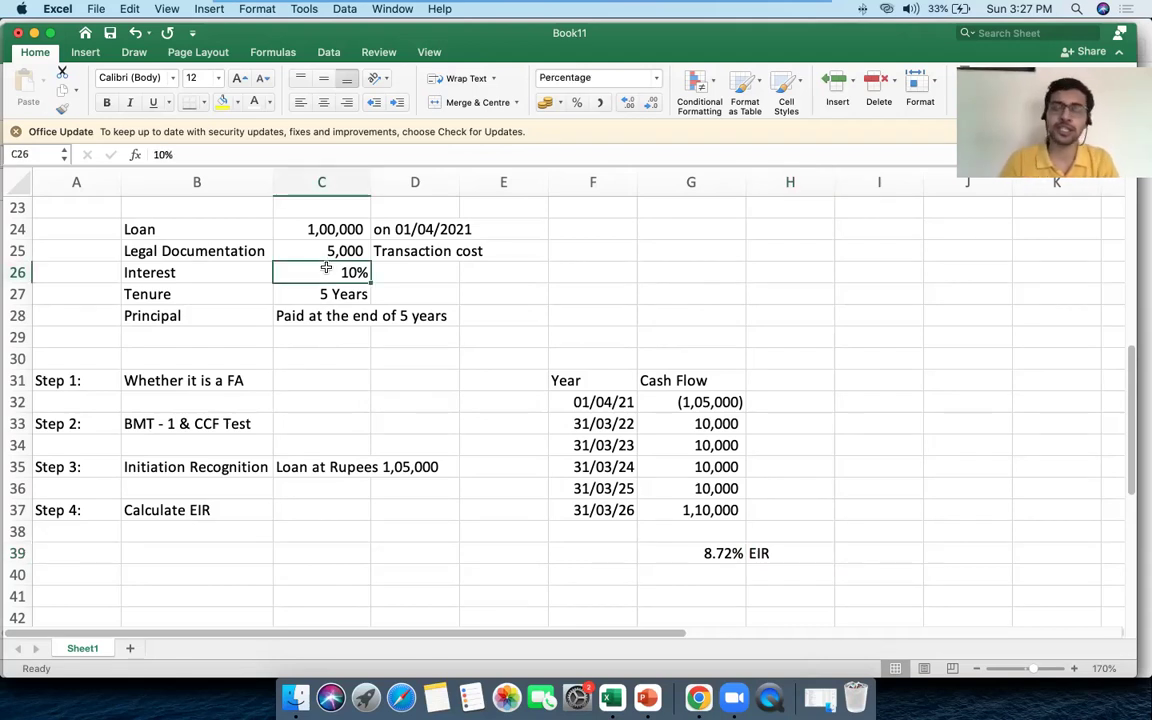
left_click(321, 257)
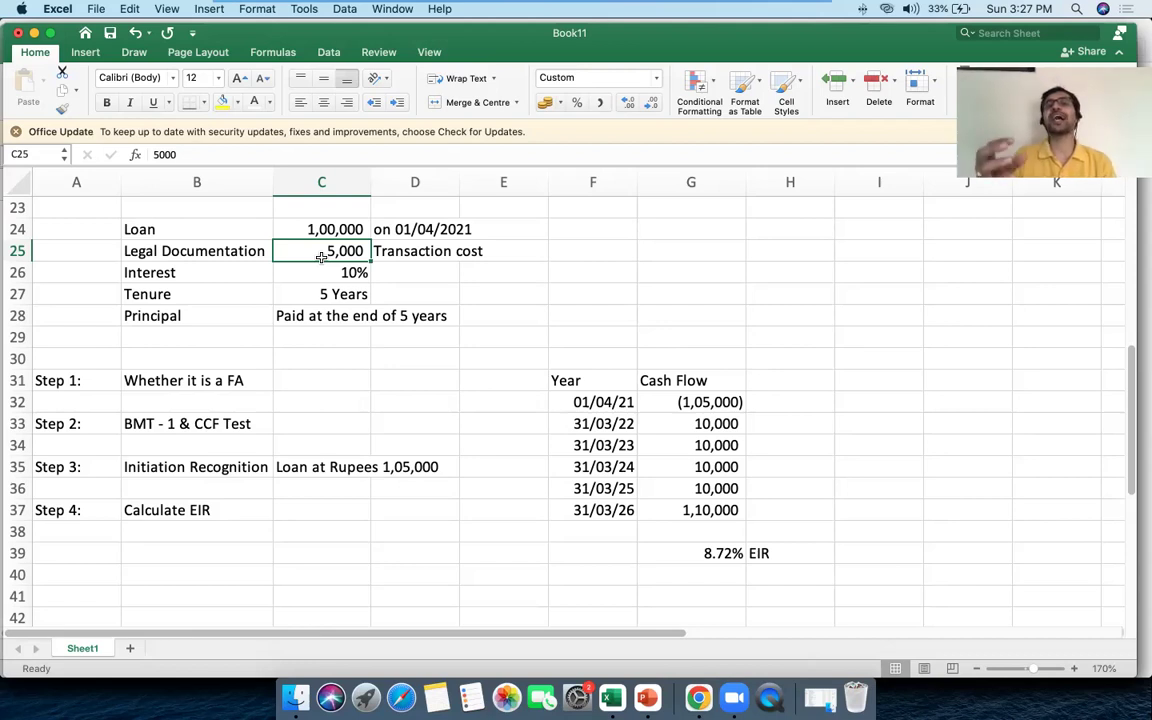
left_click(683, 553)
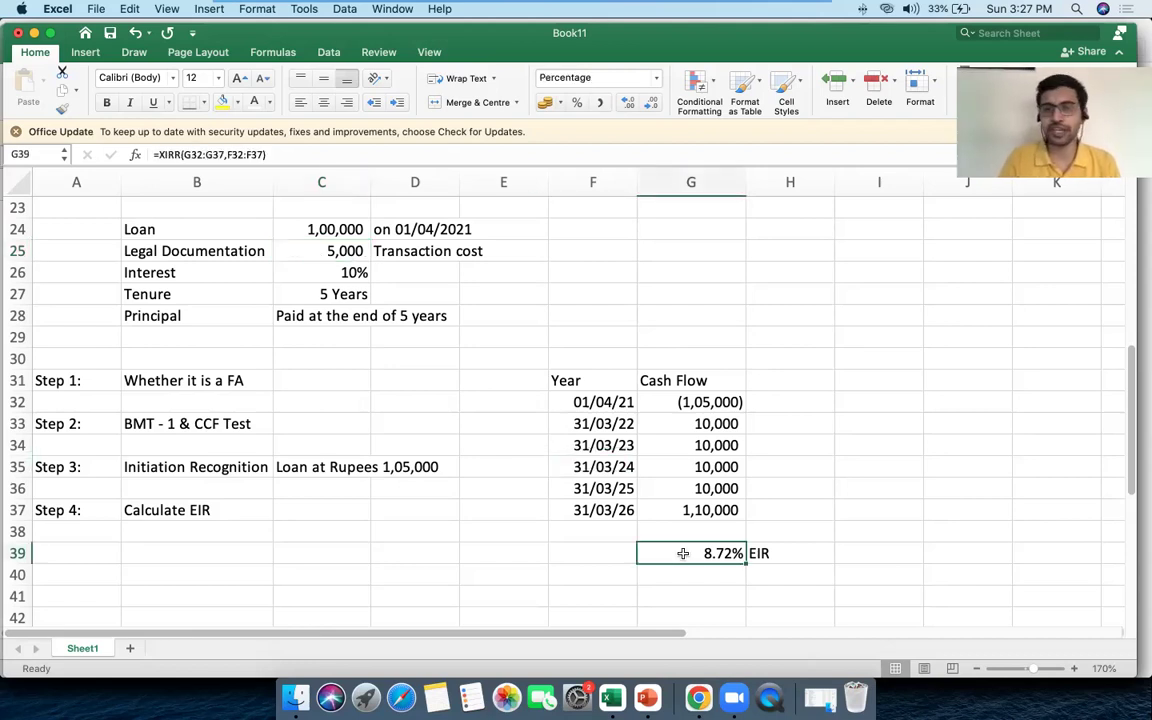
Add the next step to the list, with "Step 5:" in A39 and "Amortisation table" in B39.
scroll(683, 553, "down", 3)
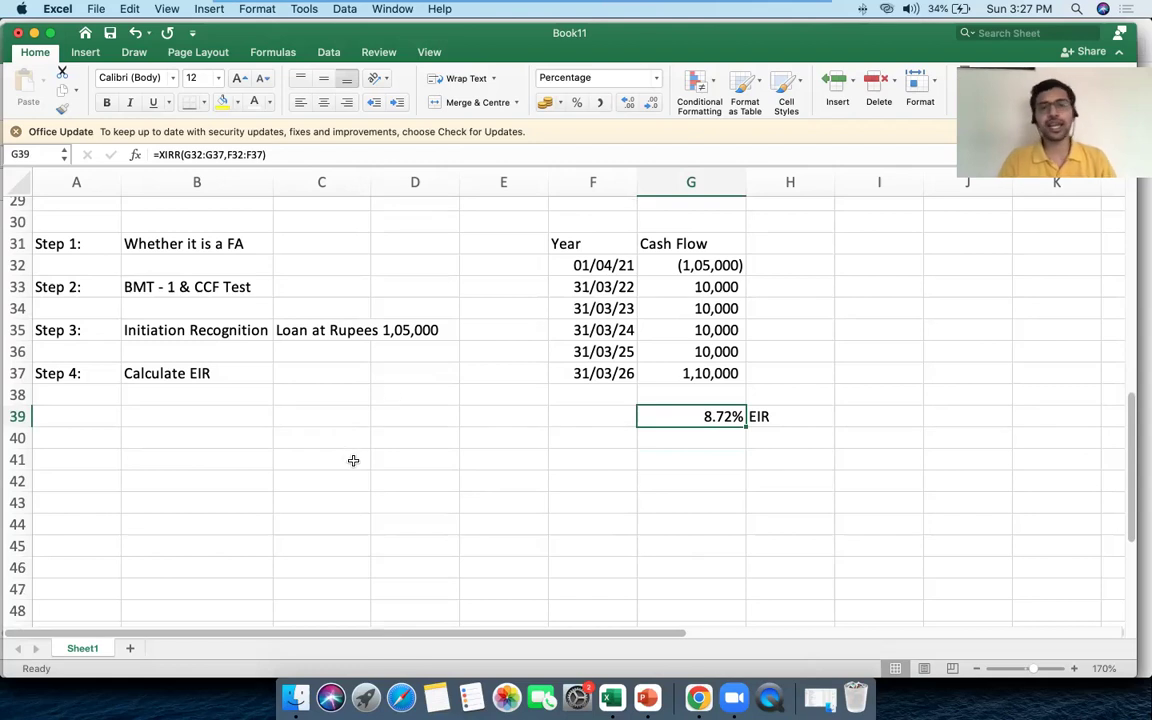
left_click(353, 460)
left_click(80, 412)
type("Step 5:")
key("Tab")
type("Am")
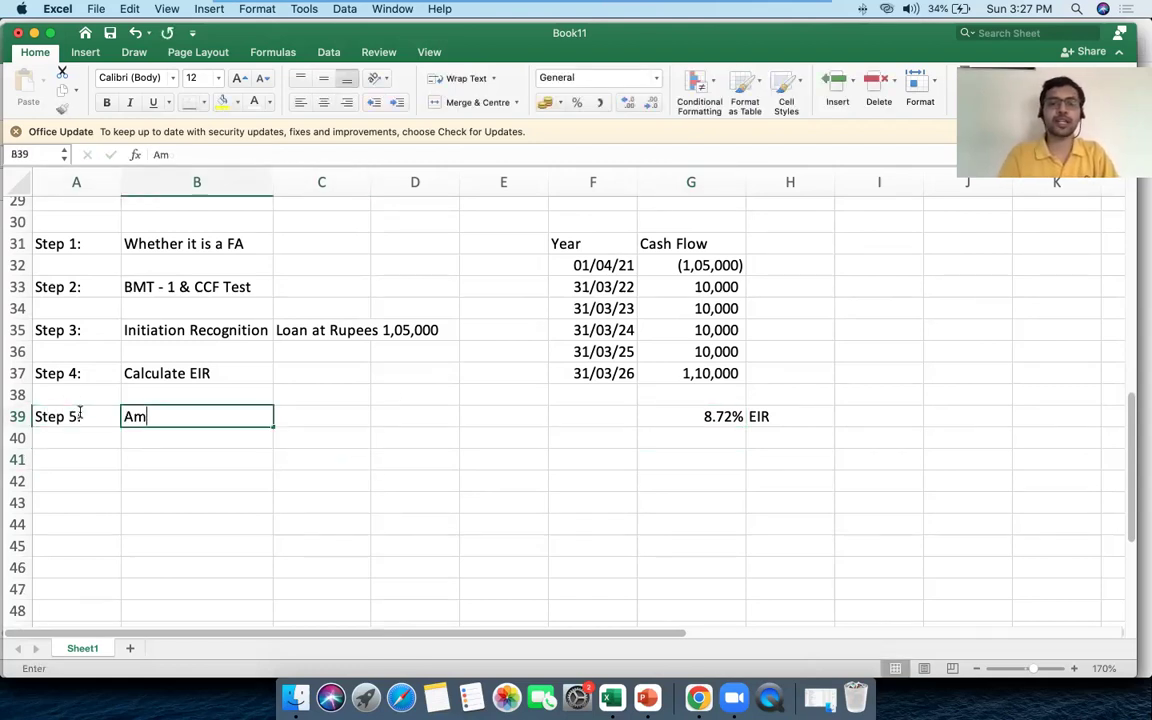
type("ortisati")
type("on table")
key("Tab")
Start the amortisation table headers with "Year" in C43 and "Opening Bal" in D43.
key("Down")
key("Down")
key("Down")
left_click(351, 503)
type("Year")
key("Tab")
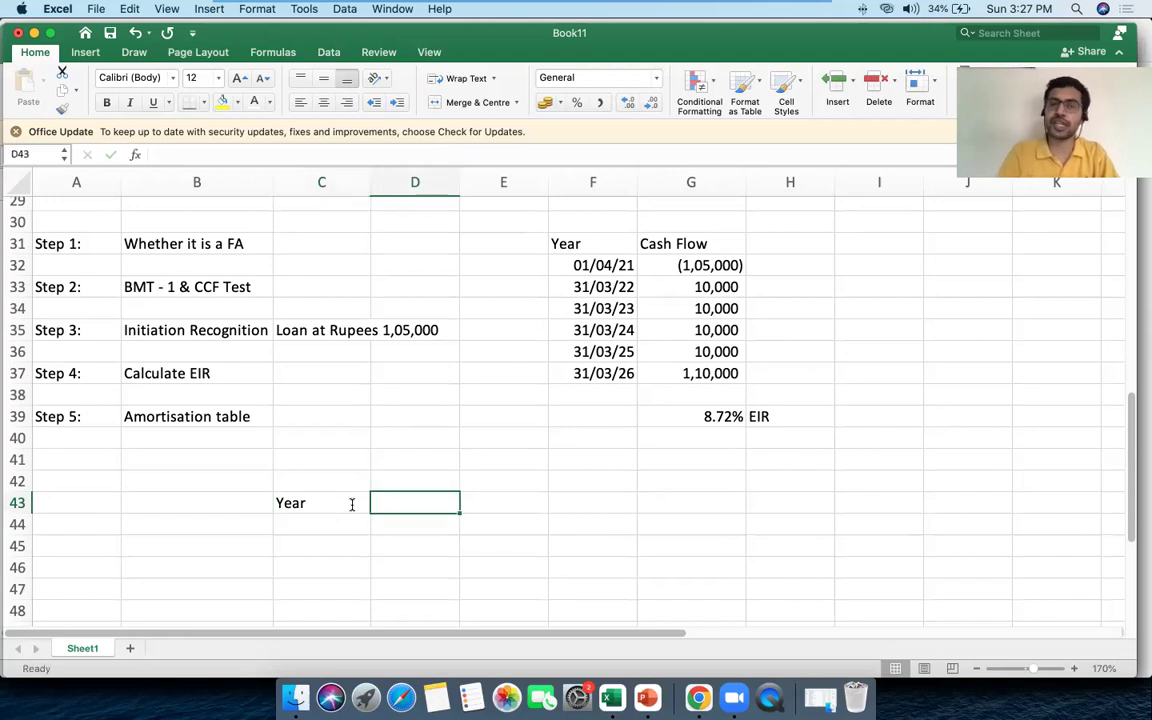
type("Opening Balan")
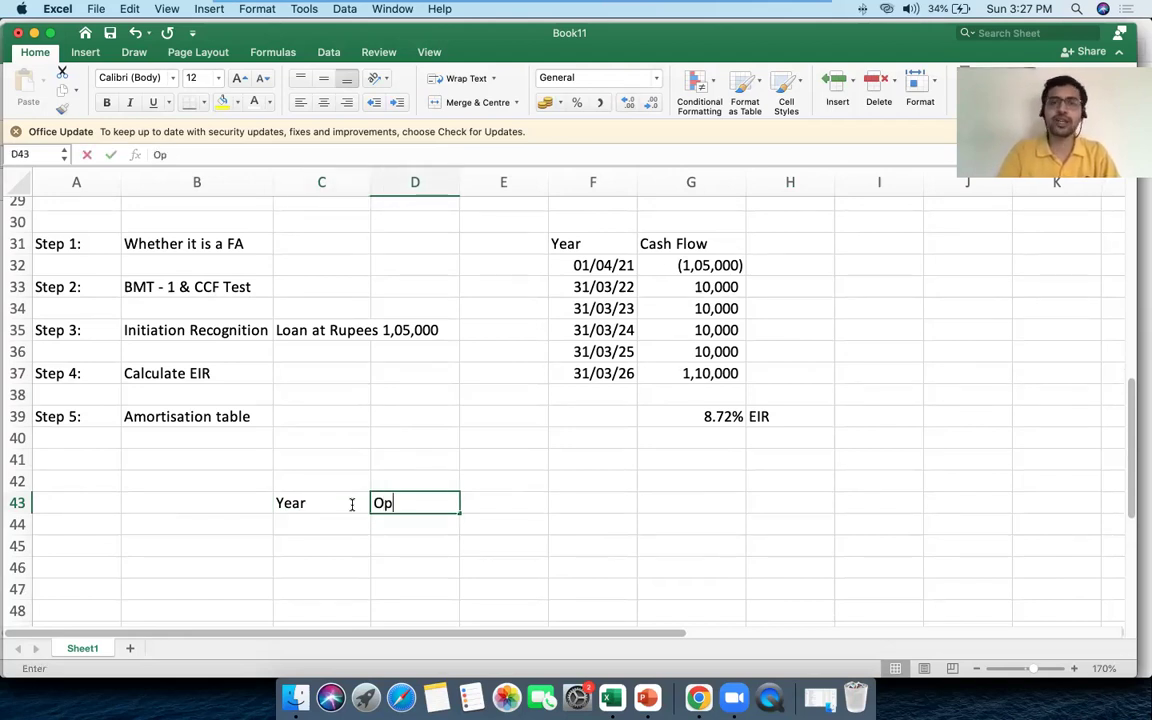
key("BackSpace")
key("BackSpace")
key("Tab")
Enter the column header "Interest @ EIR" in E43.
type("Interes")
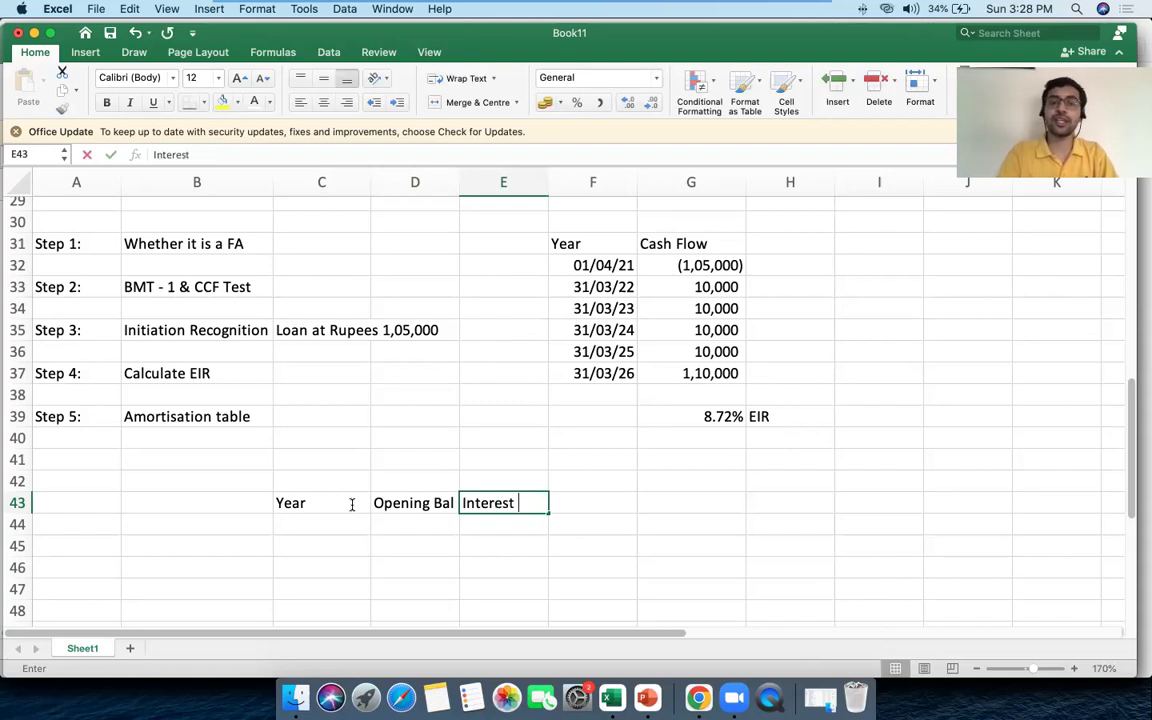
type("t @ EIR")
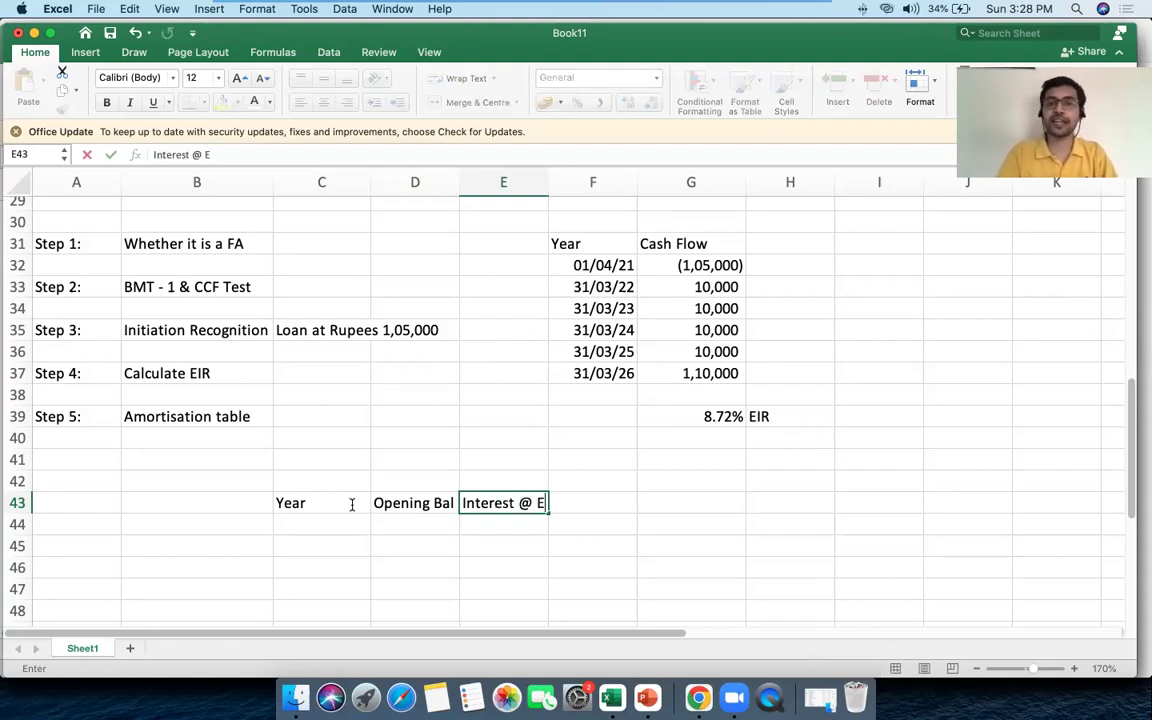
key("Tab")
left_click(525, 503)
scroll(525, 501, "down", 5)
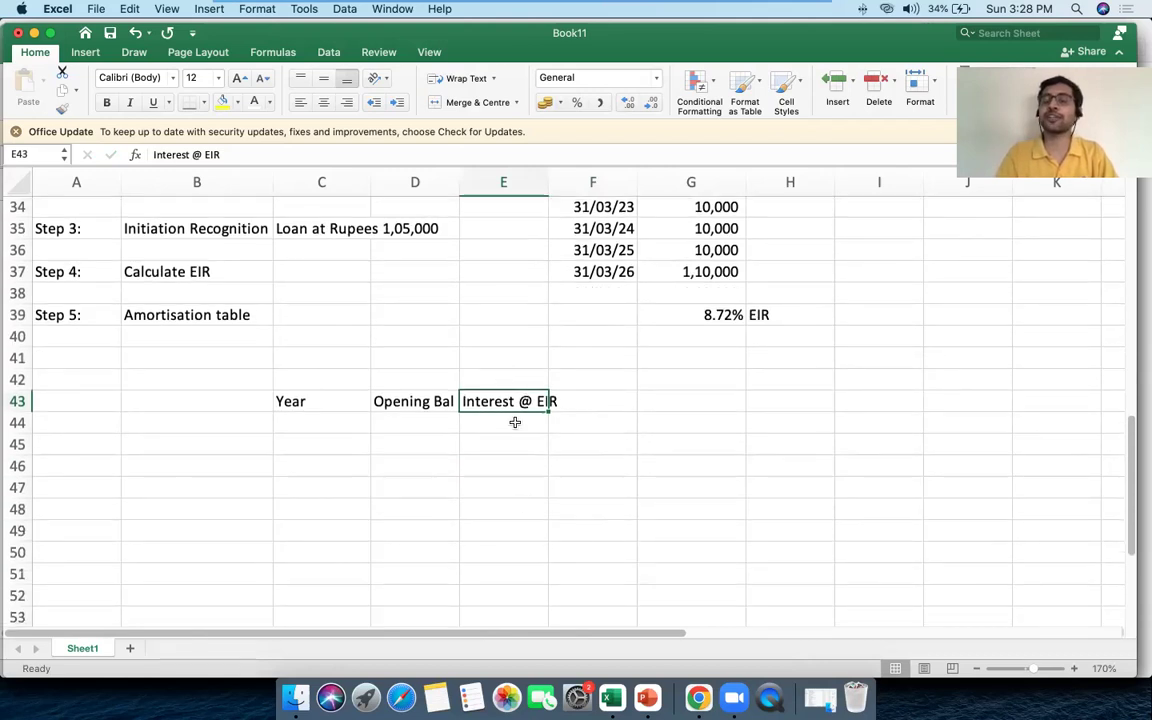
Enter the column headers "Repayments" in F43 and "Closing Balance" in G43.
left_click(599, 403)
type("Repyamen")
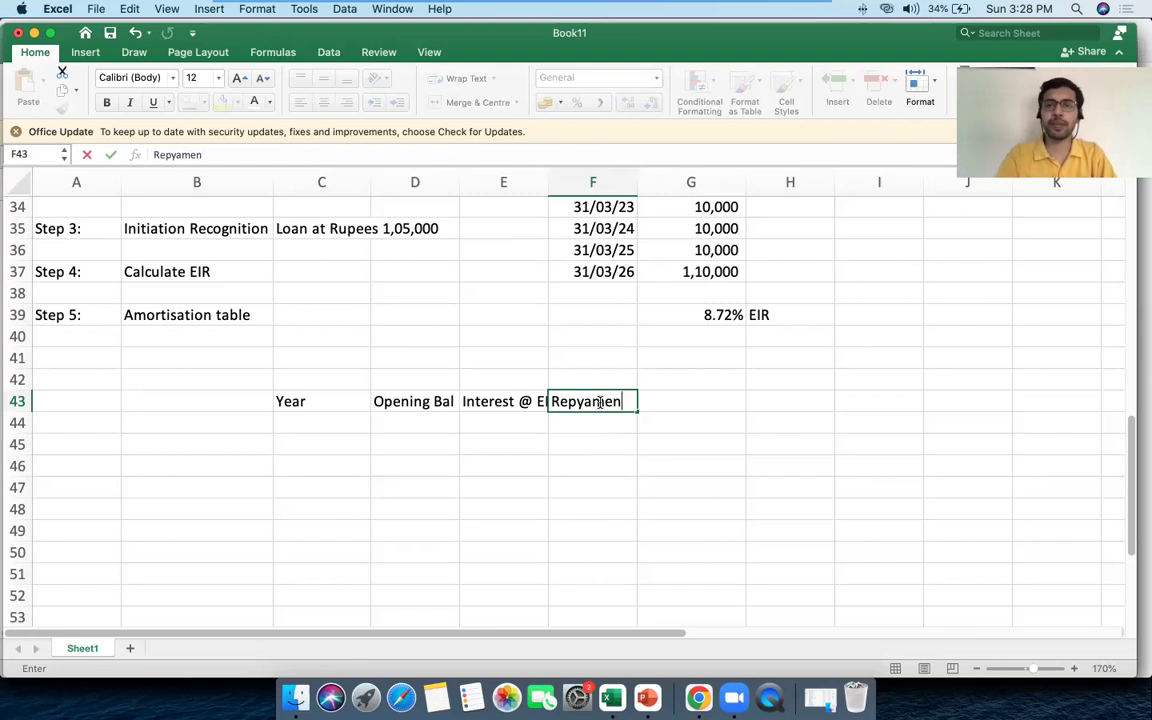
key("Escape")
type("Repayments")
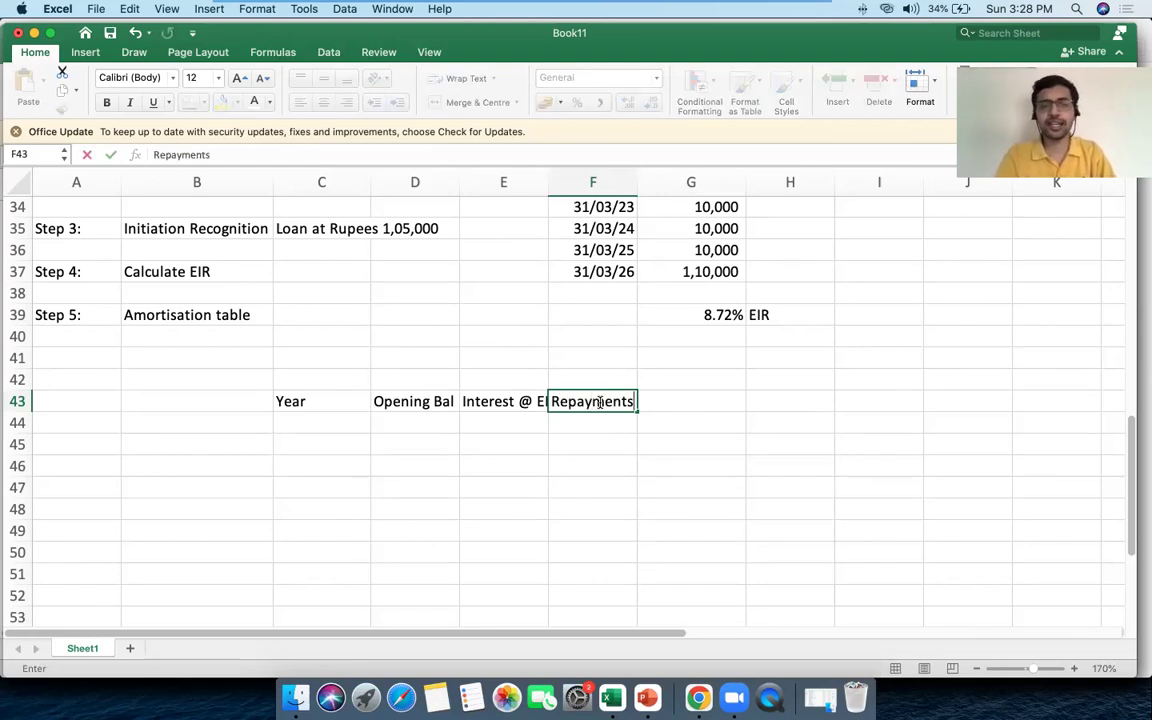
key("Tab")
type("Closing Balance")
left_click(505, 403)
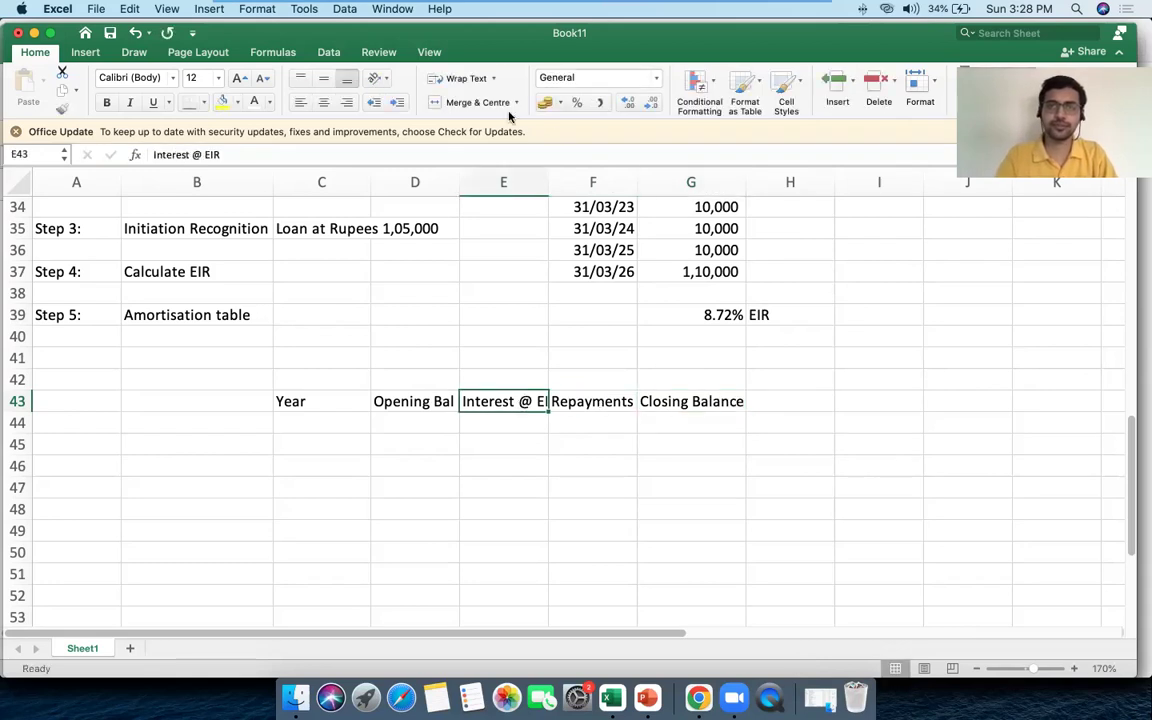
Wrap the text of the amortisation table headers in C43:G43, aligned to the top and centred horizontally.
left_click(466, 78)
left_click_drag(300, 428, 690, 420)
left_click(299, 80)
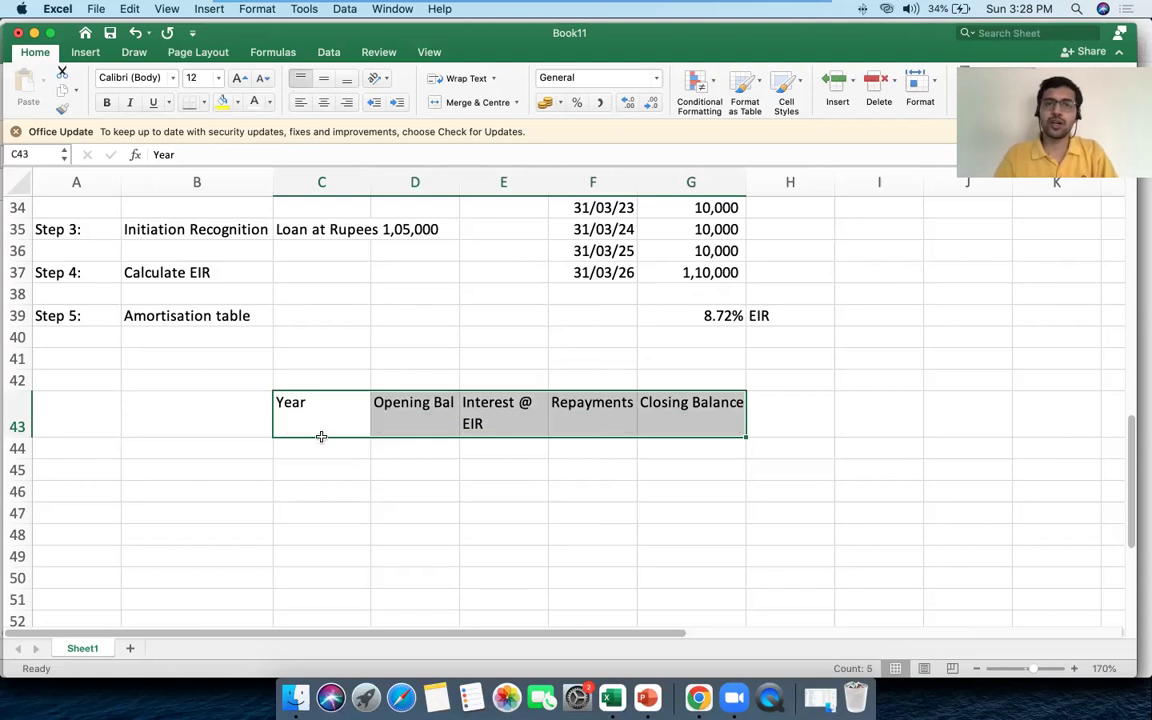
left_click(323, 102)
Begin the first table row with the date 31/03/22 in C44 and the opening balance 105000 in D44.
scroll(476, 478, "up", 3)
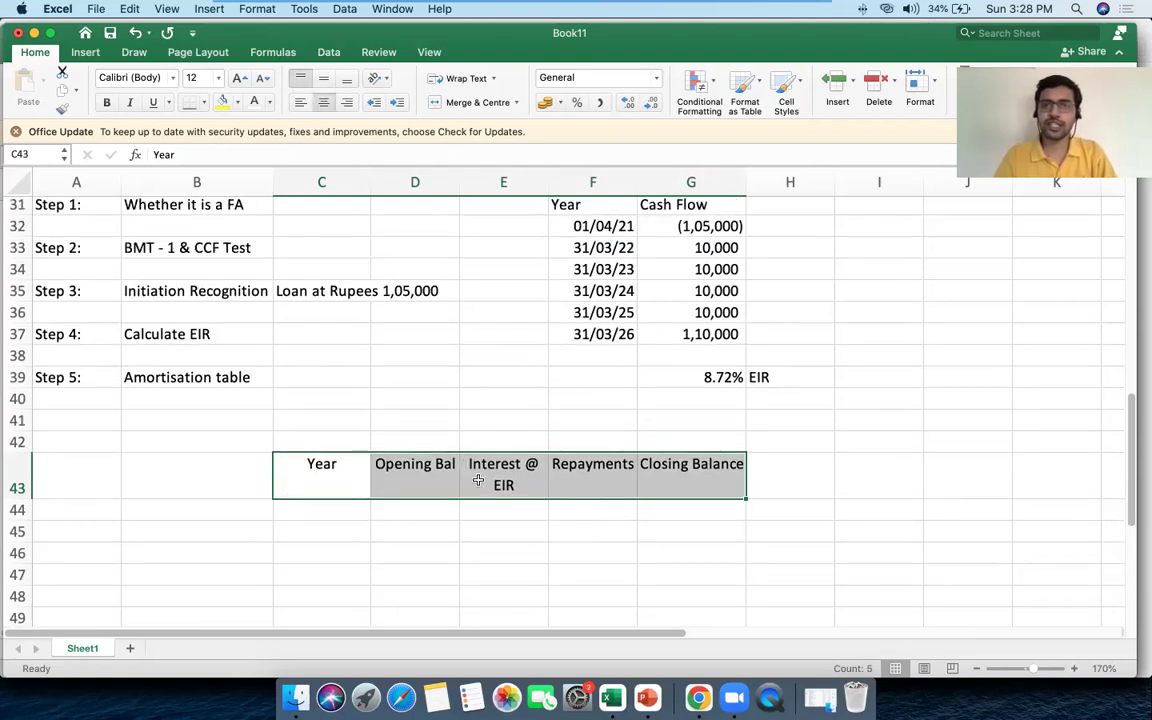
left_click(315, 508)
type("31/")
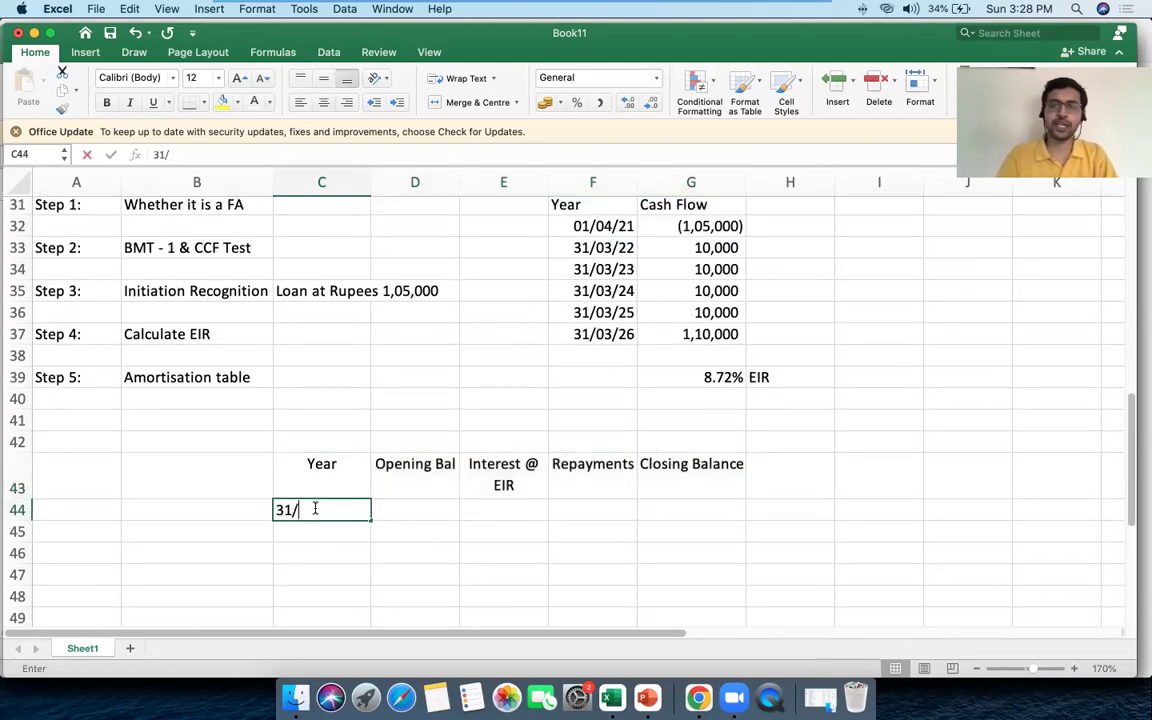
type("03/22")
key("Tab")
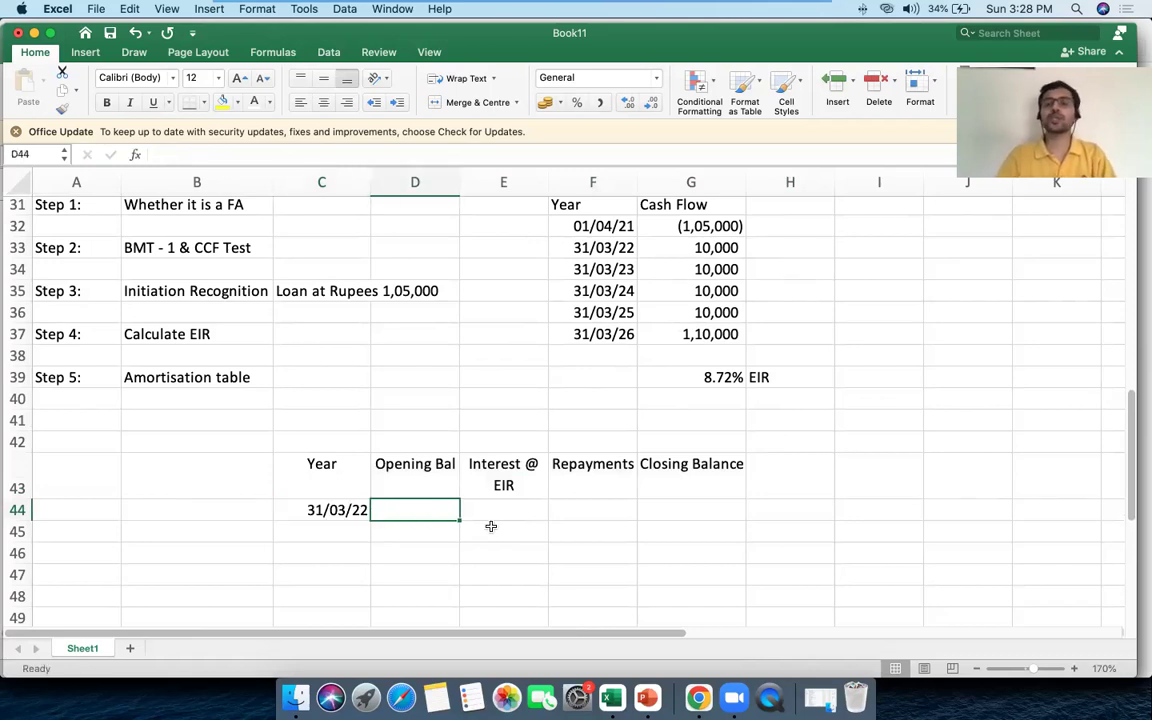
type("1059")
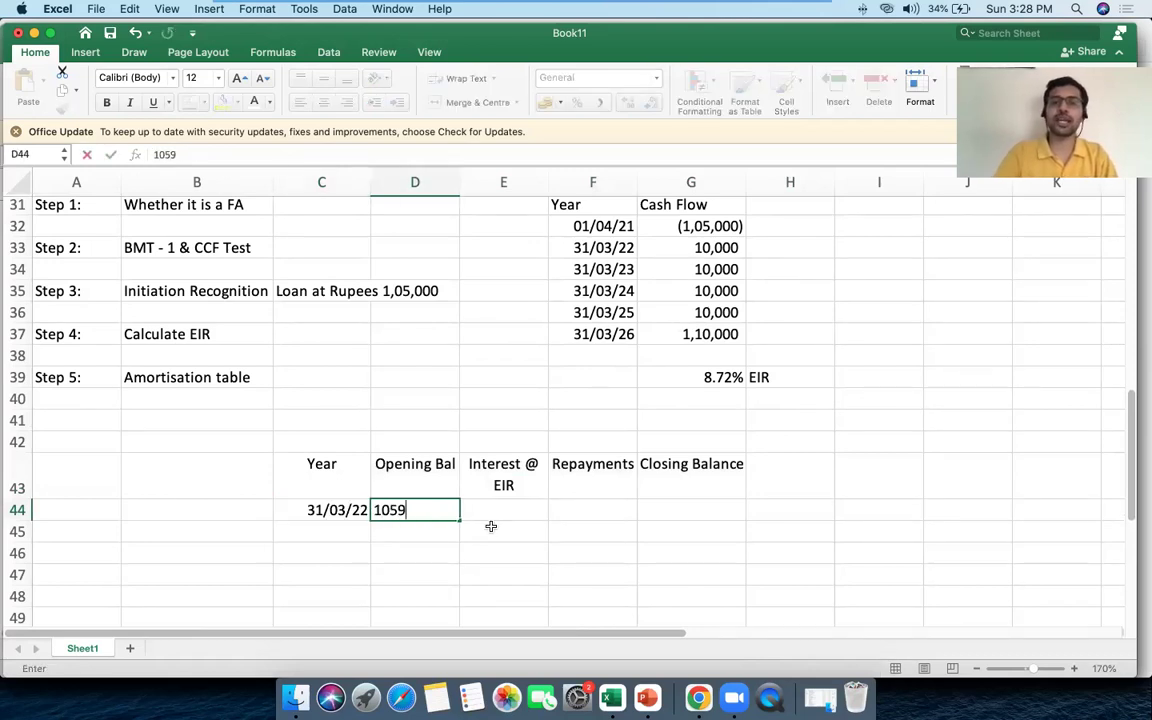
key("BackSpace")
type("000")
left_click(470, 509)
Format the table's amount cells D44:G50 with comma separators and no decimal places.
left_click_drag(415, 510, 675, 516)
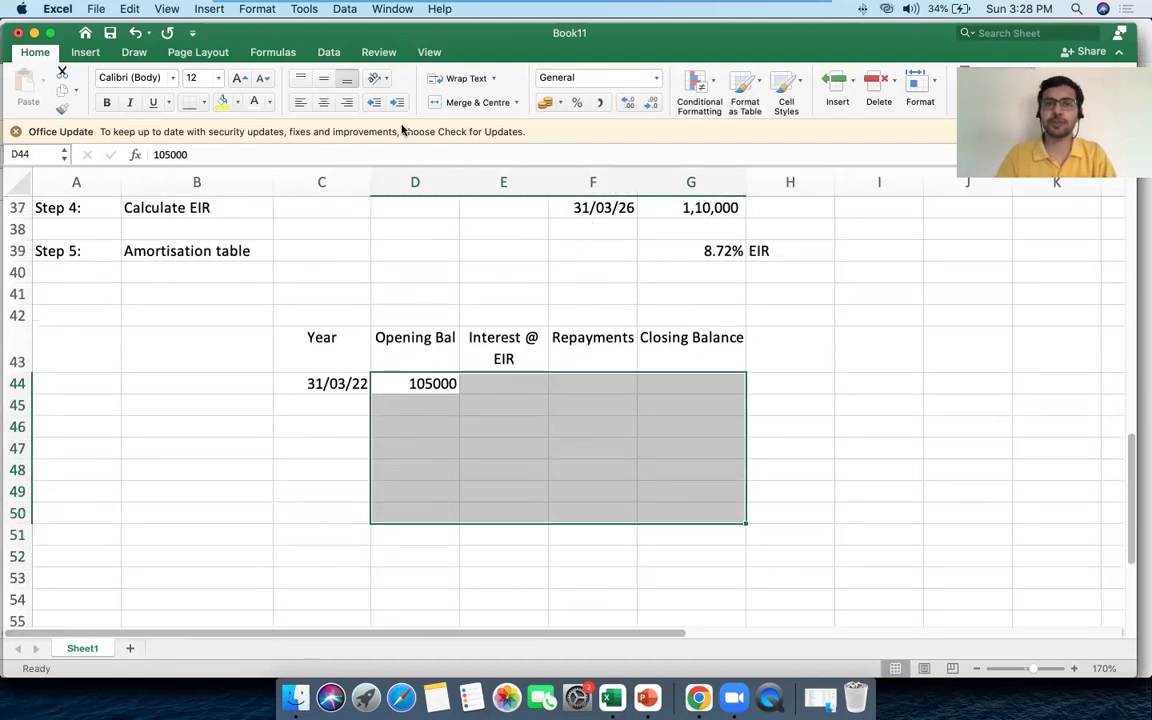
left_click(600, 102)
left_click(651, 102)
left_click(651, 102)
Calculate the first year's interest in E44 as opening balance times EIR, with the formula =D44*G39.
scroll(614, 305, "up", 5)
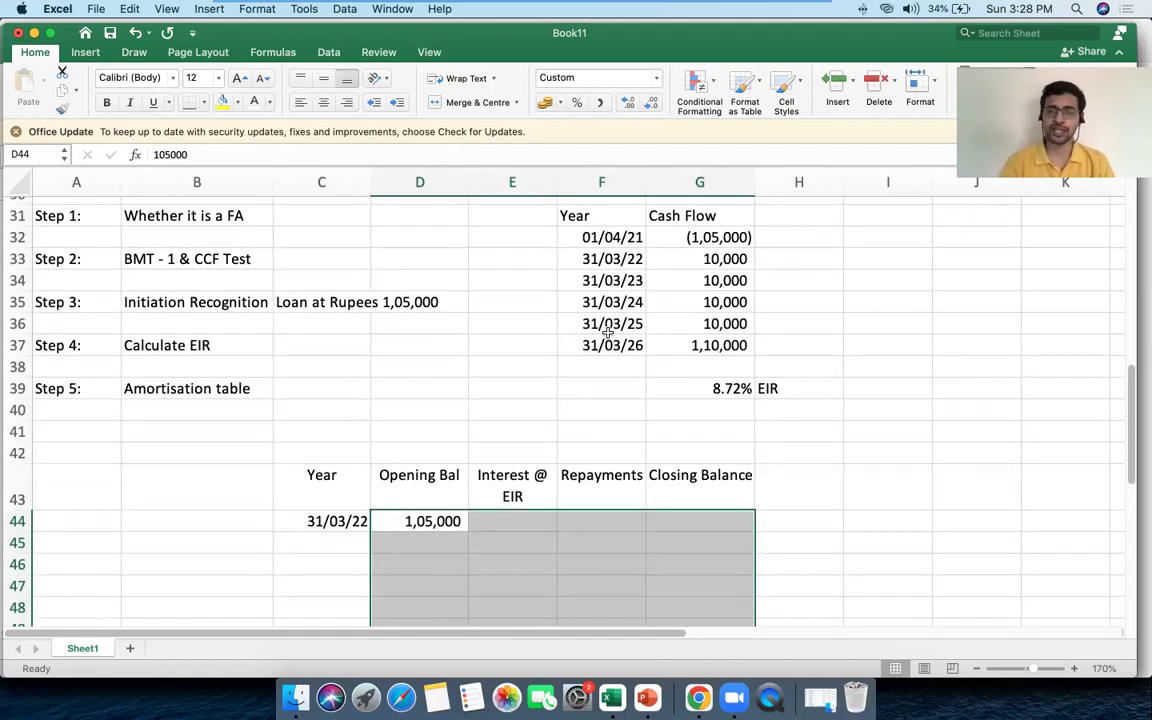
scroll(520, 515, "down", 1)
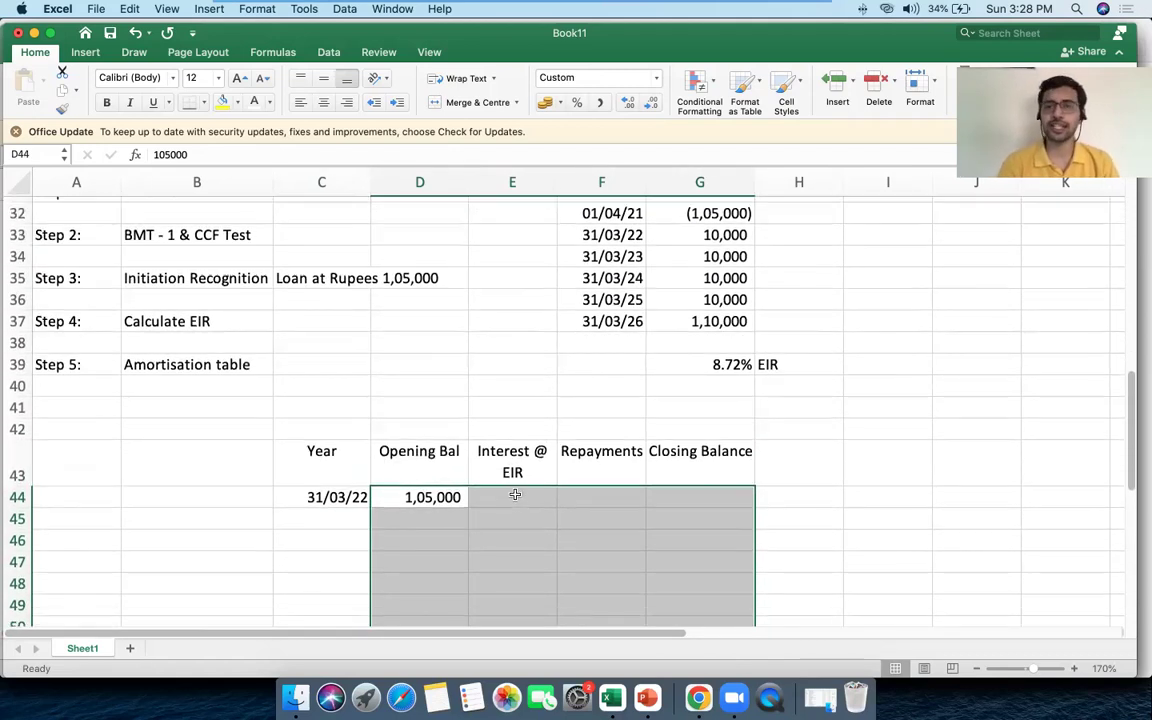
left_click(515, 494)
scroll(515, 494, "down", 1)
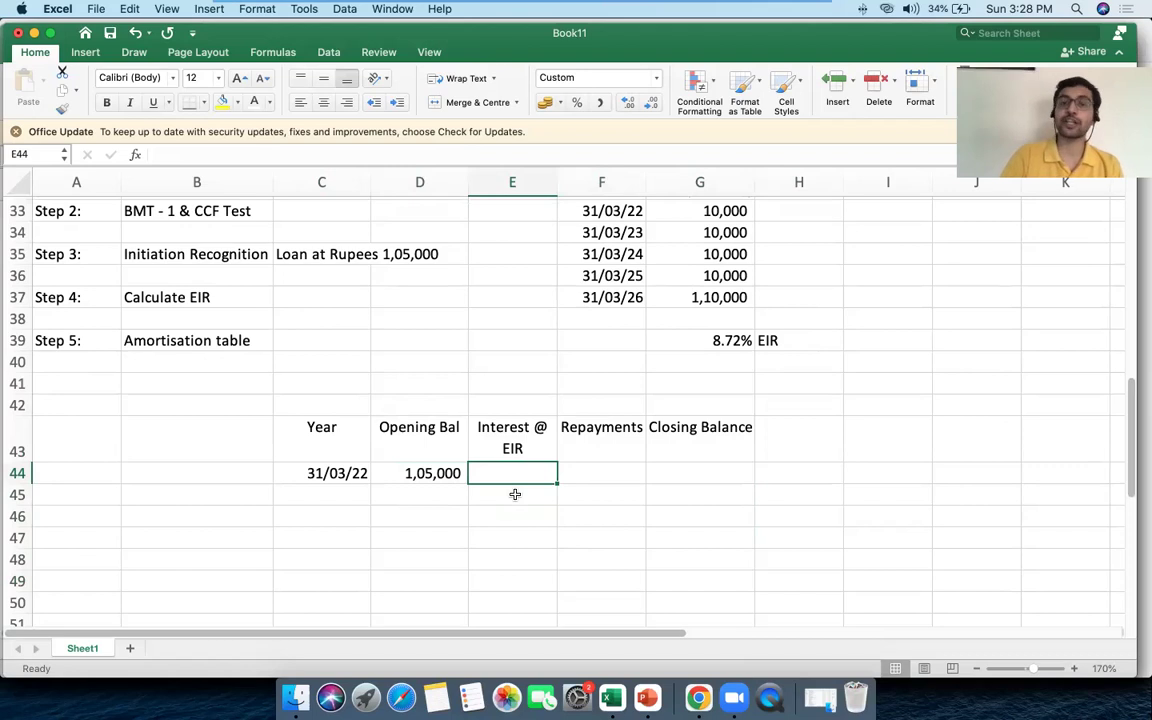
type("=")
key("Left")
type("*")
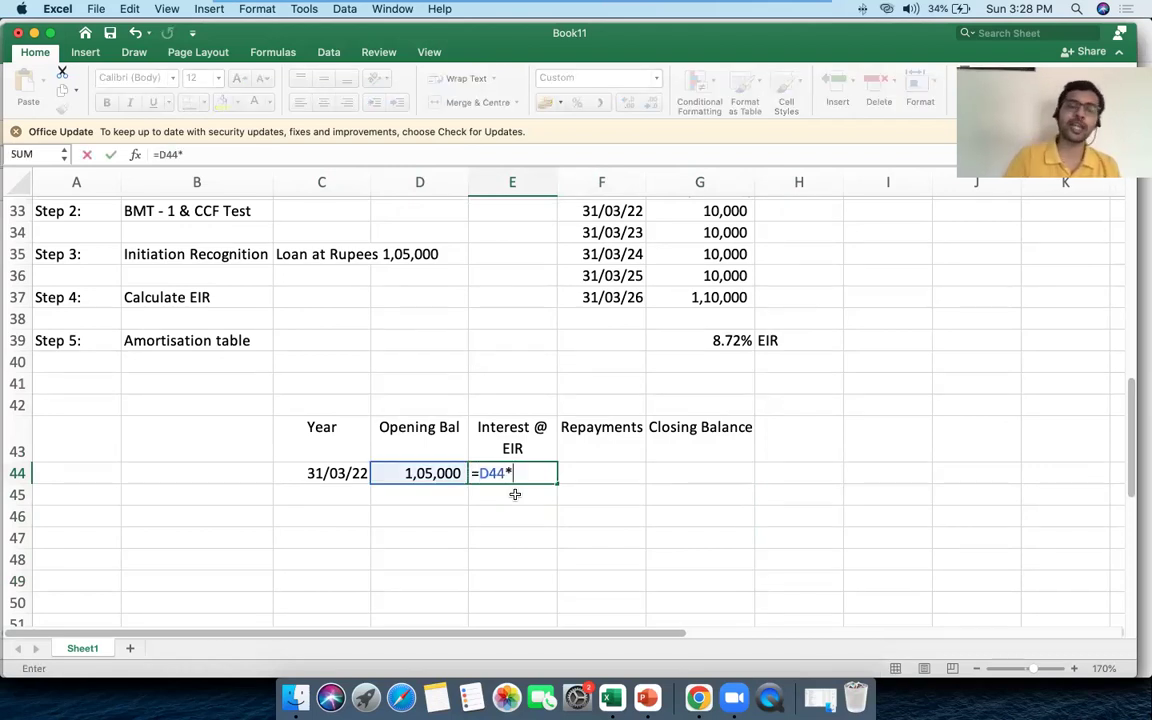
left_click(694, 337)
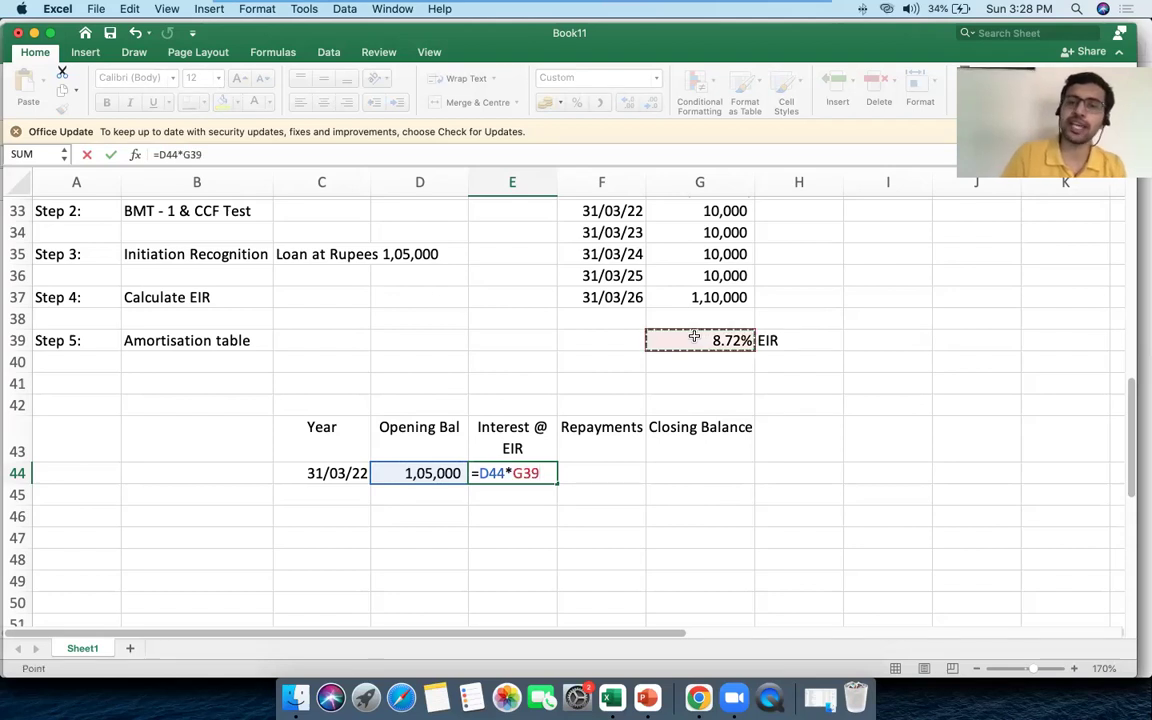
key("Return")
left_click(528, 474)
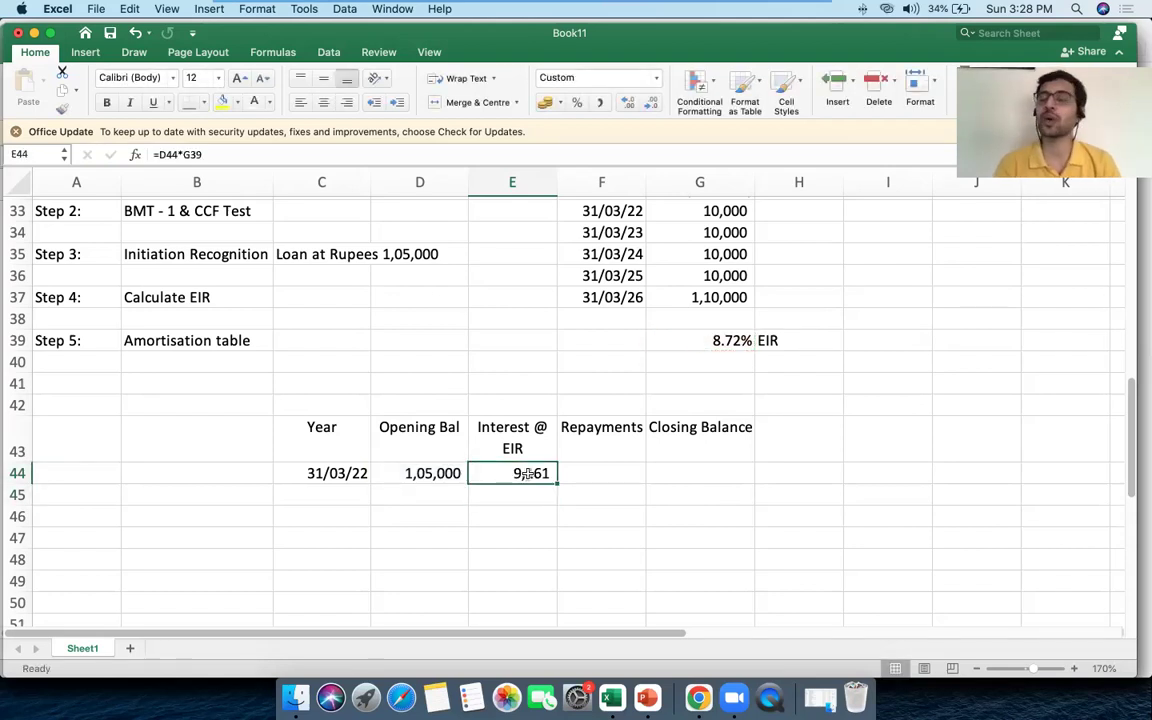
left_click_drag(495, 440, 504, 514)
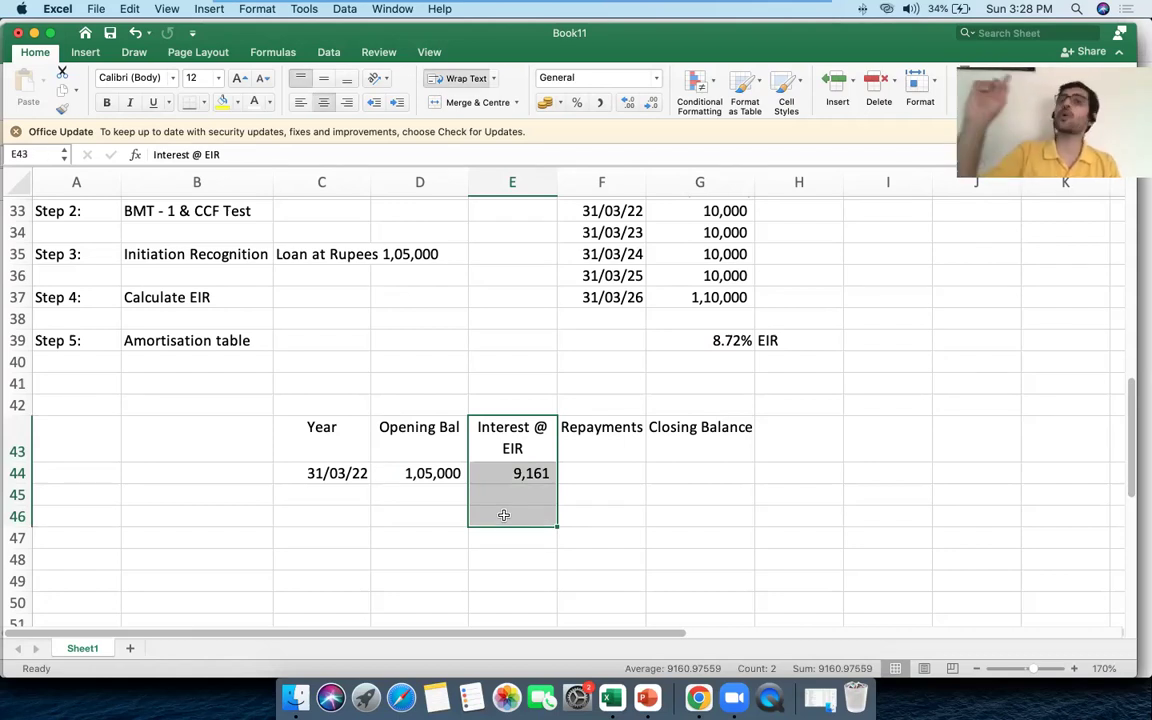
left_click_drag(400, 428, 436, 516)
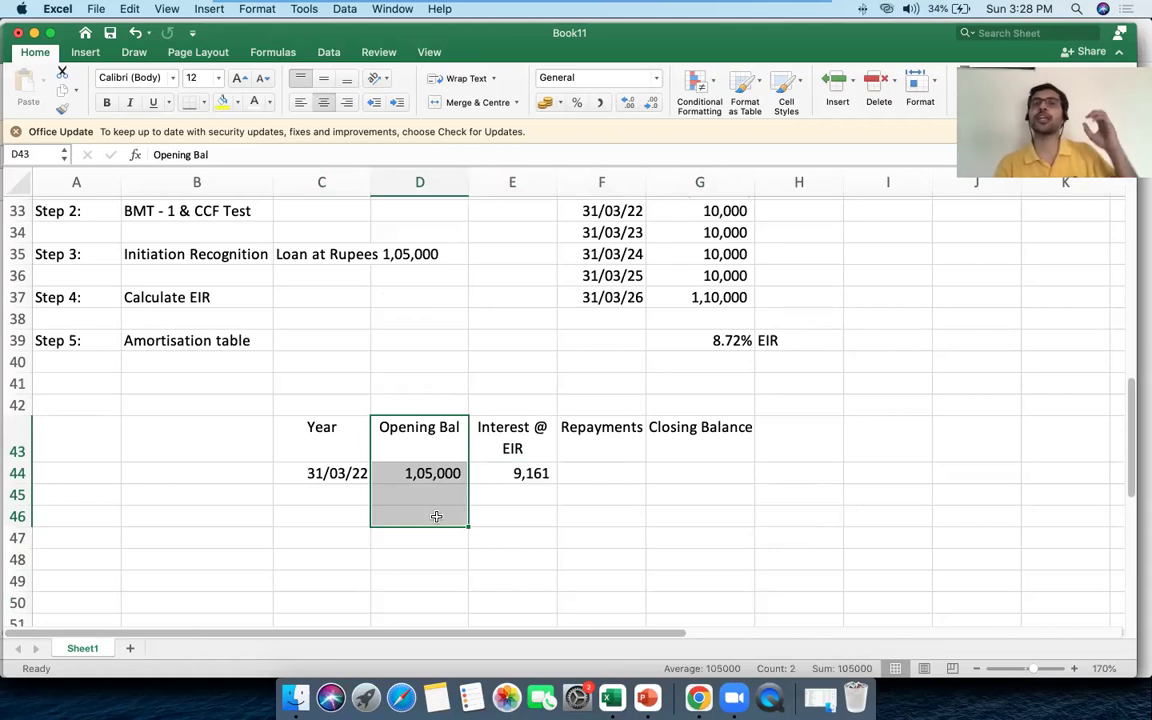
left_click(518, 443)
left_click(530, 478)
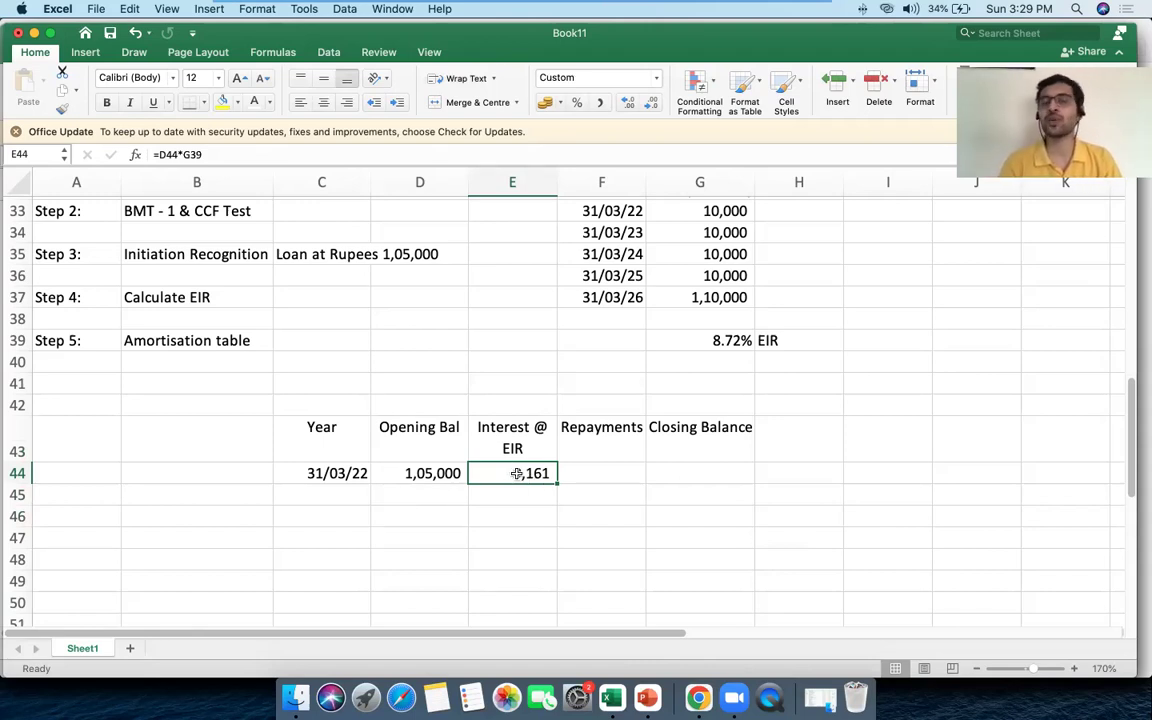
left_click_drag(420, 476, 491, 475)
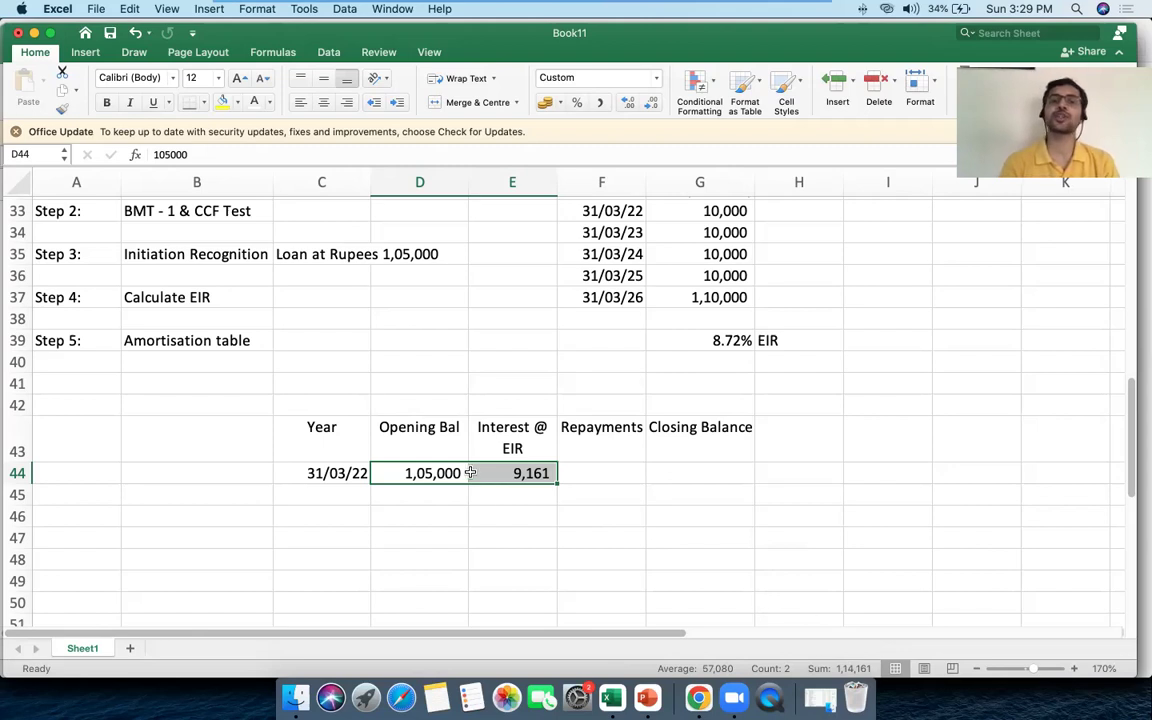
Bring the 31/03/22 cash flow into the Repayments cell F44 as a negative, with the formula =-G33.
left_click(586, 472)
type("=-")
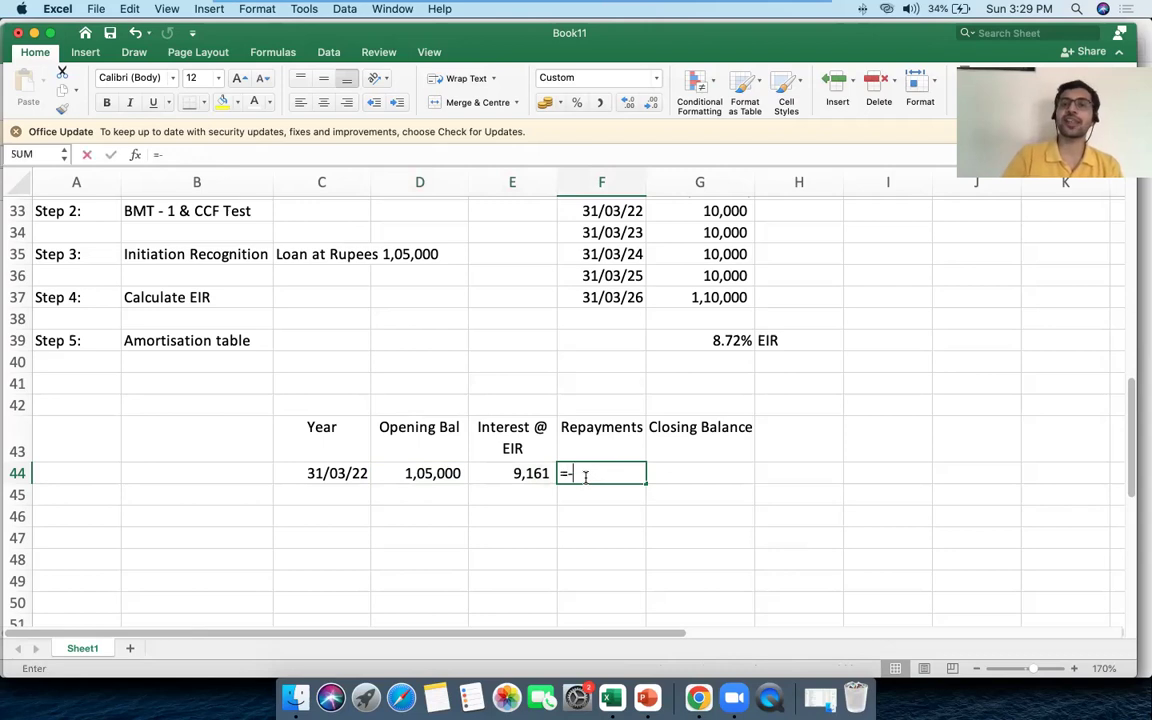
left_click(707, 216)
key("Return")
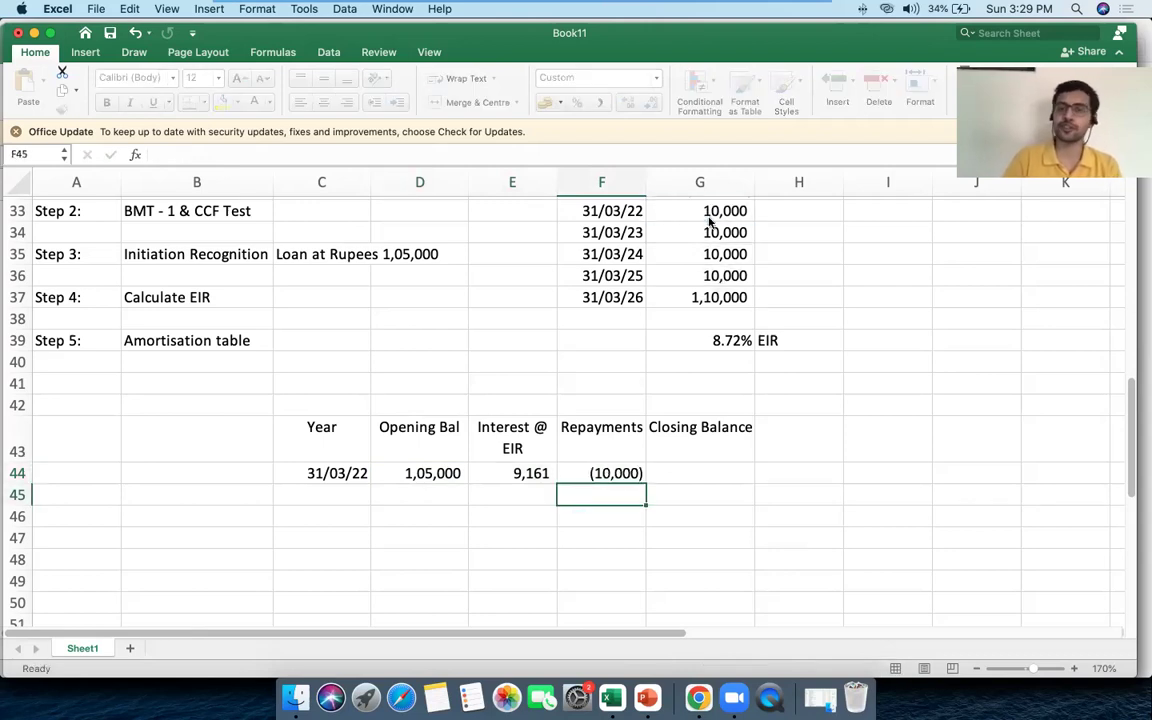
left_click(633, 468)
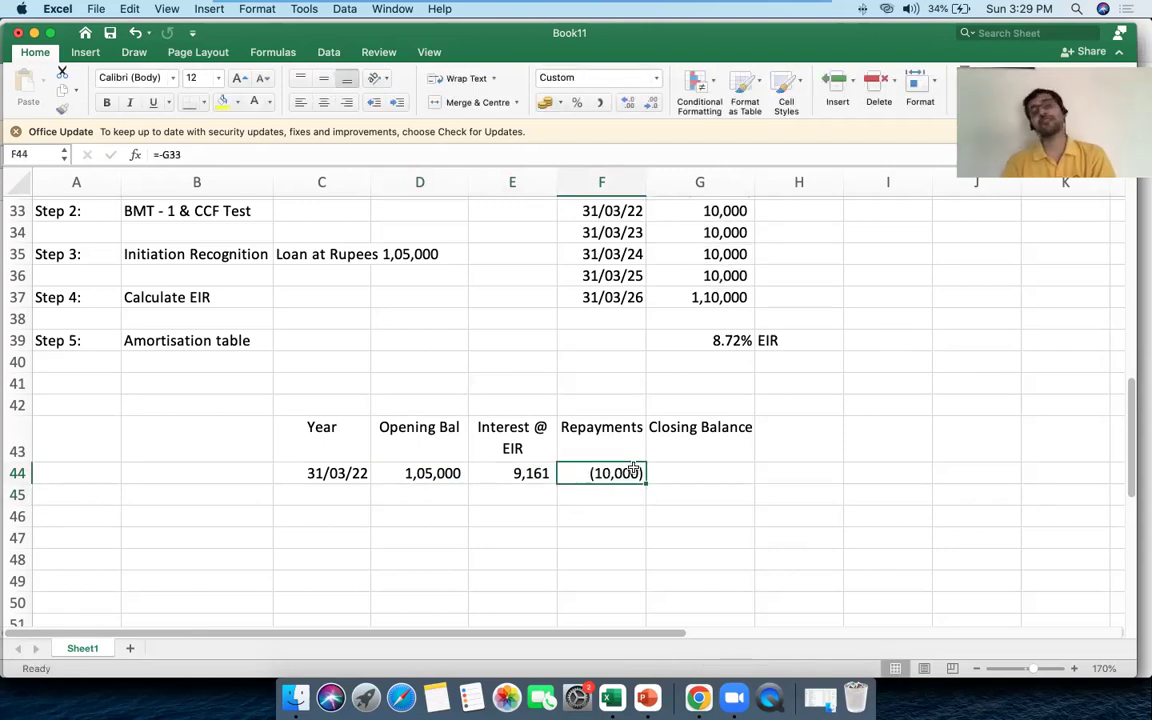
Calculate the first year's closing balance in G44 with the formula =SUM(D44:F44).
left_click(684, 468)
type("=sum")
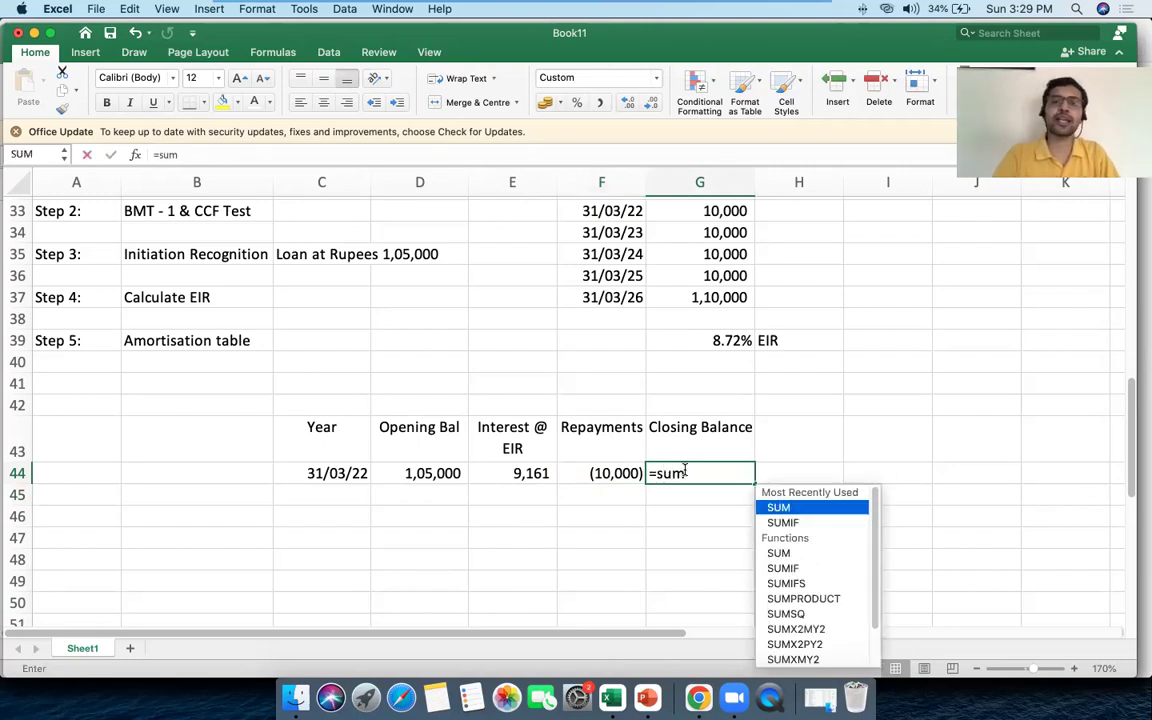
type("(")
left_click_drag(420, 475, 567, 479)
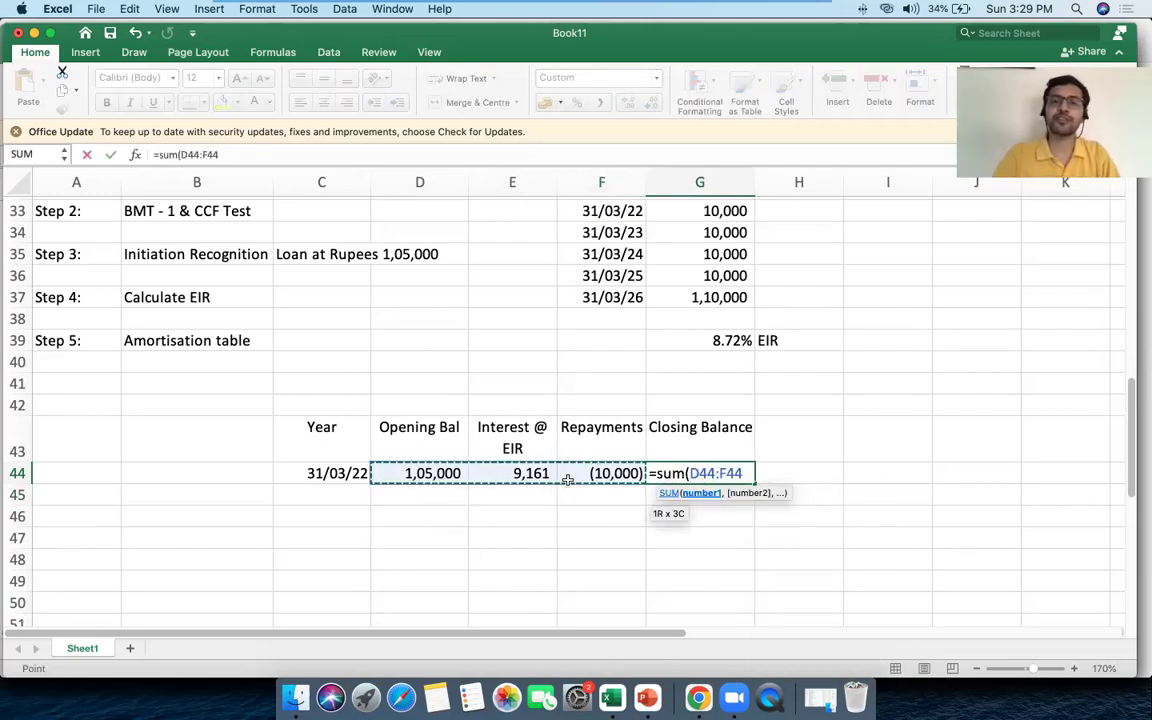
type(")")
key("Tab")
key("Left")
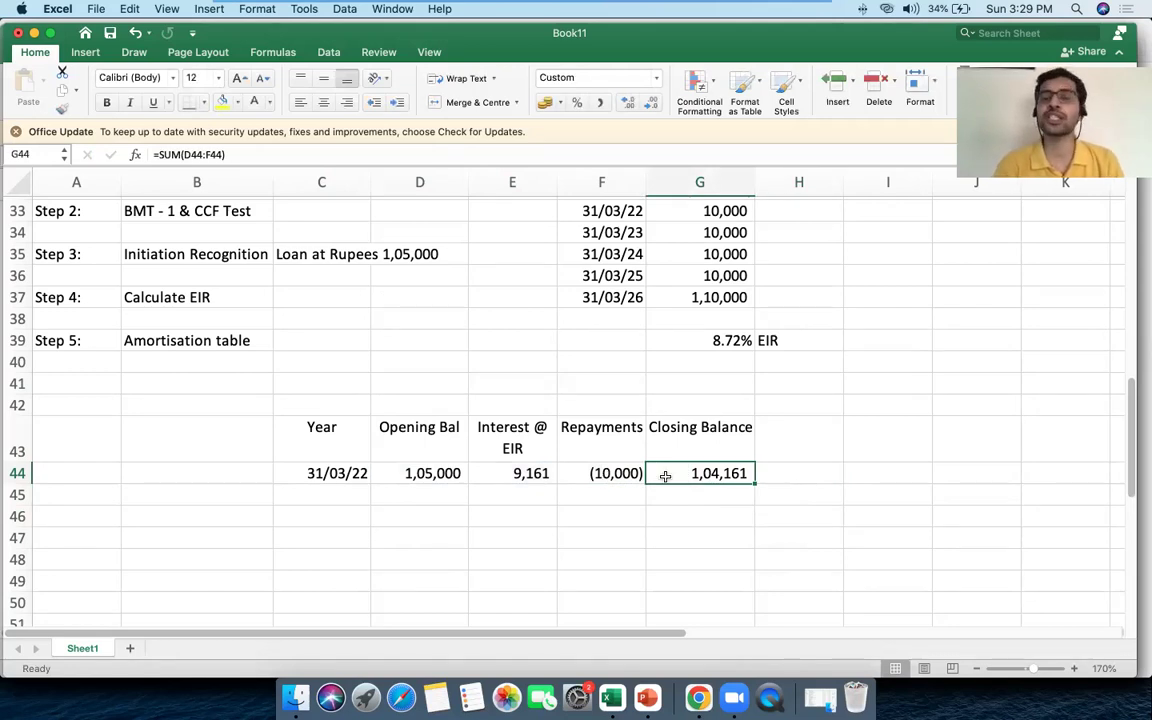
Start the second table row with 31/03/23 in C45 and link its opening balance in D45 to the prior closing balance, =G44.
scroll(665, 476, "down", 1)
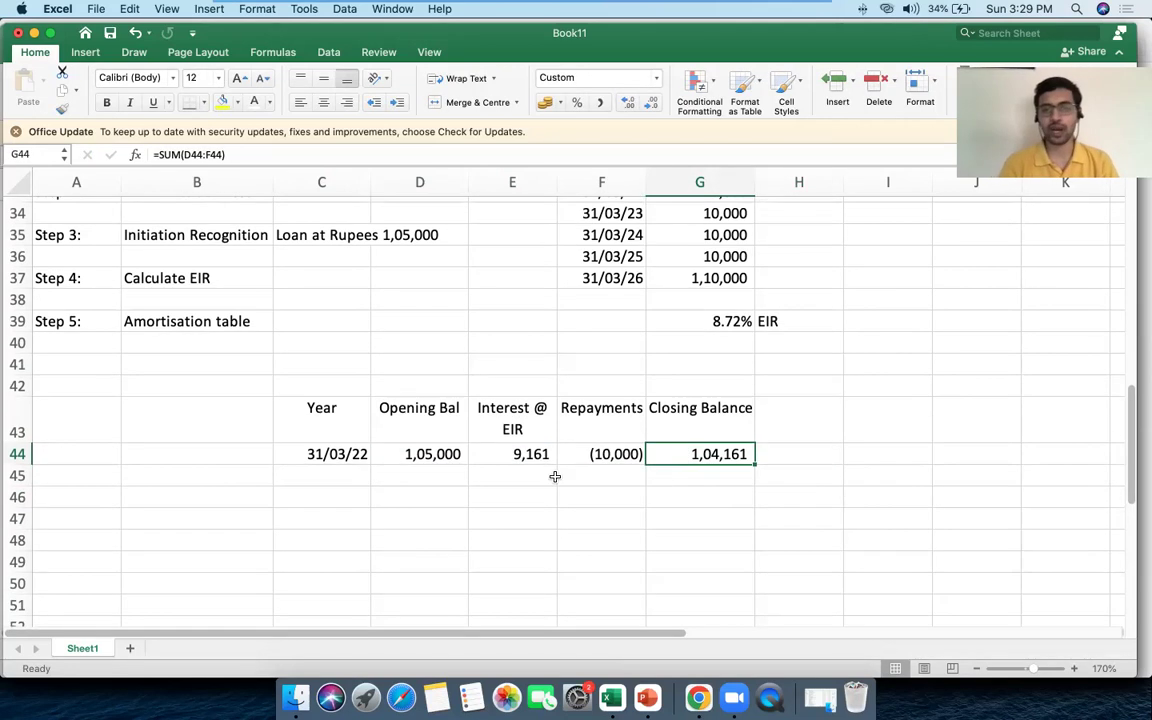
left_click(357, 478)
type("31/")
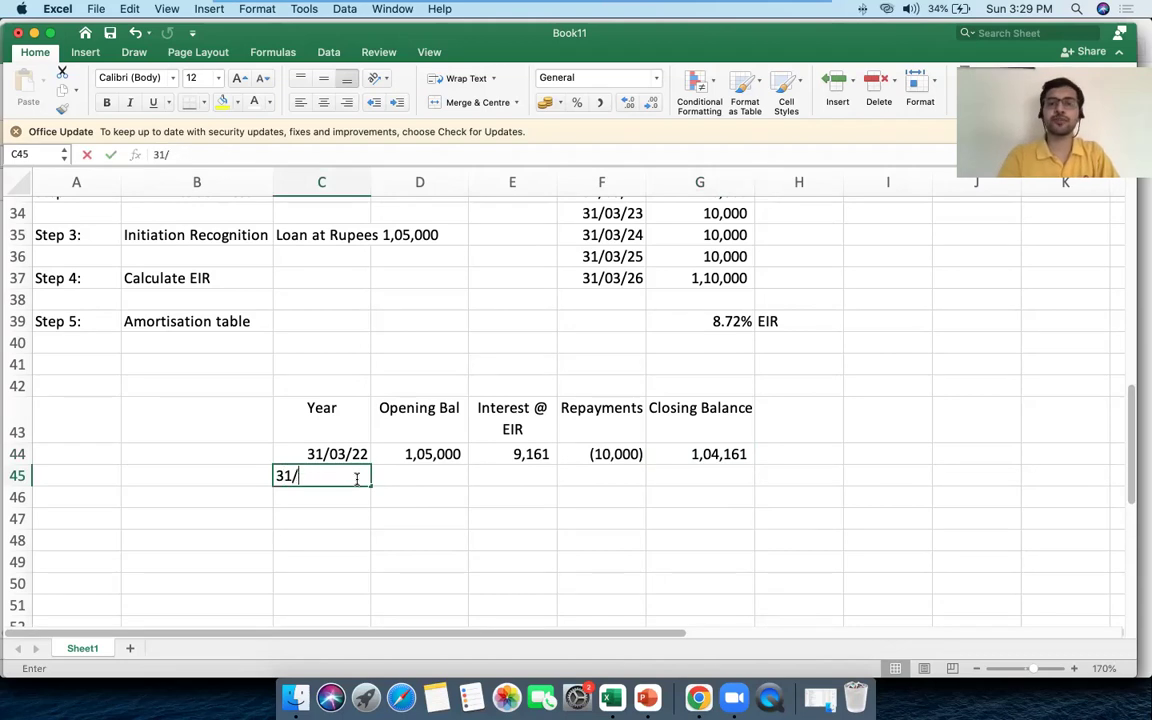
type("3003/23")
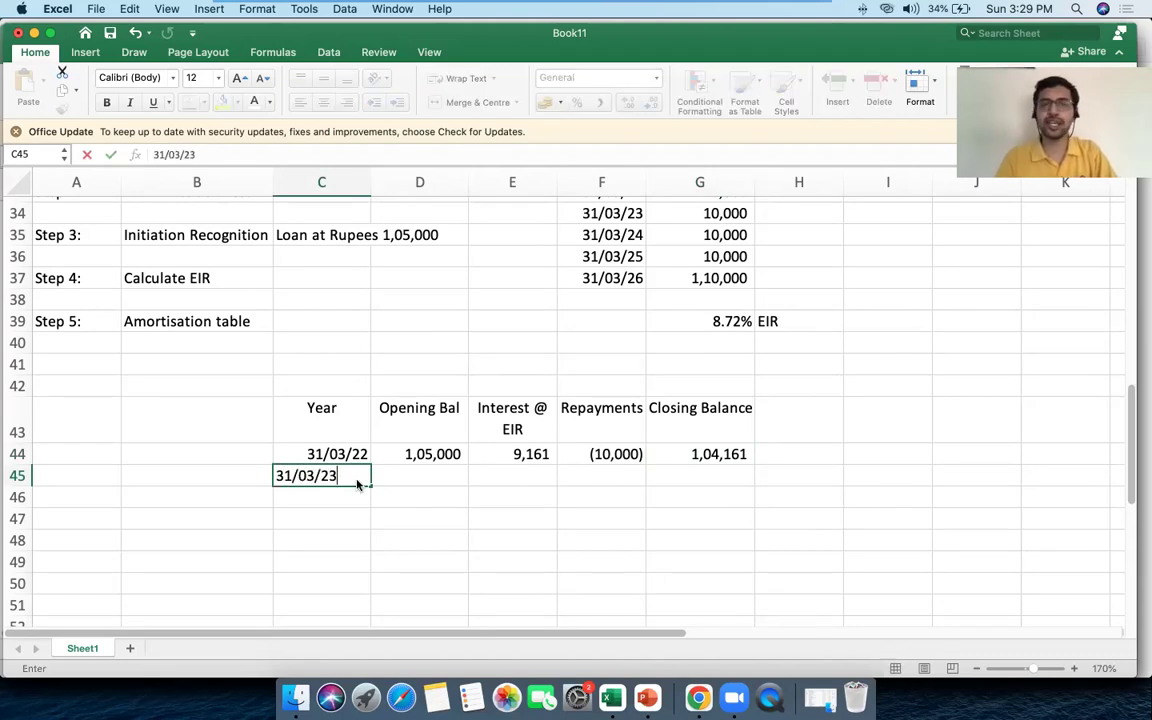
key("Tab")
type("=")
left_click(660, 453)
key("Tab")
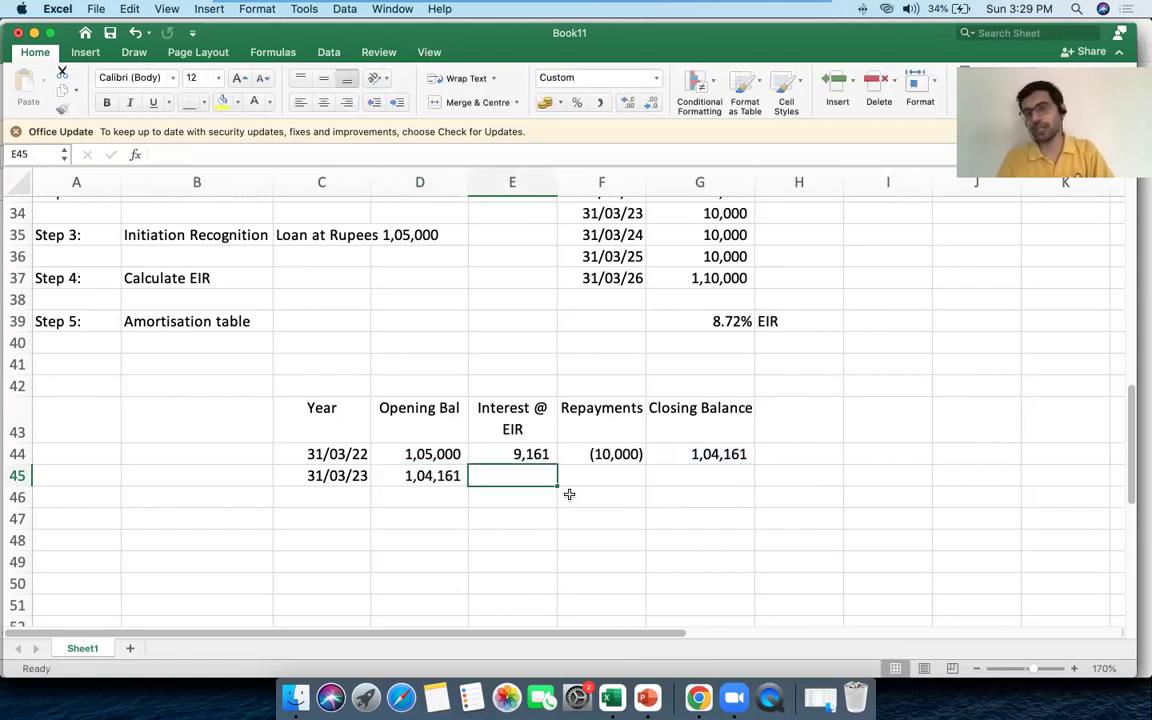
Calculate the second year's interest in E45 with the formula =D45*G39.
type("=")
key("Left")
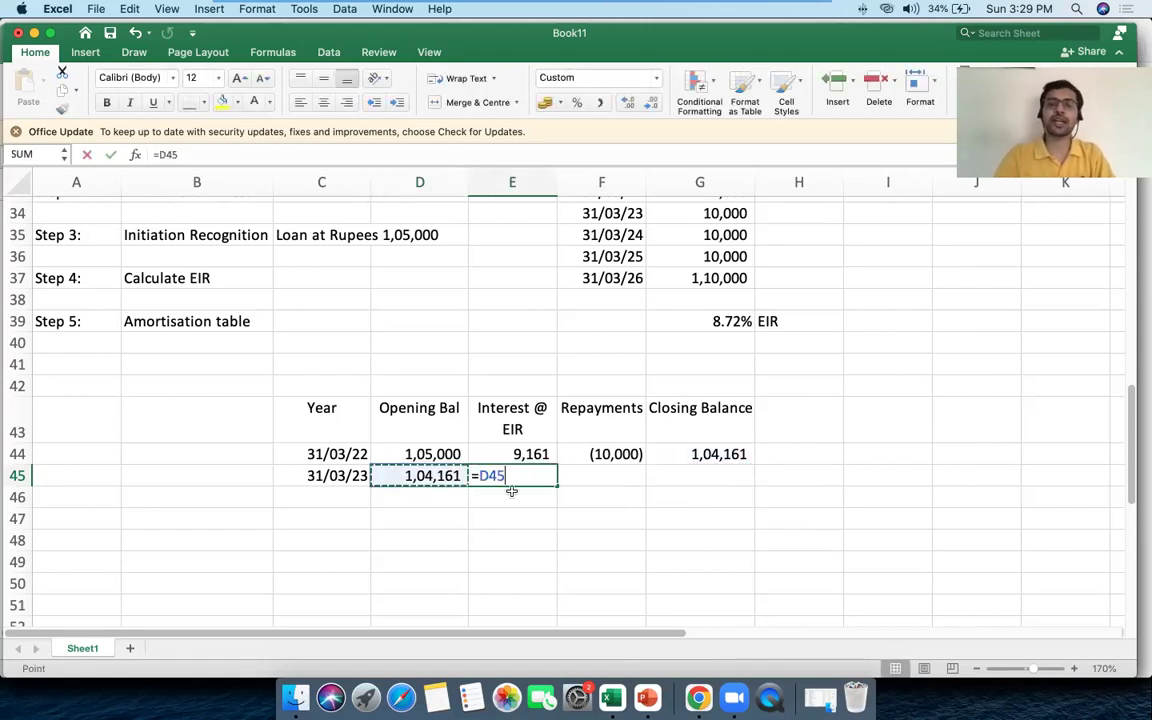
type("*")
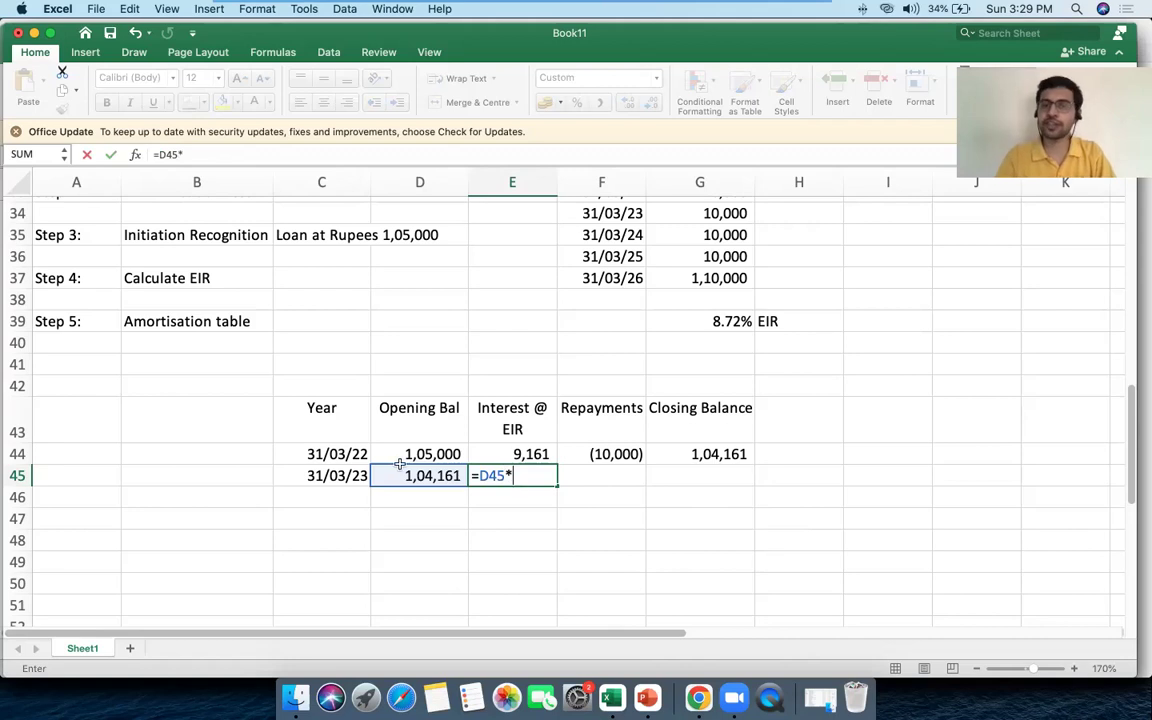
left_click(694, 321)
key("Return")
left_click(432, 476)
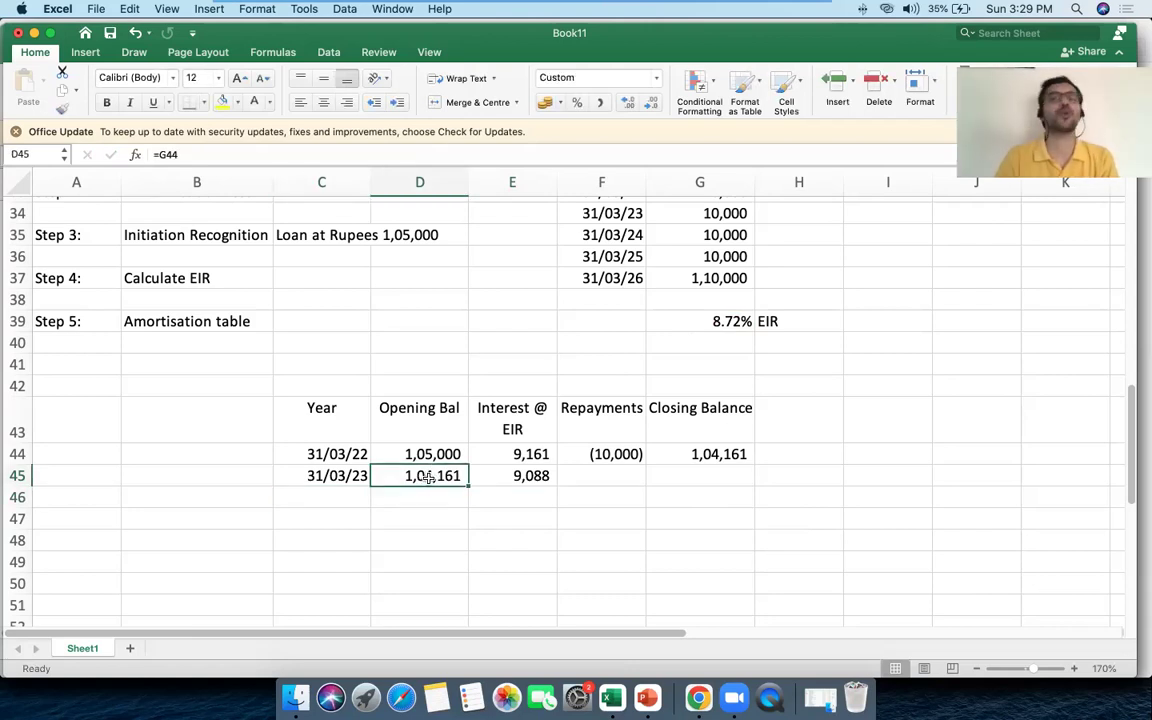
left_click(500, 480)
left_click(460, 476)
left_click(528, 476)
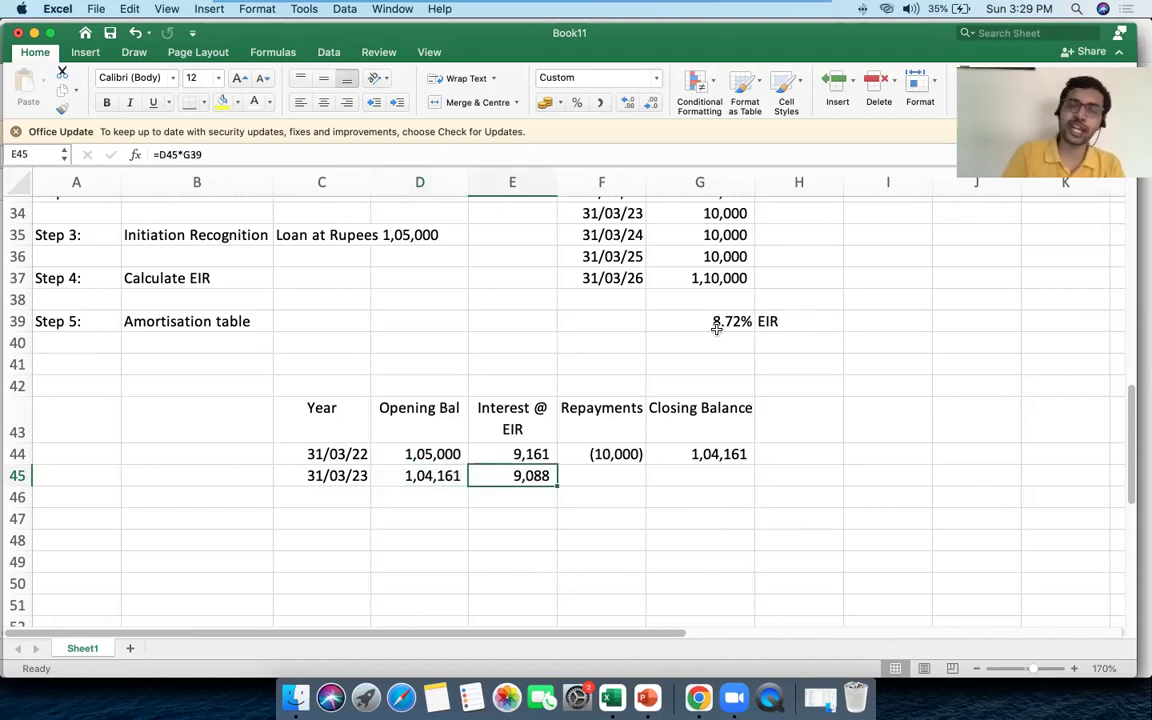
key("F2")
key("Escape")
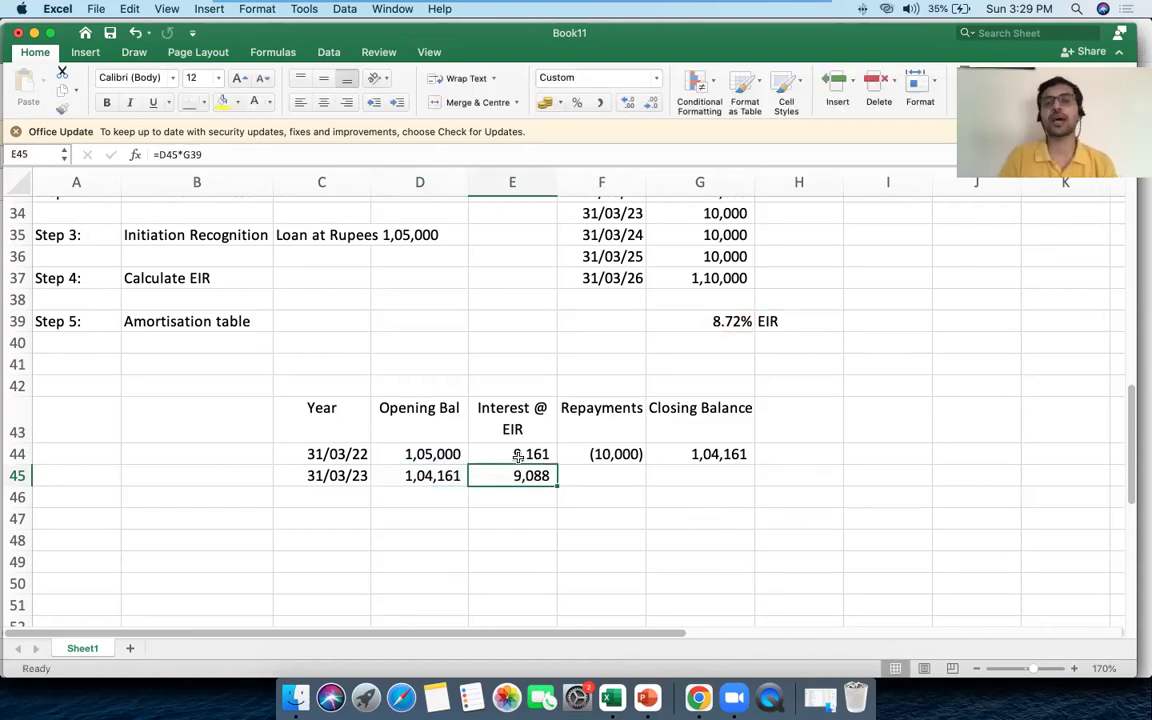
Bring the 31/03/23 cash flow into the Repayments cell F45 as a negative, with the formula =-G34.
left_click(574, 474)
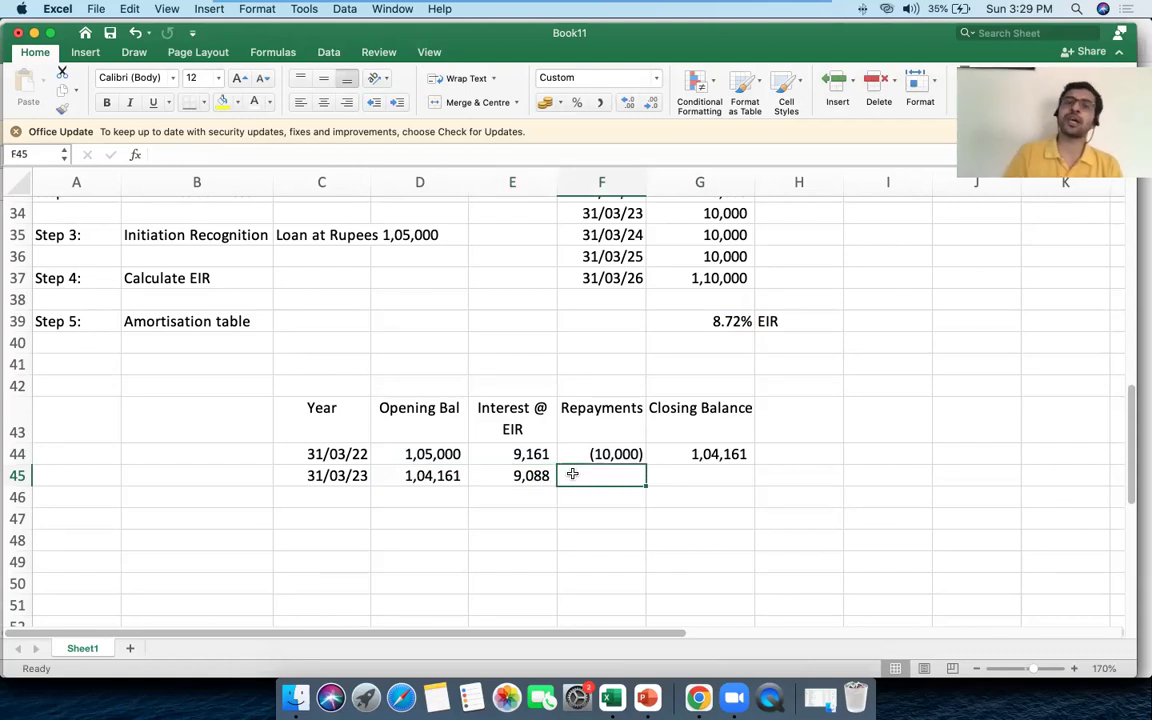
type("=-")
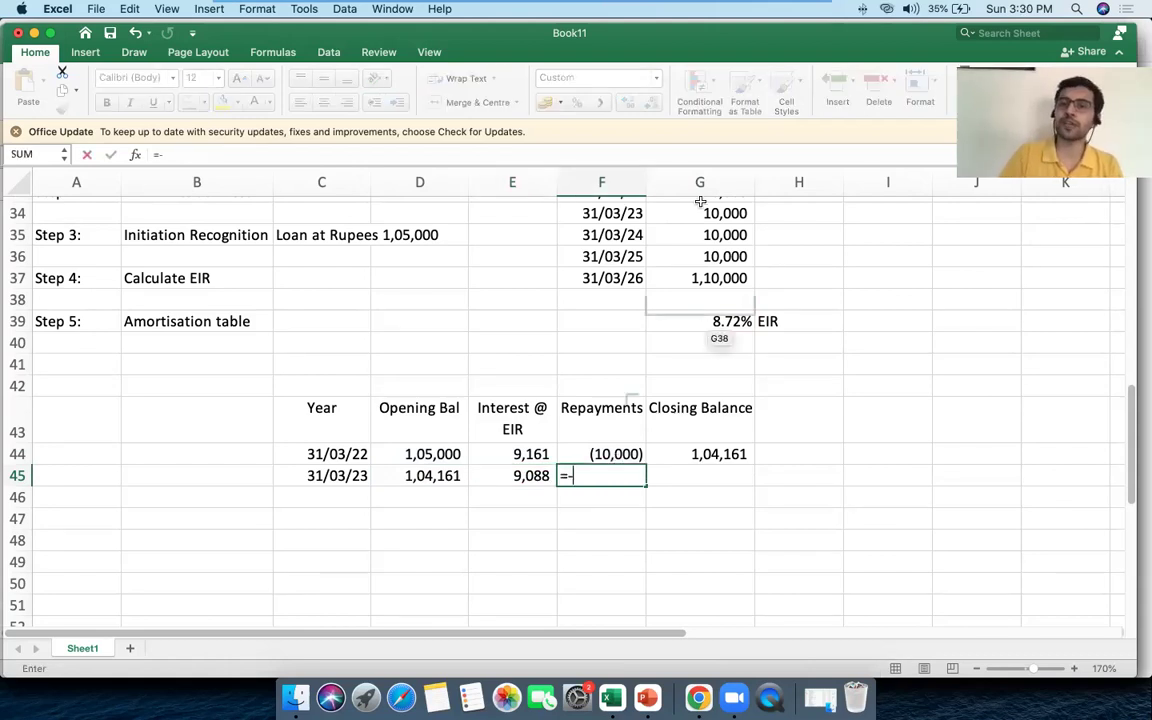
left_click(694, 213)
key("Return")
left_click(598, 473)
Fill the closing balance formula from G44 down into G45 and select the row's component amounts D45:F45.
left_click(682, 483)
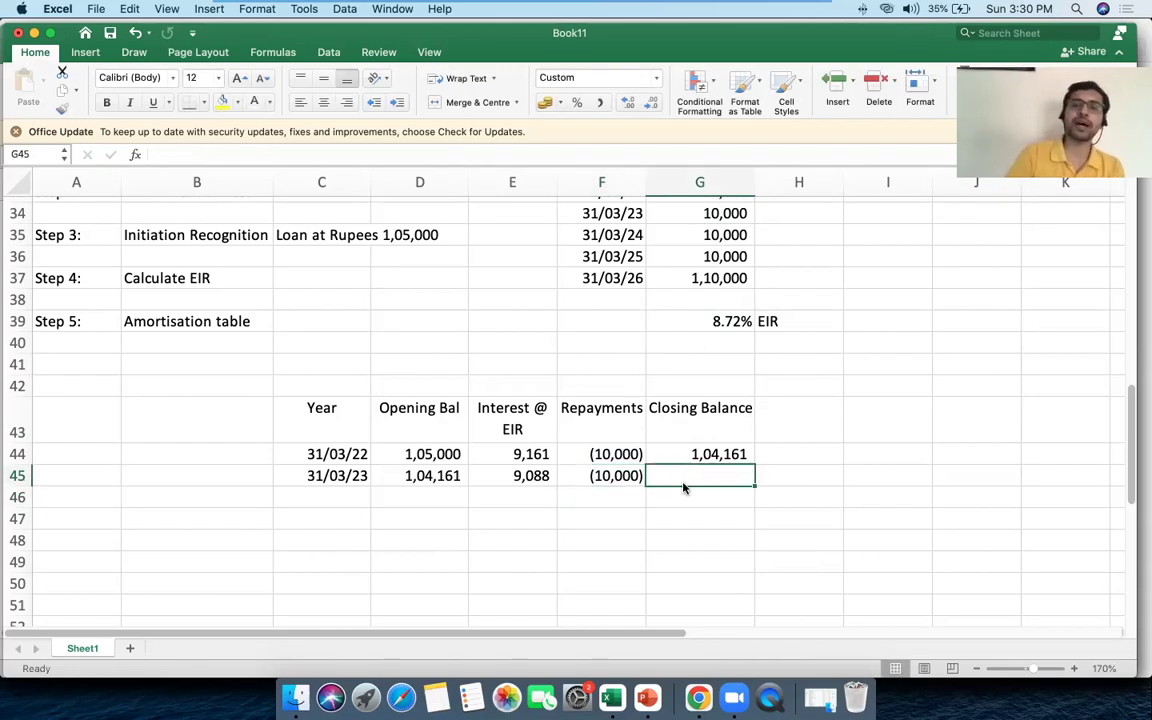
key("ctrl+d")
left_click_drag(410, 476, 600, 476)
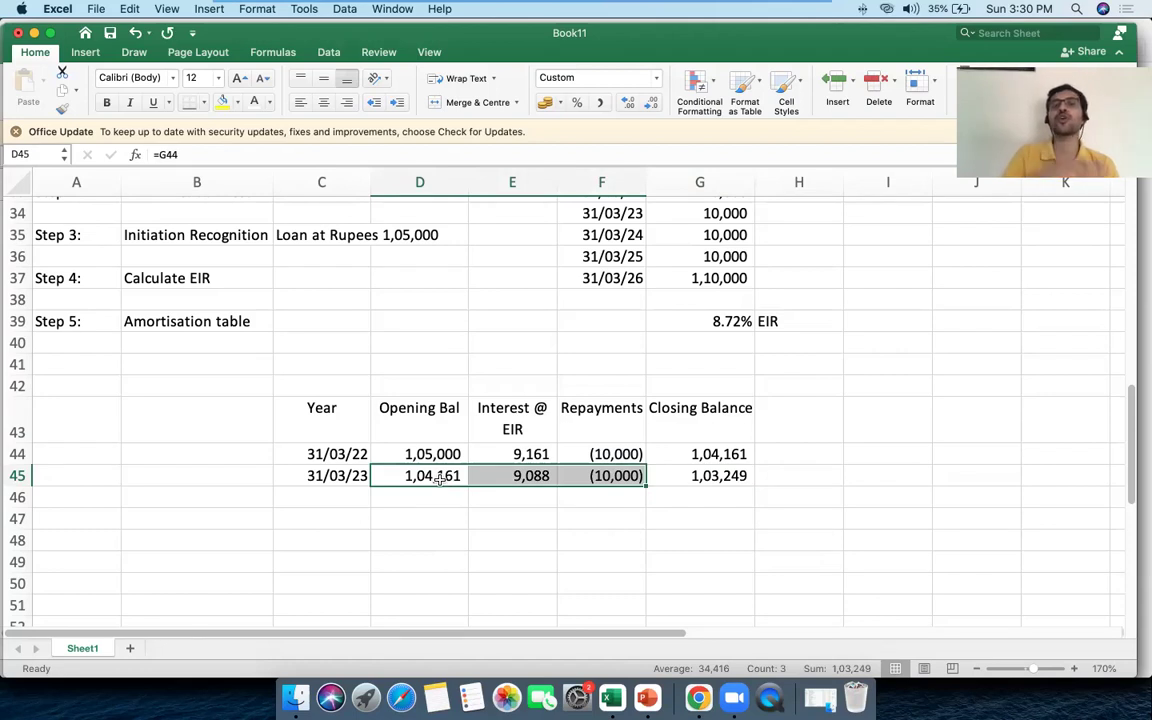
Start the third table row with 31/03/24 in C46 and link its opening balance in D46 to the prior closing balance, =G45.
left_click(585, 479)
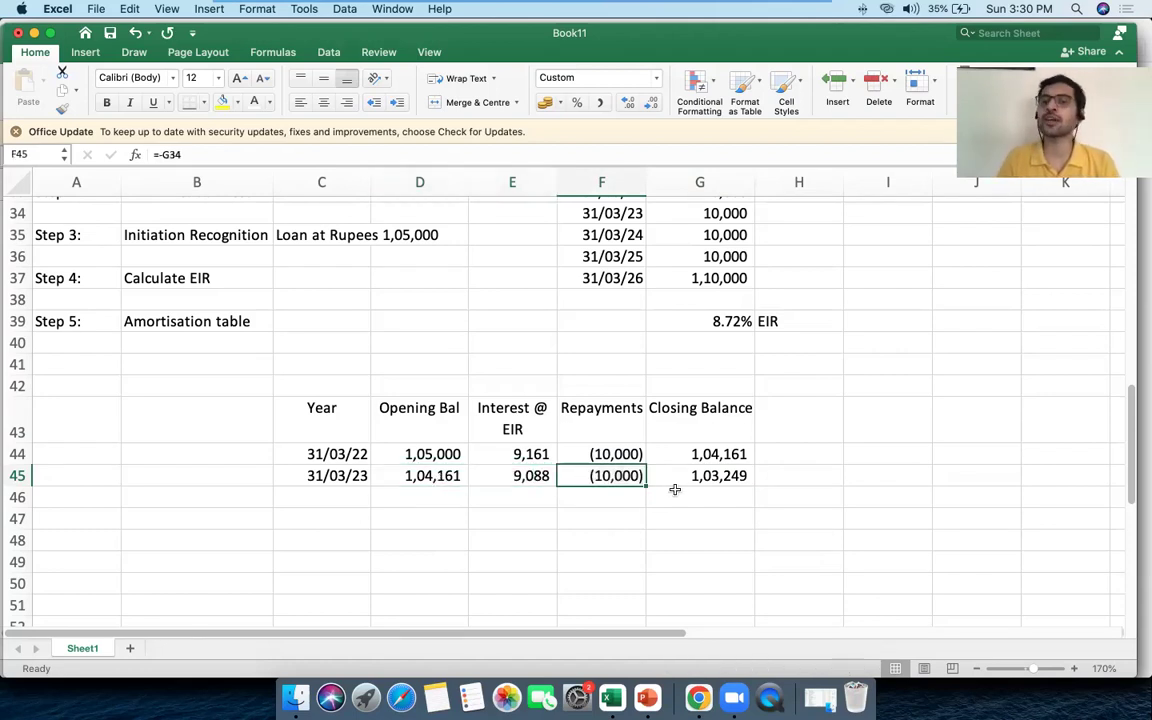
left_click(677, 478)
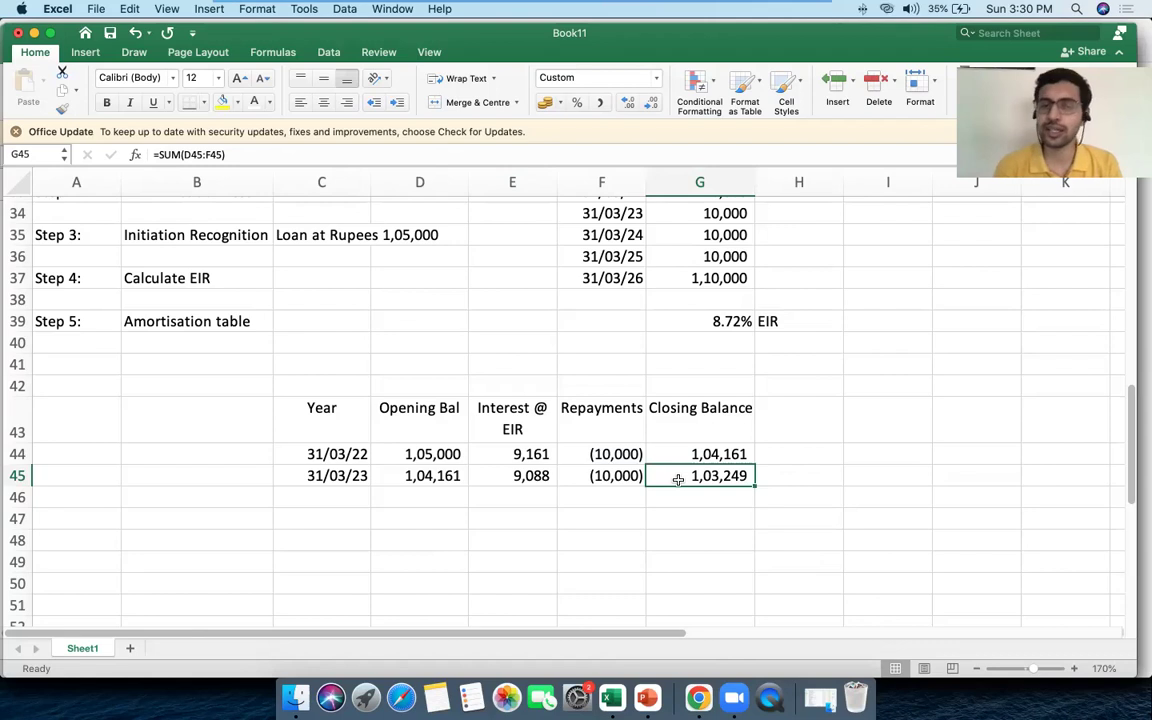
left_click(311, 494)
type("31/03/24")
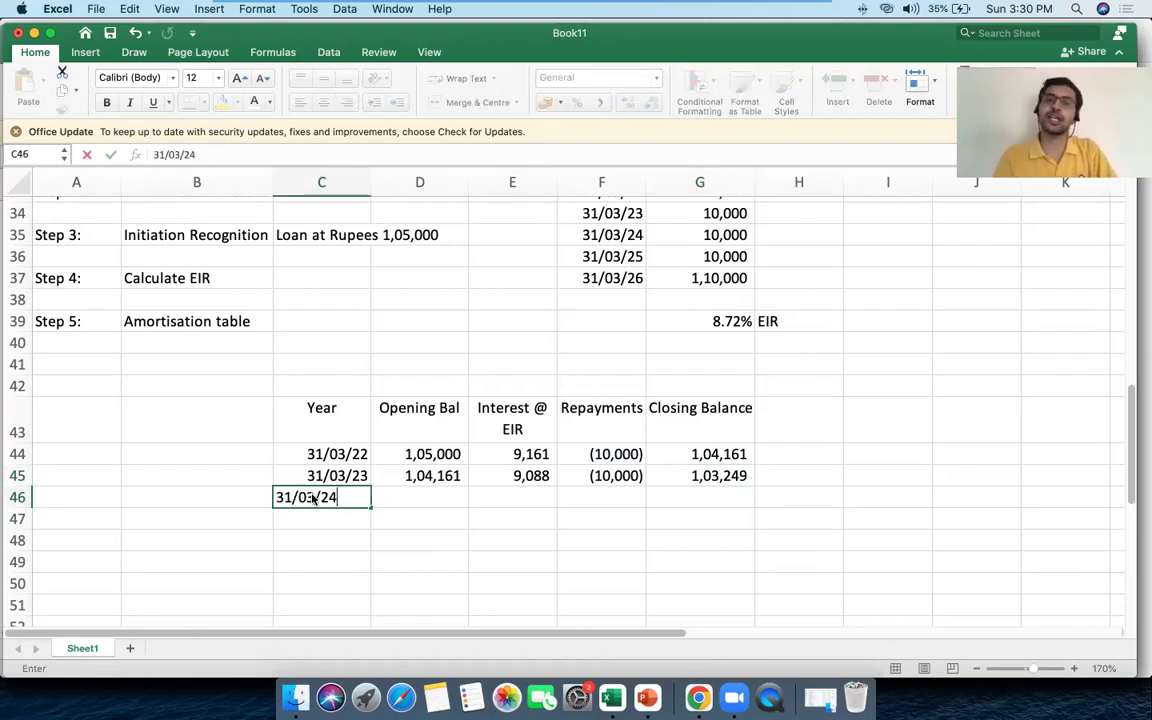
key("Tab")
type("=")
left_click(690, 477)
key("Tab")
left_click(722, 475)
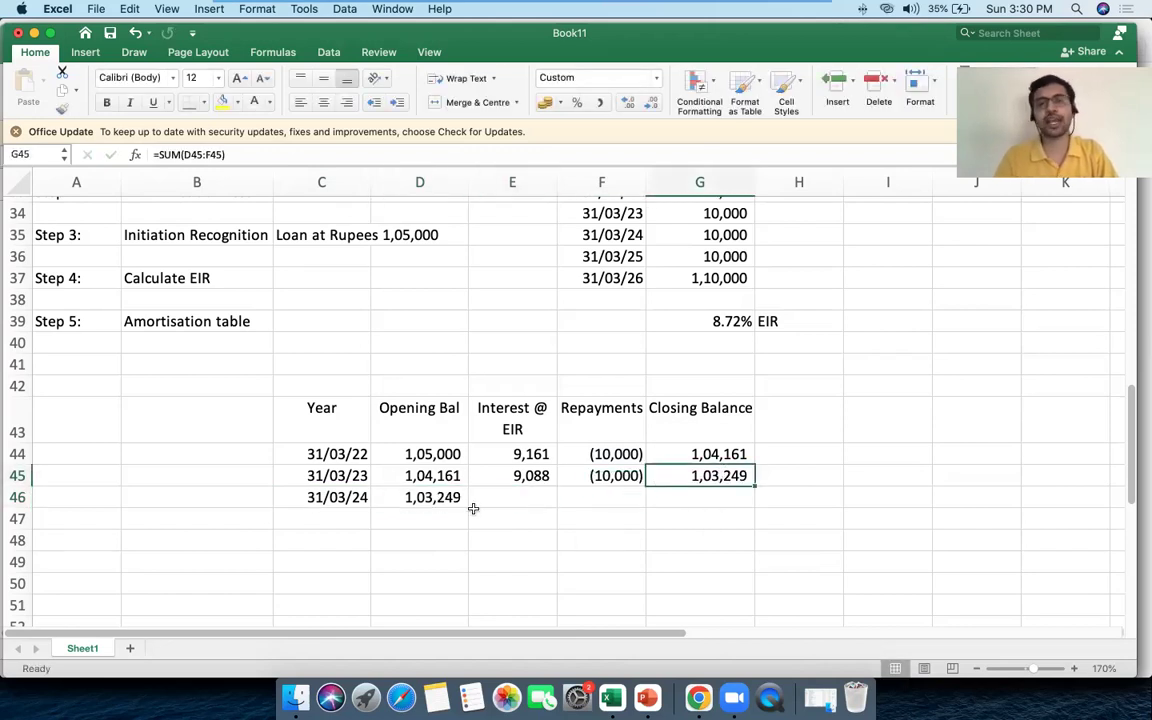
left_click(450, 497)
Calculate the third year's interest in E46 with an absolute reference to the EIR, =D46*$G$39.
left_click(495, 502)
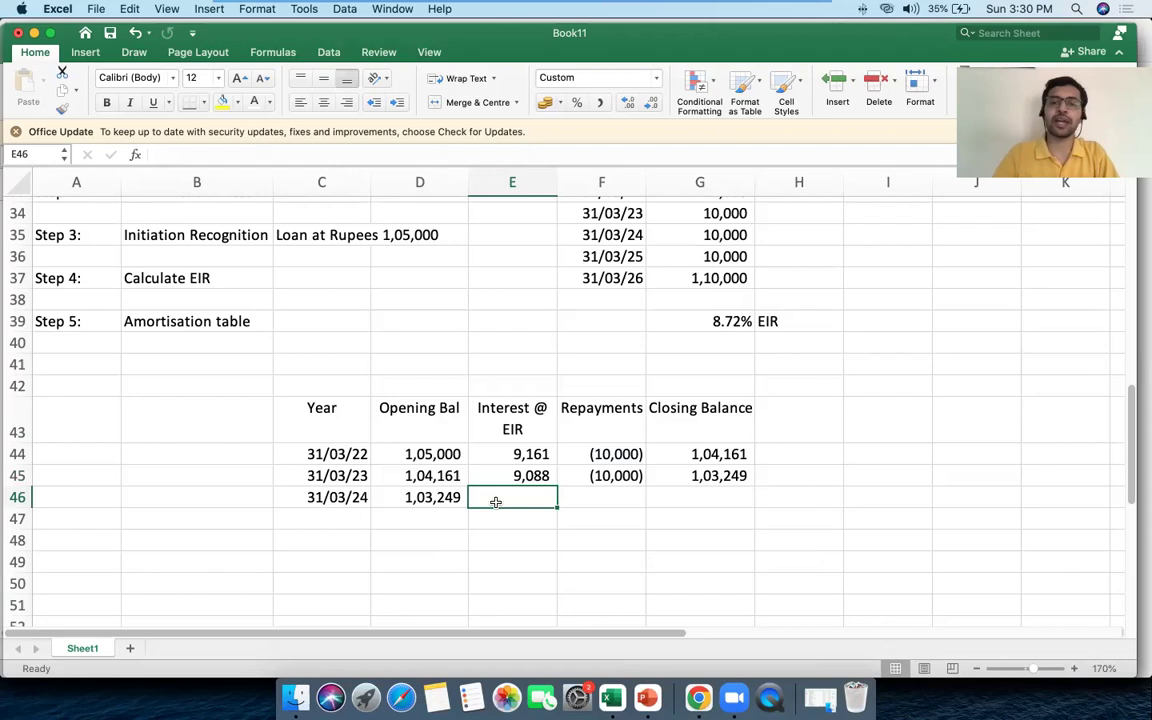
type("=")
left_click(440, 495)
type("*")
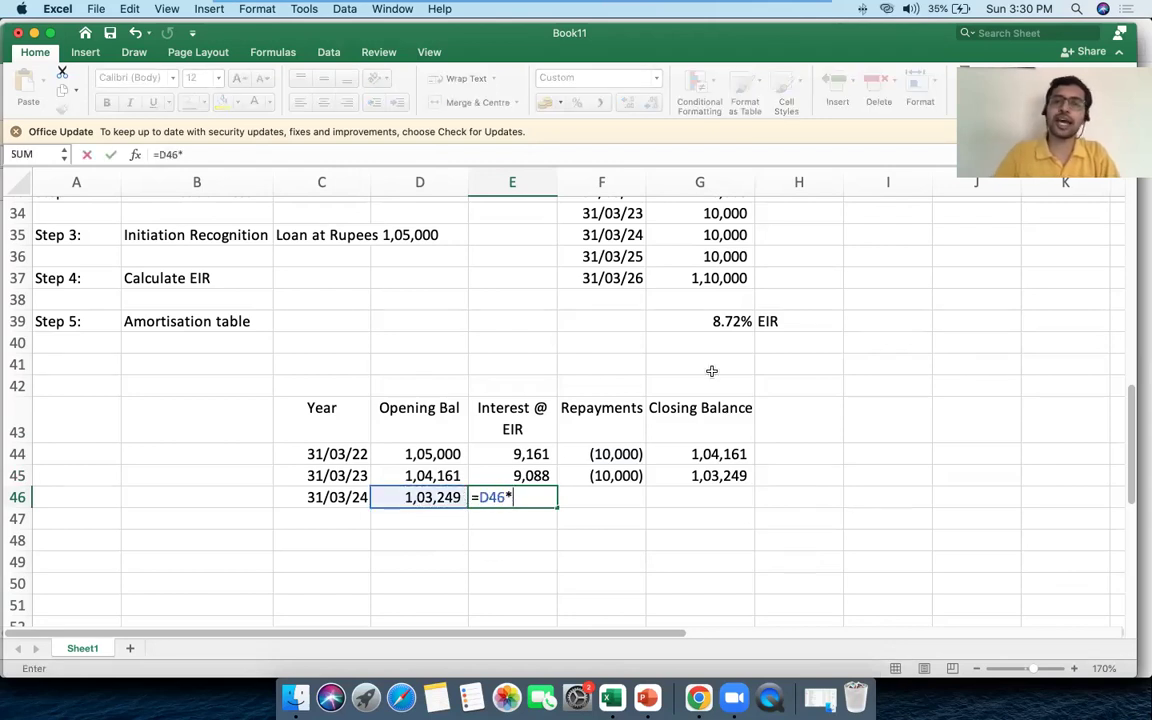
left_click(725, 320)
key("F4")
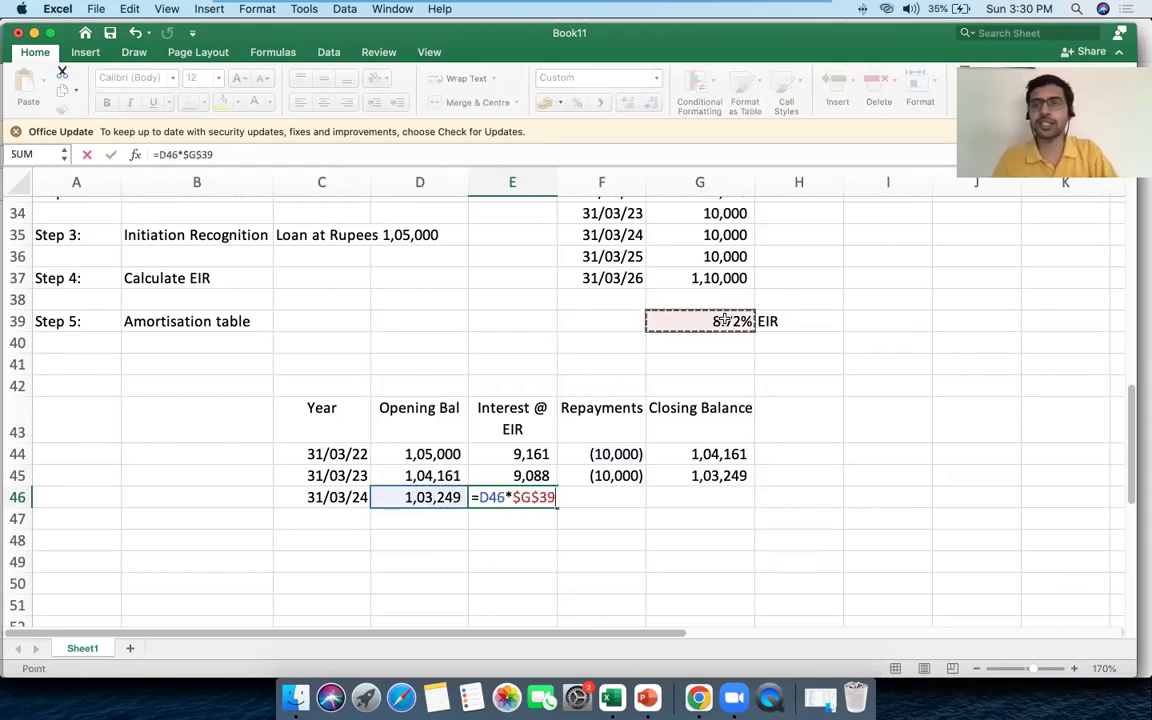
key("Tab")
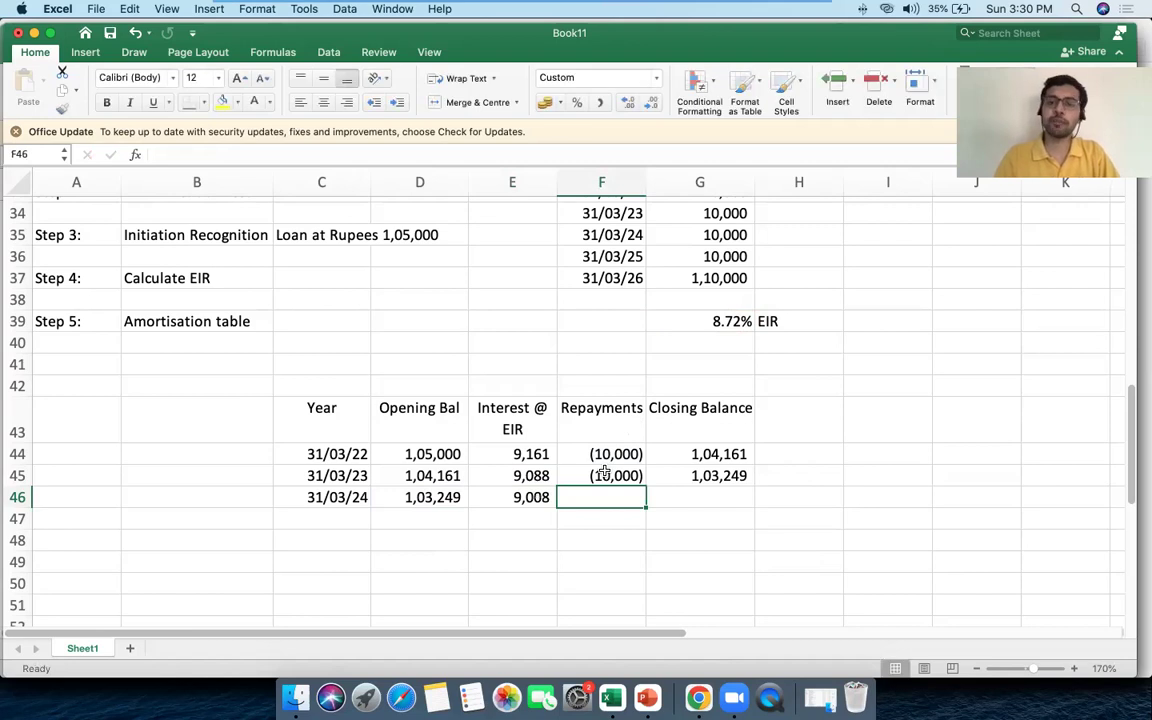
Bring the 31/03/24 cash flow into F46 as a negative with =-G35, and fill the closing balance formula down into G46.
type("=-")
left_click(651, 234)
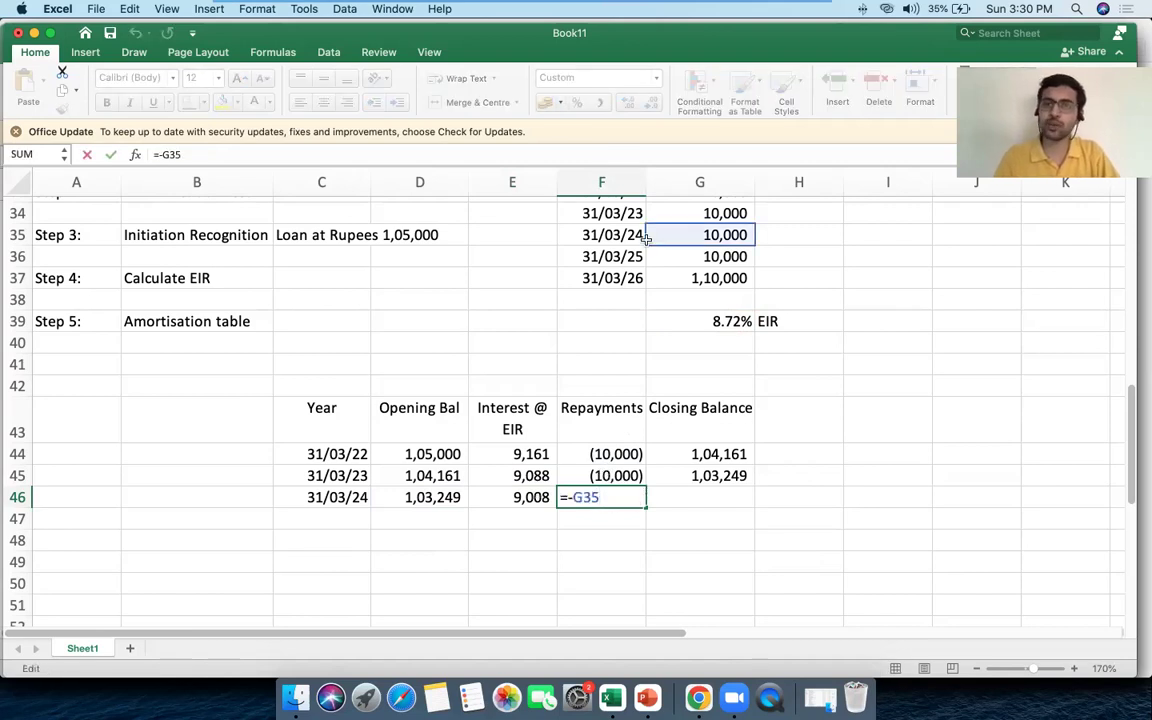
key("Return")
left_click(674, 491)
key("ctrl+d")
key("F2")
key("Escape")
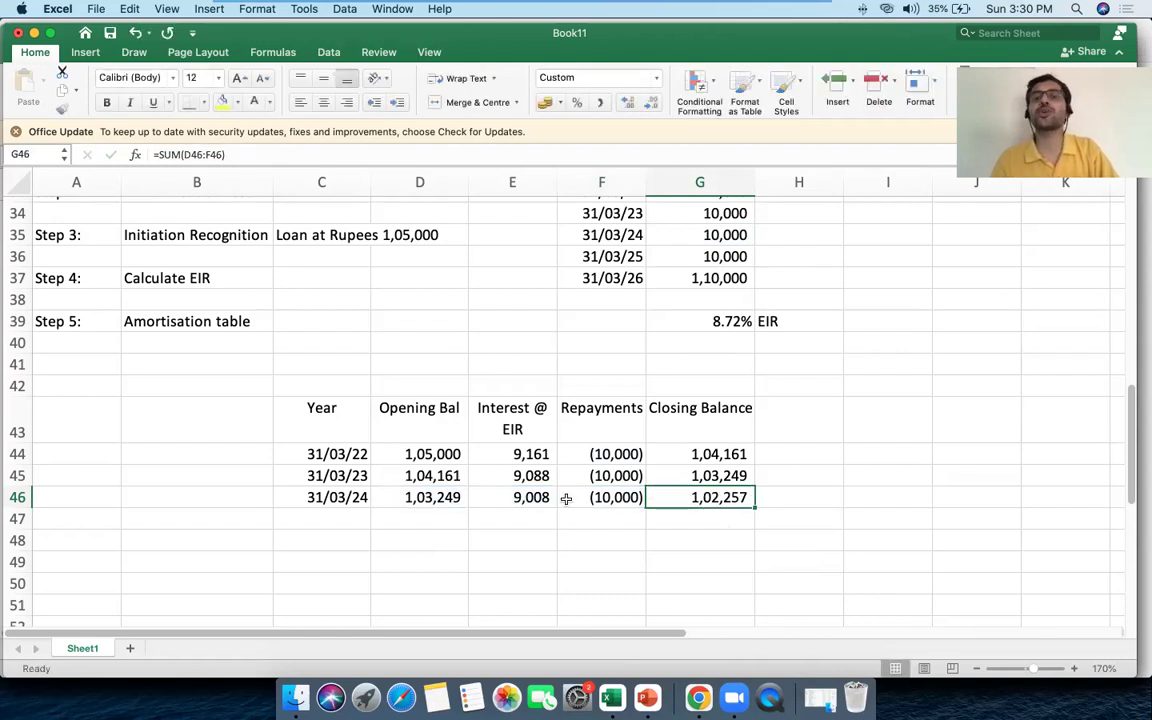
Copy the opening balance, interest and repayment formulas from D46:F46 into D47:F47.
left_click_drag(380, 497, 704, 499)
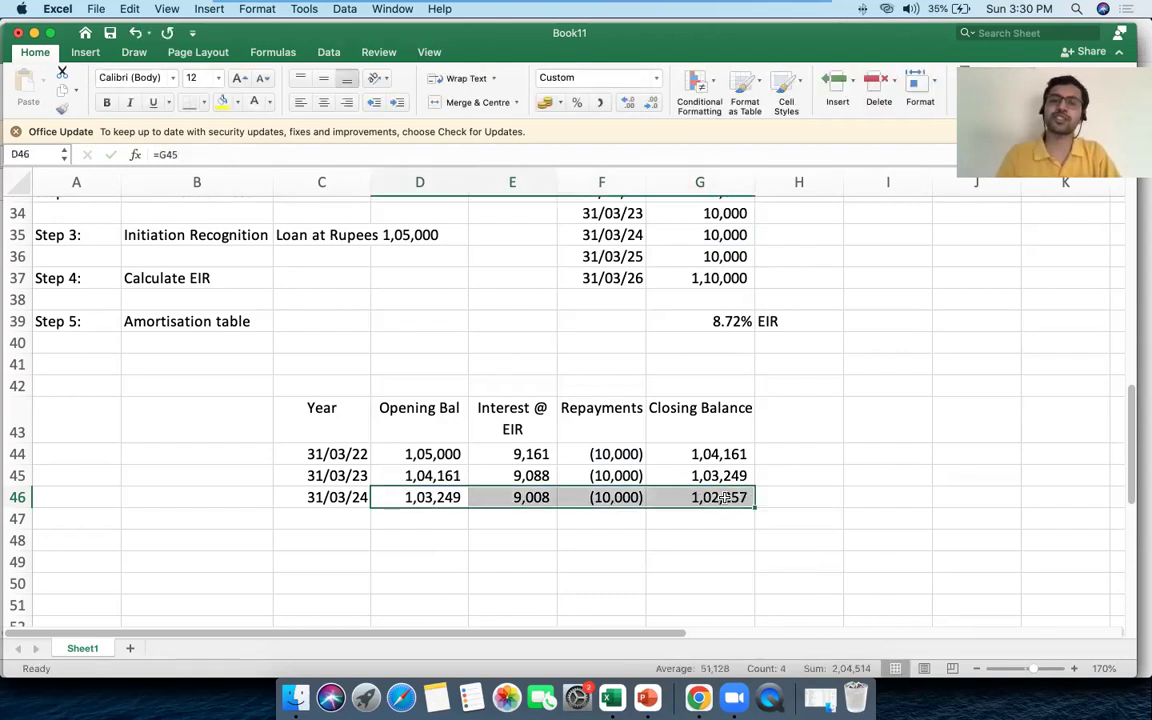
key("cmd+c")
left_click(447, 517)
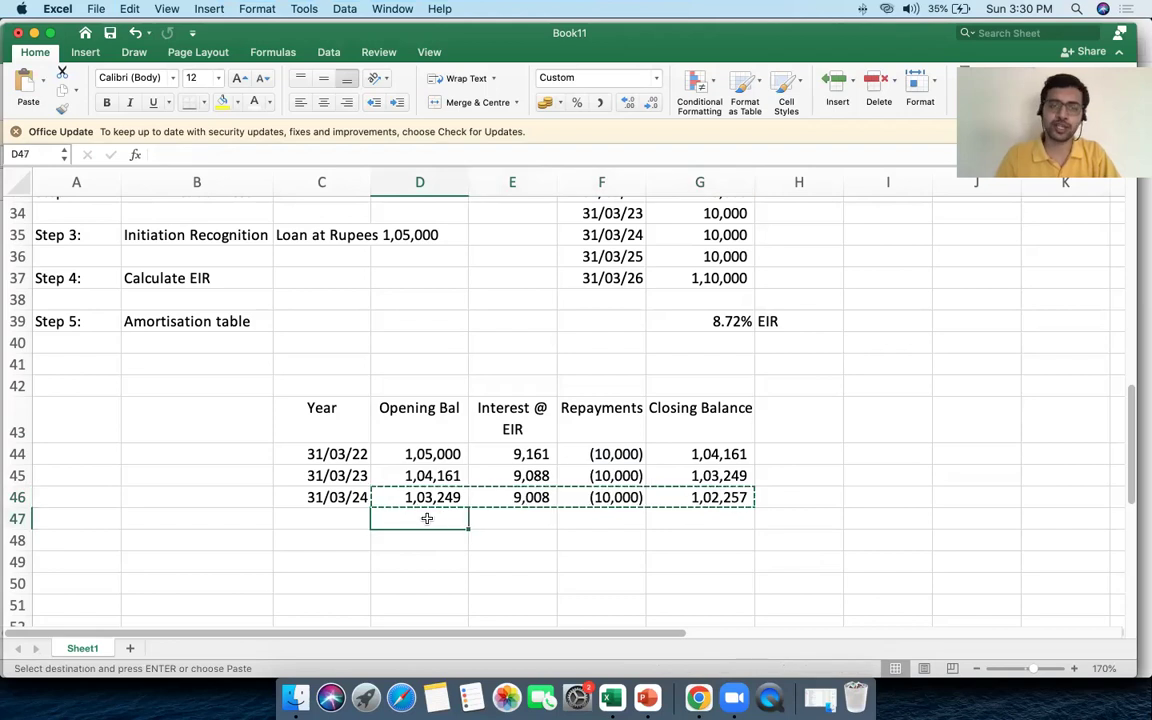
left_click_drag(427, 518, 594, 506)
key("cmd+c")
left_click_drag(442, 517, 577, 525)
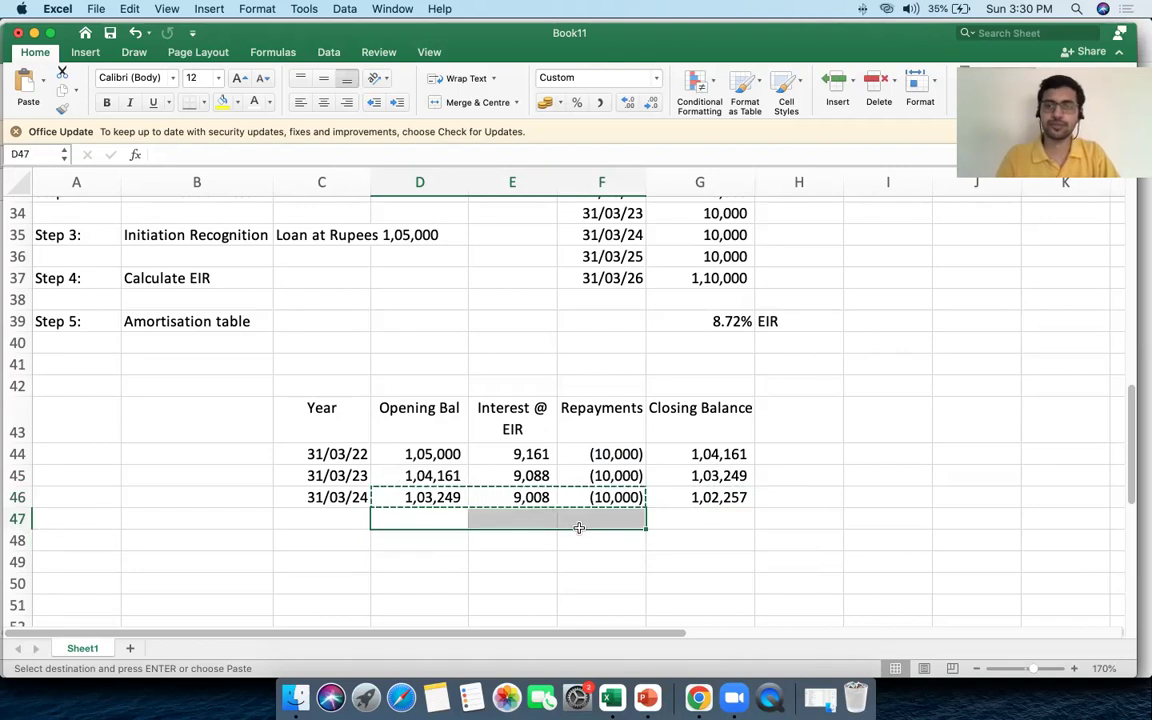
key("Return")
Fill the closing balance formula down into G47 and extend the D47:F47 formulas down into row 48.
left_click(679, 520)
key("cmd+d")
left_click_drag(414, 519, 595, 540)
key("cmd+d")
Enter the year-end dates 31/03/25 in C47 and 31/03/26 in C48.
left_click(332, 526)
type("31")
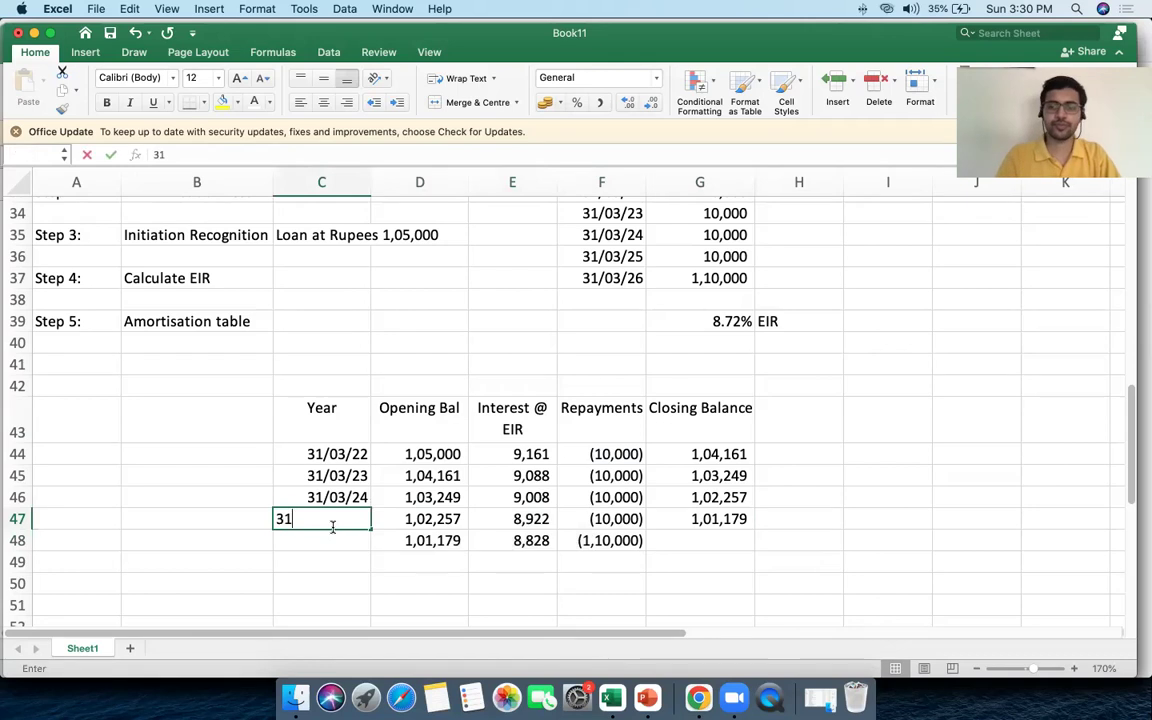
type("/03/20")
key("BackSpace")
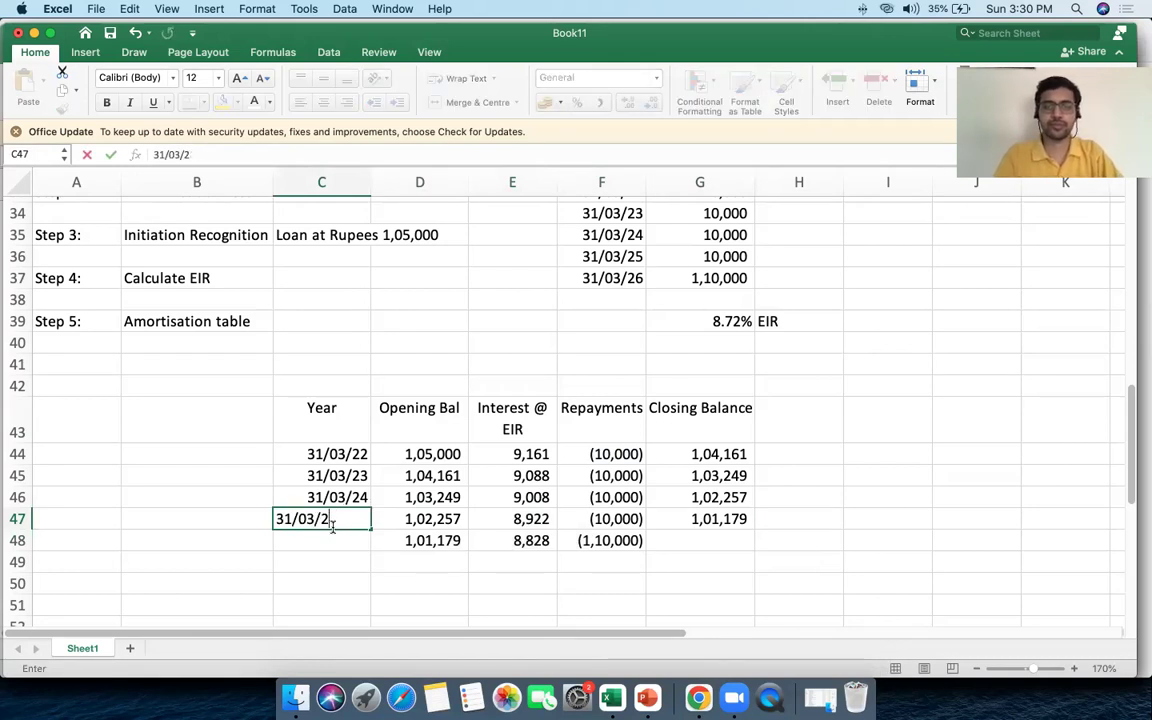
type("5")
key("Return")
type("31/03/2")
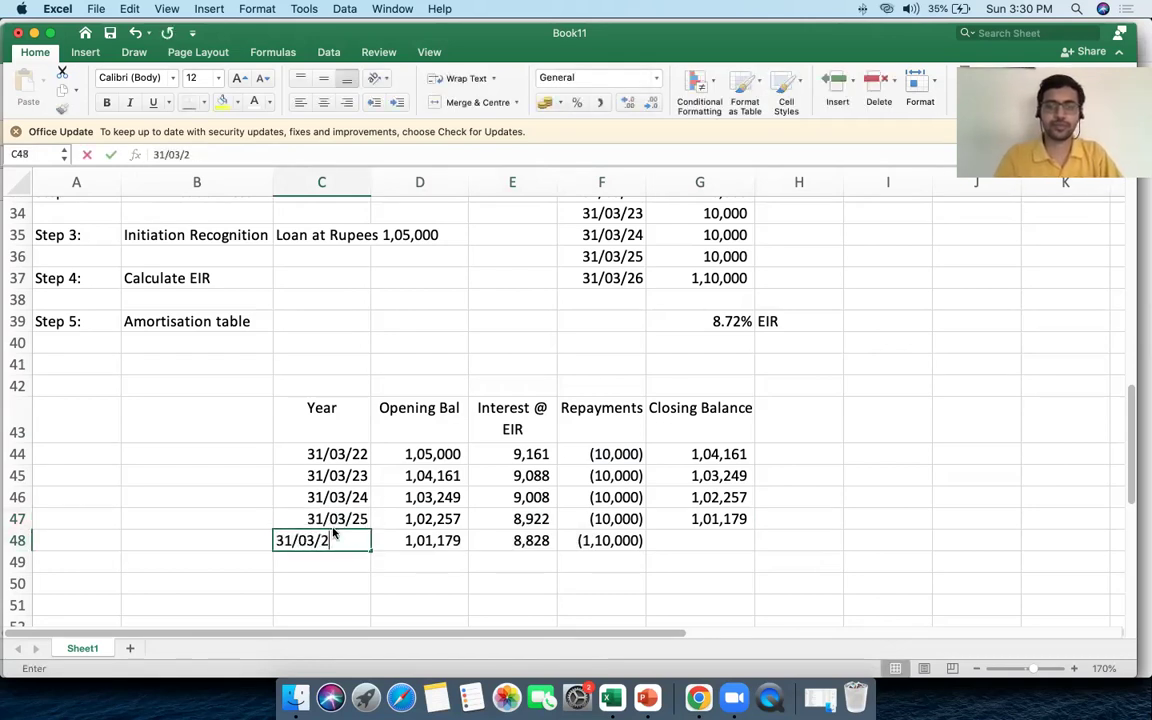
type("6")
key("Tab")
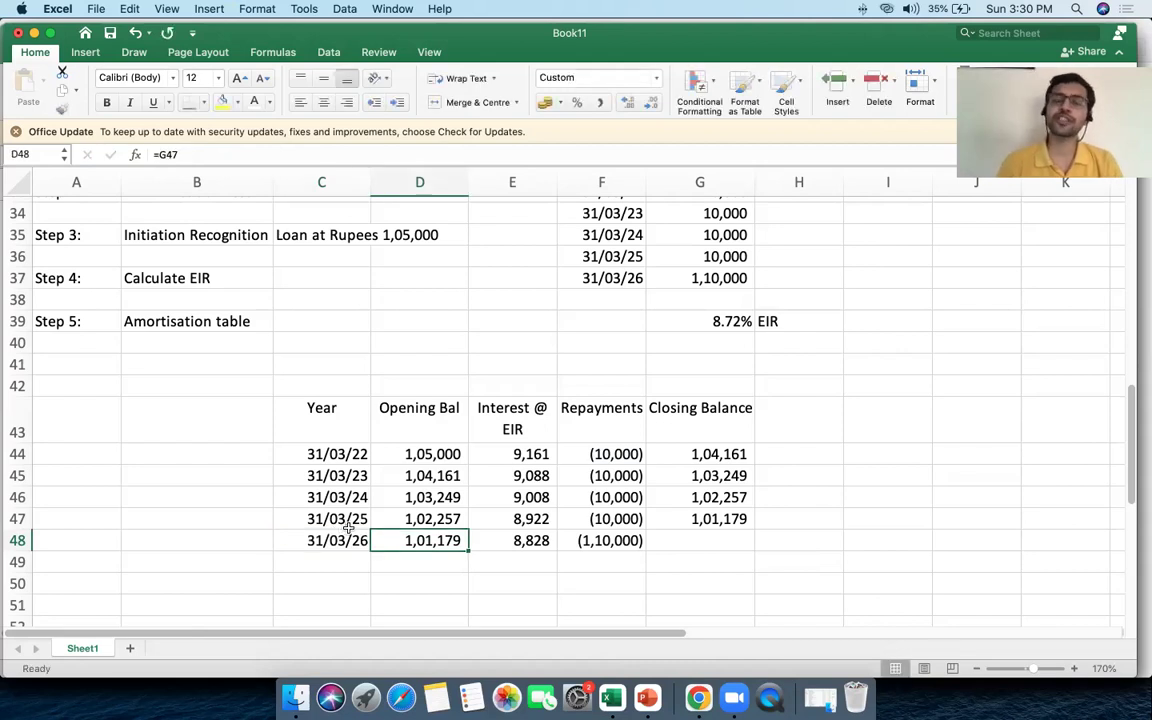
Calculate the final closing balance in G48 with the formula =SUM(D48:F48).
left_click(325, 537)
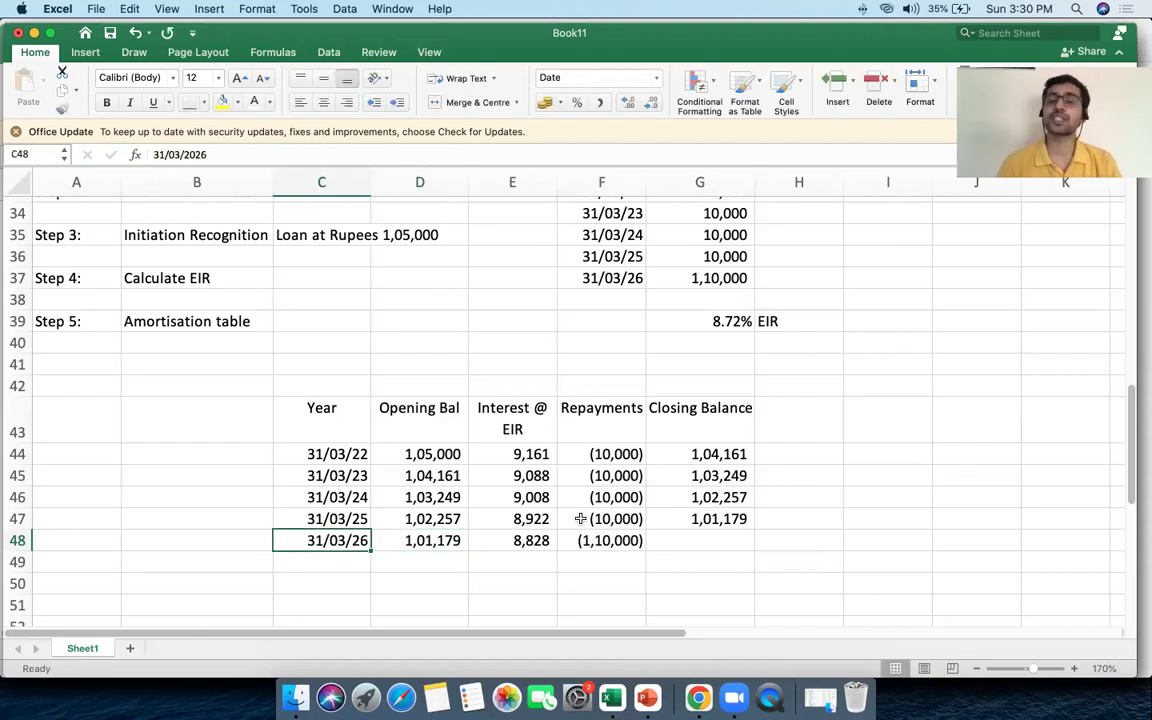
left_click(685, 277)
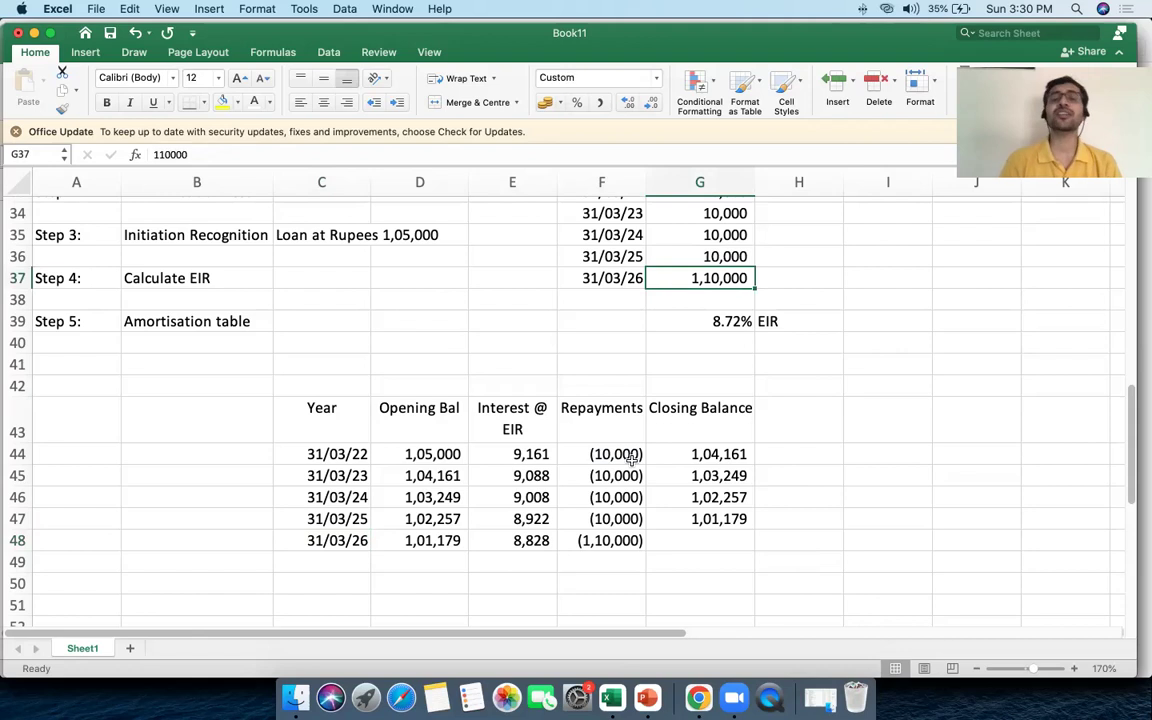
left_click(620, 537)
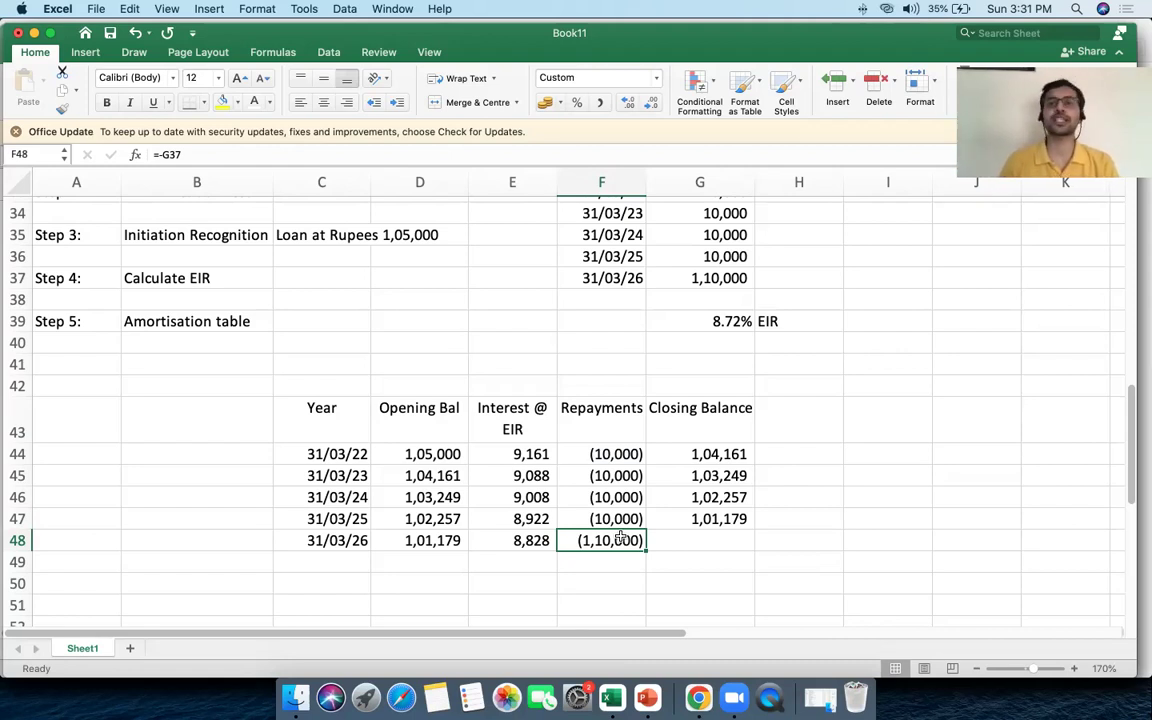
left_click(689, 540)
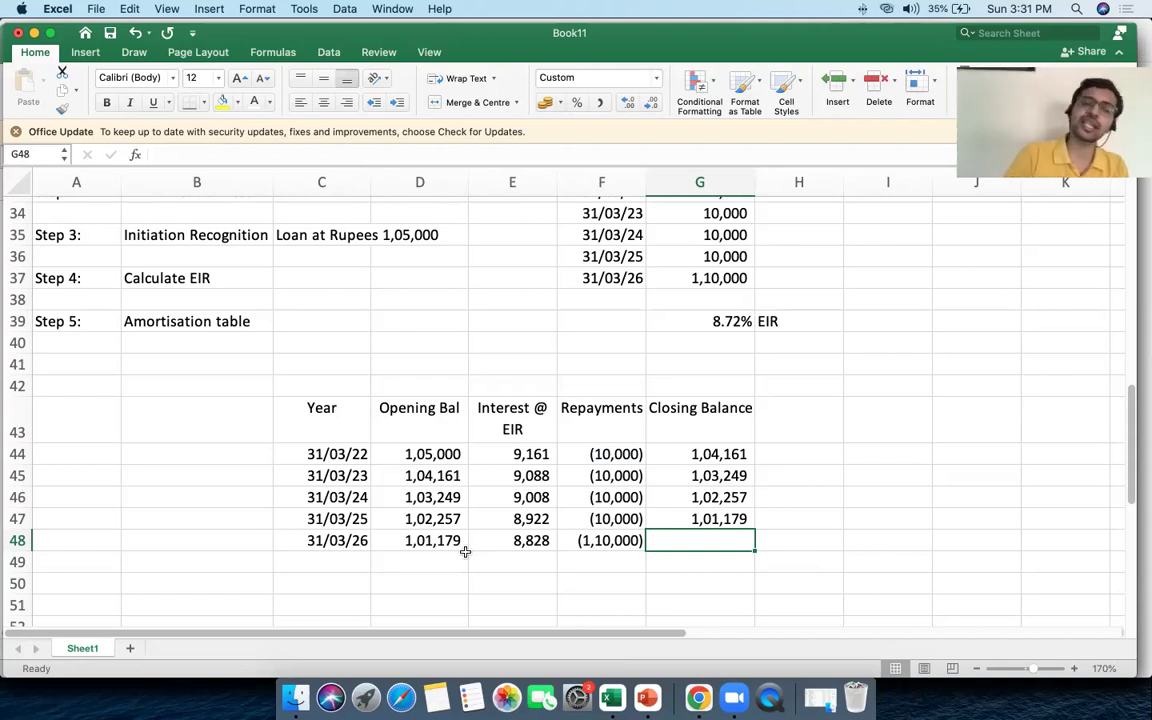
type("=sum(")
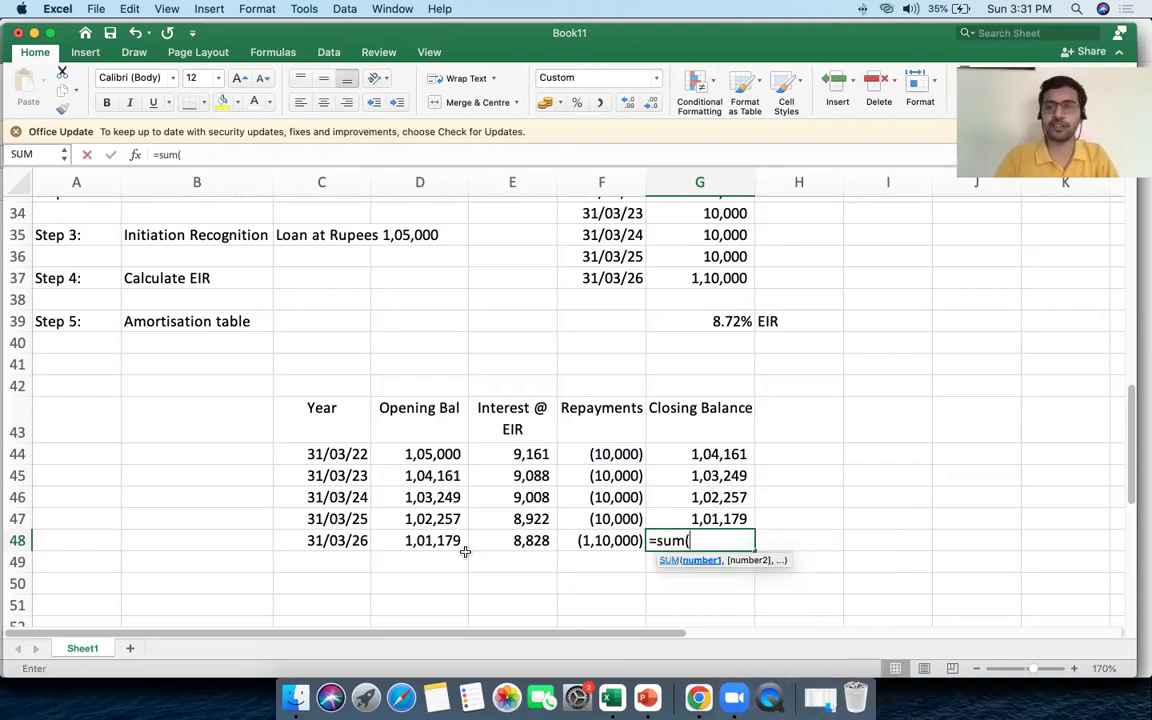
left_click_drag(428, 540, 610, 541)
type(")")
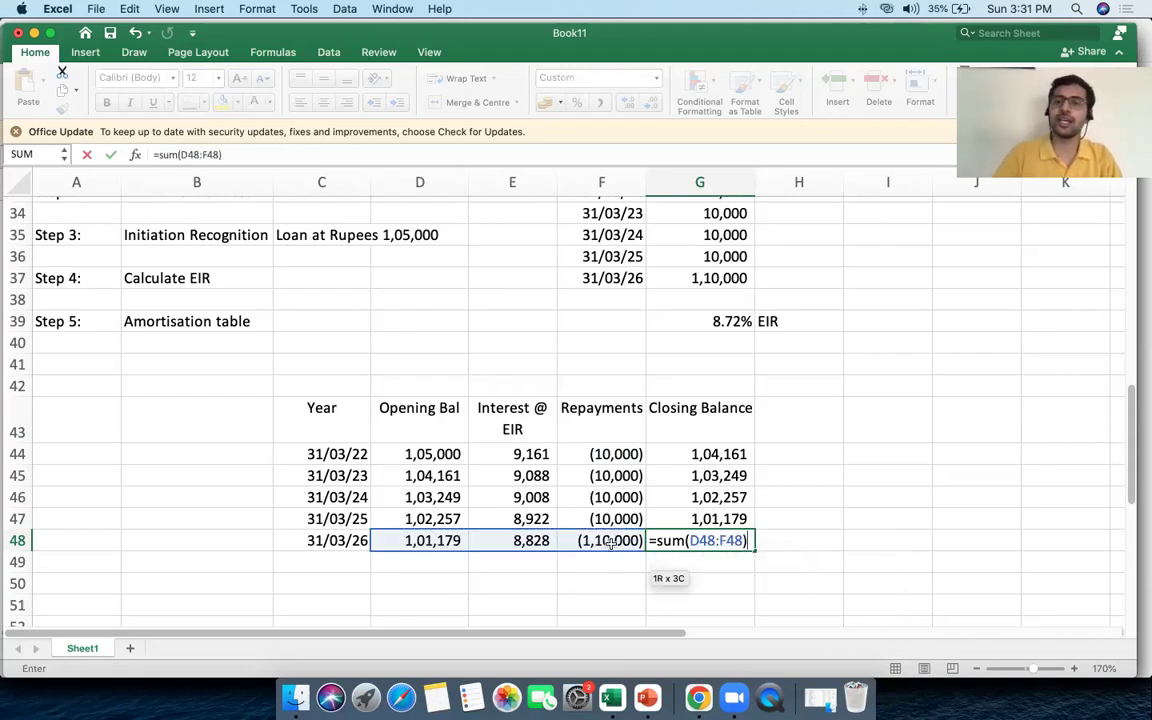
key("Return")
left_click(697, 544)
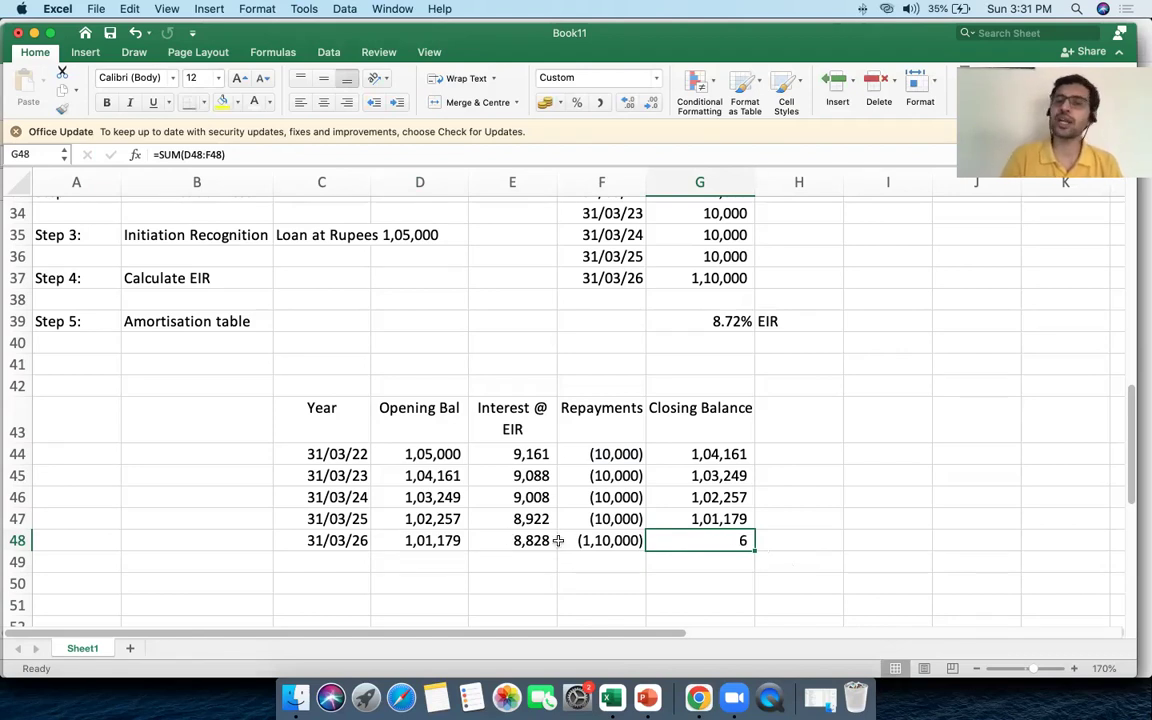
Review the final year's interest and closing balance, and the Interest @ EIR and Closing Balance columns of the loan's amortisation table.
left_click(506, 535)
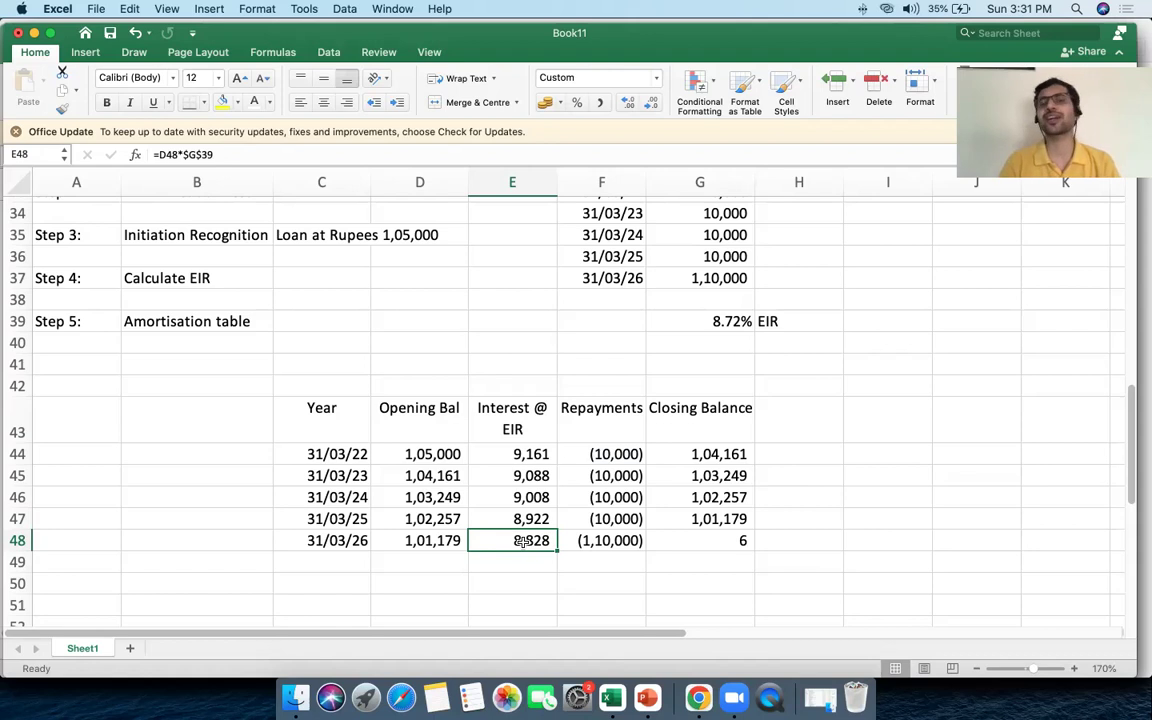
left_click(738, 543)
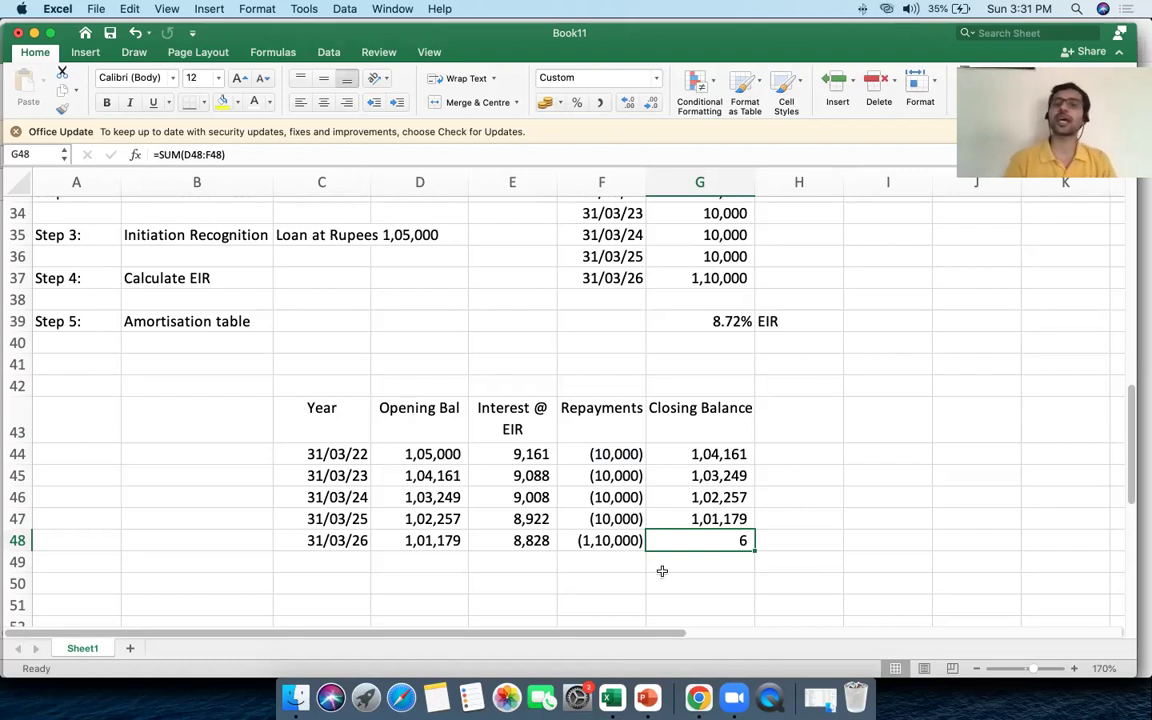
left_click_drag(505, 418, 505, 553)
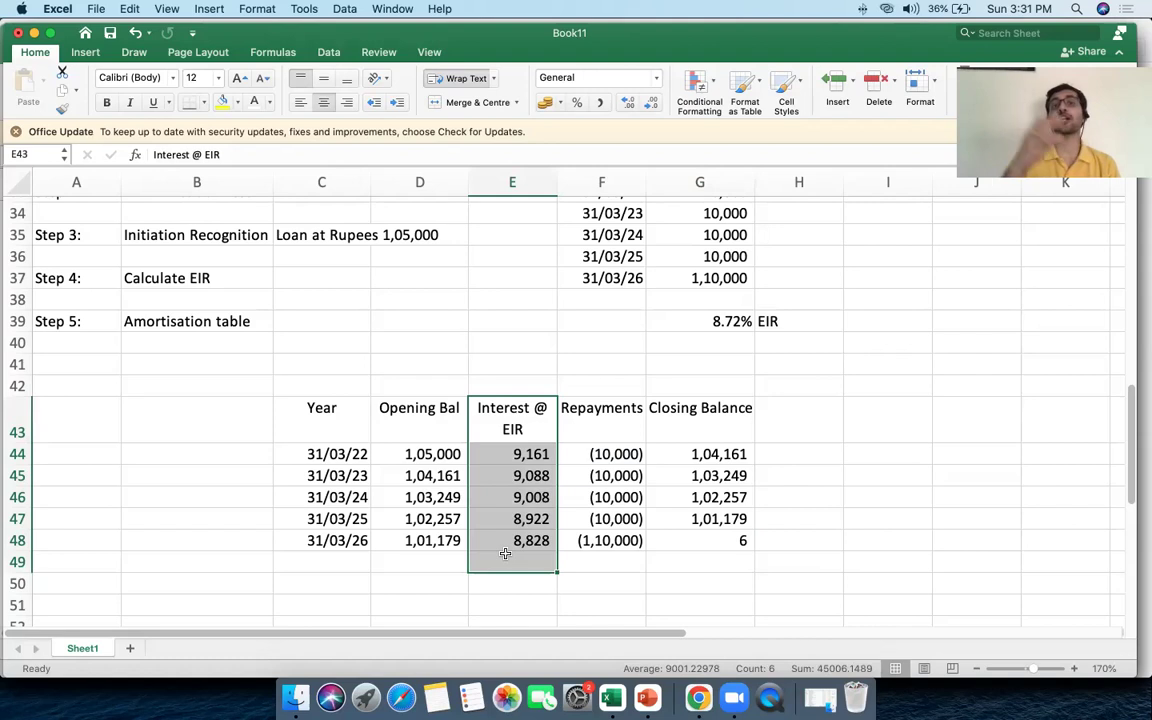
left_click_drag(712, 410, 717, 517)
left_click(700, 455)
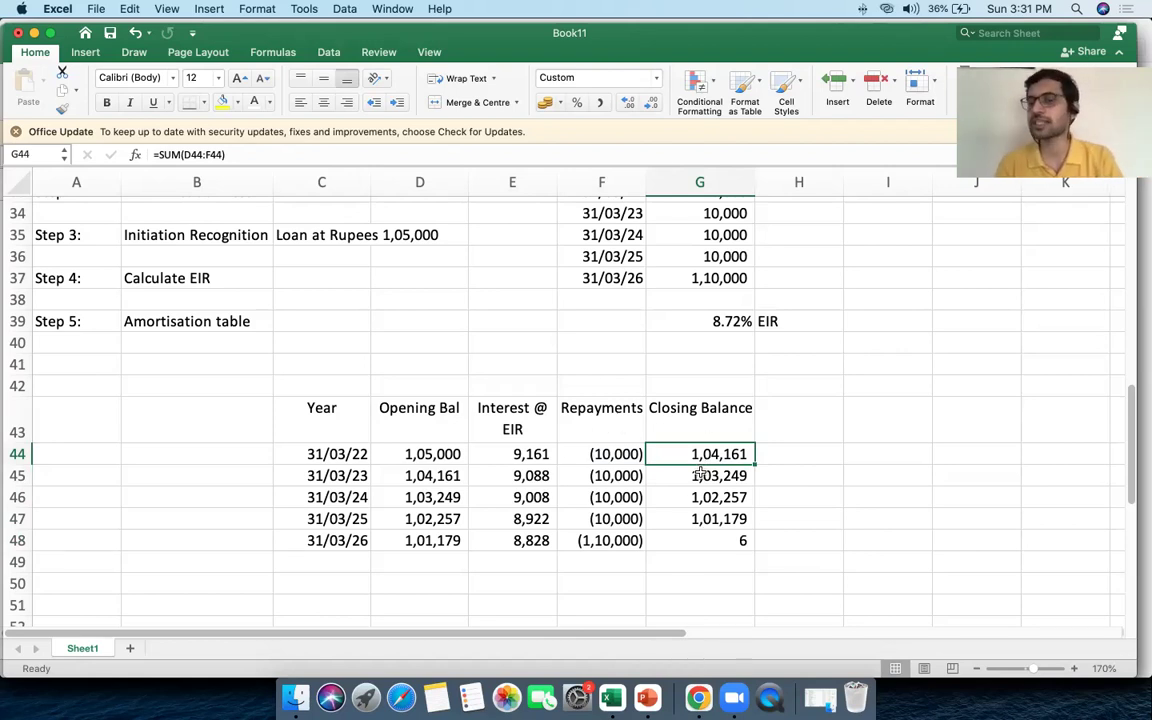
Compare the earlier bond example's closing balances in G15:G18 with the loan's closing balances in G44:G48.
scroll(700, 475, "up", 10)
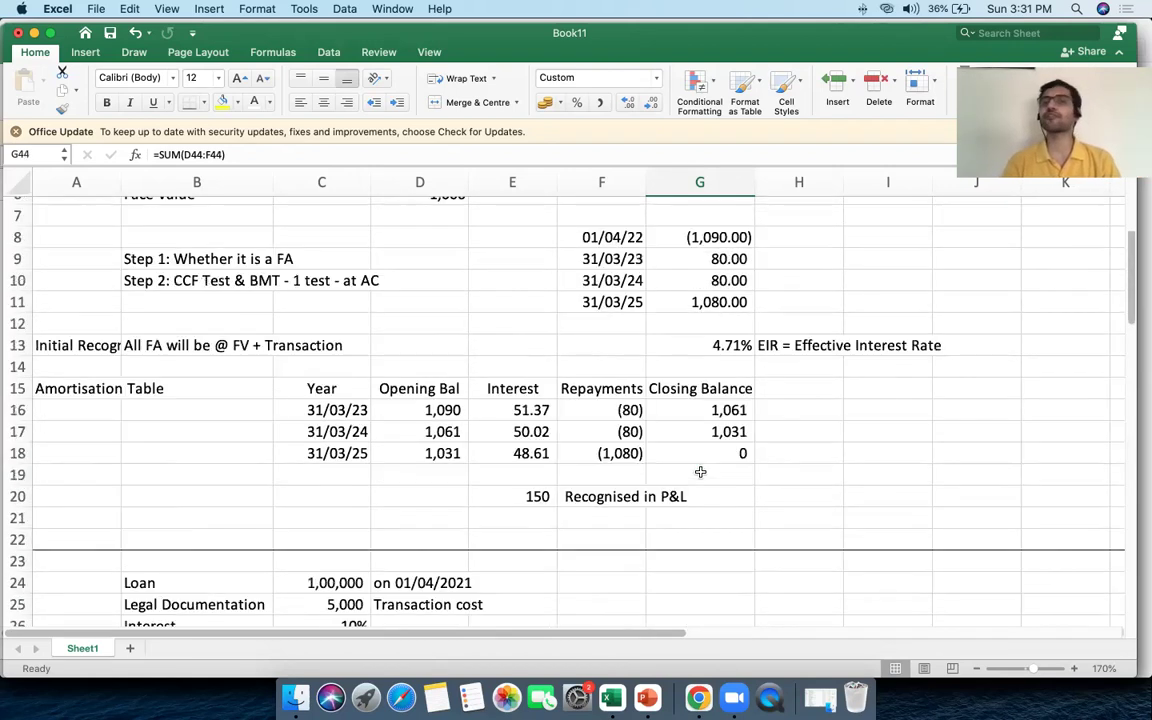
left_click_drag(683, 466, 700, 534)
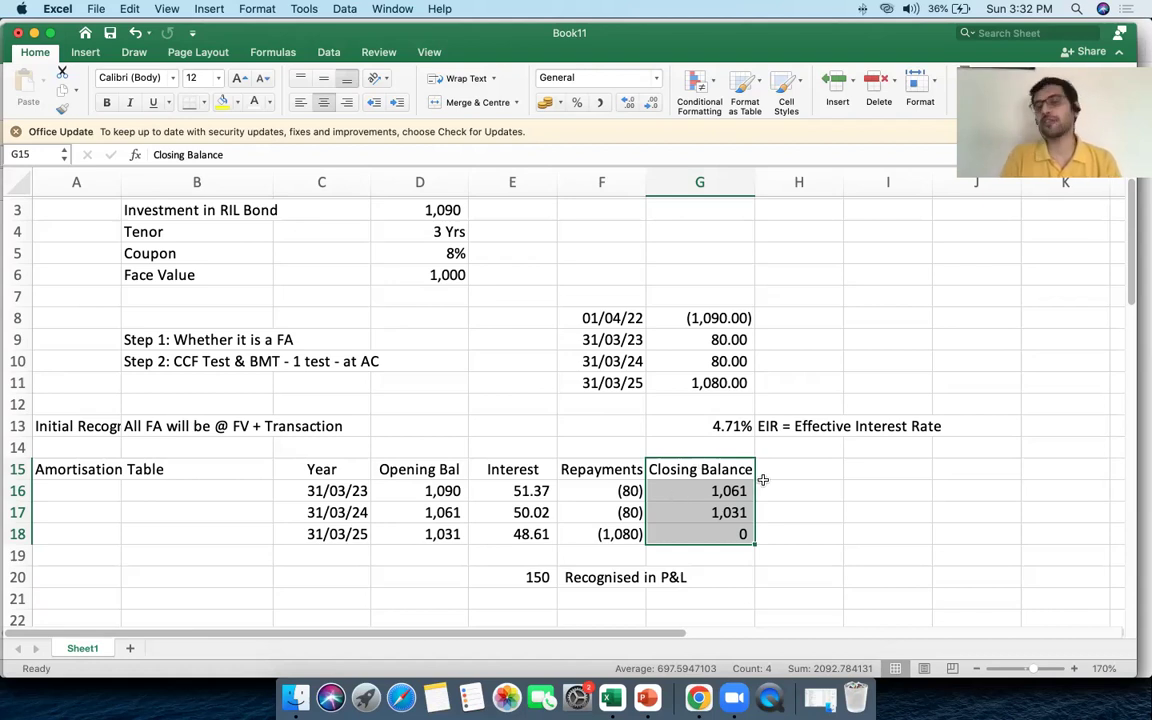
scroll(766, 477, "down", 8)
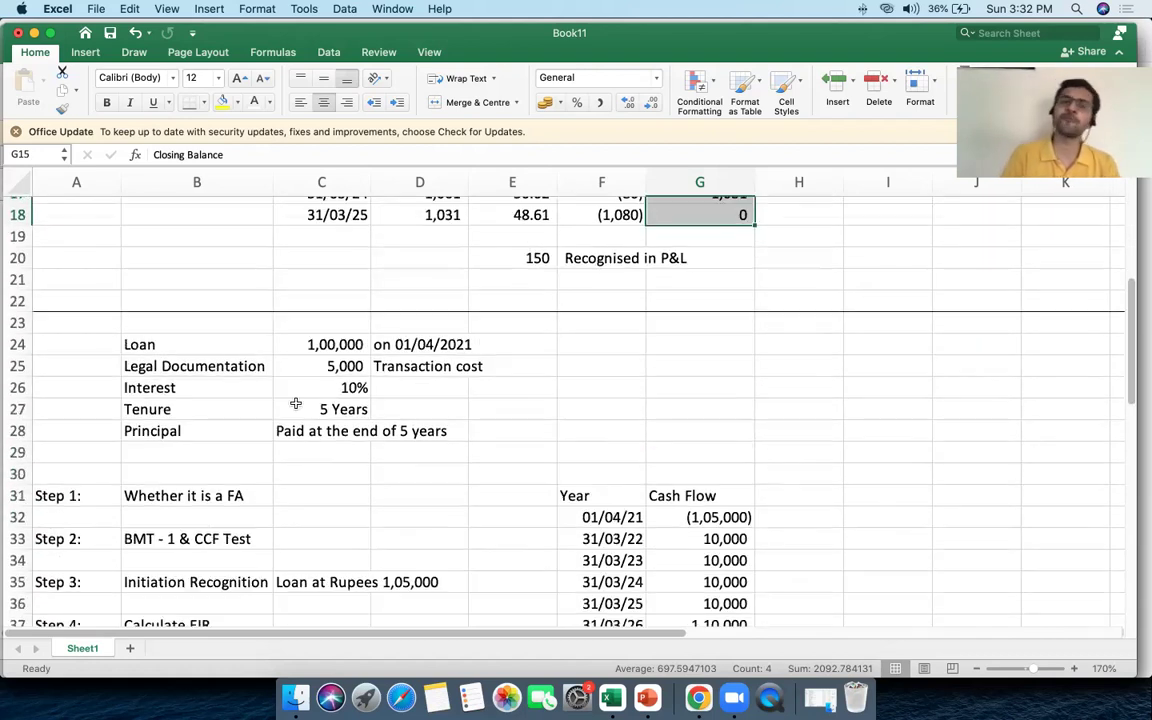
scroll(617, 491, "down", 3)
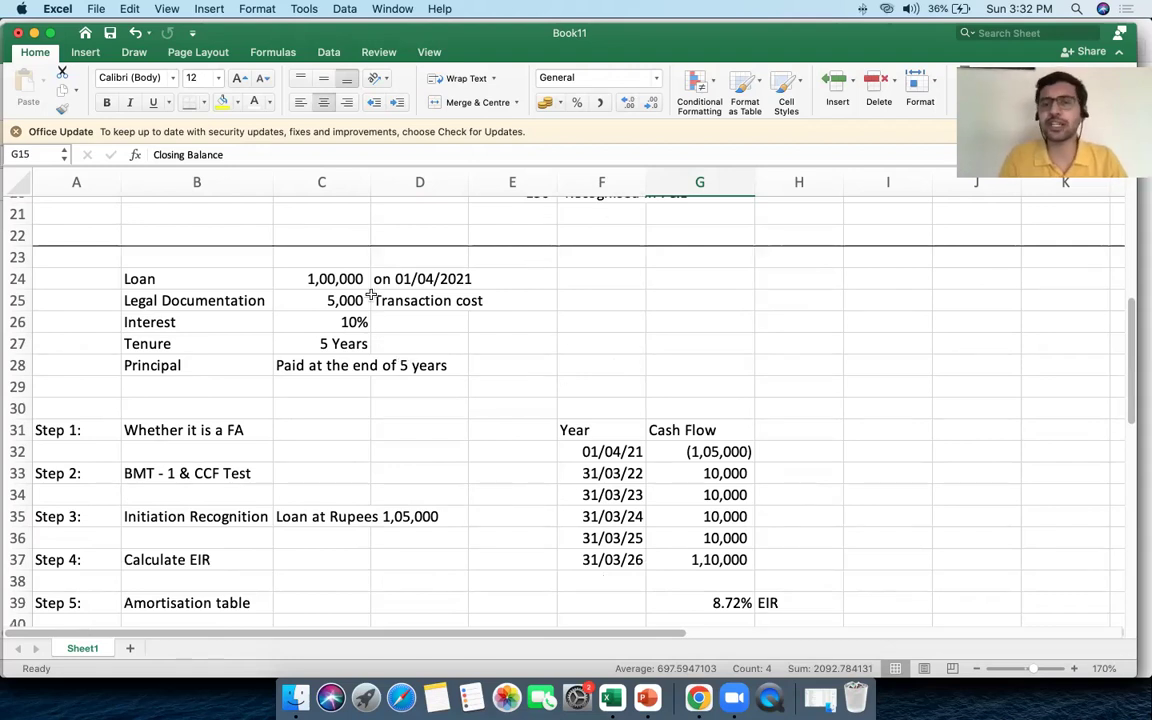
scroll(747, 390, "down", 5)
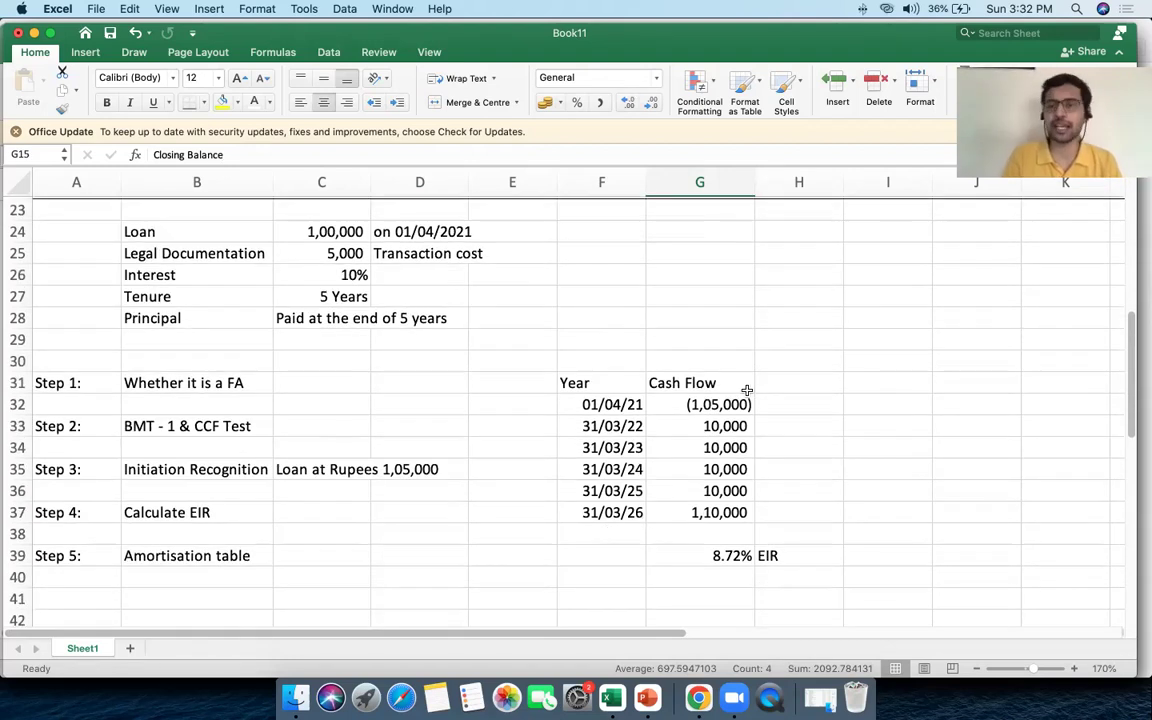
scroll(656, 430, "down", 6)
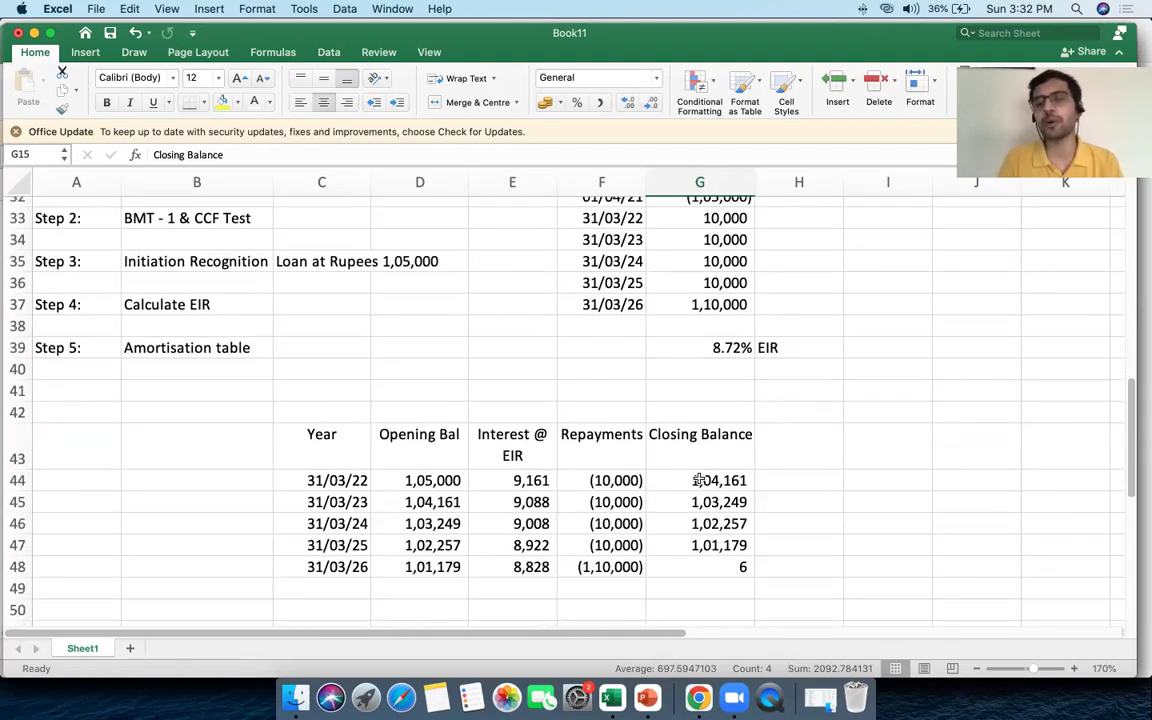
left_click_drag(692, 480, 700, 567)
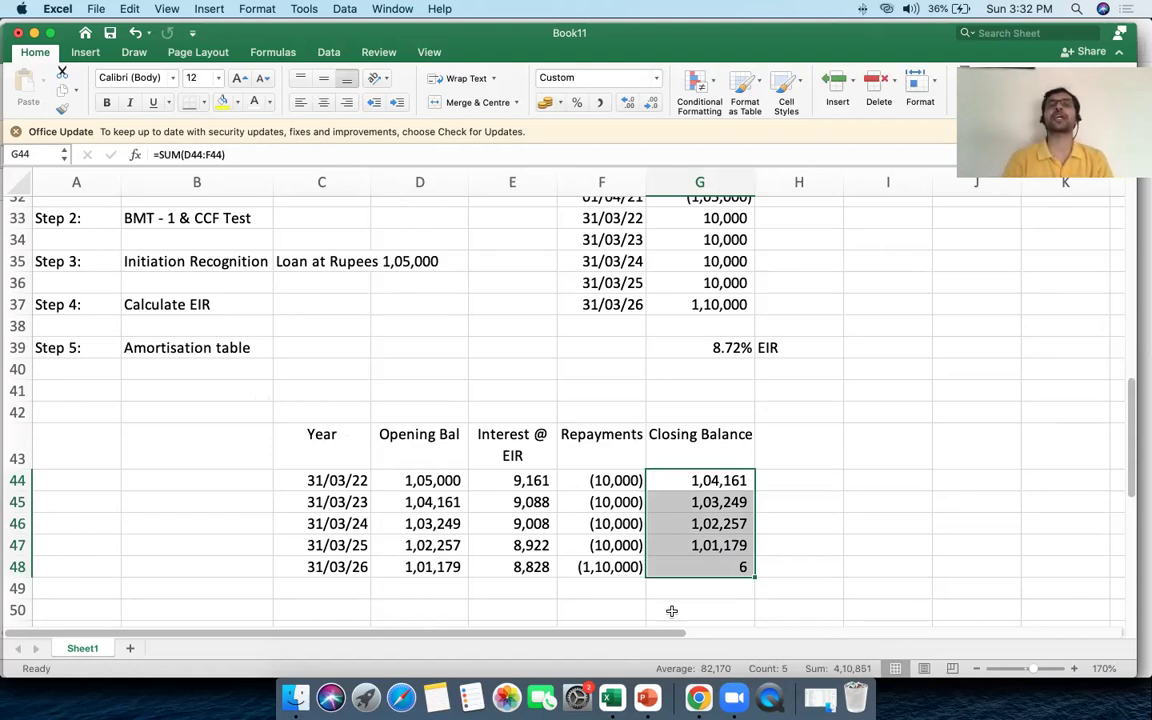
Review the Interest @ EIR, Closing Balance and Repayments columns of the loan's amortisation table.
left_click(509, 445)
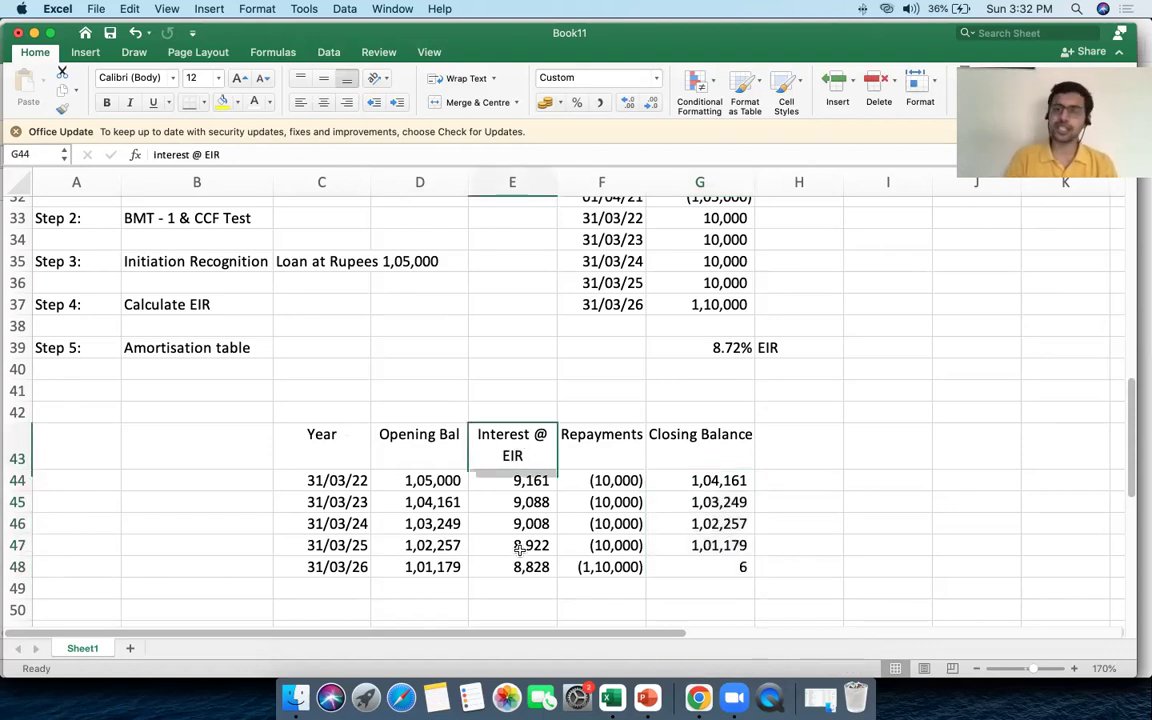
left_click_drag(519, 548, 524, 566)
left_click_drag(716, 449, 716, 576)
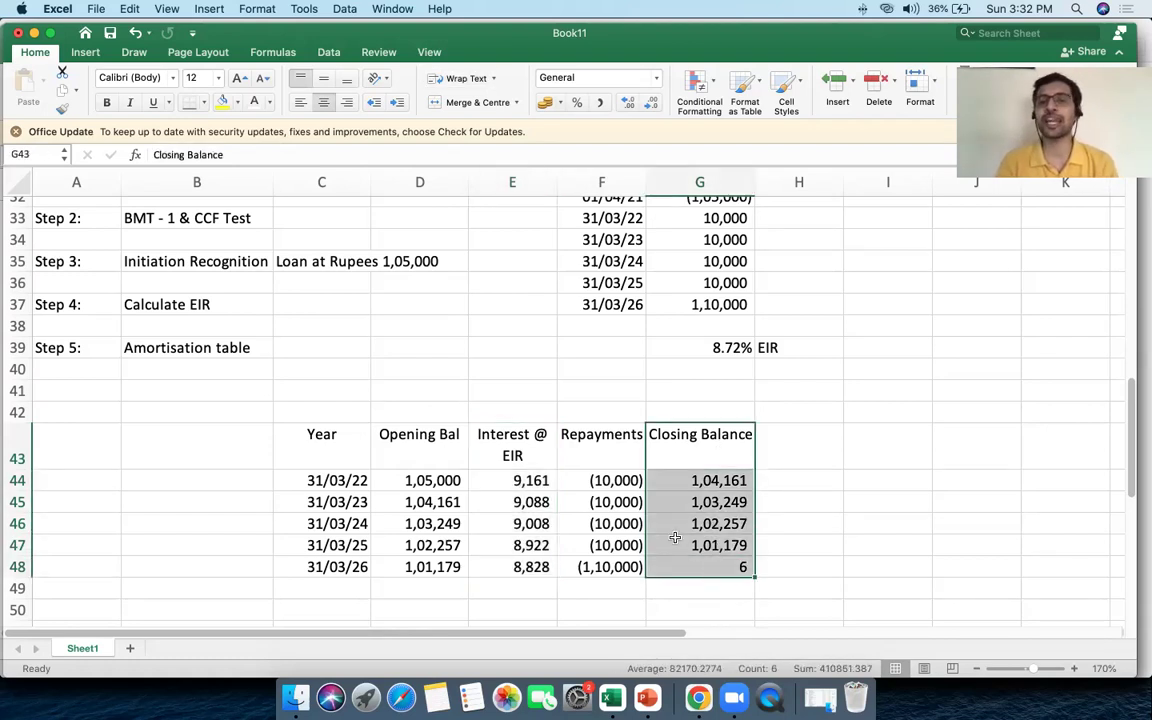
left_click_drag(594, 450, 610, 570)
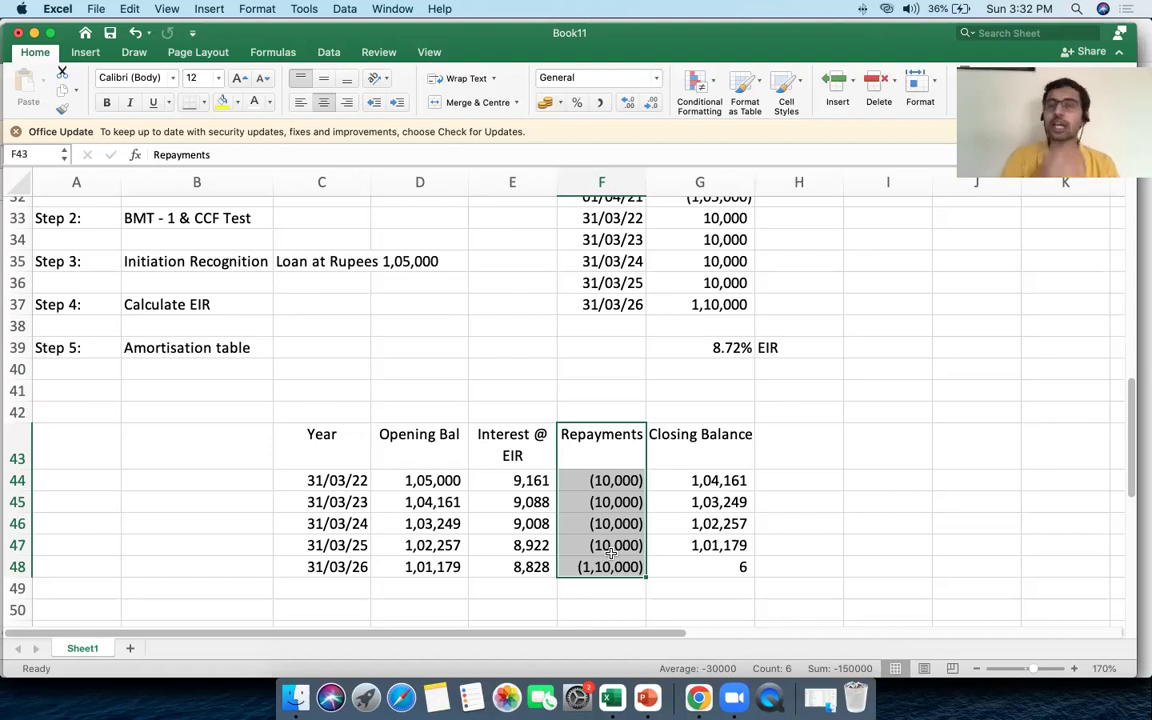
Total the loan's Interest @ EIR column in E50 with =SUM(E44:E48) and check the range the formula covers.
scroll(611, 553, "down", 2)
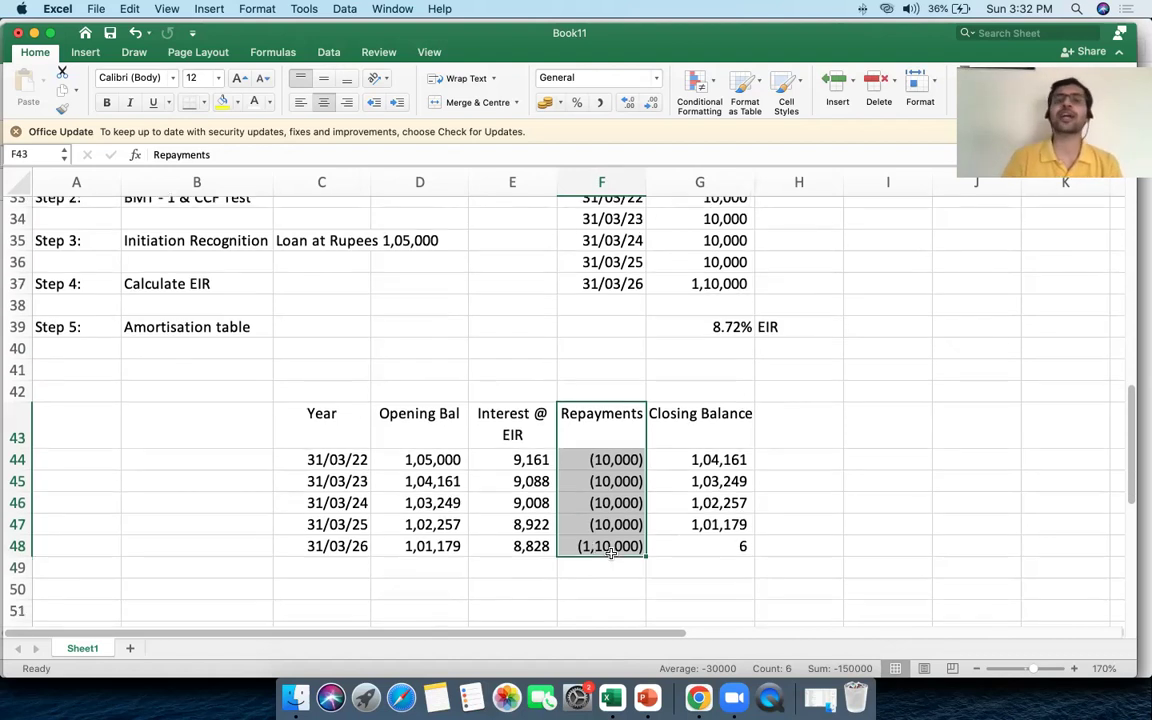
left_click(508, 548)
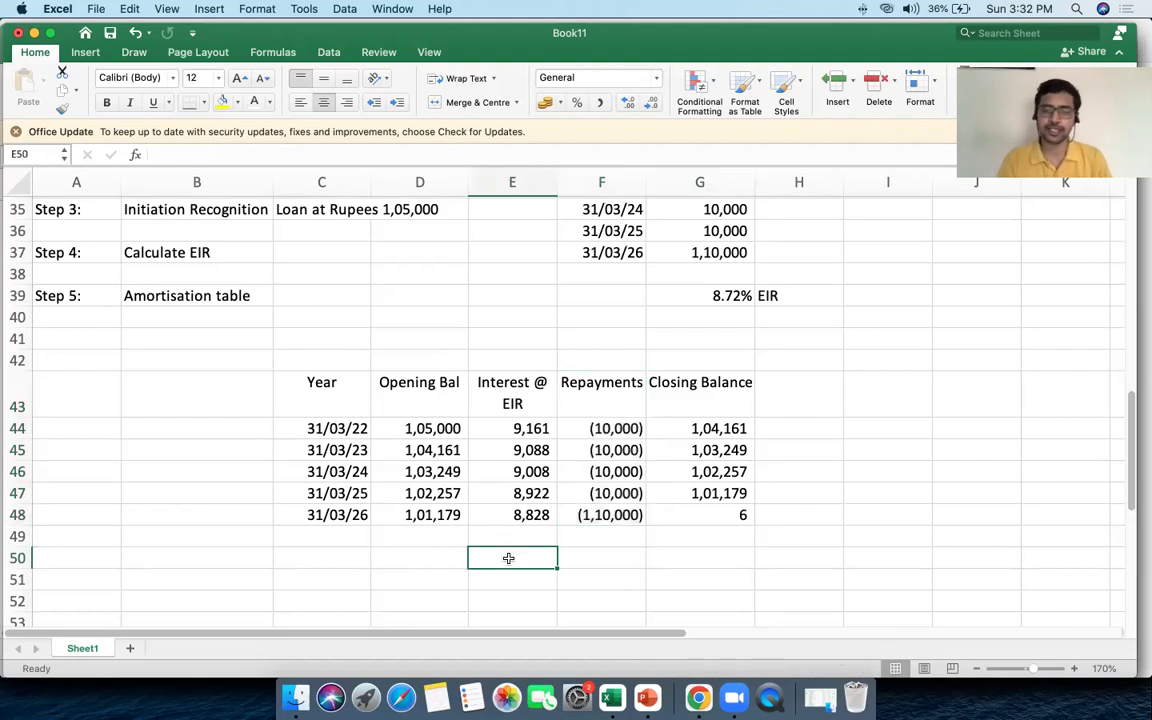
type("=sum(")
left_click_drag(512, 512, 494, 426)
key("Return")
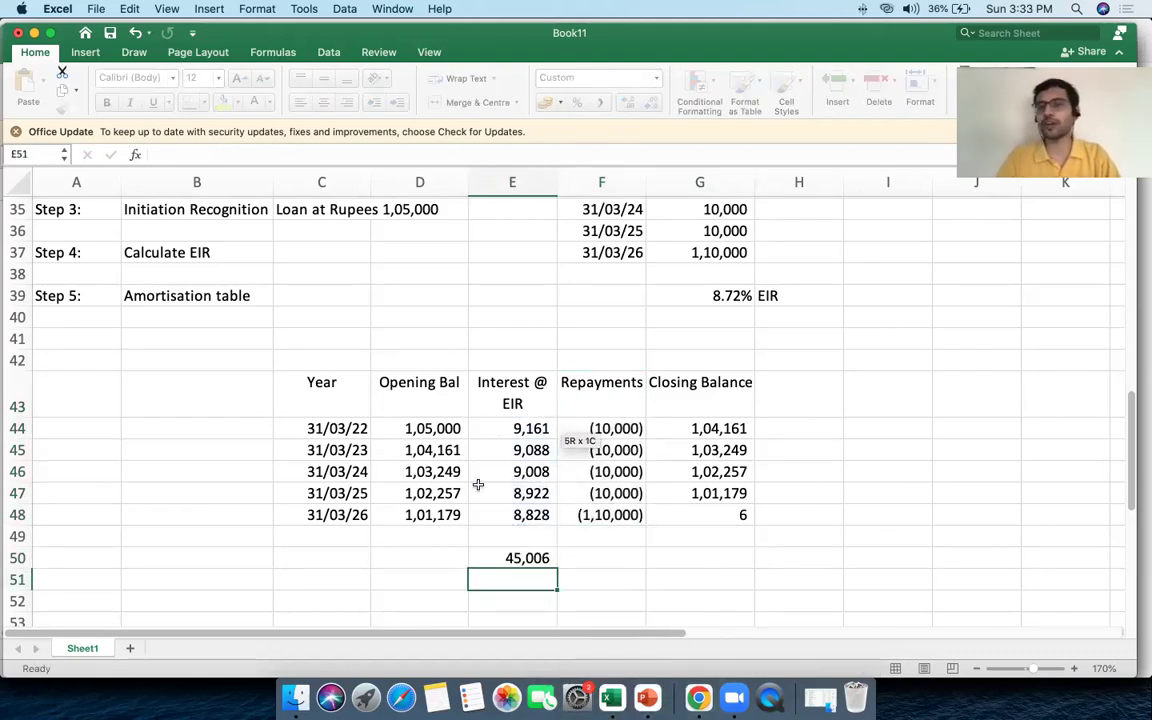
left_click(515, 557)
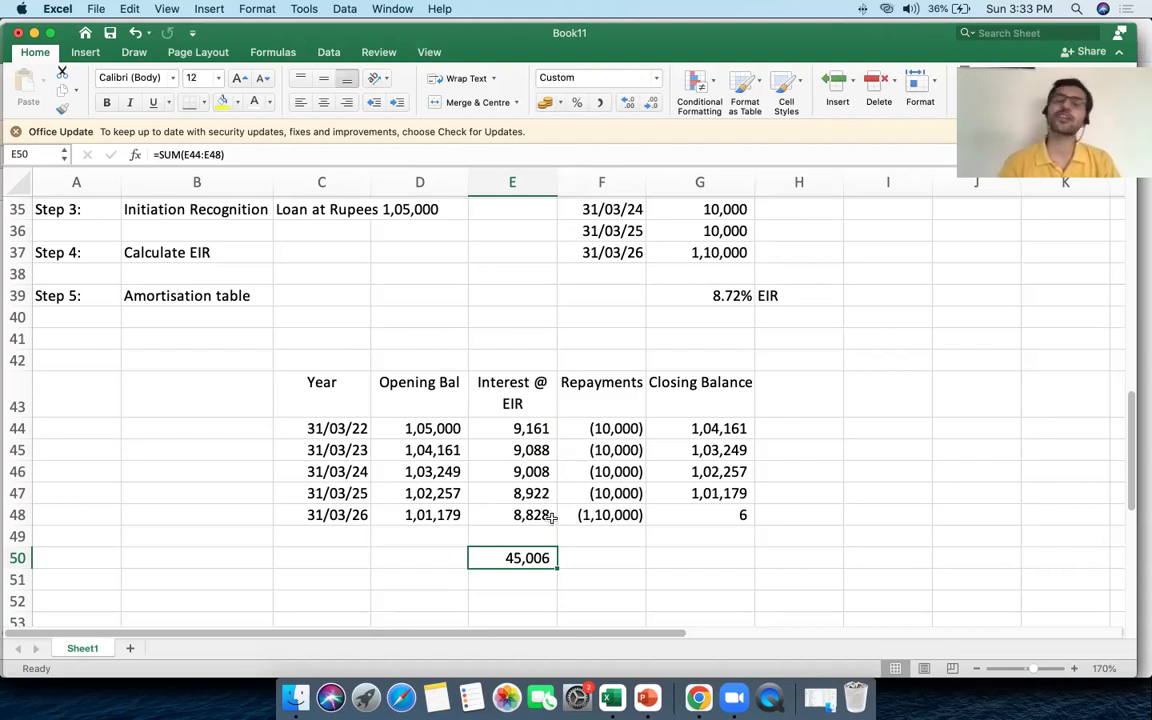
key("XF86MonBrightnessDown")
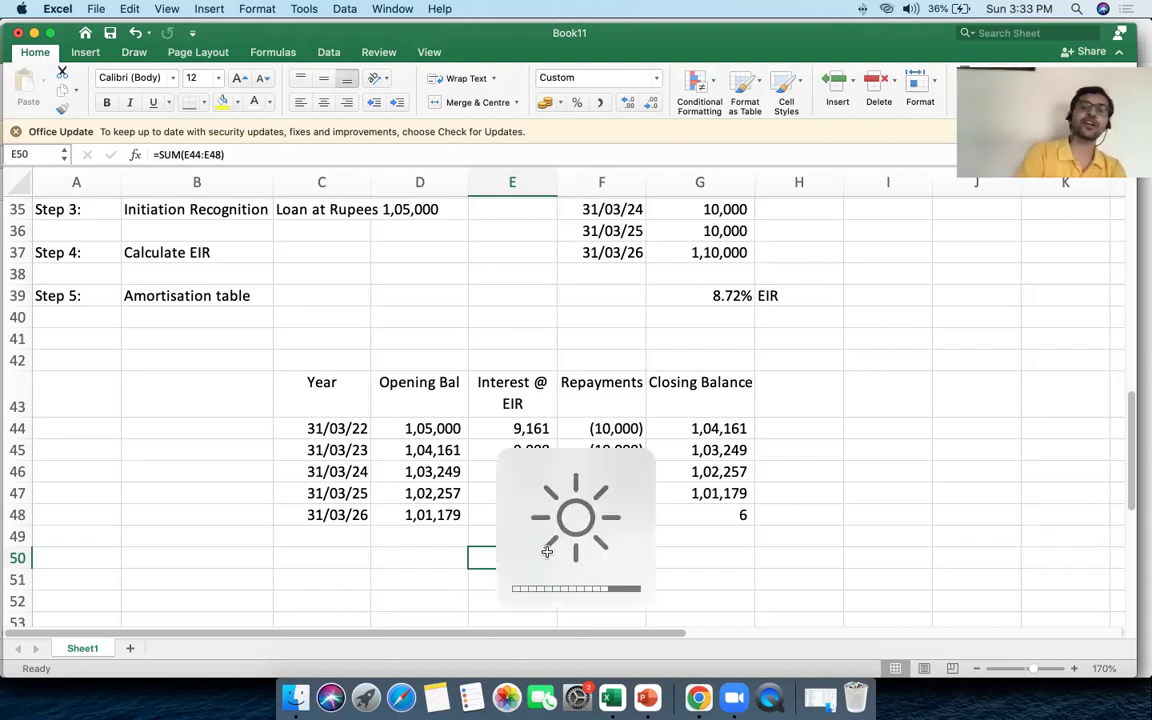
double_click(547, 555)
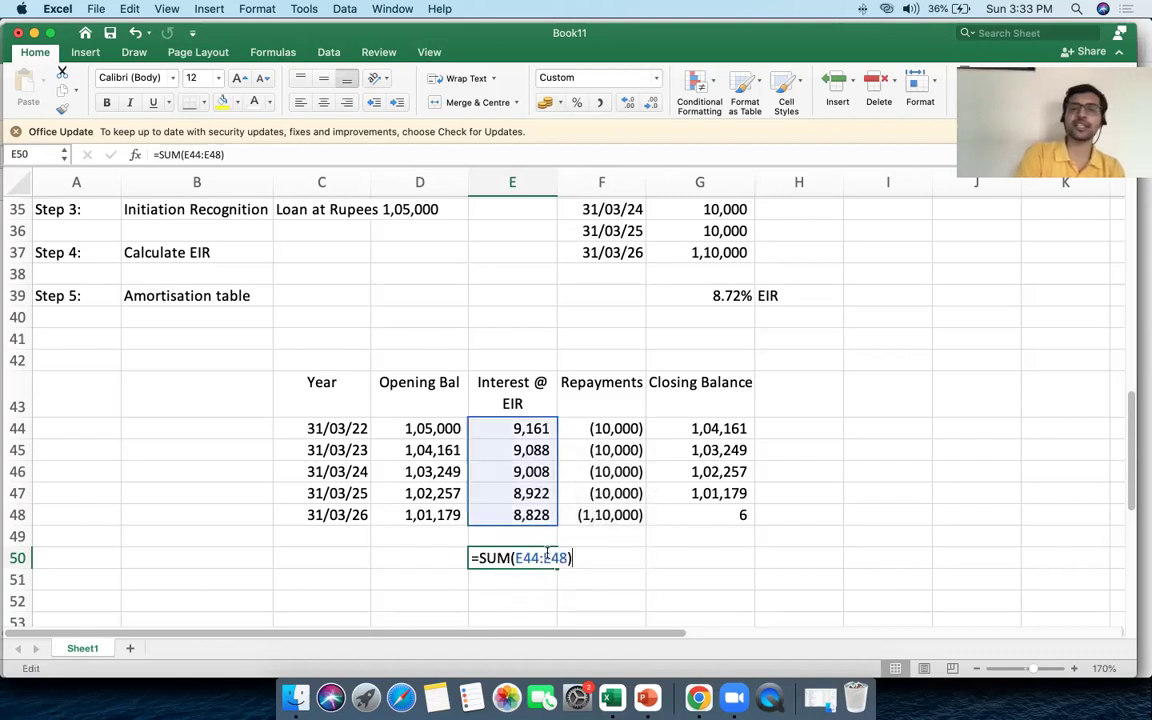
key("Escape")
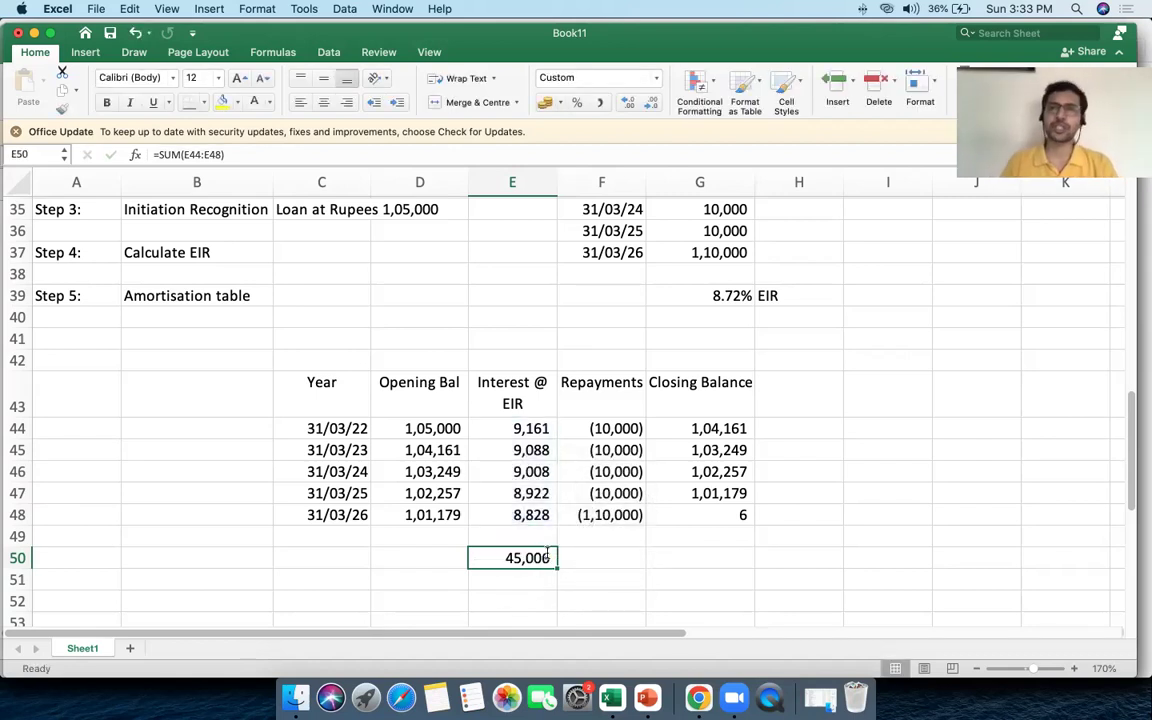
Examine the loan's total interest in E50 against the final closing balance in G48, the EIR in G39 and the first year's interest in E44.
scroll(547, 555, "up", 5)
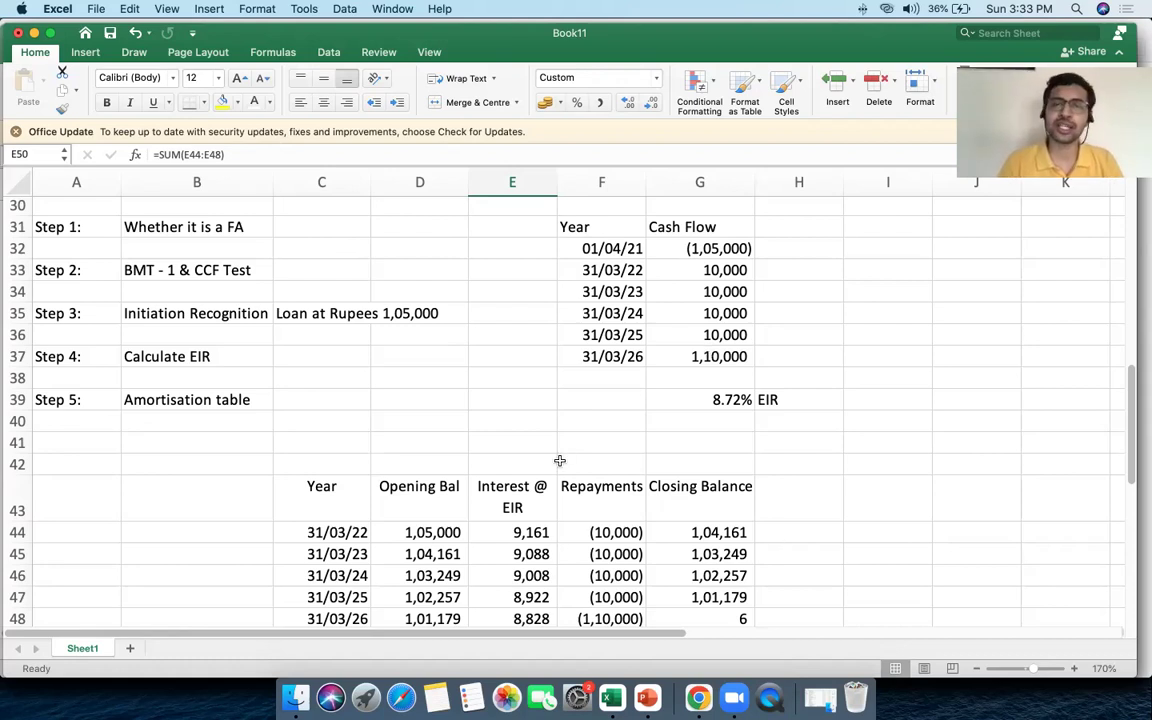
scroll(540, 500, "down", 3)
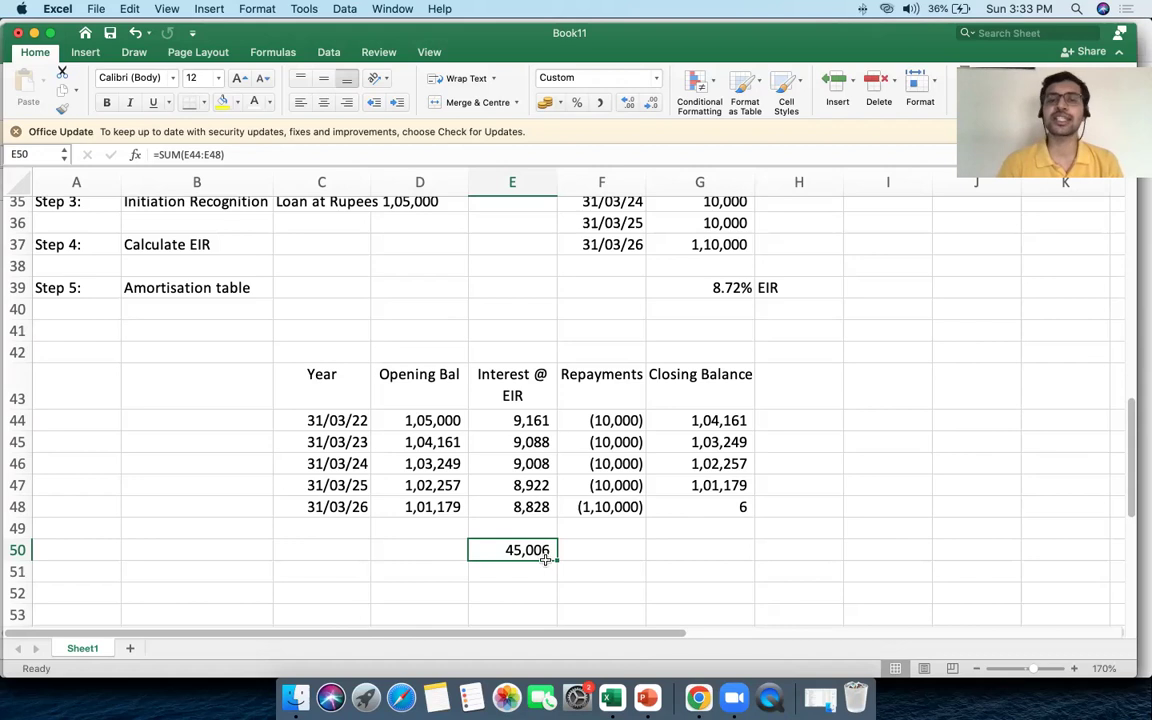
left_click(735, 507)
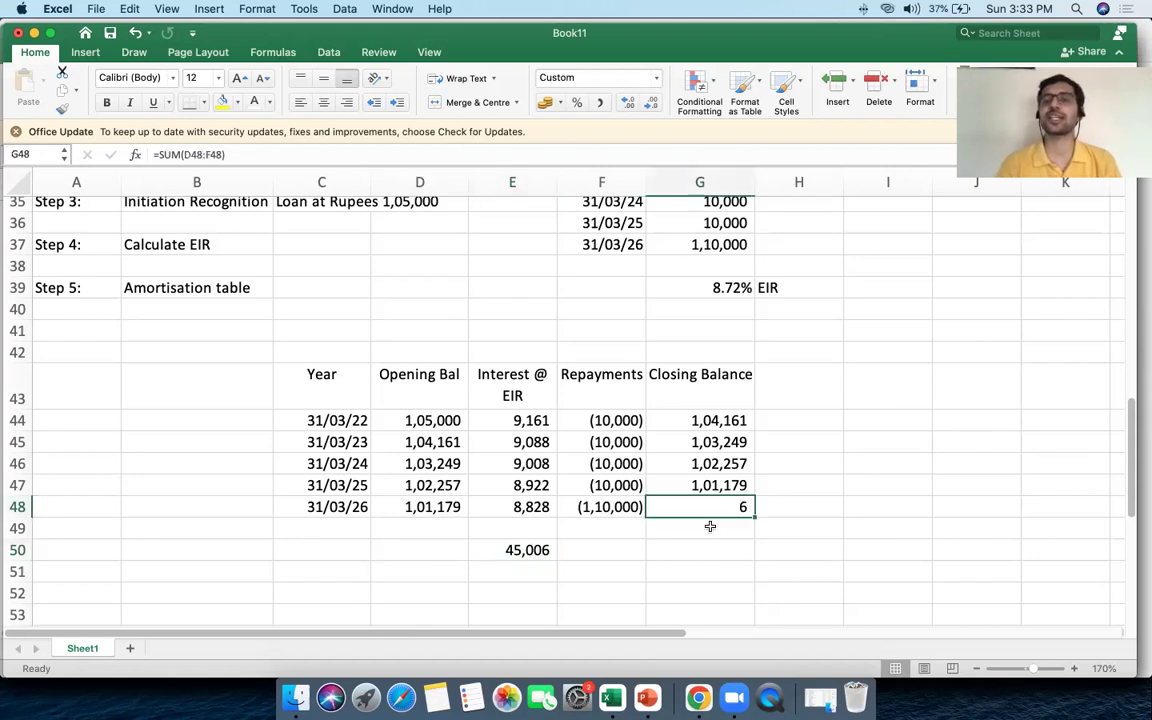
left_click(505, 550)
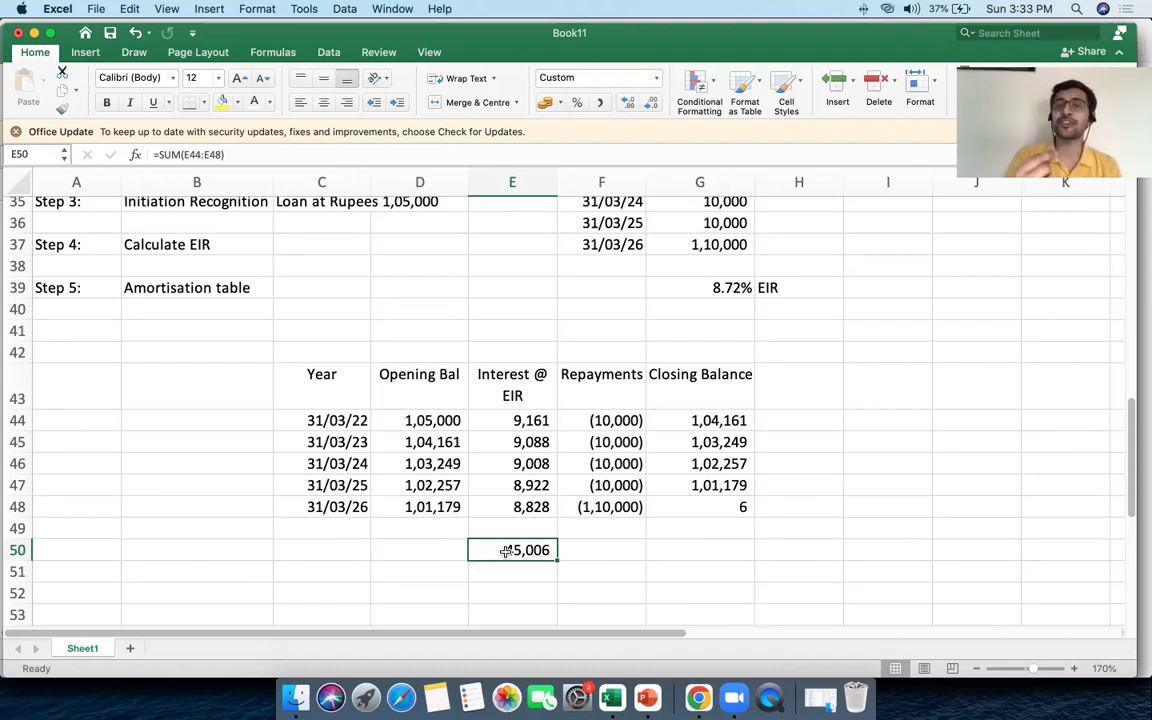
scroll(507, 551, "up", 1)
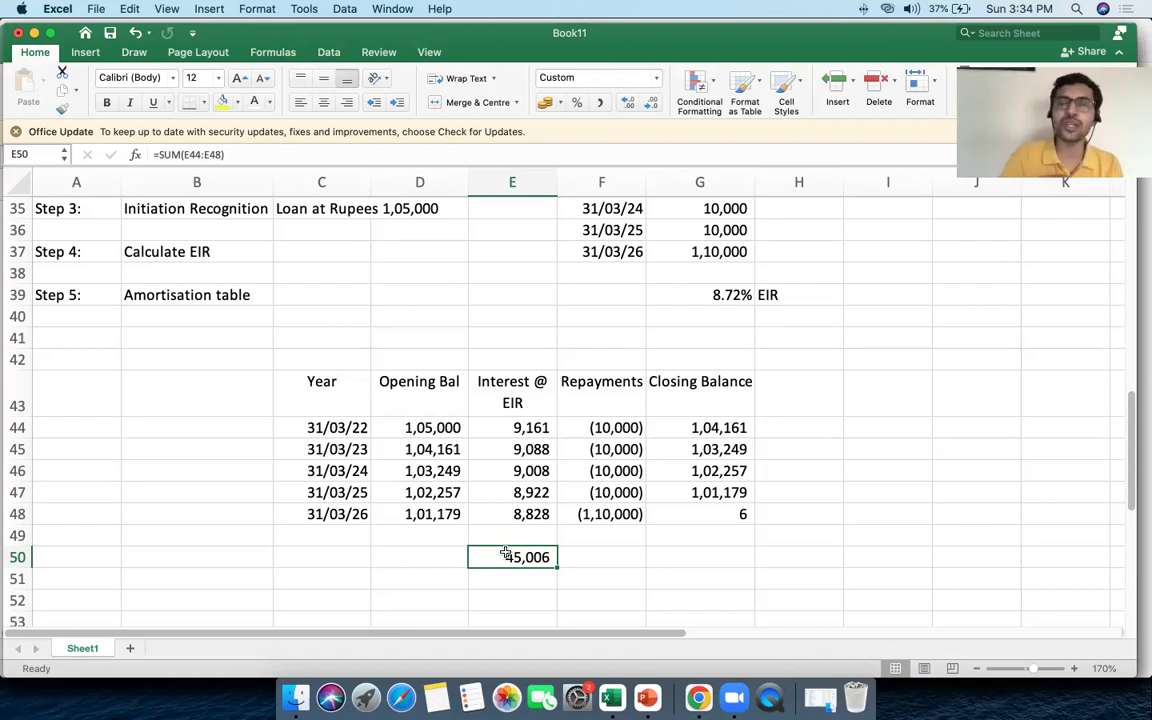
scroll(506, 554, "up", 2)
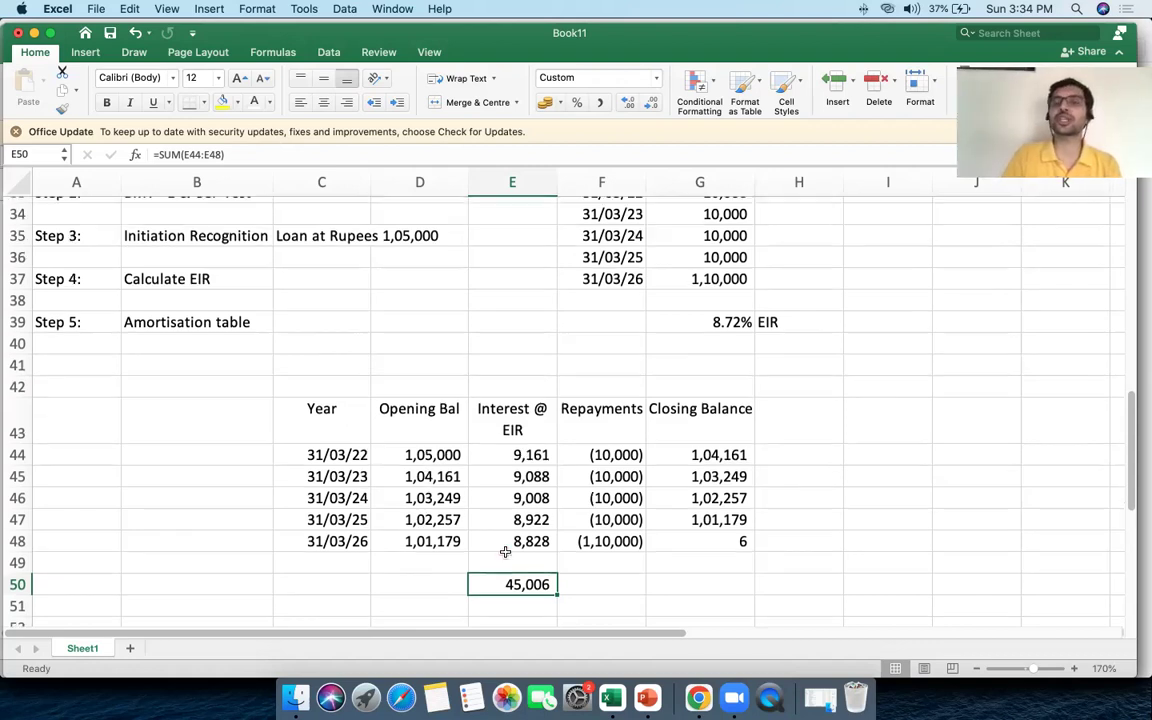
left_click(697, 347)
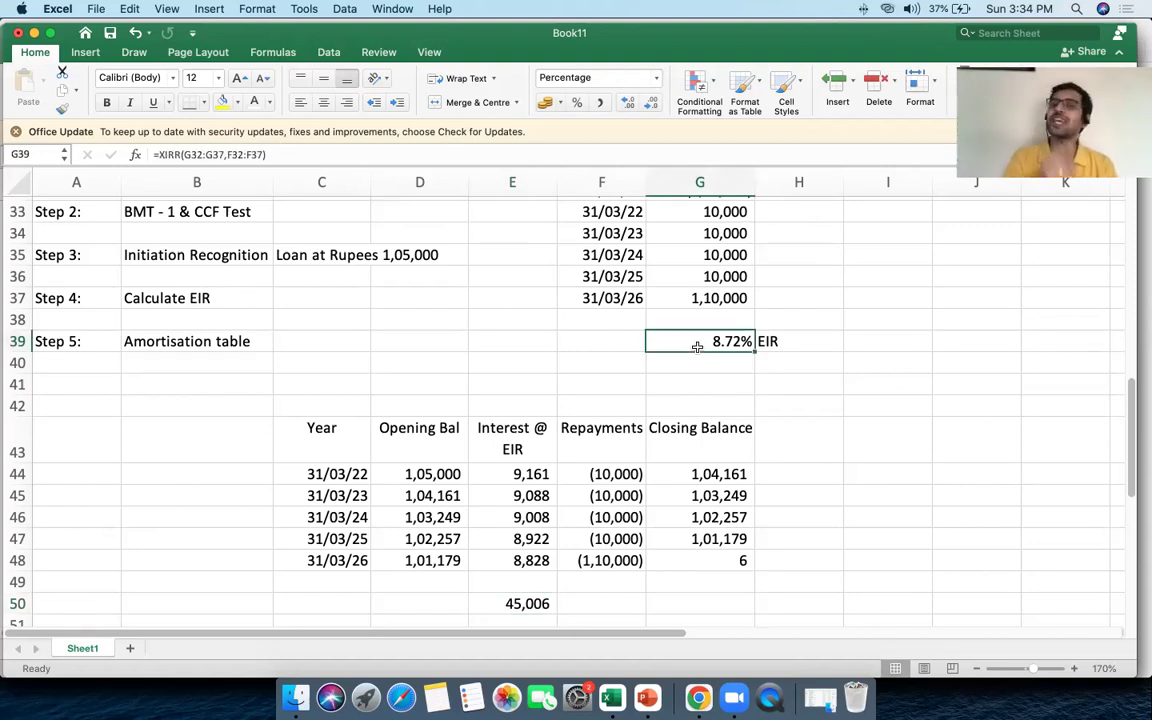
left_click(527, 607)
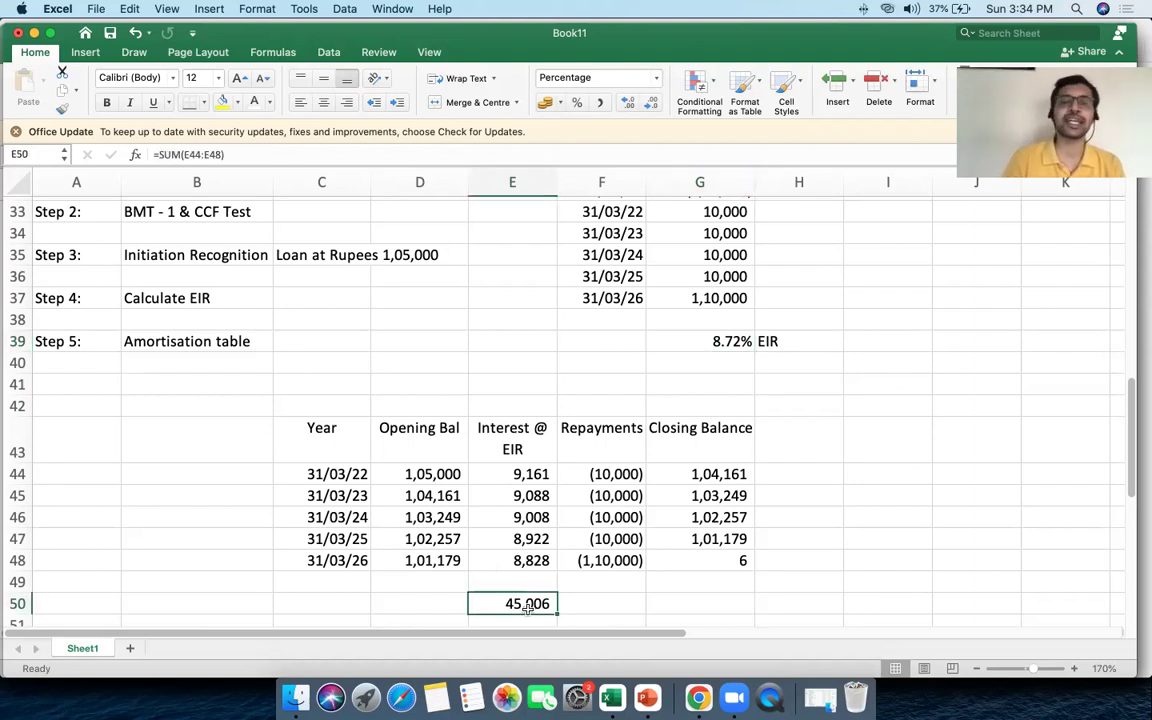
left_click(495, 473)
scroll(495, 472, "down", 1)
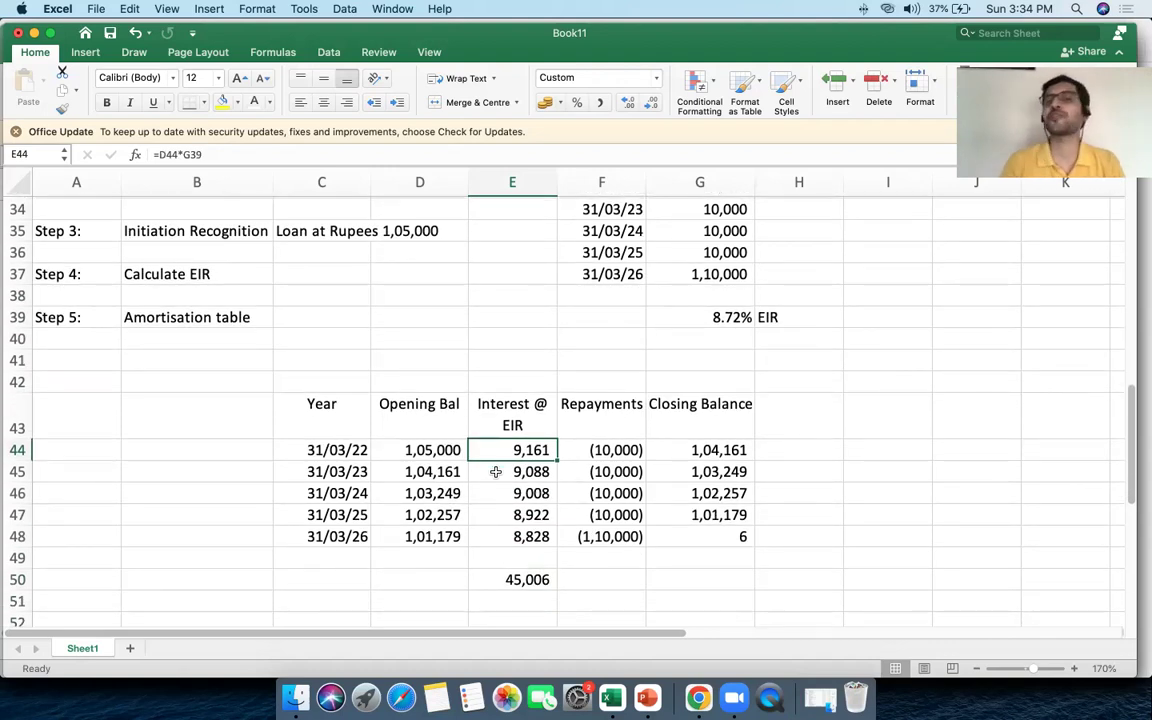
Review the RIL bond example's investment amount, coupon rate and dated cash flows against its effective interest rate in G13.
scroll(495, 472, "up", 10)
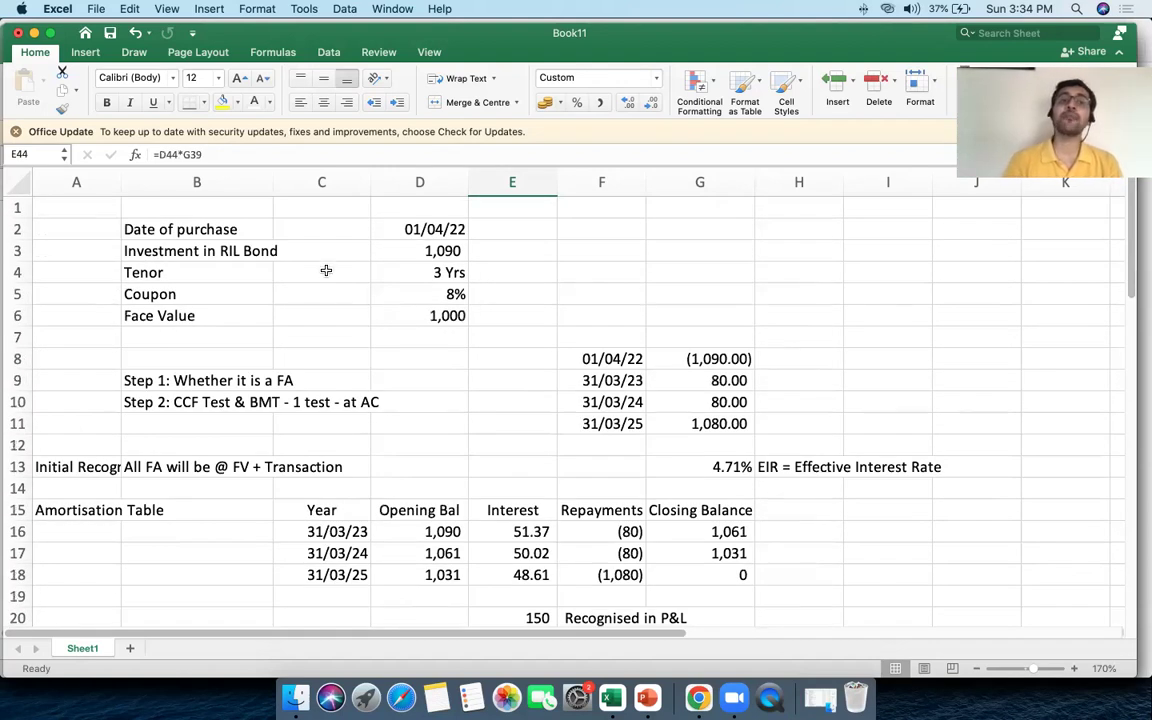
left_click(262, 250)
left_click(386, 250)
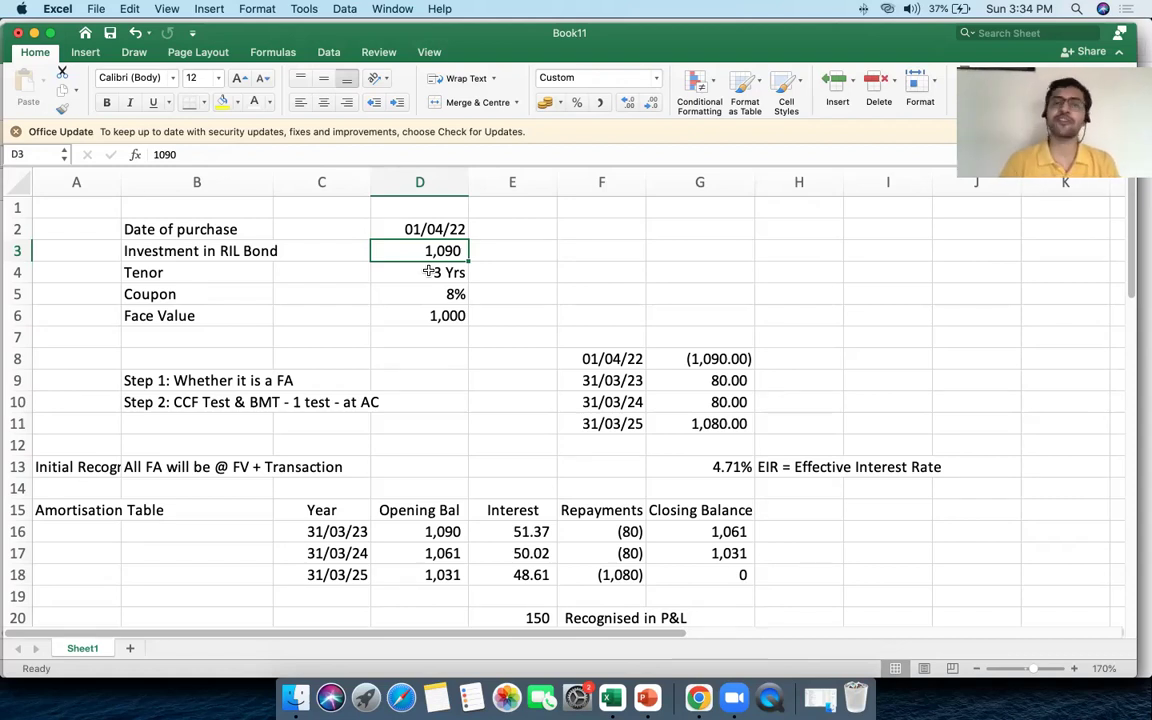
left_click(612, 408)
left_click(688, 466)
left_click_drag(381, 291, 568, 293)
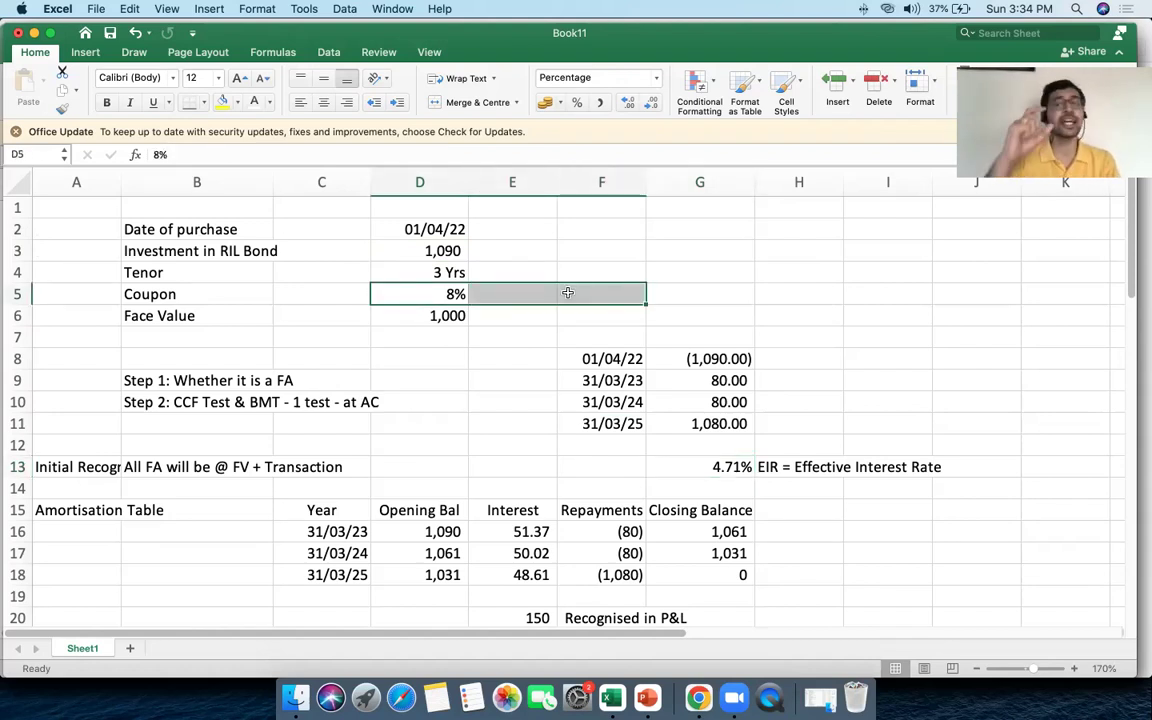
left_click(436, 247)
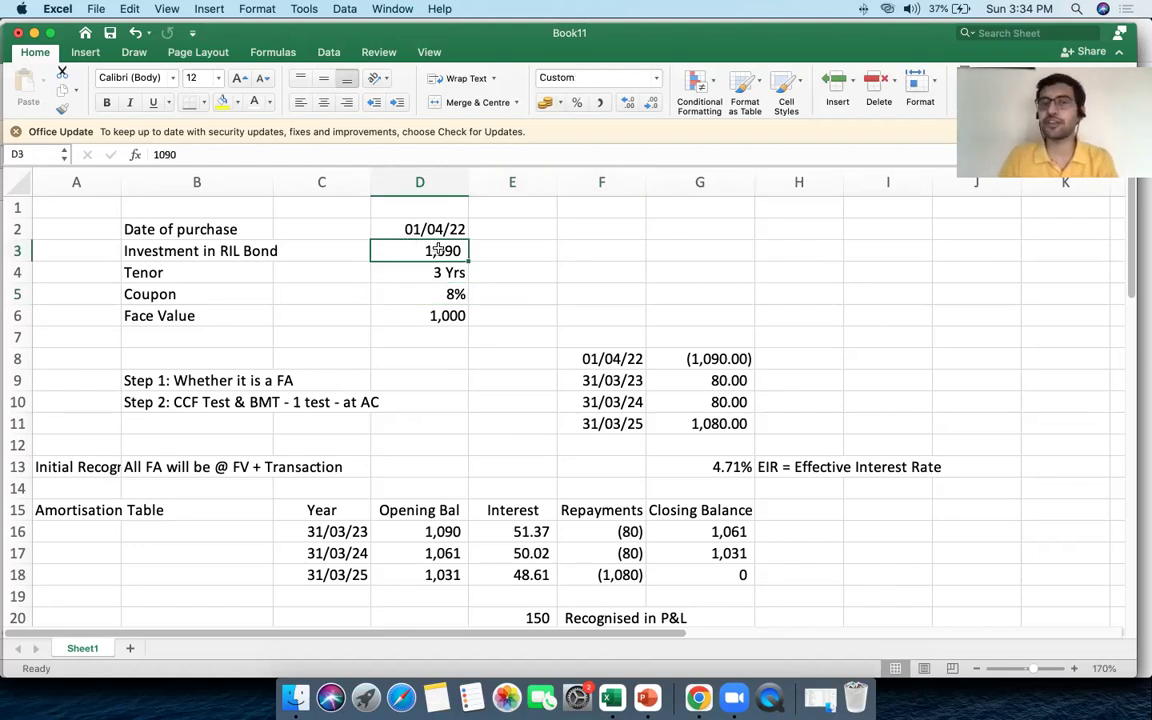
left_click(447, 294)
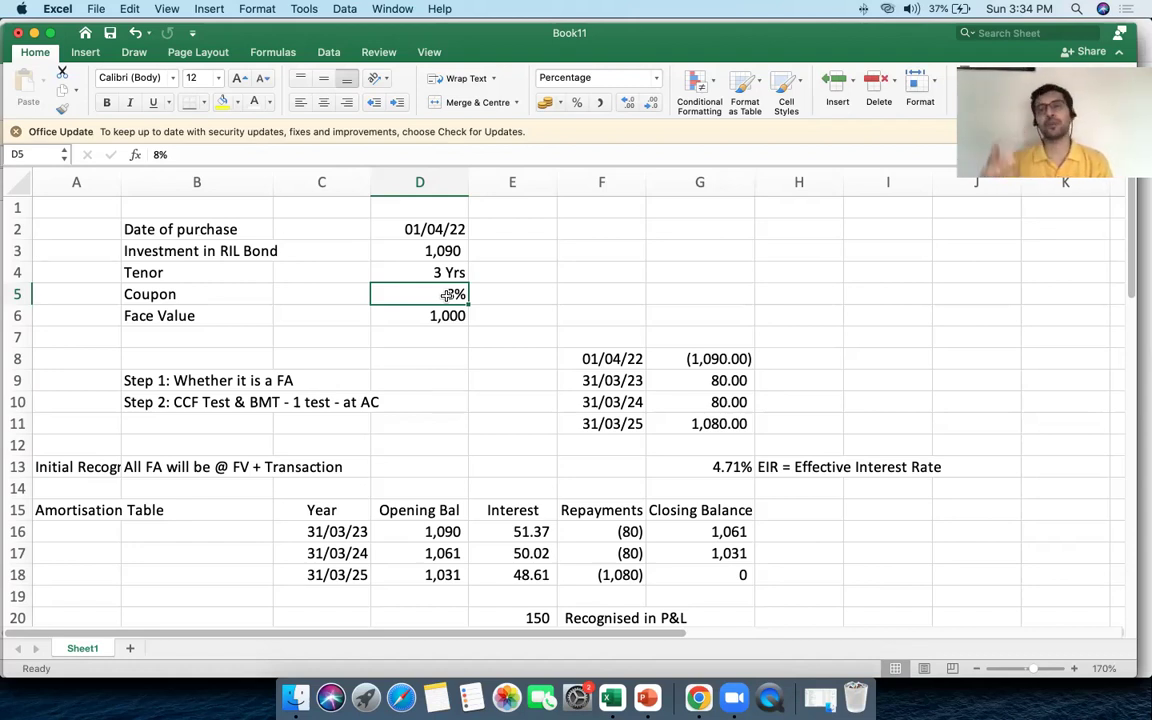
left_click(712, 471)
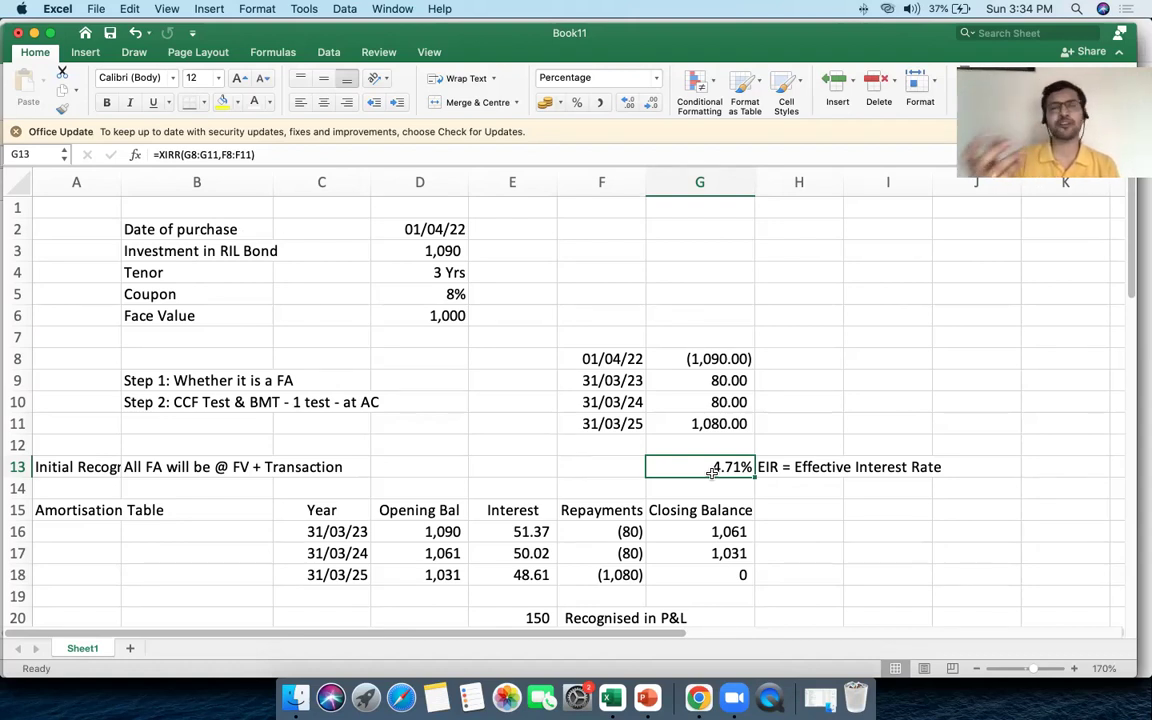
Examine the bond's amortisation table in C15:G18, comparing the first year's opening balance, EIR interest and repayment in row 16.
scroll(712, 473, "down", 3)
left_click_drag(300, 441, 702, 524)
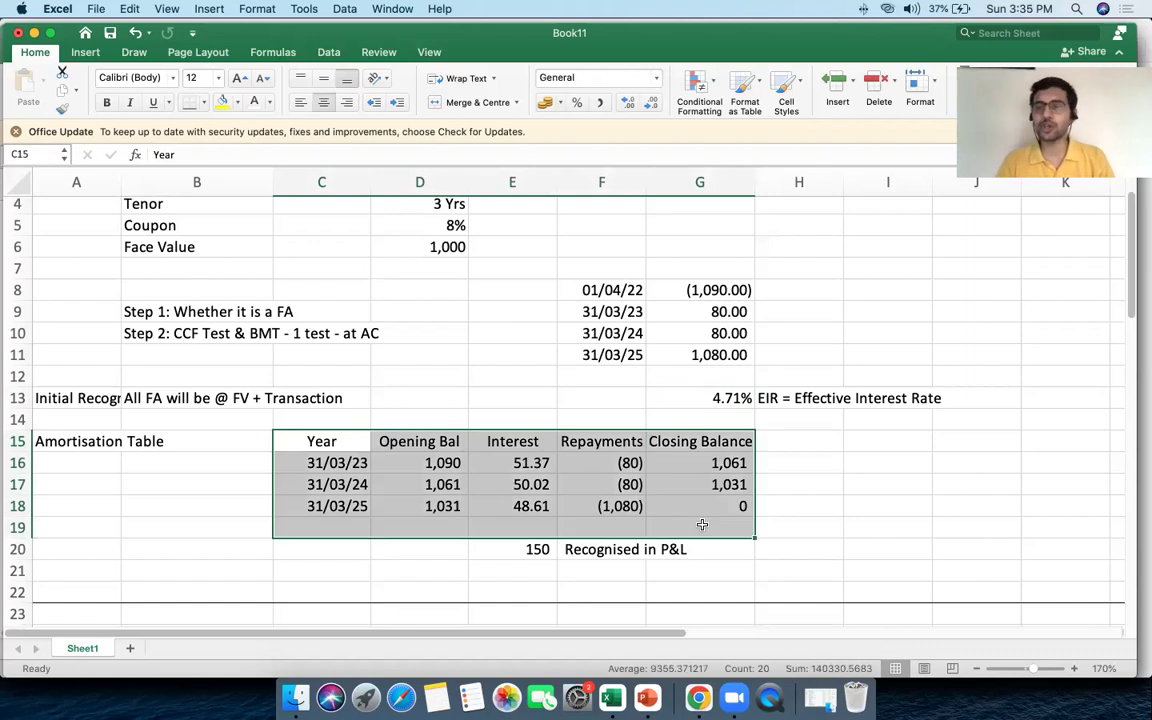
left_click(505, 446)
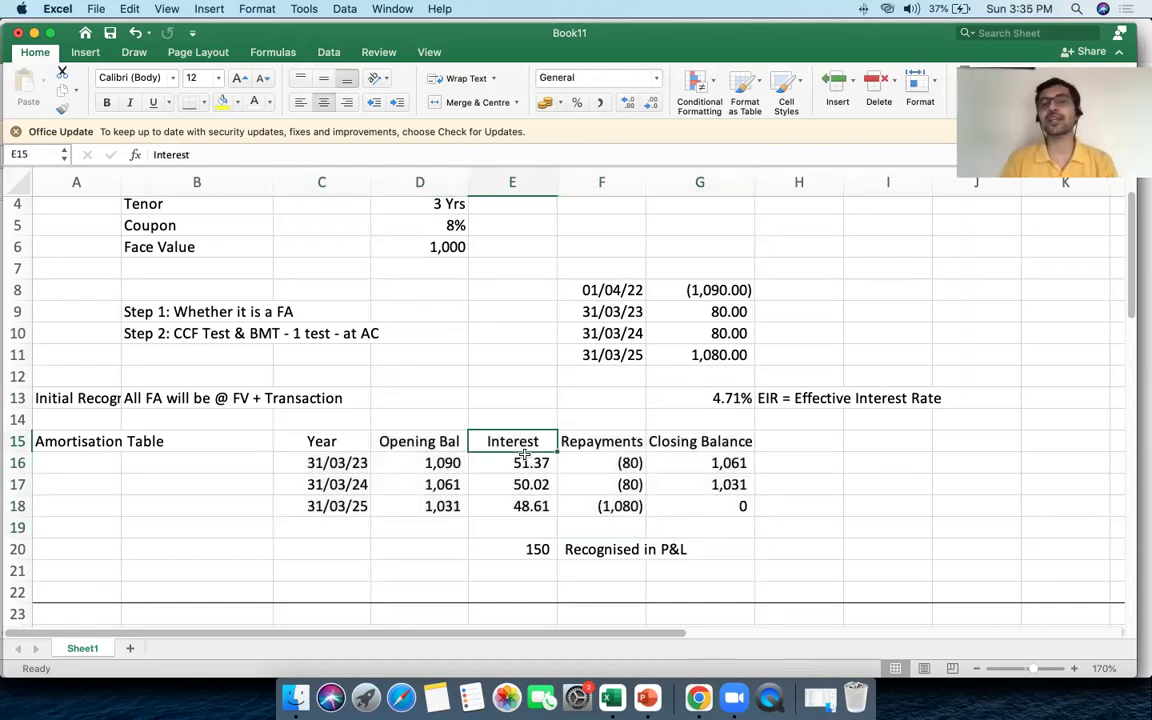
left_click(449, 460)
left_click(522, 463)
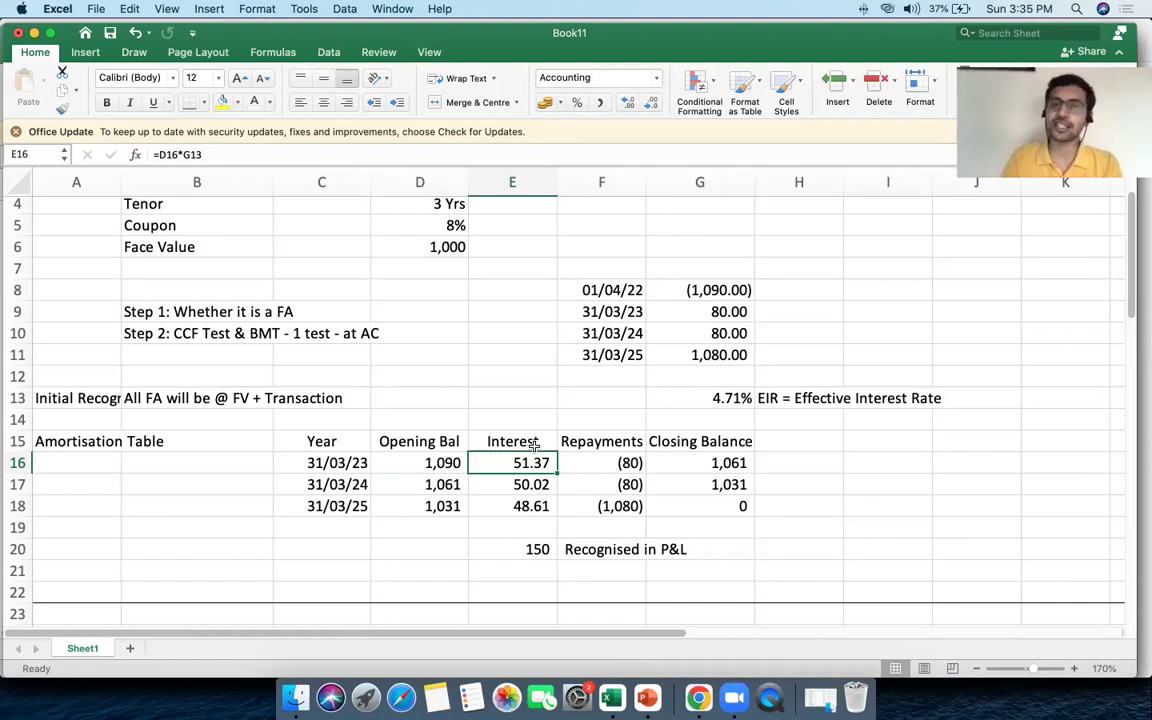
left_click(585, 463)
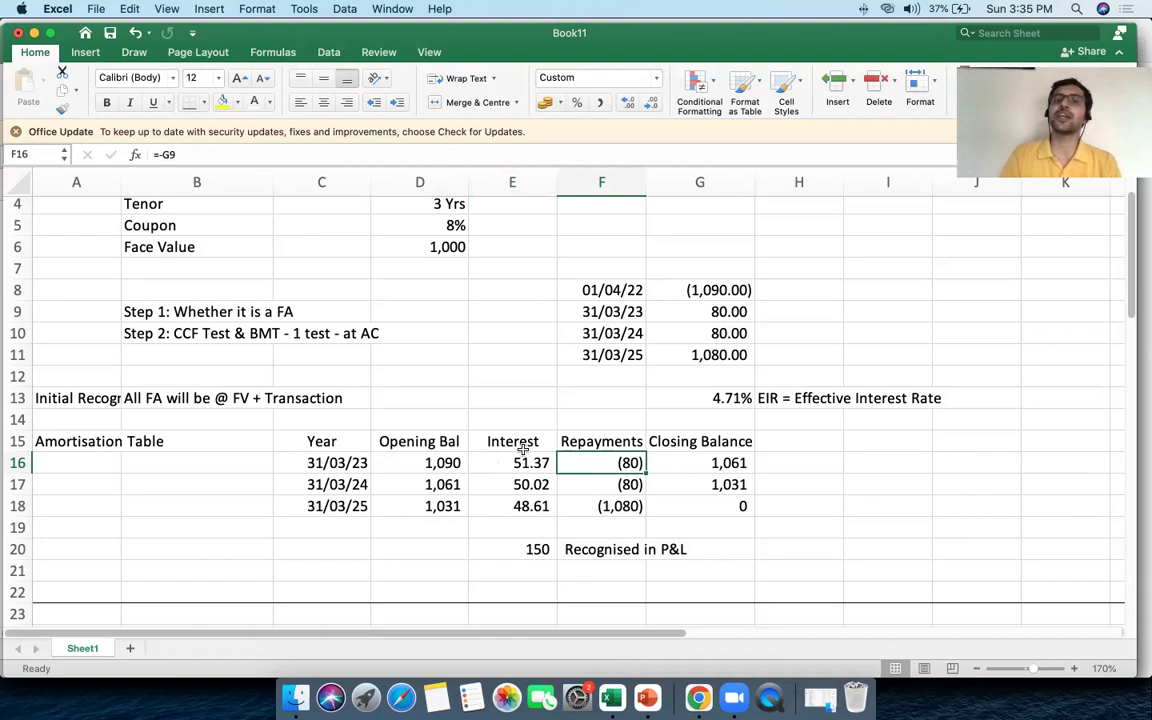
left_click(522, 447)
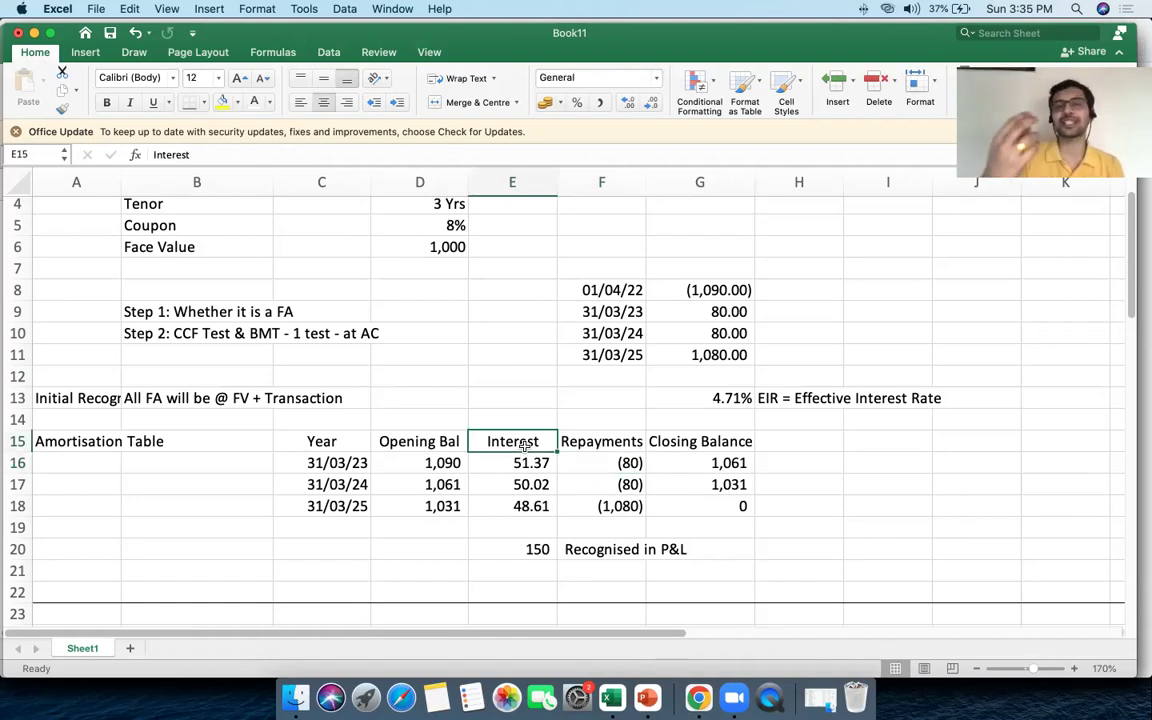
left_click(498, 460)
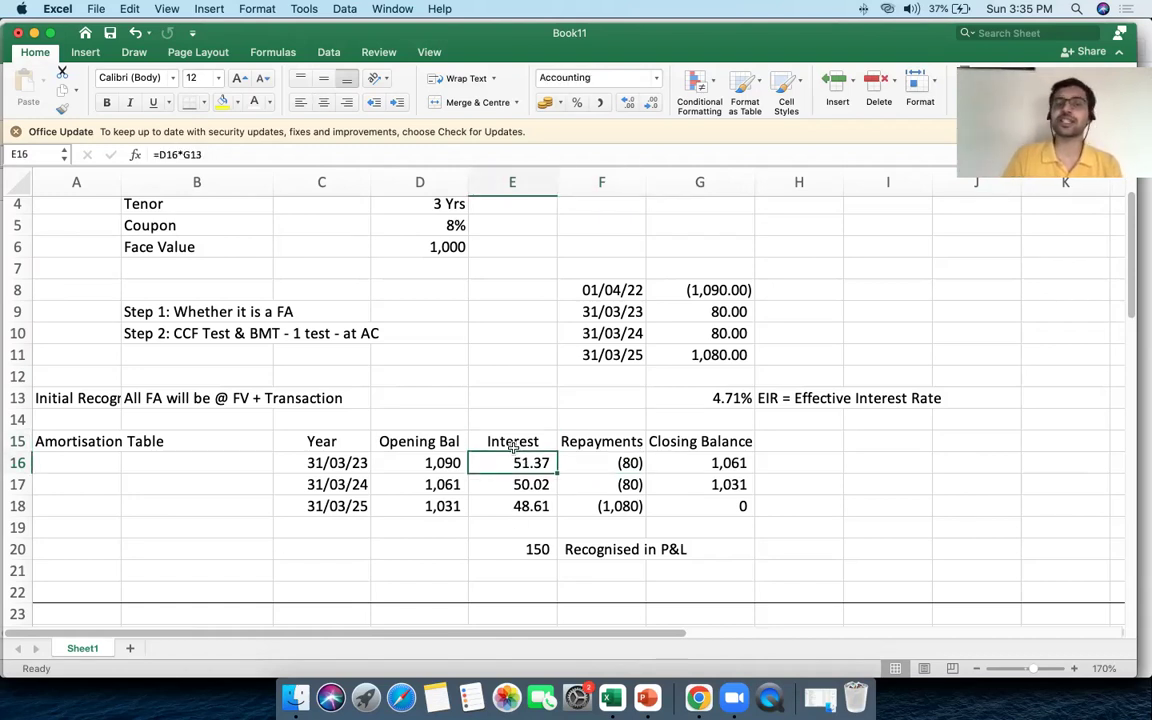
left_click(596, 466)
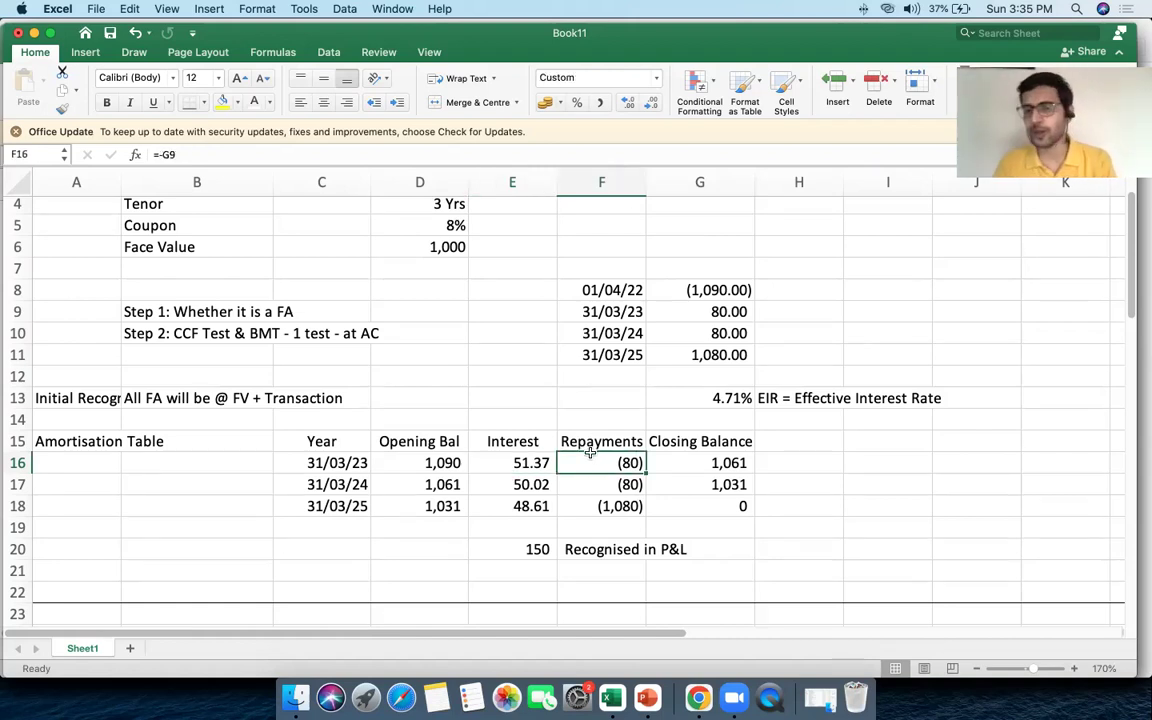
Look over the start of the loan example and revisit the RIL bond's investment amount in D3.
scroll(590, 452, "down", 10)
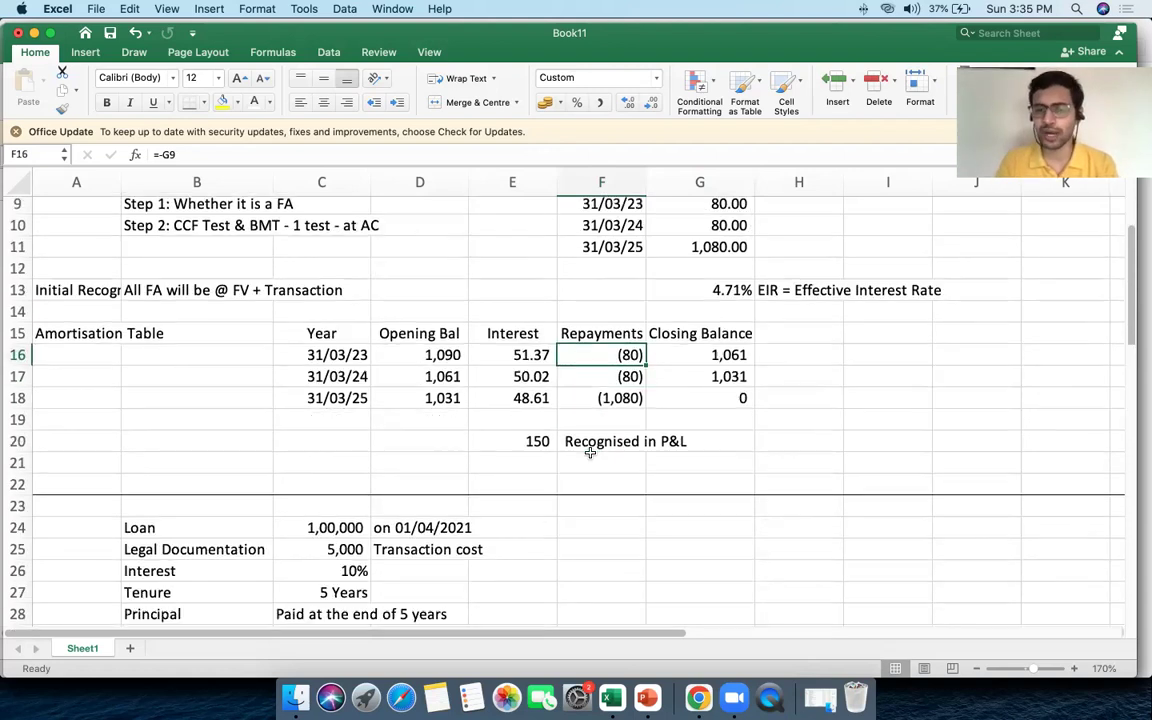
scroll(590, 452, "up", 12)
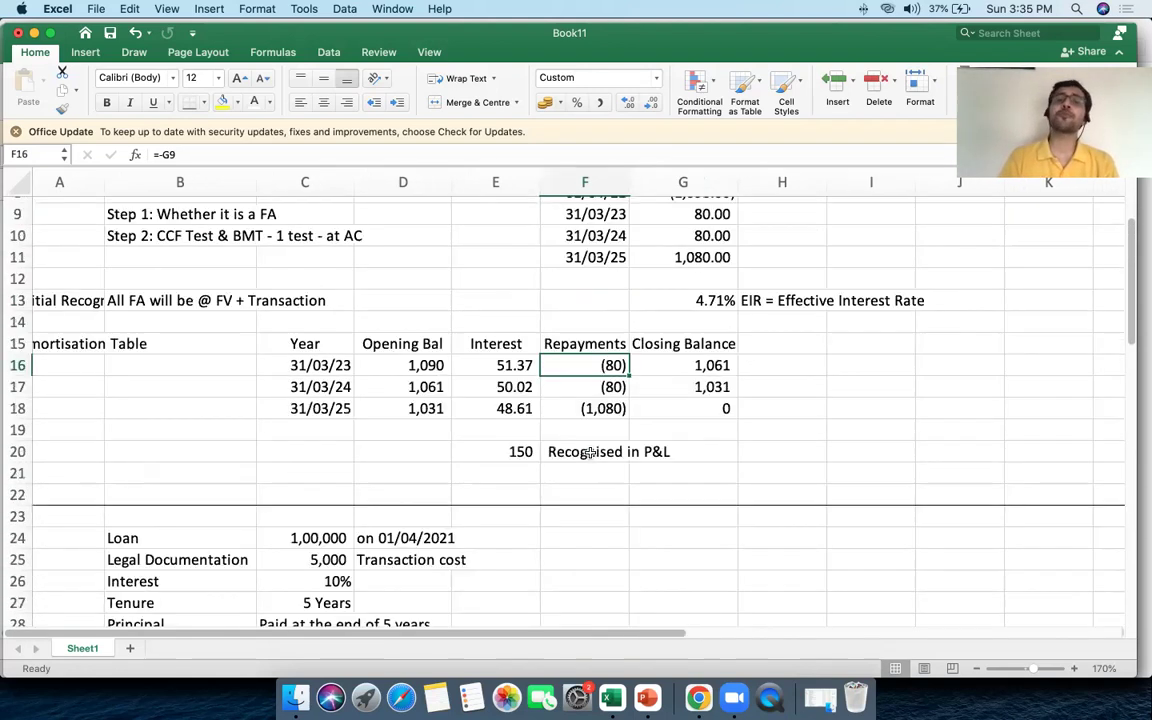
left_click_drag(396, 248, 597, 247)
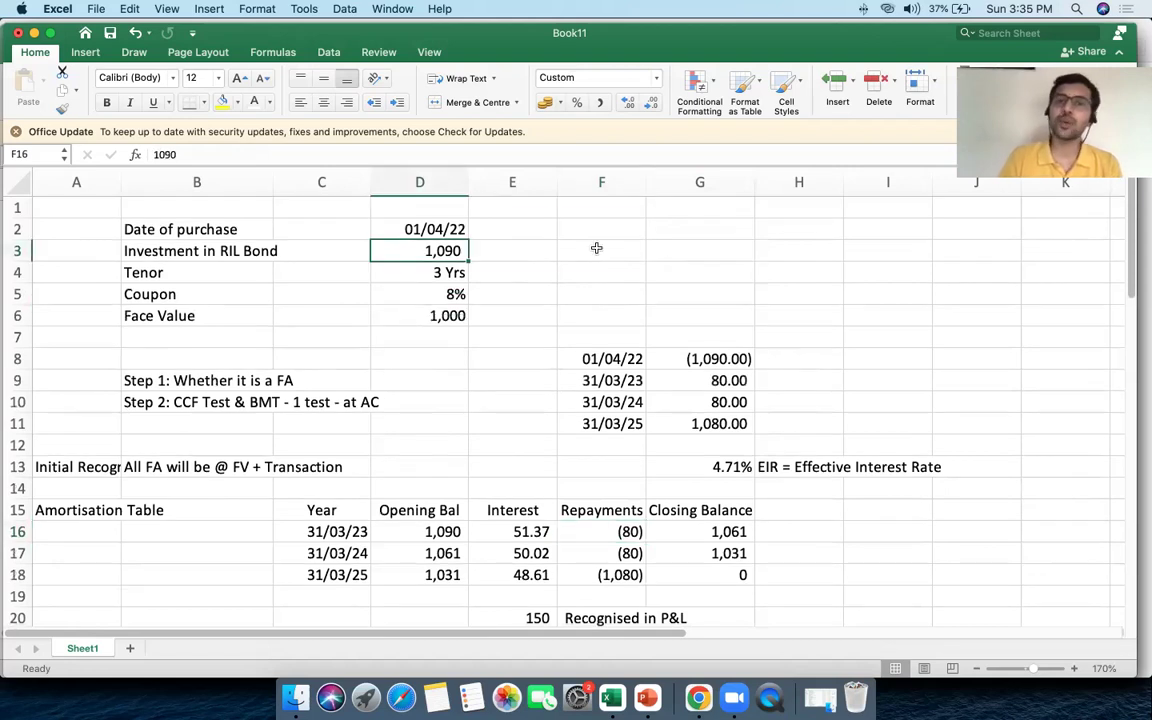
Review the RIL bond's investment amount in D3, then the loan's legal documentation cost in row 25, stated interest in C26 and EIR in G39.
left_click(364, 256)
left_click(440, 249)
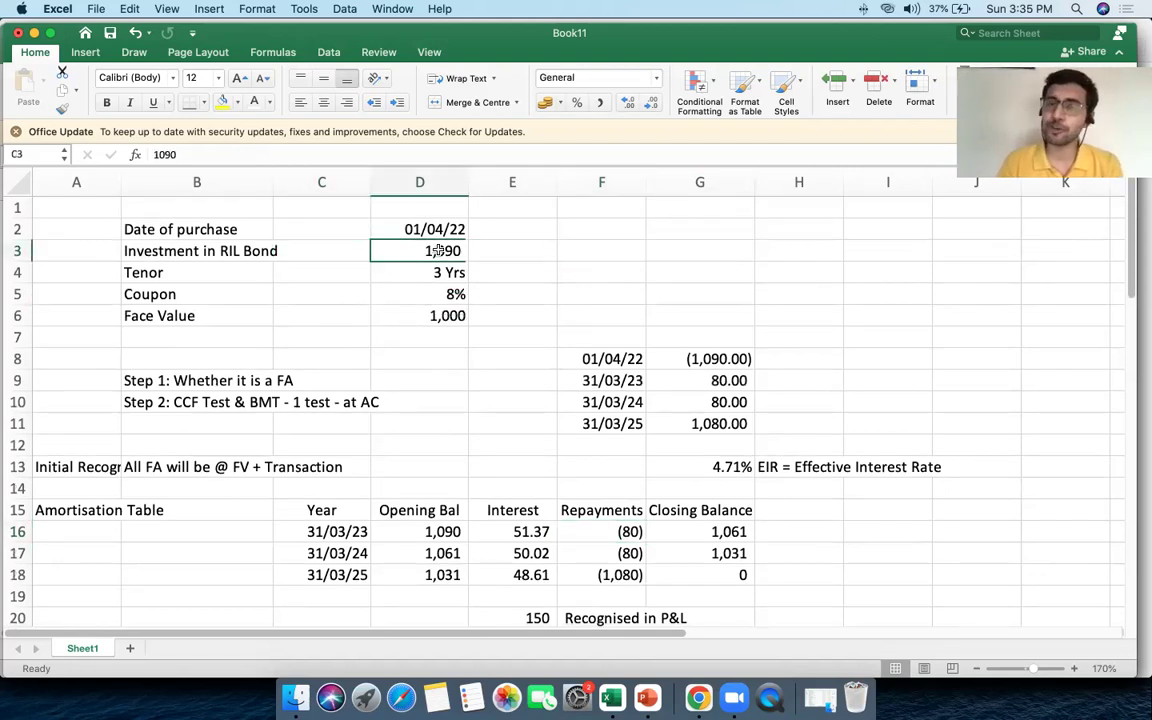
scroll(440, 250, "down", 10)
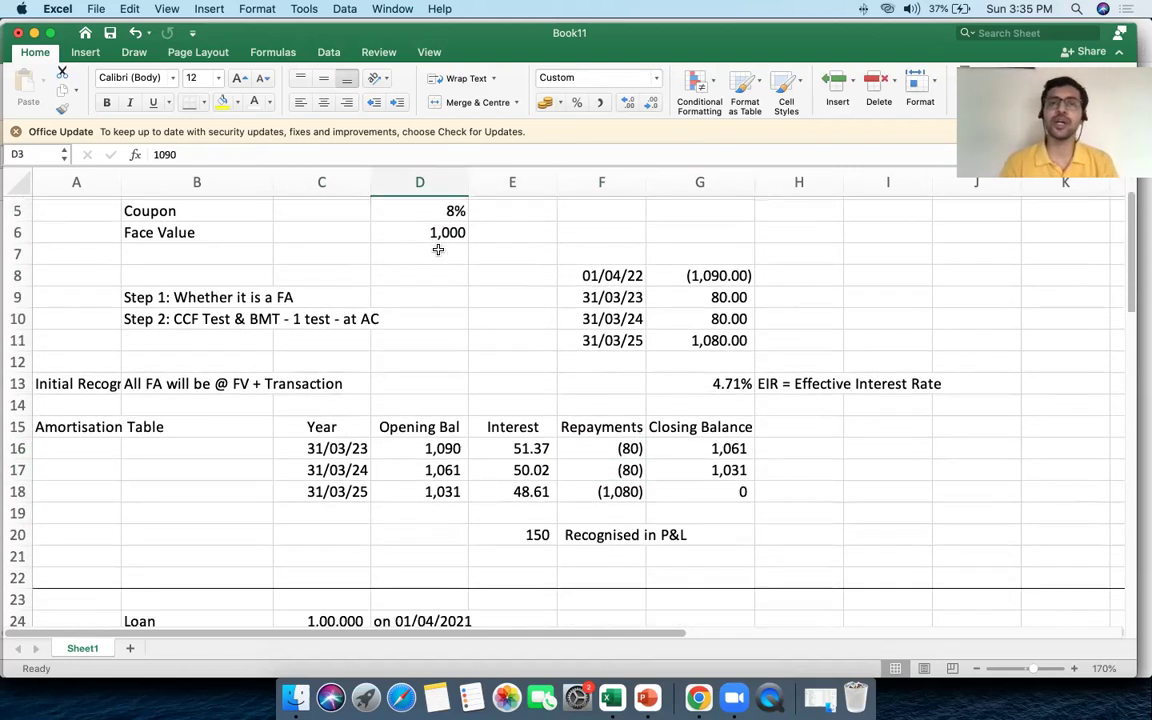
scroll(437, 249, "down", 3)
scroll(452, 316, "down", 2)
left_click_drag(148, 278, 442, 278)
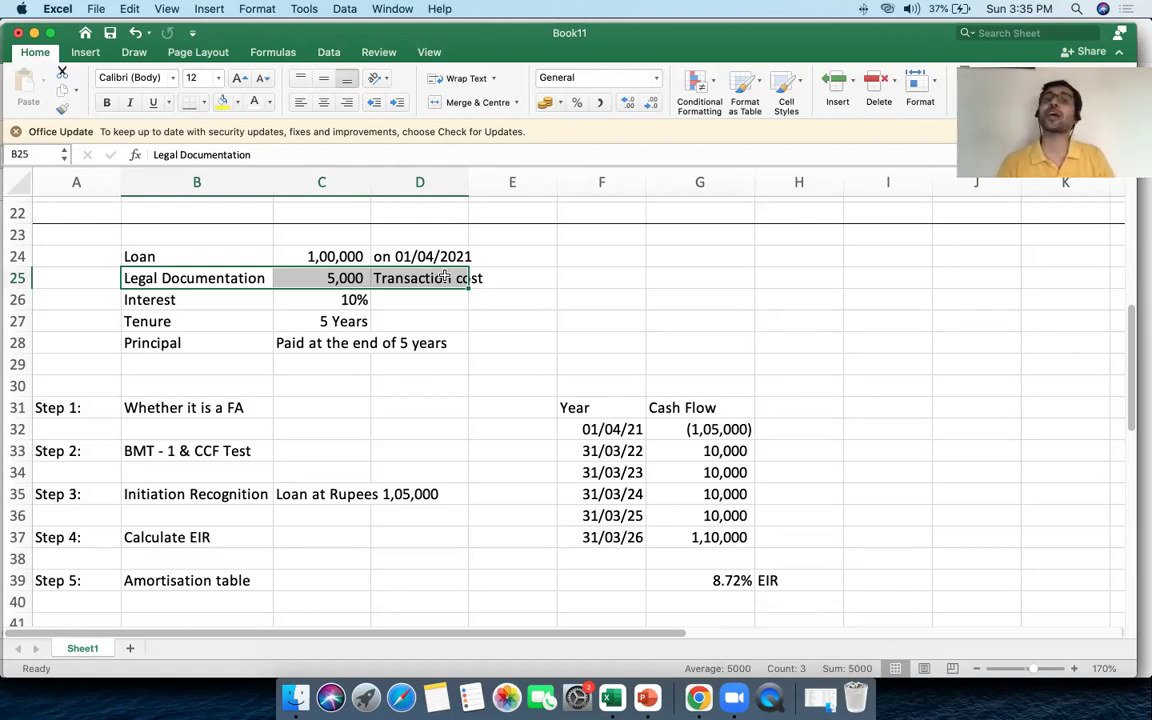
left_click(338, 299)
left_click(726, 598)
left_click(722, 585)
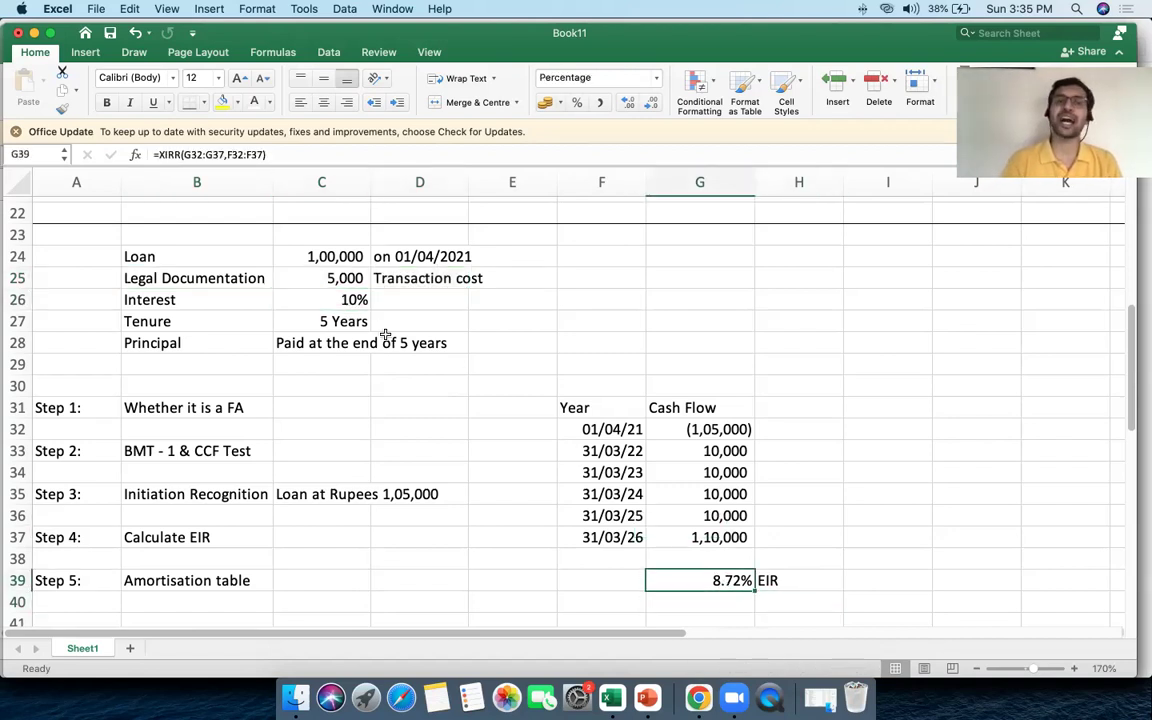
Compare the loan's stated interest rate in C26 and its transaction cost in row 25 with the EIR formula in G39.
left_click(354, 299)
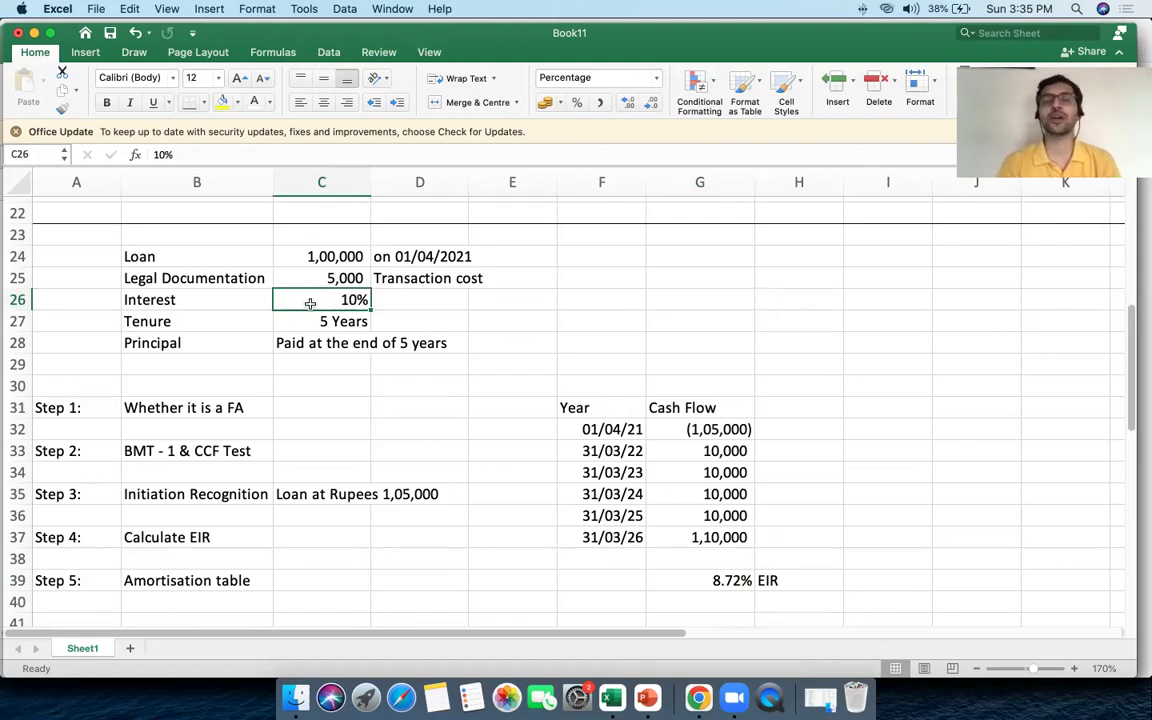
left_click_drag(225, 262, 324, 265)
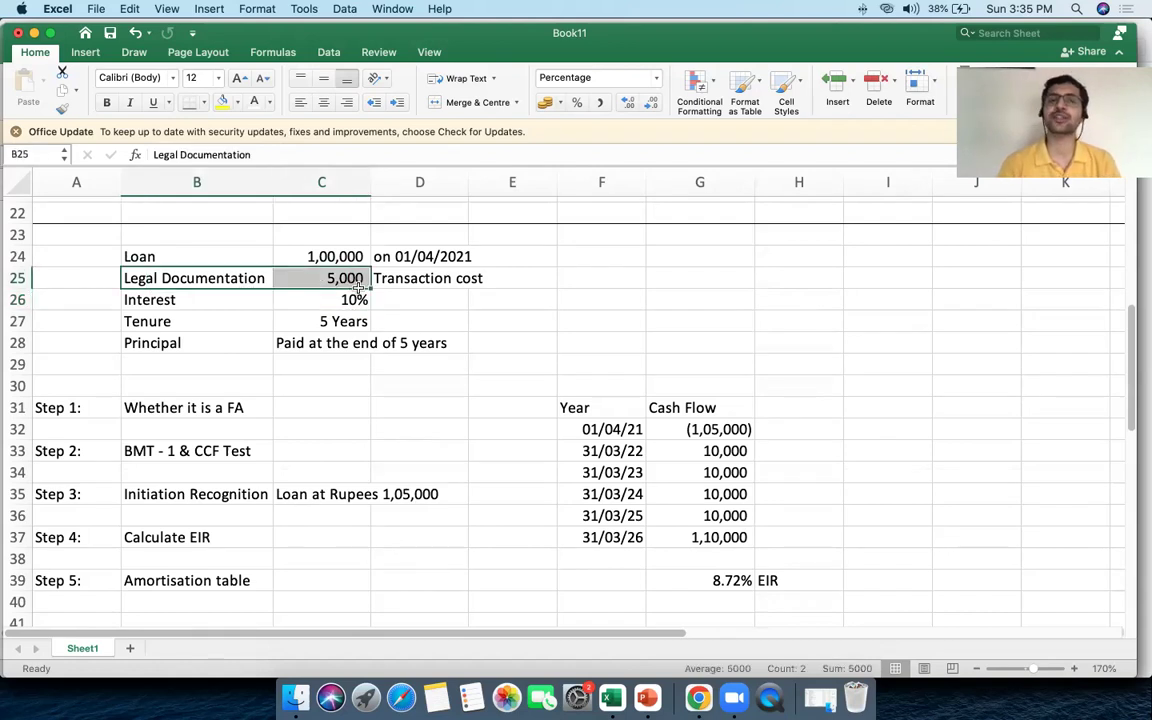
left_click(190, 298, "shift")
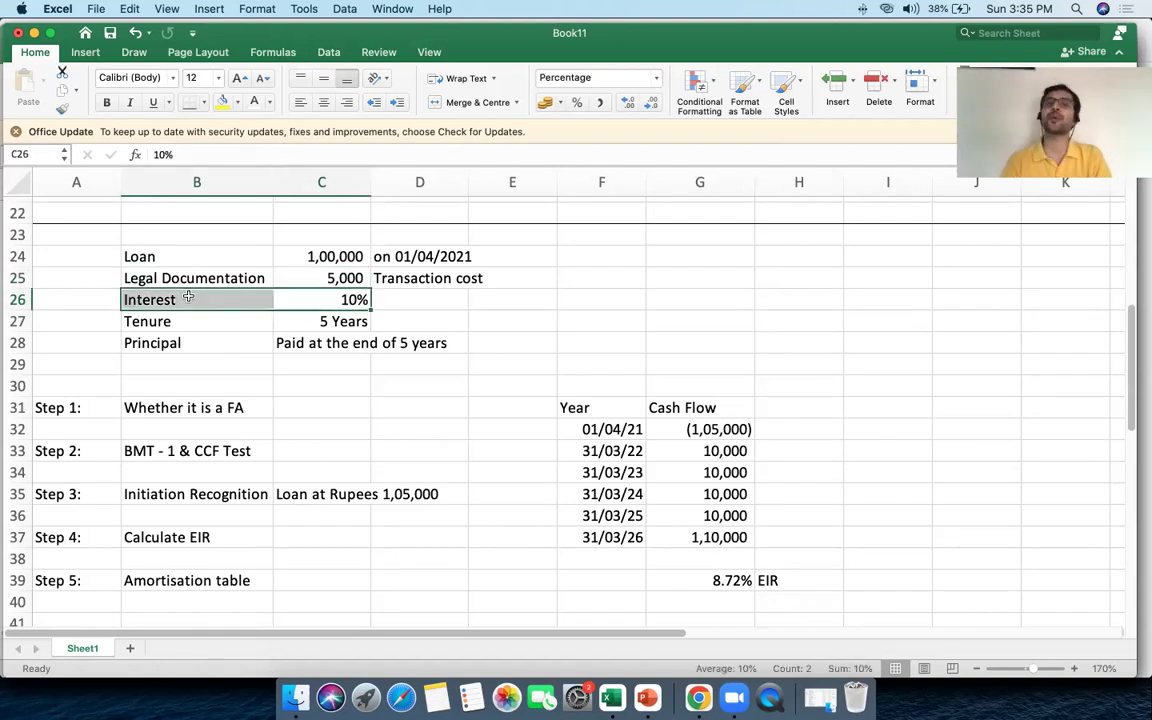
left_click(330, 279)
left_click(407, 280, "shift")
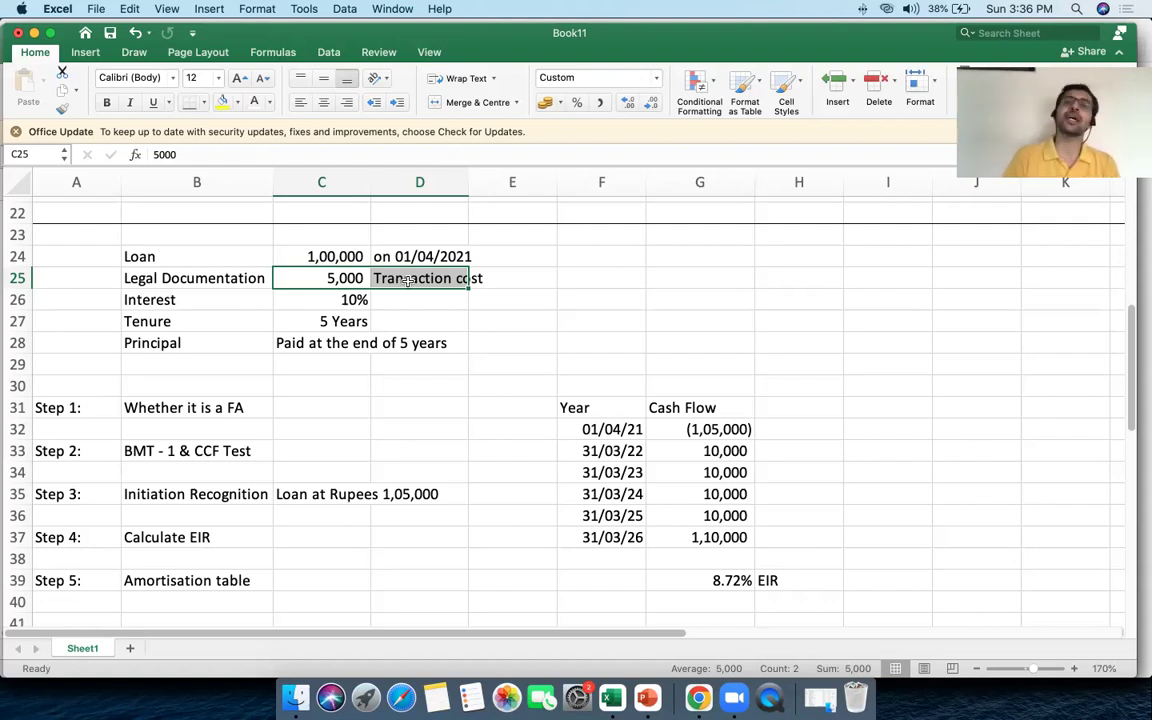
left_click(327, 298)
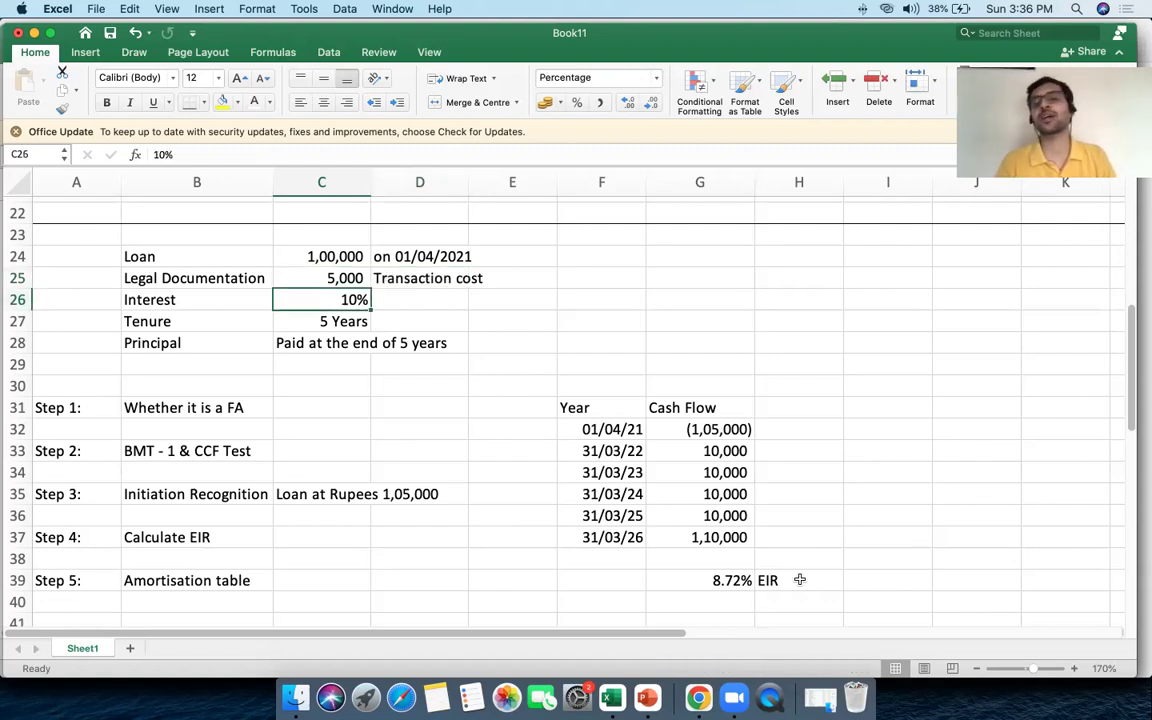
left_click(742, 580)
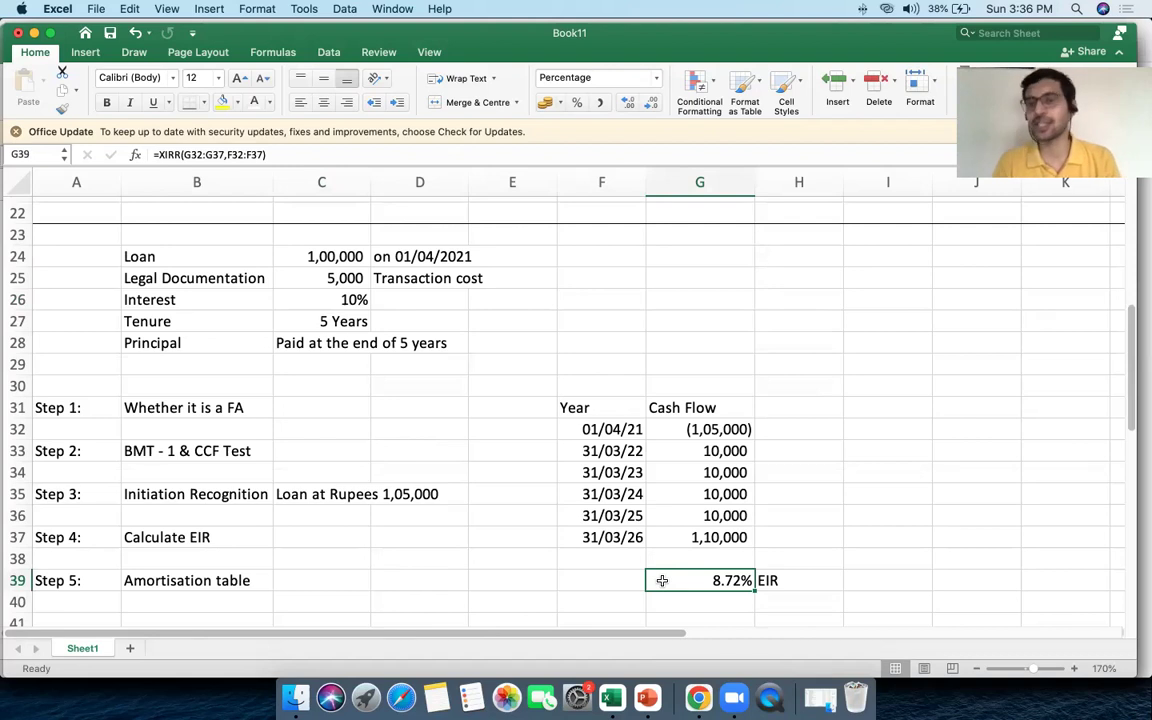
Examine the loan's amortisation table from the opening balance in D44 through the EIR interest, repayments and closing balance columns to G48.
scroll(609, 447, "down", 5)
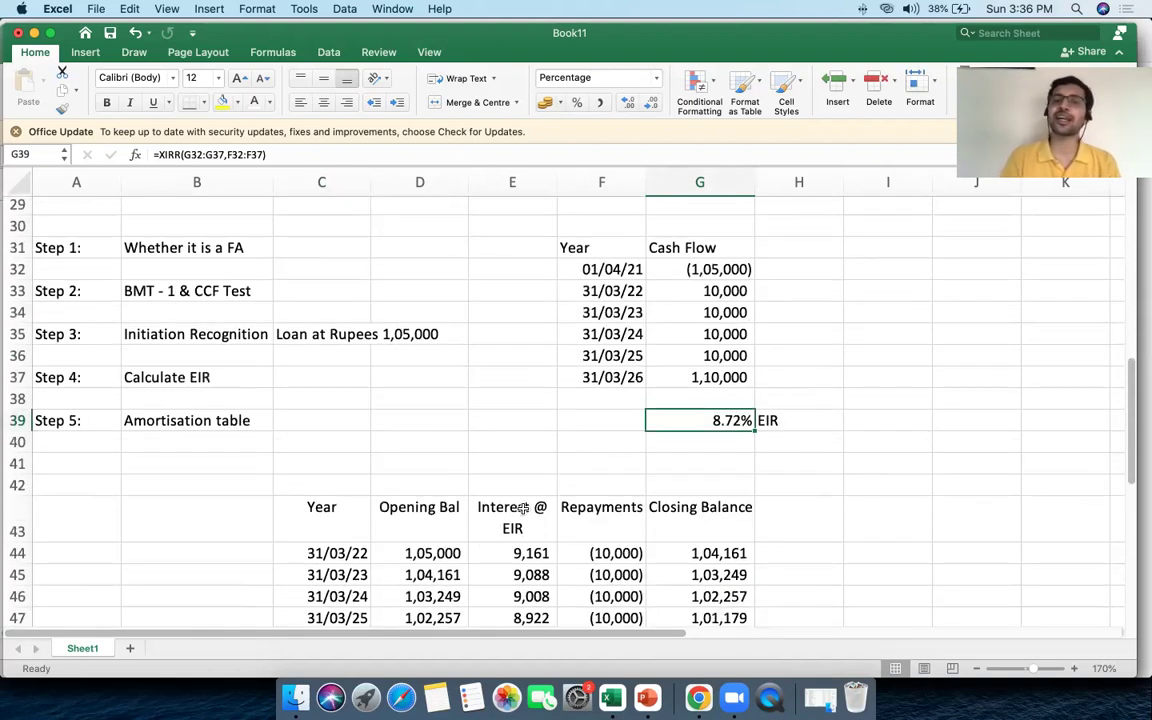
scroll(585, 541, "down", 3)
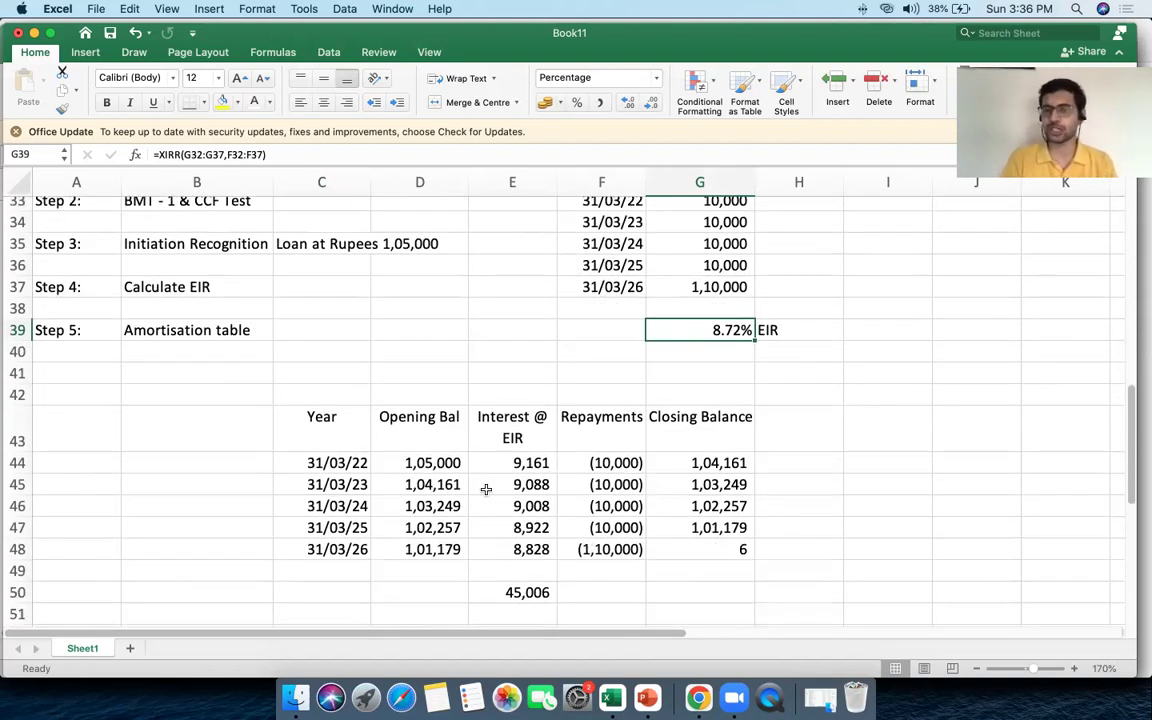
left_click(440, 463)
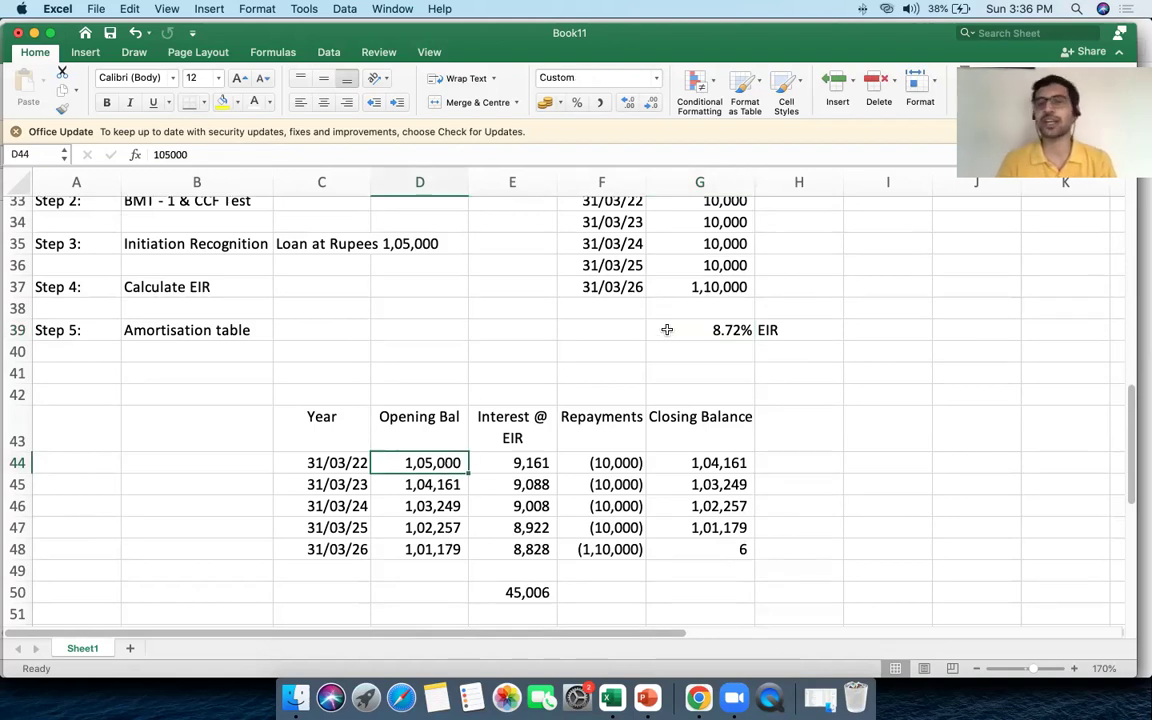
left_click_drag(490, 422, 522, 549)
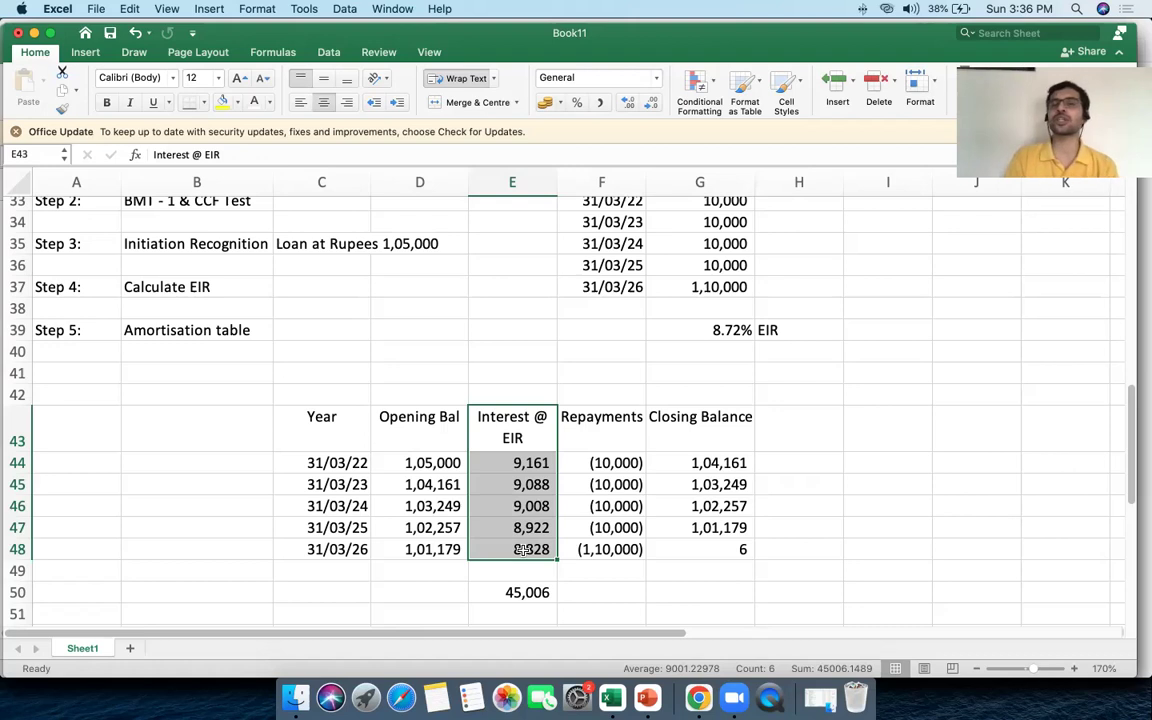
left_click_drag(590, 420, 590, 551)
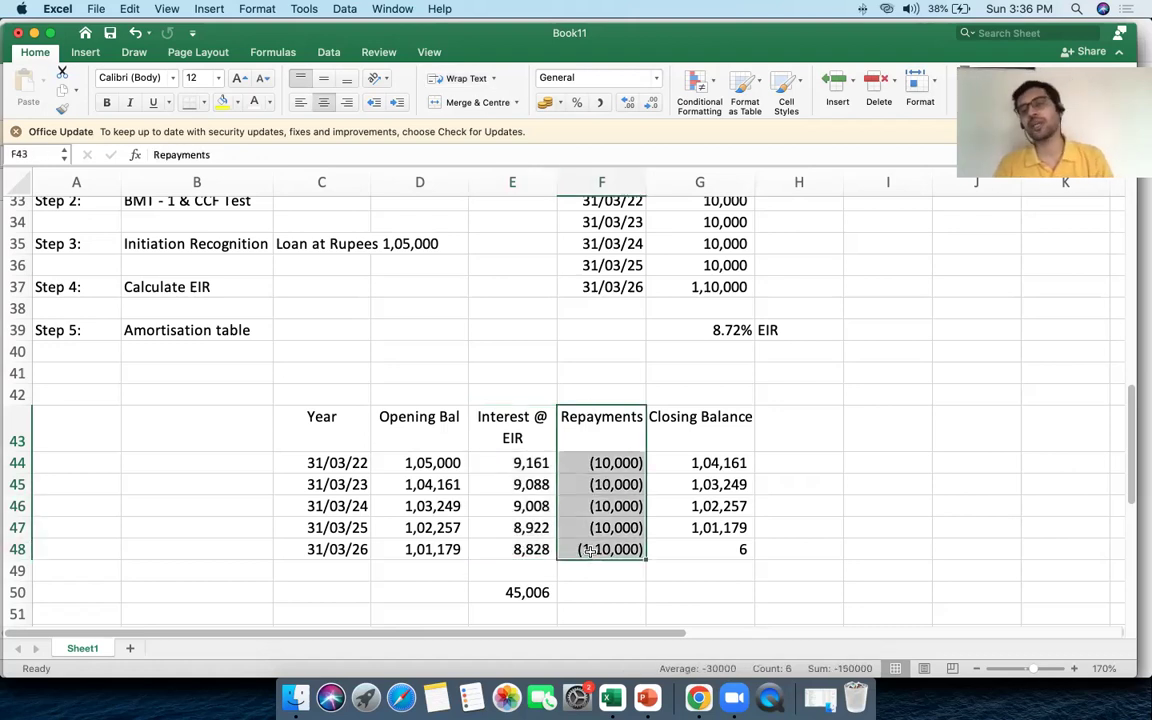
left_click_drag(735, 445, 735, 540)
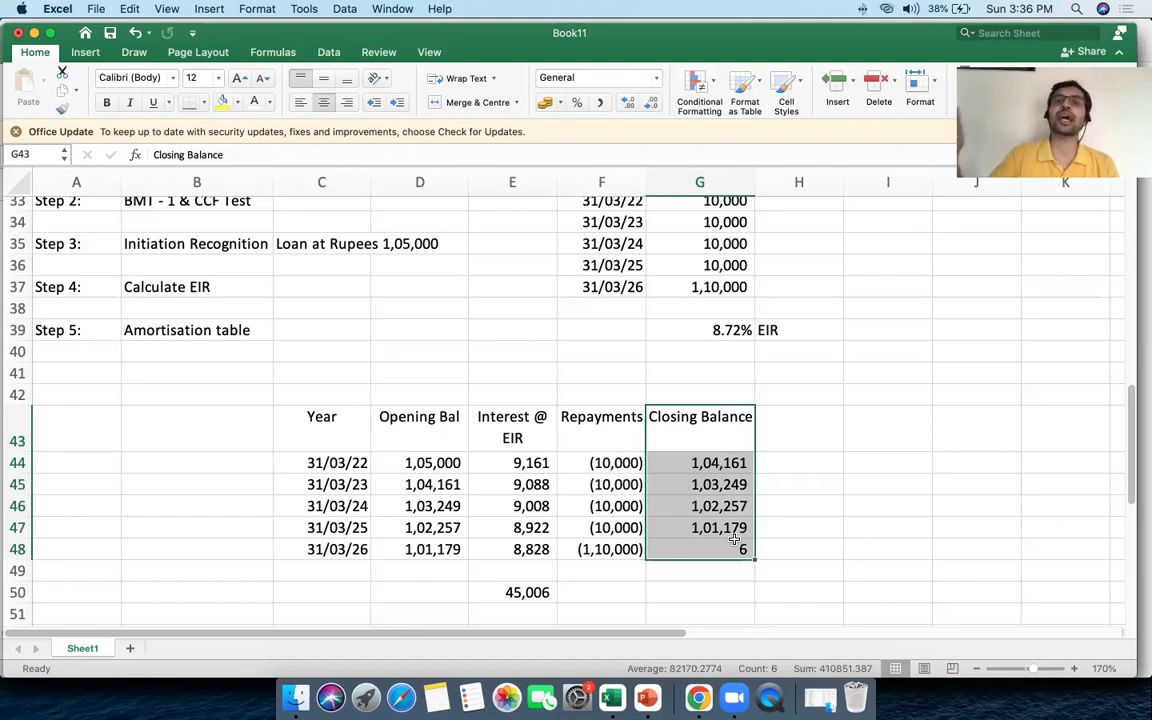
left_click(737, 547)
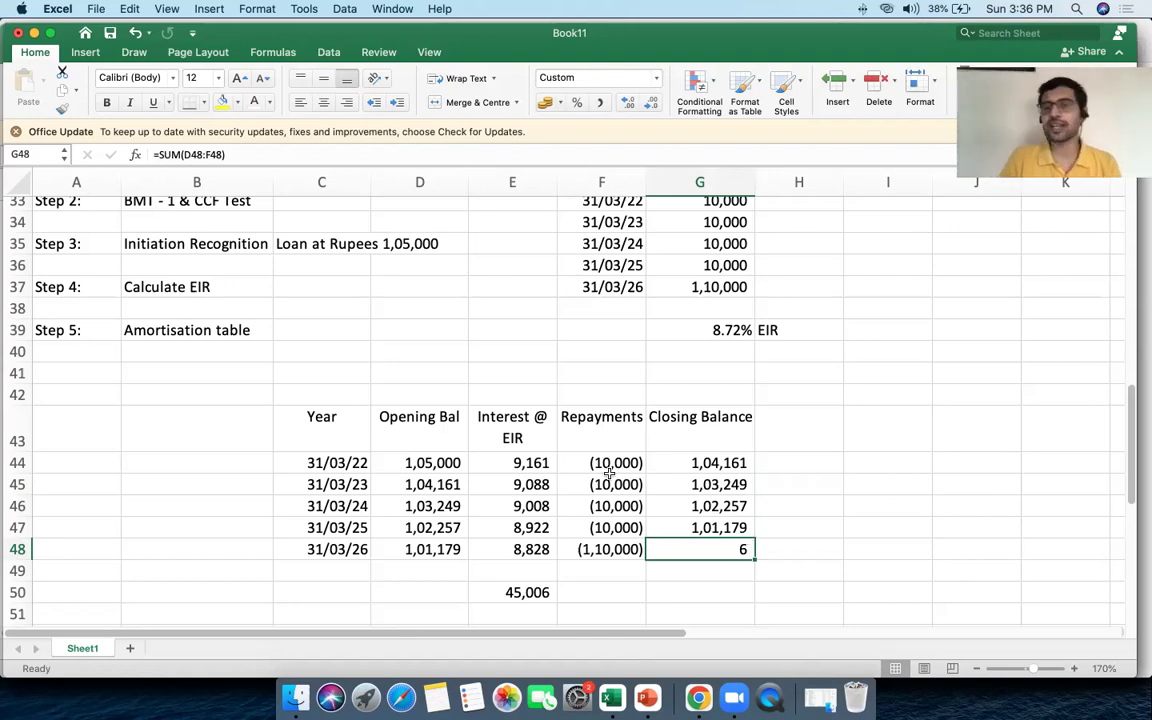
Review the principal repayment terms in C28 alongside the loan's amortisation table and dated cash flows.
scroll(605, 475, "up", 2)
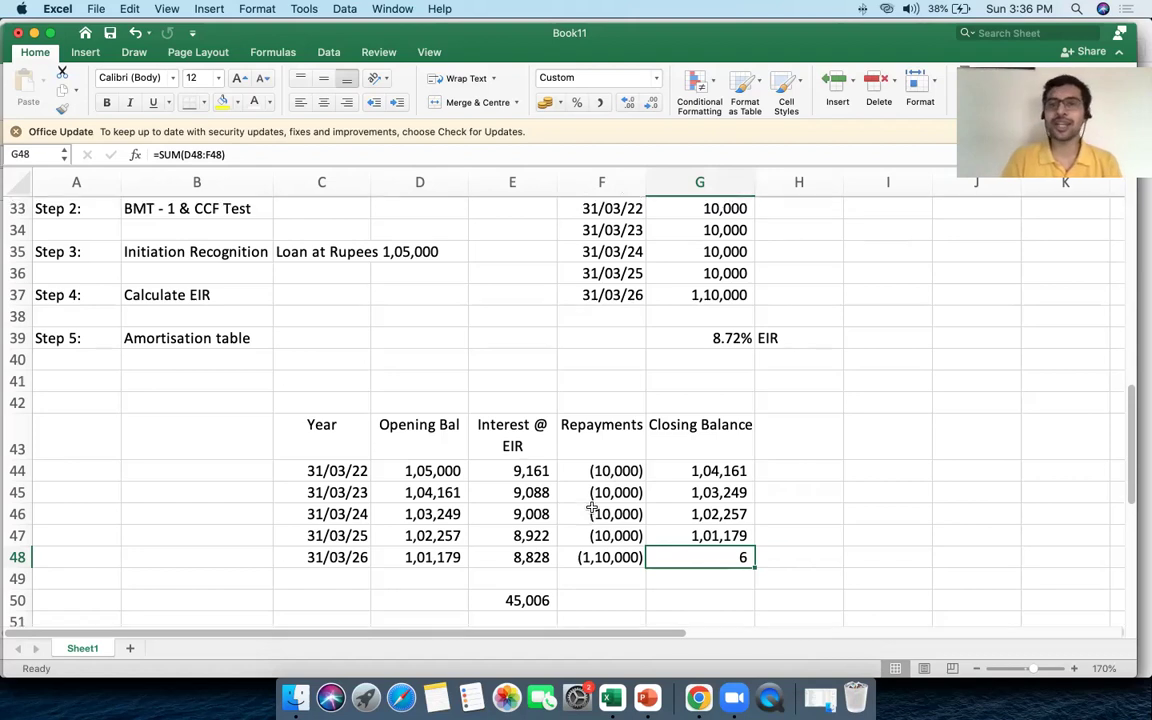
scroll(591, 511, "up", 5)
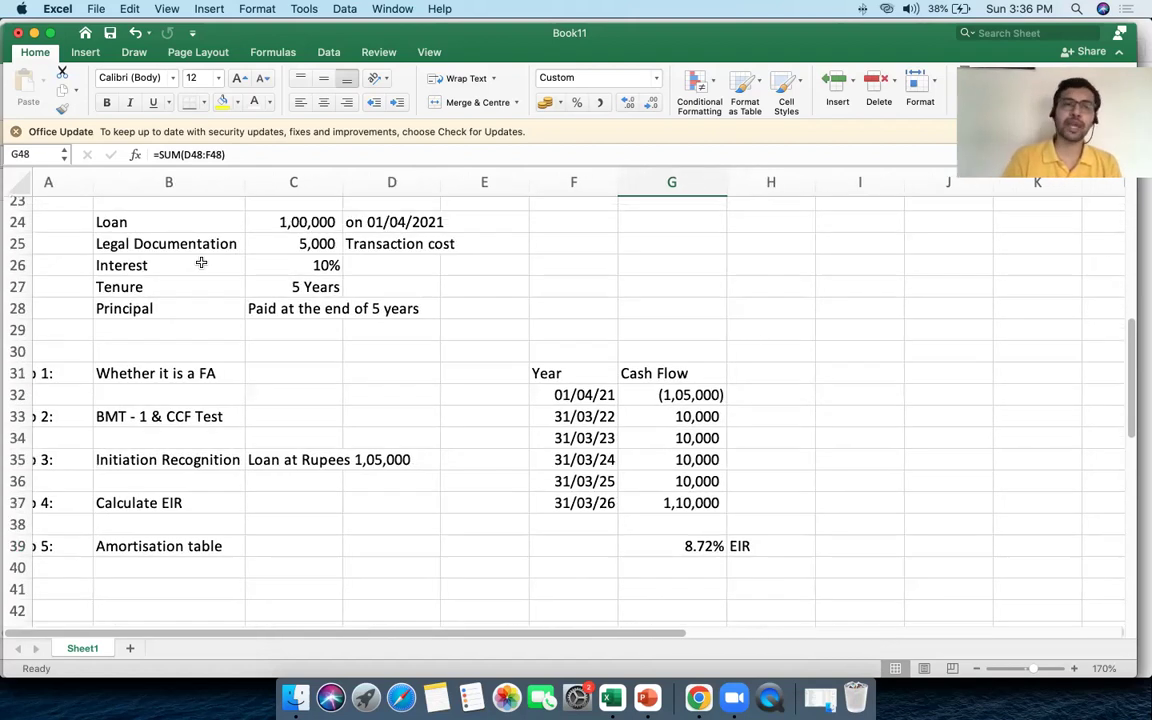
left_click(316, 301, "shift")
left_click(316, 301)
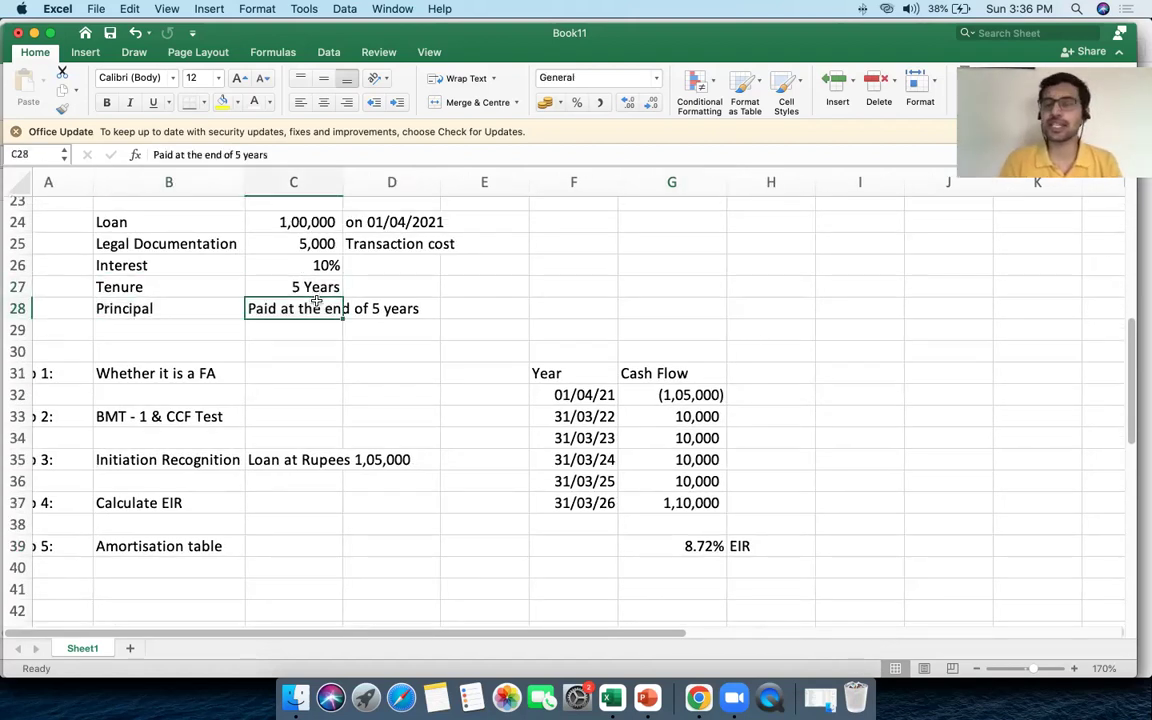
scroll(316, 301, "left", 2)
scroll(316, 301, "down", 5)
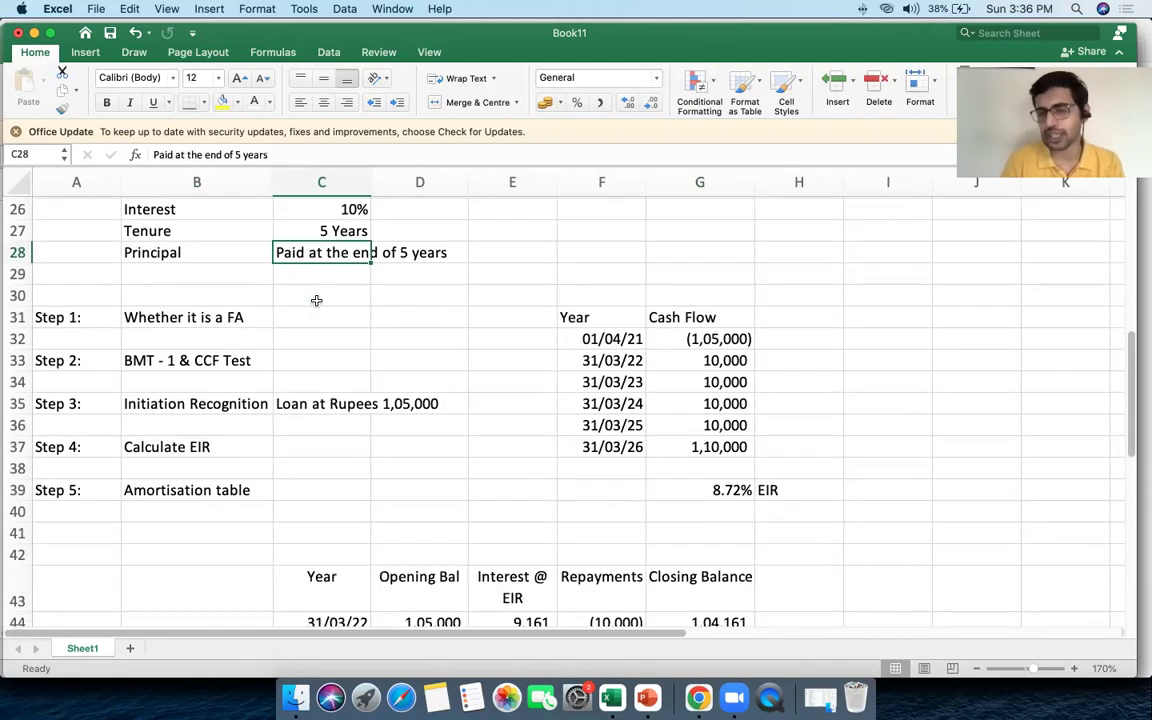
scroll(590, 470, "down", 1)
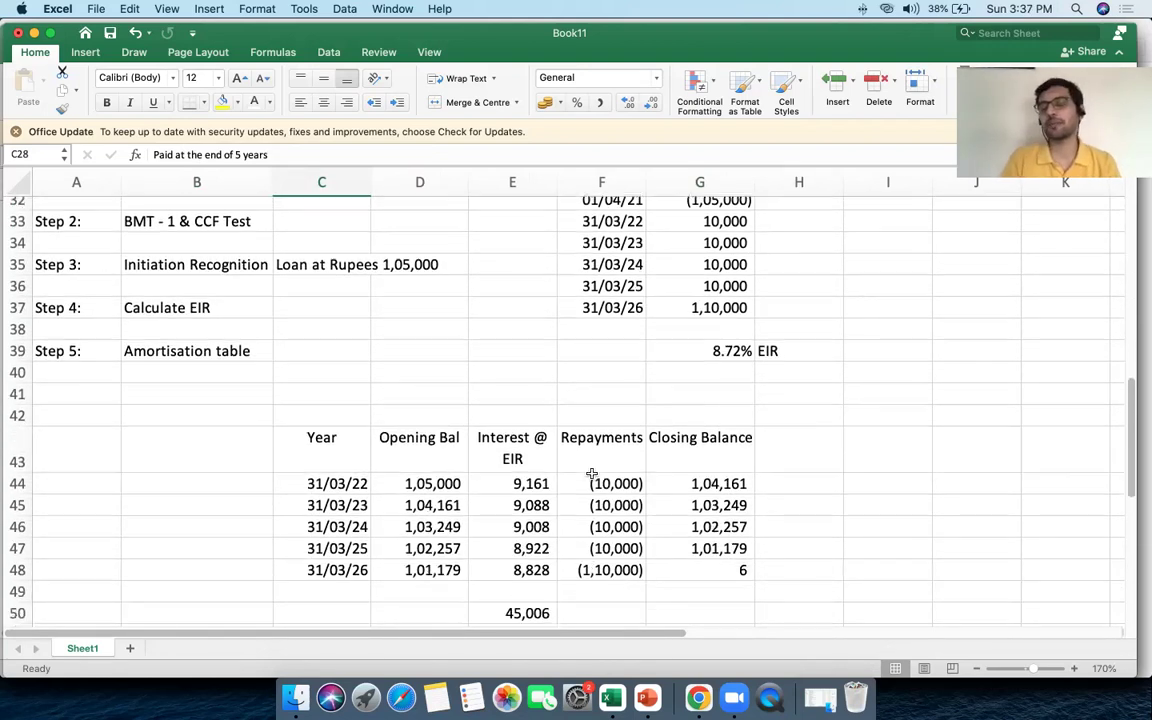
scroll(774, 390, "up", 1)
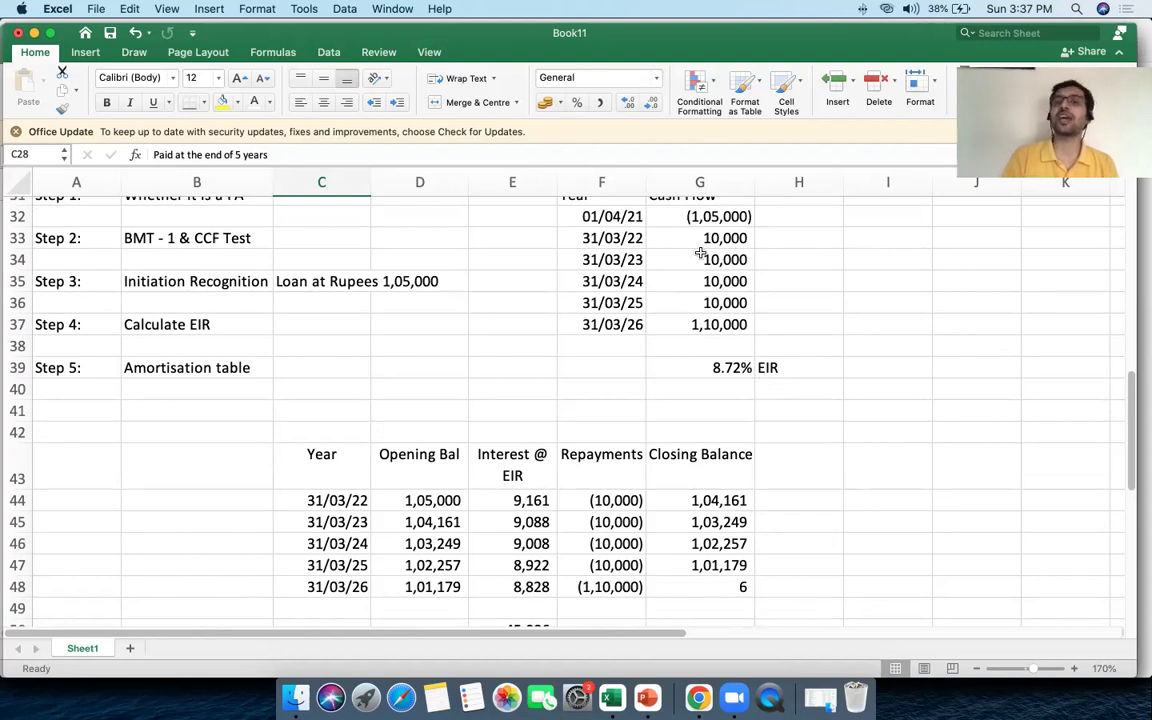
scroll(760, 275, "up", 1)
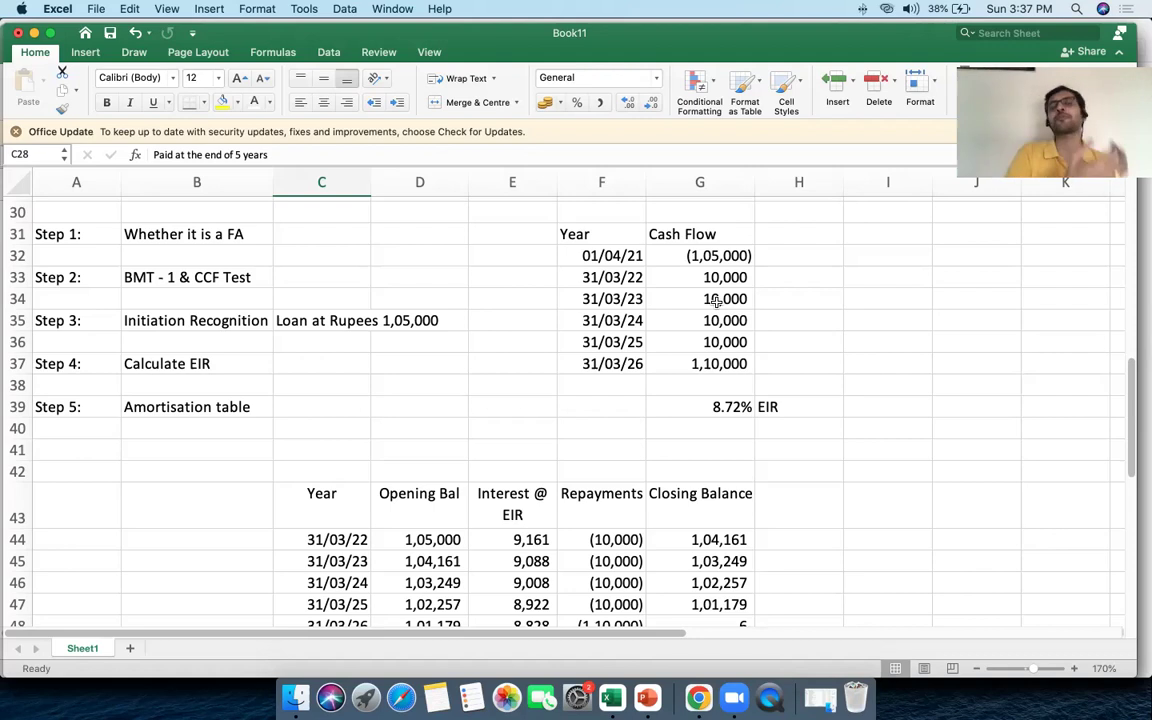
Examine the loan's cash flow column in G31:G37, focusing on the first receipt in G33 and the 31/03/23 receipt in row 34.
left_click_drag(695, 234, 708, 364)
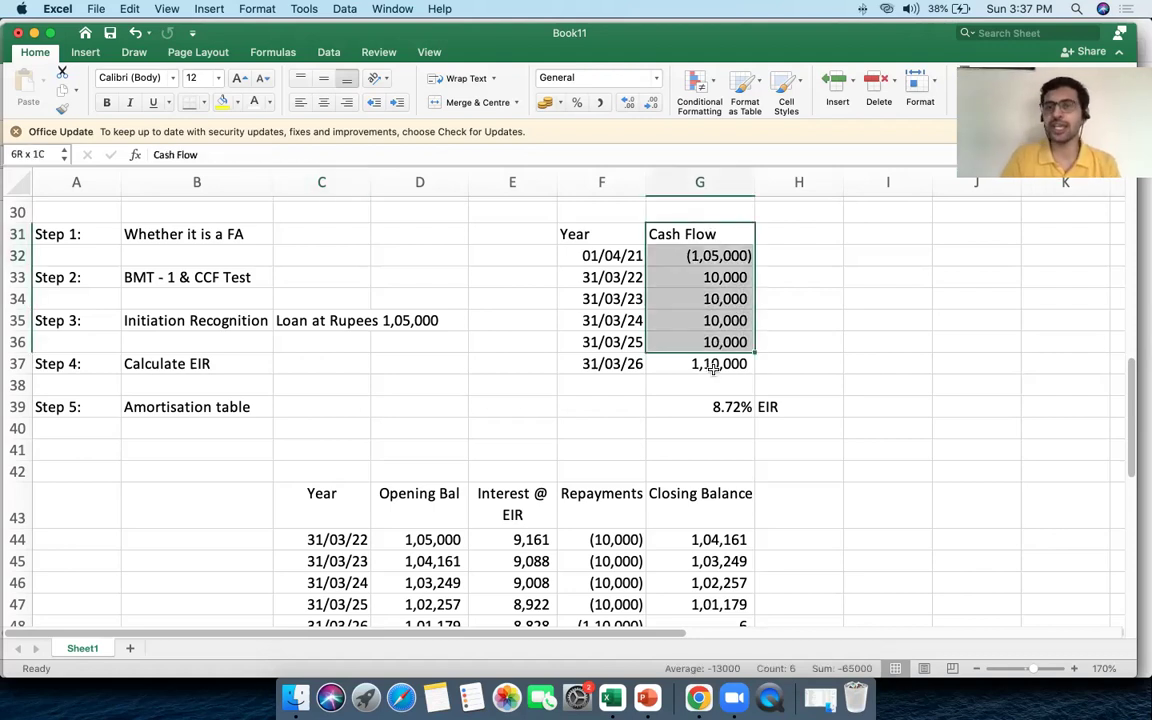
left_click(688, 280)
scroll(661, 230, "up", 2)
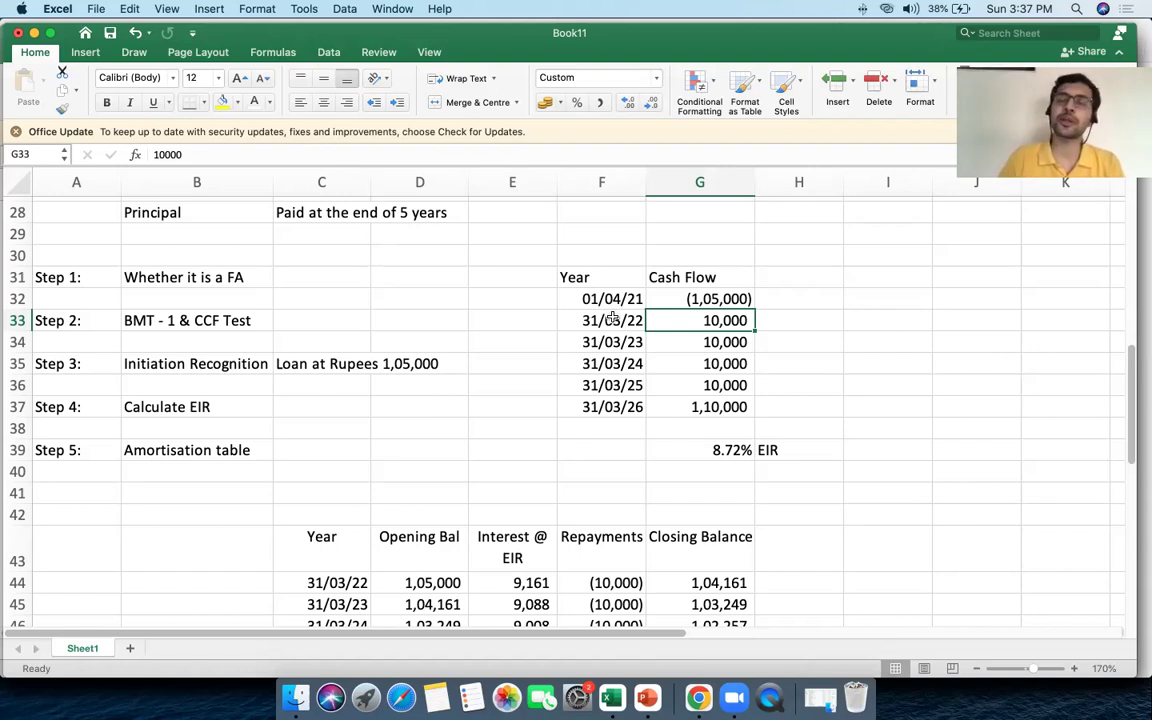
left_click(680, 341)
left_click_drag(620, 341, 697, 341)
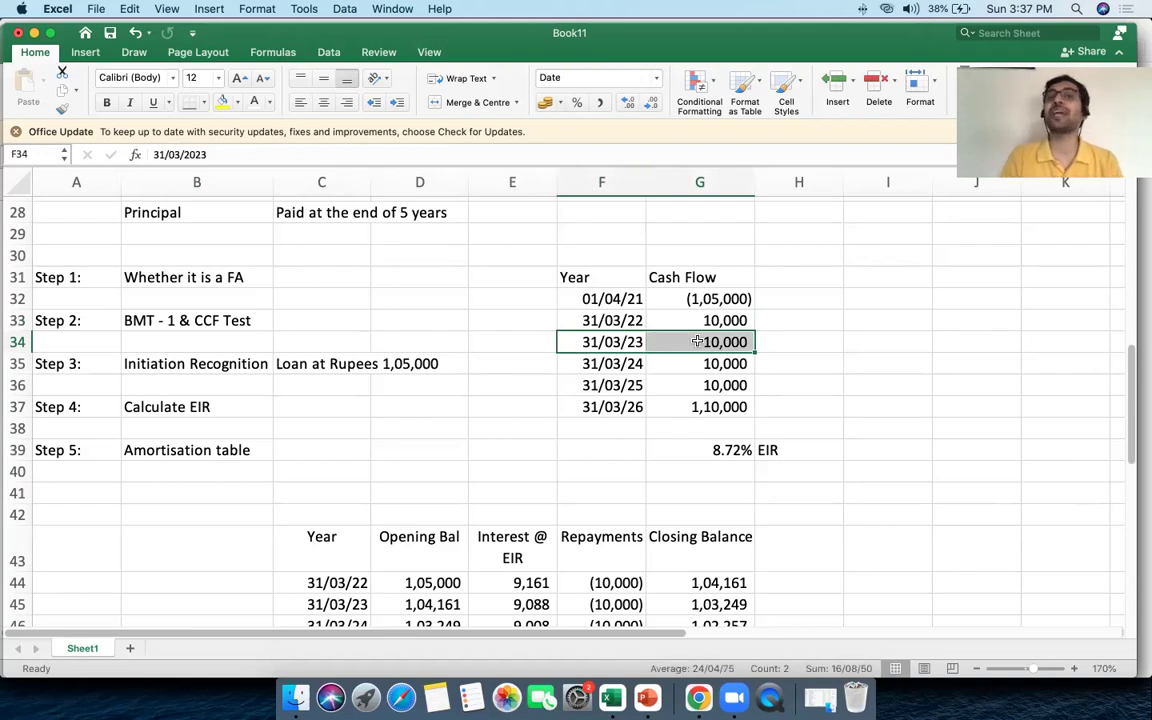
scroll(619, 264, "up", 2)
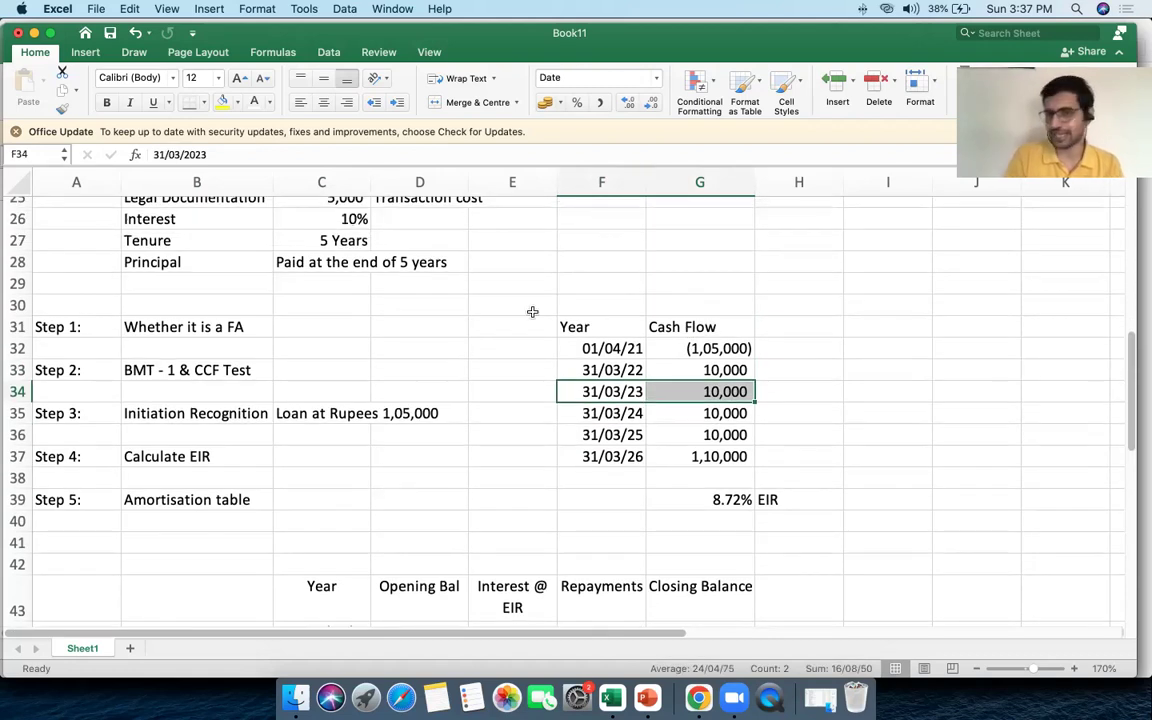
left_click_drag(580, 391, 772, 396)
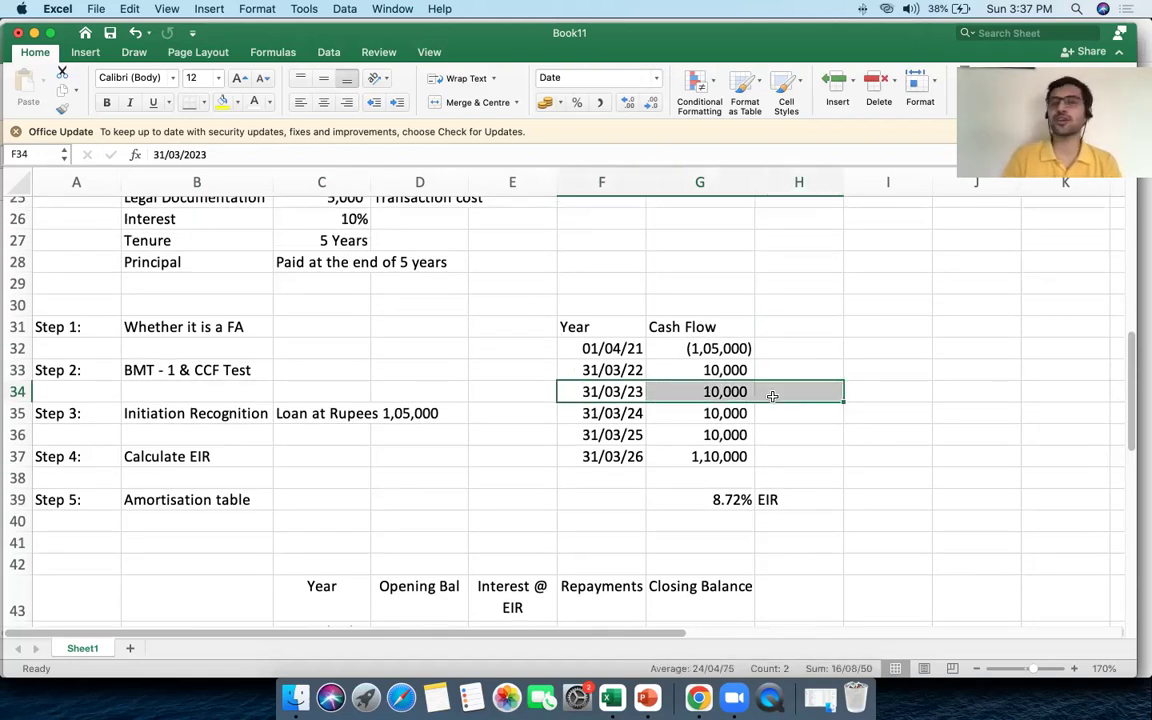
Inspect the cash flows in G32:G37, the whole EIR calculation in F31:G39 and the 31/03/22 receipt in row 33.
left_click_drag(689, 352, 715, 463)
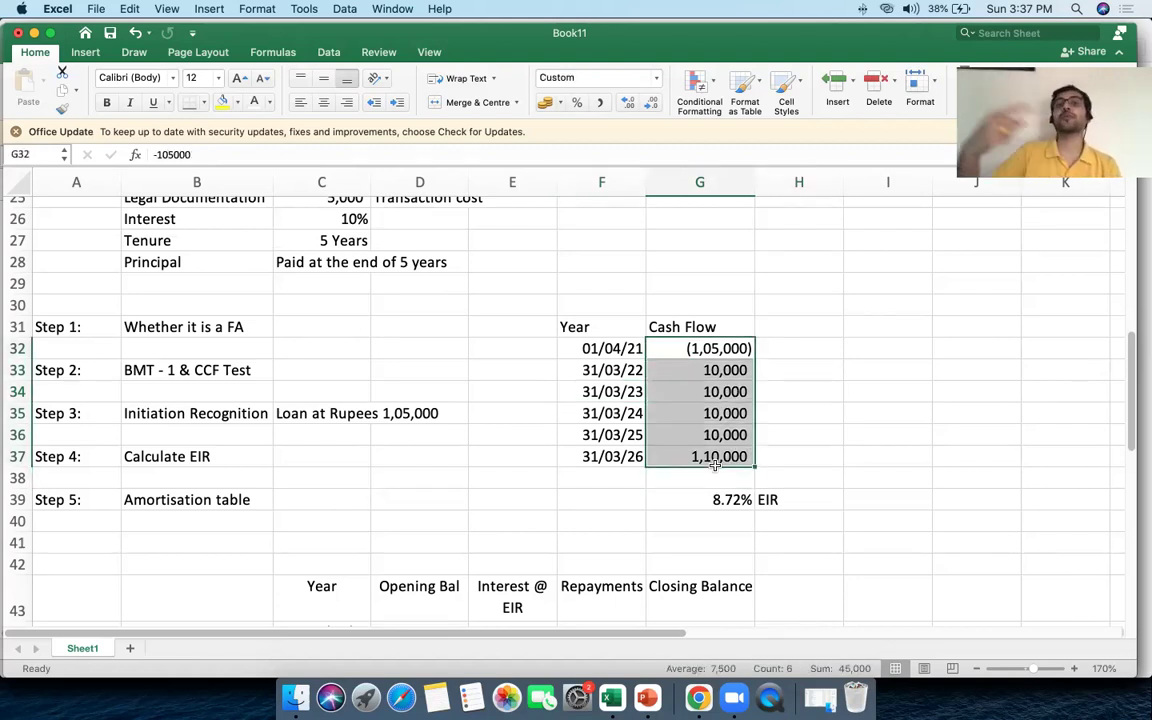
left_click_drag(690, 372, 708, 420)
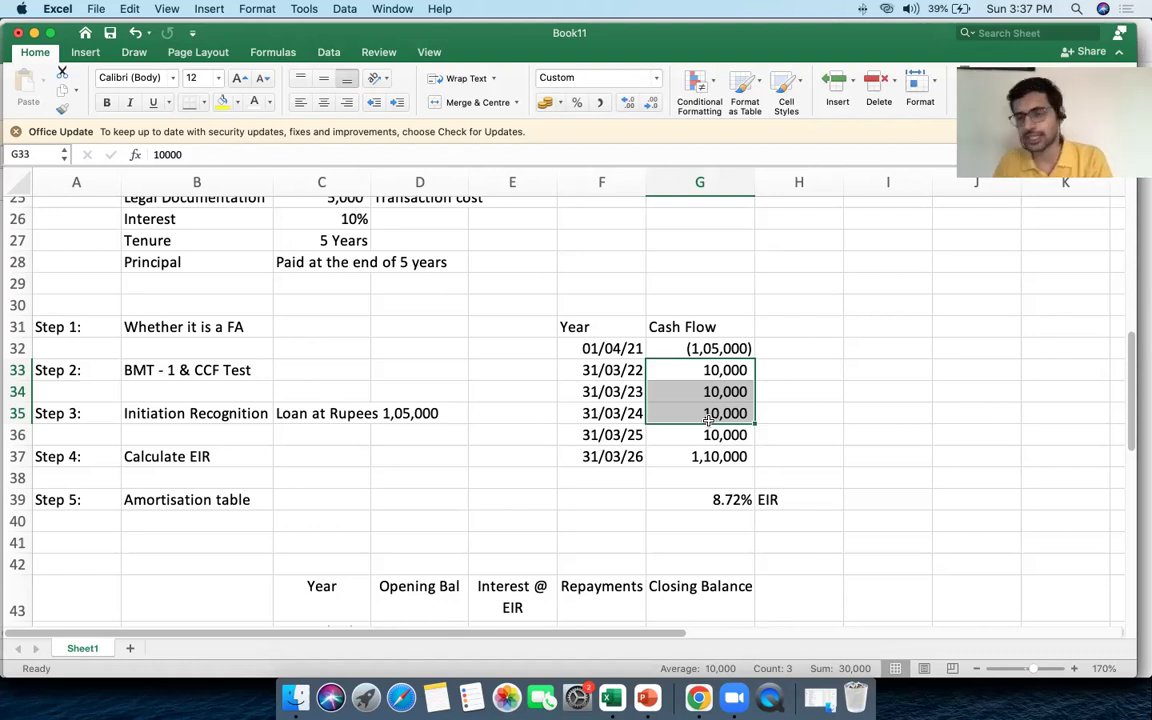
left_click_drag(607, 322, 751, 506)
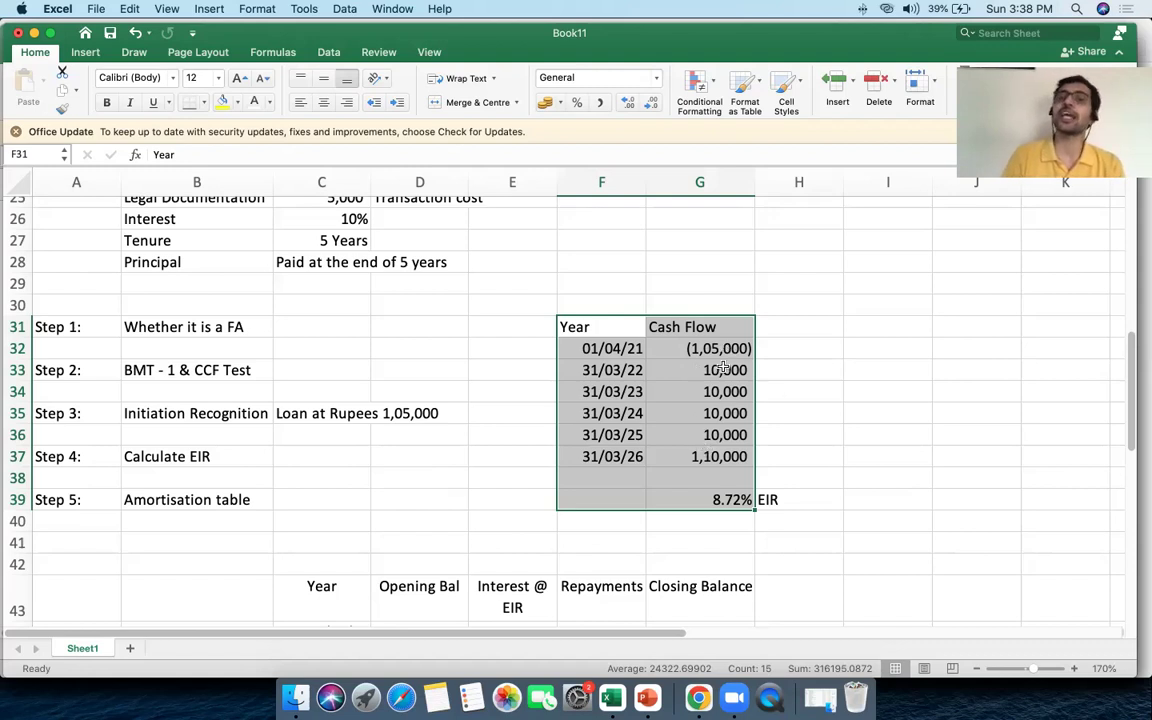
left_click(700, 370)
left_click_drag(620, 370, 740, 370)
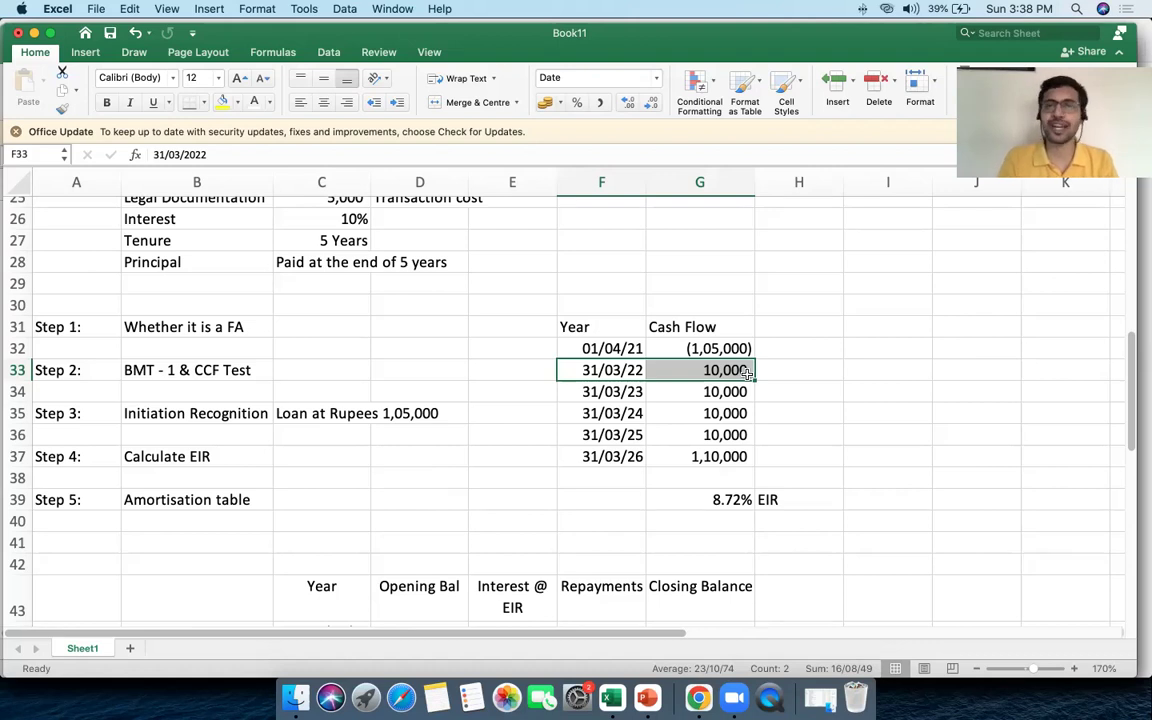
Revisit the loan's stated interest rate in C26 and its amount and start date in C24:D24.
scroll(746, 372, "up", 2)
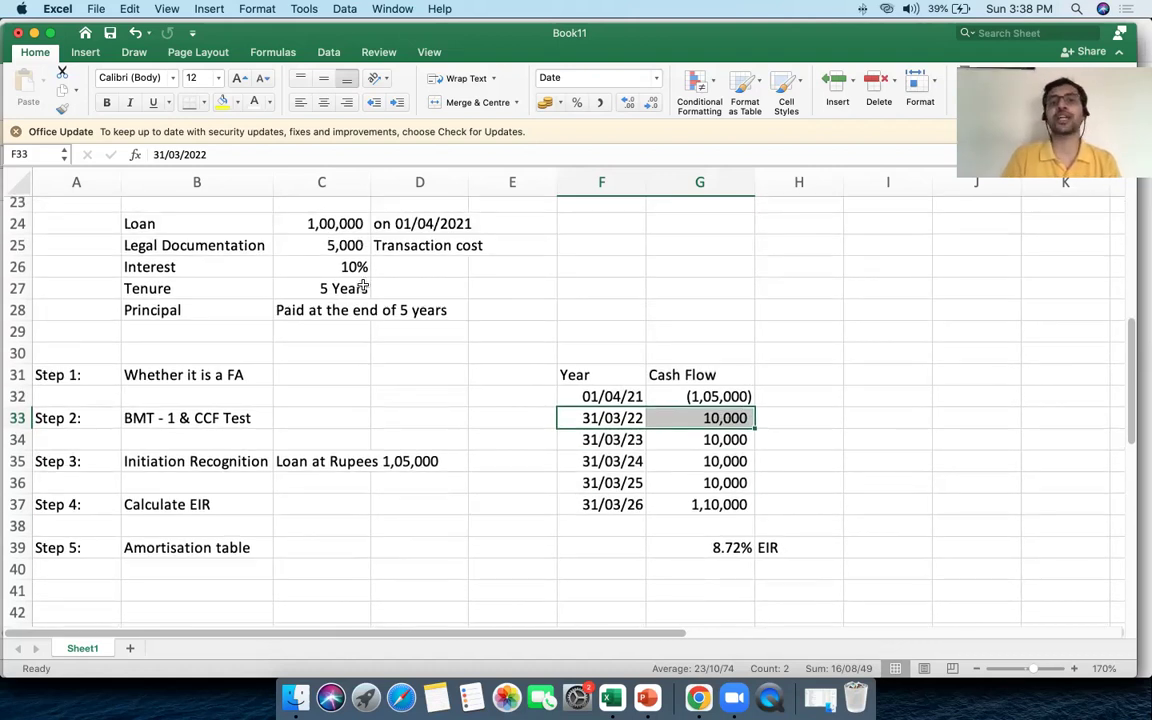
left_click_drag(331, 266, 500, 266)
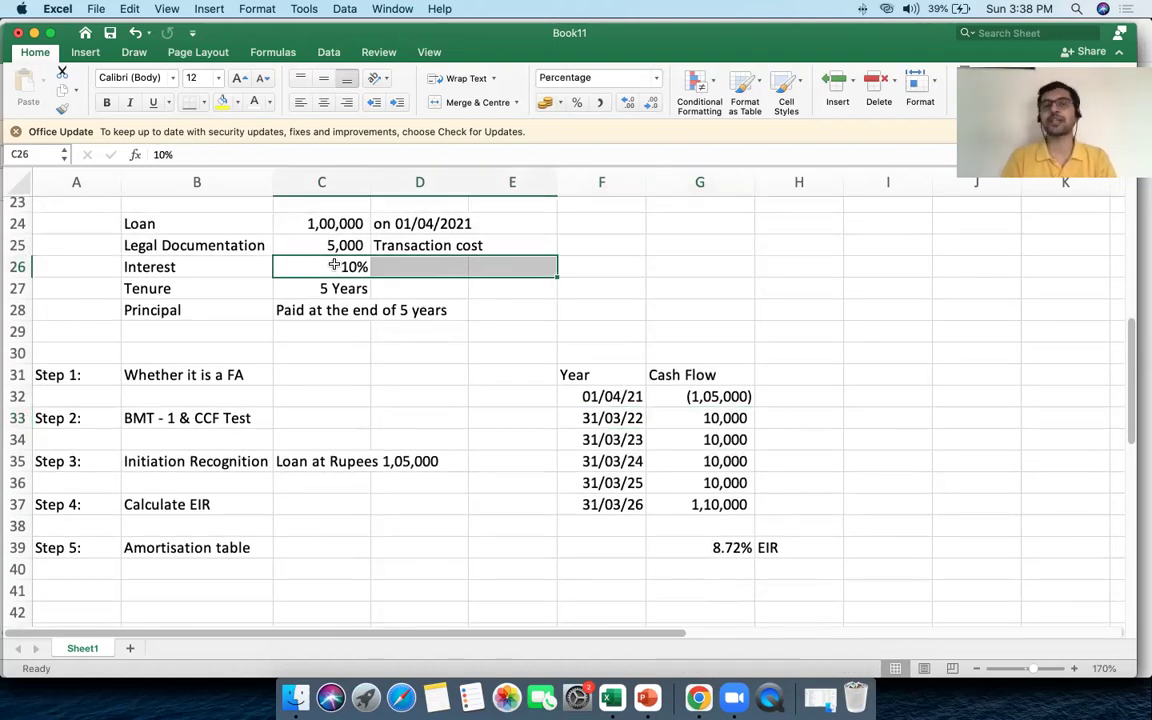
left_click(333, 266)
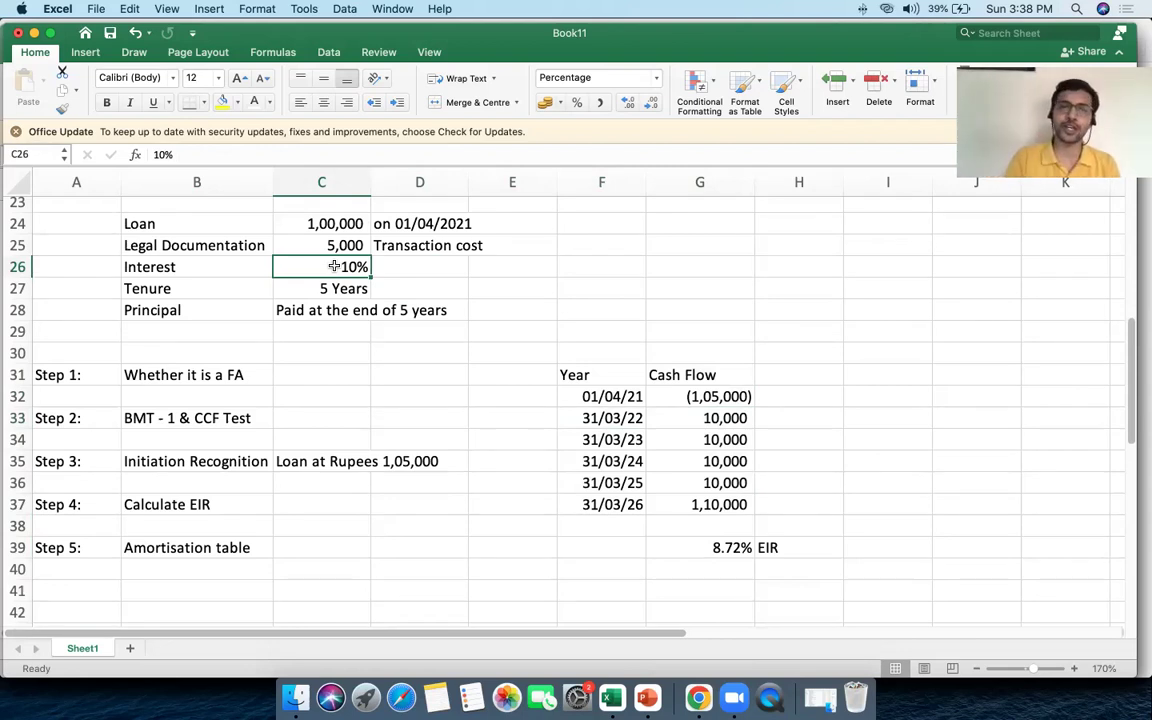
left_click_drag(316, 224, 464, 224)
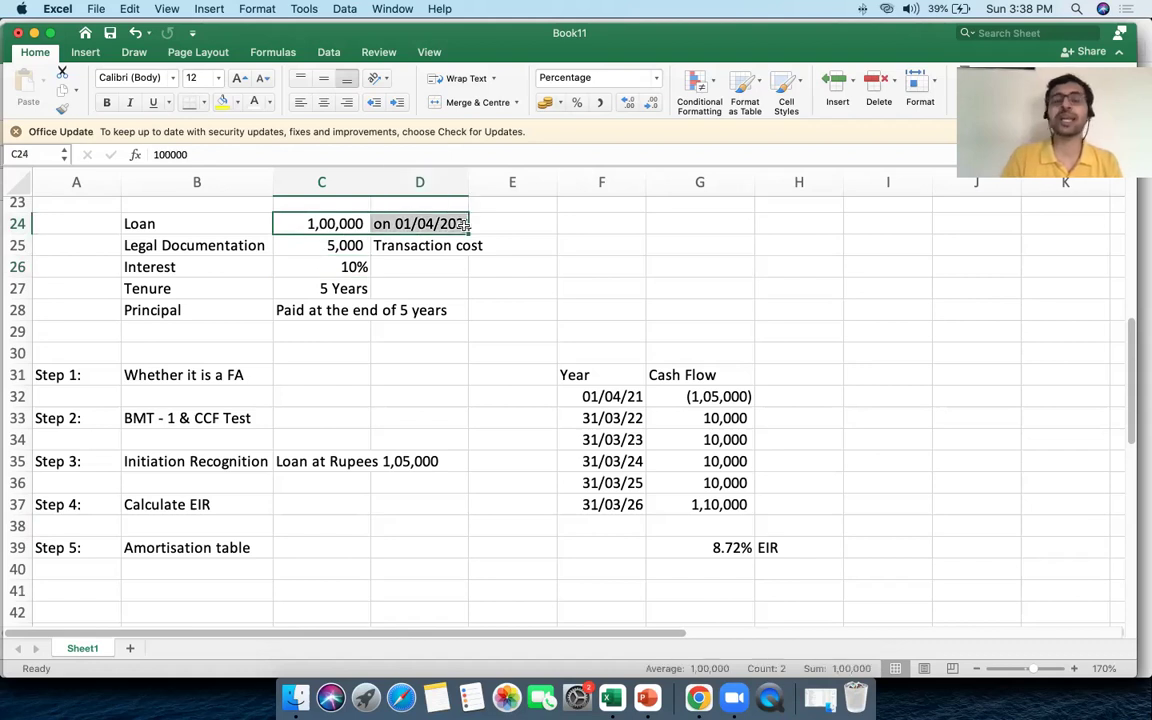